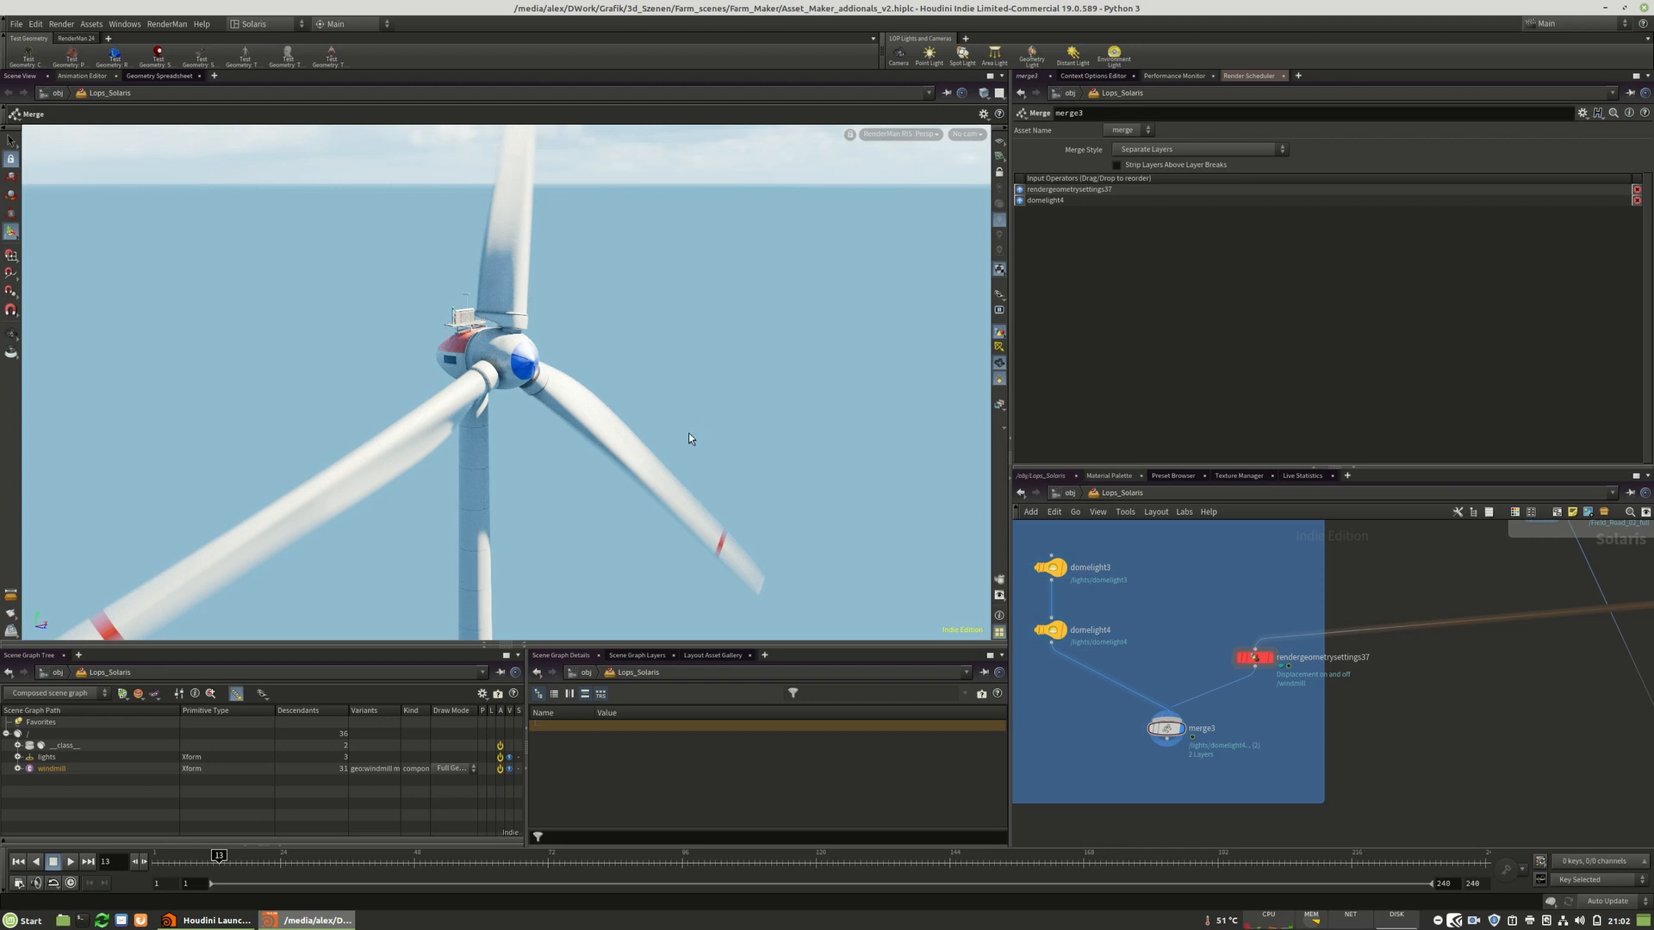
Switch the viewport renderer to Houdini GL.
{"action": "scroll", "coordinate": [1220, 689], "scroll_direction": "down", "scroll_amount": 3}
{"action": "left_click_drag", "start_coordinate": [1206, 723], "coordinate": [1189, 731]}
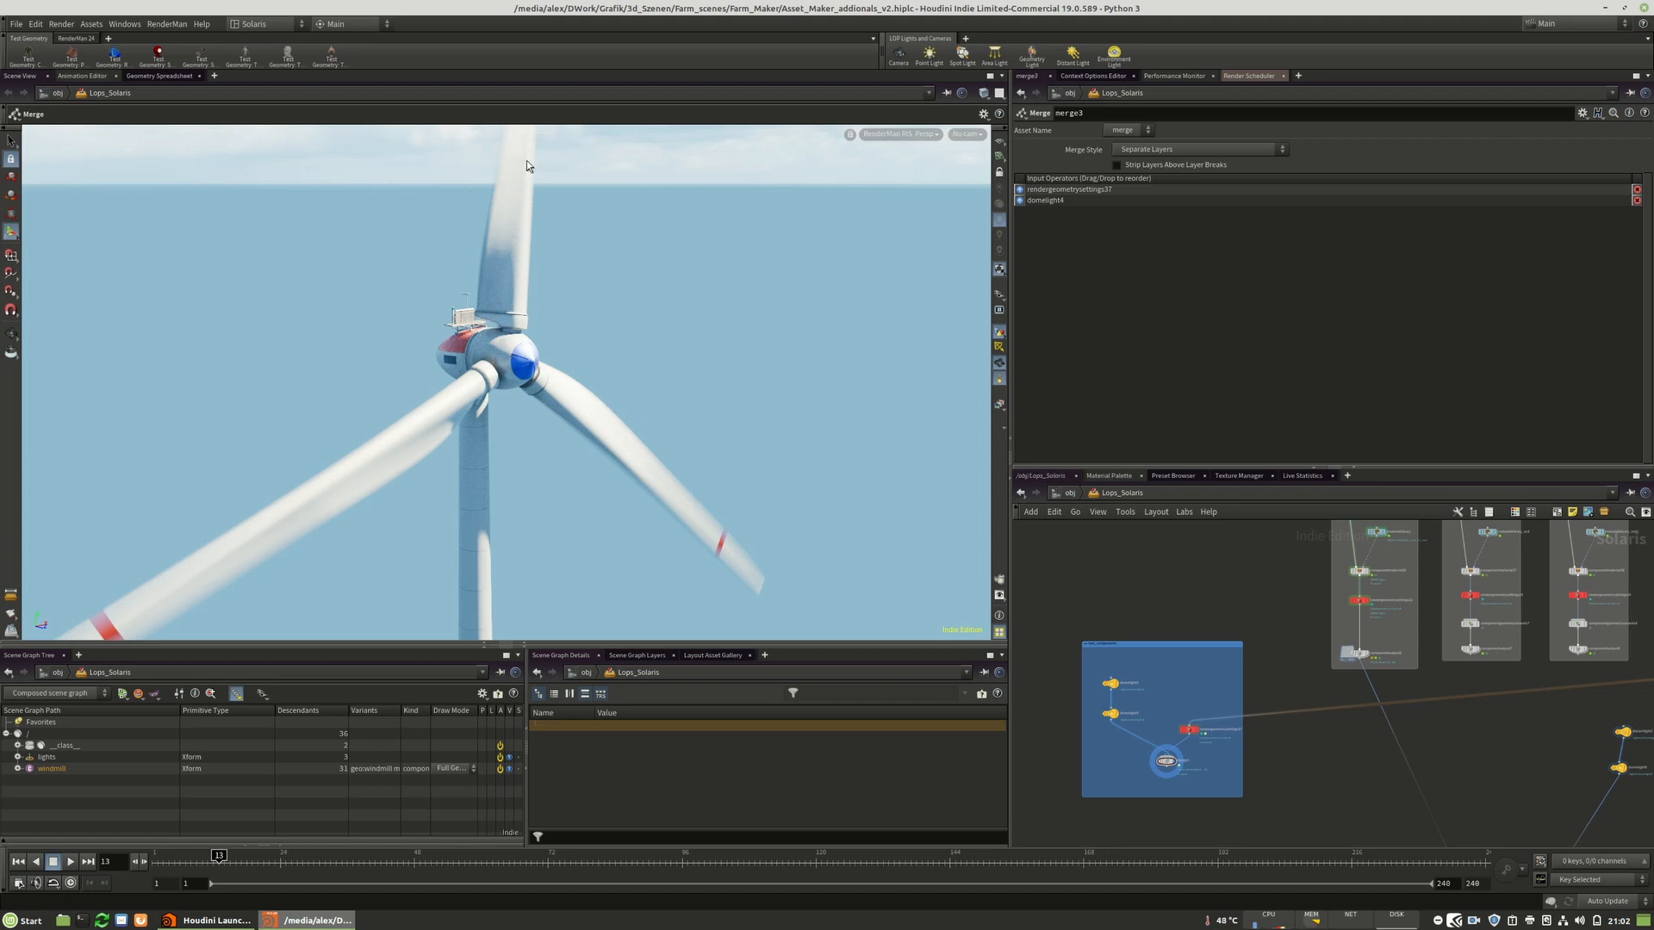
{"action": "key", "text": "Escape"}
{"action": "mouse_move", "coordinate": [560, 358]}
{"action": "left_mouse_down"}
{"action": "mouse_move", "coordinate": [431, 356]}
{"action": "mouse_move", "coordinate": [557, 347]}
{"action": "left_mouse_up"}
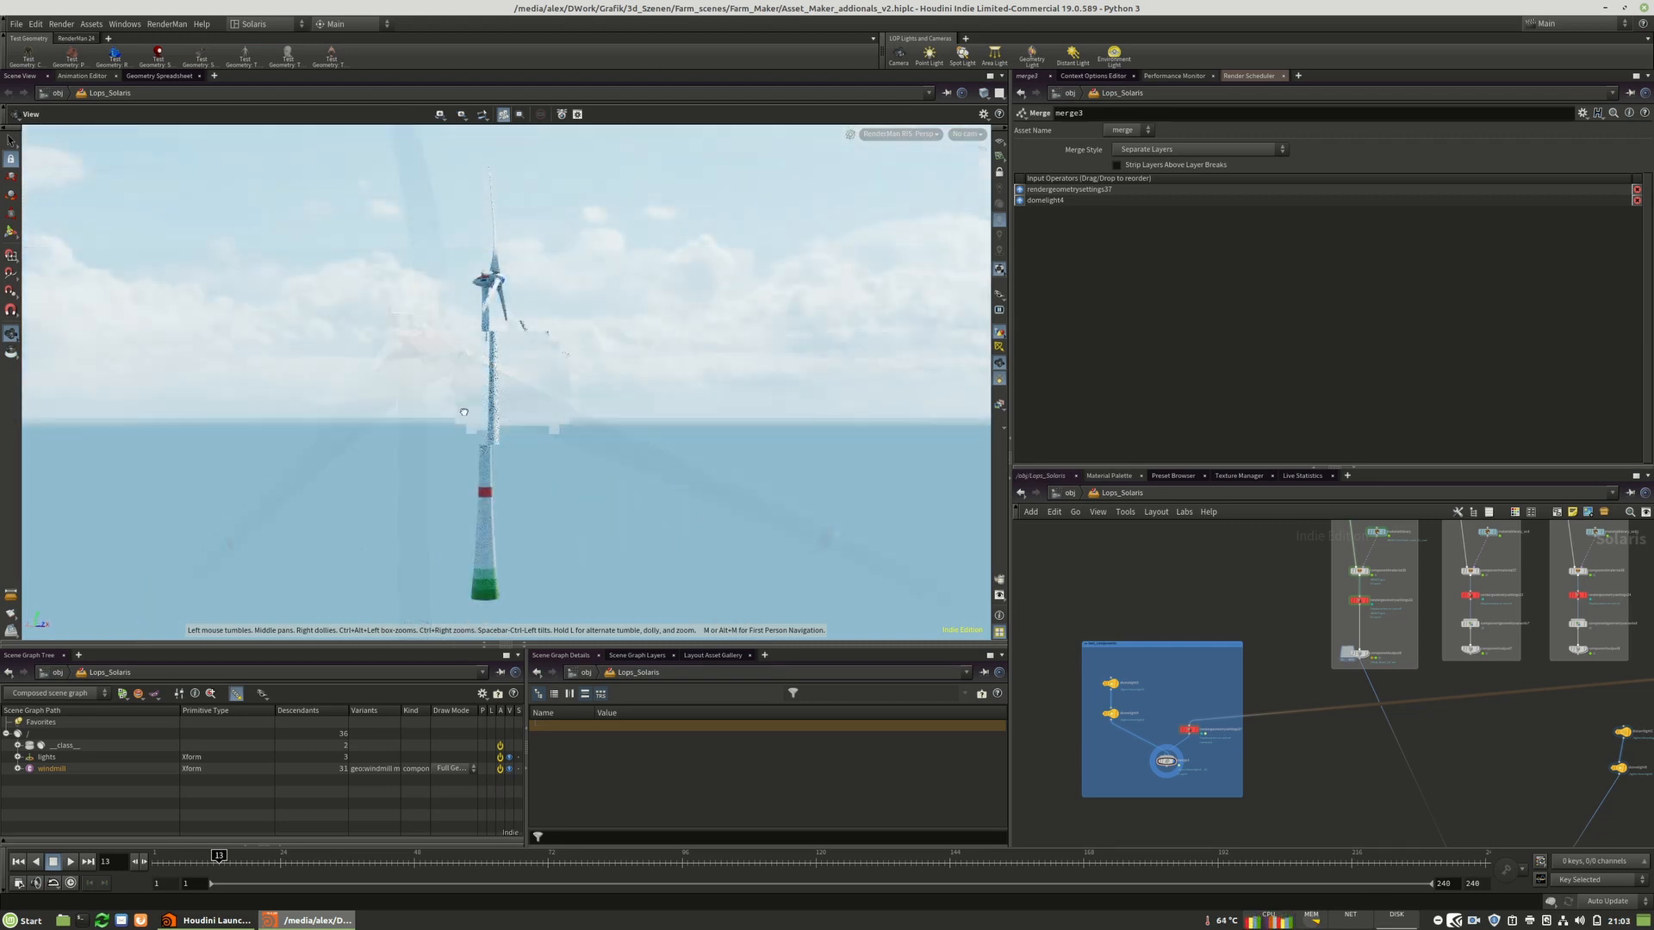
{"action": "left_click_drag", "start_coordinate": [525, 408], "coordinate": [464, 412]}
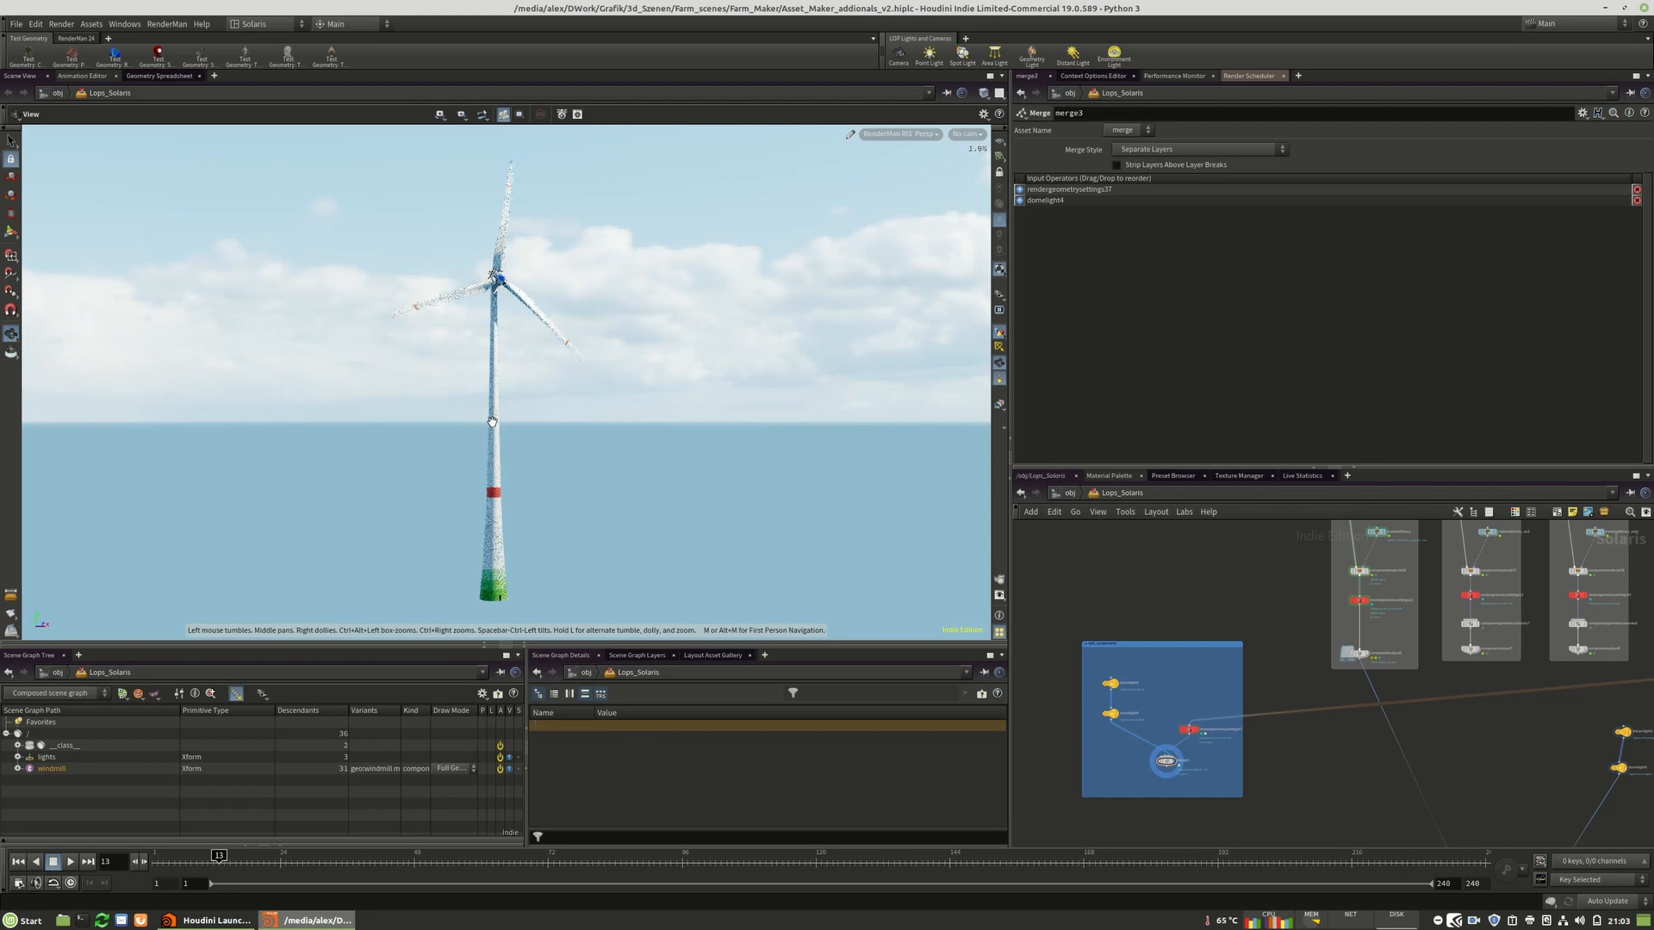
{"action": "key", "text": "Return"}
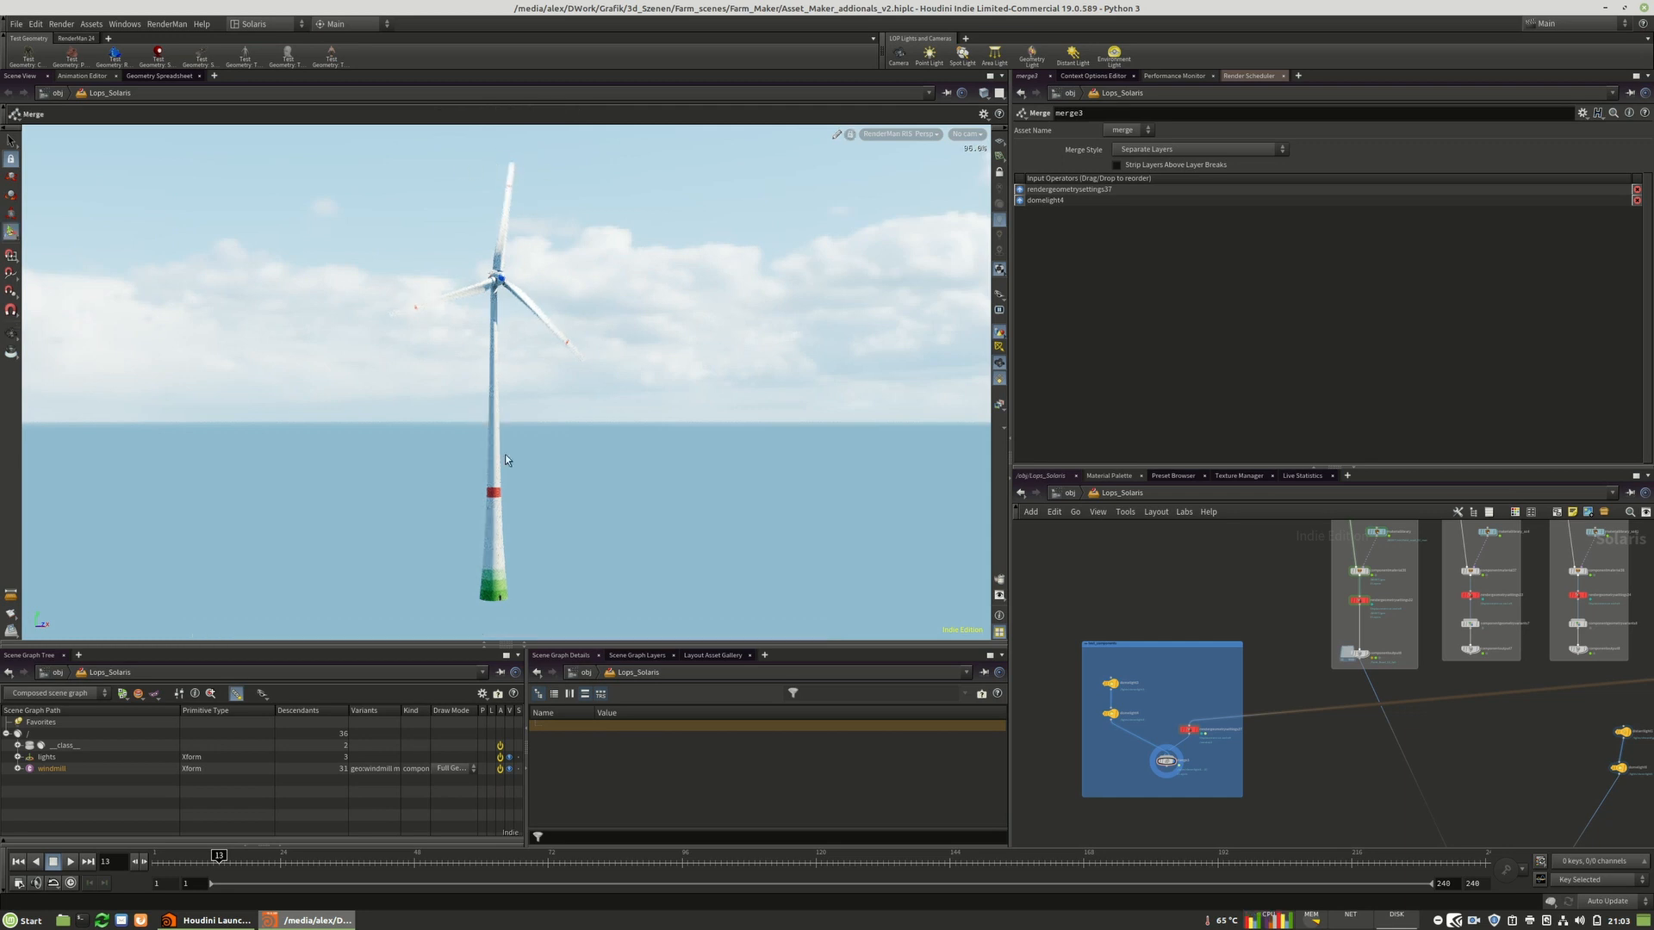
{"action": "left_click", "coordinate": [900, 134]}
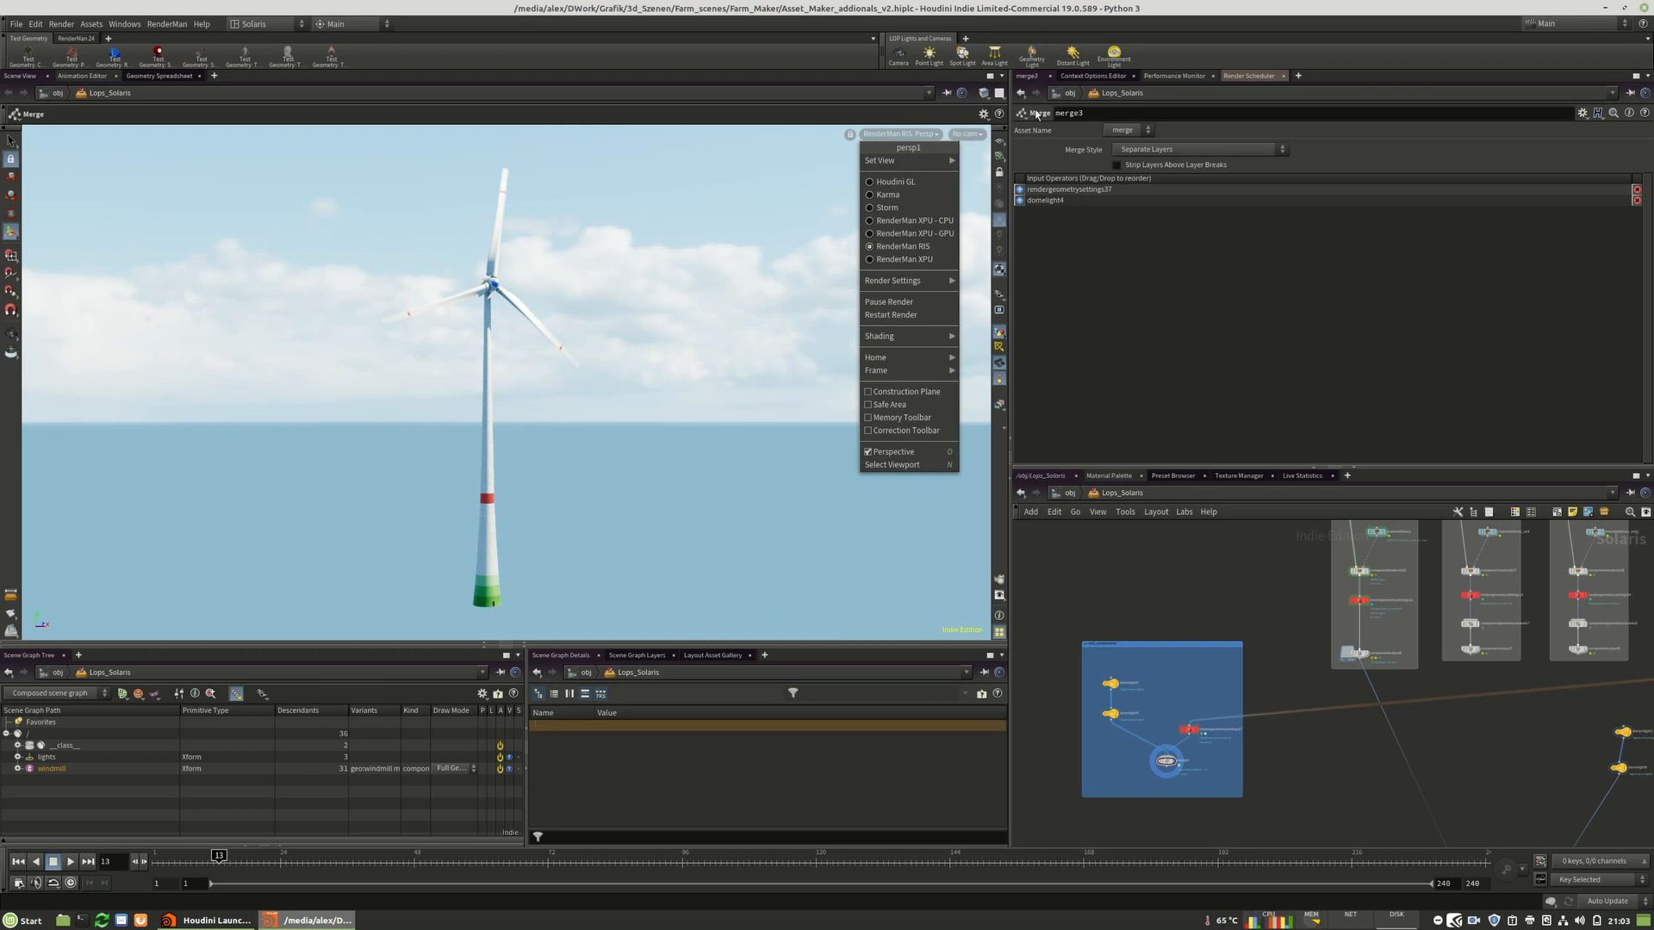
{"action": "left_click", "coordinate": [892, 183]}
Set the powerlines component output as the displayed node.
{"action": "middle_click_drag", "start_coordinate": [1357, 680], "coordinate": [1118, 748]}
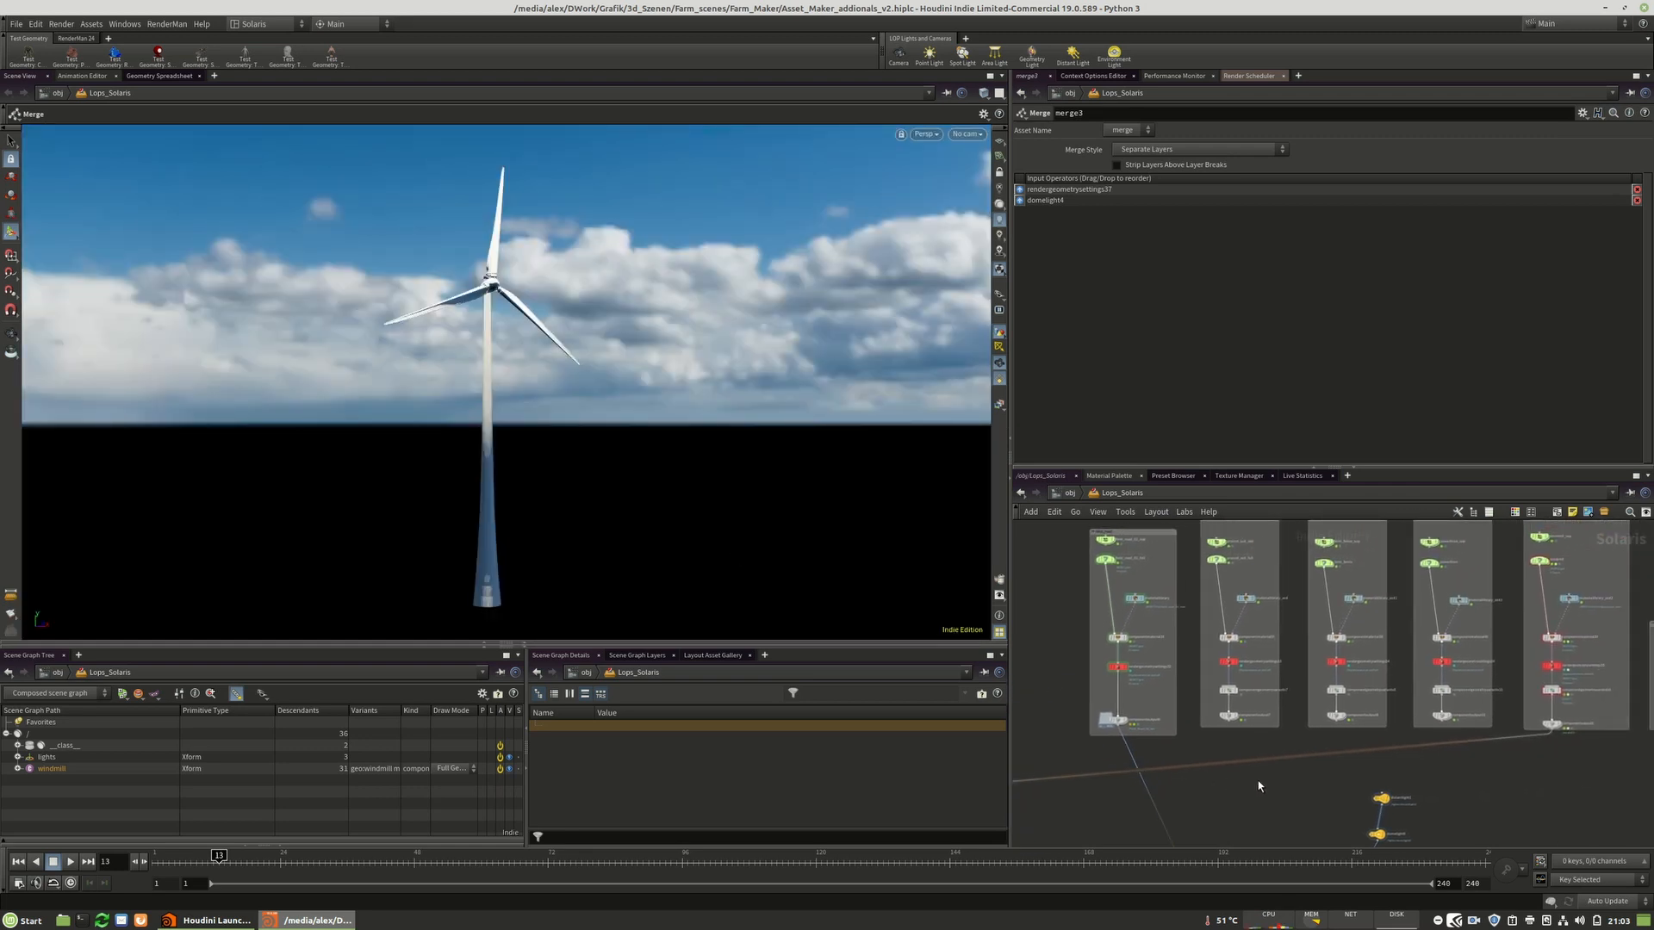
{"action": "scroll", "coordinate": [1262, 778], "scroll_direction": "down", "scroll_amount": 3}
{"action": "middle_click_drag", "start_coordinate": [1500, 777], "coordinate": [1245, 738]}
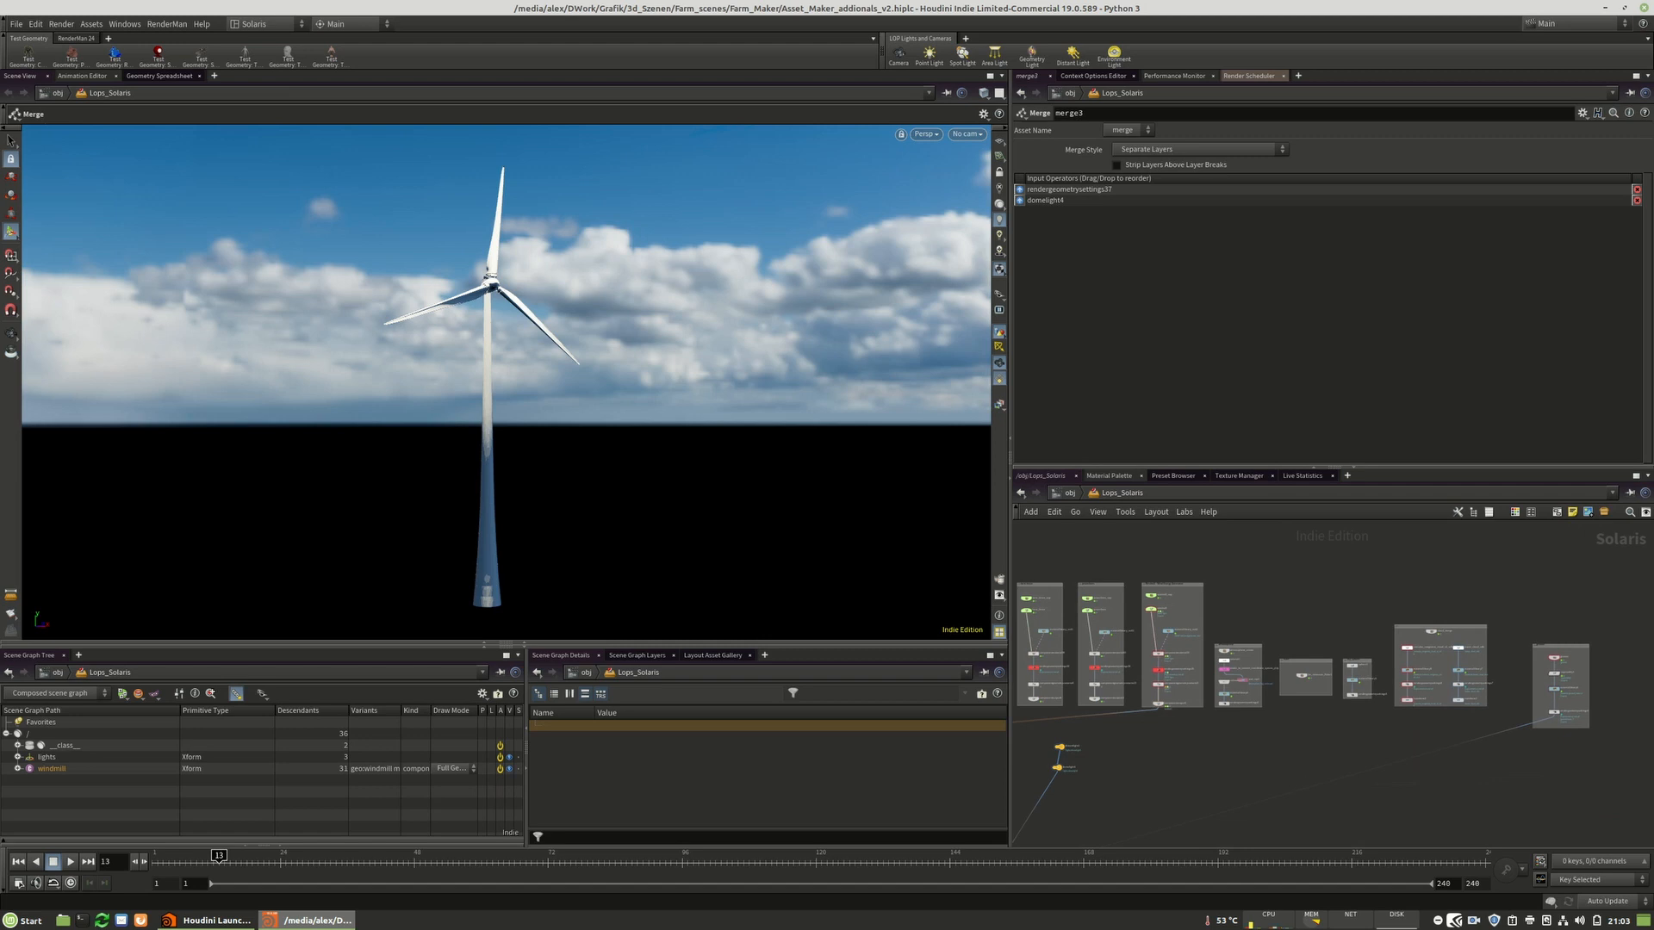
{"action": "middle_click_drag", "start_coordinate": [1379, 750], "coordinate": [1413, 723]}
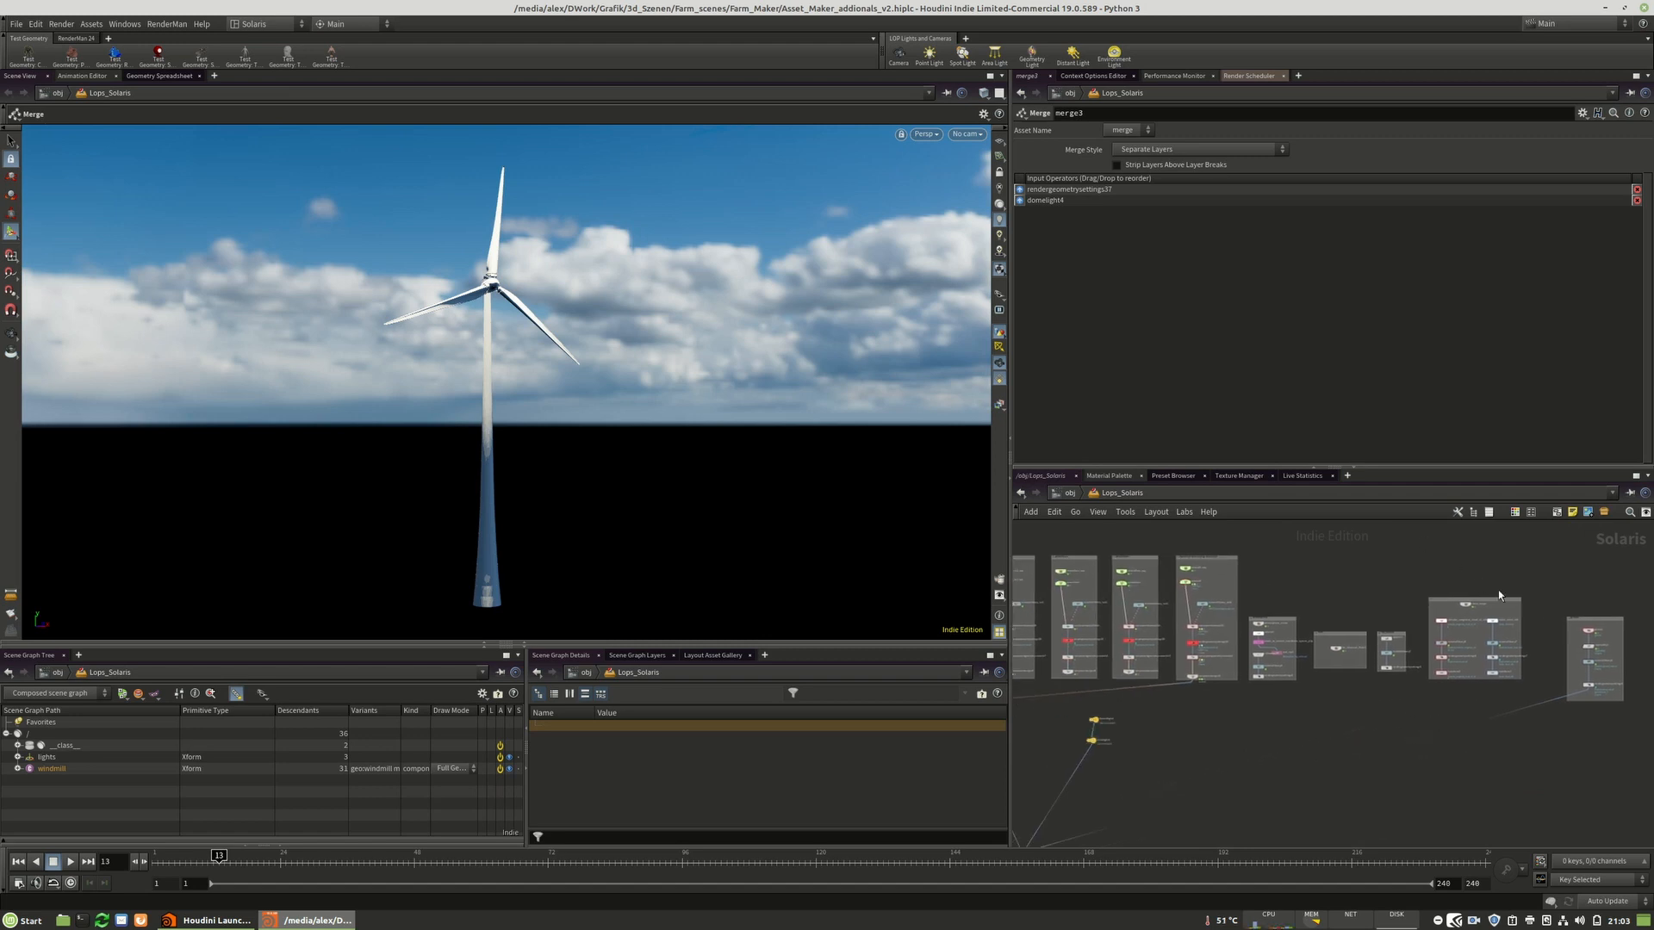
{"action": "middle_click_drag", "start_coordinate": [1375, 573], "coordinate": [1494, 585]}
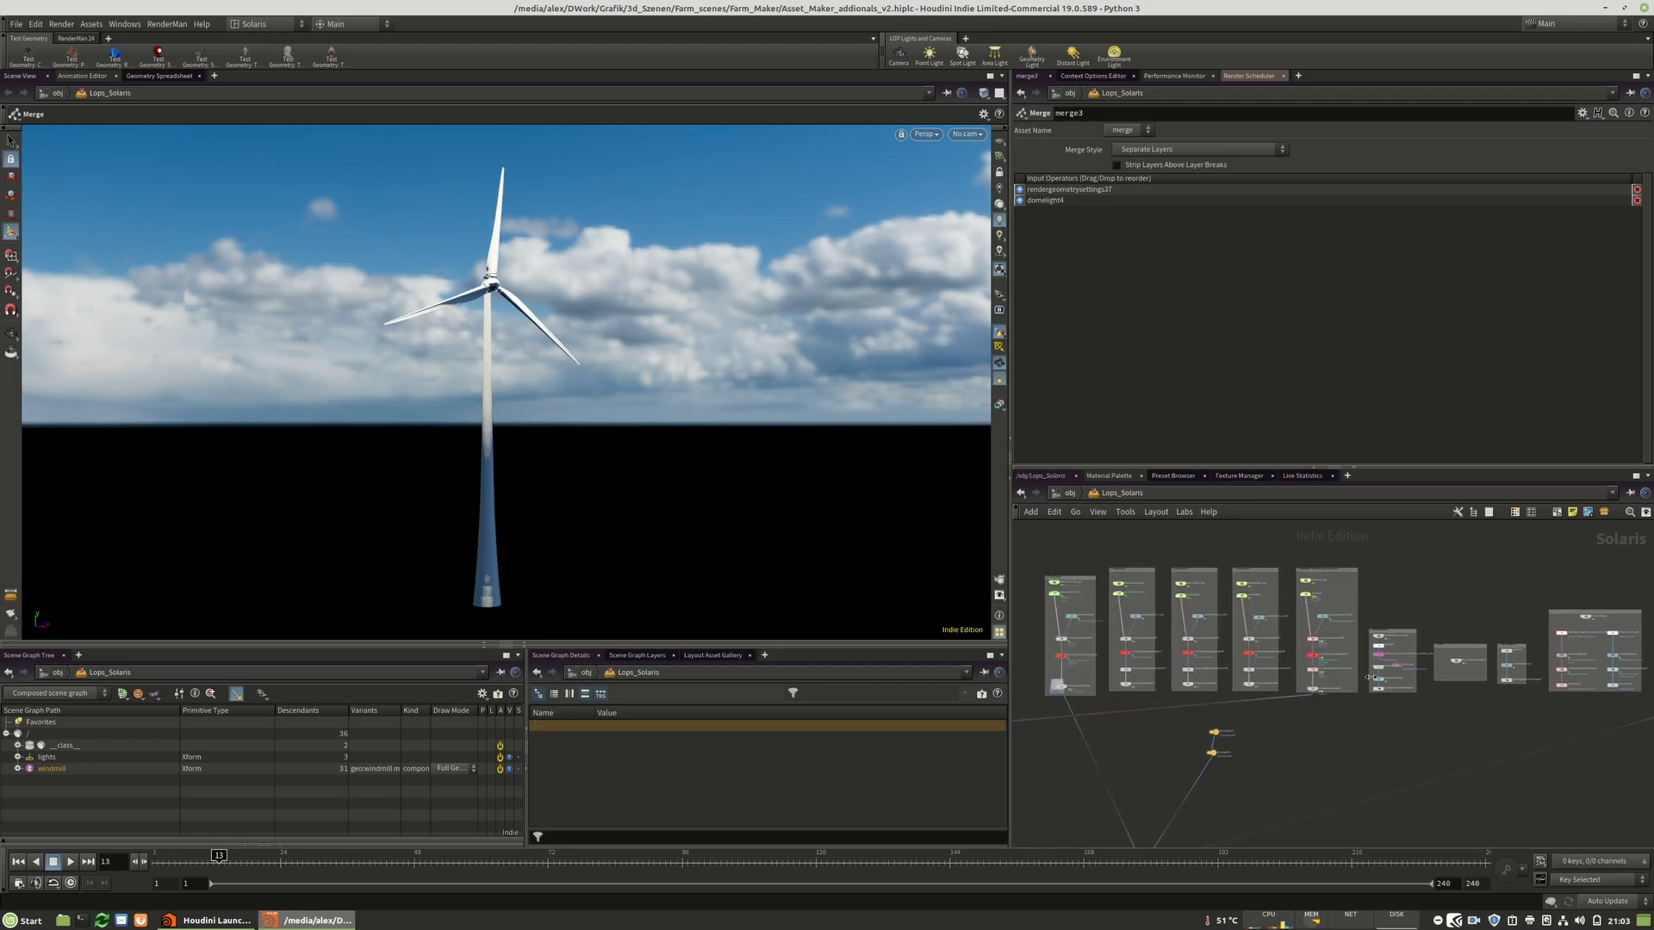
{"action": "scroll", "coordinate": [1373, 679], "scroll_direction": "up", "scroll_amount": 5}
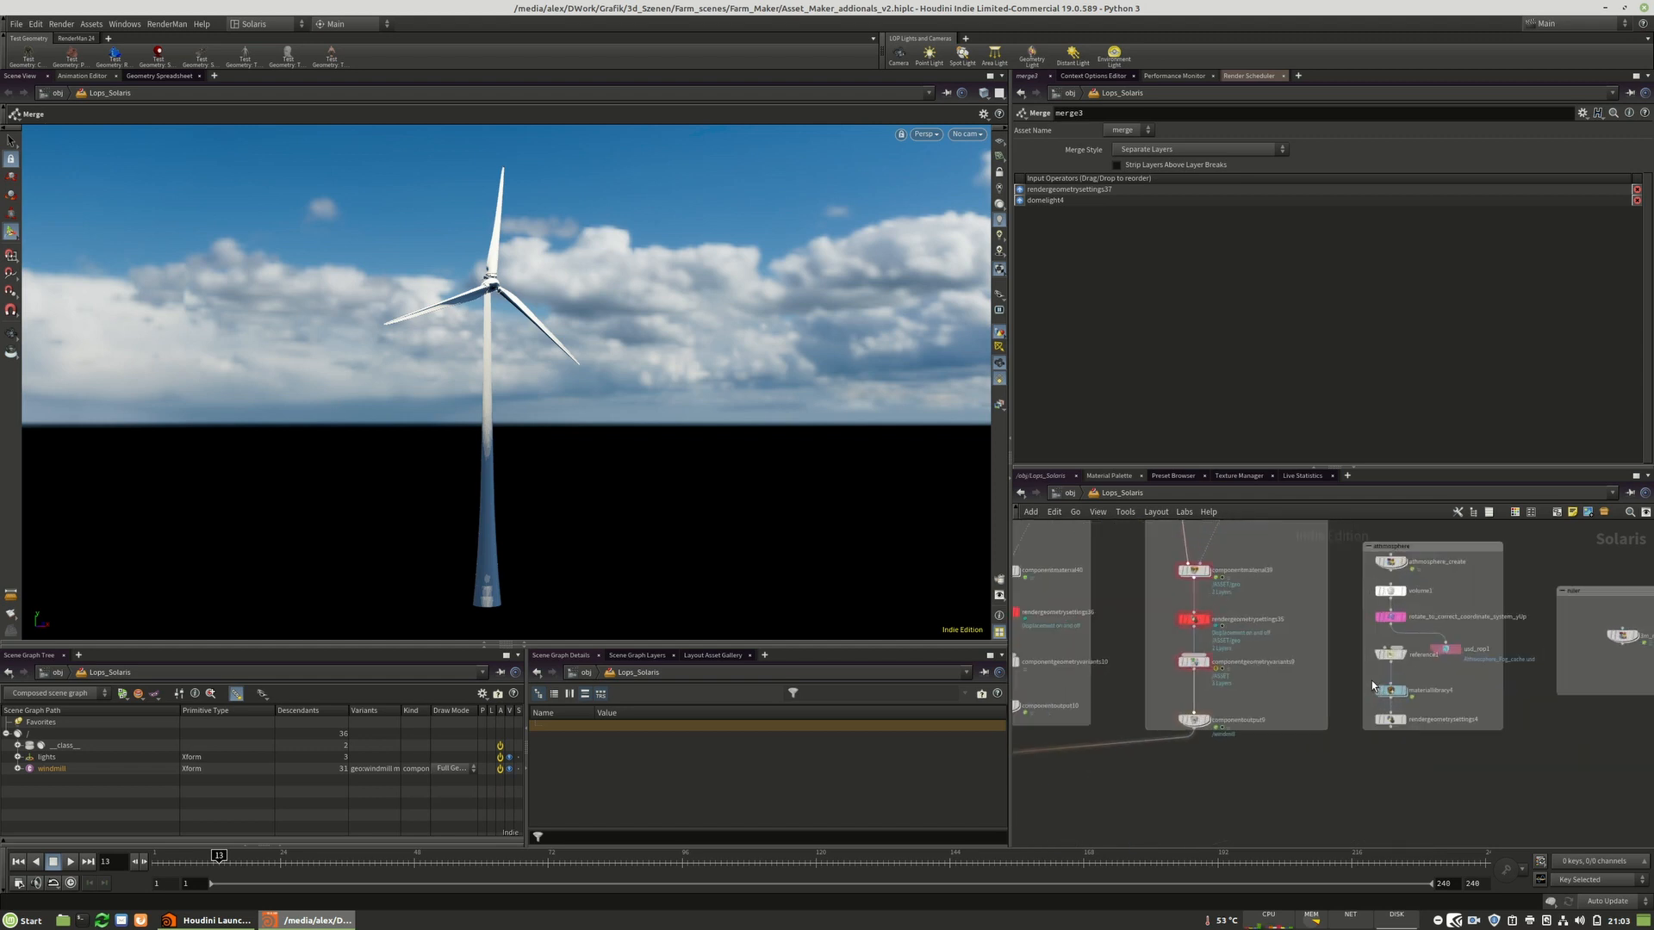
{"action": "scroll", "coordinate": [1347, 806], "scroll_direction": "down", "scroll_amount": 4}
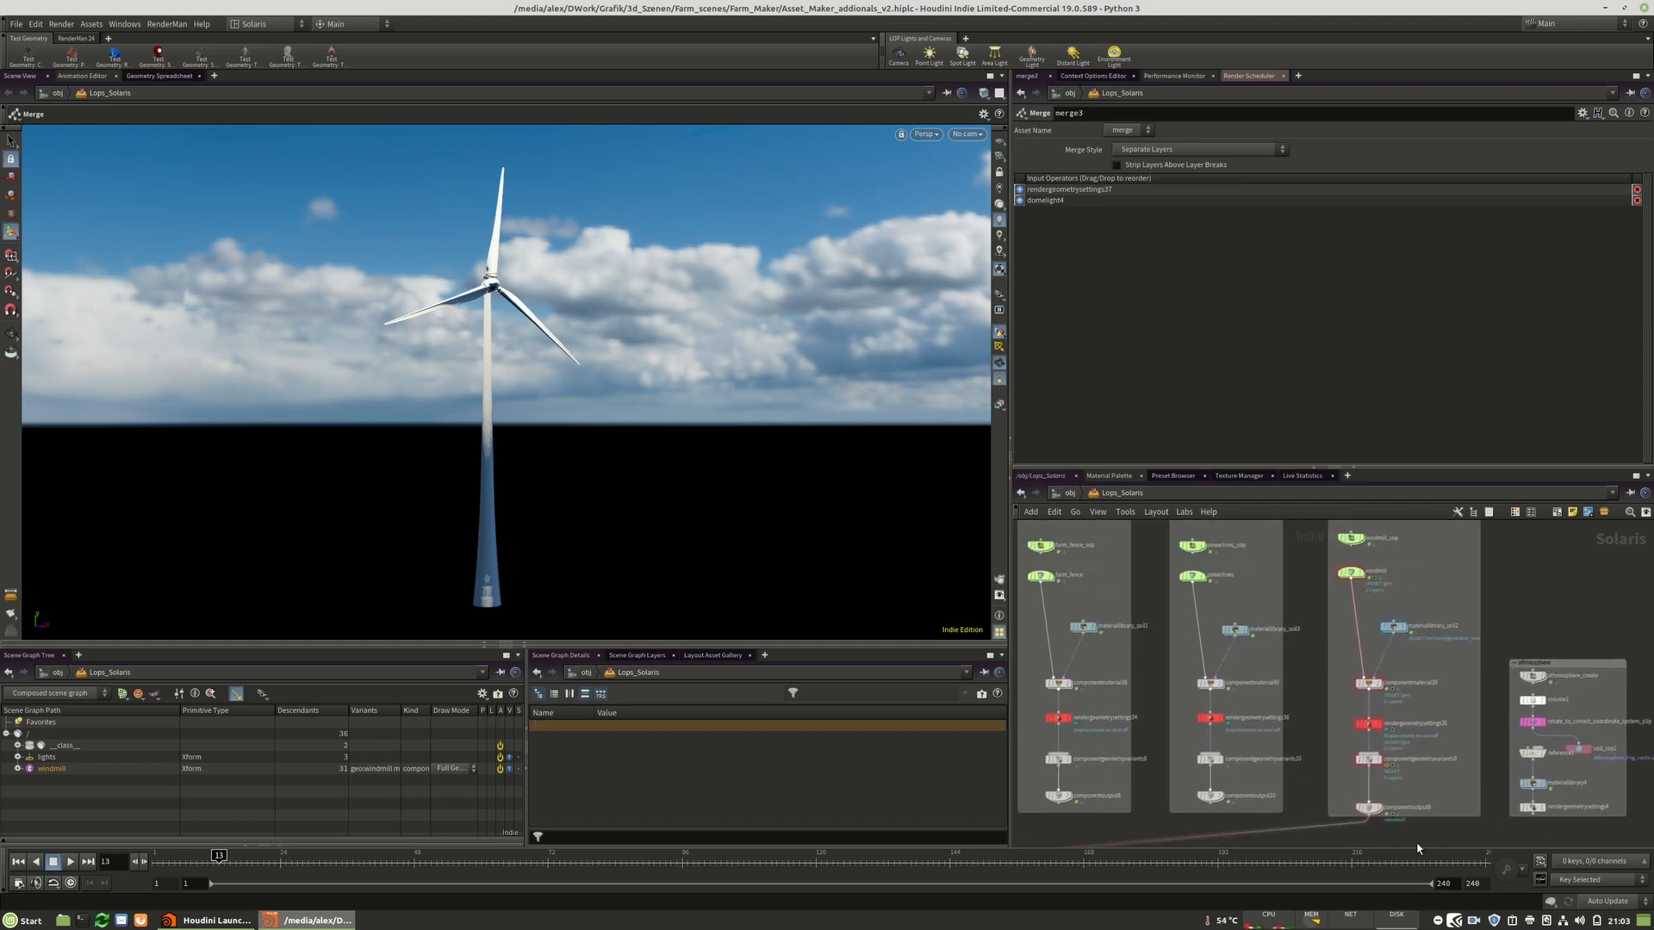
{"action": "middle_click_drag", "start_coordinate": [1428, 798], "coordinate": [1446, 758]}
{"action": "scroll", "coordinate": [1415, 582], "scroll_direction": "up", "scroll_amount": 4}
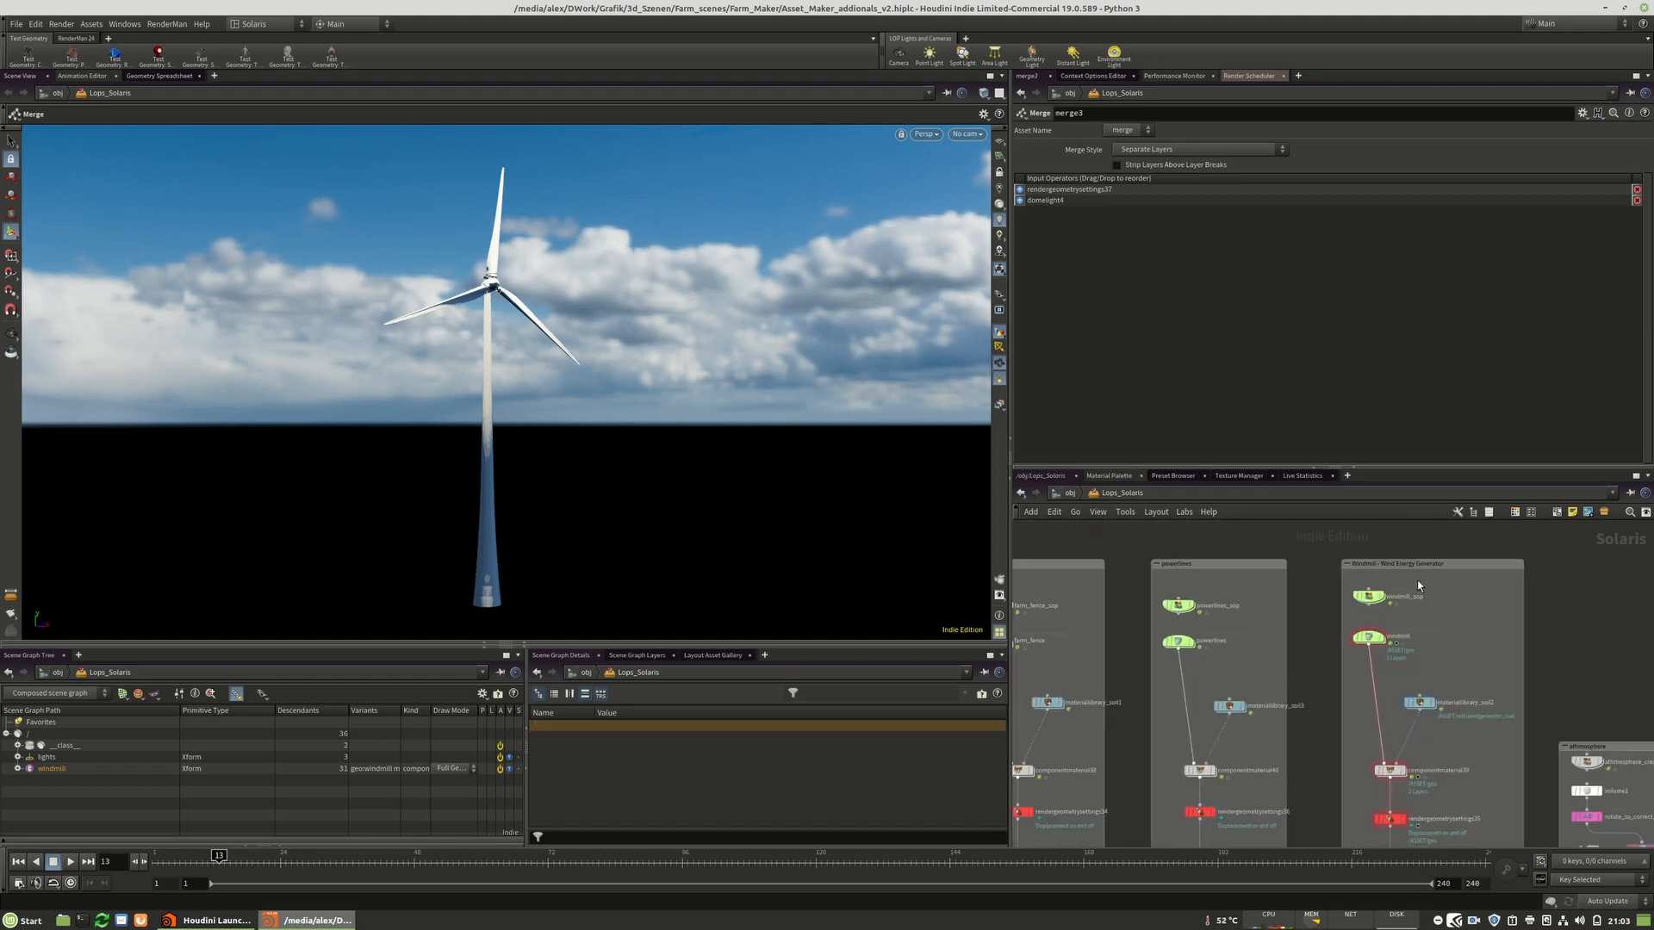
{"action": "scroll", "coordinate": [1418, 581], "scroll_direction": "down", "scroll_amount": 4}
{"action": "scroll", "coordinate": [1368, 664], "scroll_direction": "up", "scroll_amount": 3}
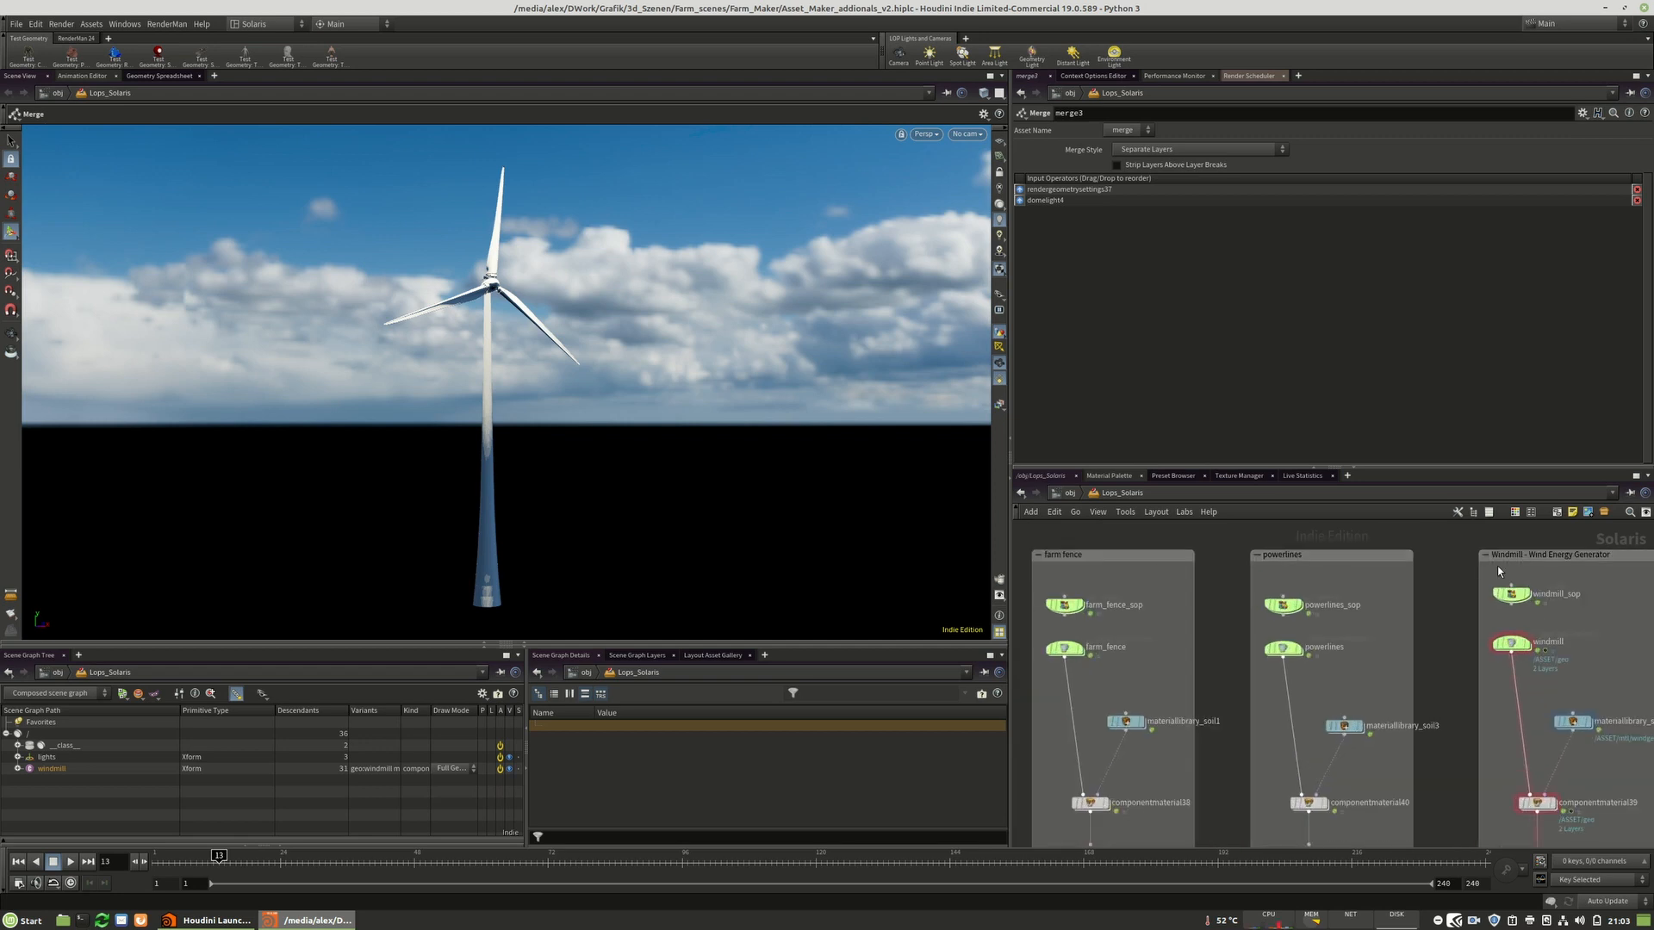
{"action": "scroll", "coordinate": [1350, 677], "scroll_direction": "down", "scroll_amount": 1}
{"action": "scroll", "coordinate": [1351, 676], "scroll_direction": "up", "scroll_amount": 3}
{"action": "left_click", "coordinate": [1318, 797]}
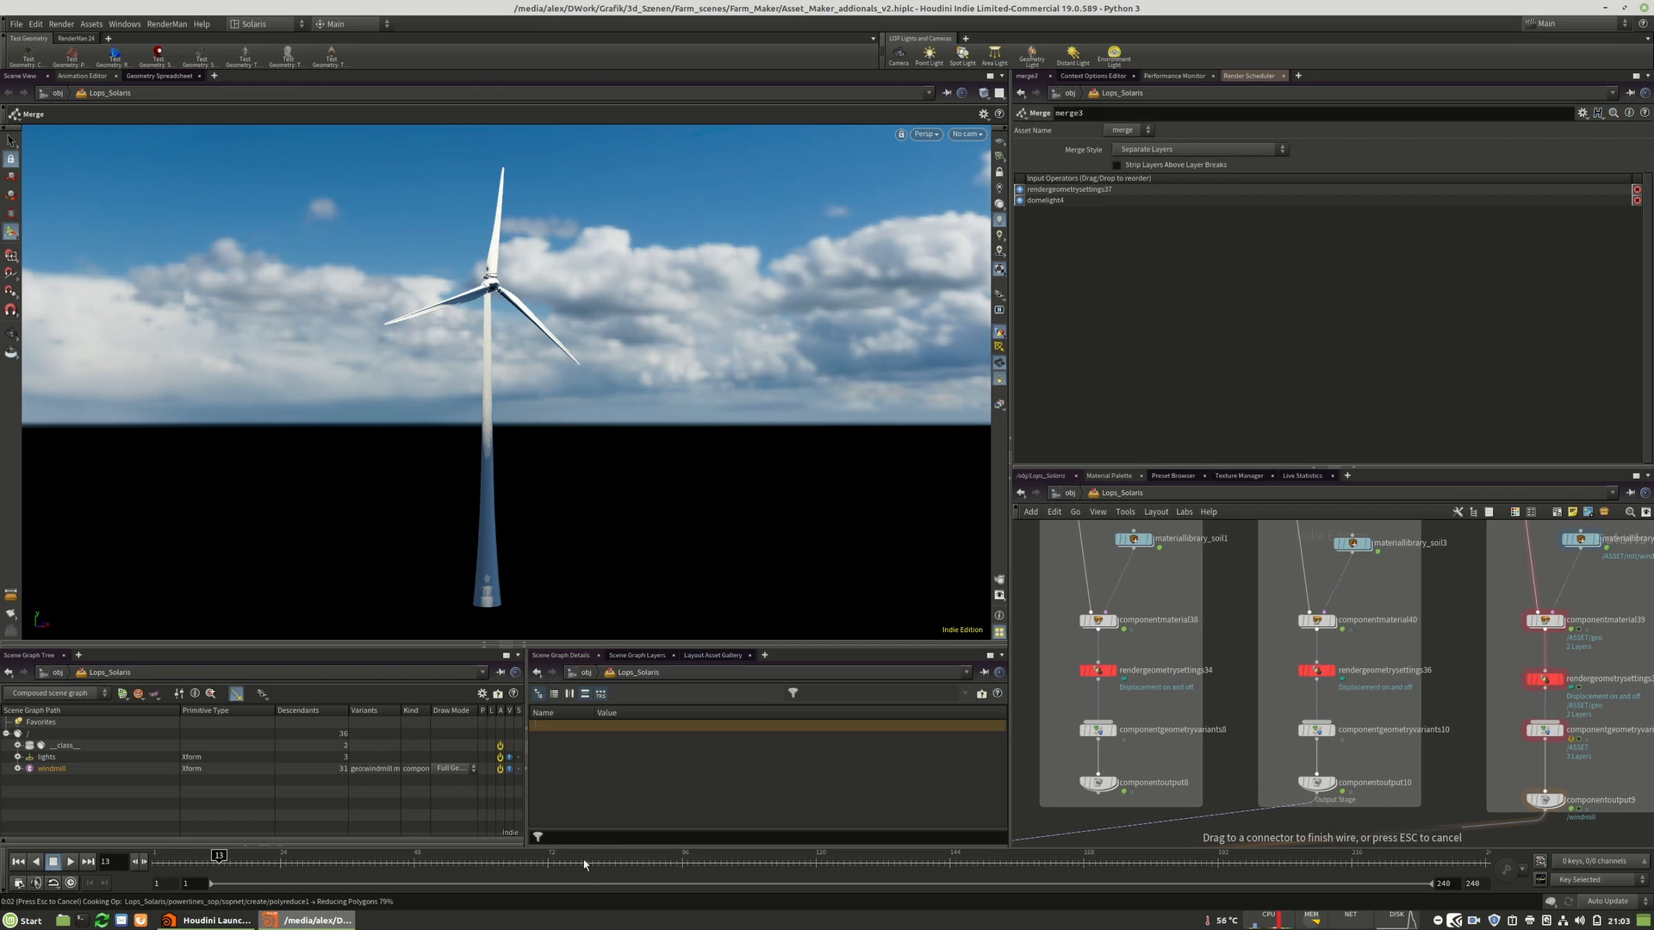
{"action": "key", "text": "Escape"}
Preview the powerlines with the RenderMan RIS viewport renderer.
{"action": "left_click_drag", "start_coordinate": [773, 592], "coordinate": [764, 387]}
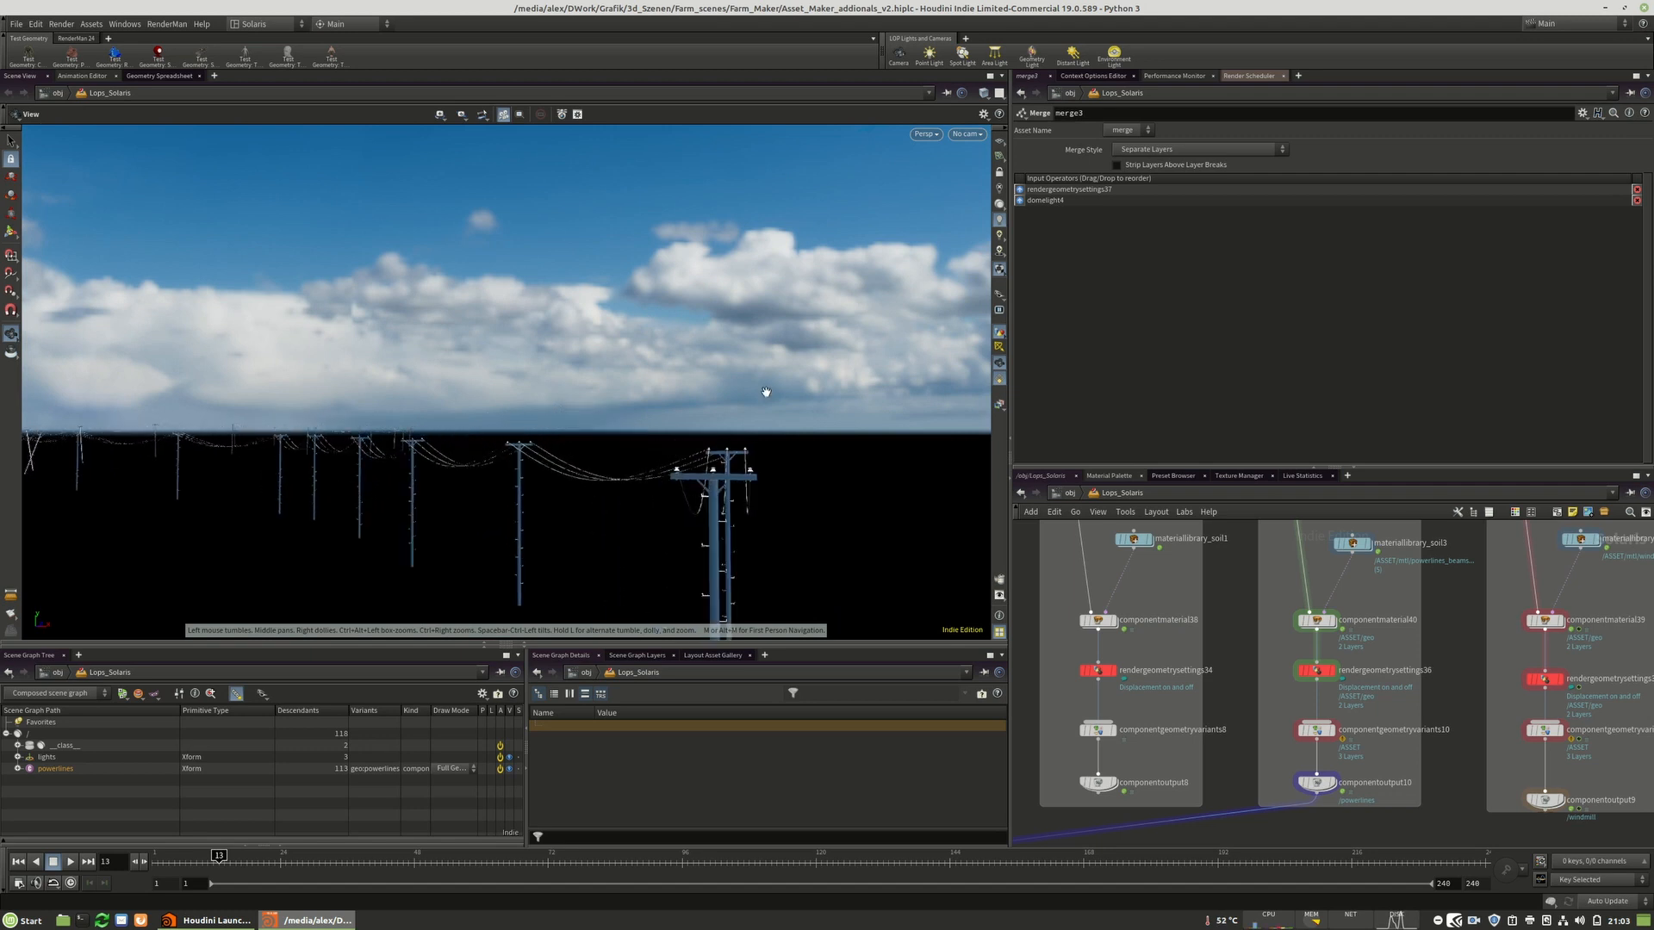
{"action": "key", "text": "Escape"}
{"action": "left_click", "coordinate": [937, 134]}
{"action": "left_click", "coordinate": [956, 247]}
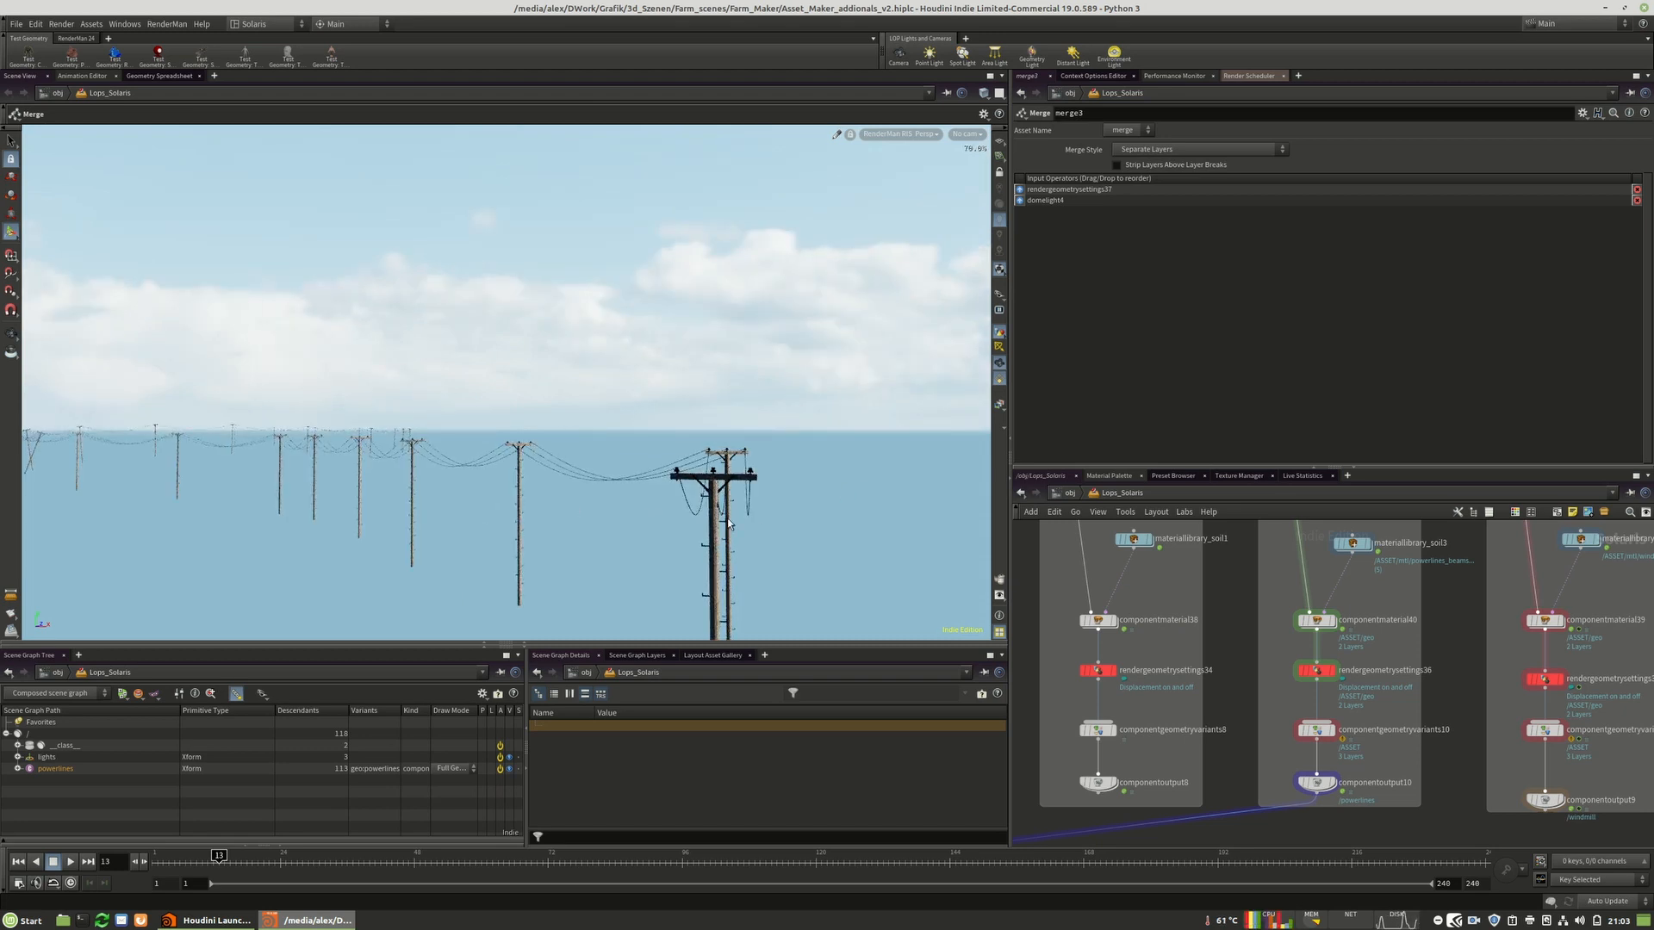
{"action": "key", "text": "Escape"}
{"action": "middle_click_drag", "start_coordinate": [711, 488], "coordinate": [705, 486], "text": "alt"}
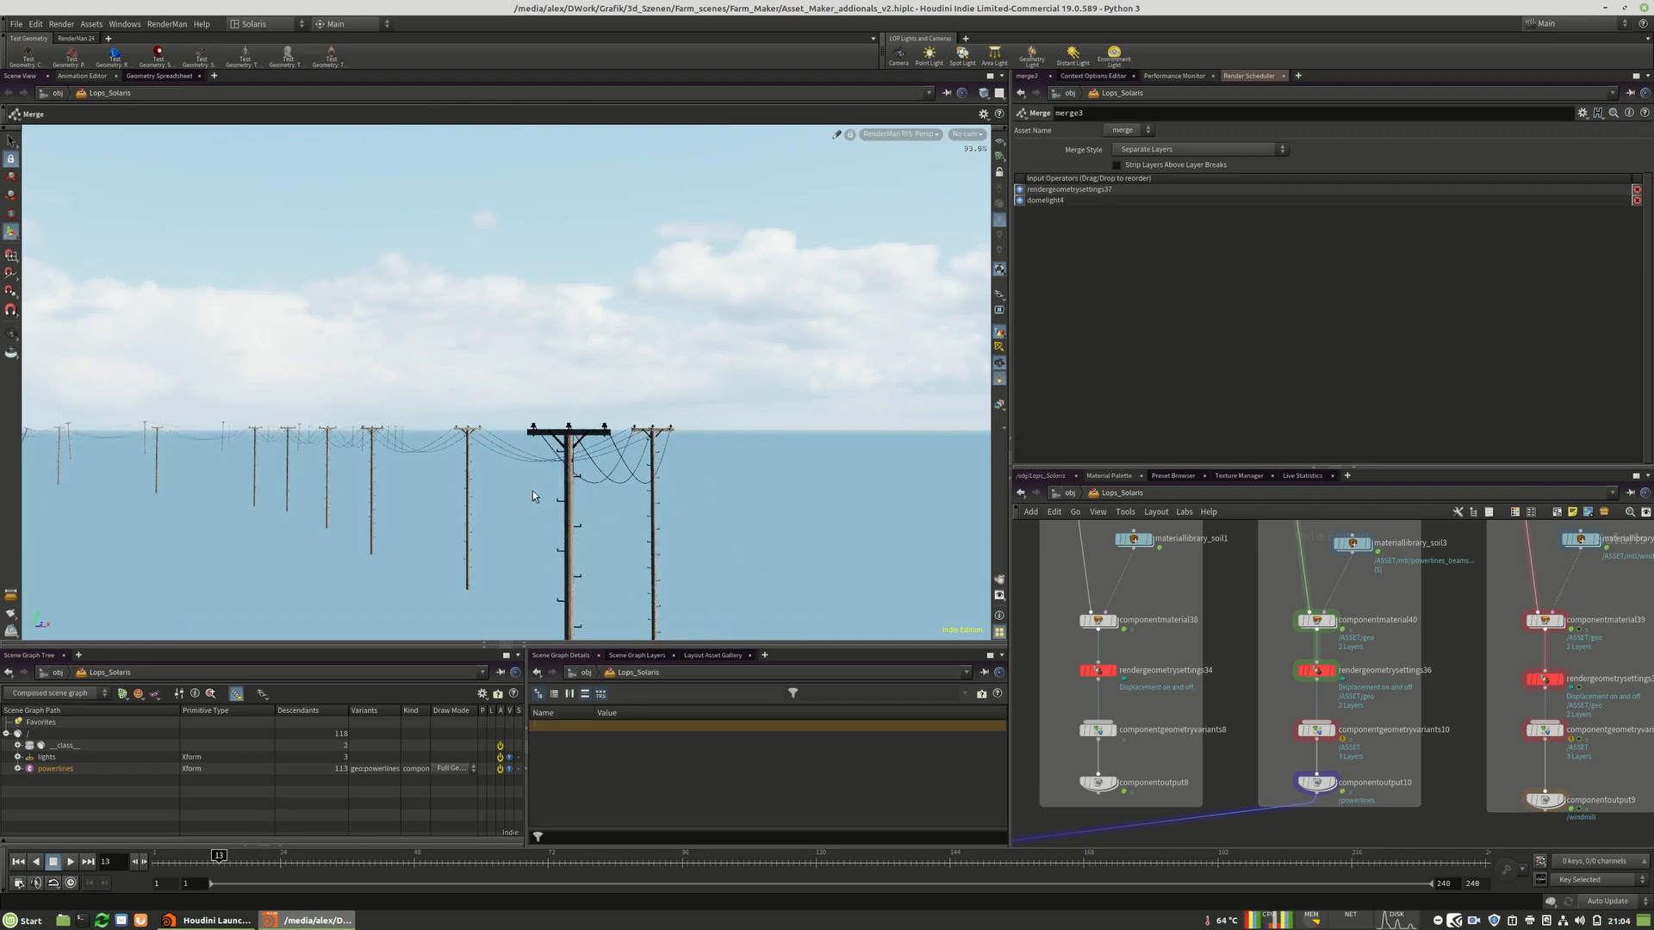
{"action": "key", "text": "Escape"}
{"action": "left_click_drag", "start_coordinate": [478, 466], "coordinate": [512, 465]}
{"action": "key", "text": "Return"}
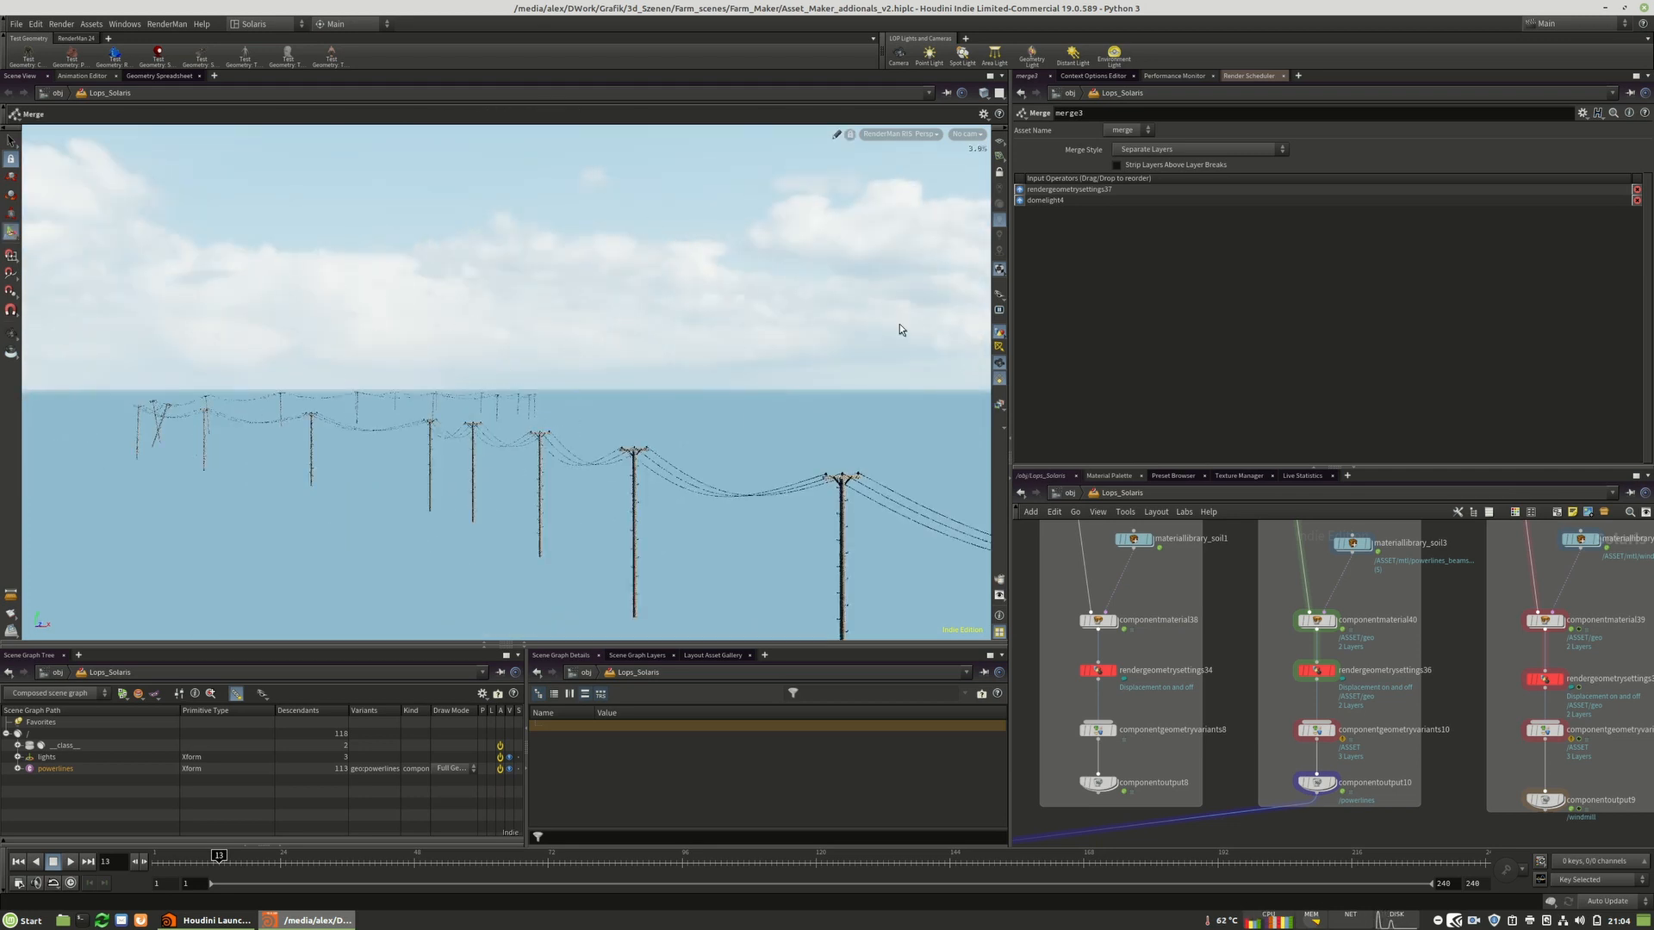
Set the farm fence component output as the displayed node.
{"action": "middle_click_drag", "start_coordinate": [1230, 709], "coordinate": [1445, 671]}
{"action": "scroll", "coordinate": [1418, 808], "scroll_direction": "down", "scroll_amount": 2}
{"action": "left_click", "coordinate": [1335, 746]}
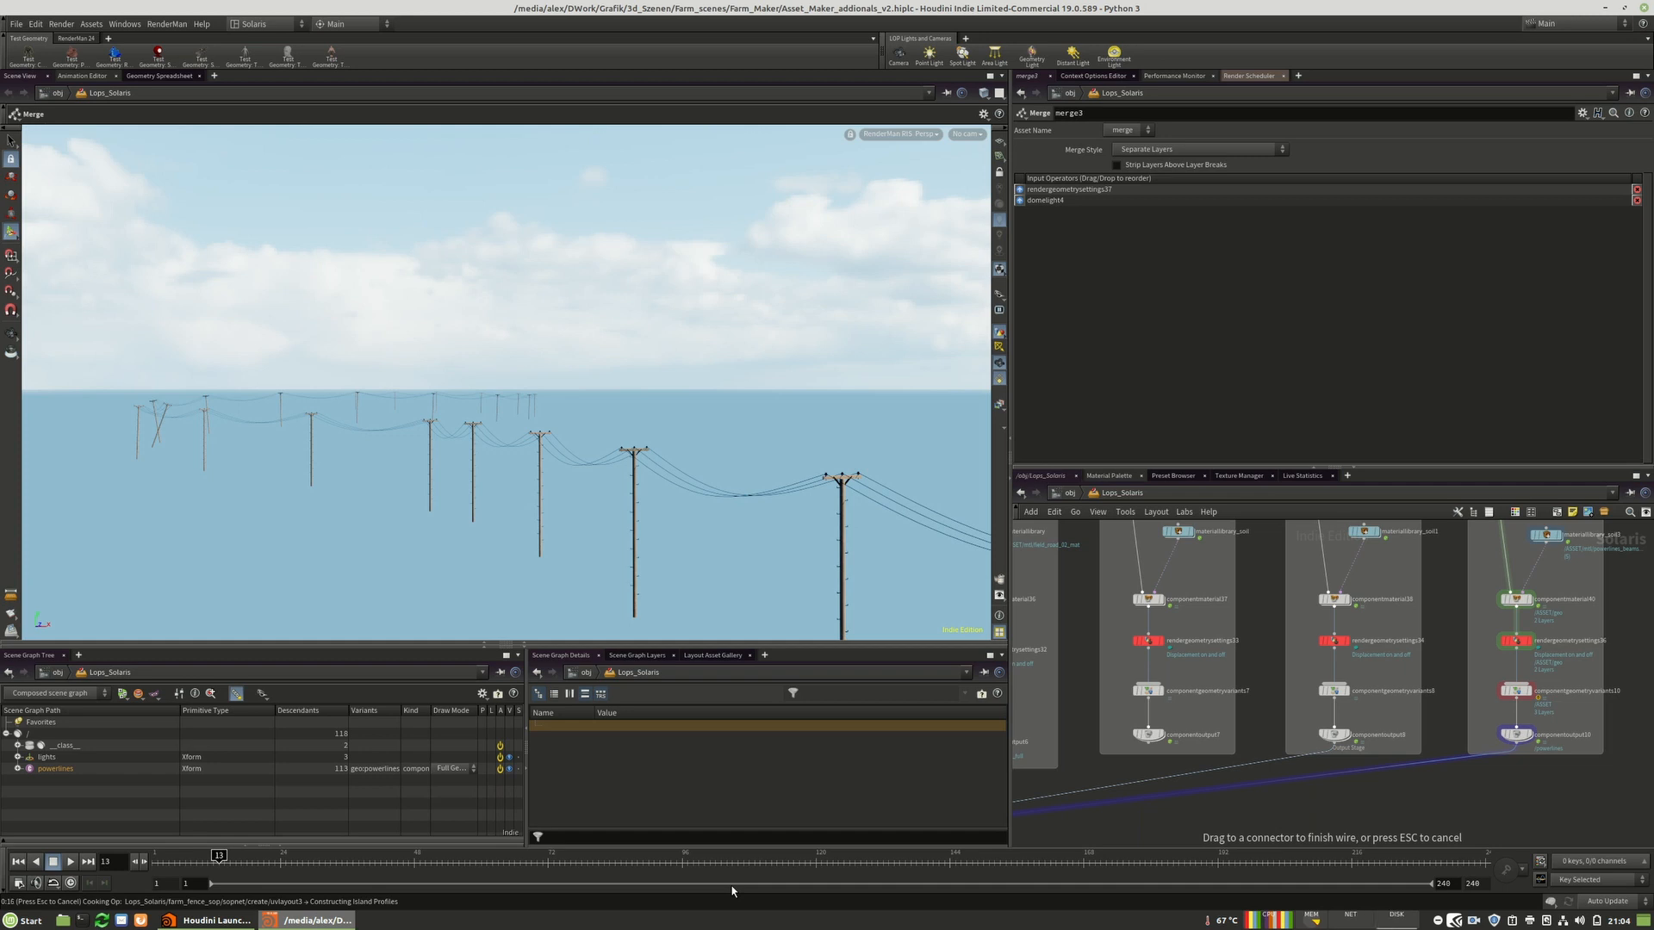
{"action": "mouse_move", "coordinate": [622, 584]}
{"action": "middle_mouse_down"}
{"action": "mouse_move", "coordinate": [677, 589]}
{"action": "mouse_move", "coordinate": [648, 577]}
{"action": "middle_mouse_up"}
{"action": "scroll", "coordinate": [648, 573], "scroll_direction": "up", "scroll_amount": 8}
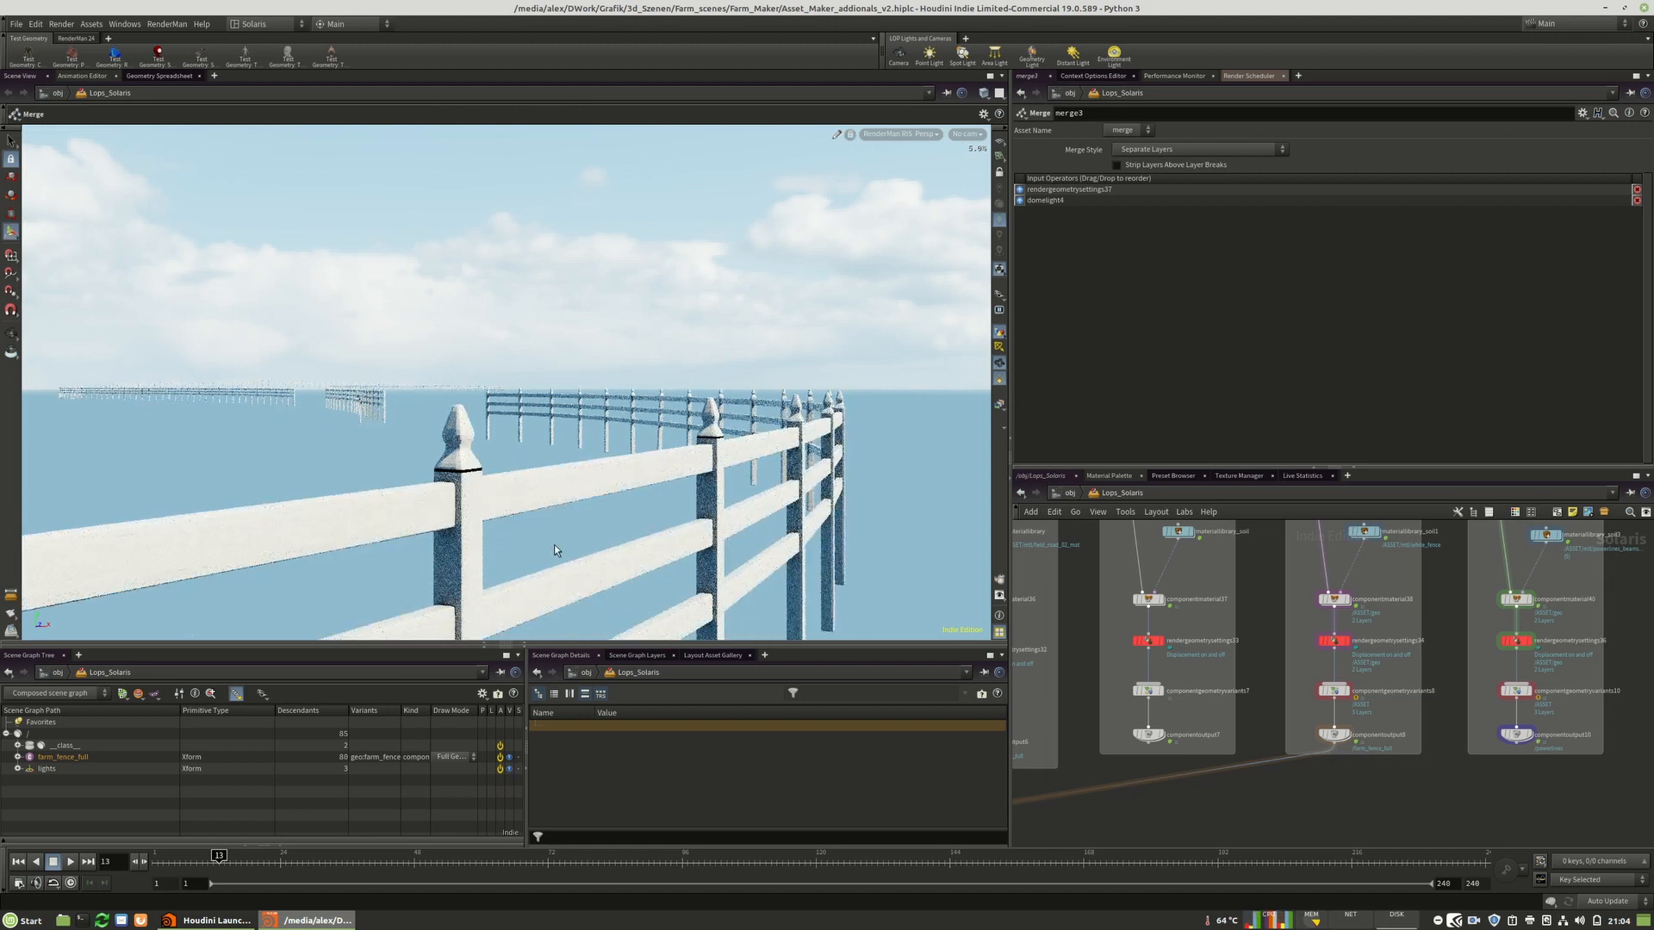
Expand the farm fence's white_fence material in the scene graph tree to list its shaders.
{"action": "right_click_drag", "start_coordinate": [665, 495], "coordinate": [663, 472], "text": "alt"}
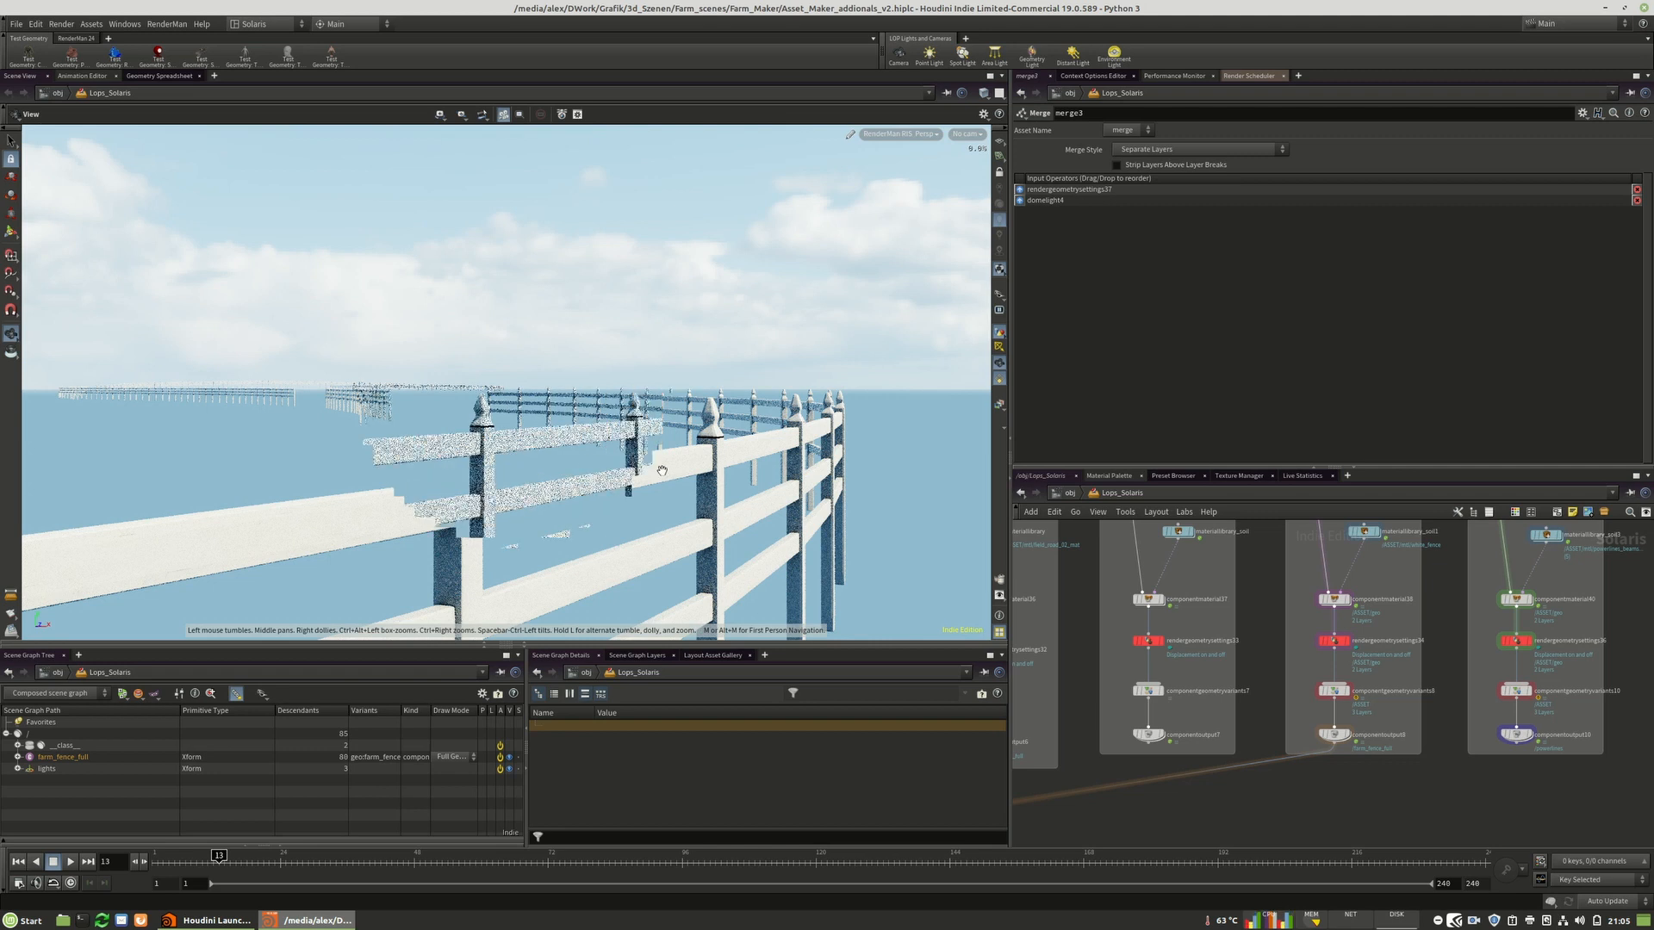
{"action": "right_click", "coordinate": [662, 472]}
{"action": "left_click", "coordinate": [1252, 793]}
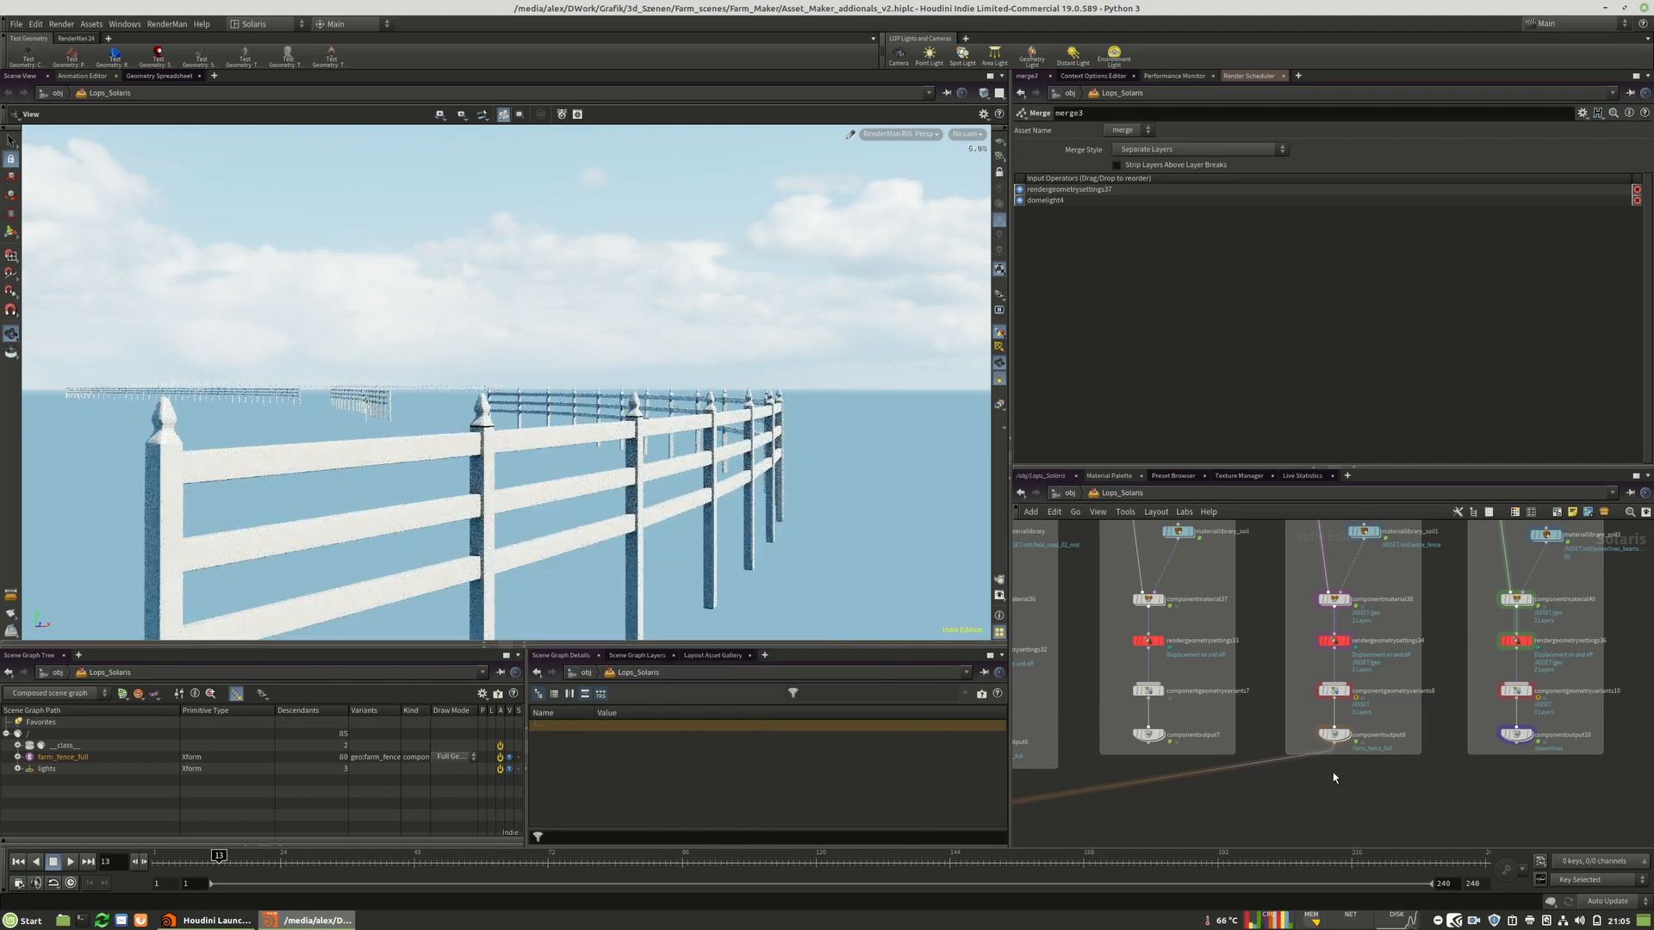
{"action": "middle_click_drag", "start_coordinate": [1328, 777], "coordinate": [1361, 778]}
{"action": "left_click", "coordinate": [18, 757]}
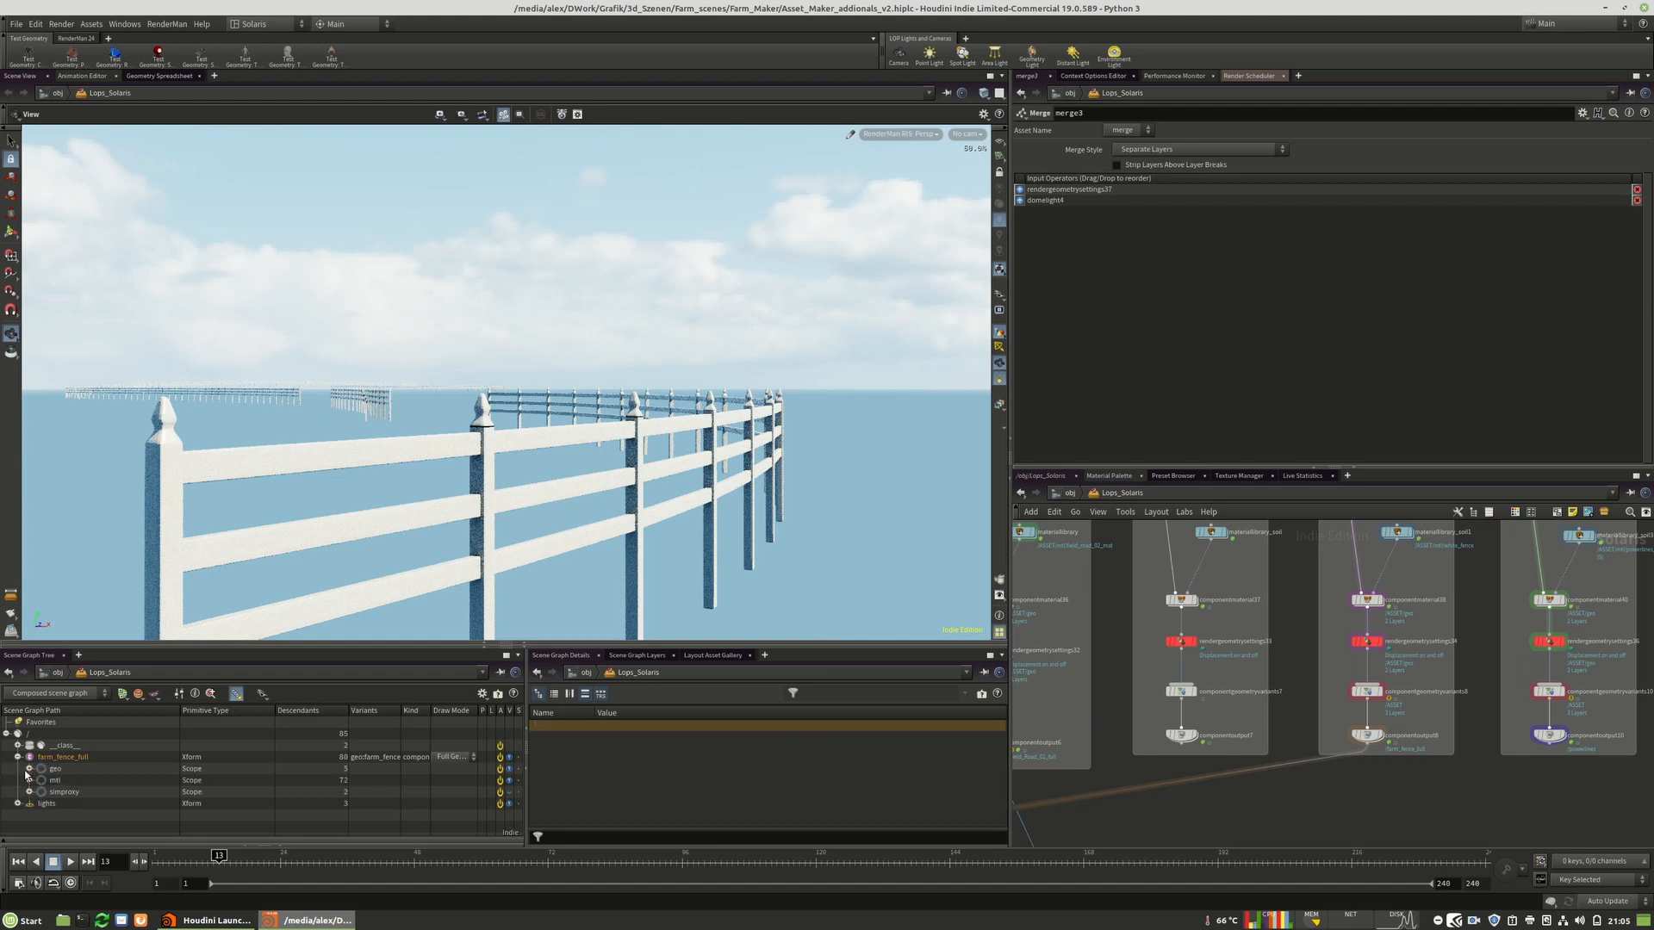
{"action": "left_click", "coordinate": [29, 779]}
{"action": "left_click", "coordinate": [76, 792]}
{"action": "left_click", "coordinate": [40, 792]}
{"action": "scroll", "coordinate": [178, 746], "scroll_direction": "down", "scroll_amount": 5}
{"action": "scroll", "coordinate": [107, 762], "scroll_direction": "up", "scroll_amount": 1}
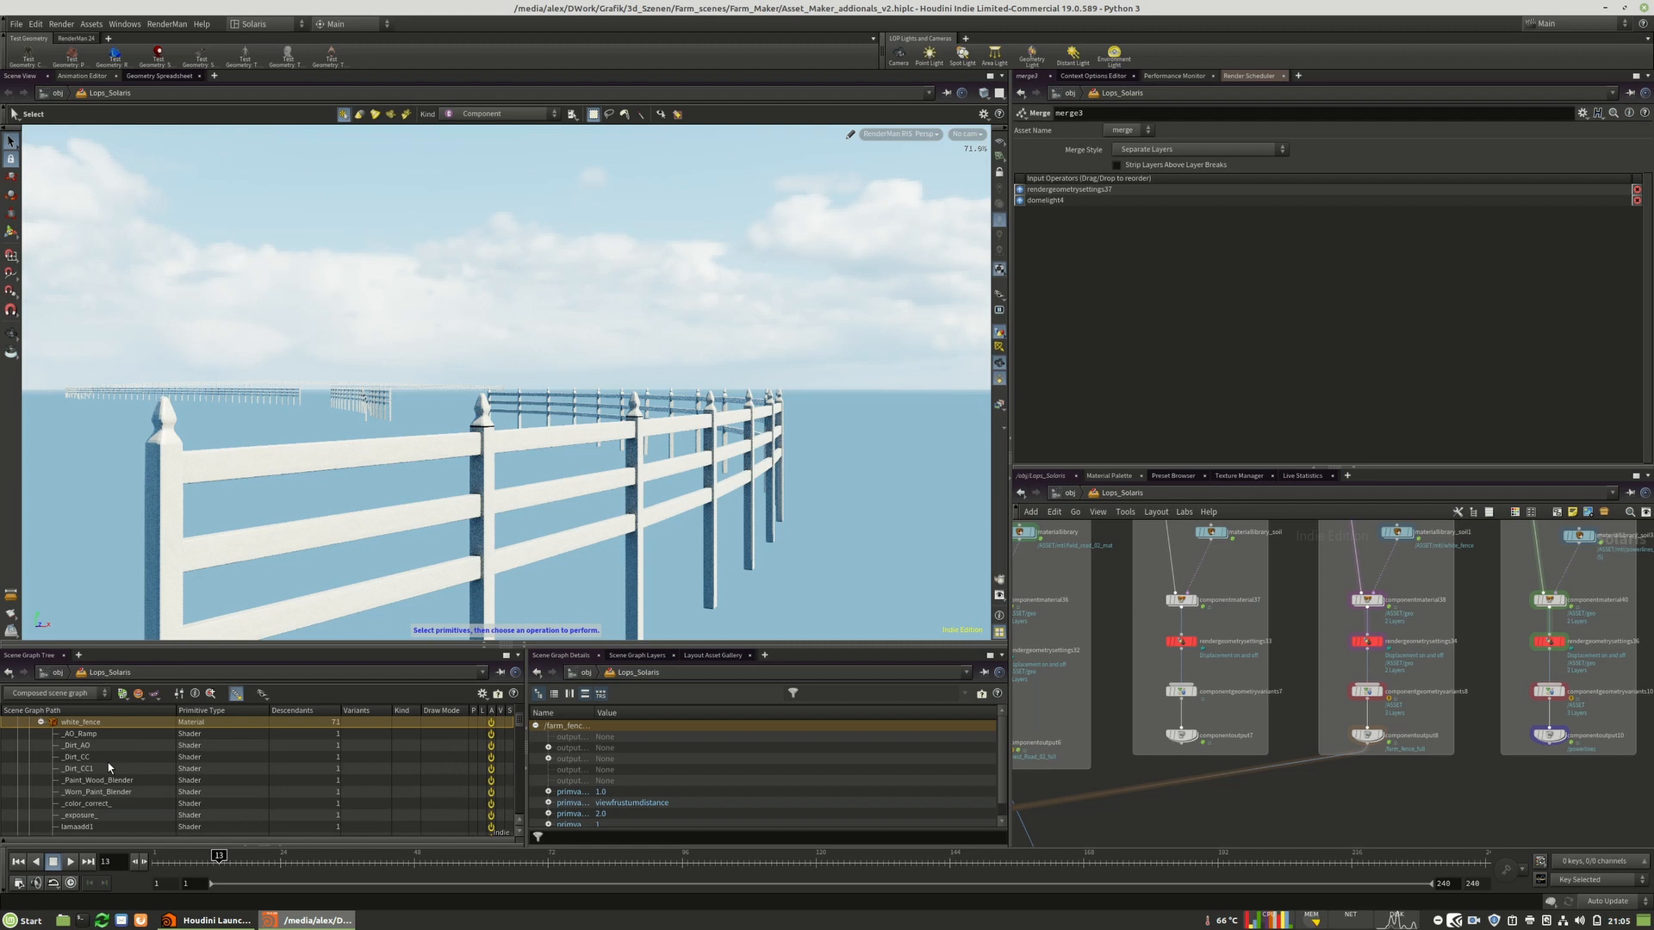
Create an edit node for the _exposure_ shader's input from the scene graph tree, then delete it.
{"action": "left_click", "coordinate": [75, 815]}
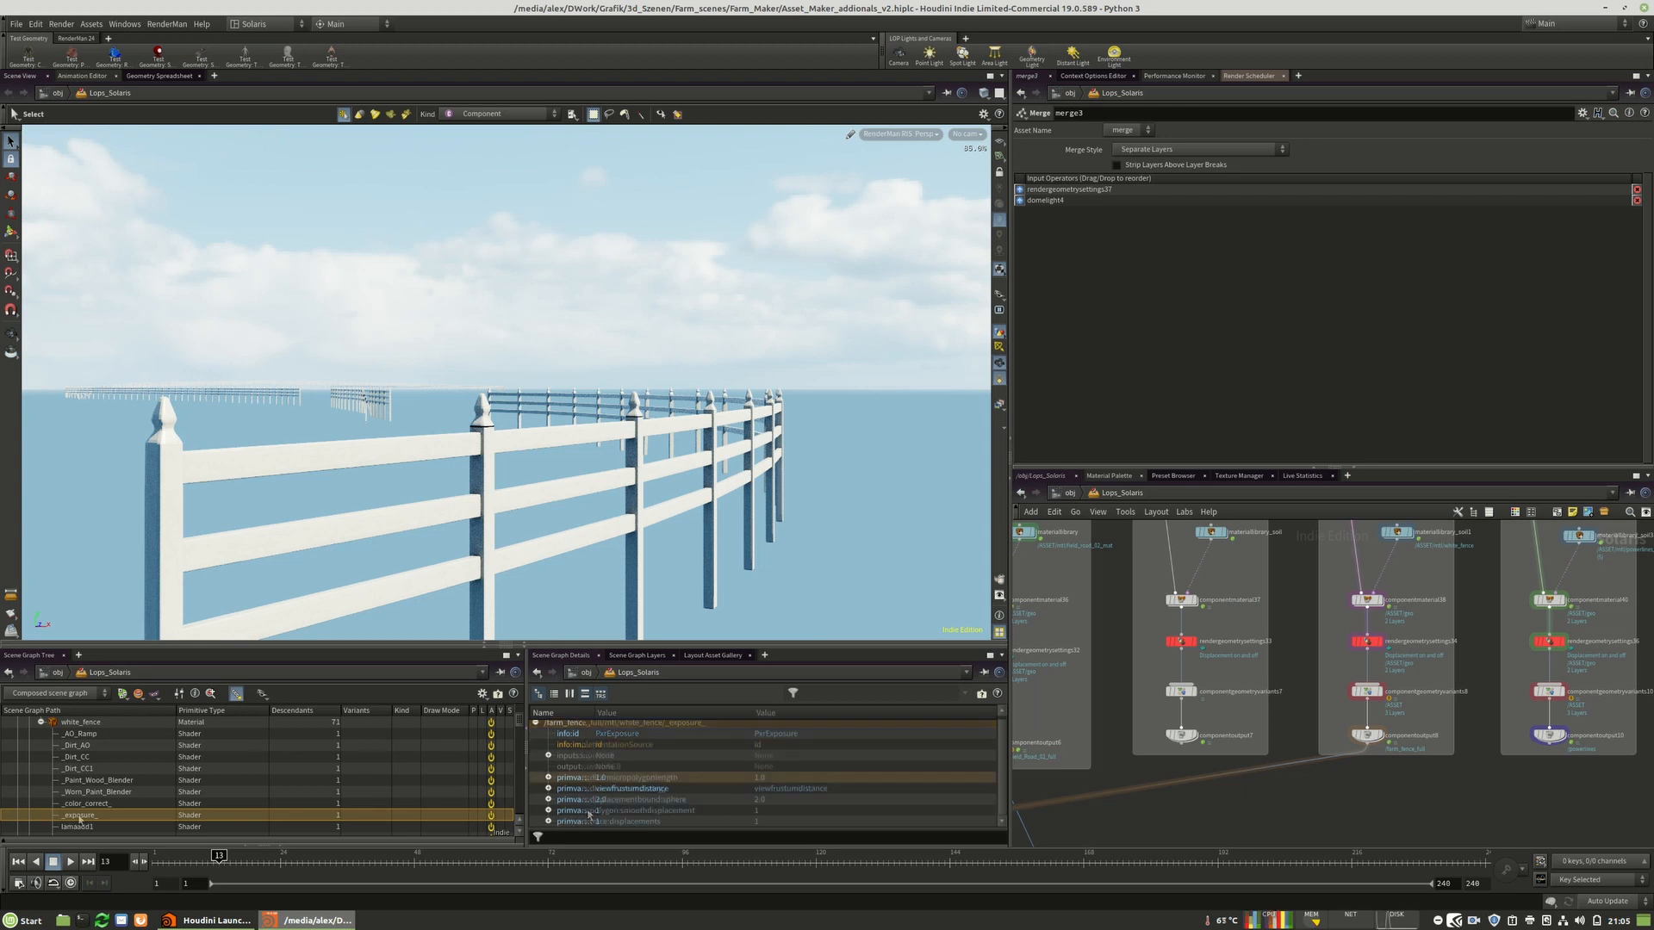
{"action": "right_click", "coordinate": [79, 815]}
{"action": "mouse_move", "coordinate": [120, 854]}
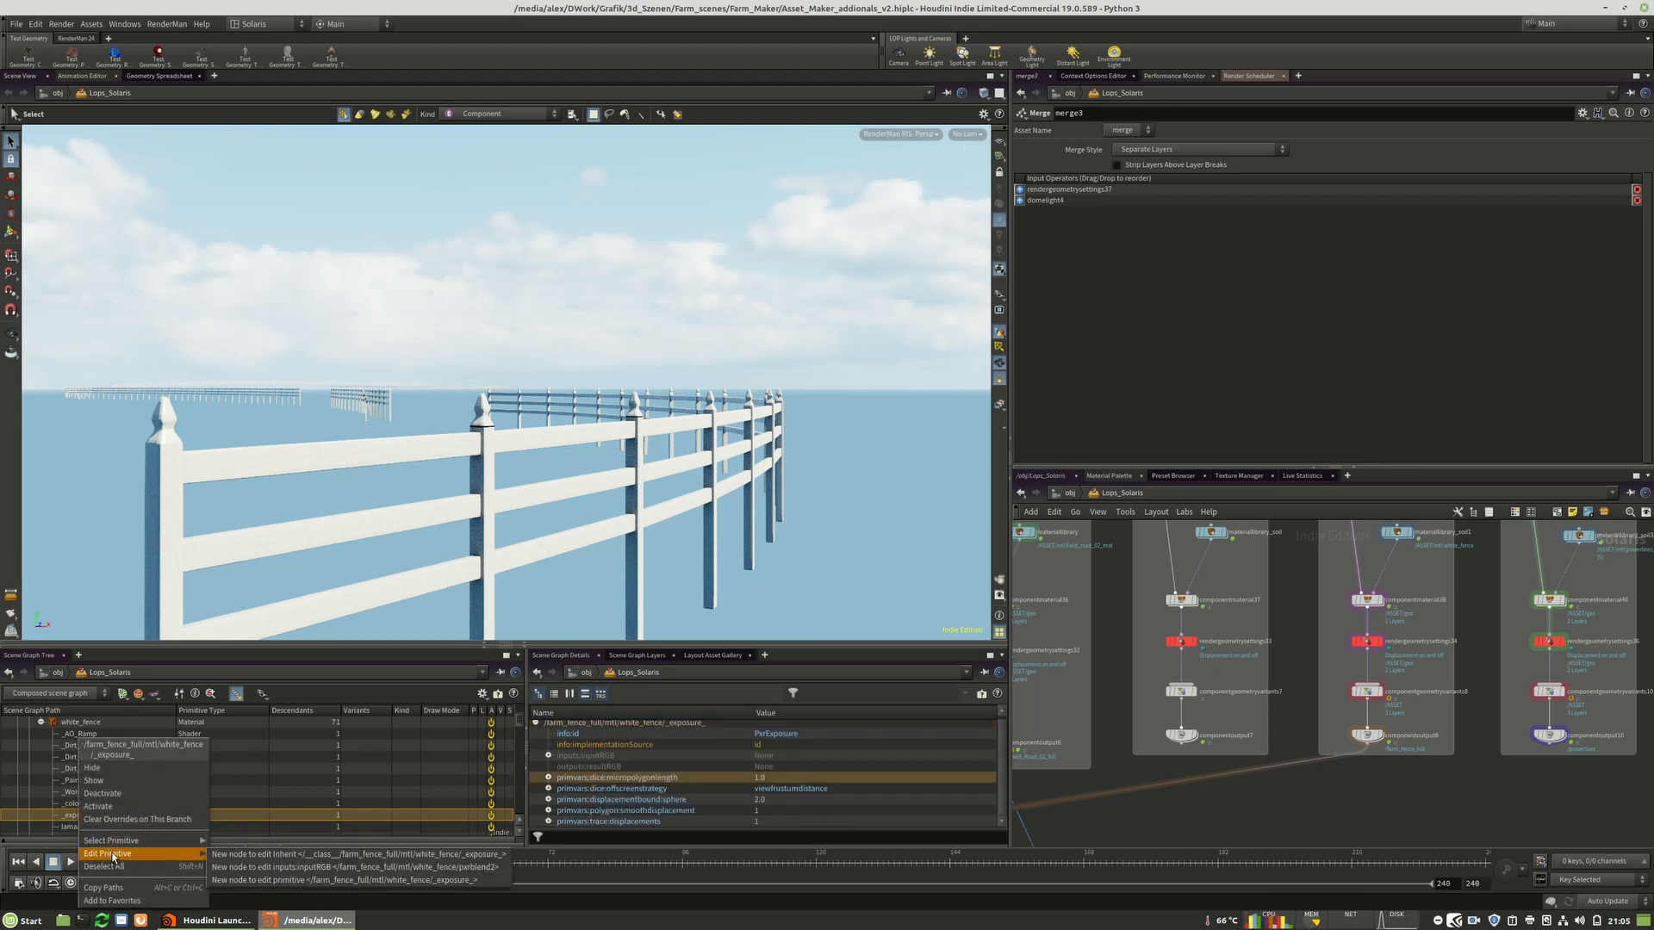
{"action": "left_click", "coordinate": [327, 873]}
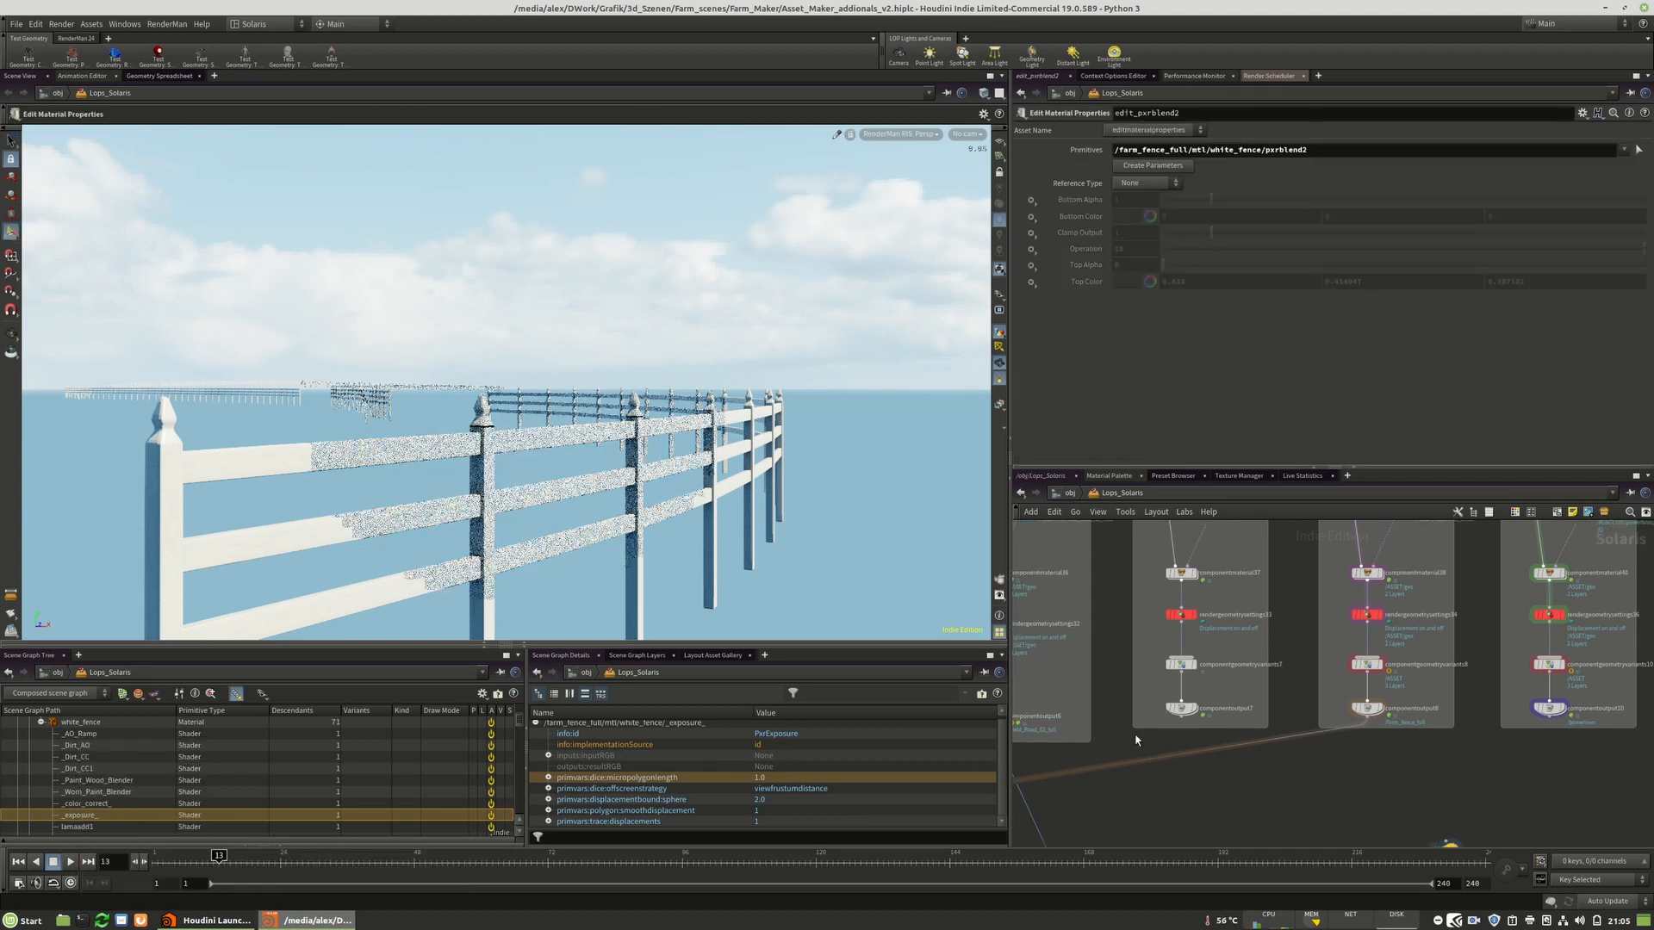
{"action": "scroll", "coordinate": [1180, 746], "scroll_direction": "up", "scroll_amount": 5}
{"action": "scroll", "coordinate": [1153, 726], "scroll_direction": "up", "scroll_amount": 2}
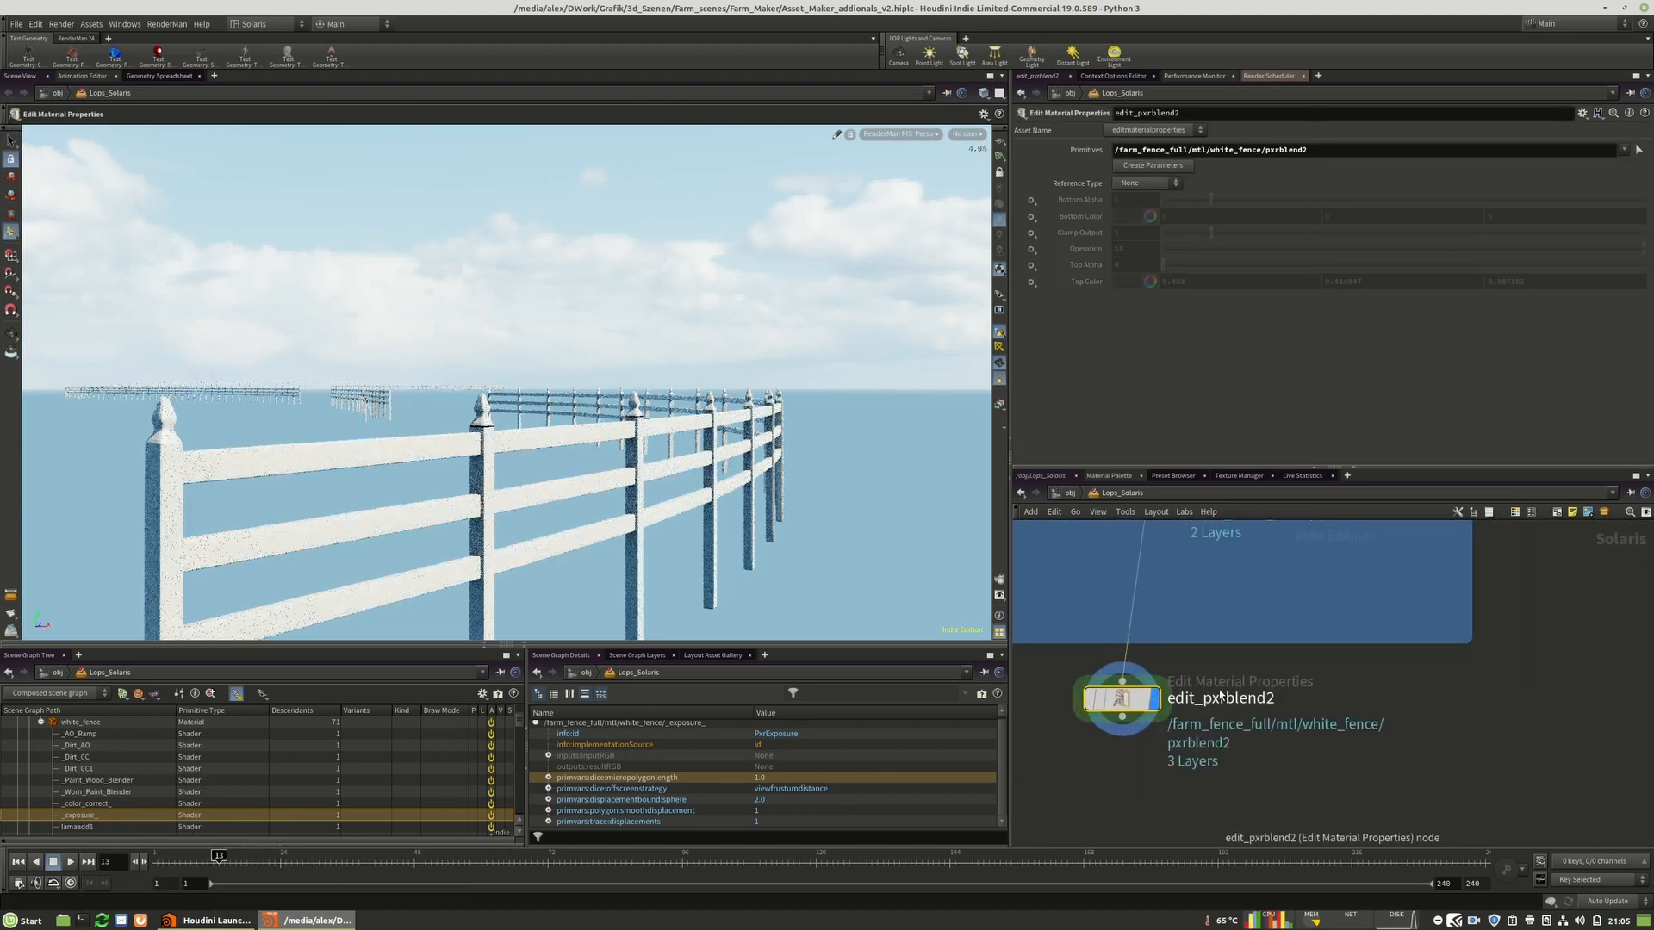
{"action": "left_click_drag", "start_coordinate": [1114, 700], "coordinate": [1148, 735]}
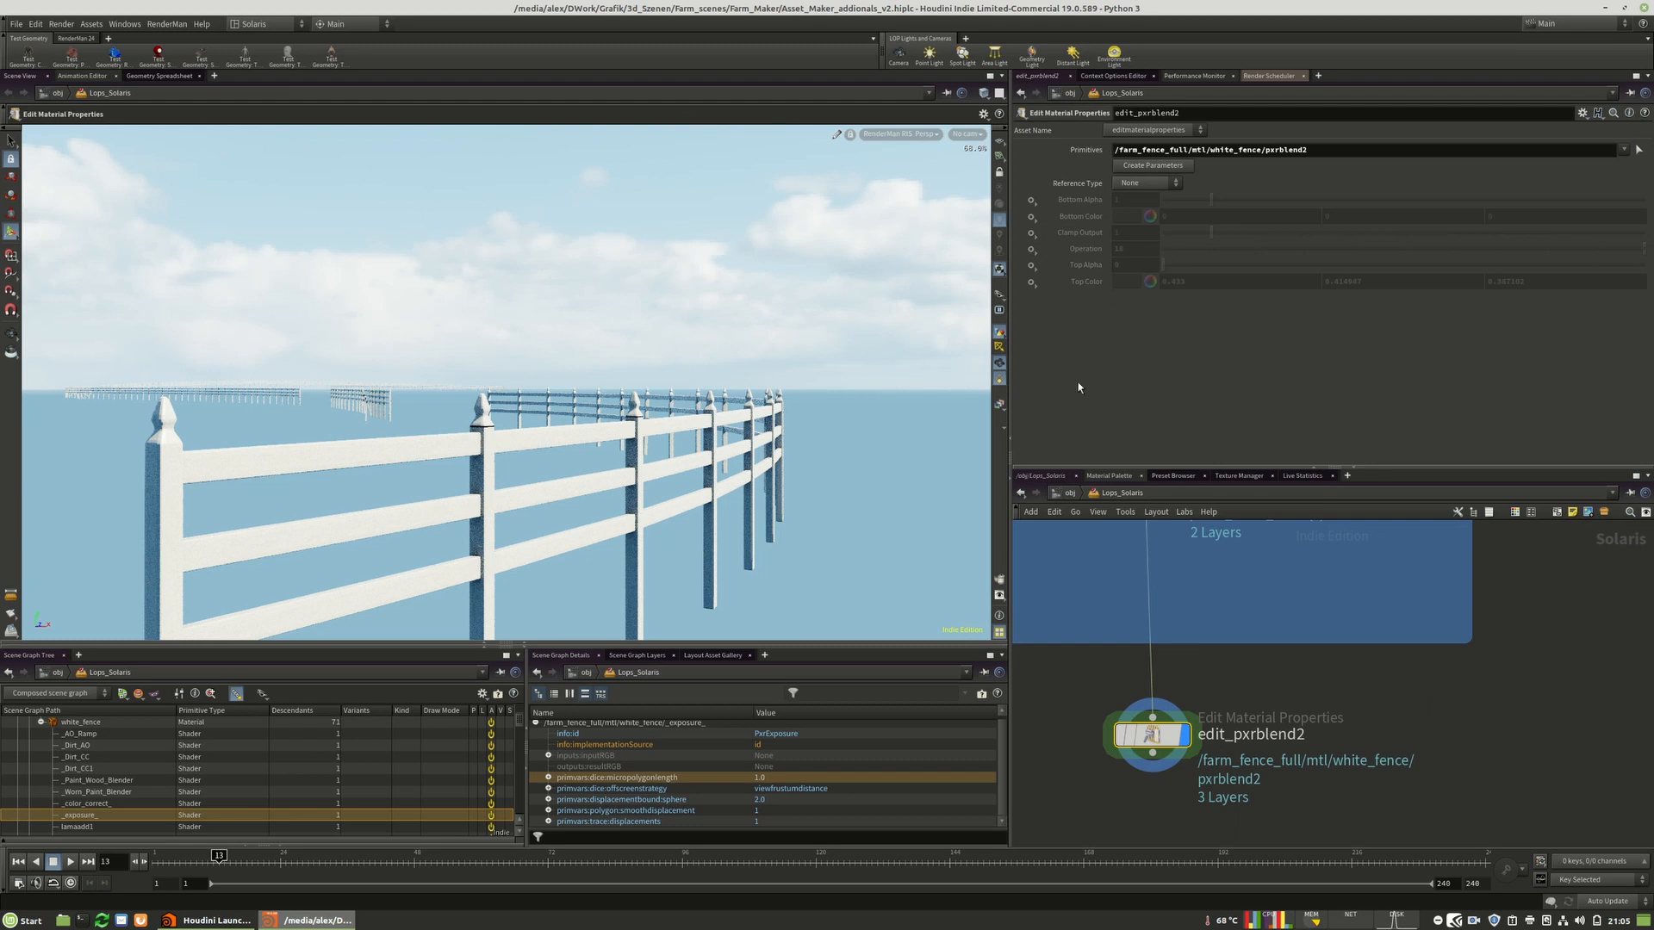
{"action": "mouse_move", "coordinate": [1176, 734]}
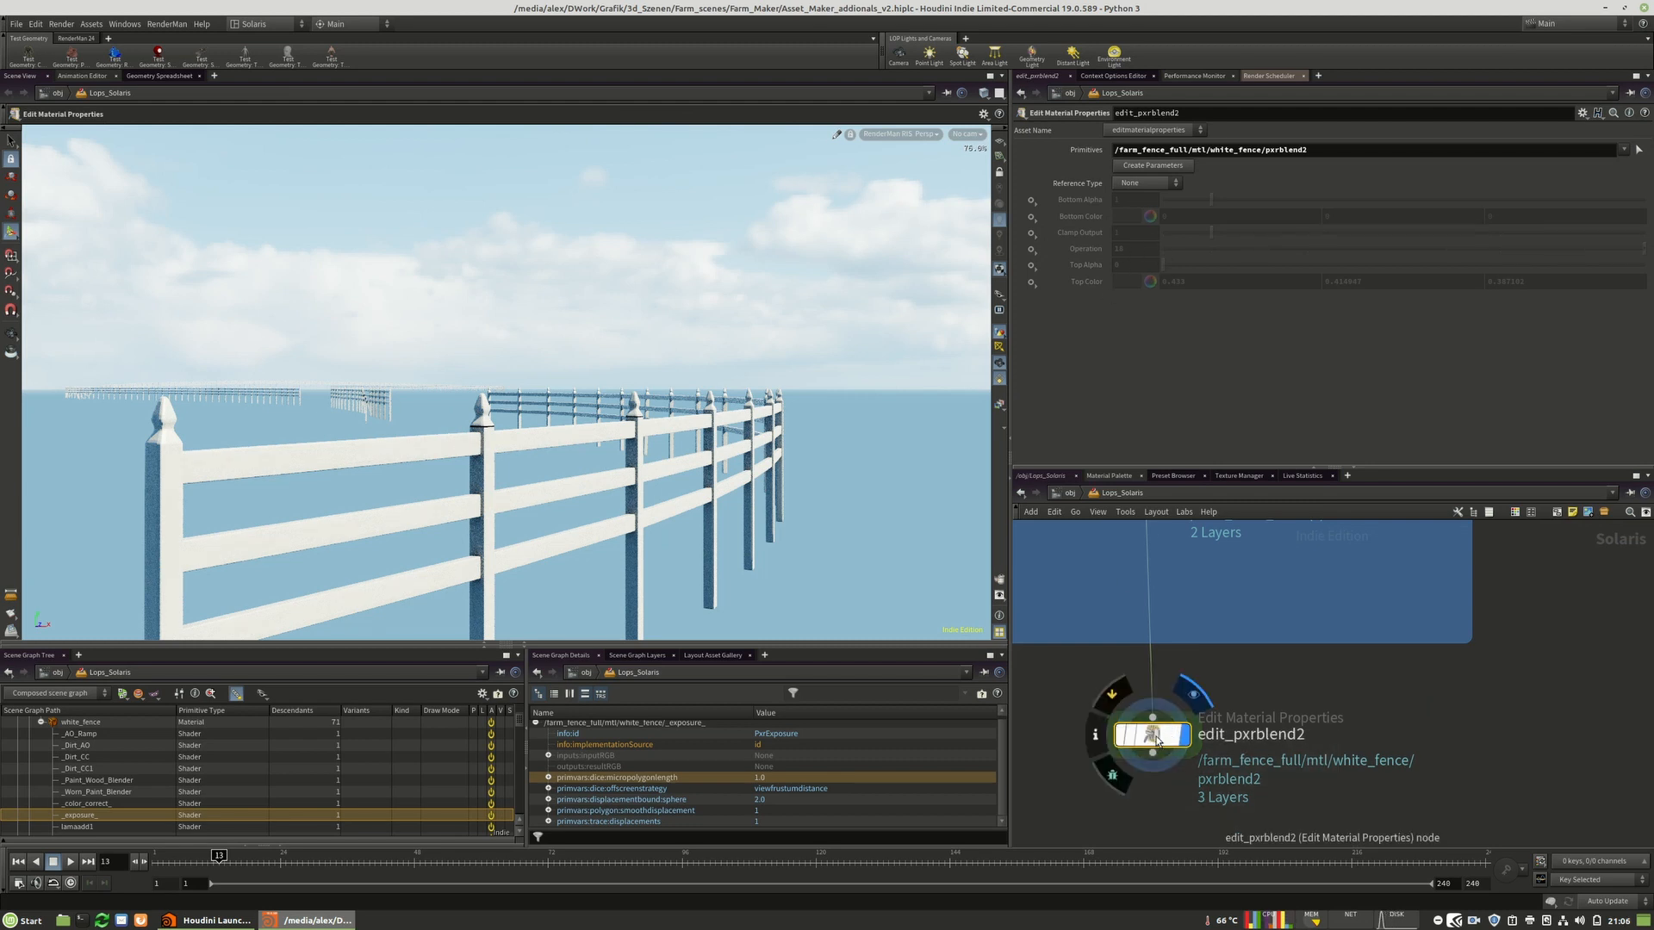
{"action": "key", "text": "Delete"}
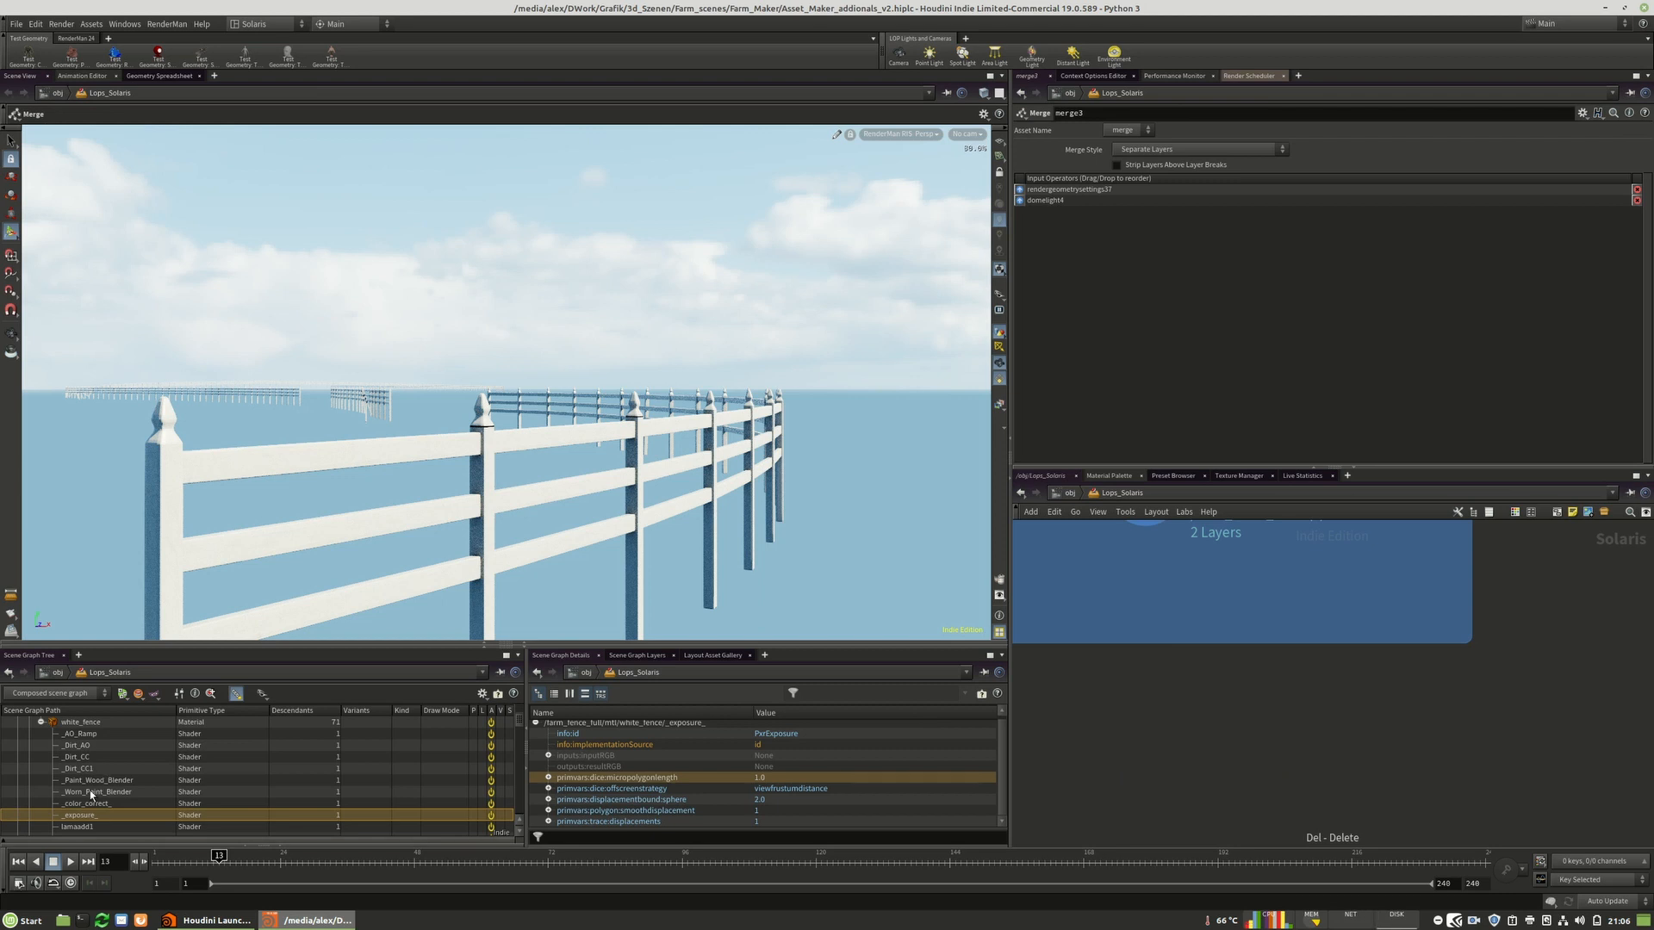
Create an Edit Material Properties node for the Worn_Paint_Blender shader.
{"action": "left_click", "coordinate": [99, 781]}
{"action": "left_click", "coordinate": [86, 792]}
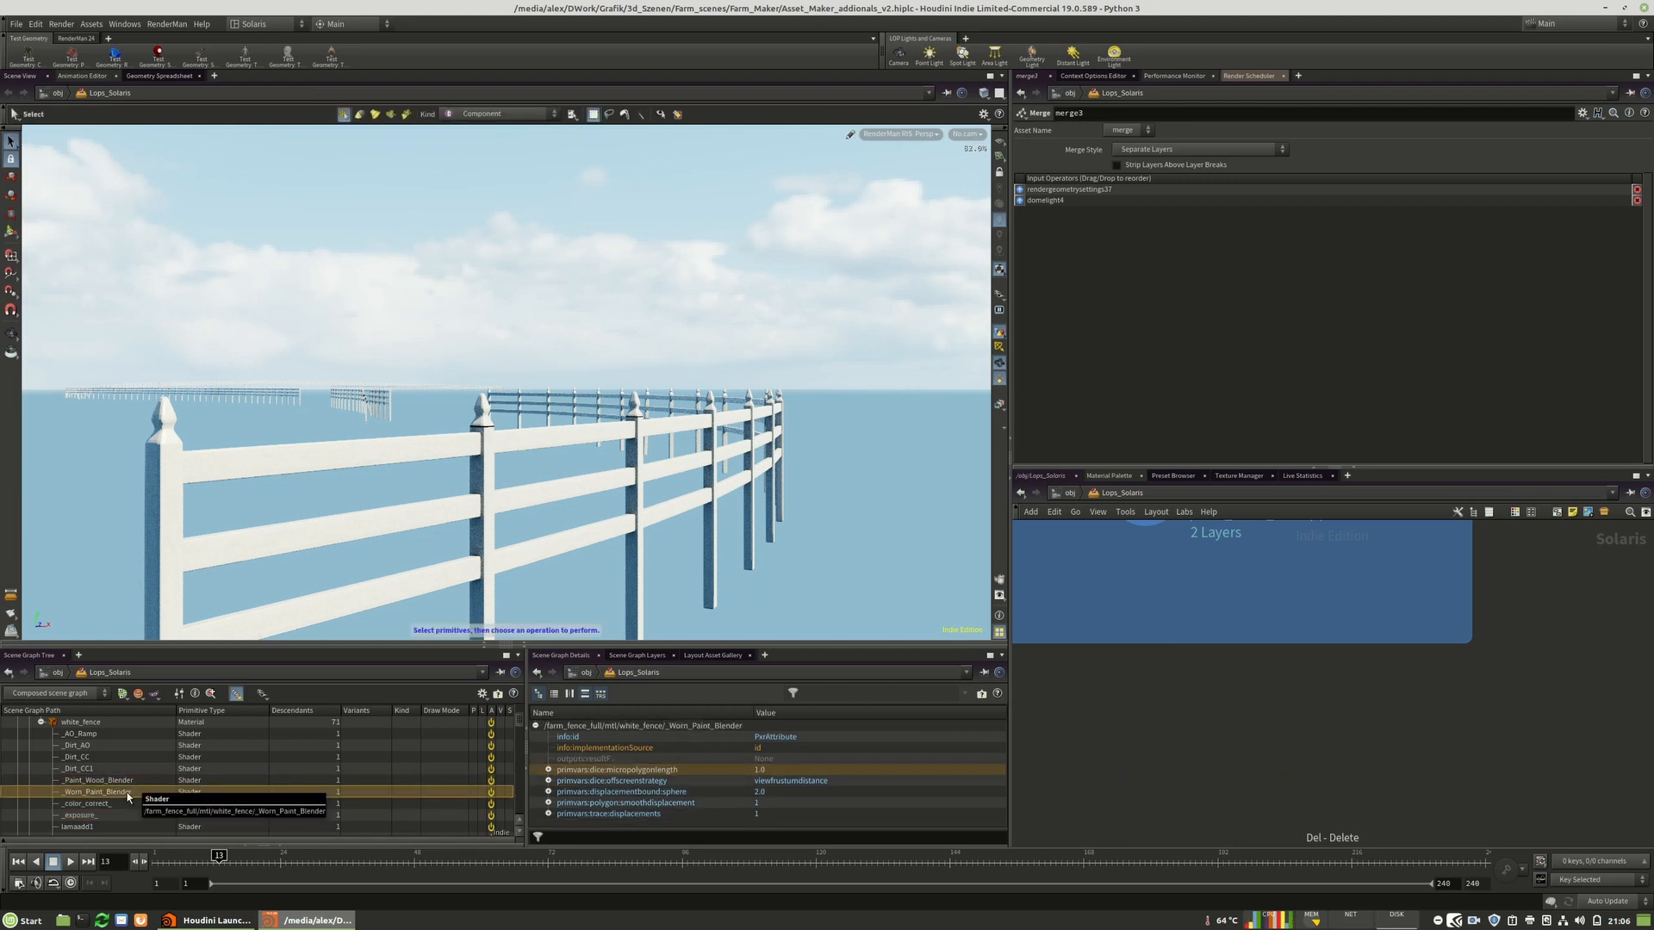
{"action": "left_click_drag", "start_coordinate": [1284, 680], "coordinate": [1249, 734]}
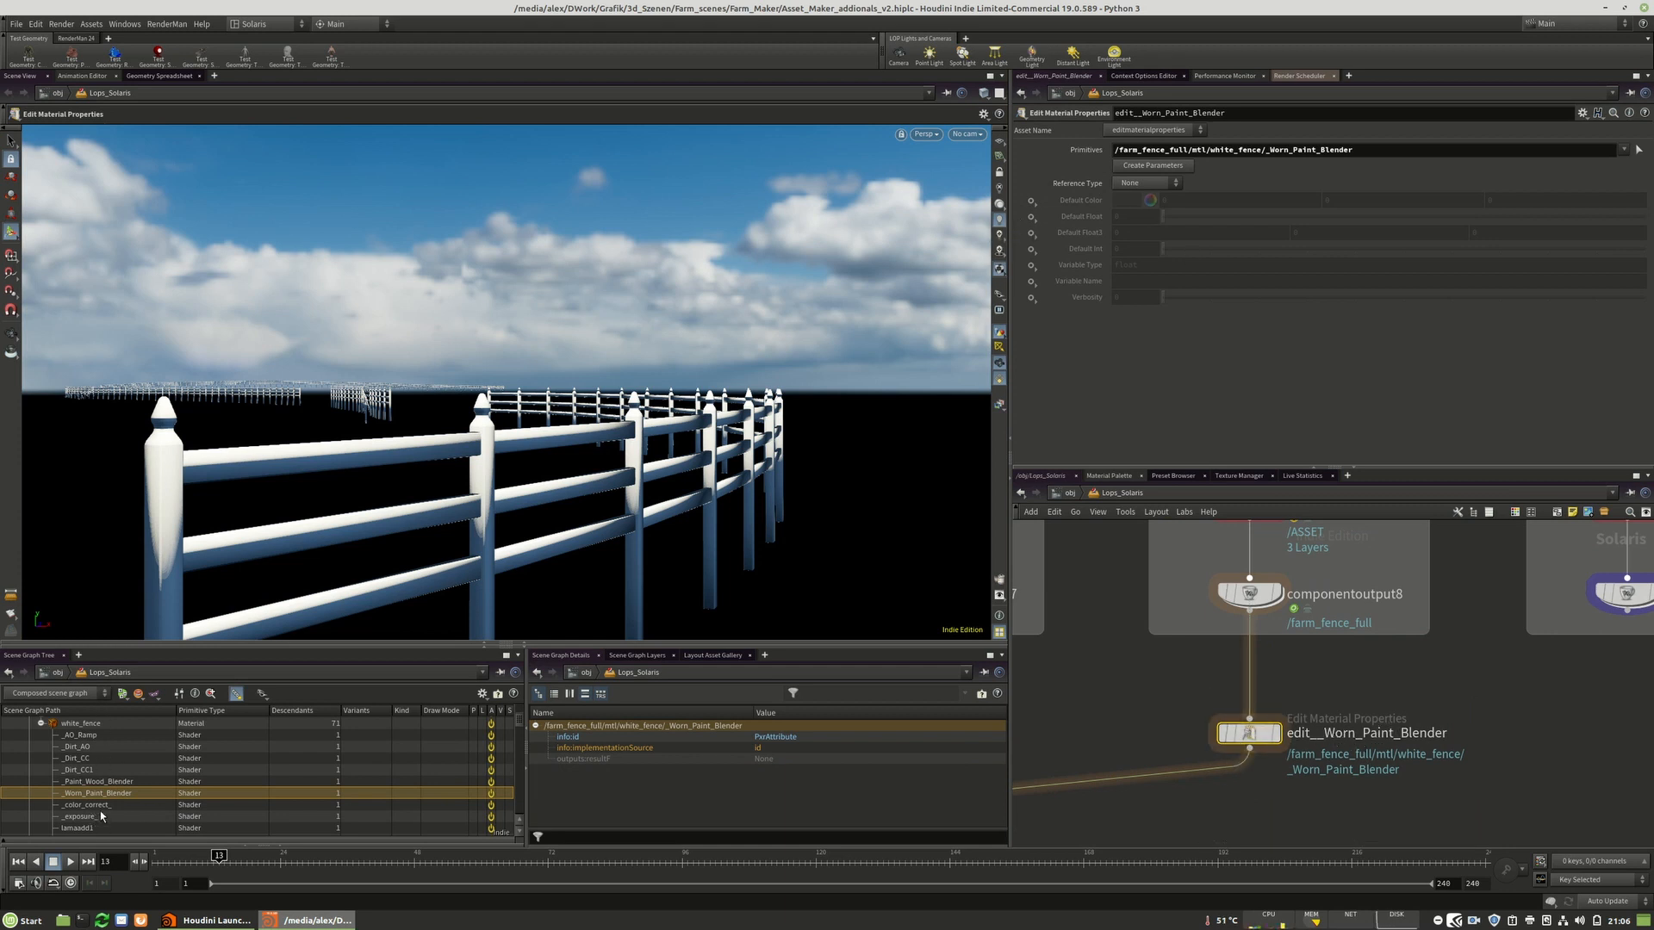
Set the Worn_Paint_Blender Default Float to 1 and preview it with RenderMan RIS.
{"action": "left_click", "coordinate": [1031, 216]}
{"action": "left_click", "coordinate": [1136, 216]}
{"action": "type", "text": "1"}
{"action": "key", "text": "Return"}
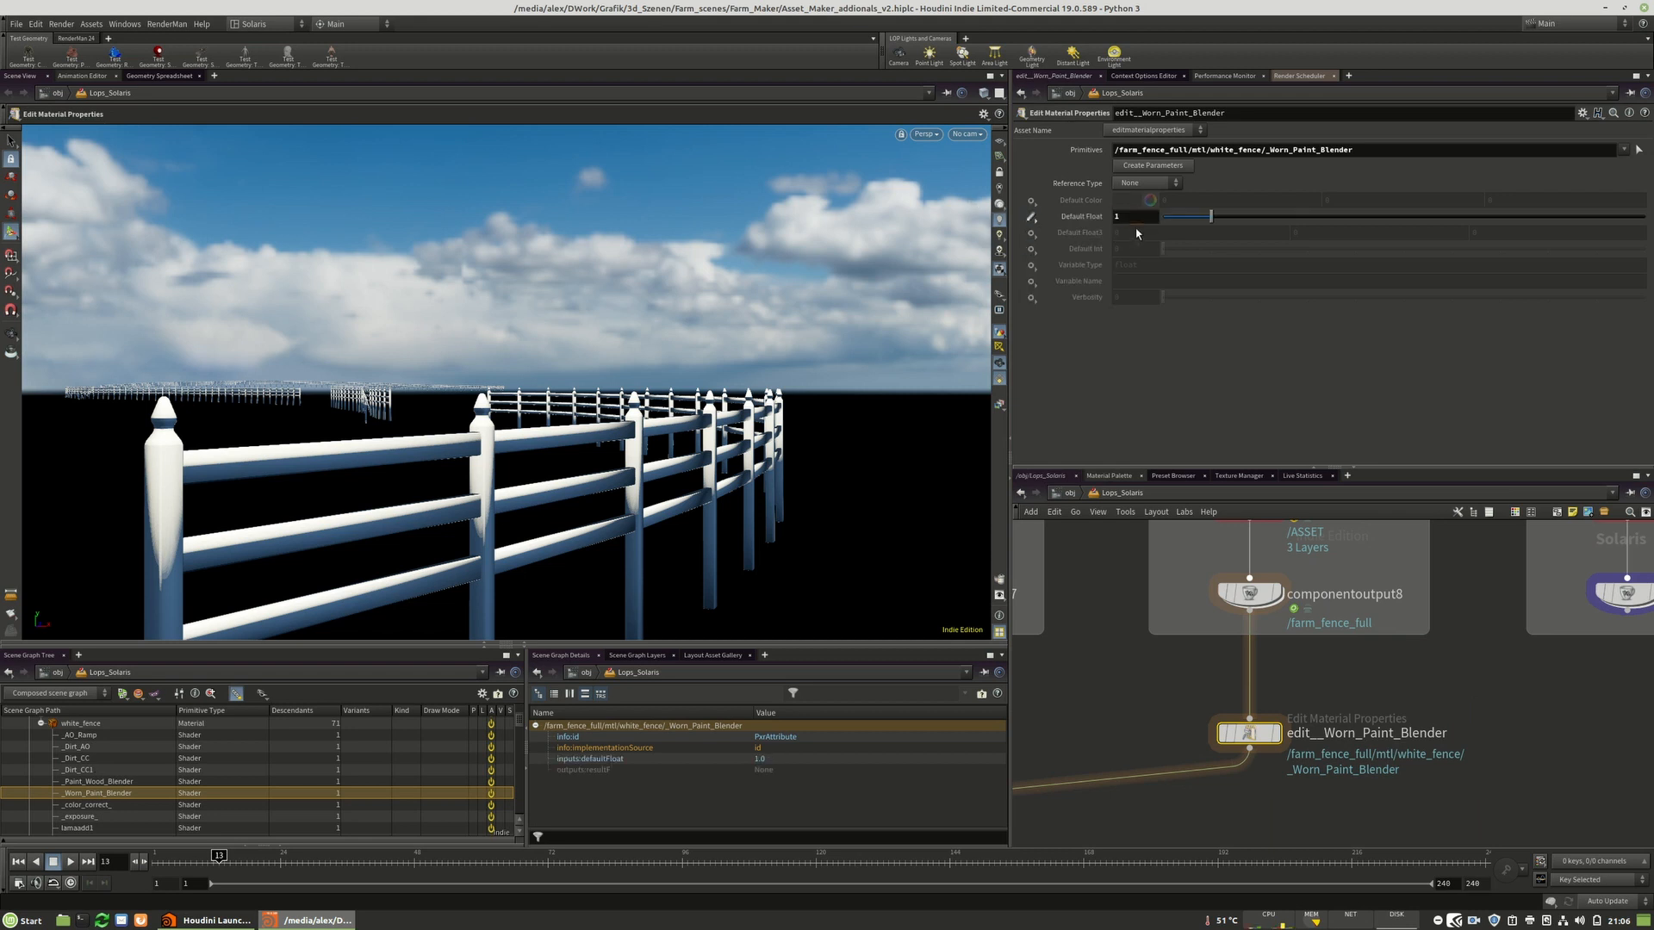
{"action": "left_click", "coordinate": [925, 135]}
{"action": "left_click", "coordinate": [953, 246]}
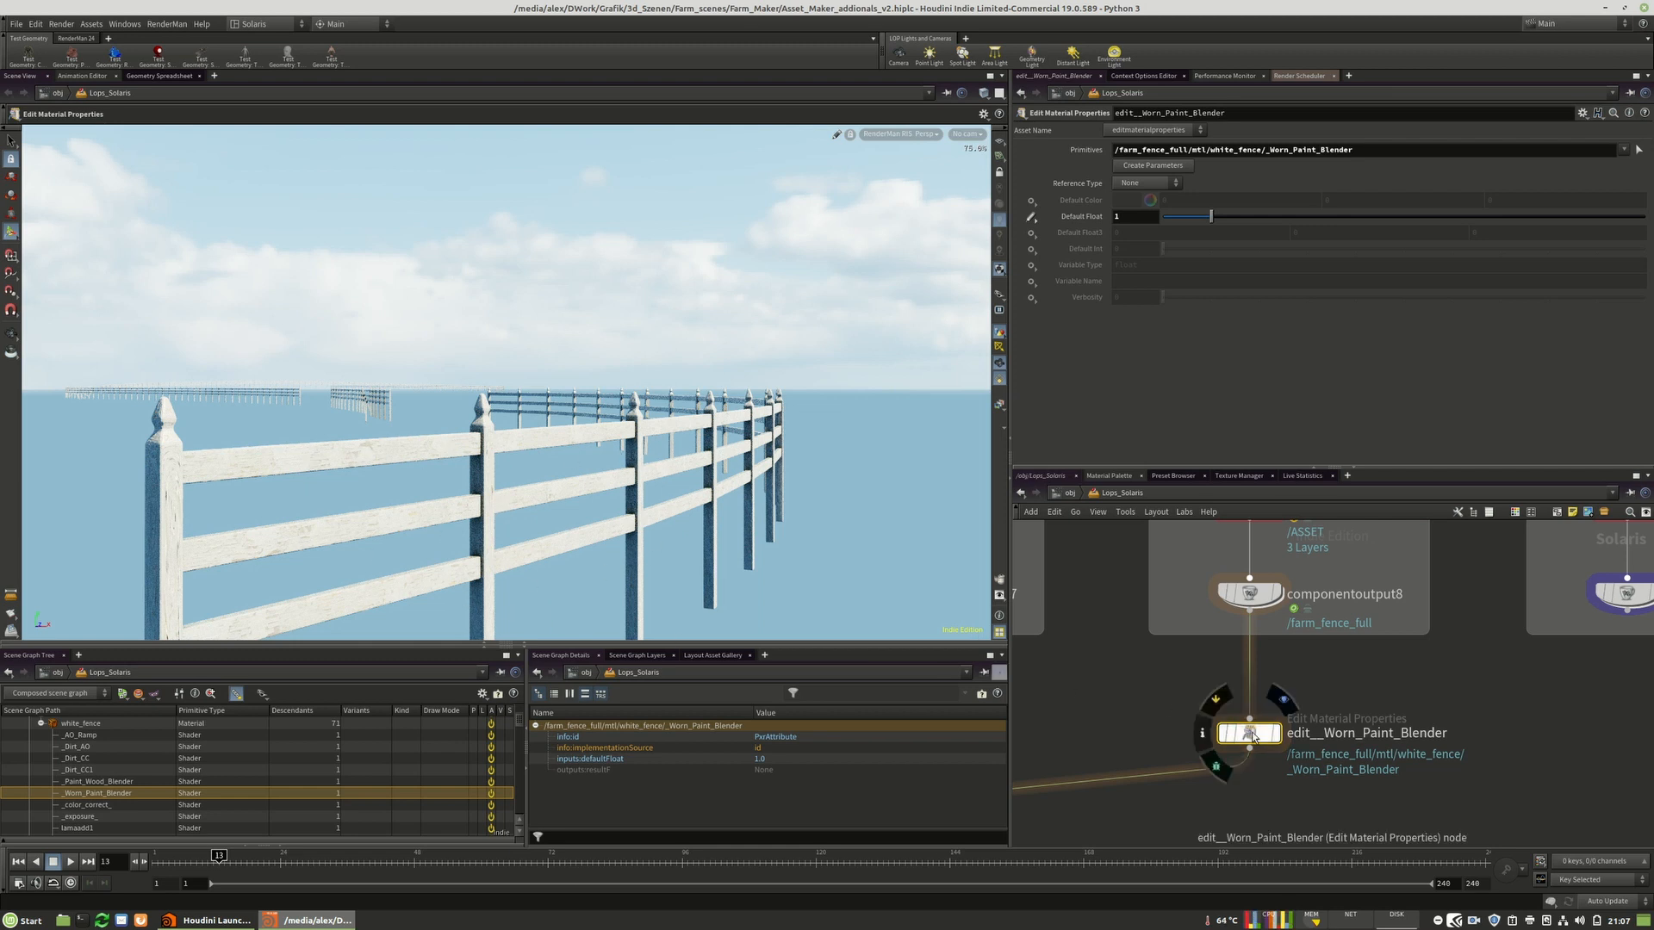
Create an Edit Material Properties node for the Paint_Wood_Blender shader.
{"action": "left_click", "coordinate": [96, 783]}
{"action": "right_click", "coordinate": [109, 783]}
{"action": "mouse_move", "coordinate": [148, 854]}
{"action": "left_click", "coordinate": [372, 870]}
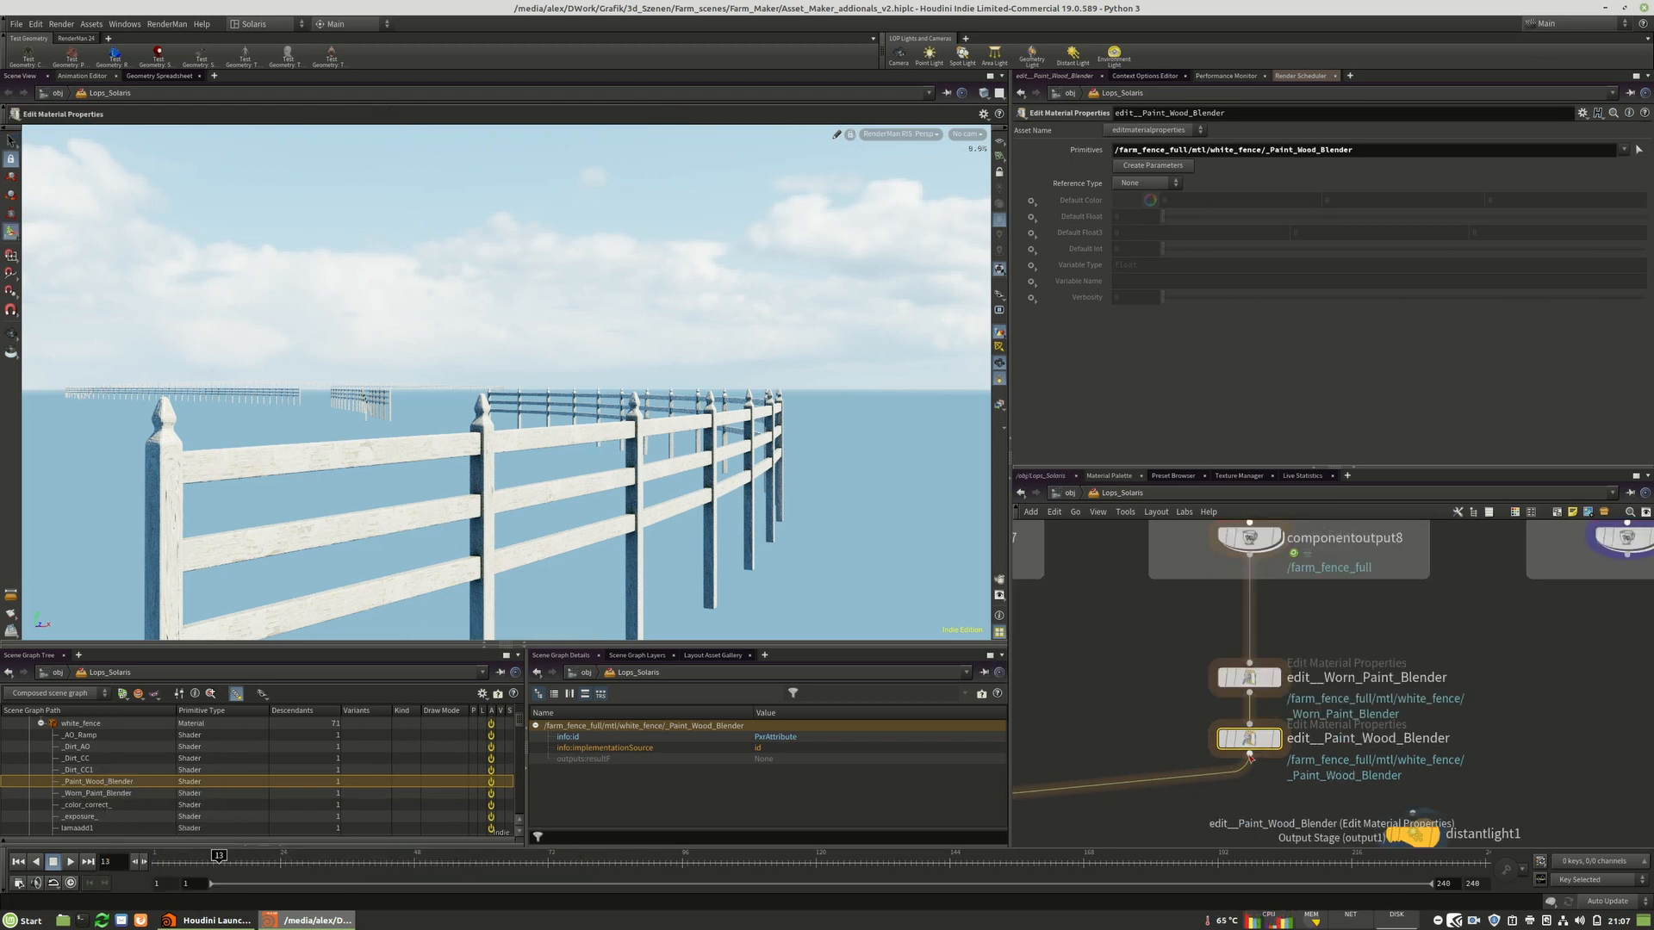
Enable the Paint_Wood_Blender shader's Default Float parameter at a value of 1.
{"action": "left_click", "coordinate": [1042, 218]}
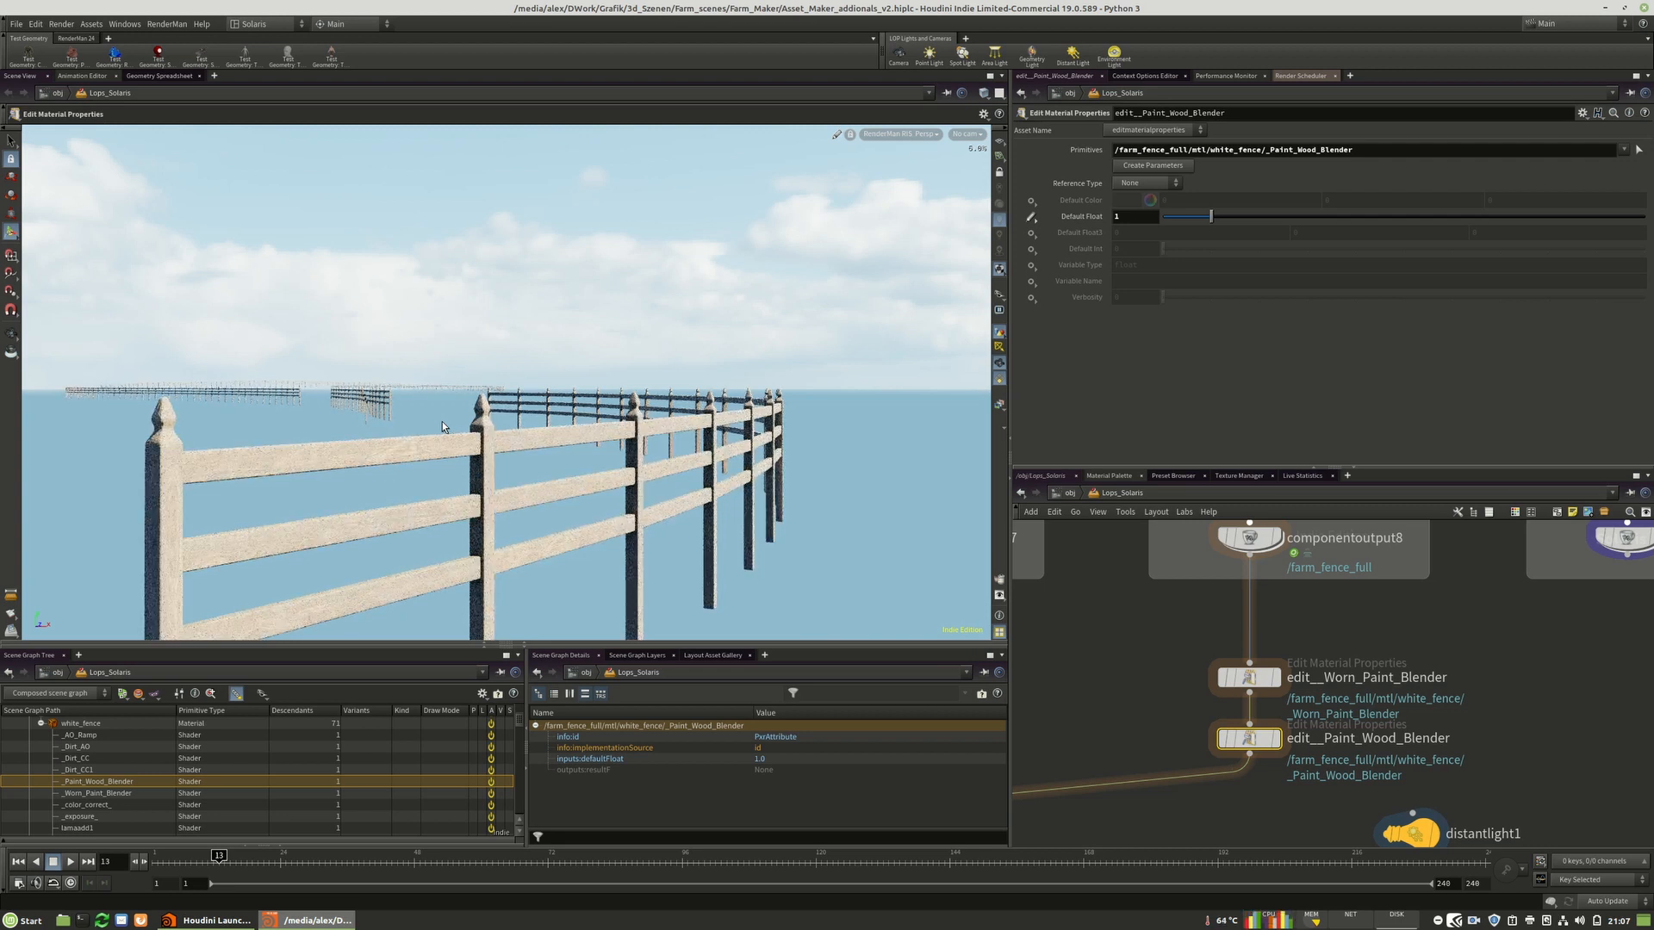
Create an Edit Material Properties node for the _exposure_ shader from the scene graph tree.
{"action": "left_click", "coordinate": [89, 817]}
{"action": "right_click", "coordinate": [103, 819]}
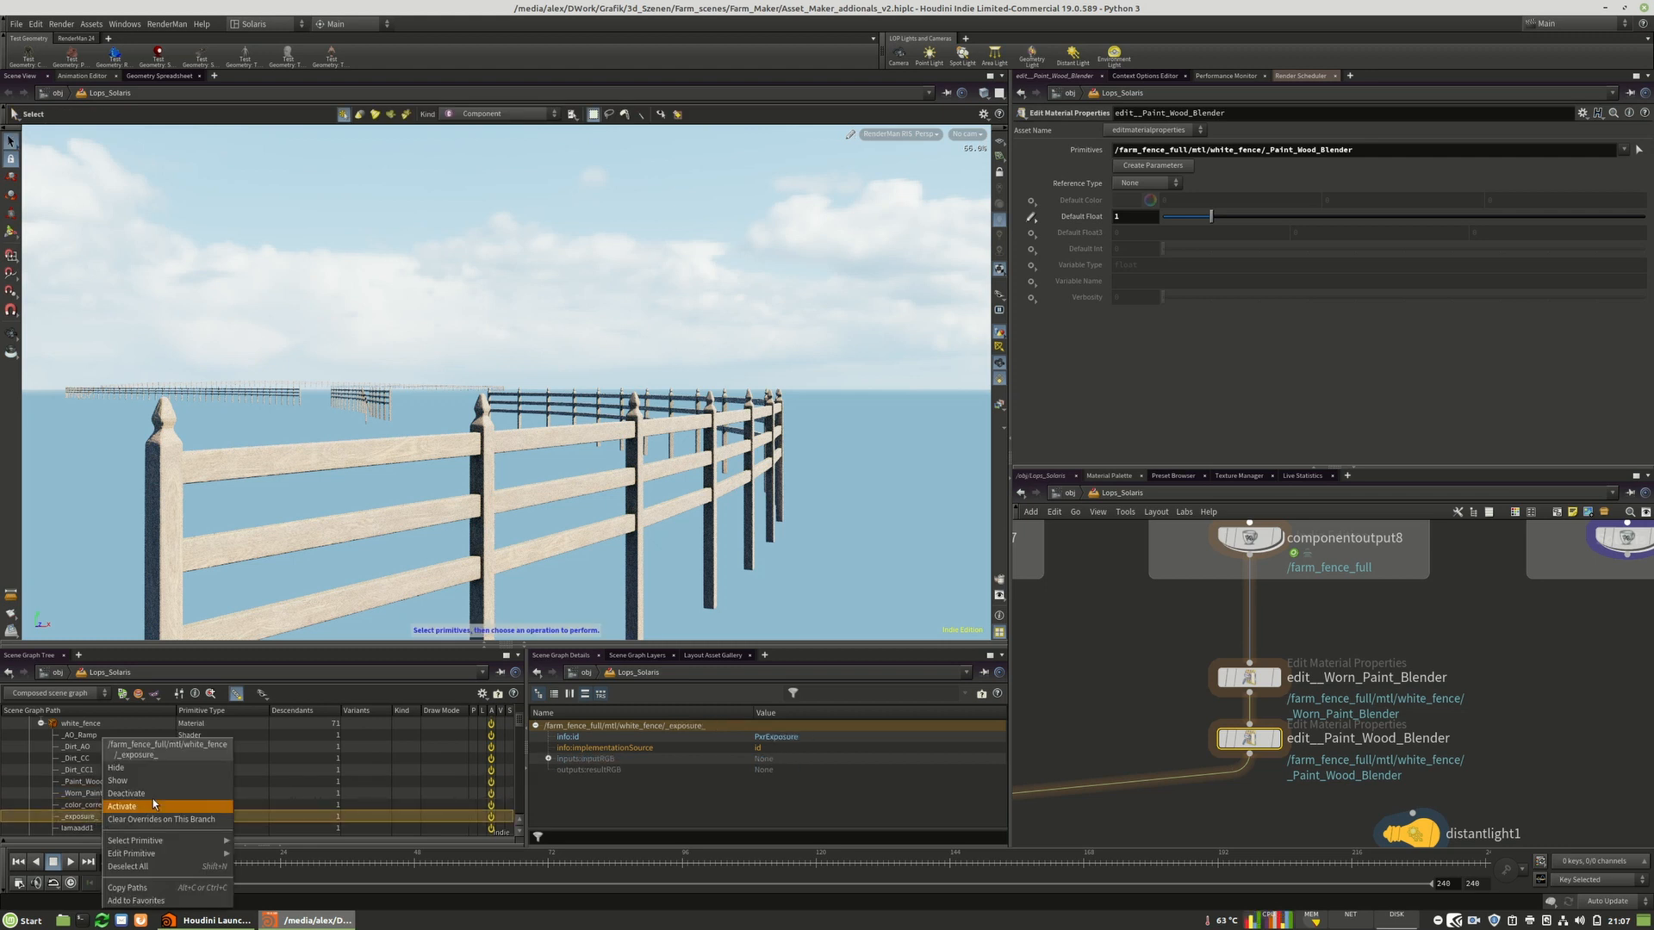
{"action": "mouse_move", "coordinate": [214, 843]}
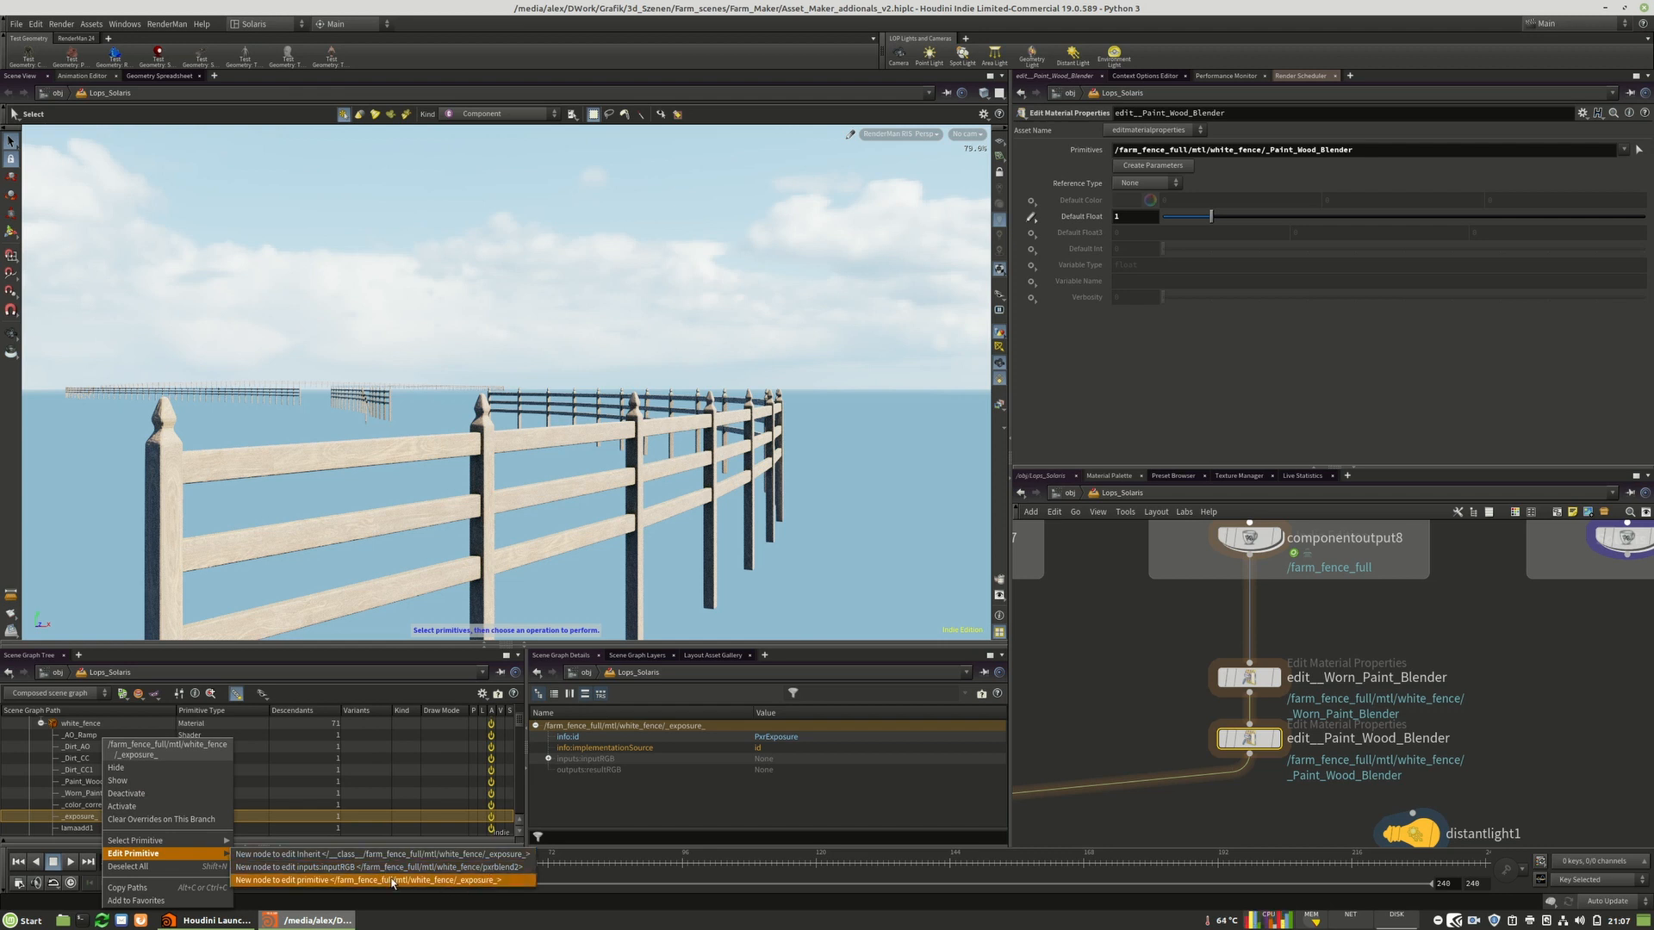
{"action": "left_click", "coordinate": [445, 880]}
Enable the exposure shader's Stops parameter and set it to -2.
{"action": "left_click", "coordinate": [1031, 217]}
{"action": "left_click", "coordinate": [1060, 229]}
{"action": "type", "text": "1"}
{"action": "key", "text": "Return"}
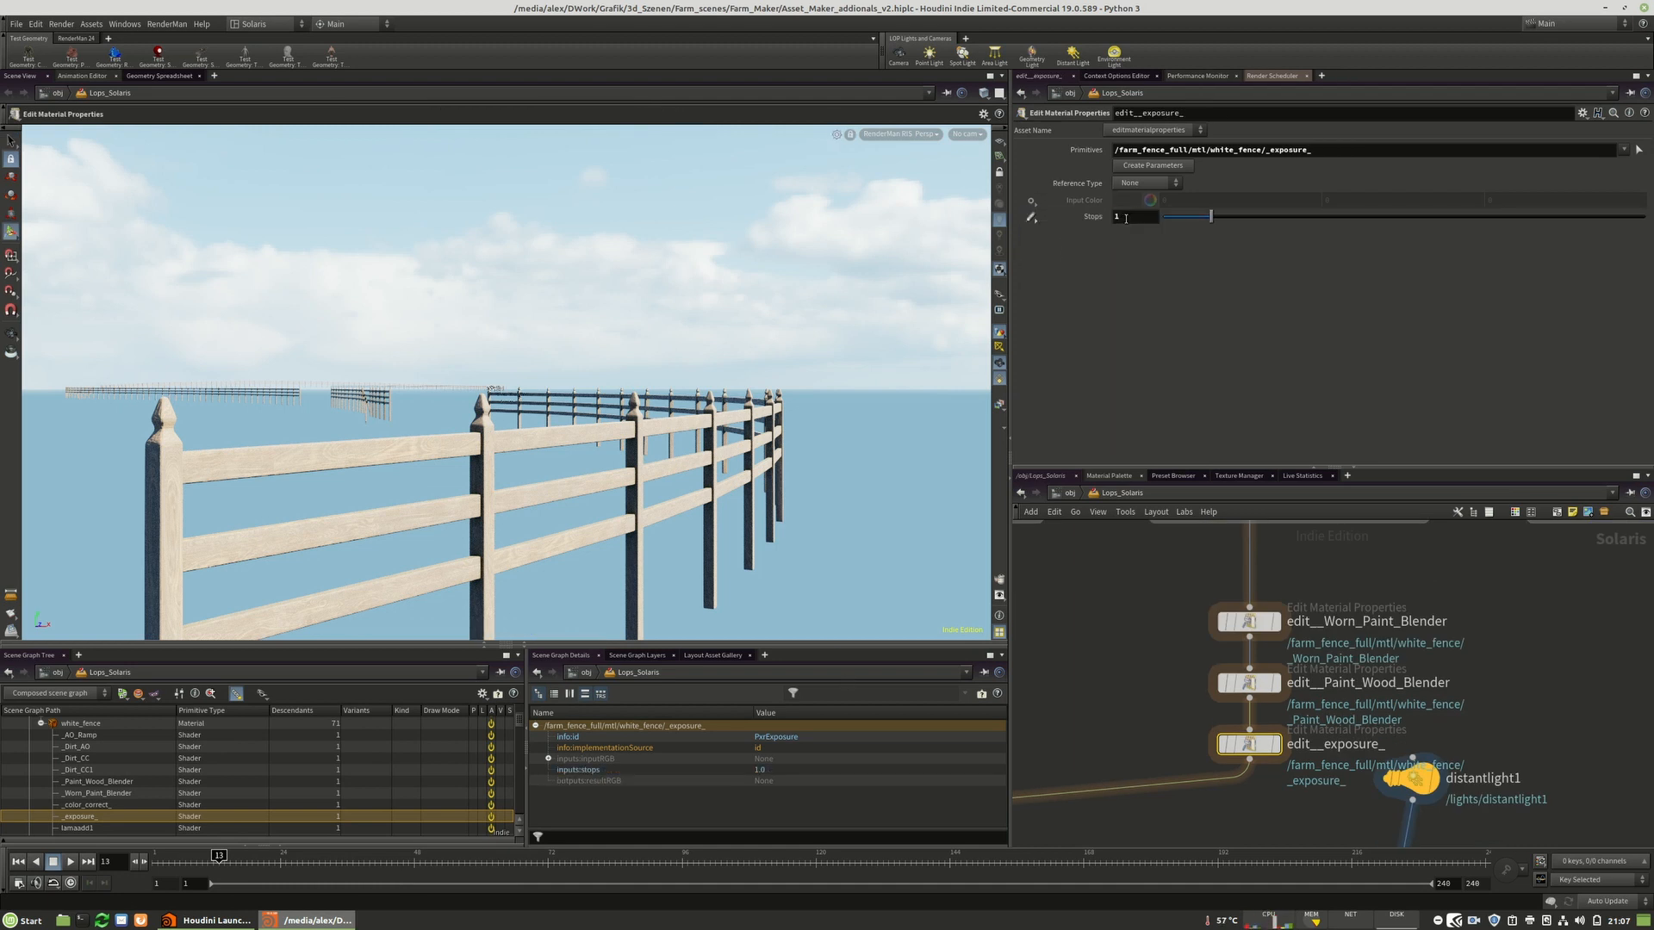
{"action": "left_click_drag", "start_coordinate": [1141, 215], "coordinate": [1044, 286]}
{"action": "type", "text": "-2"}
{"action": "key", "text": "Return"}
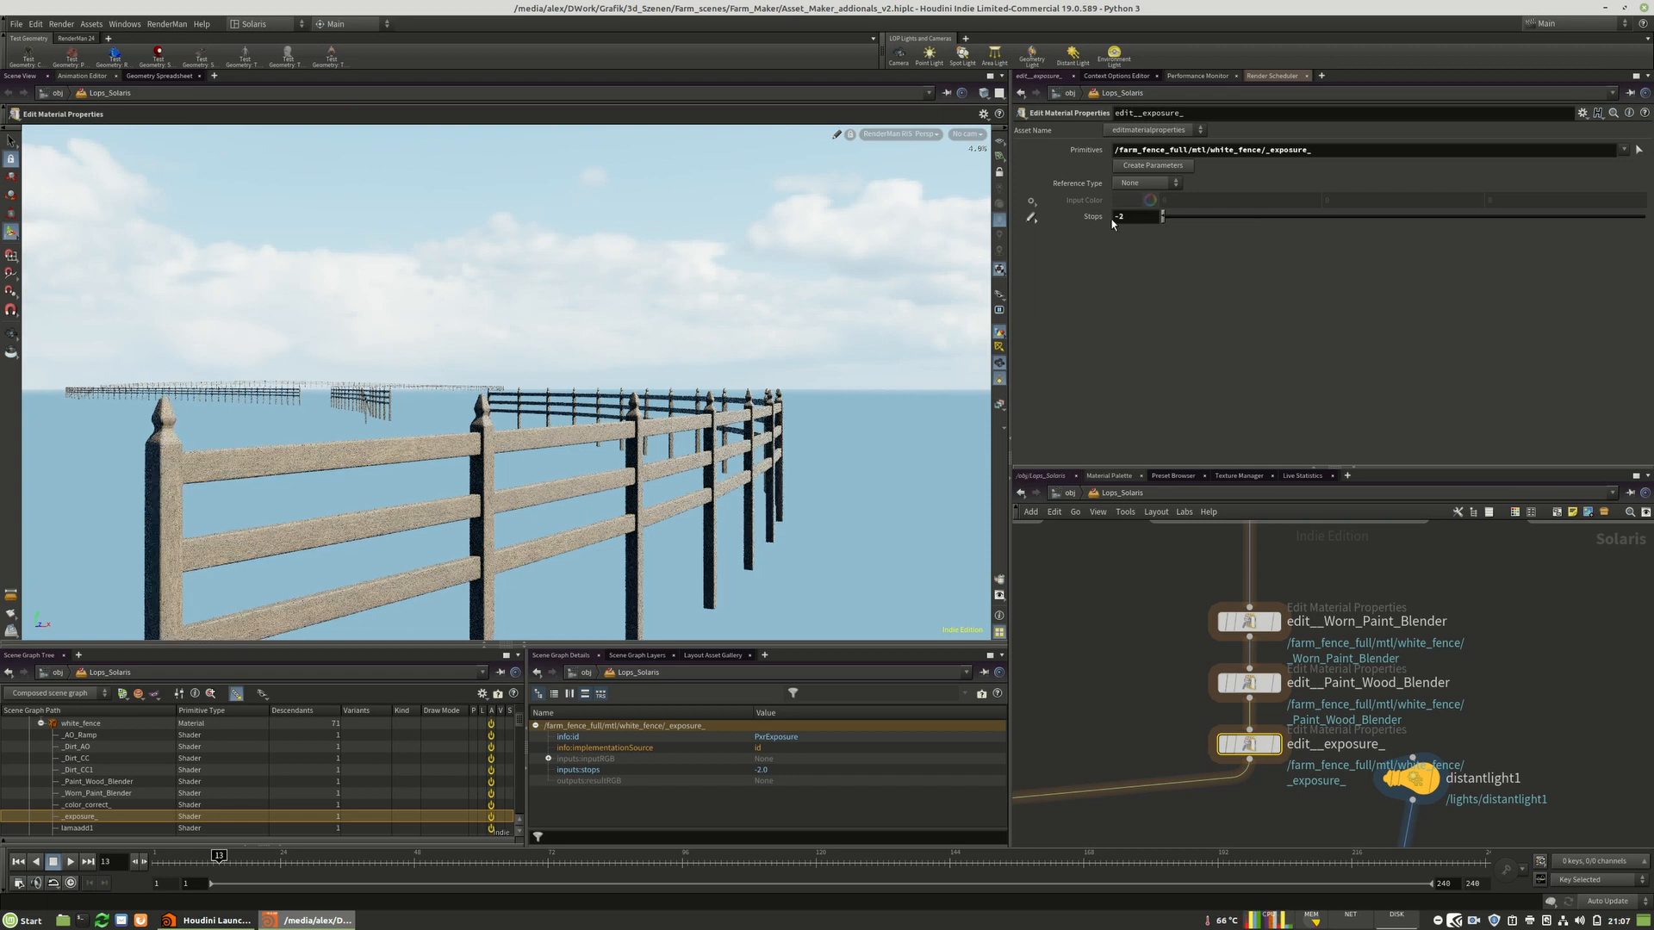
Switch the viewport renderer to Houdini GL.
{"action": "key", "text": "h"}
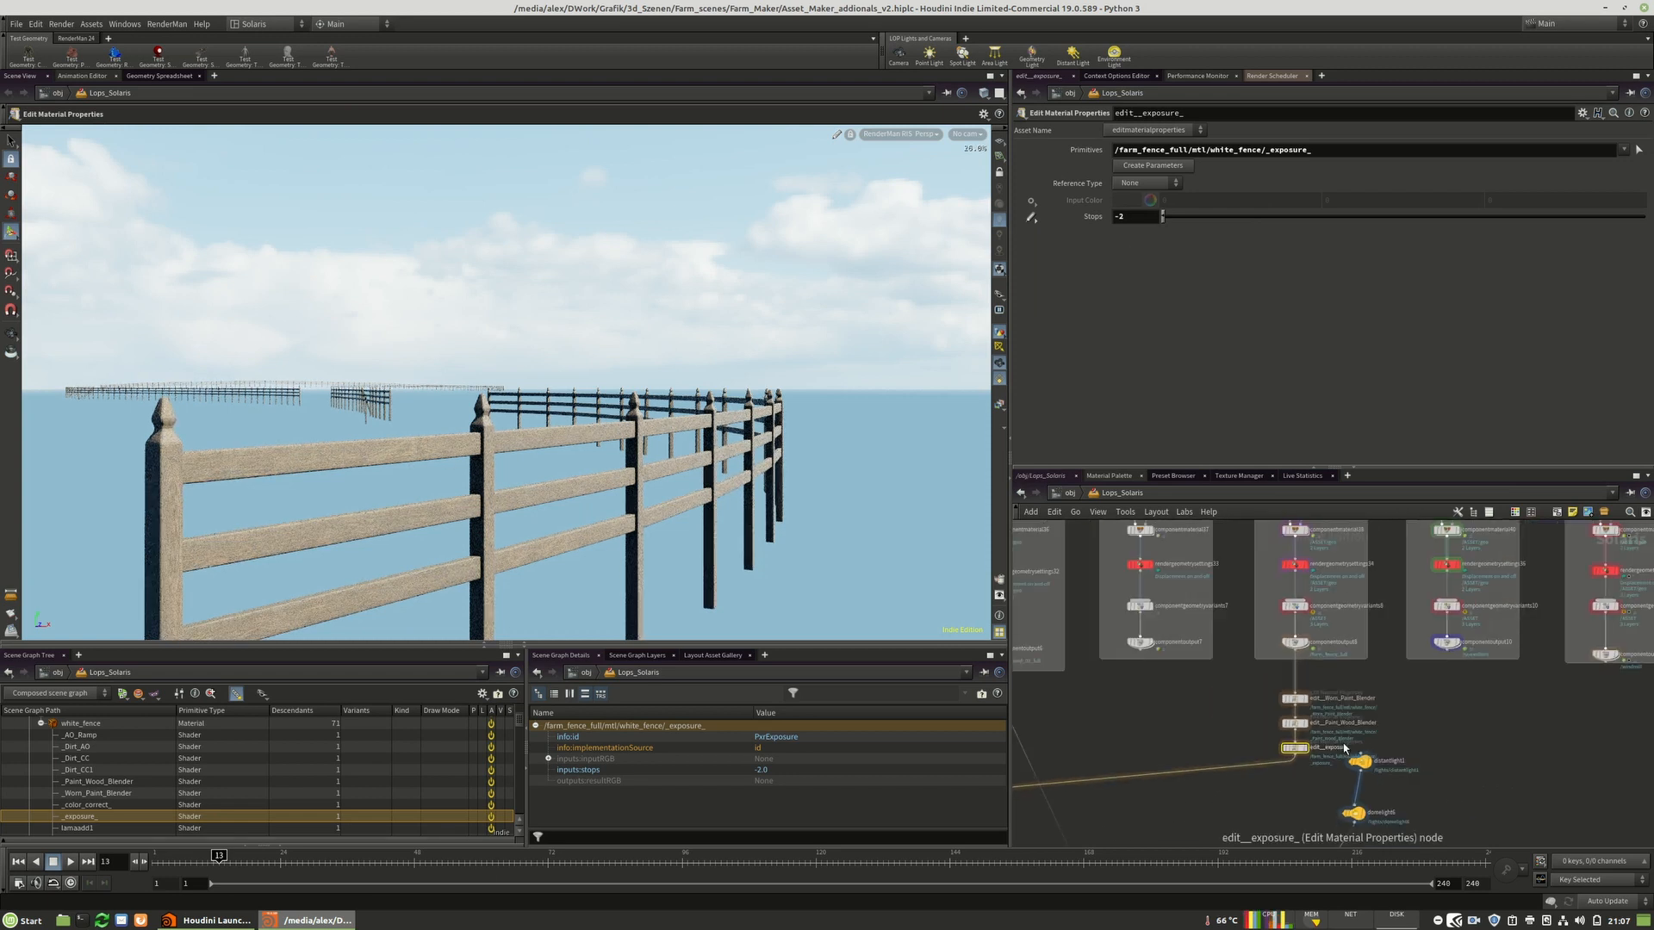
{"action": "left_click", "coordinate": [911, 132]}
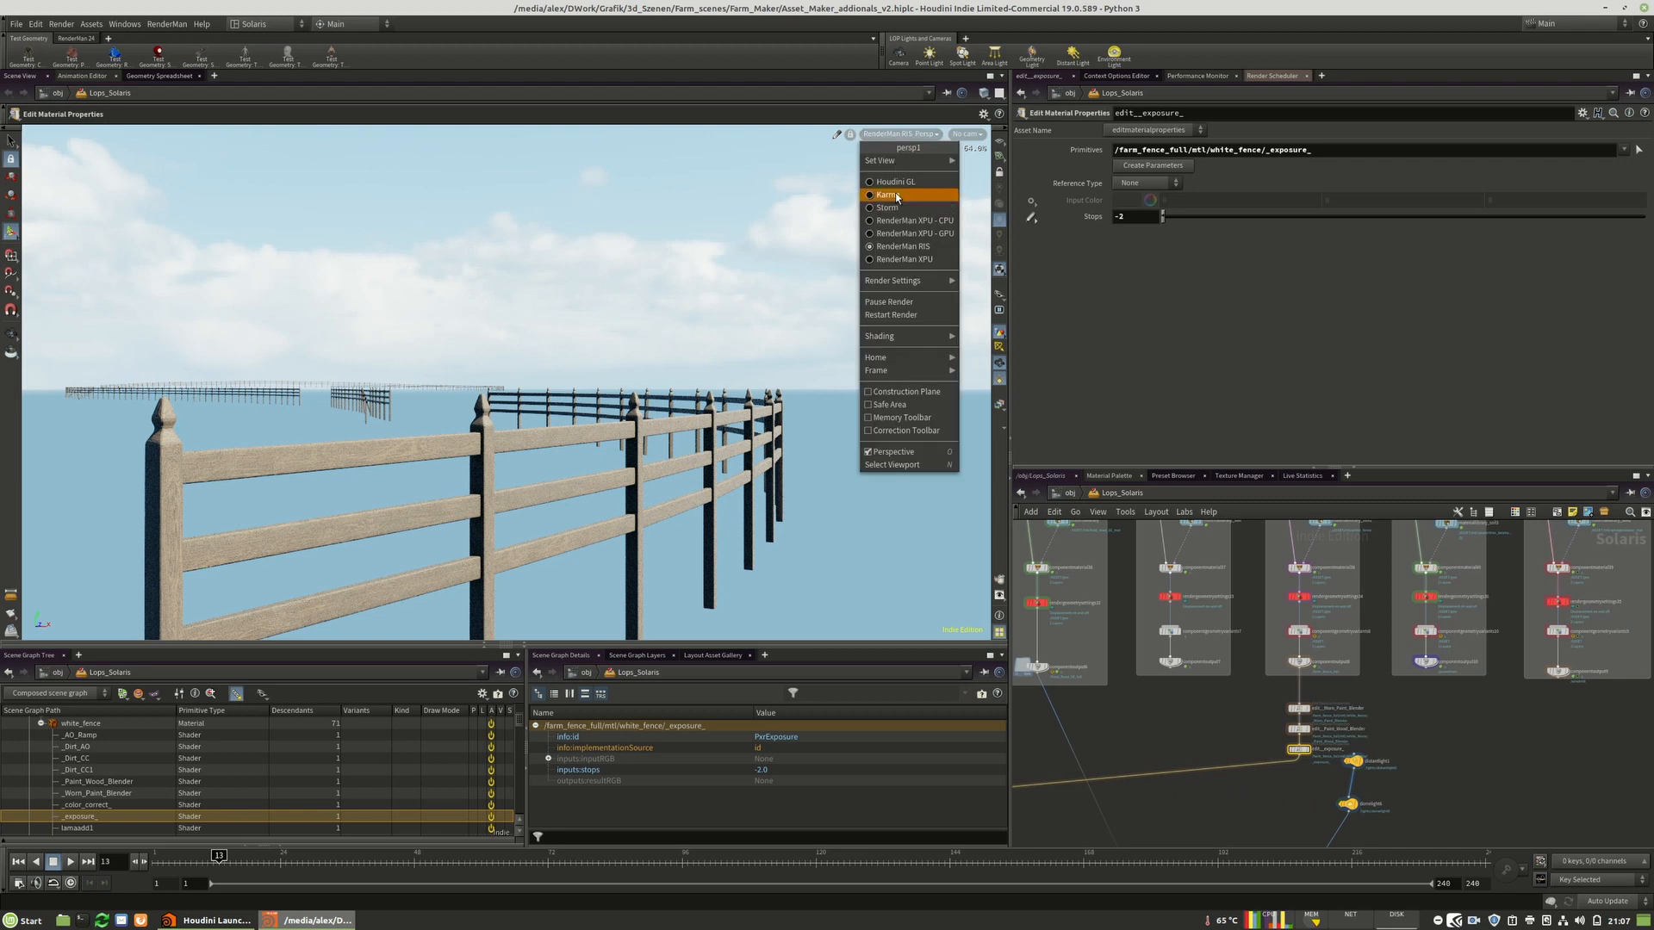
{"action": "left_click", "coordinate": [901, 181]}
Browse the Solaris network's asset subnetworks and node boxes.
{"action": "middle_click_drag", "start_coordinate": [1360, 604], "coordinate": [1115, 709]}
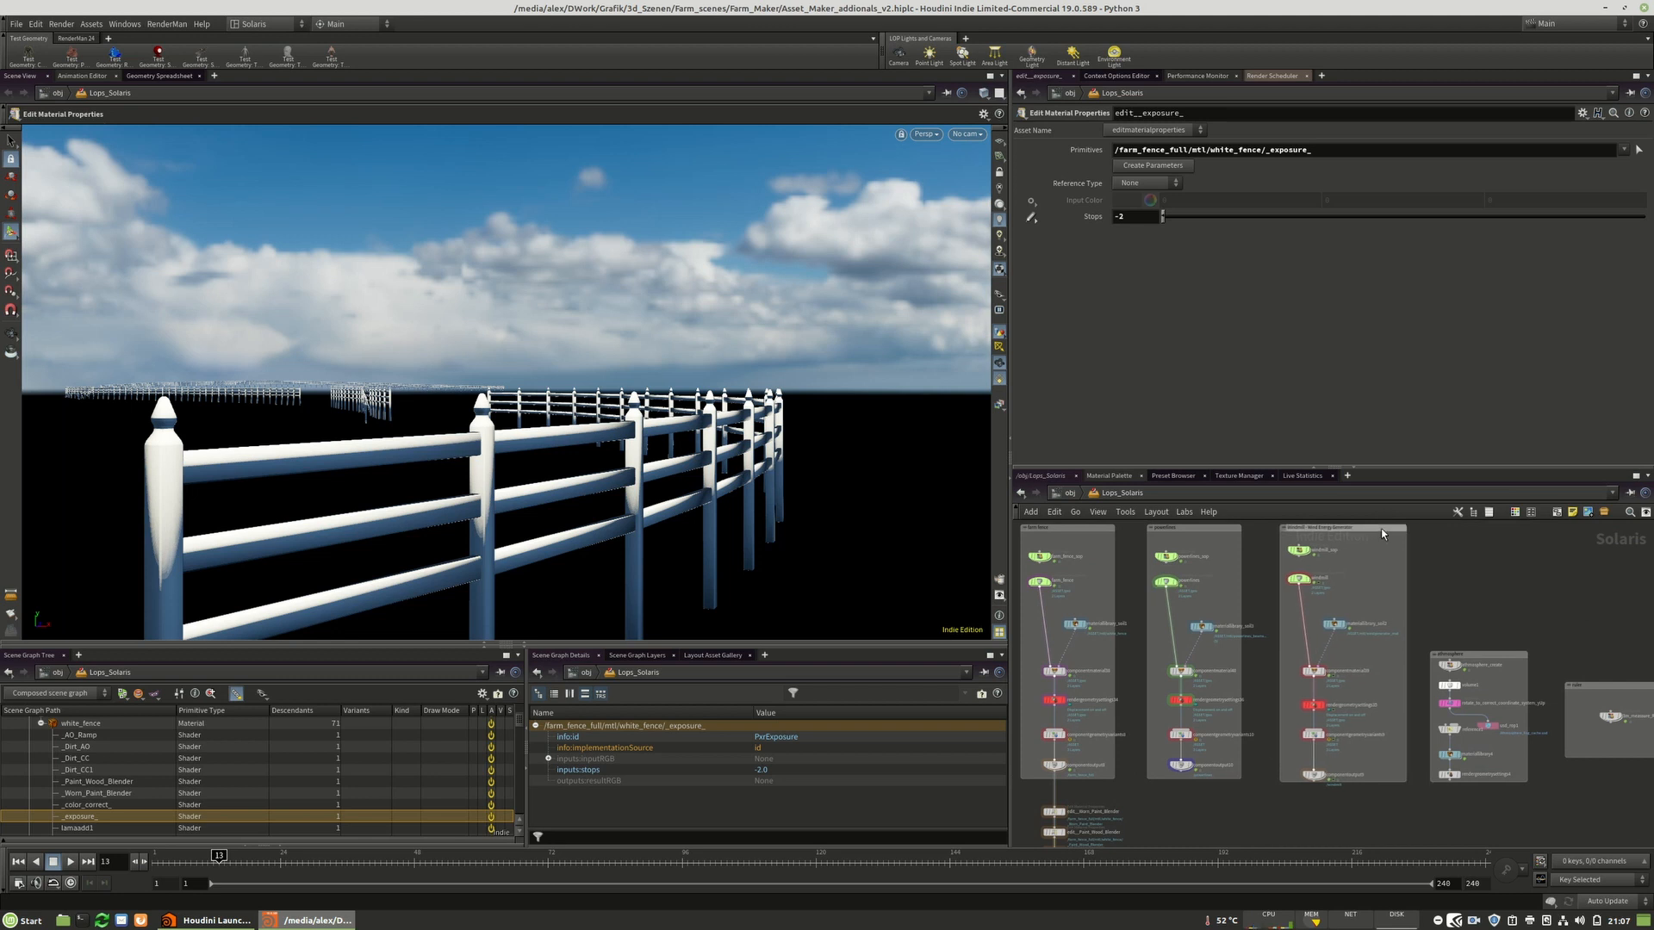
{"action": "left_click_drag", "start_coordinate": [1382, 548], "coordinate": [1299, 784]}
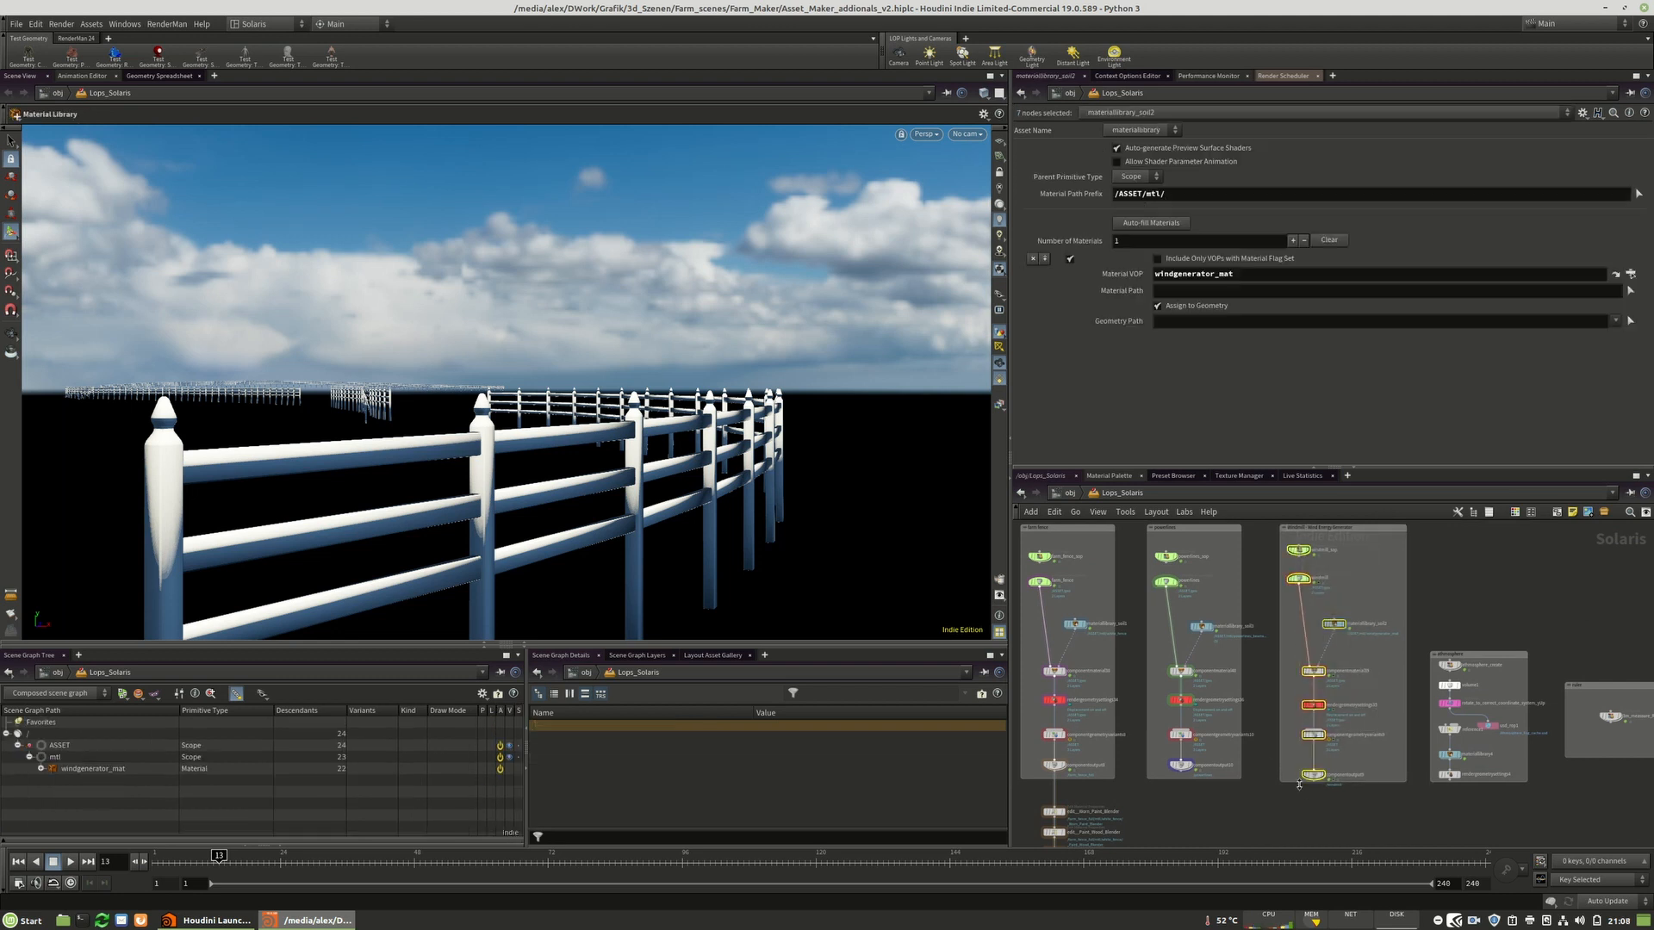
{"action": "left_click", "coordinate": [1302, 812]}
{"action": "middle_click_drag", "start_coordinate": [1300, 812], "coordinate": [1265, 838]}
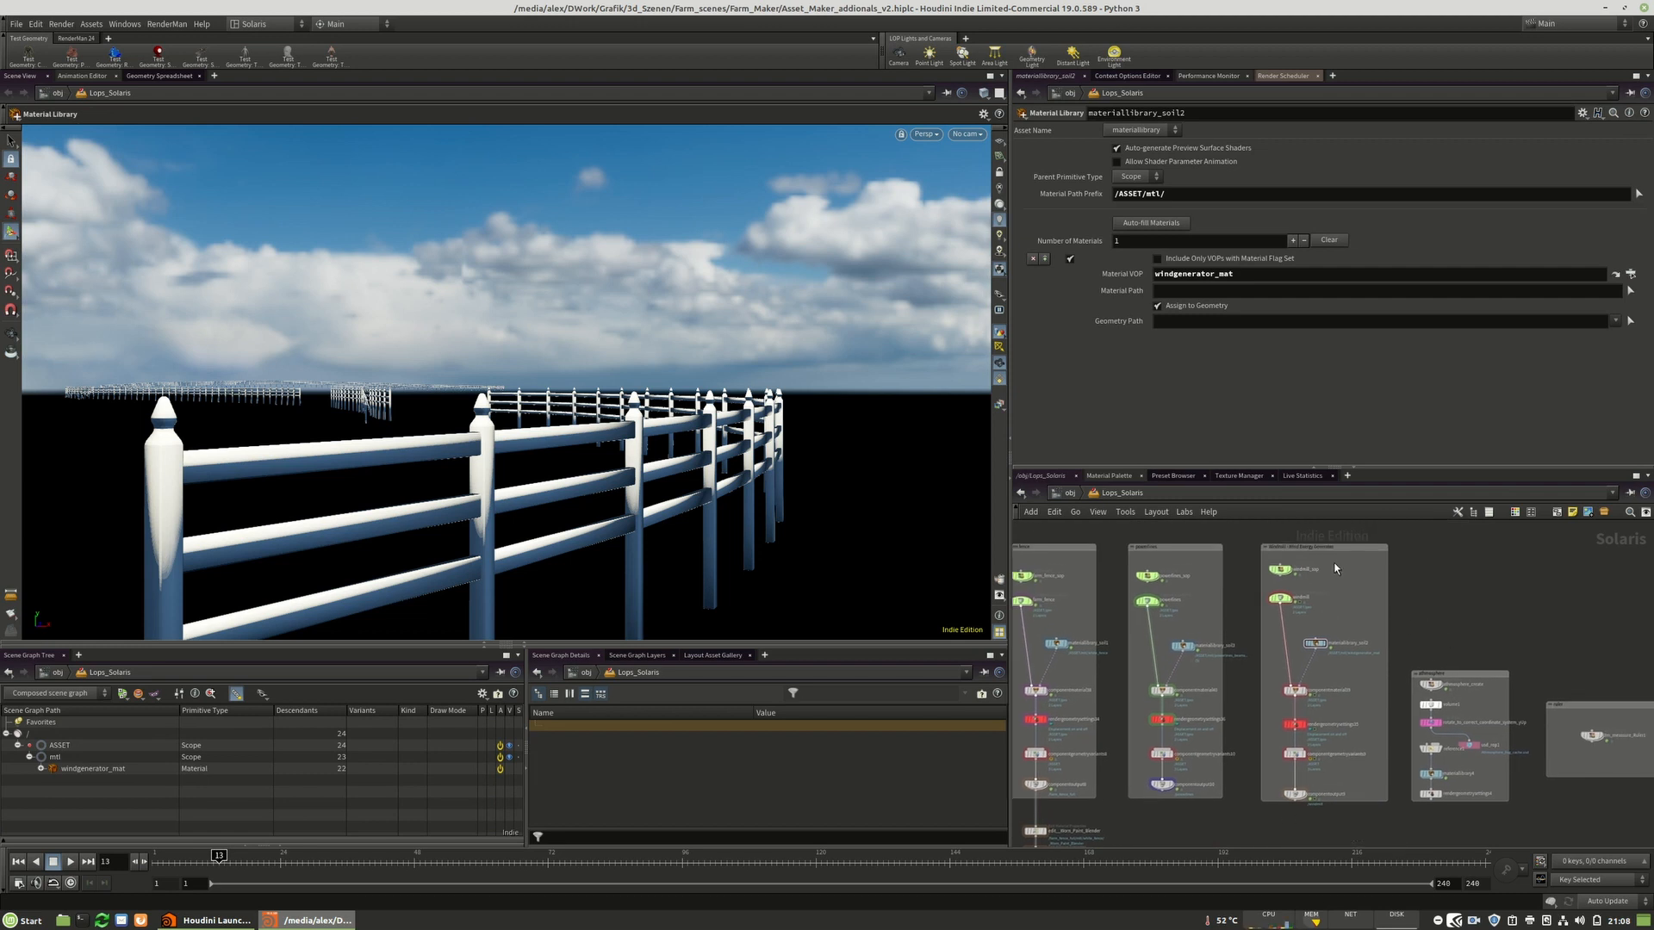
{"action": "left_click_drag", "start_coordinate": [1358, 565], "coordinate": [1280, 796]}
{"action": "left_click", "coordinate": [1521, 622]}
{"action": "middle_click_drag", "start_coordinate": [1520, 622], "coordinate": [1358, 586]}
{"action": "scroll", "coordinate": [1316, 658], "scroll_direction": "up", "scroll_amount": 2}
{"action": "scroll", "coordinate": [1316, 661], "scroll_direction": "up", "scroll_amount": 1}
{"action": "scroll", "coordinate": [1377, 580], "scroll_direction": "down", "scroll_amount": 2}
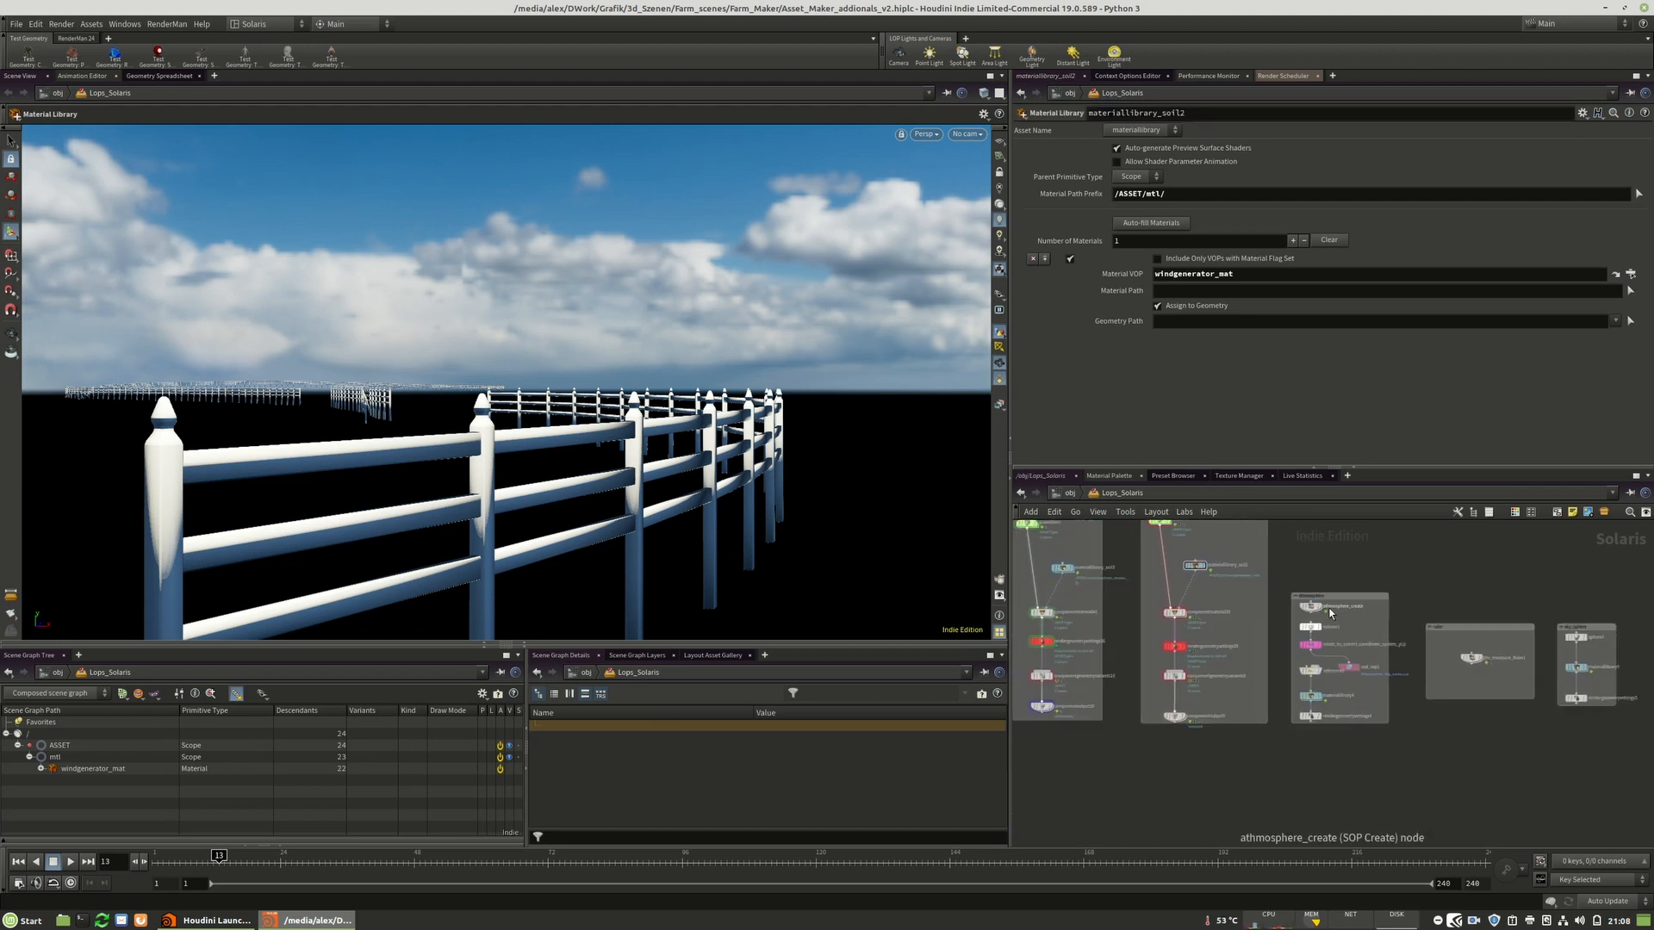
{"action": "scroll", "coordinate": [1329, 608], "scroll_direction": "up", "scroll_amount": 5}
{"action": "scroll", "coordinate": [1262, 569], "scroll_direction": "down", "scroll_amount": 4}
{"action": "scroll", "coordinate": [1309, 671], "scroll_direction": "up", "scroll_amount": 2}
{"action": "scroll", "coordinate": [1272, 623], "scroll_direction": "down", "scroll_amount": 2}
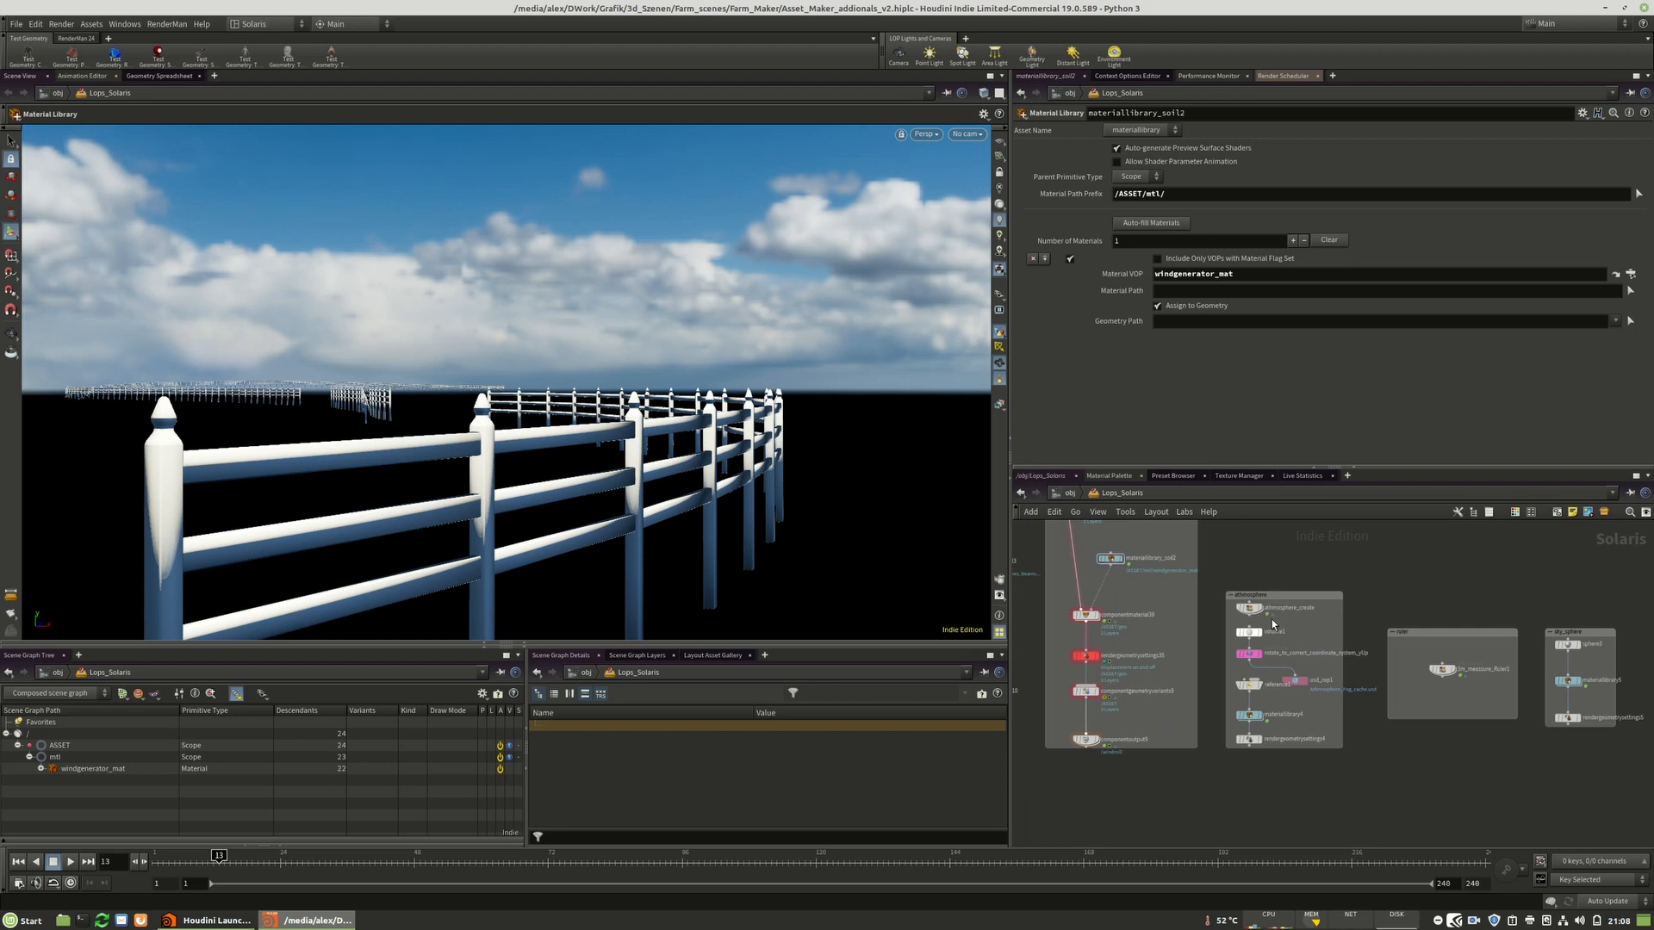
{"action": "scroll", "coordinate": [1247, 602], "scroll_direction": "up", "scroll_amount": 1}
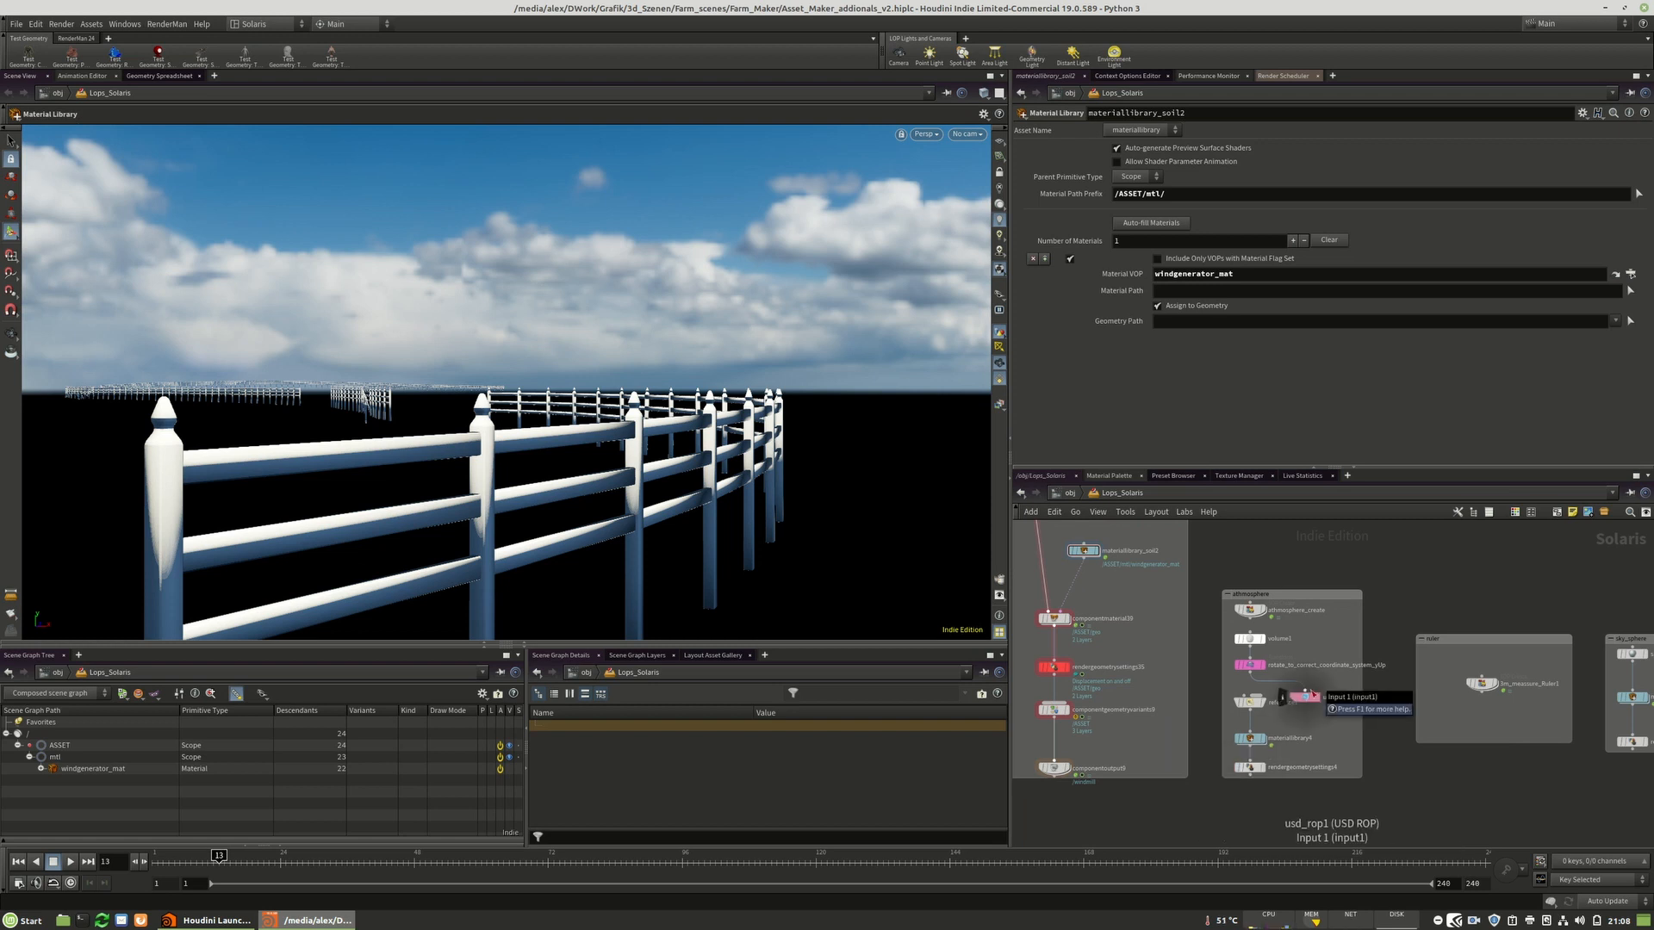
{"action": "scroll", "coordinate": [1096, 651], "scroll_direction": "down", "scroll_amount": 2}
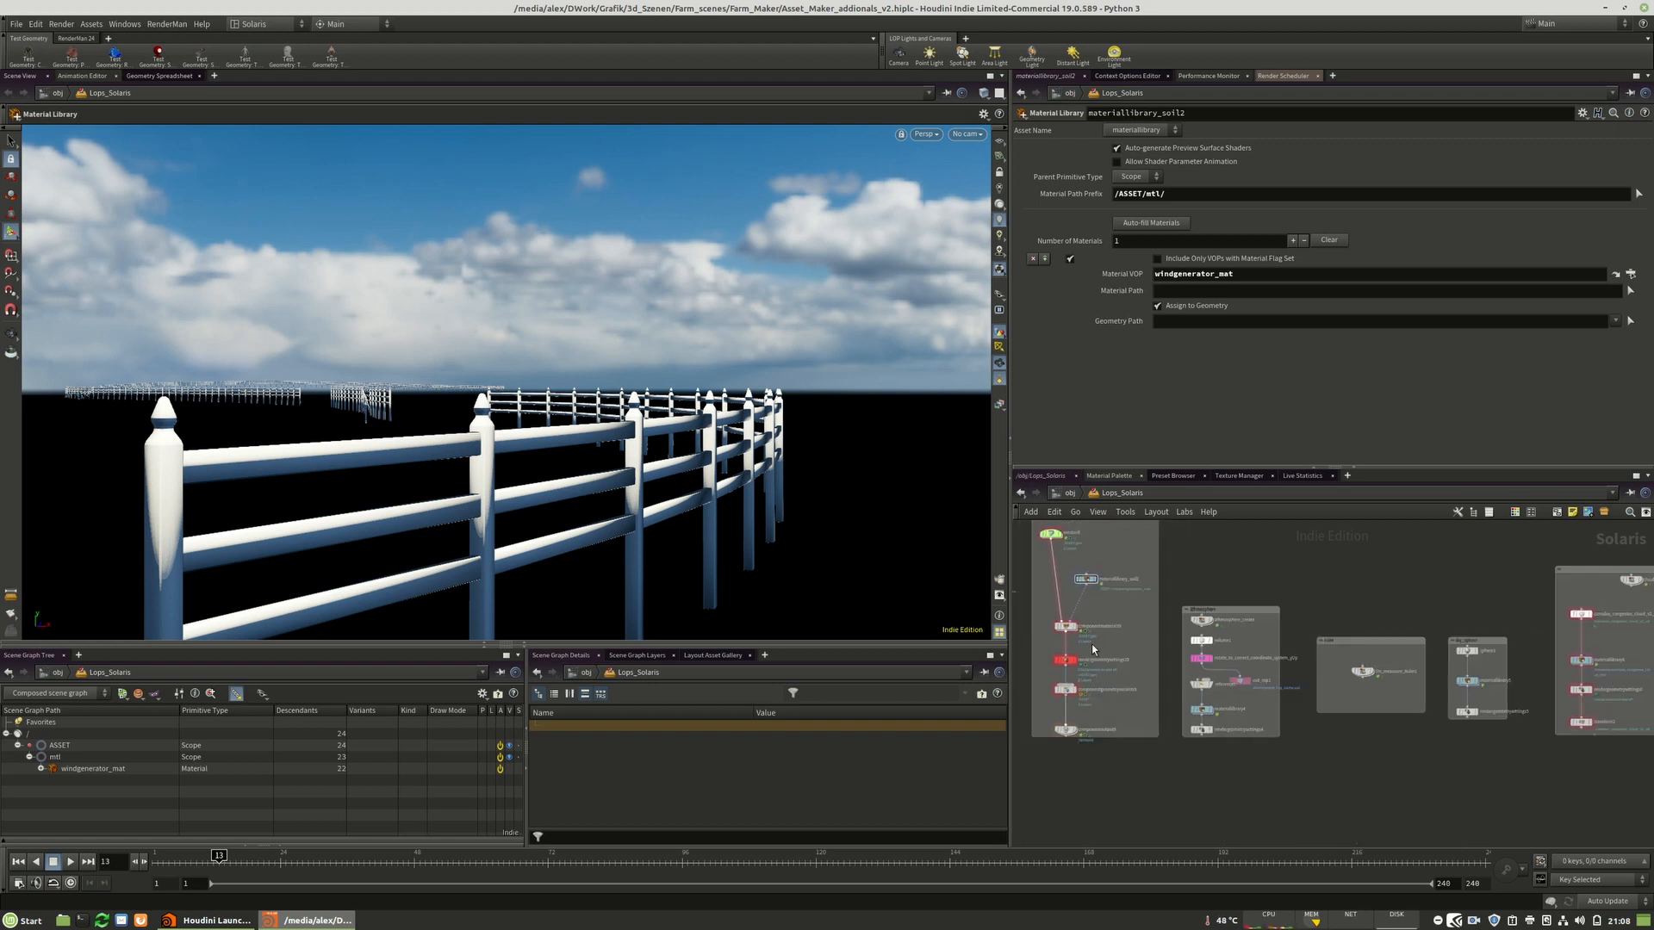
{"action": "scroll", "coordinate": [1223, 636], "scroll_direction": "up", "scroll_amount": 4}
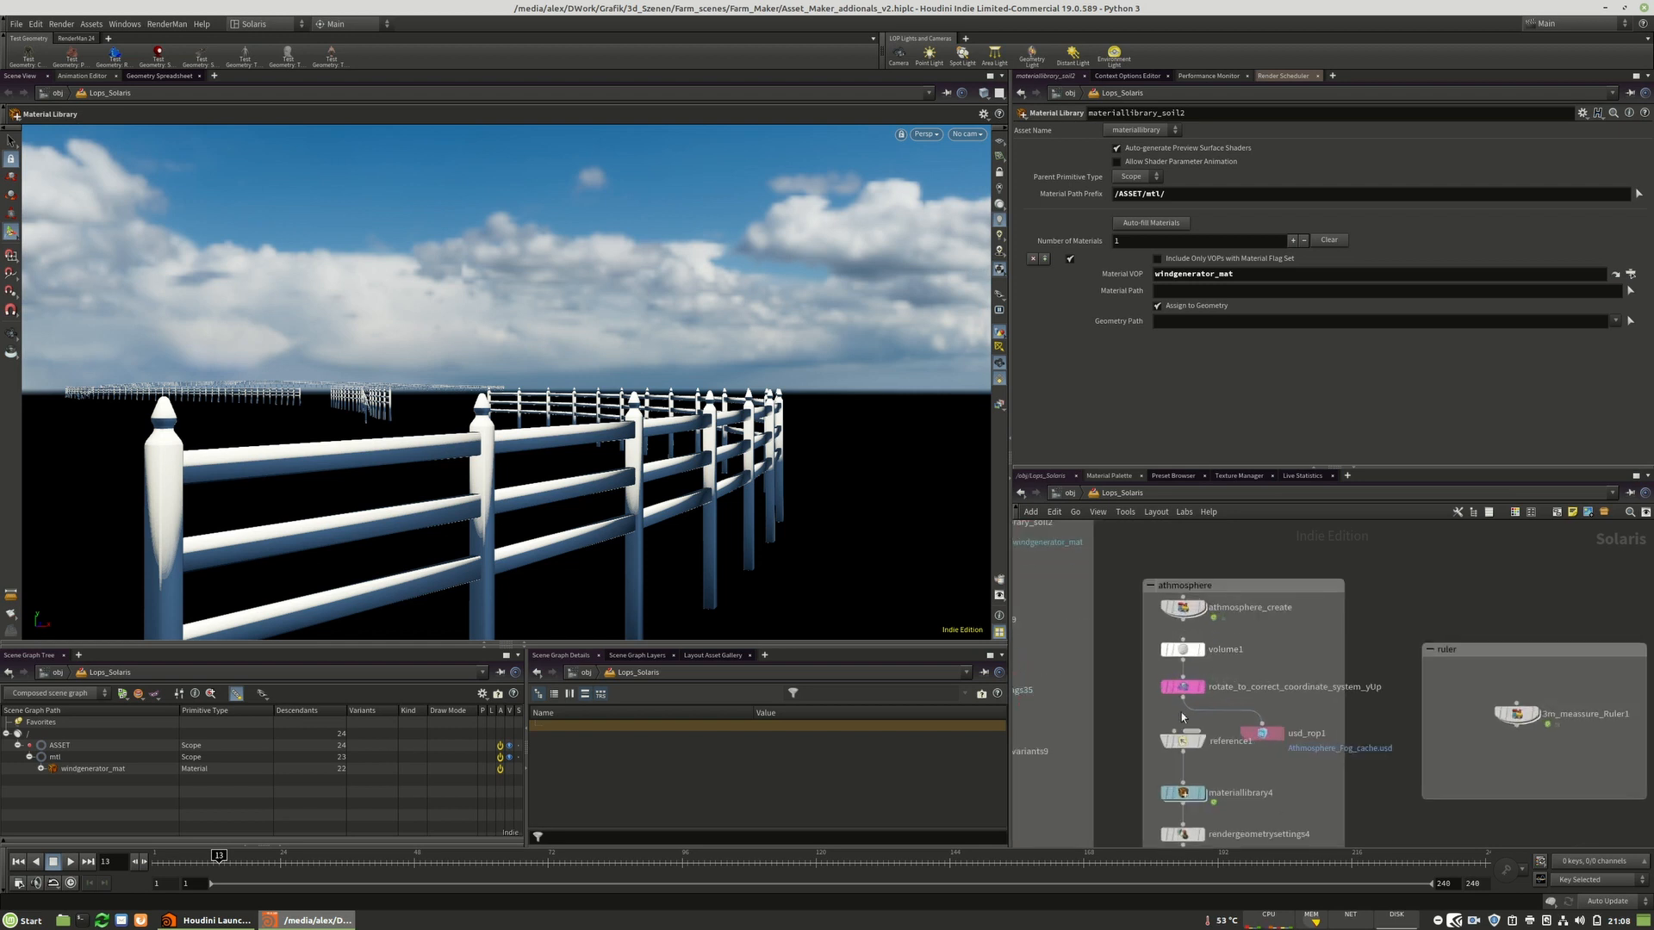
Inspect the atmosphere material's shader network inside materiallibrary4, then return to the Solaris level.
{"action": "double_click", "coordinate": [1183, 792]}
{"action": "double_click", "coordinate": [1316, 684]}
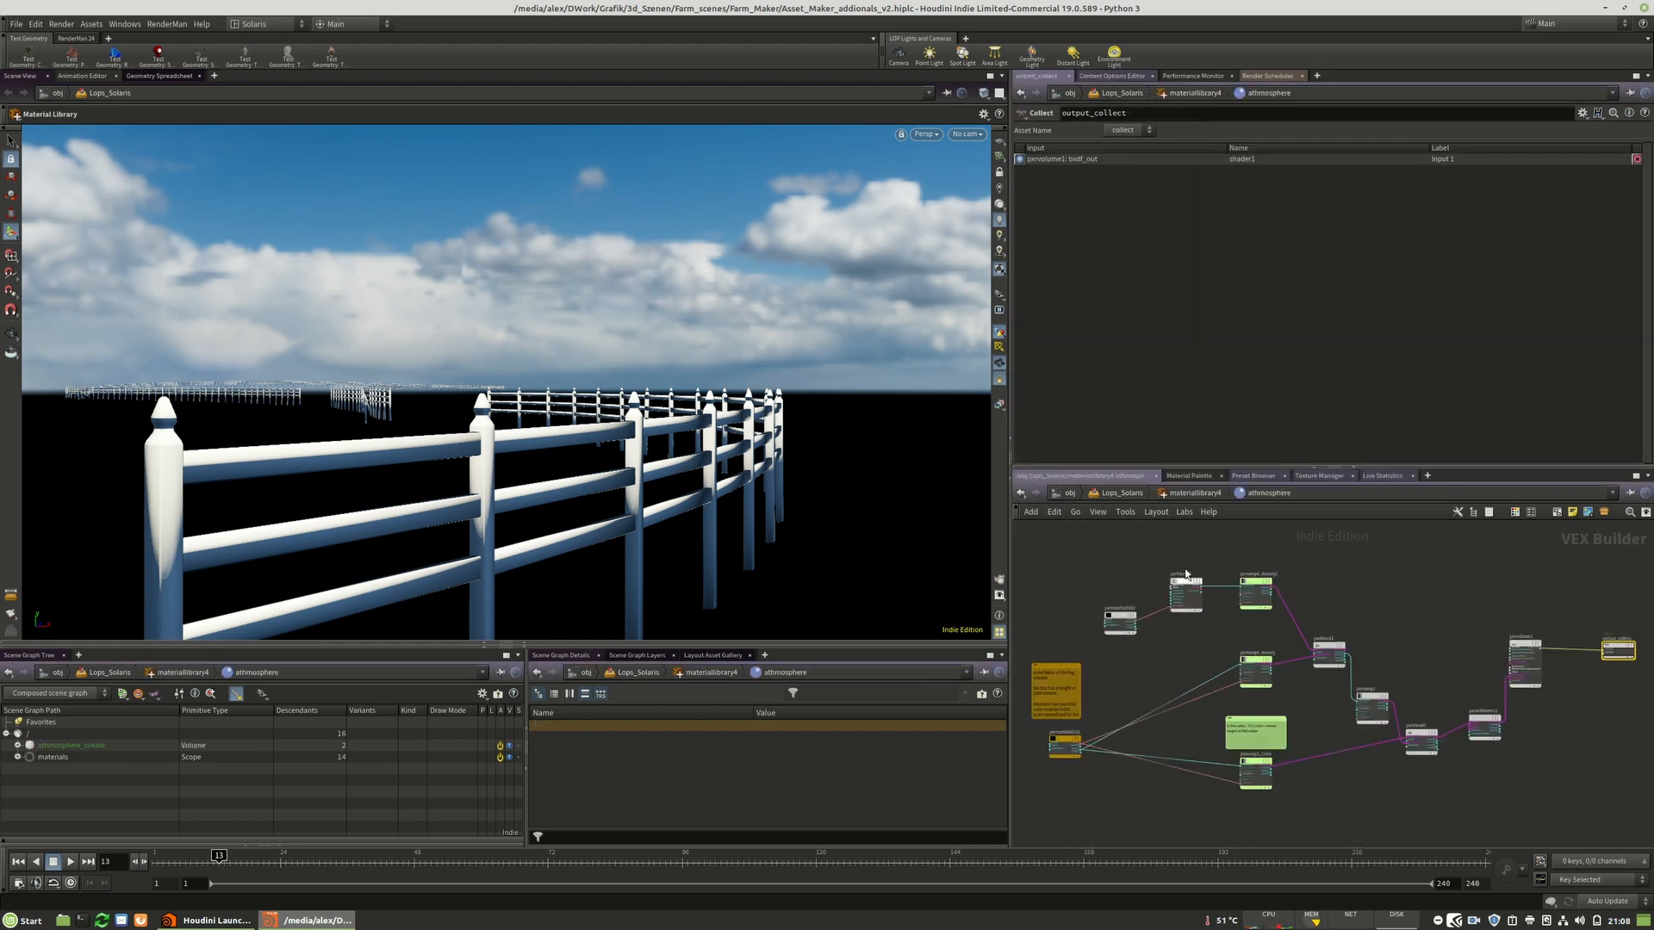
{"action": "scroll", "coordinate": [1072, 631], "scroll_direction": "up", "scroll_amount": 3}
{"action": "left_click_drag", "start_coordinate": [1193, 572], "coordinate": [1185, 596]}
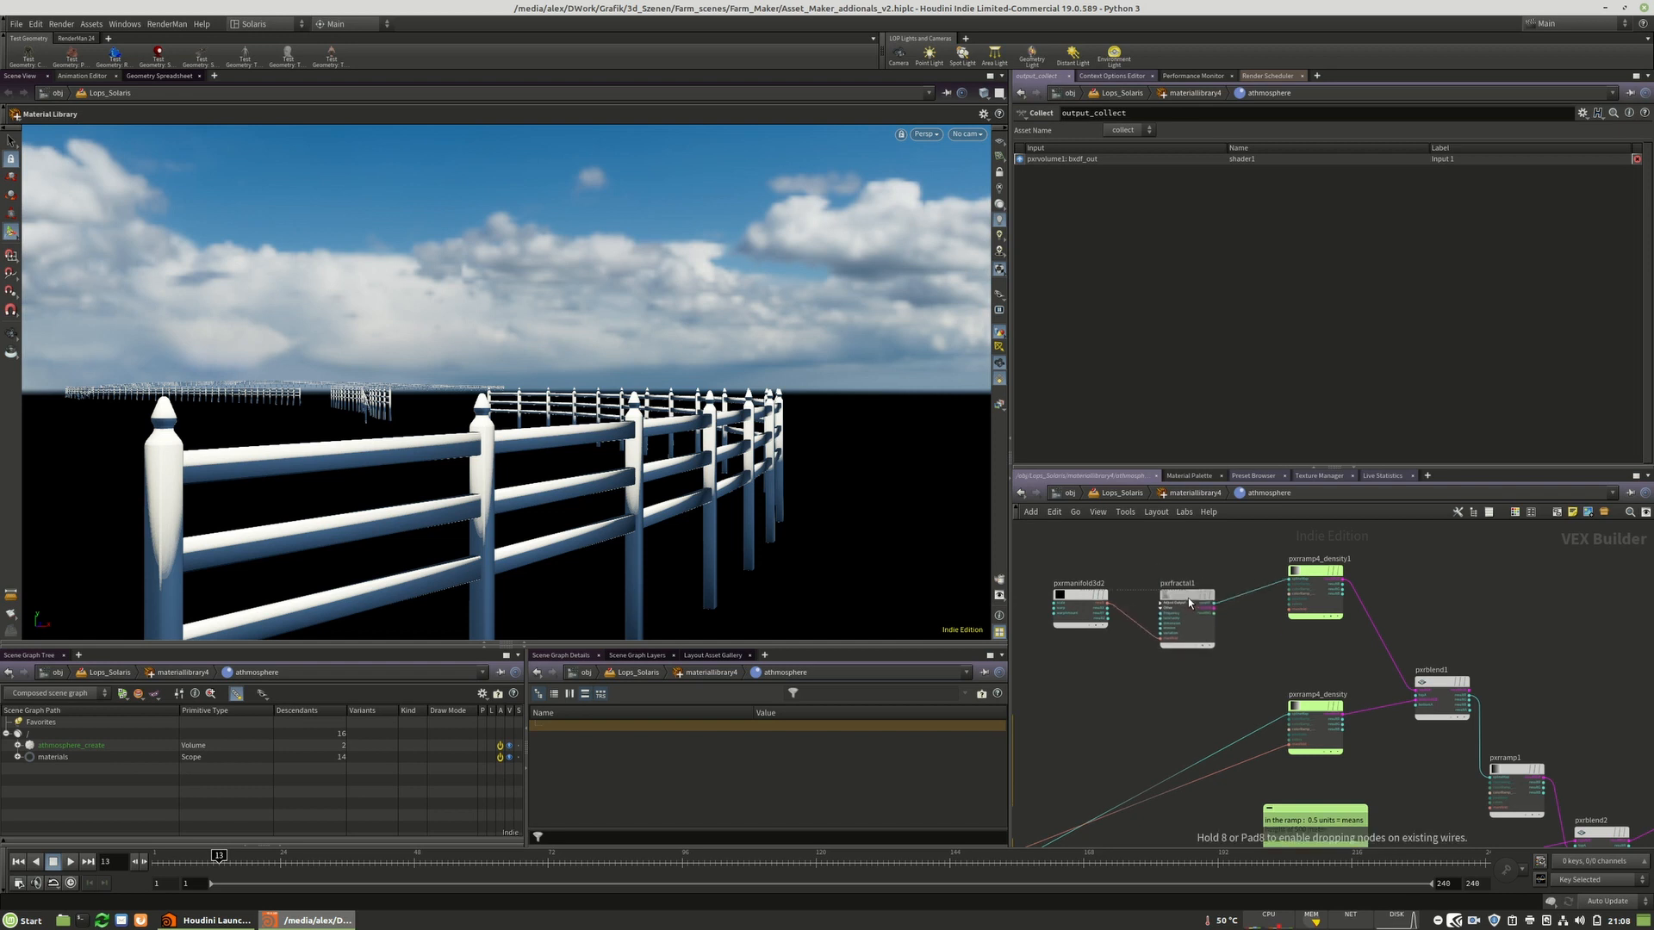
{"action": "left_click_drag", "start_coordinate": [1072, 632], "coordinate": [1067, 617]}
{"action": "left_click", "coordinate": [1068, 617]}
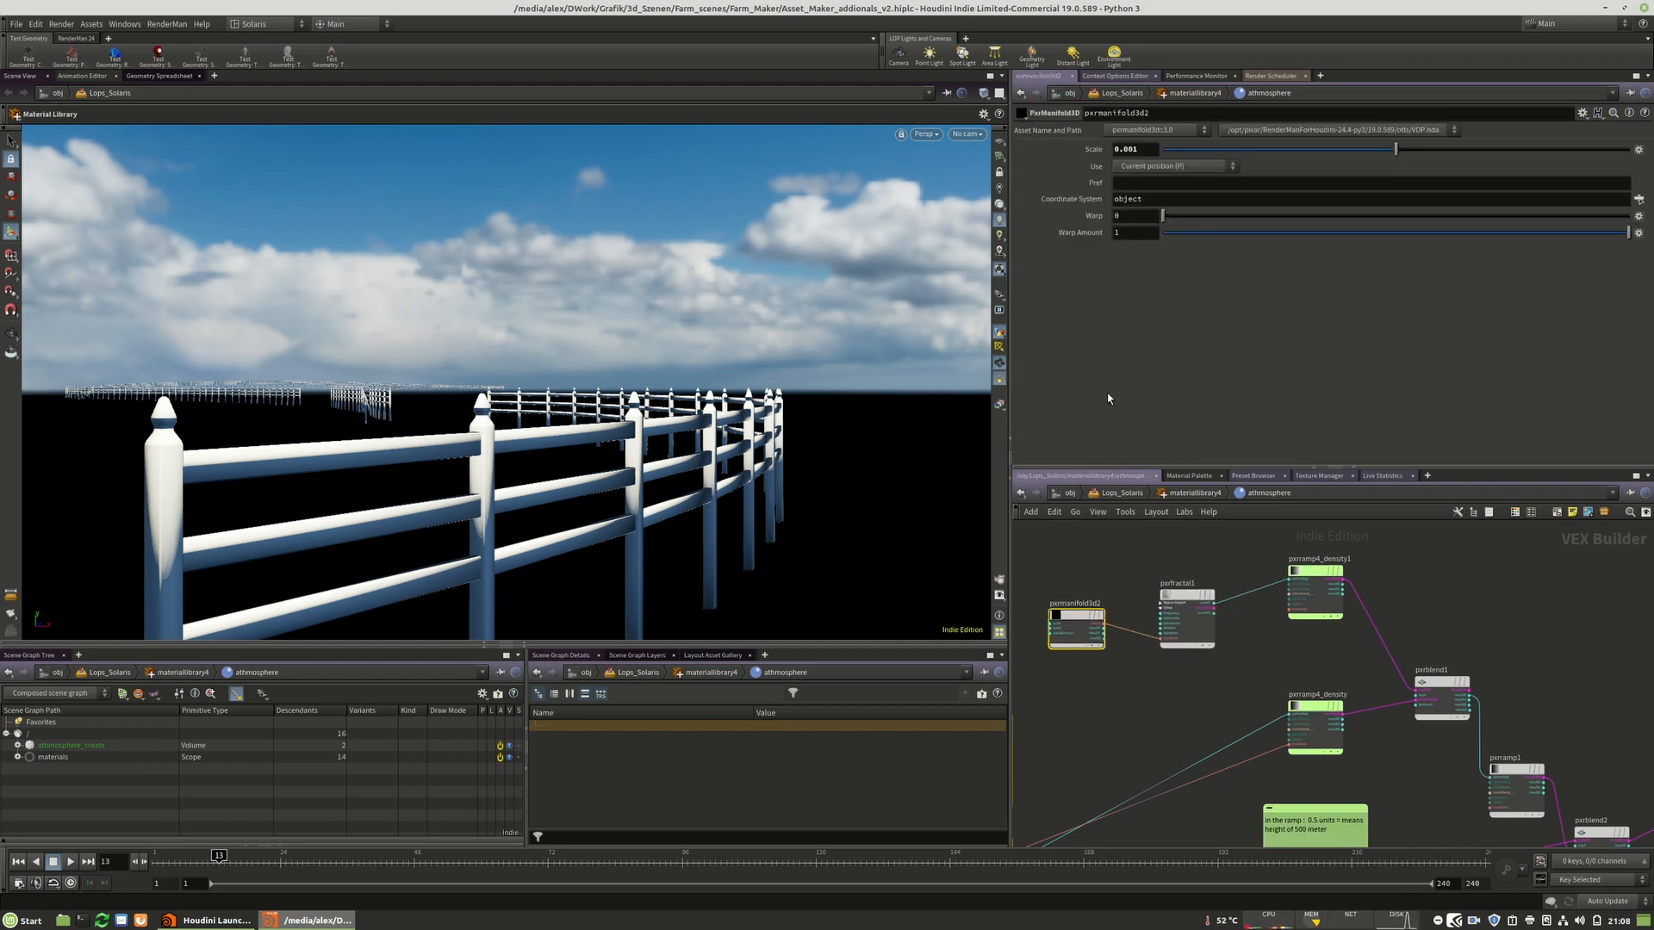
{"action": "middle_click_drag", "start_coordinate": [1107, 675], "coordinate": [1148, 667]}
{"action": "scroll", "coordinate": [1070, 656], "scroll_direction": "down", "scroll_amount": 5}
{"action": "middle_click_drag", "start_coordinate": [1376, 626], "coordinate": [1333, 639]}
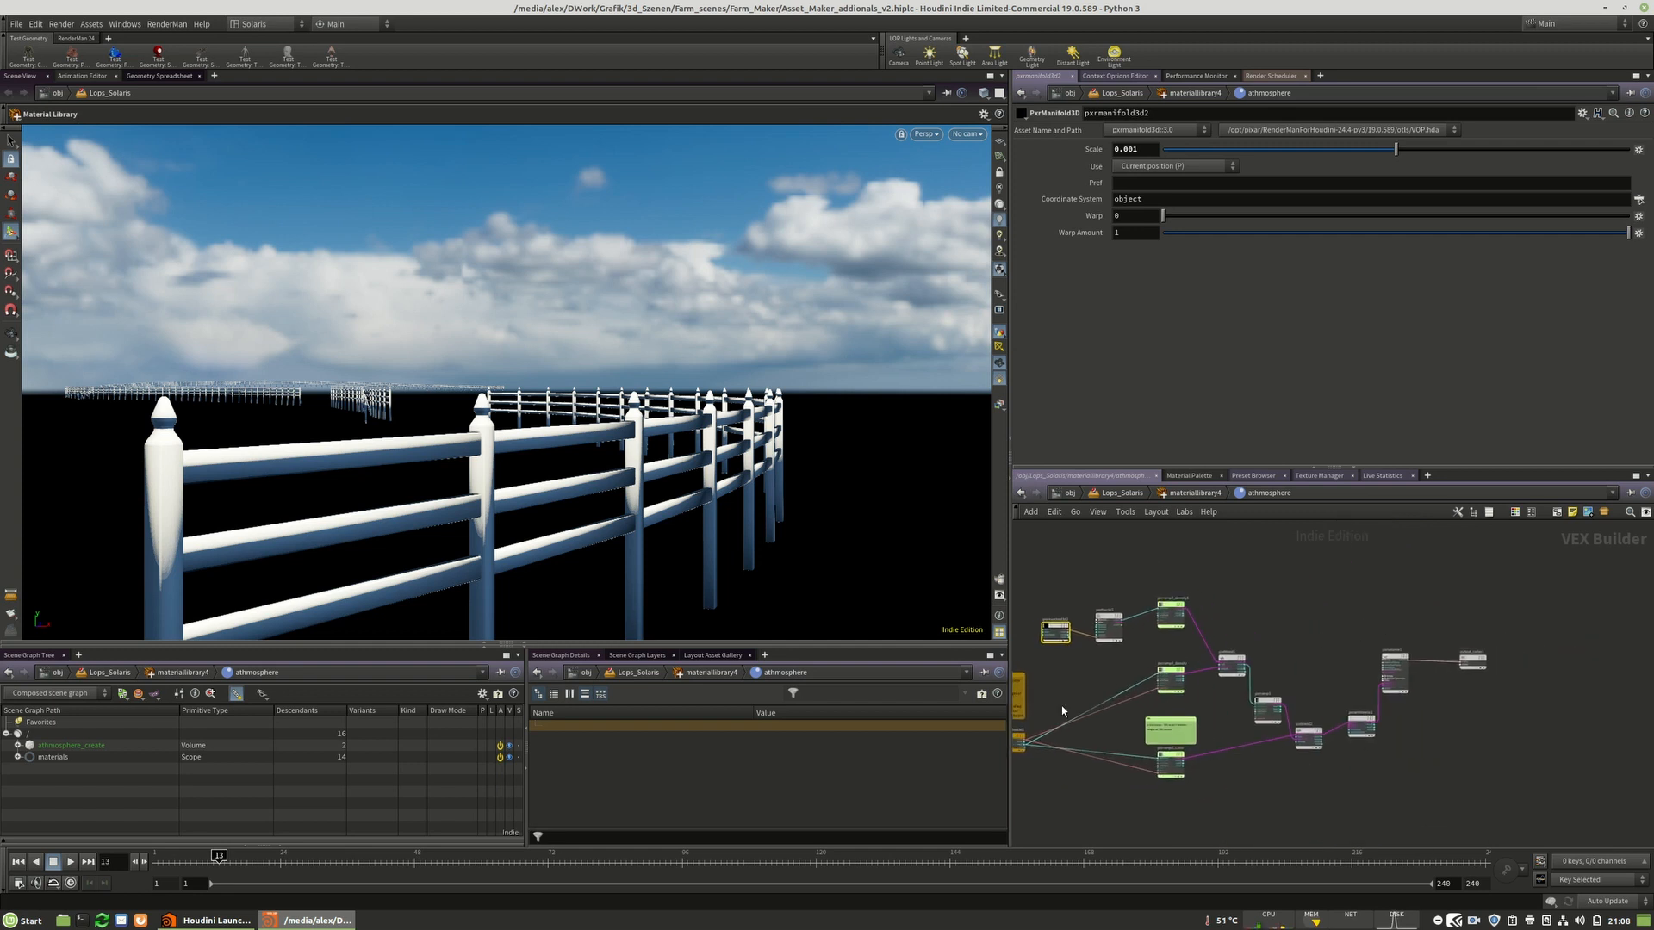
{"action": "scroll", "coordinate": [1067, 704], "scroll_direction": "up", "scroll_amount": 5}
{"action": "key", "text": "u"}
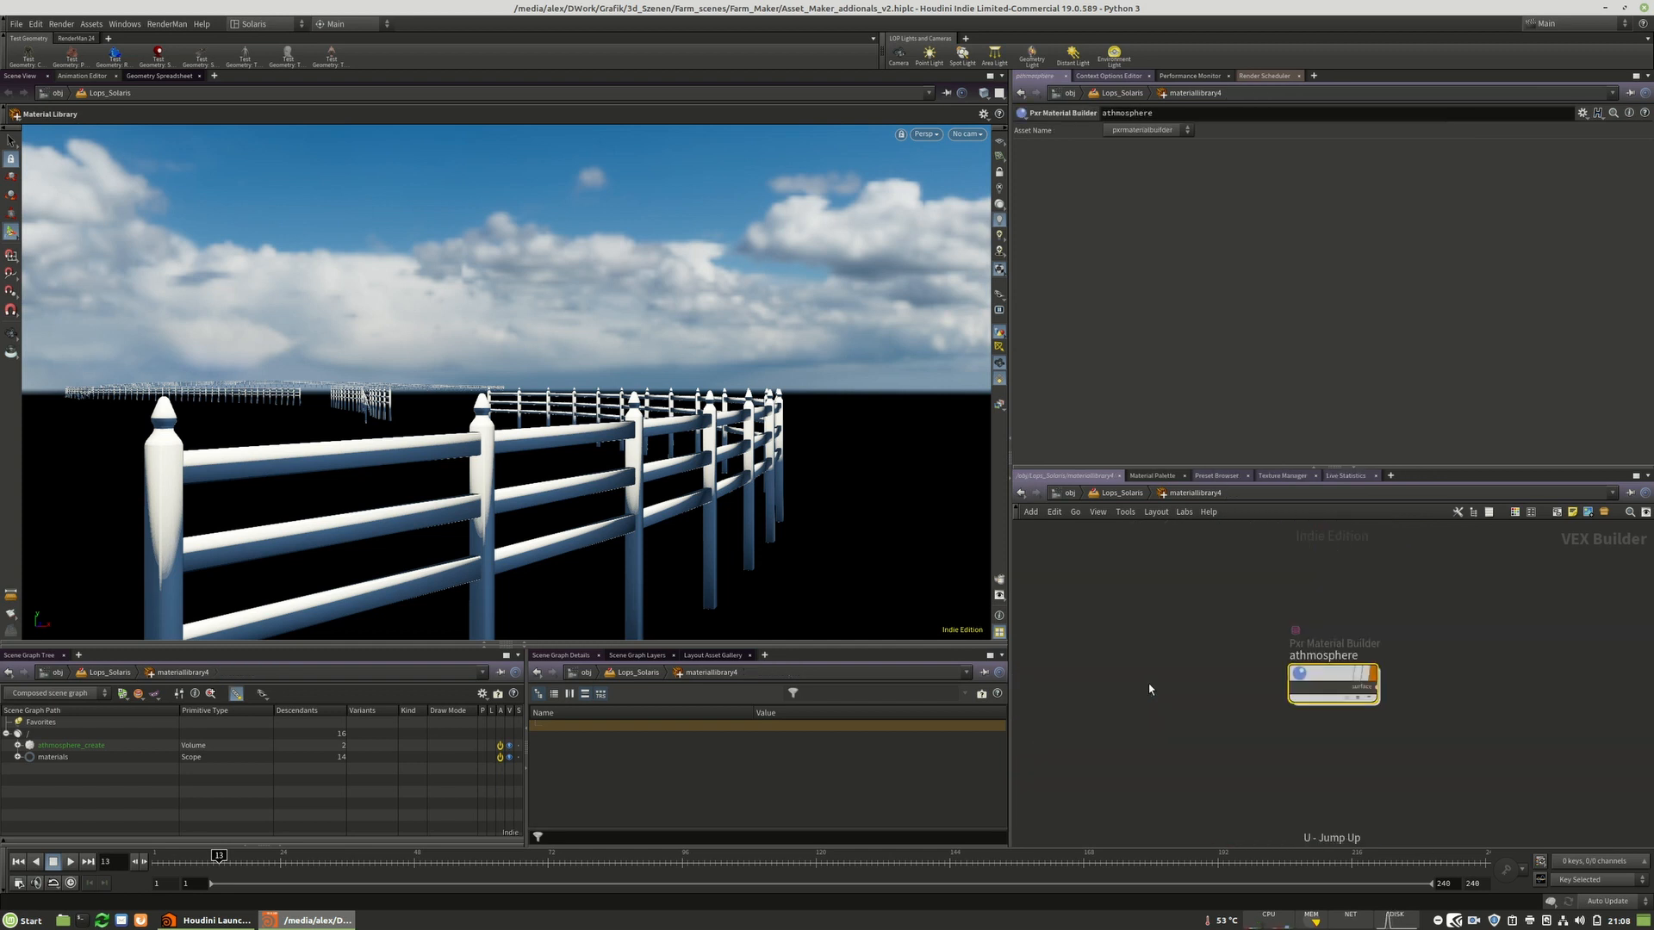
Browse the remaining network boxes, including the cloud and ground setups.
{"action": "scroll", "coordinate": [1470, 574], "scroll_direction": "down", "scroll_amount": 5}
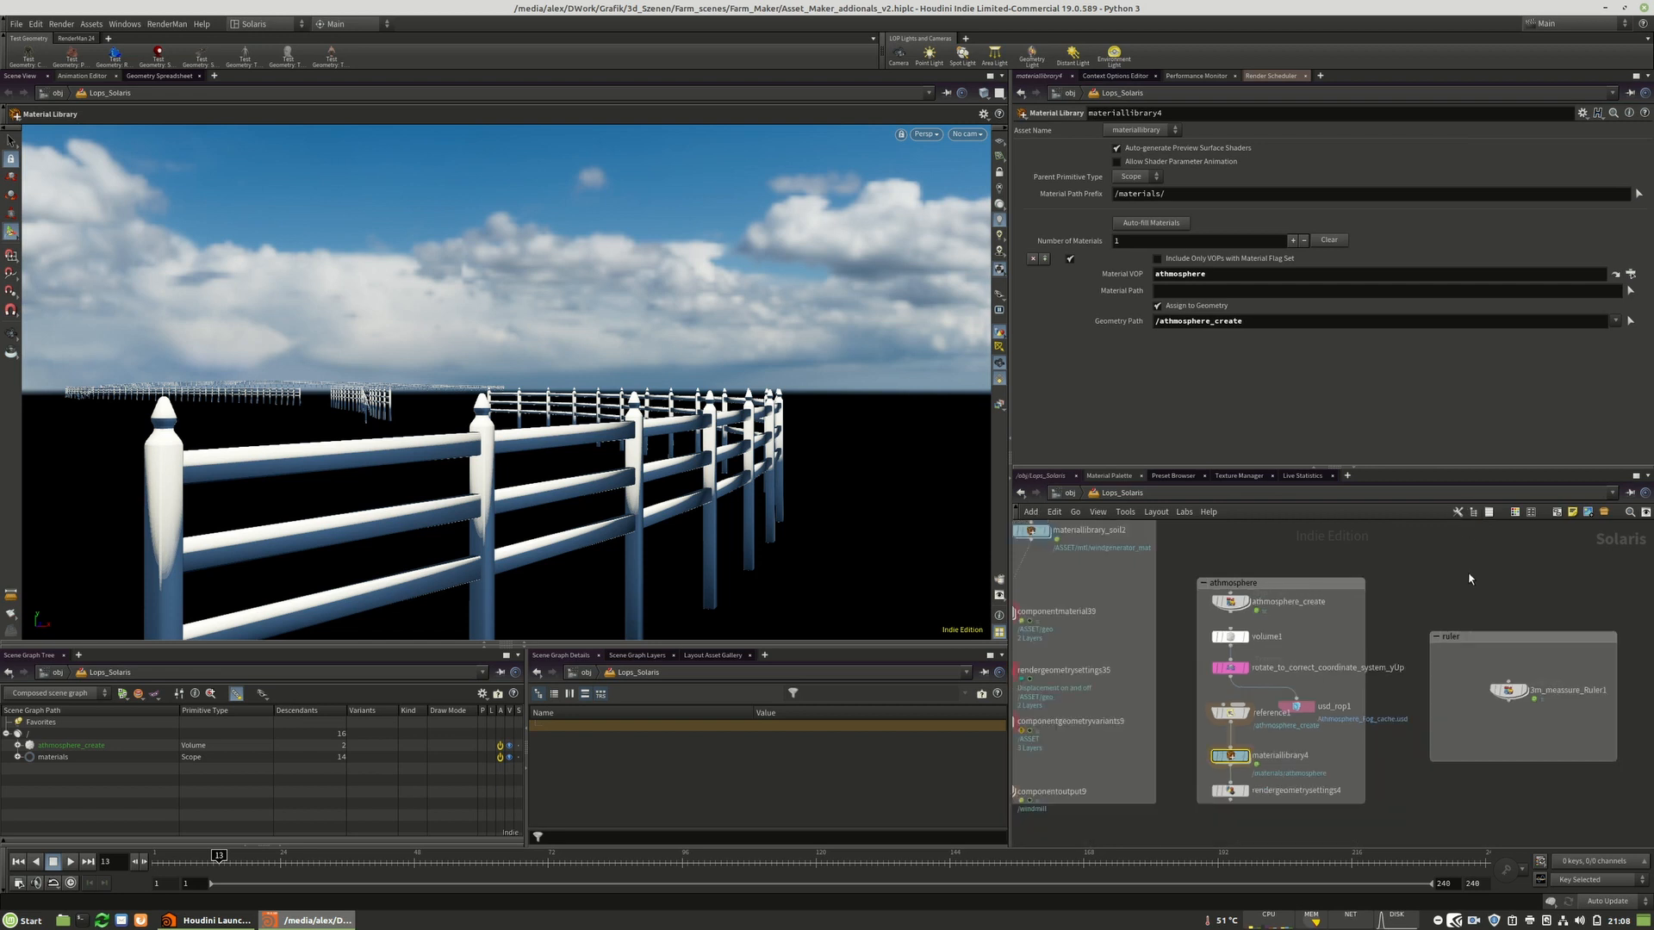
{"action": "middle_click_drag", "start_coordinate": [1469, 694], "coordinate": [1298, 713]}
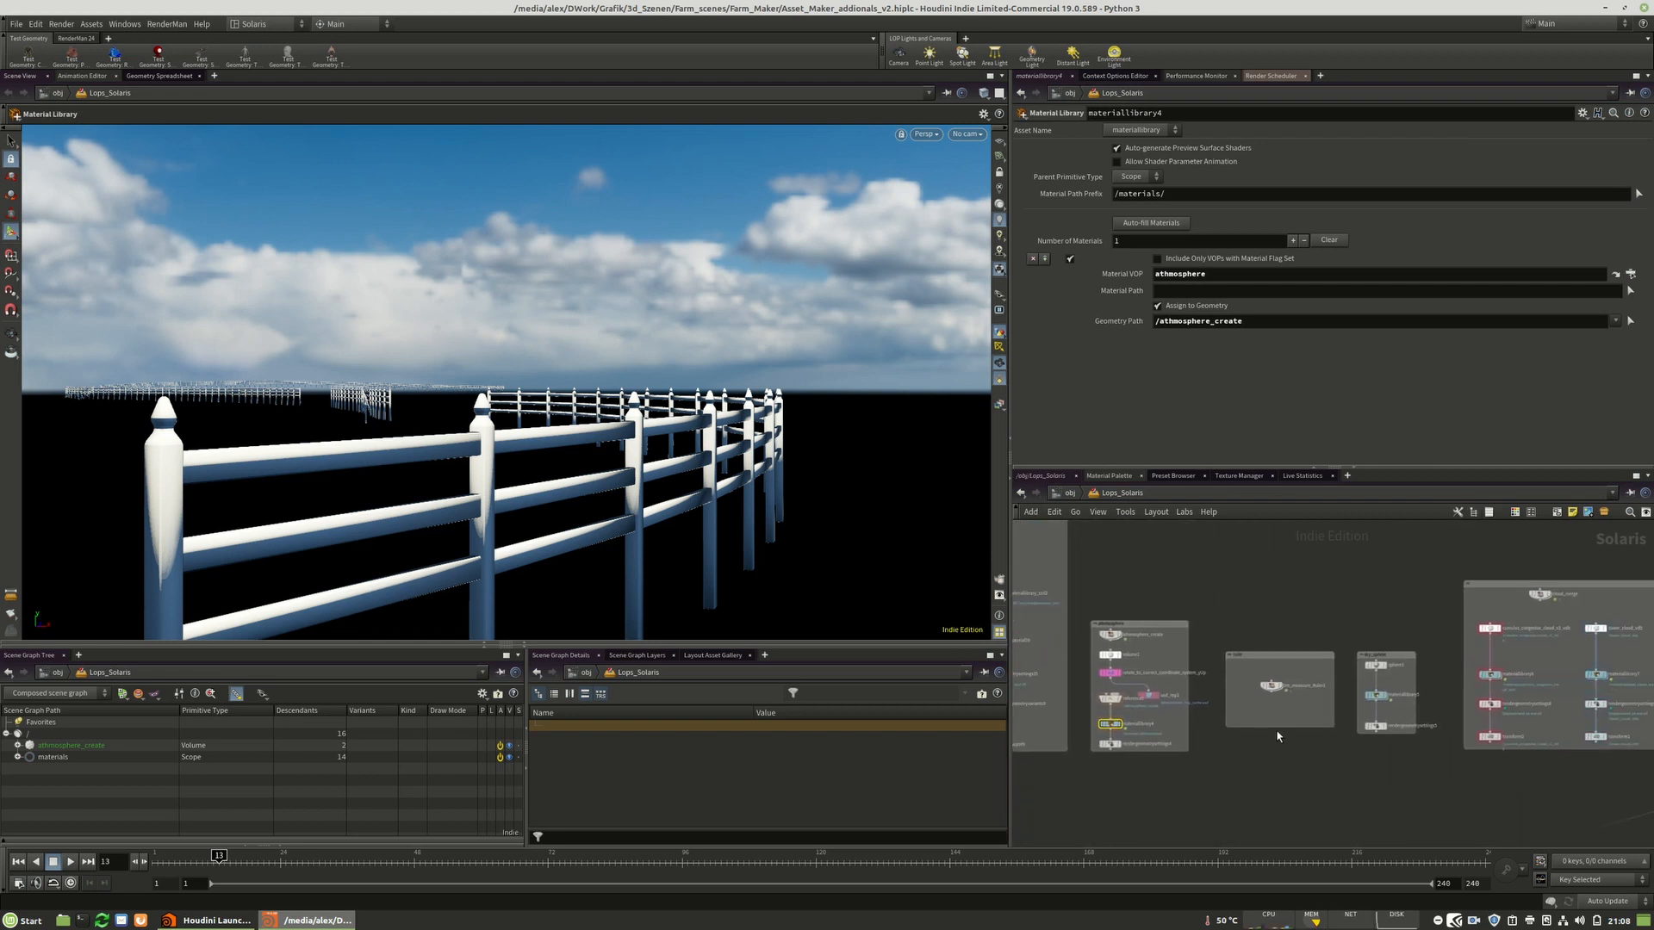
{"action": "scroll", "coordinate": [1427, 594], "scroll_direction": "up", "scroll_amount": 3}
{"action": "middle_click_drag", "start_coordinate": [1426, 594], "coordinate": [1084, 623]}
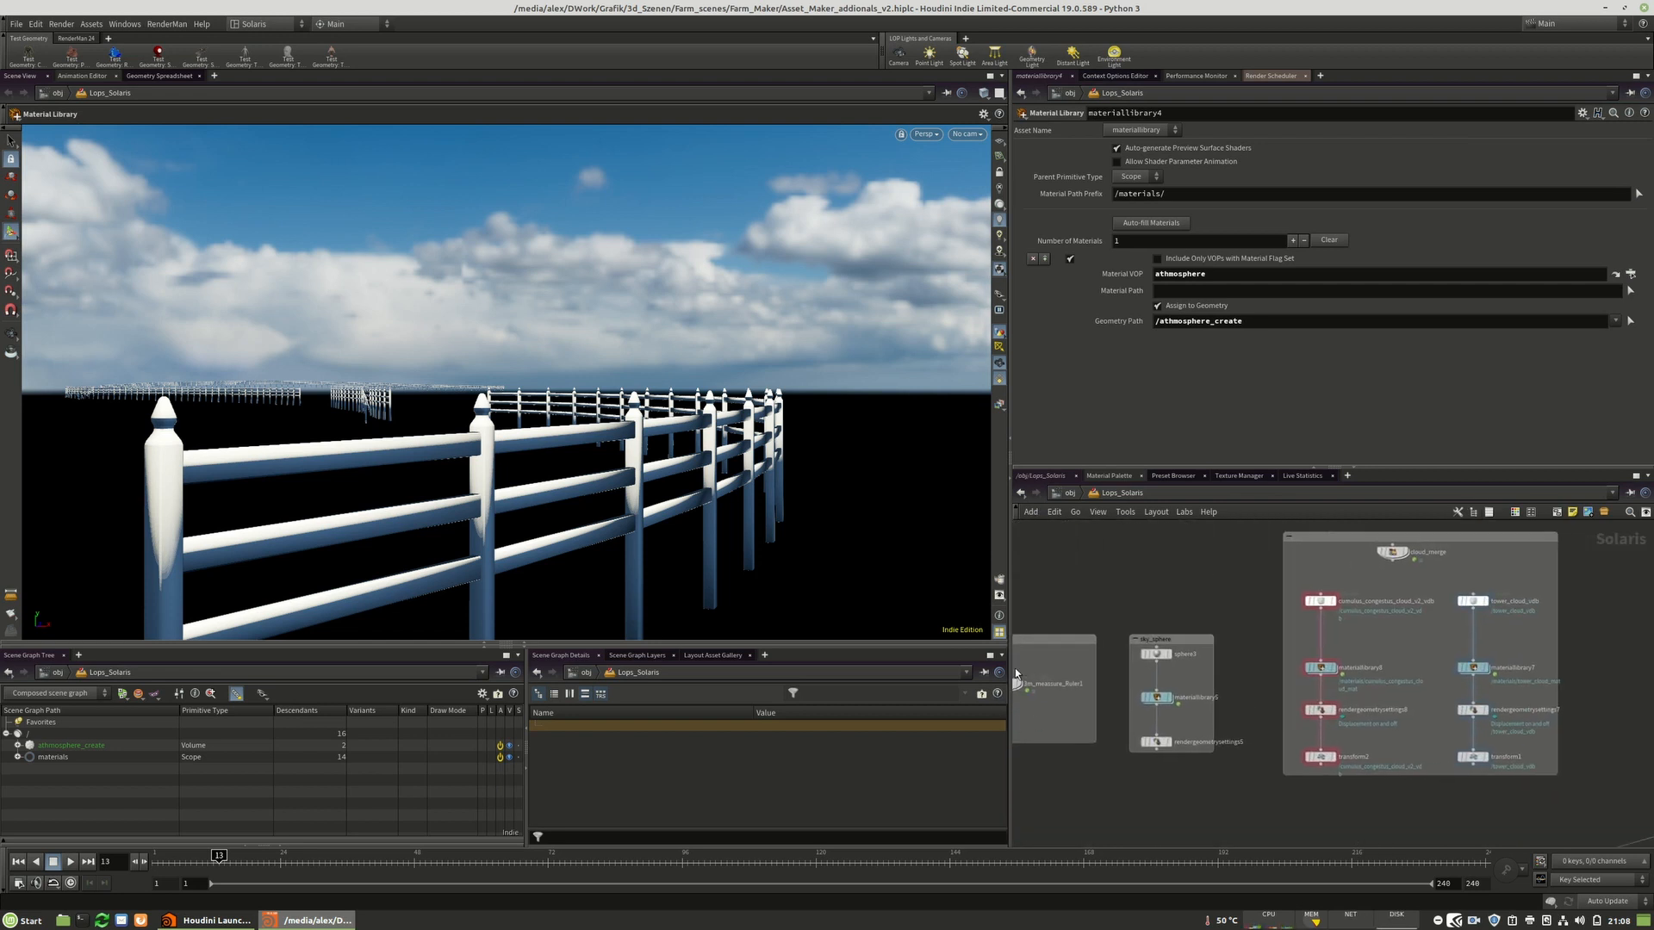
{"action": "middle_click_drag", "start_coordinate": [1046, 714], "coordinate": [1153, 713]}
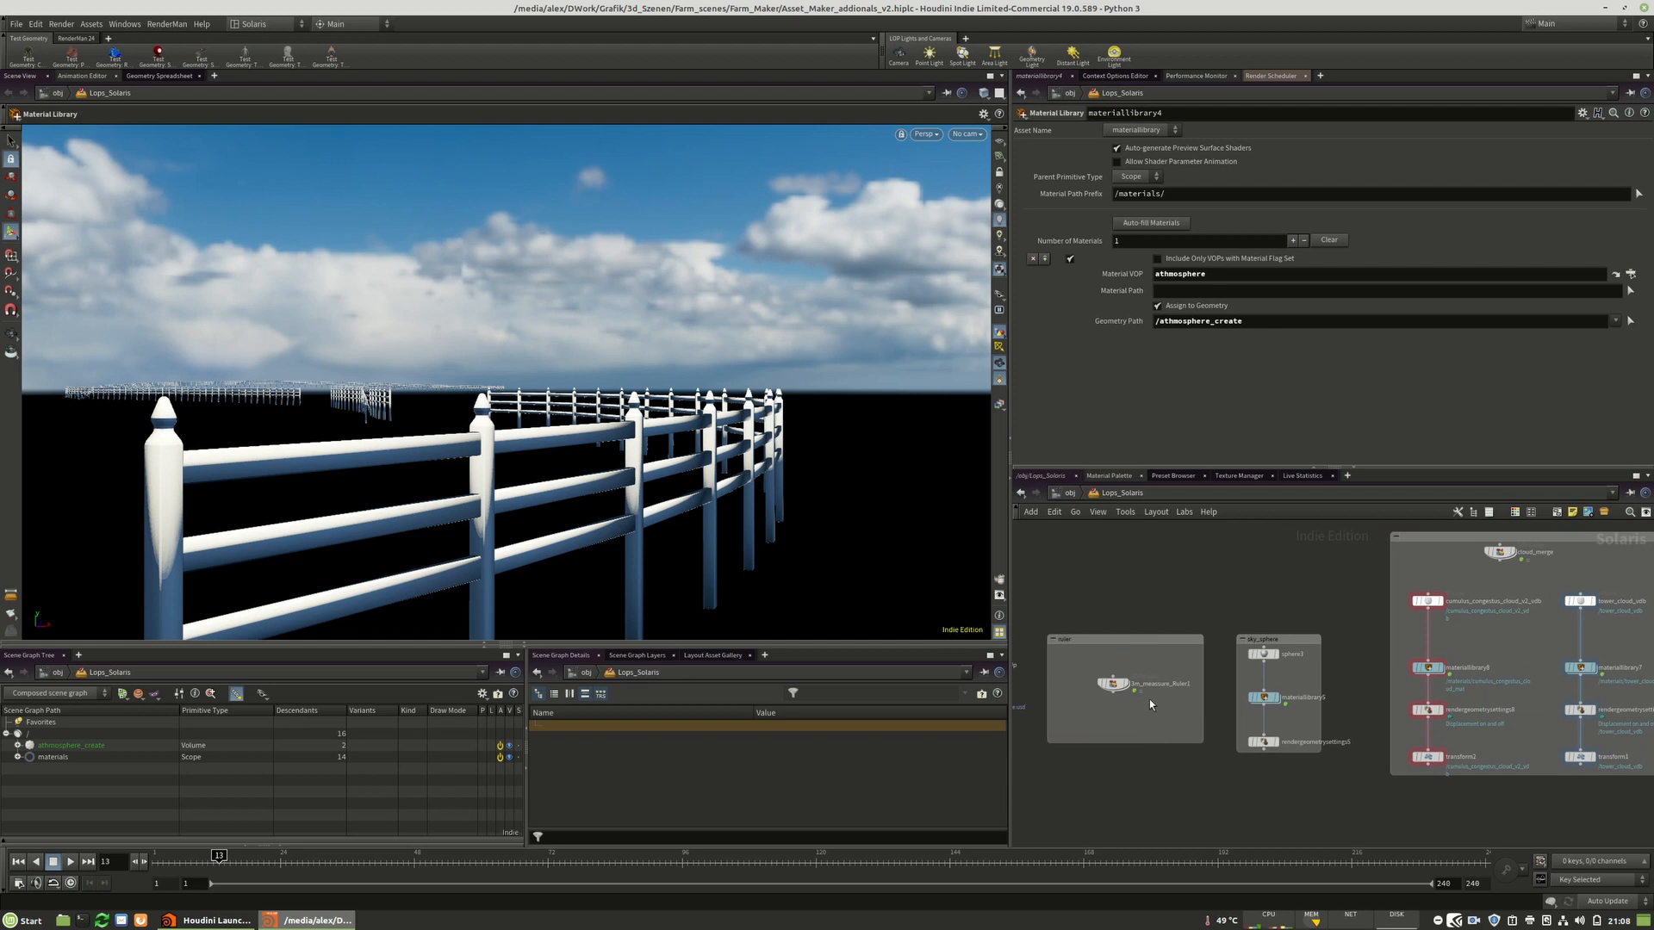
{"action": "left_click_drag", "start_coordinate": [1235, 556], "coordinate": [1354, 824]}
{"action": "left_click", "coordinate": [1342, 594]}
{"action": "scroll", "coordinate": [1325, 598], "scroll_direction": "up", "scroll_amount": 2}
{"action": "middle_click_drag", "start_coordinate": [1325, 598], "coordinate": [1080, 694]}
{"action": "scroll", "coordinate": [1207, 579], "scroll_direction": "down", "scroll_amount": 3}
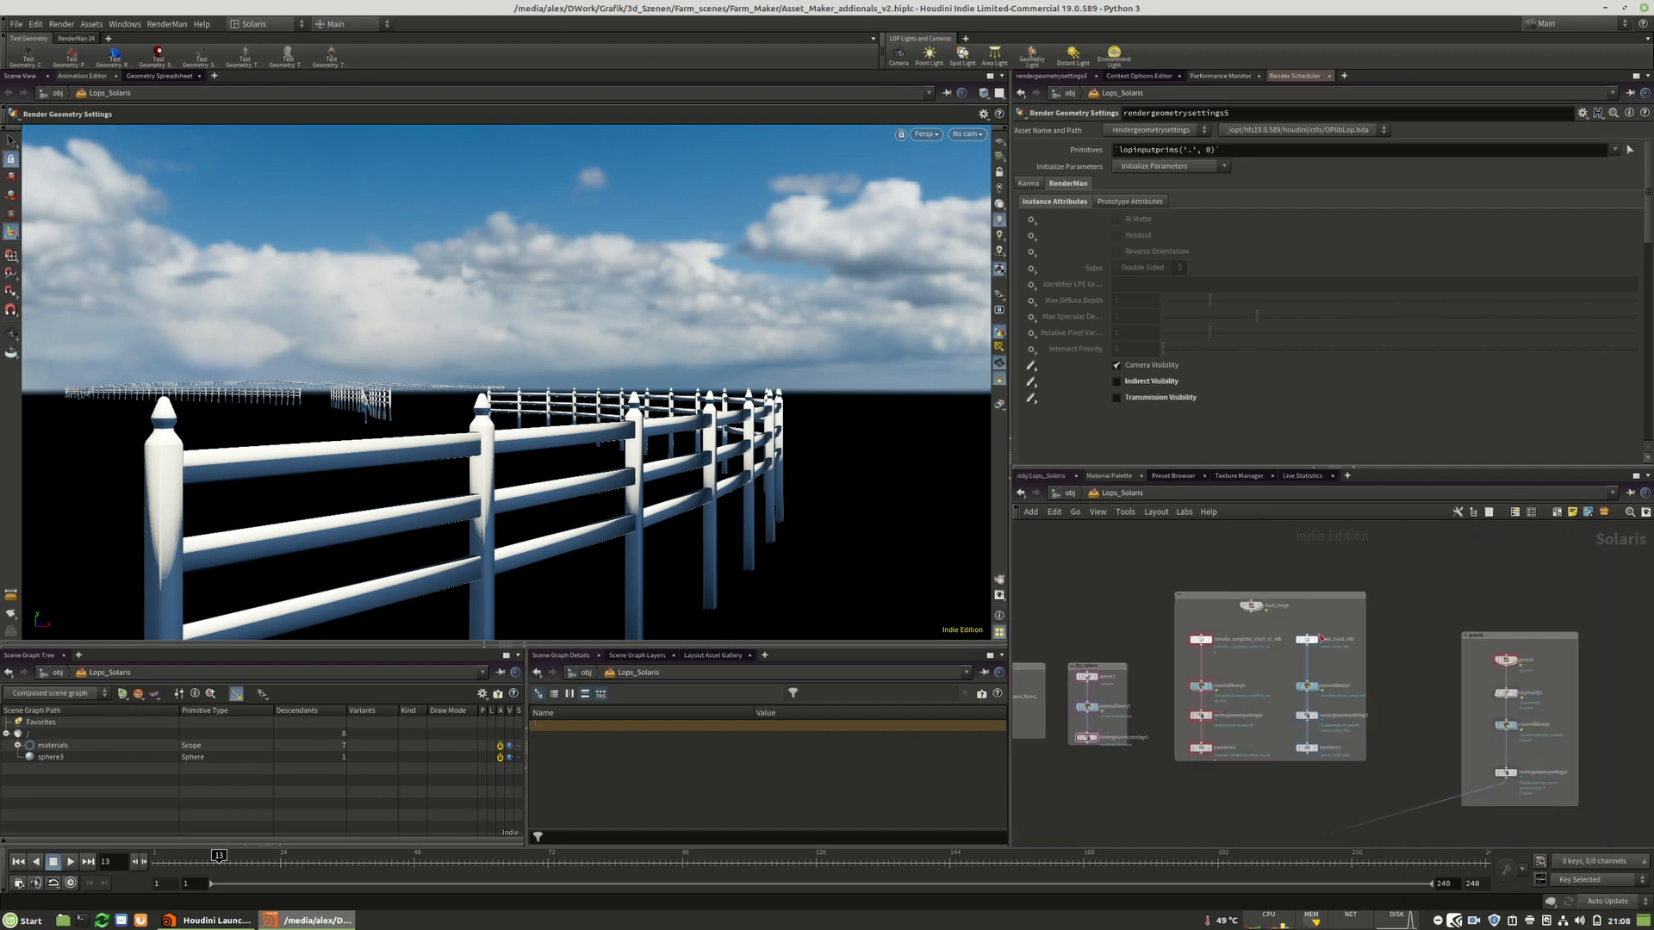
{"action": "left_click_drag", "start_coordinate": [1399, 570], "coordinate": [1190, 769]}
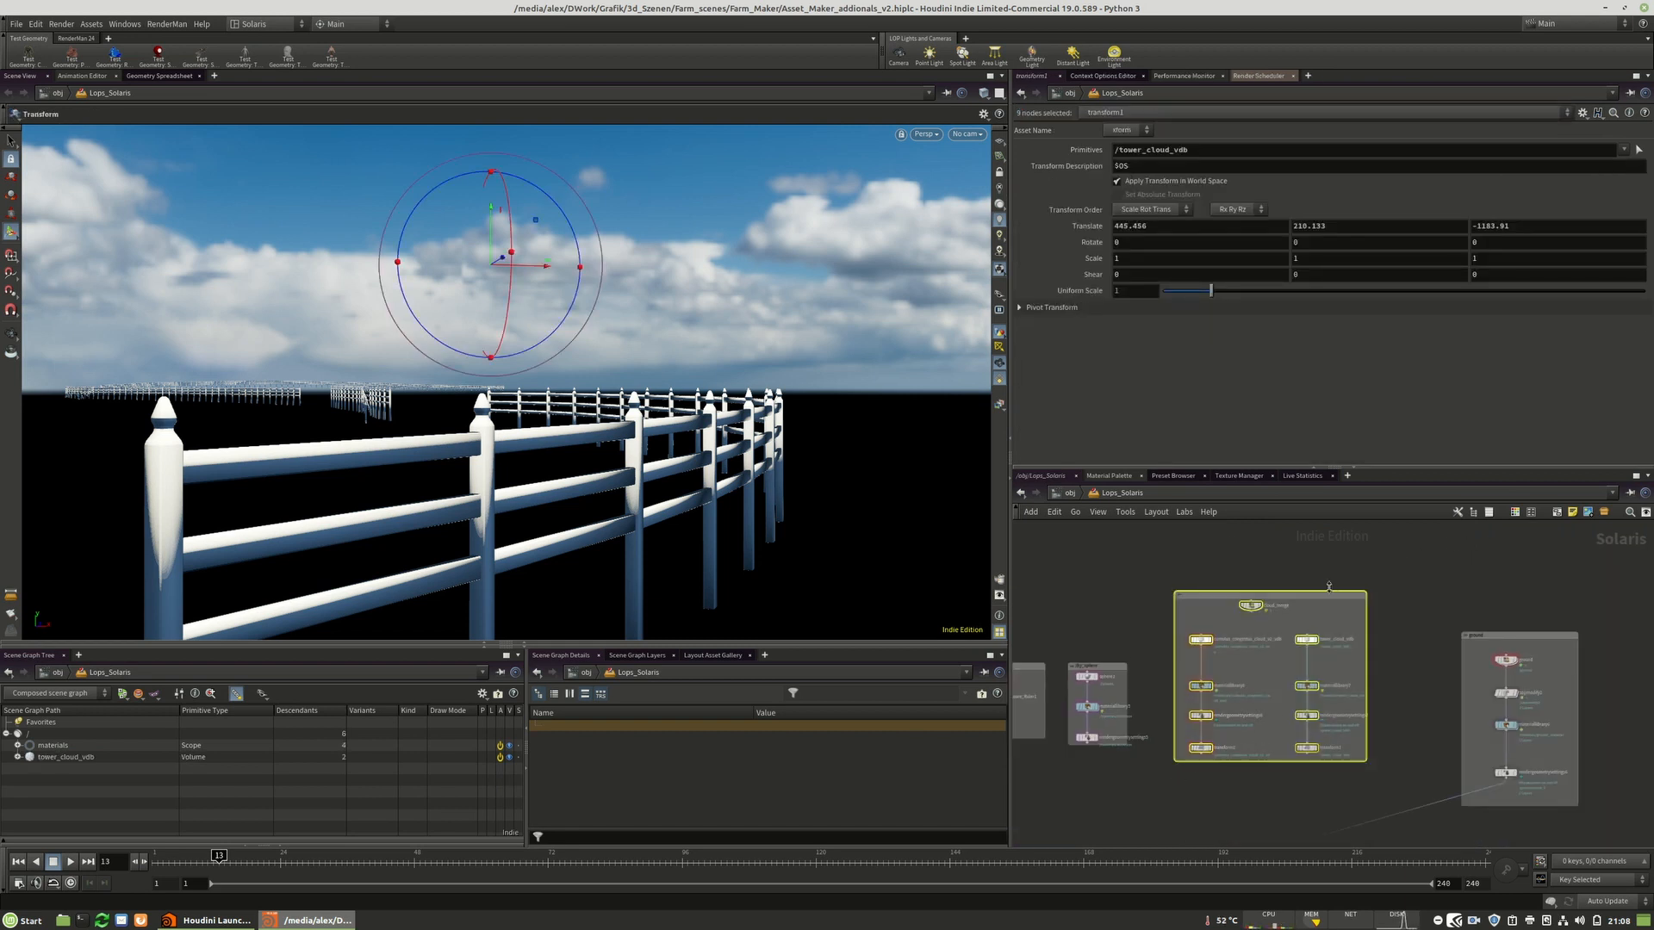
{"action": "left_click", "coordinate": [1162, 615]}
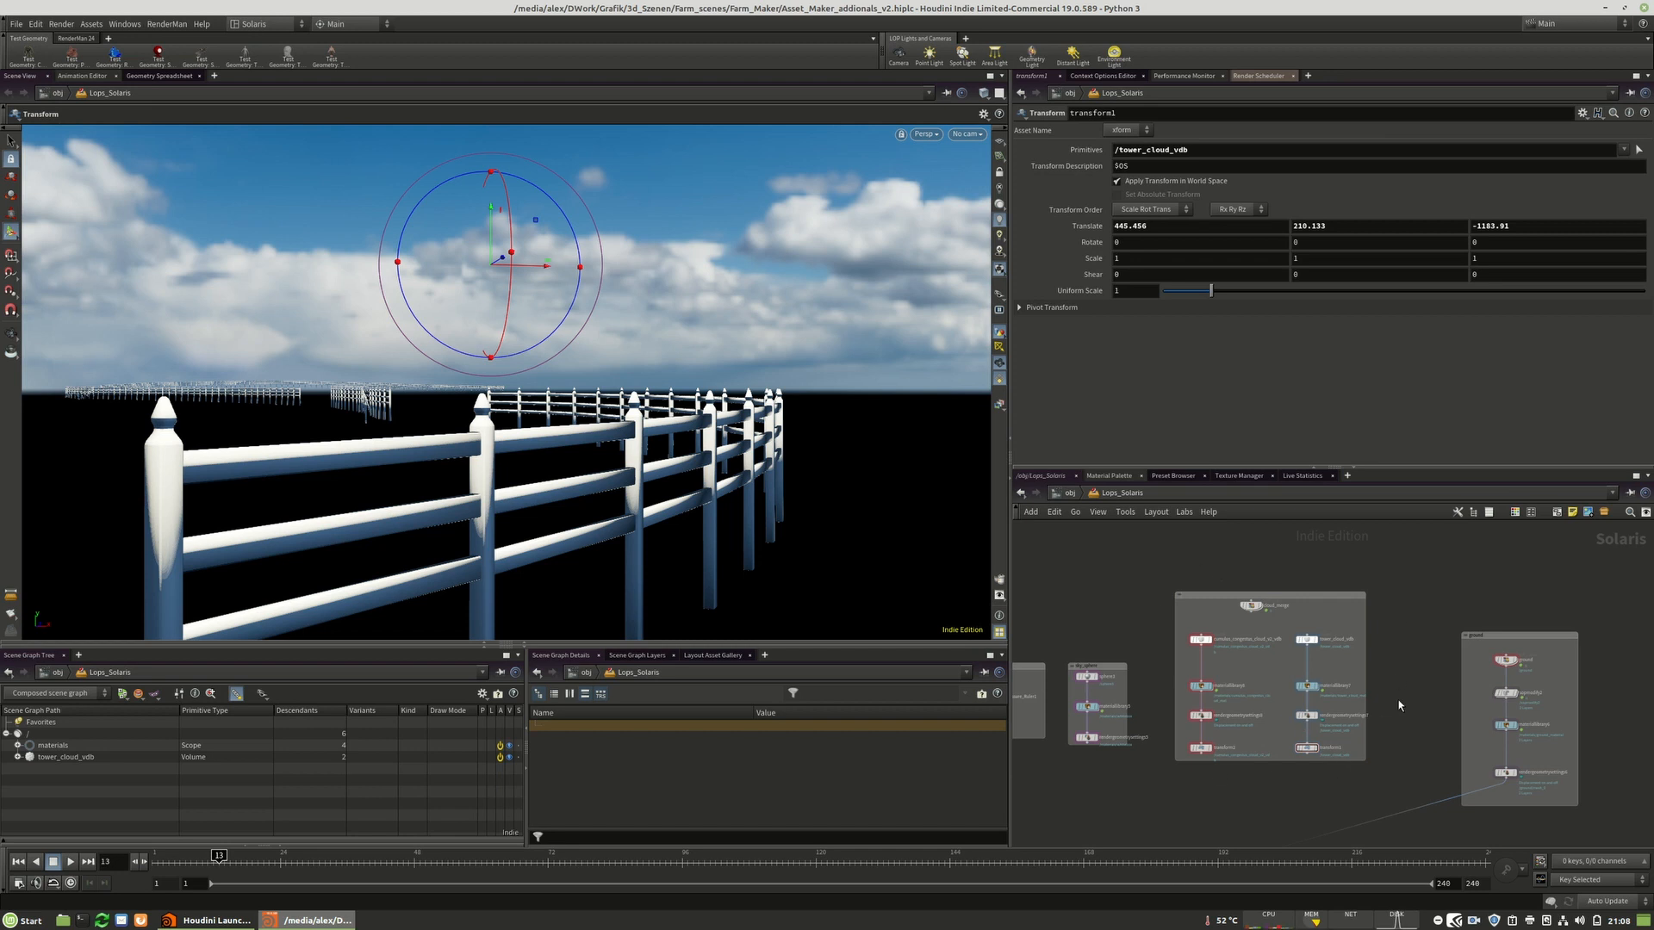
{"action": "middle_click_drag", "start_coordinate": [1433, 659], "coordinate": [1280, 623]}
{"action": "scroll", "coordinate": [1325, 607], "scroll_direction": "up", "scroll_amount": 3}
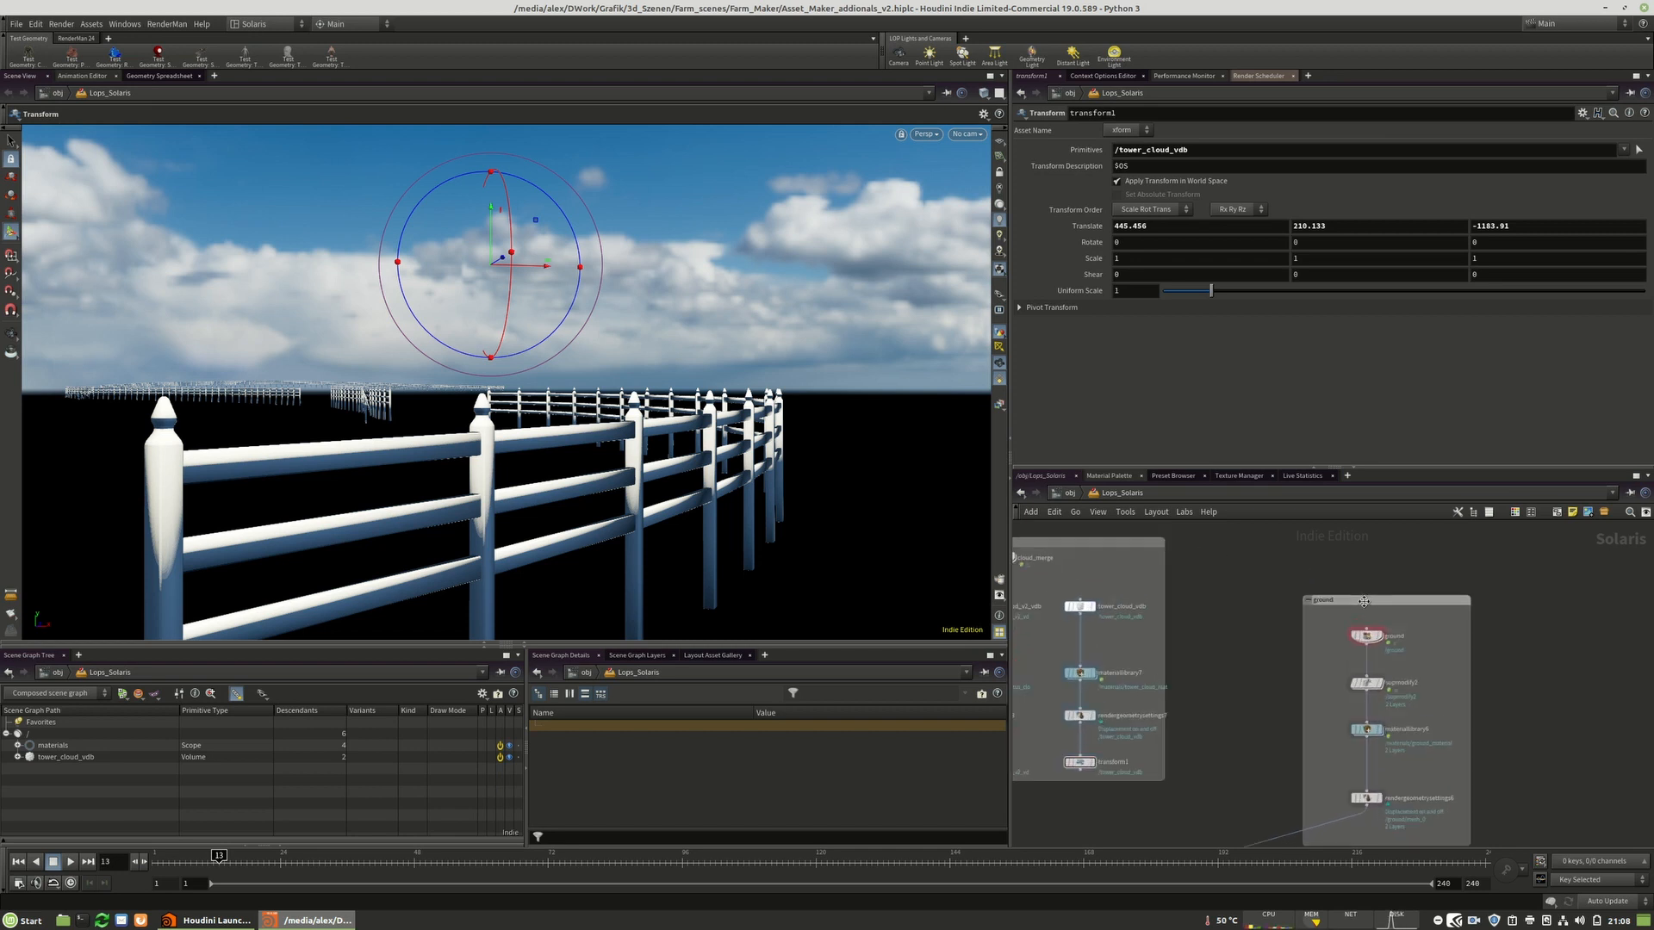
{"action": "scroll", "coordinate": [1619, 656], "scroll_direction": "down", "scroll_amount": 8}
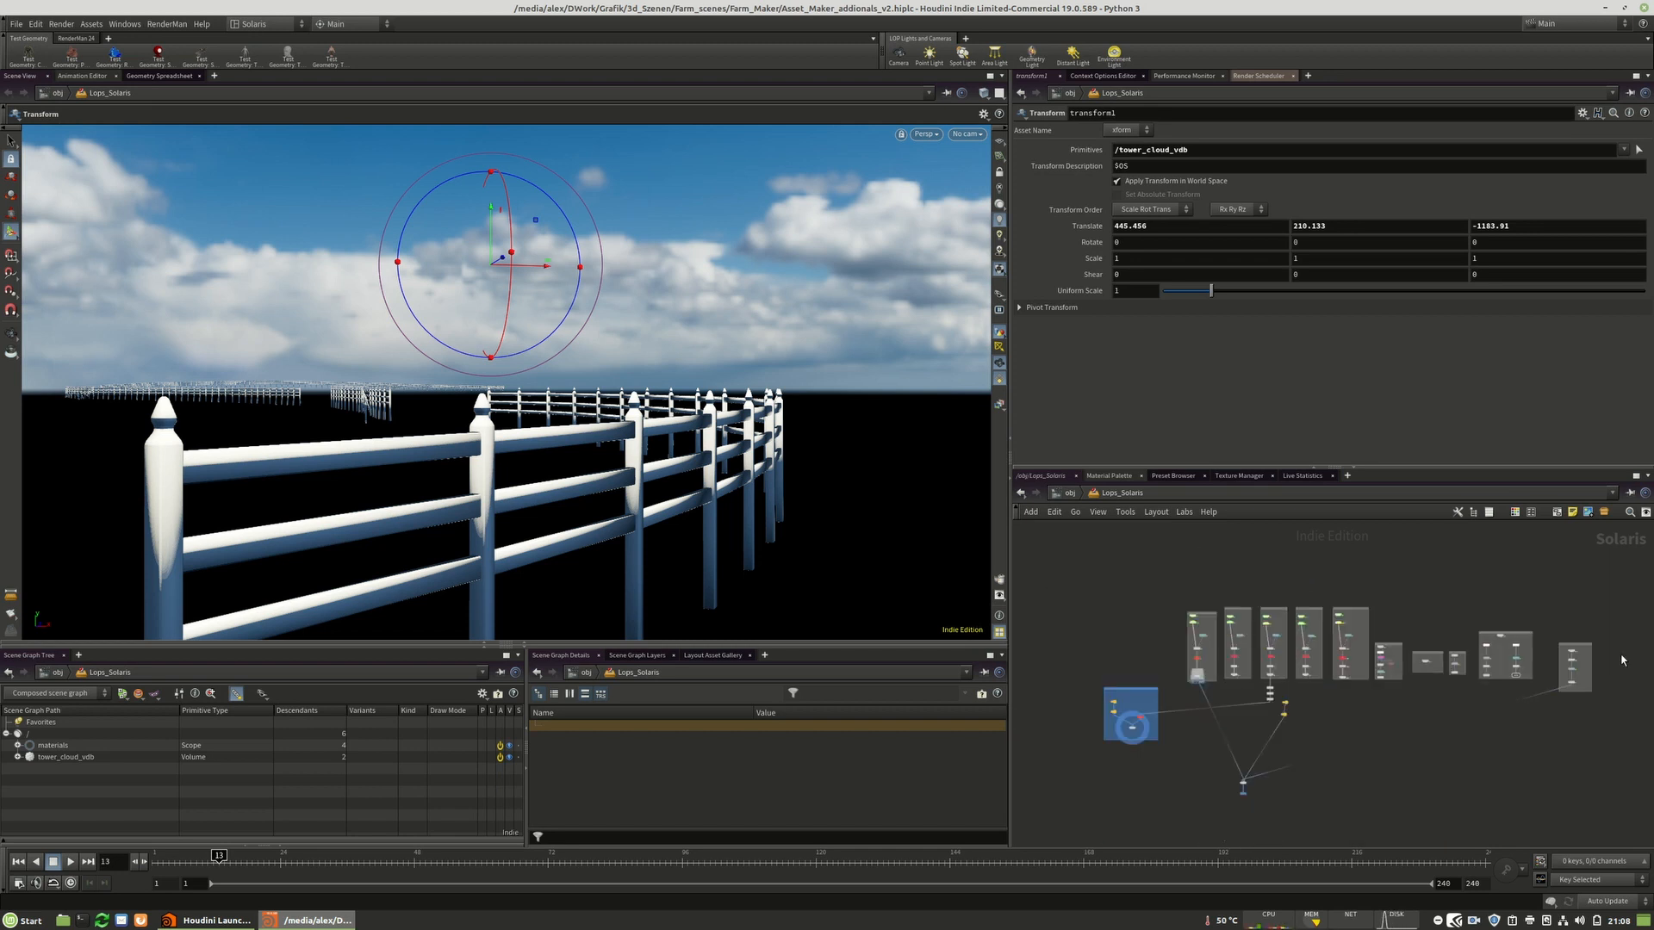
{"action": "scroll", "coordinate": [1322, 625], "scroll_direction": "up", "scroll_amount": 5}
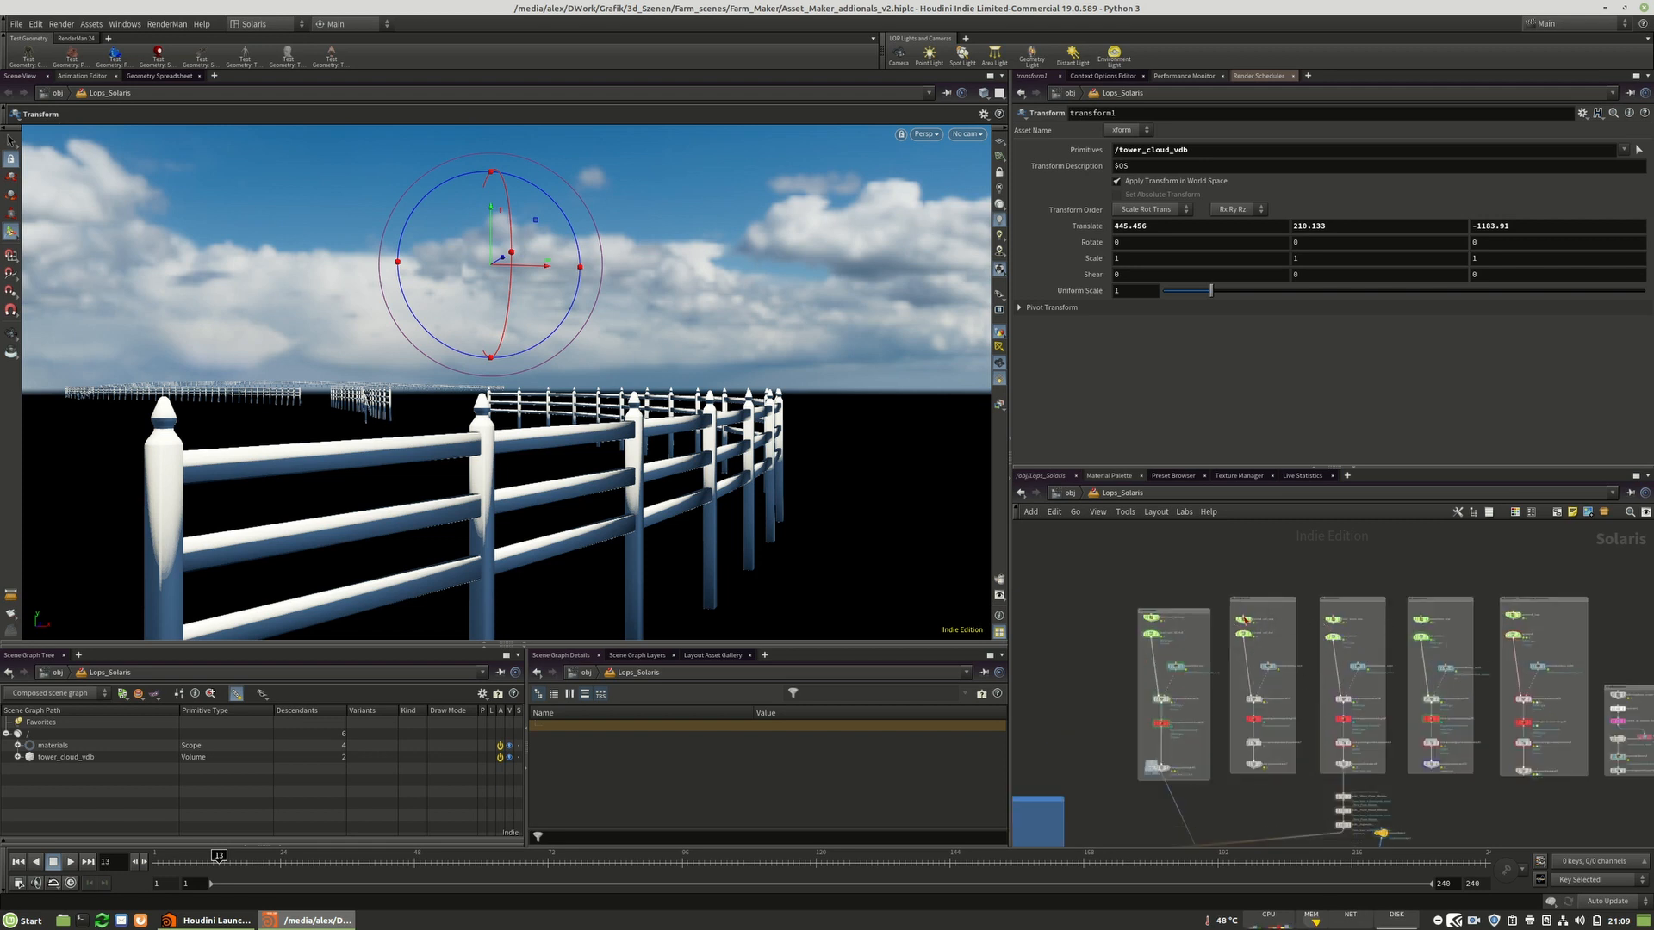
{"action": "scroll", "coordinate": [1228, 602], "scroll_direction": "up", "scroll_amount": 5}
{"action": "scroll", "coordinate": [1262, 565], "scroll_direction": "down", "scroll_amount": 6}
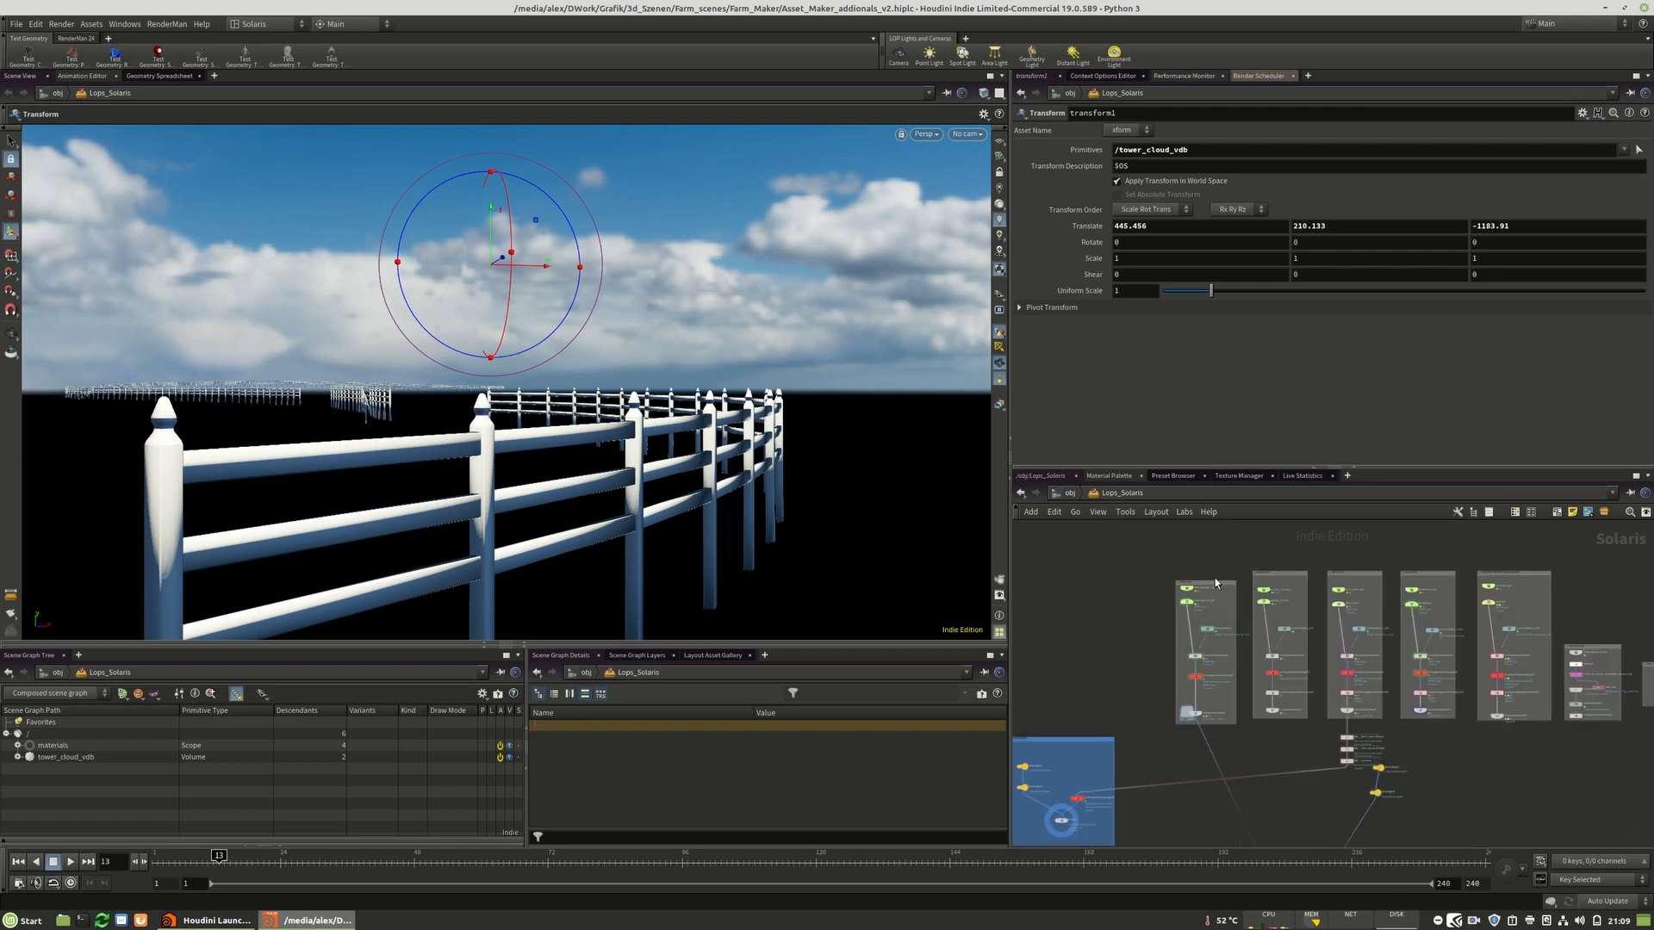
{"action": "scroll", "coordinate": [1148, 614], "scroll_direction": "down", "scroll_amount": 5}
{"action": "scroll", "coordinate": [1371, 631], "scroll_direction": "up", "scroll_amount": 9}
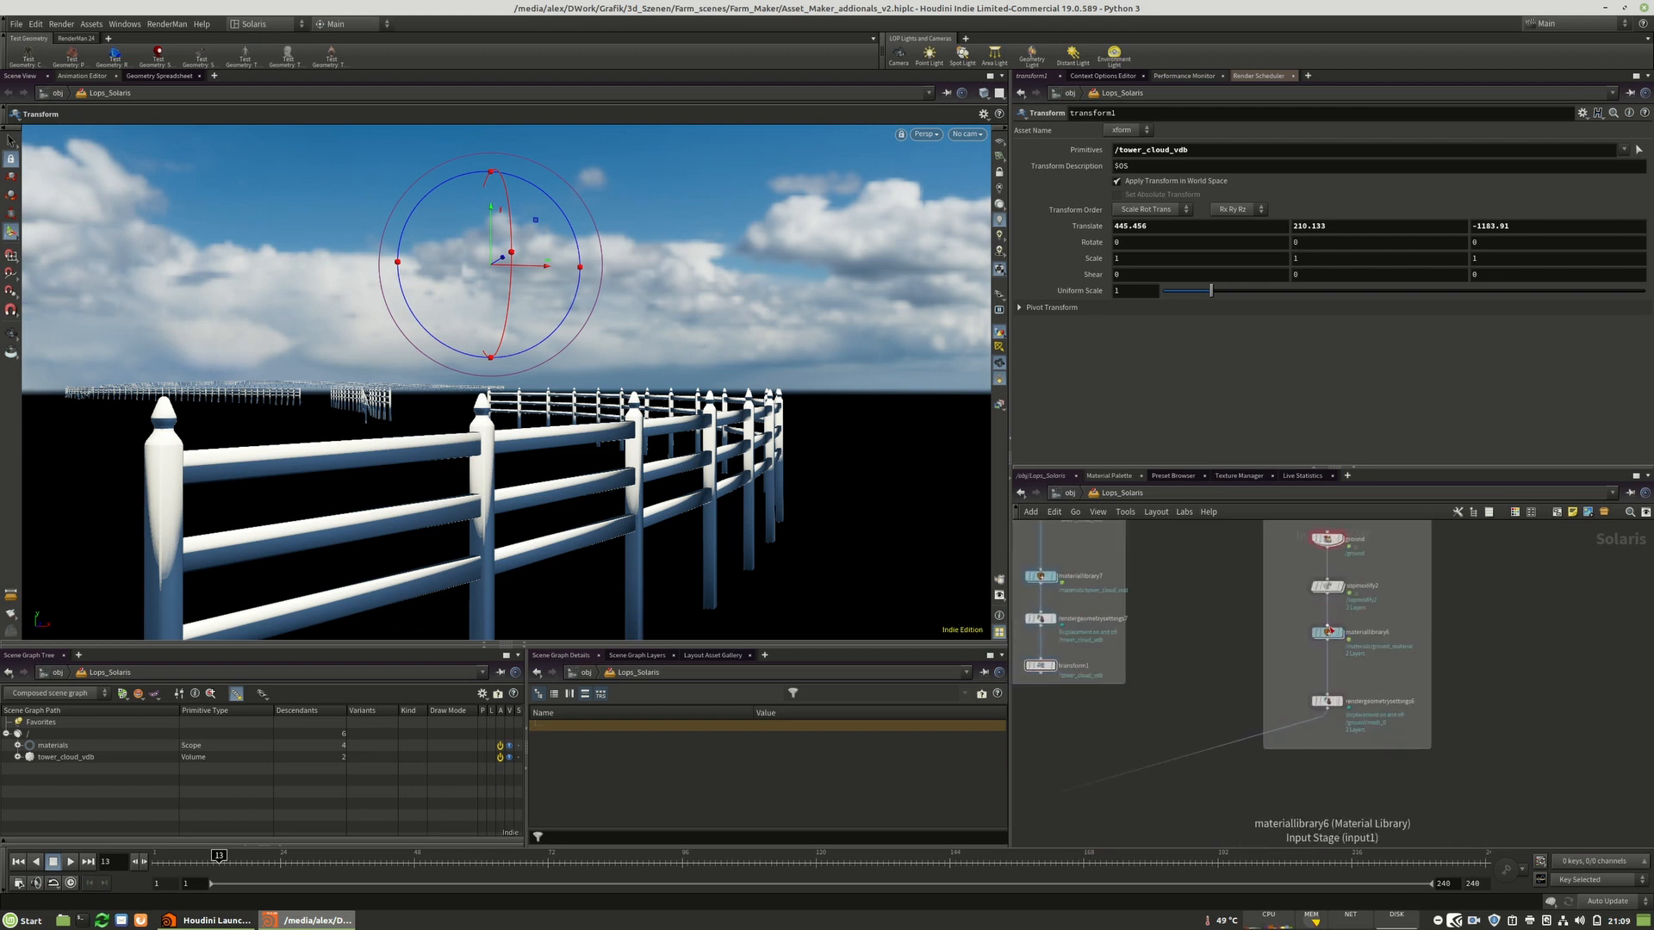
Inspect the ground_material shader network and its pxrhextilemanifold1 node.
{"action": "double_click", "coordinate": [1328, 634]}
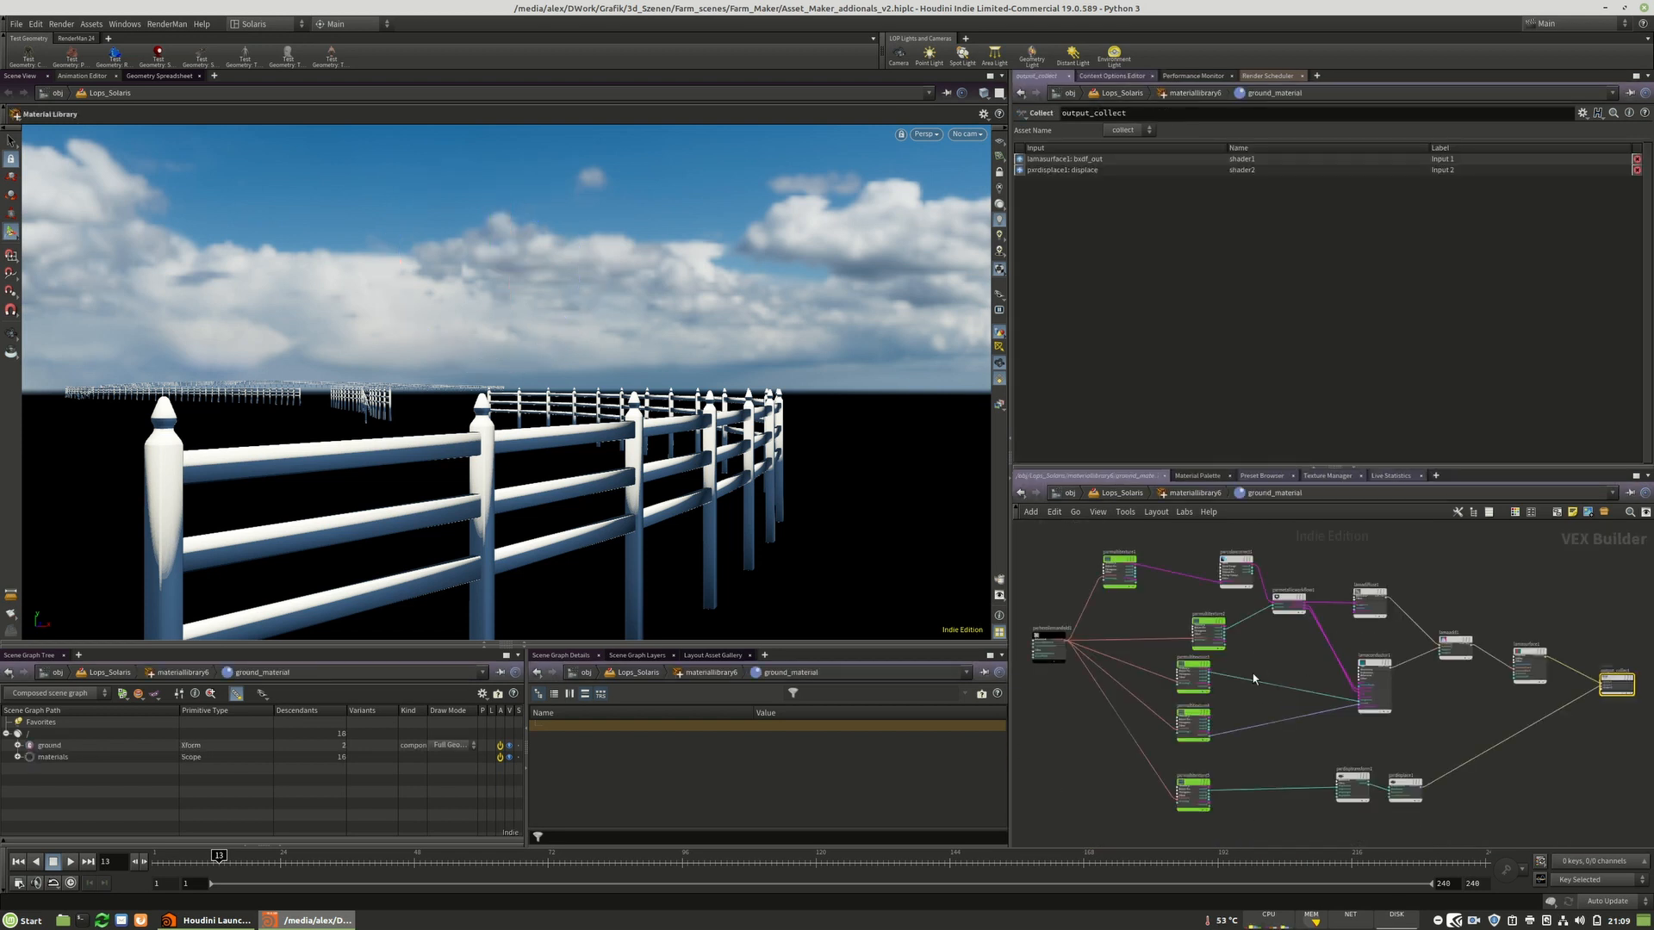
{"action": "scroll", "coordinate": [1206, 663], "scroll_direction": "up", "scroll_amount": 3}
{"action": "left_click", "coordinate": [1087, 676]}
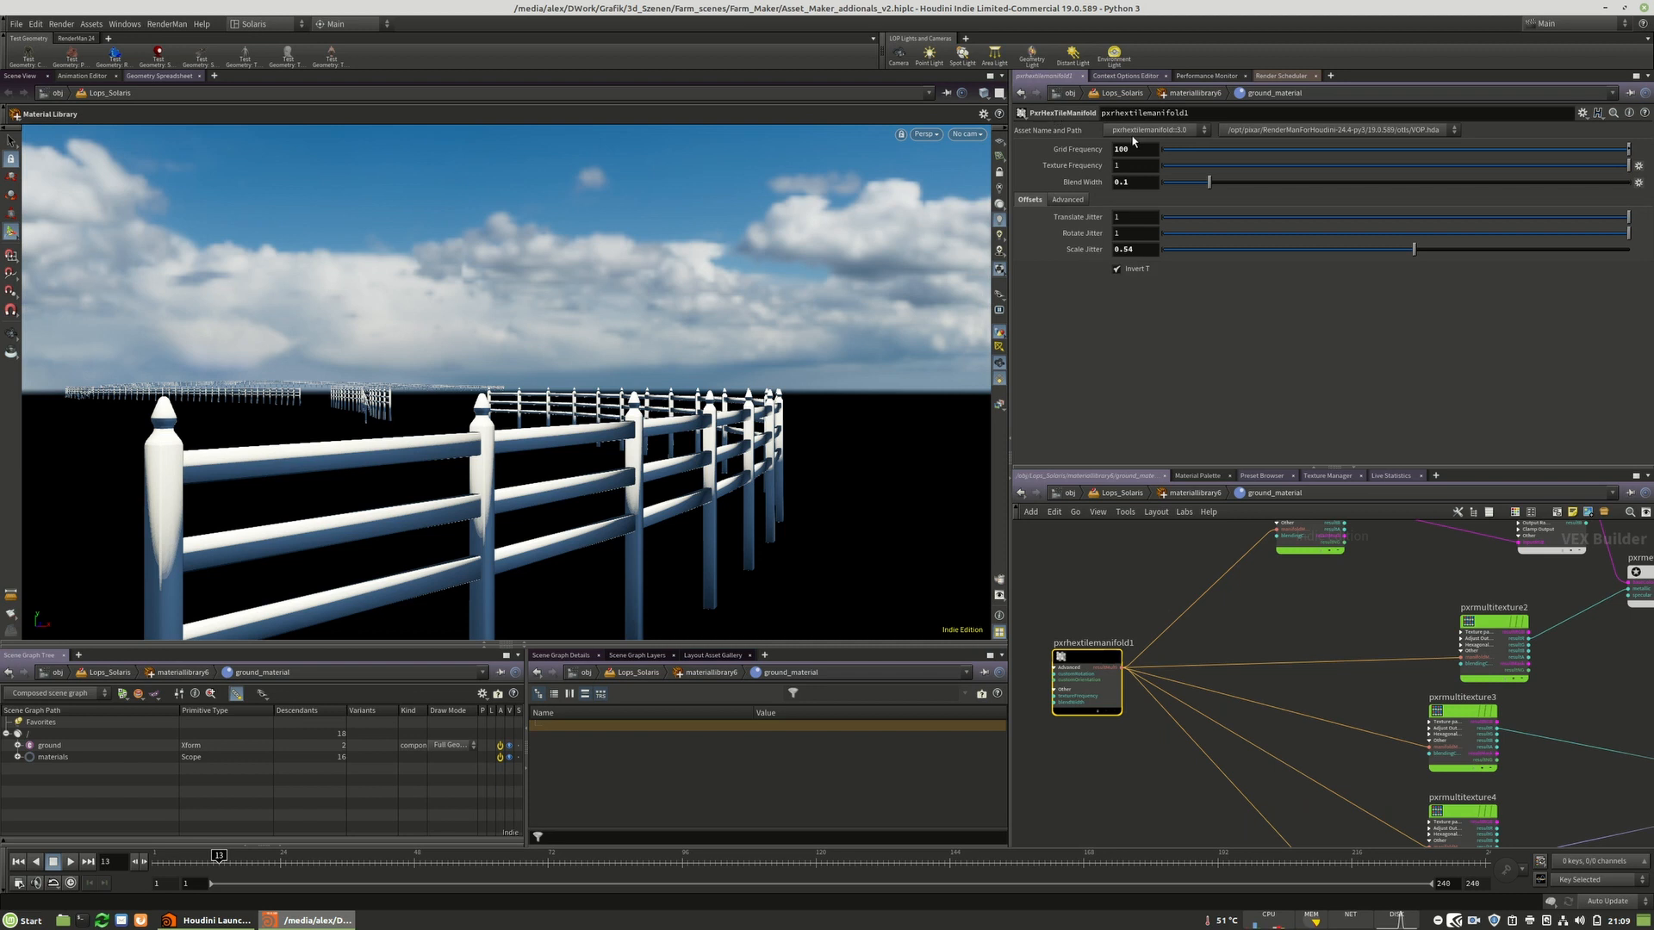
{"action": "scroll", "coordinate": [1083, 741], "scroll_direction": "down", "scroll_amount": 3}
{"action": "left_click_drag", "start_coordinate": [1337, 676], "coordinate": [1232, 666]}
{"action": "left_click_drag", "start_coordinate": [1282, 722], "coordinate": [1202, 719]}
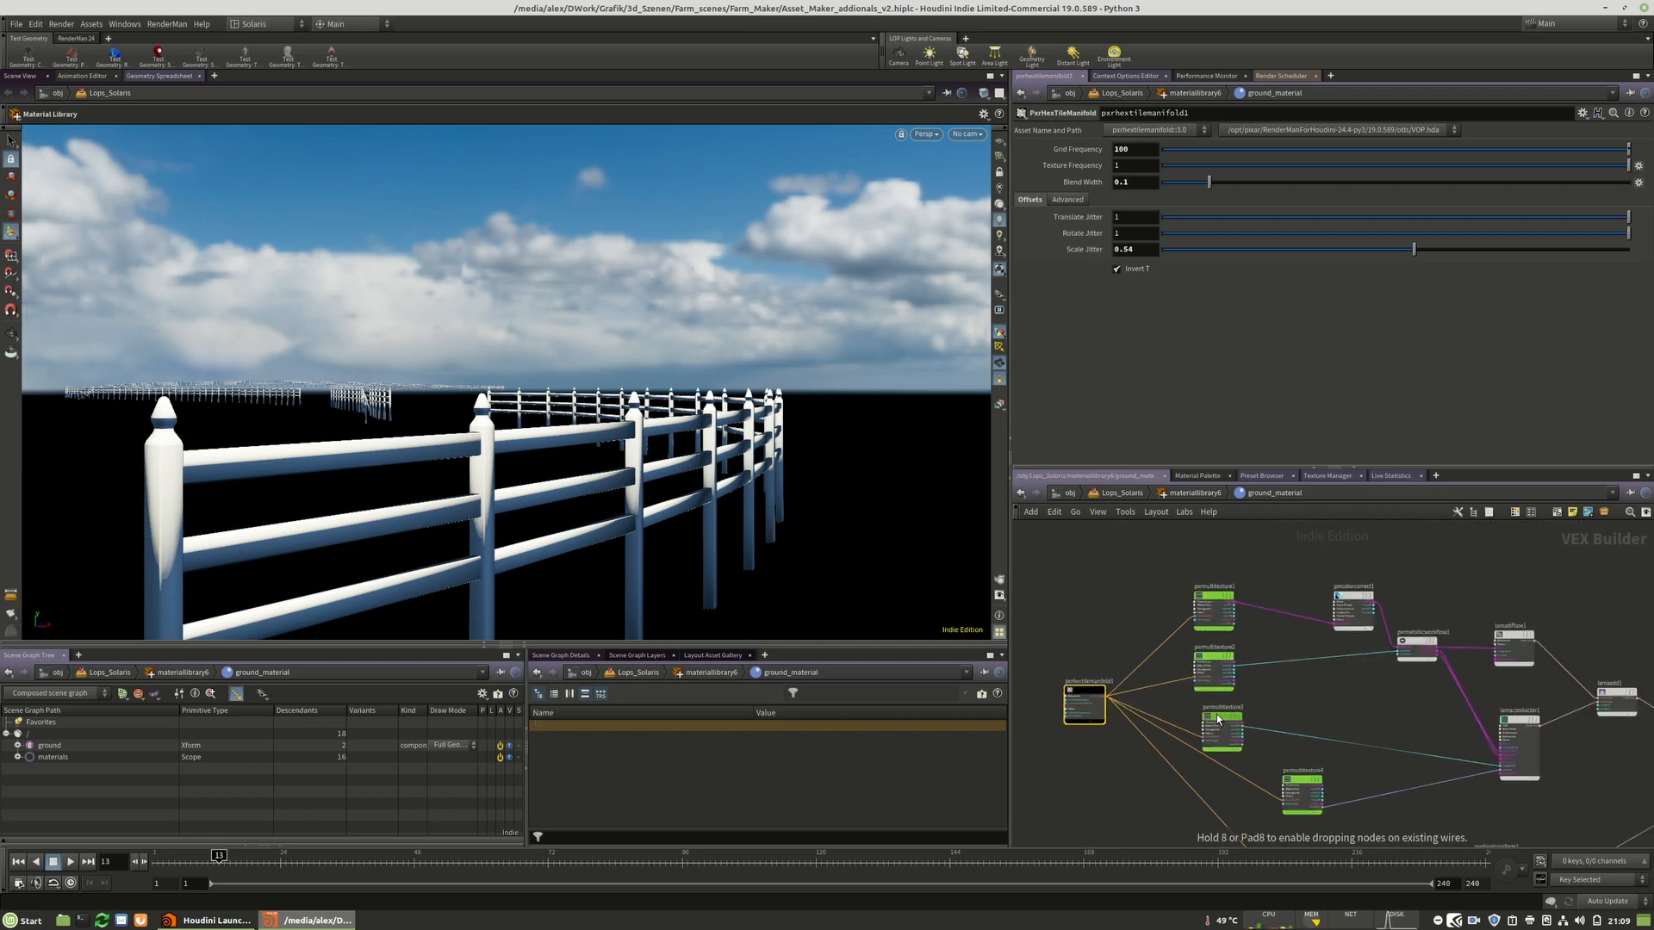
Examine the ground_material network's texture nodes, including the filename path of pxrmultitexture3.
{"action": "left_click_drag", "start_coordinate": [1326, 773], "coordinate": [1260, 774]}
{"action": "middle_click_drag", "start_coordinate": [1318, 786], "coordinate": [1310, 597]}
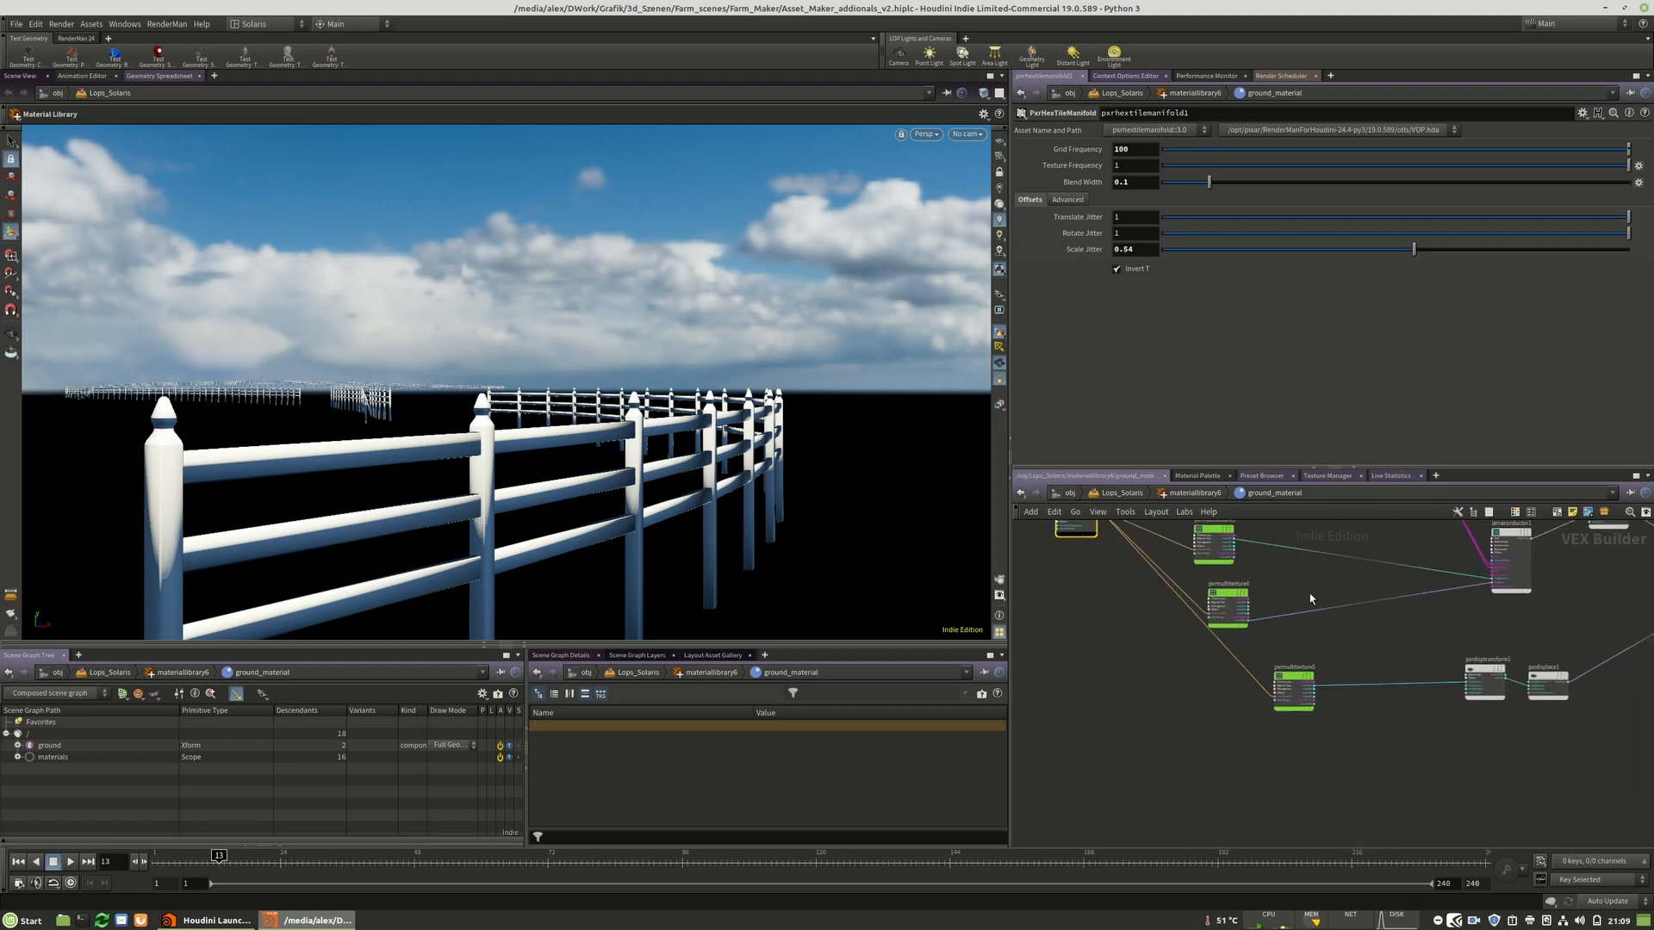
{"action": "left_click_drag", "start_coordinate": [1297, 683], "coordinate": [1219, 683]}
{"action": "middle_click_drag", "start_coordinate": [1283, 635], "coordinate": [973, 791]}
{"action": "scroll", "coordinate": [1295, 729], "scroll_direction": "down", "scroll_amount": 1}
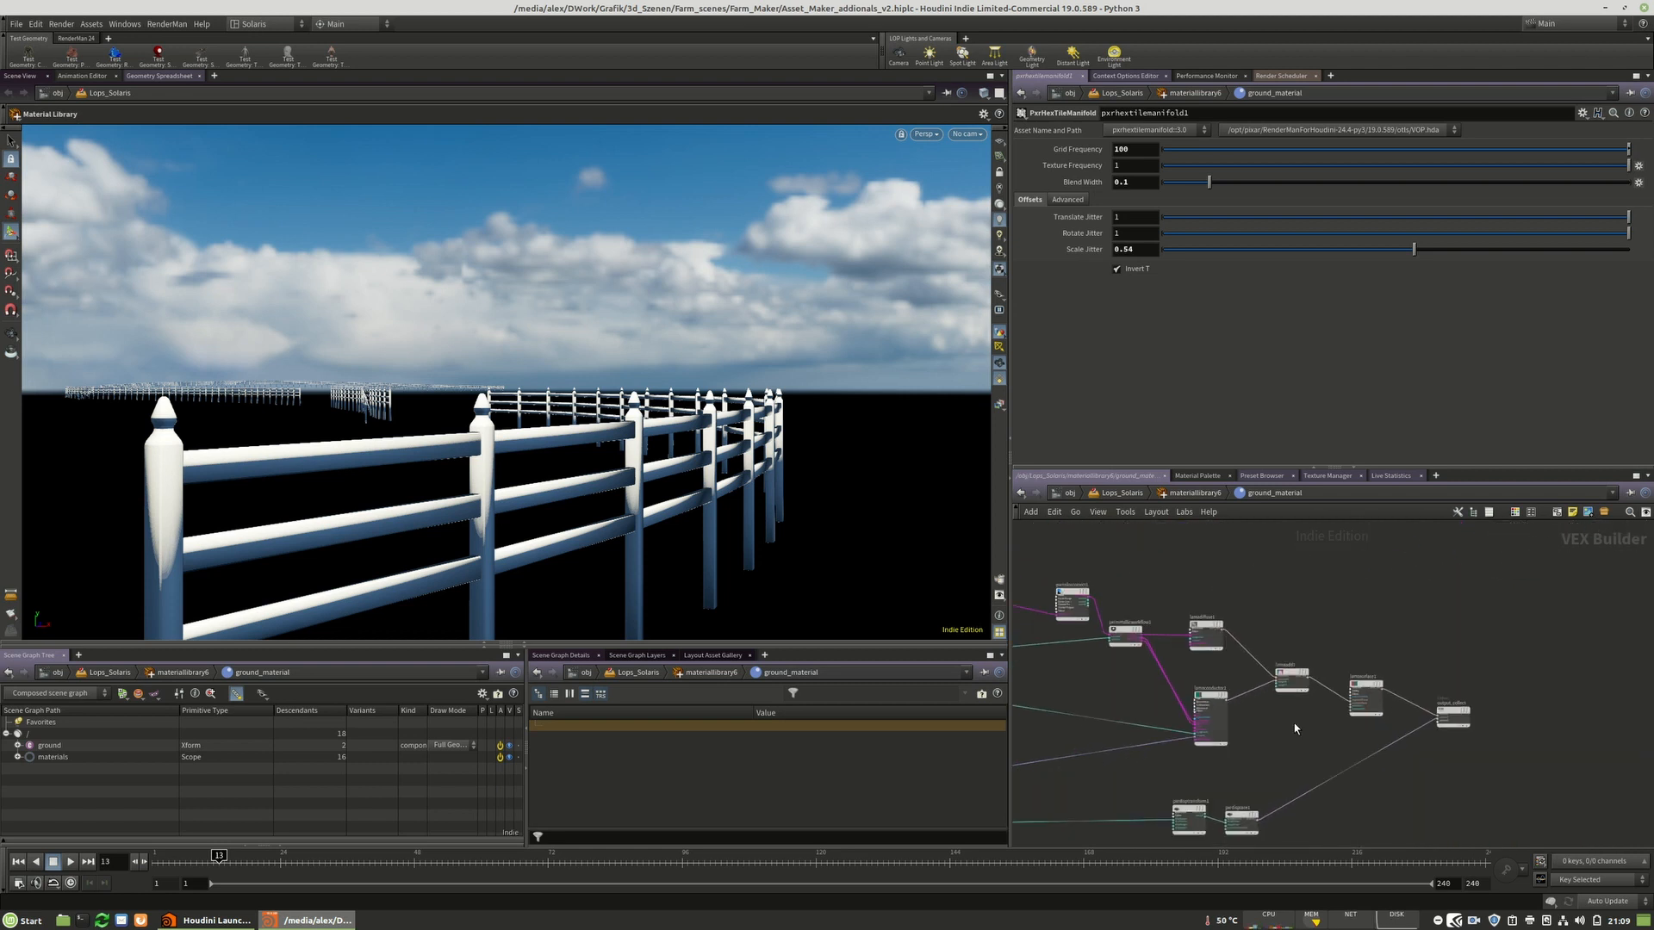
{"action": "left_click_drag", "start_coordinate": [1032, 553], "coordinate": [1554, 846]}
{"action": "middle_click_drag", "start_coordinate": [1343, 776], "coordinate": [1568, 689]}
{"action": "scroll", "coordinate": [1206, 724], "scroll_direction": "up", "scroll_amount": 5}
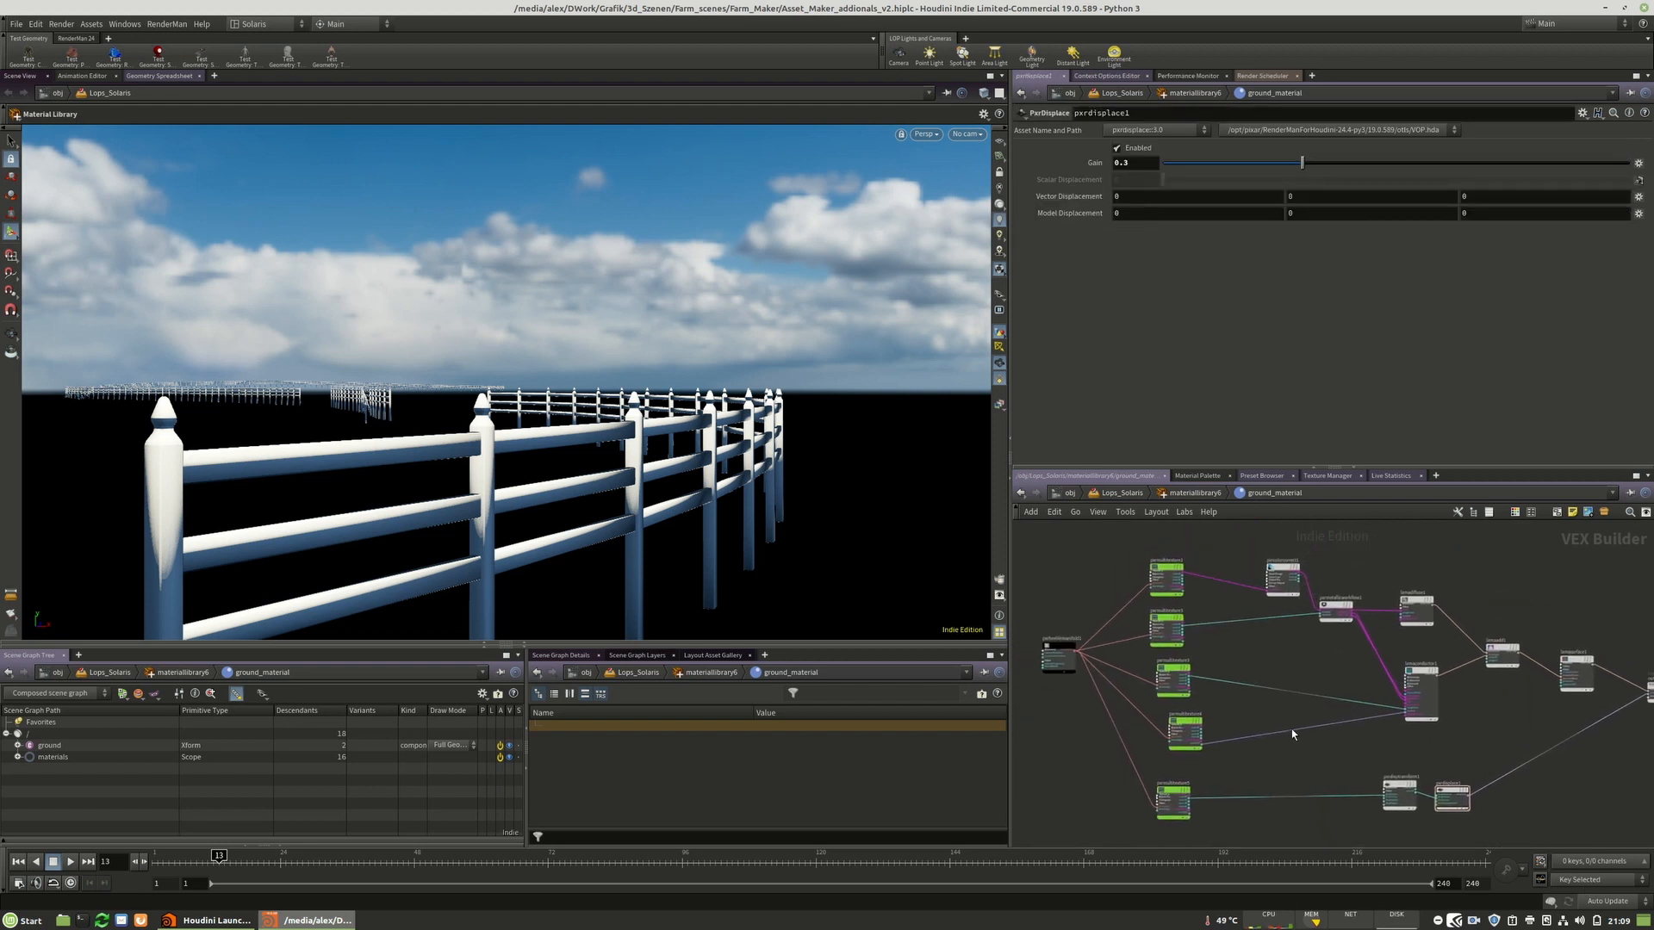
{"action": "left_click", "coordinate": [1183, 723]}
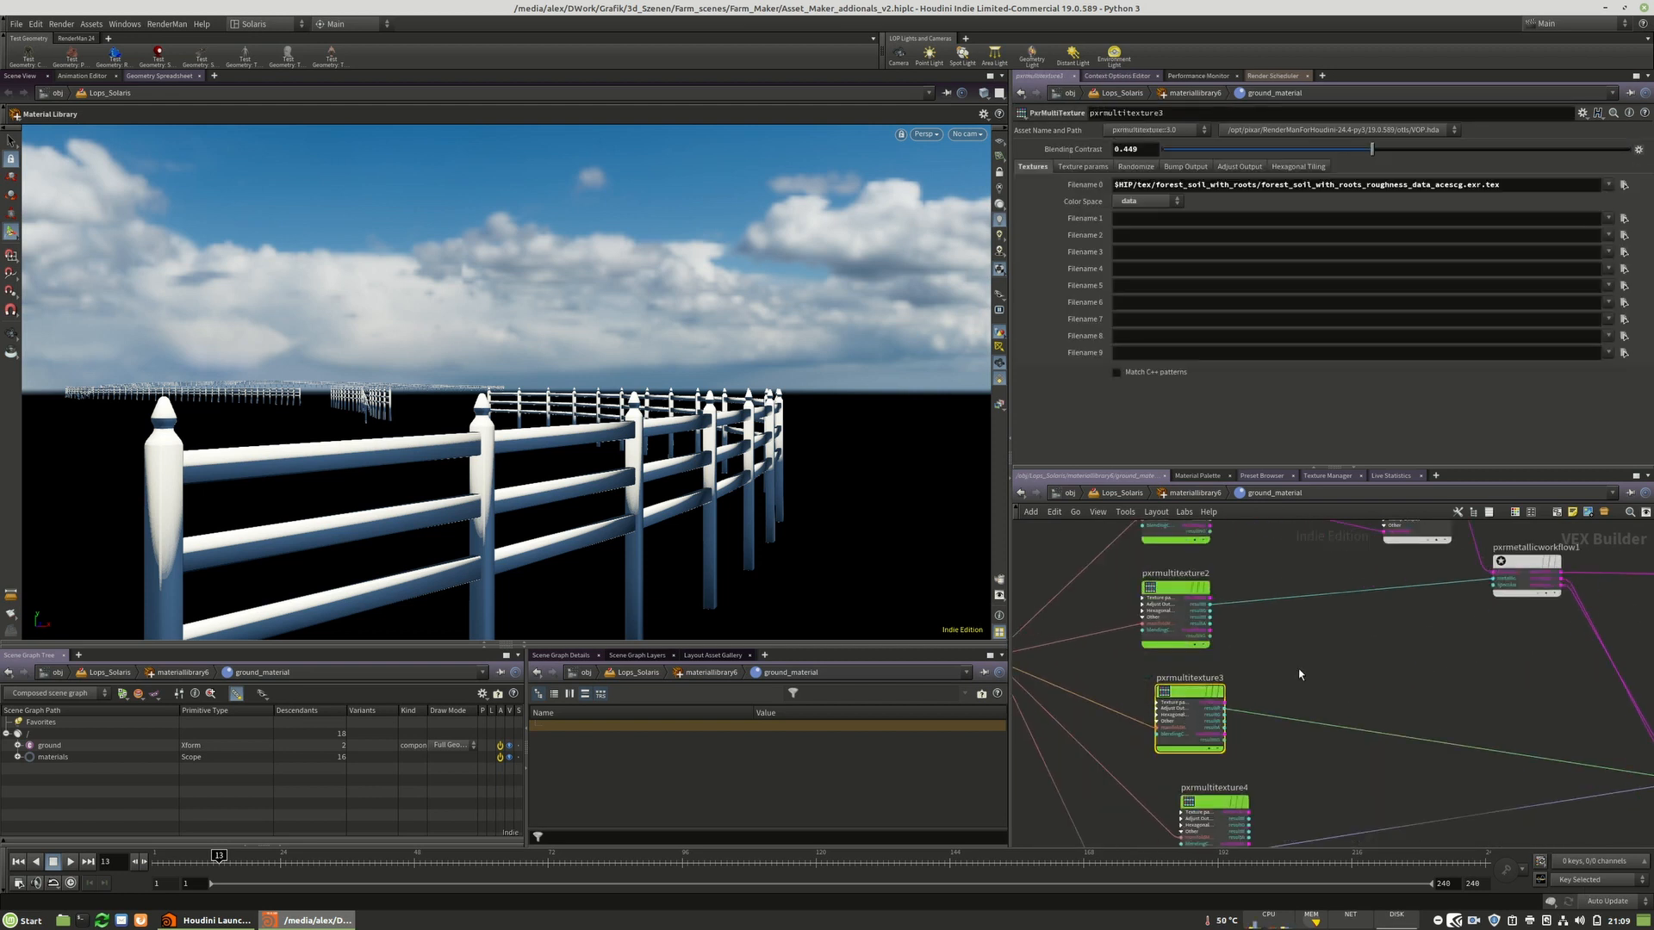
{"action": "middle_click_drag", "start_coordinate": [1170, 588], "coordinate": [1139, 683]}
{"action": "left_click_drag", "start_coordinate": [1138, 684], "coordinate": [1164, 676]}
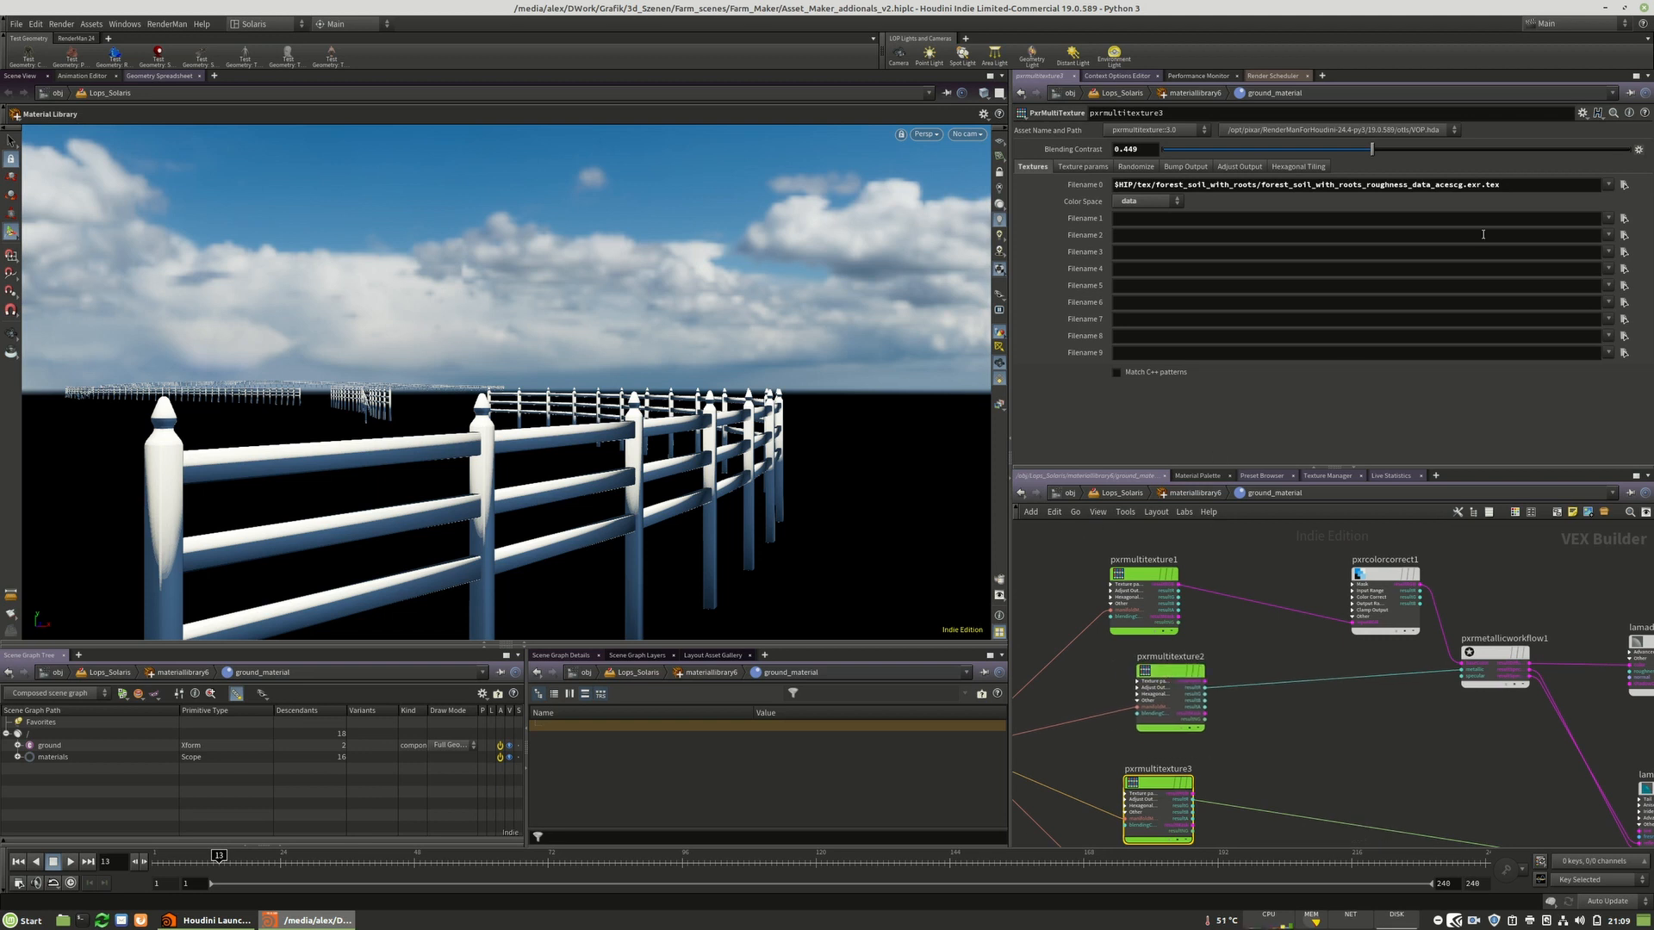
{"action": "left_click_drag", "start_coordinate": [1519, 182], "coordinate": [1112, 183]}
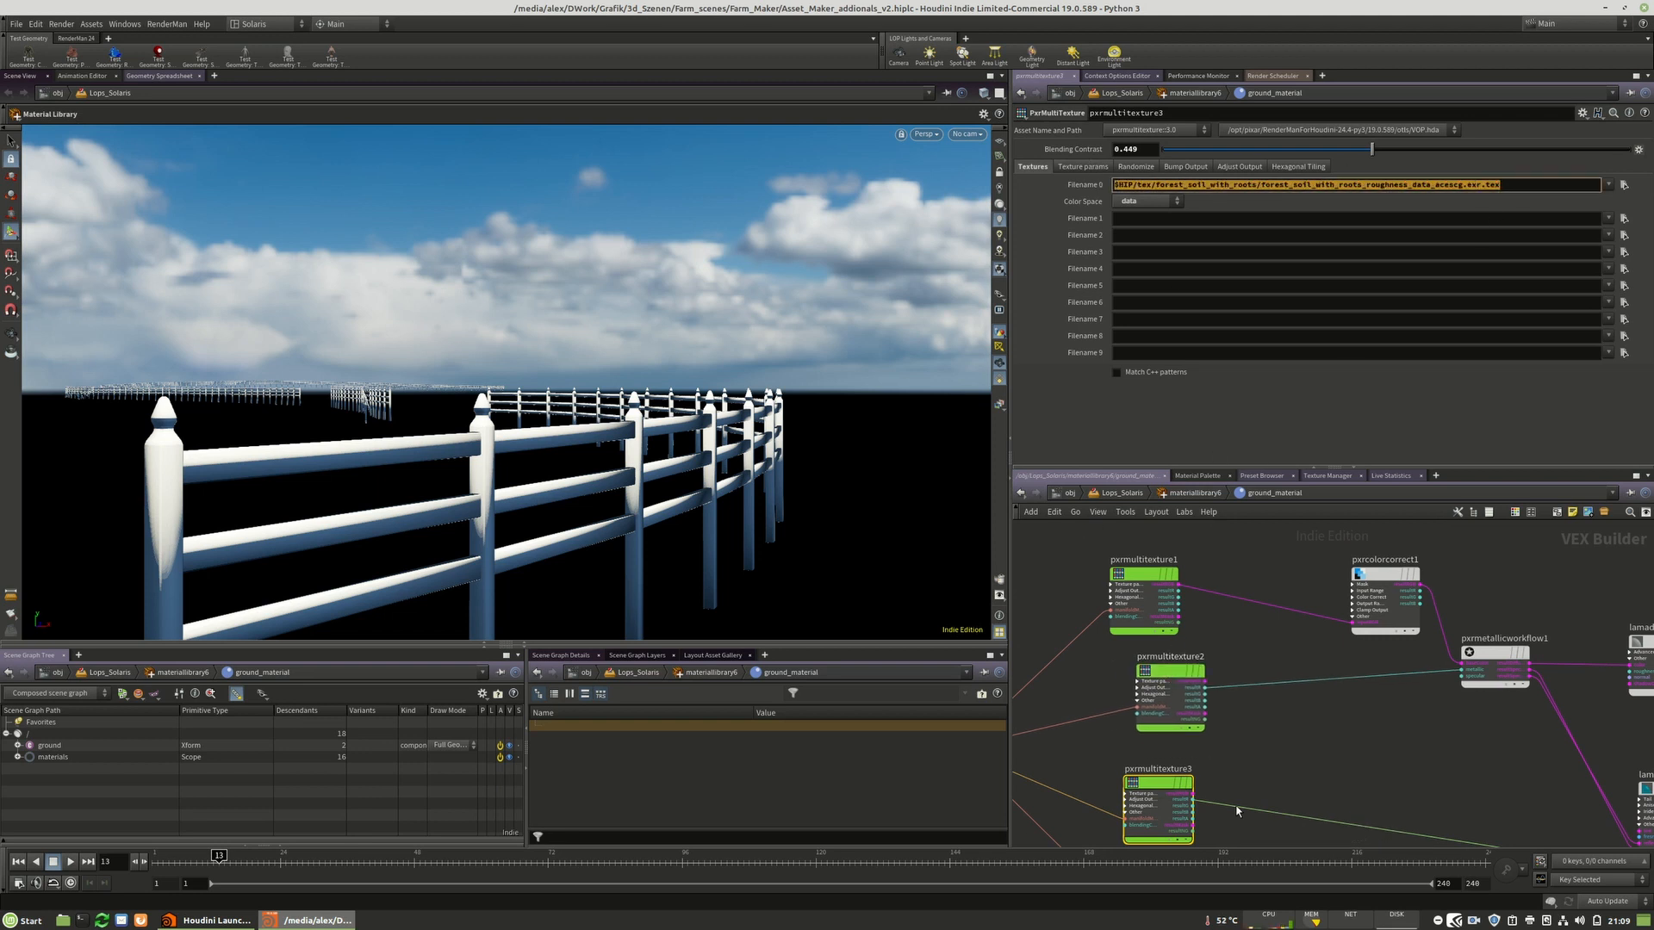
{"action": "left_click", "coordinate": [1279, 769]}
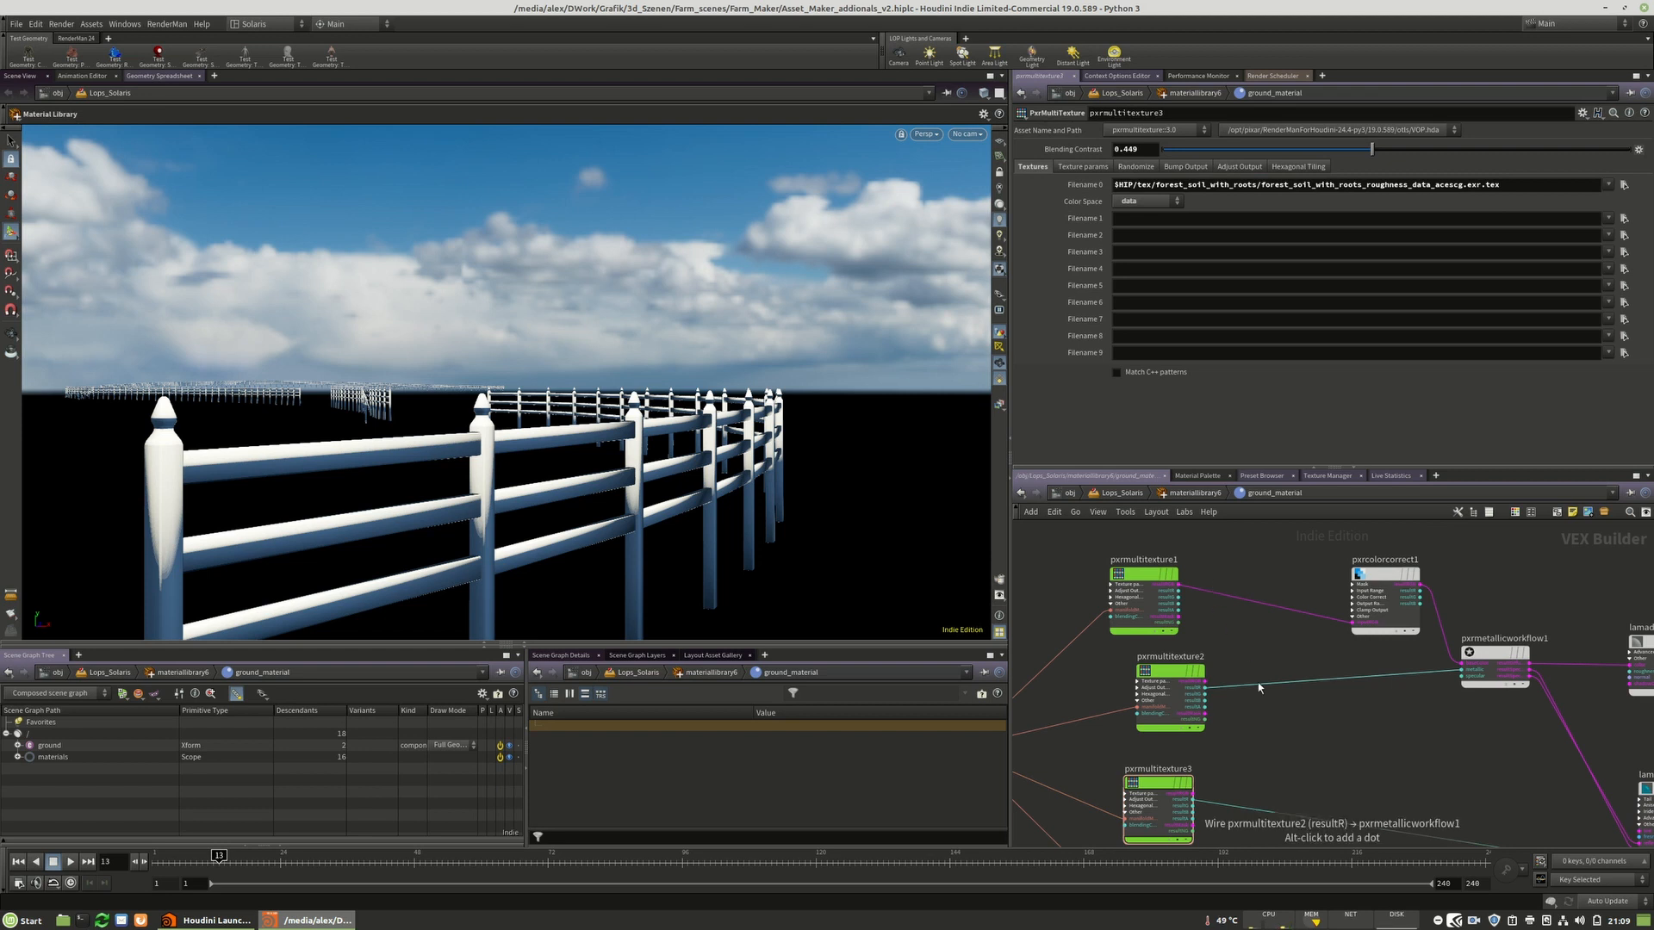
Return to the Solaris level and browse the asset network boxes.
{"action": "key", "text": "u"}
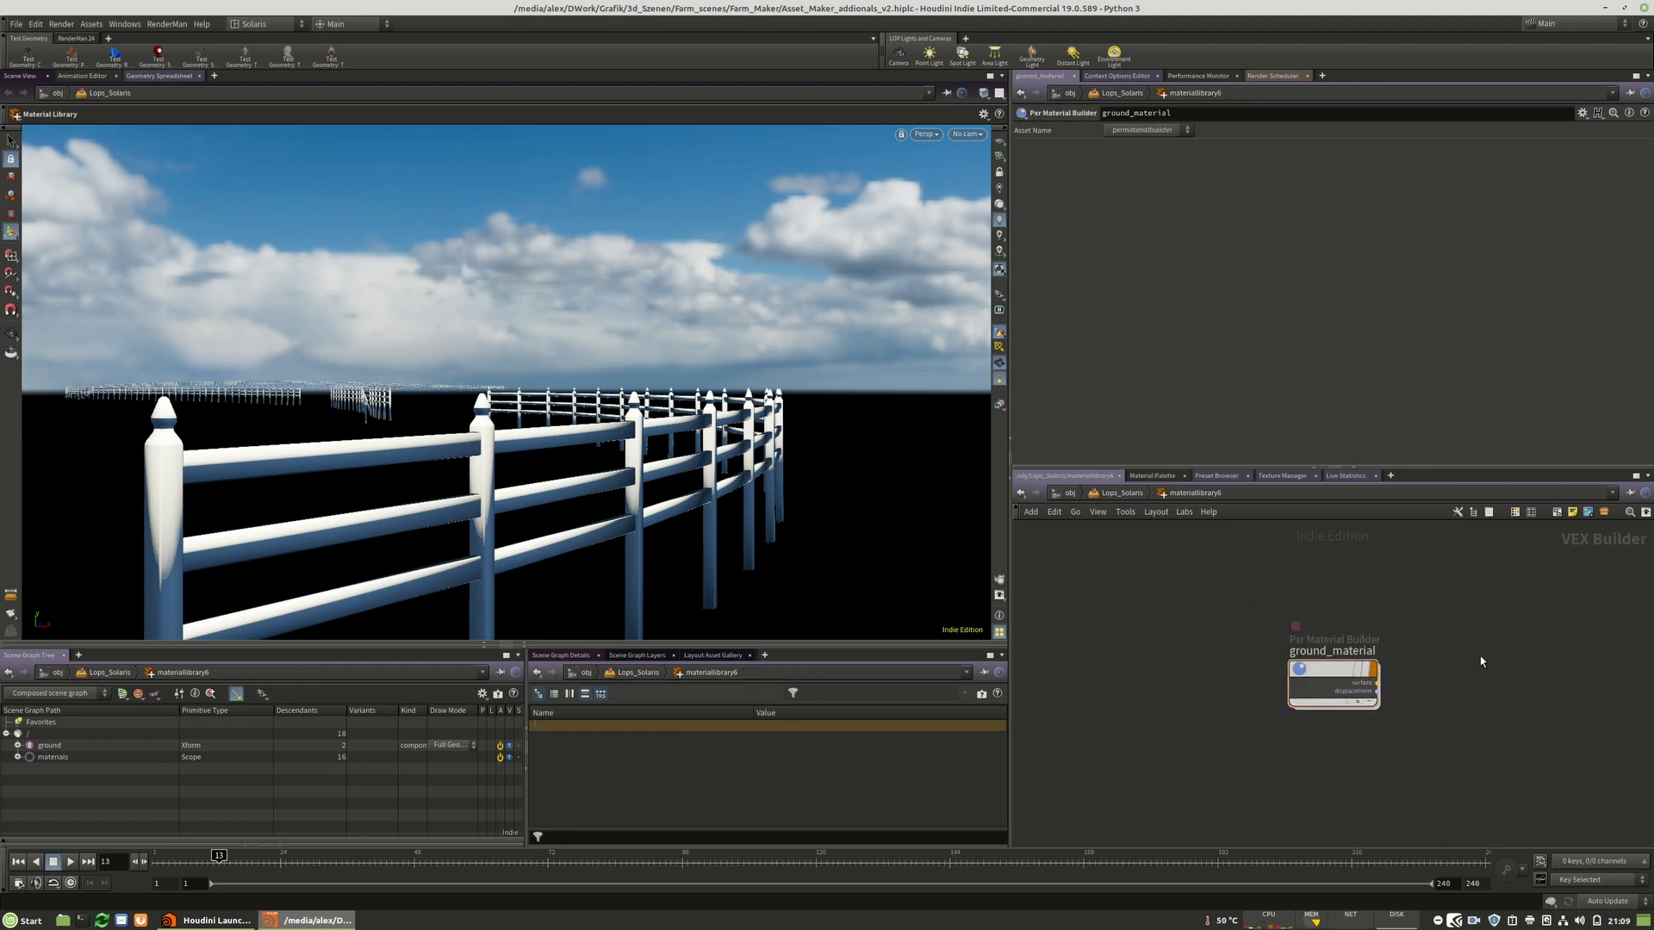
{"action": "key", "text": "u"}
{"action": "middle_click_drag", "start_coordinate": [1147, 746], "coordinate": [1493, 767]}
{"action": "scroll", "coordinate": [1239, 545], "scroll_direction": "up", "scroll_amount": 7}
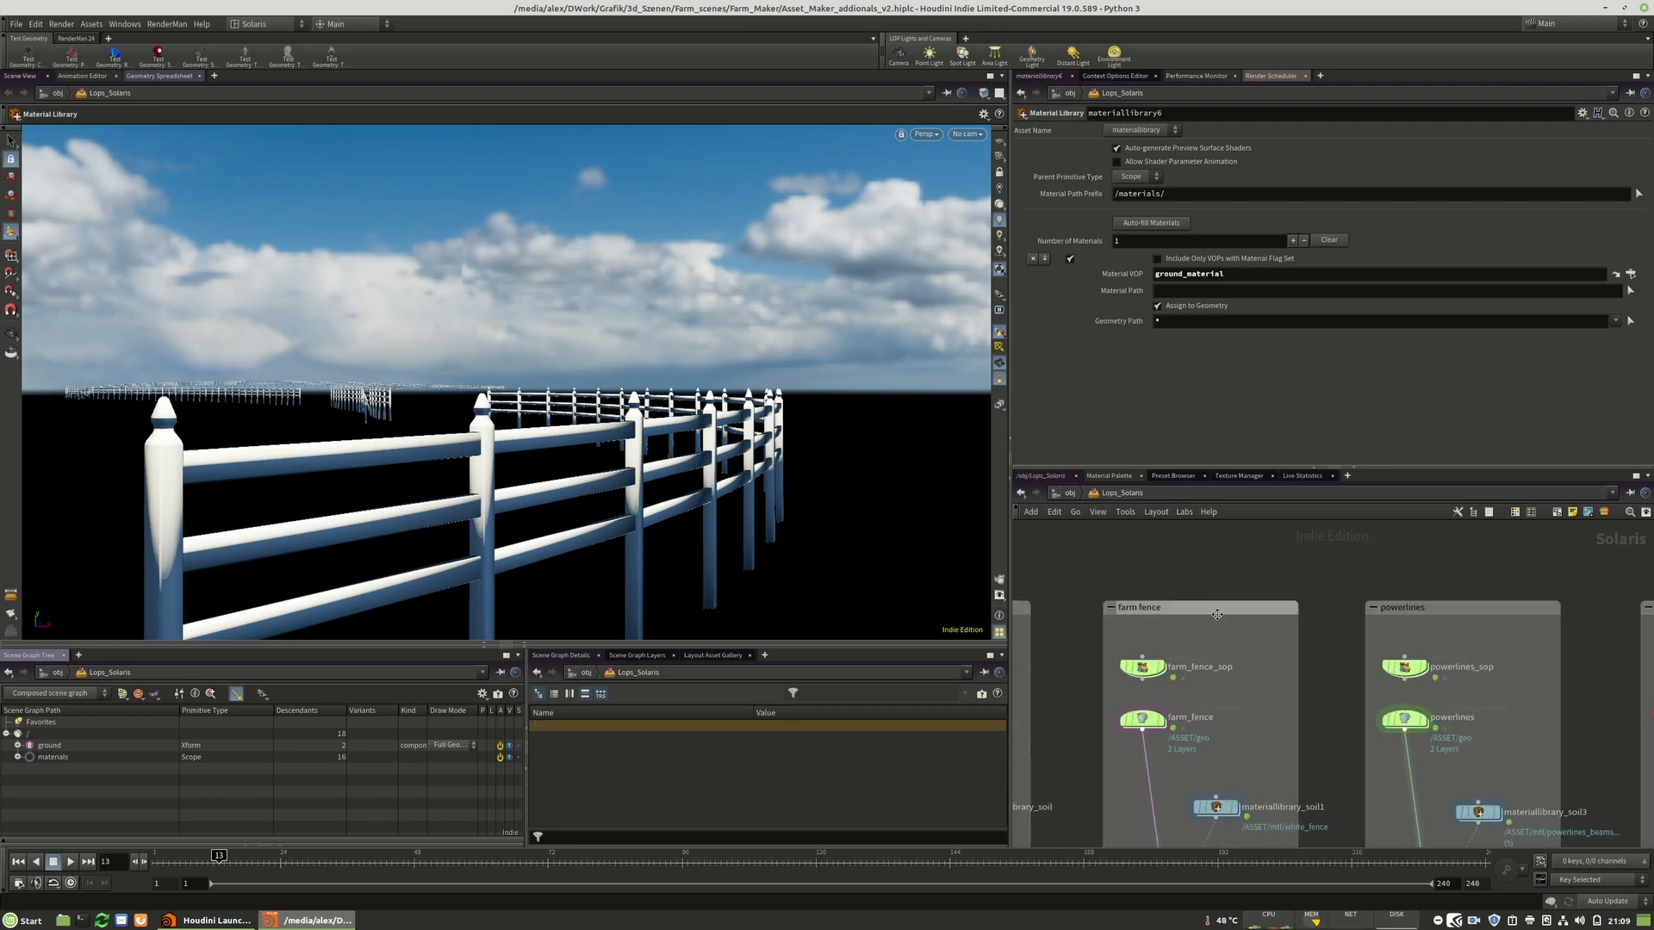
{"action": "scroll", "coordinate": [1392, 560], "scroll_direction": "down", "scroll_amount": 6}
{"action": "scroll", "coordinate": [1227, 591], "scroll_direction": "up", "scroll_amount": 6}
{"action": "scroll", "coordinate": [1314, 538], "scroll_direction": "down", "scroll_amount": 5}
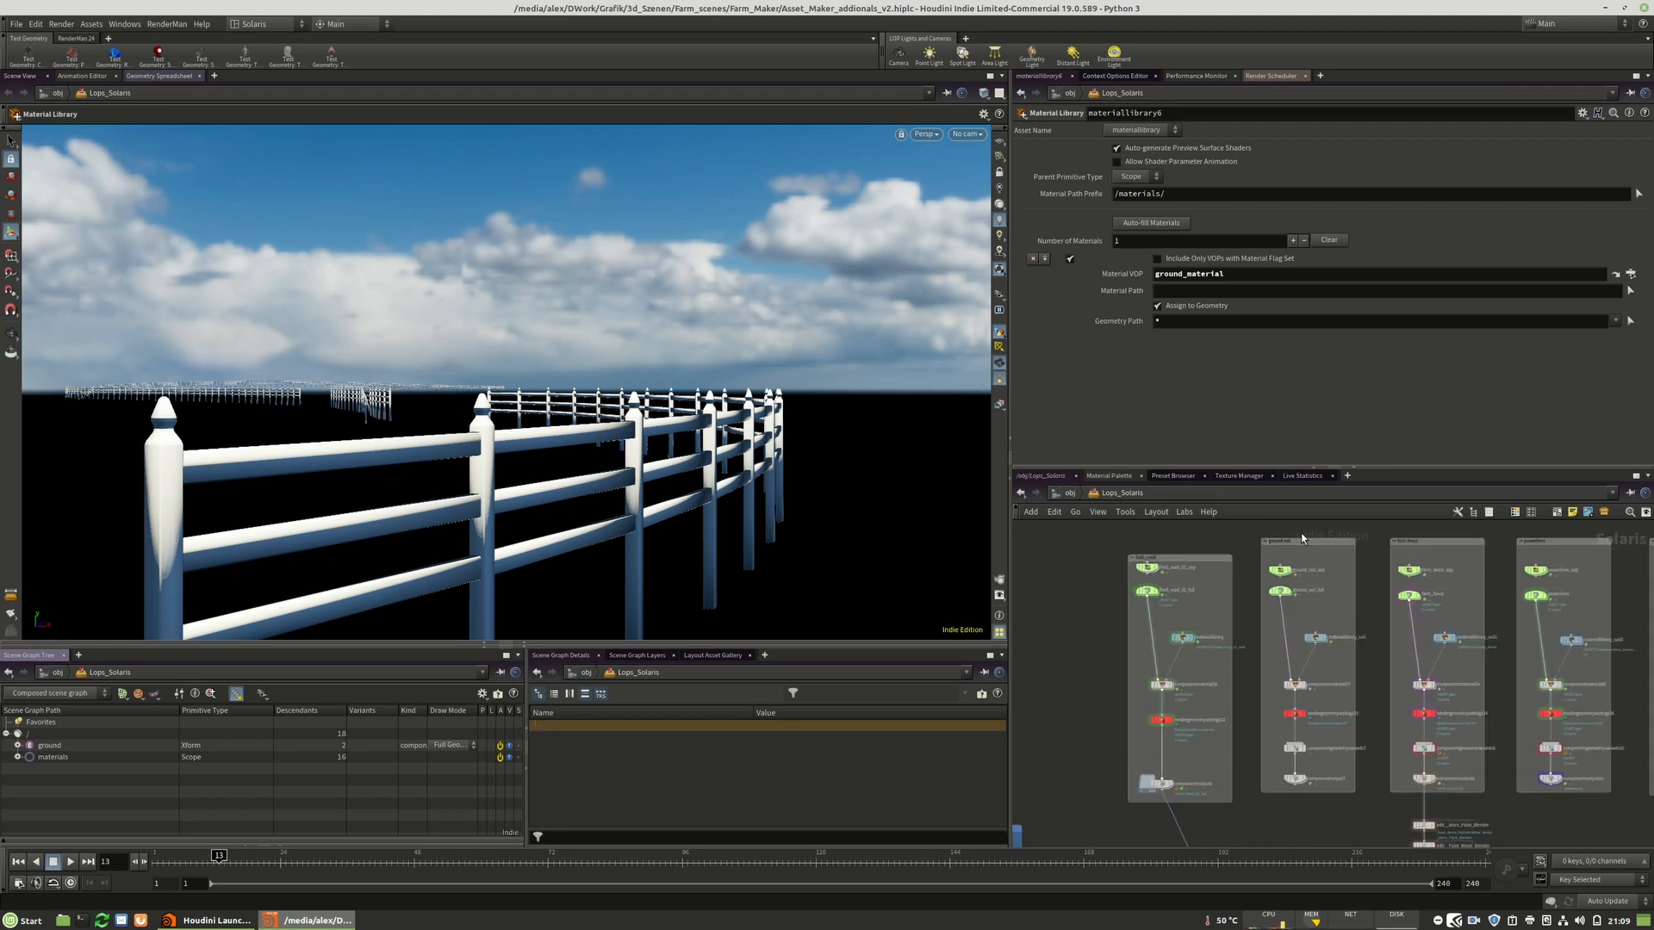
{"action": "scroll", "coordinate": [1297, 538], "scroll_direction": "up", "scroll_amount": 6}
{"action": "left_click_drag", "start_coordinate": [1193, 532], "coordinate": [1181, 596]}
{"action": "scroll", "coordinate": [1327, 551], "scroll_direction": "down", "scroll_amount": 6}
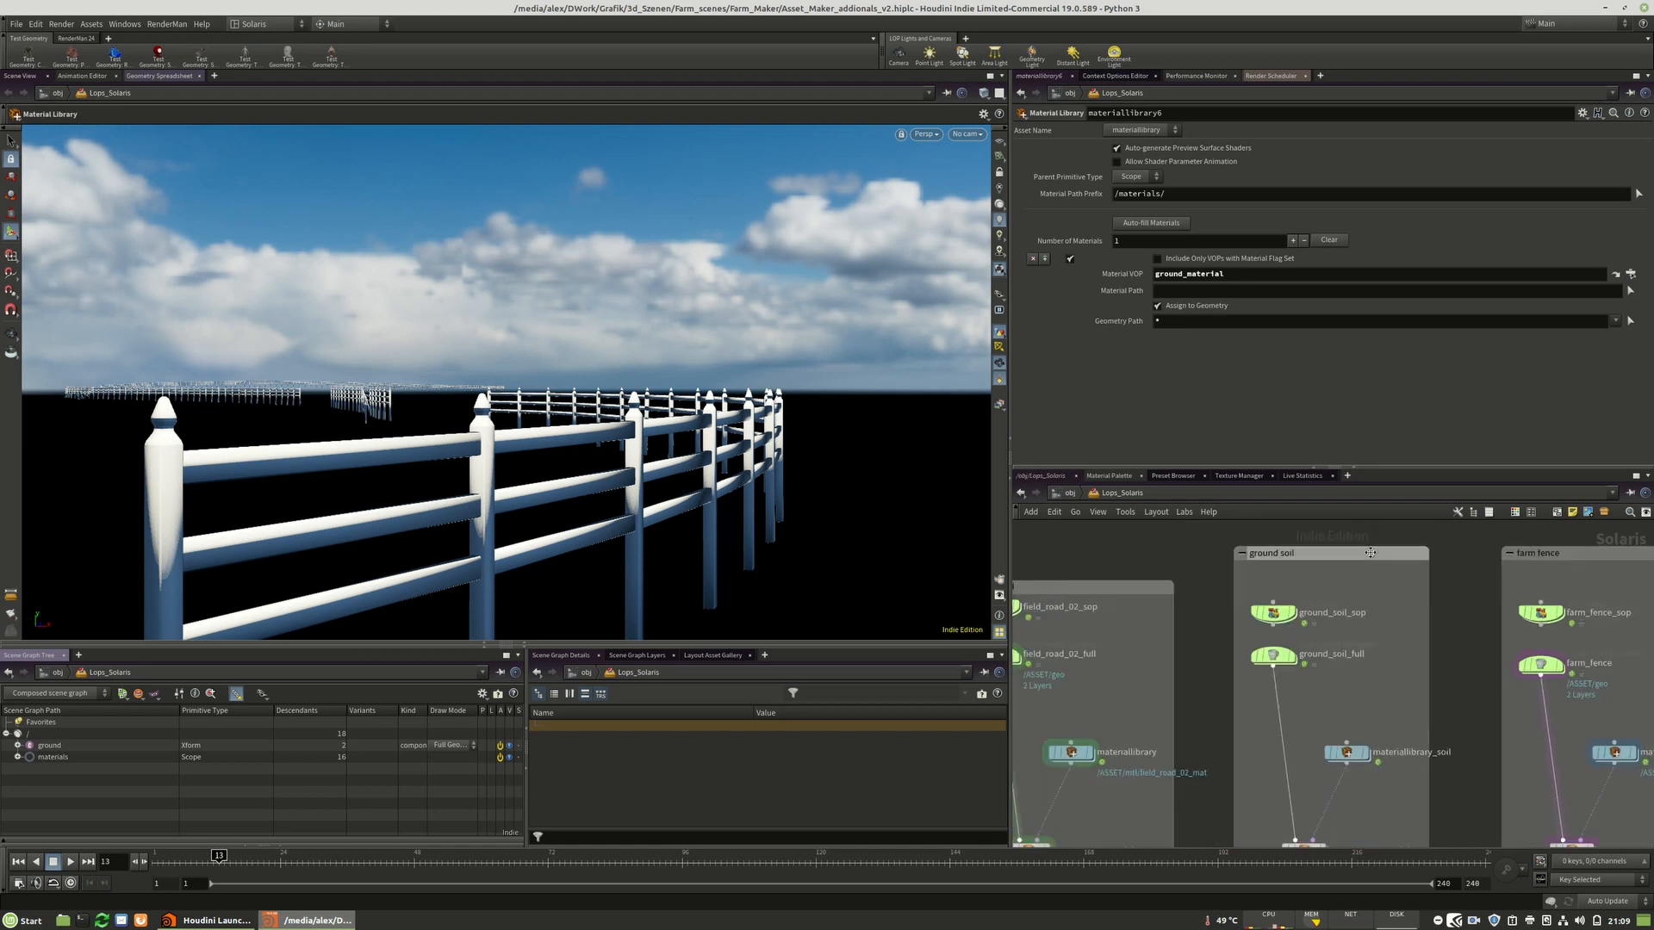
{"action": "scroll", "coordinate": [1164, 585], "scroll_direction": "up", "scroll_amount": 6}
{"action": "scroll", "coordinate": [1189, 556], "scroll_direction": "down", "scroll_amount": 5}
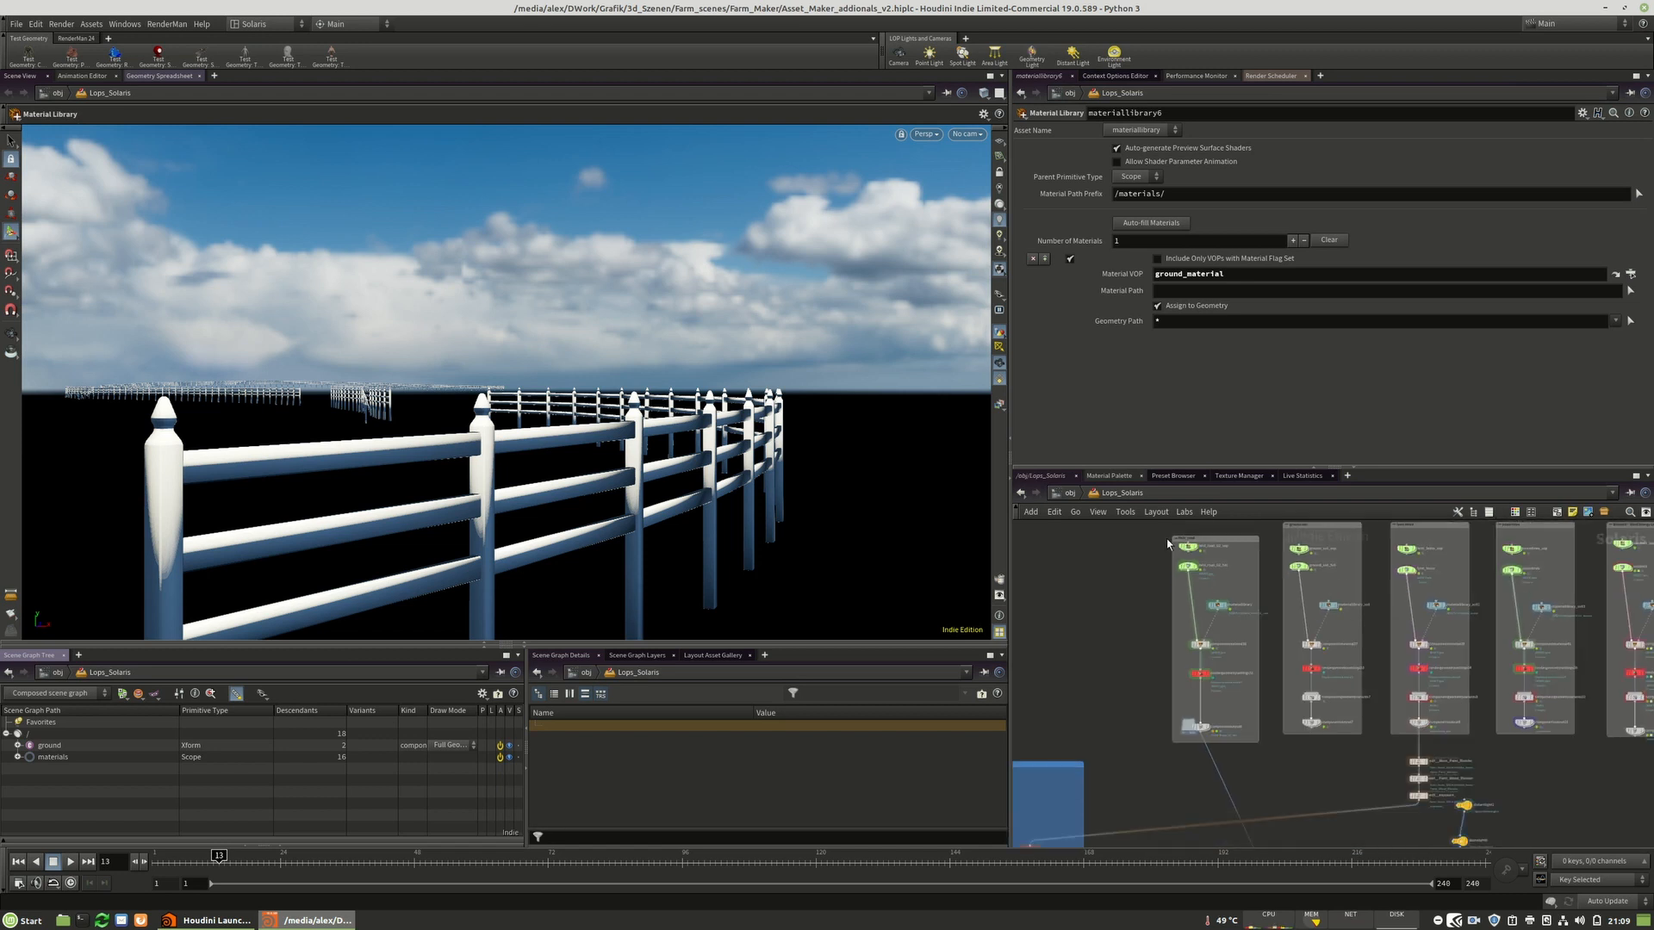
{"action": "scroll", "coordinate": [1212, 731], "scroll_direction": "up", "scroll_amount": 6}
Select the field_road_02_full component output and merge3 nodes and orbit the viewport to inspect the road.
{"action": "left_click", "coordinate": [1201, 731]}
{"action": "left_click", "coordinate": [1181, 731]}
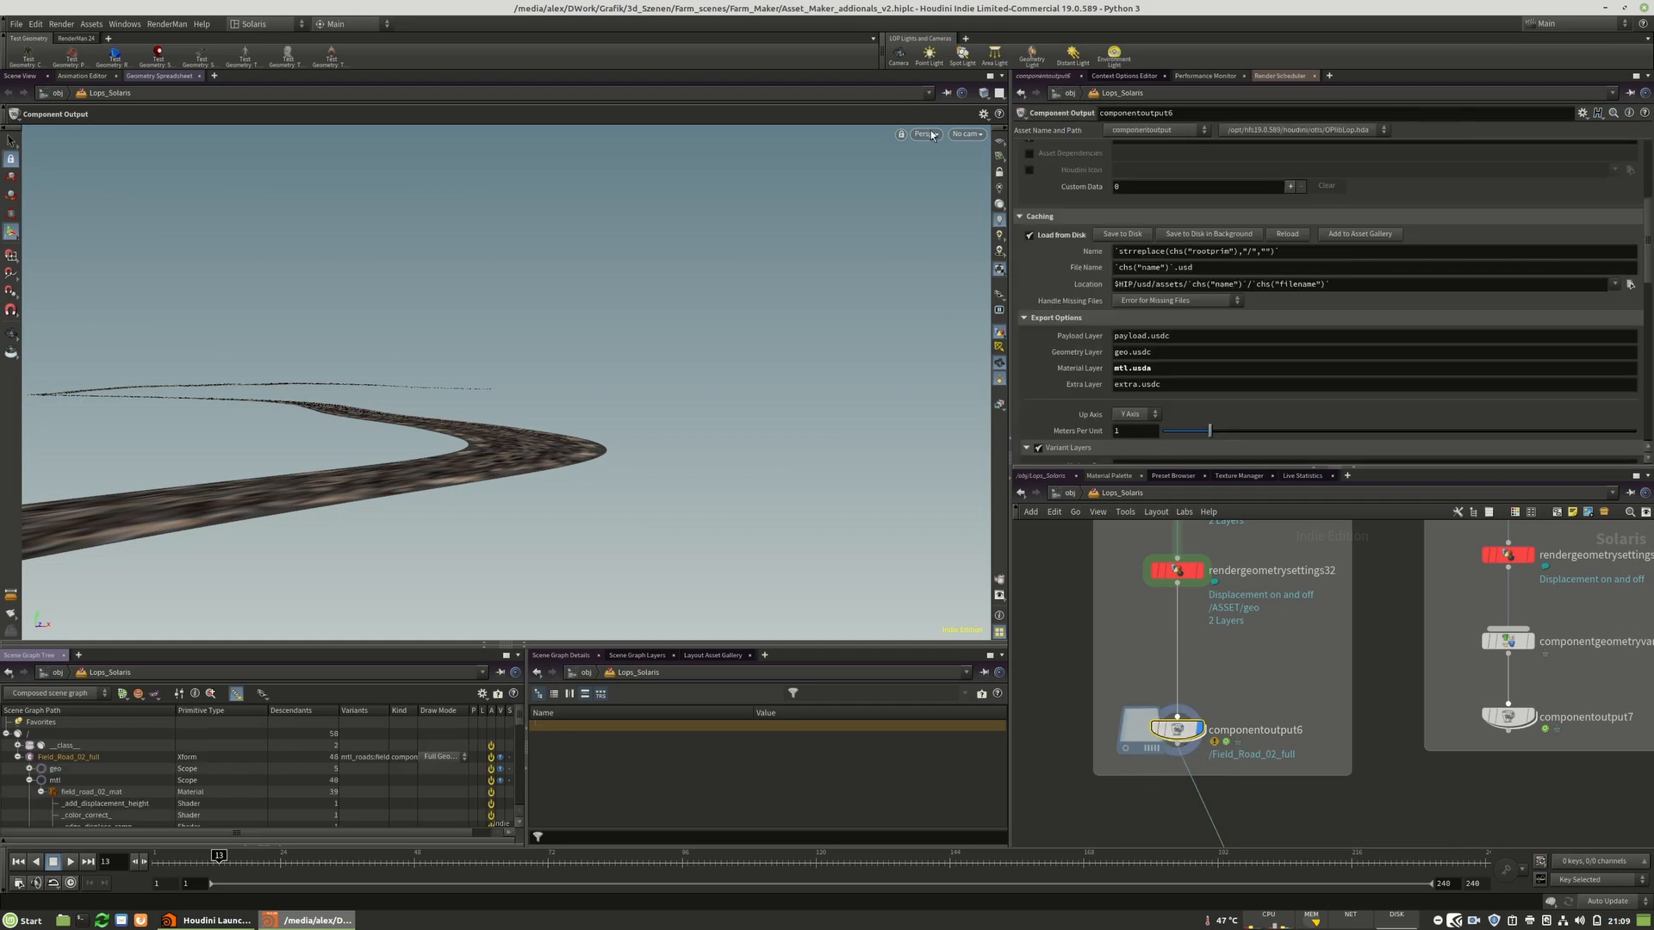
{"action": "scroll", "coordinate": [1186, 689], "scroll_direction": "down", "scroll_amount": 5}
{"action": "scroll", "coordinate": [1155, 780], "scroll_direction": "up", "scroll_amount": 6}
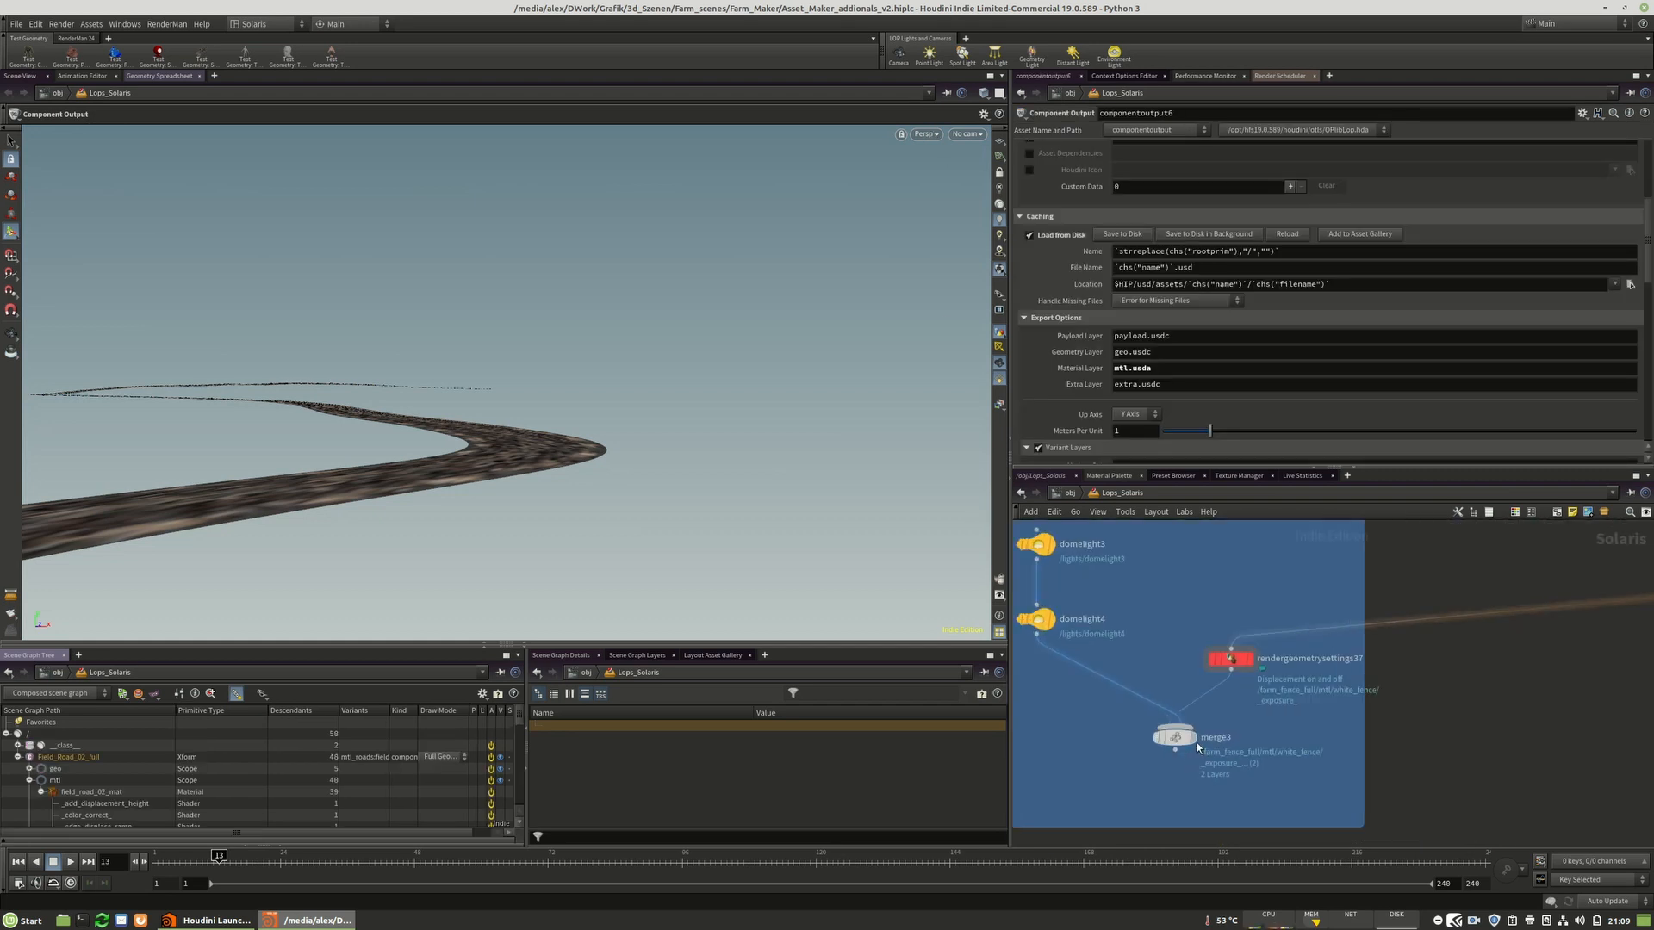
{"action": "left_click", "coordinate": [1192, 739]}
{"action": "left_click", "coordinate": [1186, 741]}
{"action": "scroll", "coordinate": [1206, 741], "scroll_direction": "down", "scroll_amount": 5}
{"action": "scroll", "coordinate": [1389, 620], "scroll_direction": "up", "scroll_amount": 6}
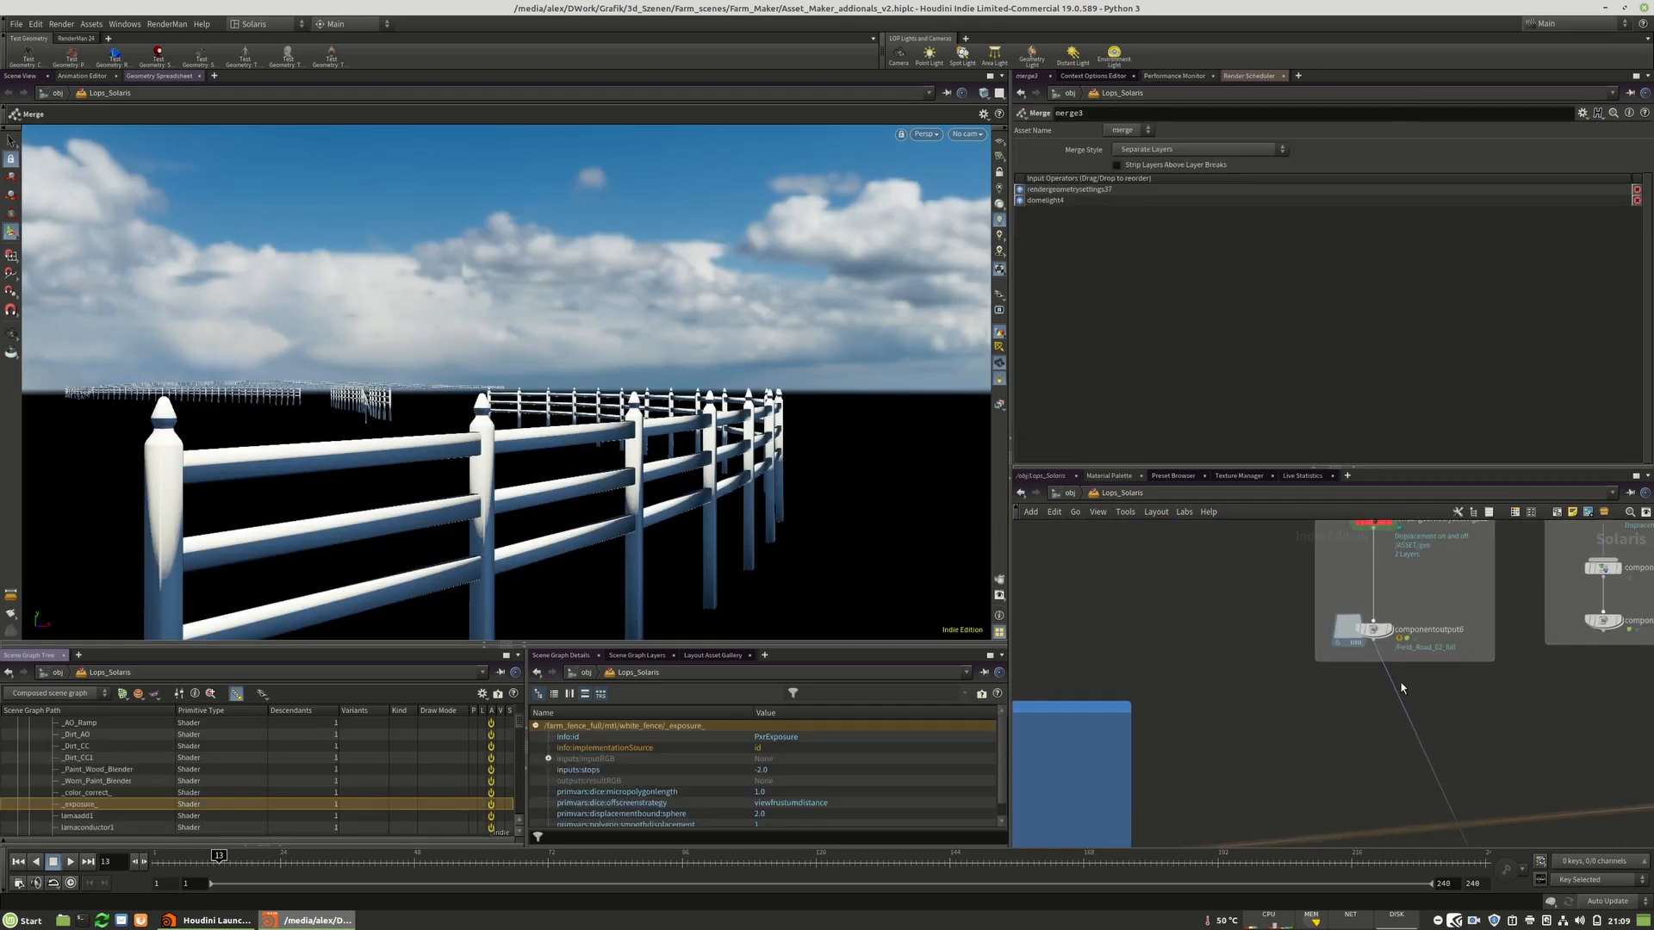
{"action": "left_click", "coordinate": [1389, 620]}
{"action": "left_click", "coordinate": [1368, 620]}
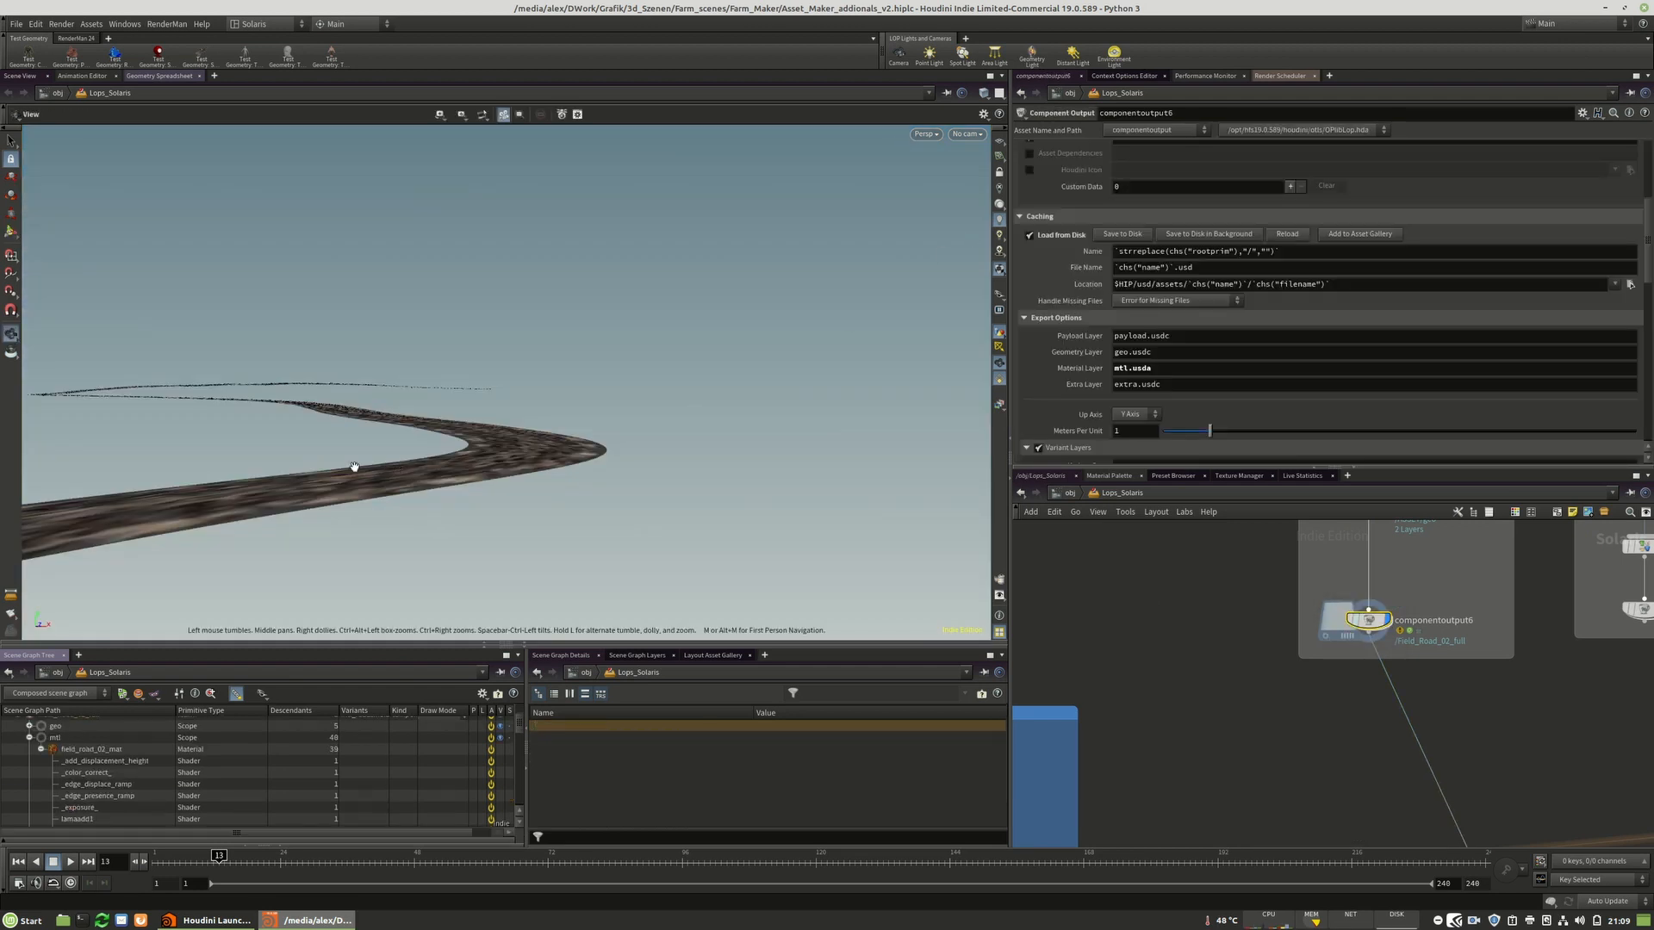
{"action": "left_click_drag", "start_coordinate": [342, 486], "coordinate": [609, 518]}
{"action": "scroll", "coordinate": [608, 518], "scroll_direction": "down", "scroll_amount": 3}
{"action": "left_click_drag", "start_coordinate": [486, 479], "coordinate": [505, 499]}
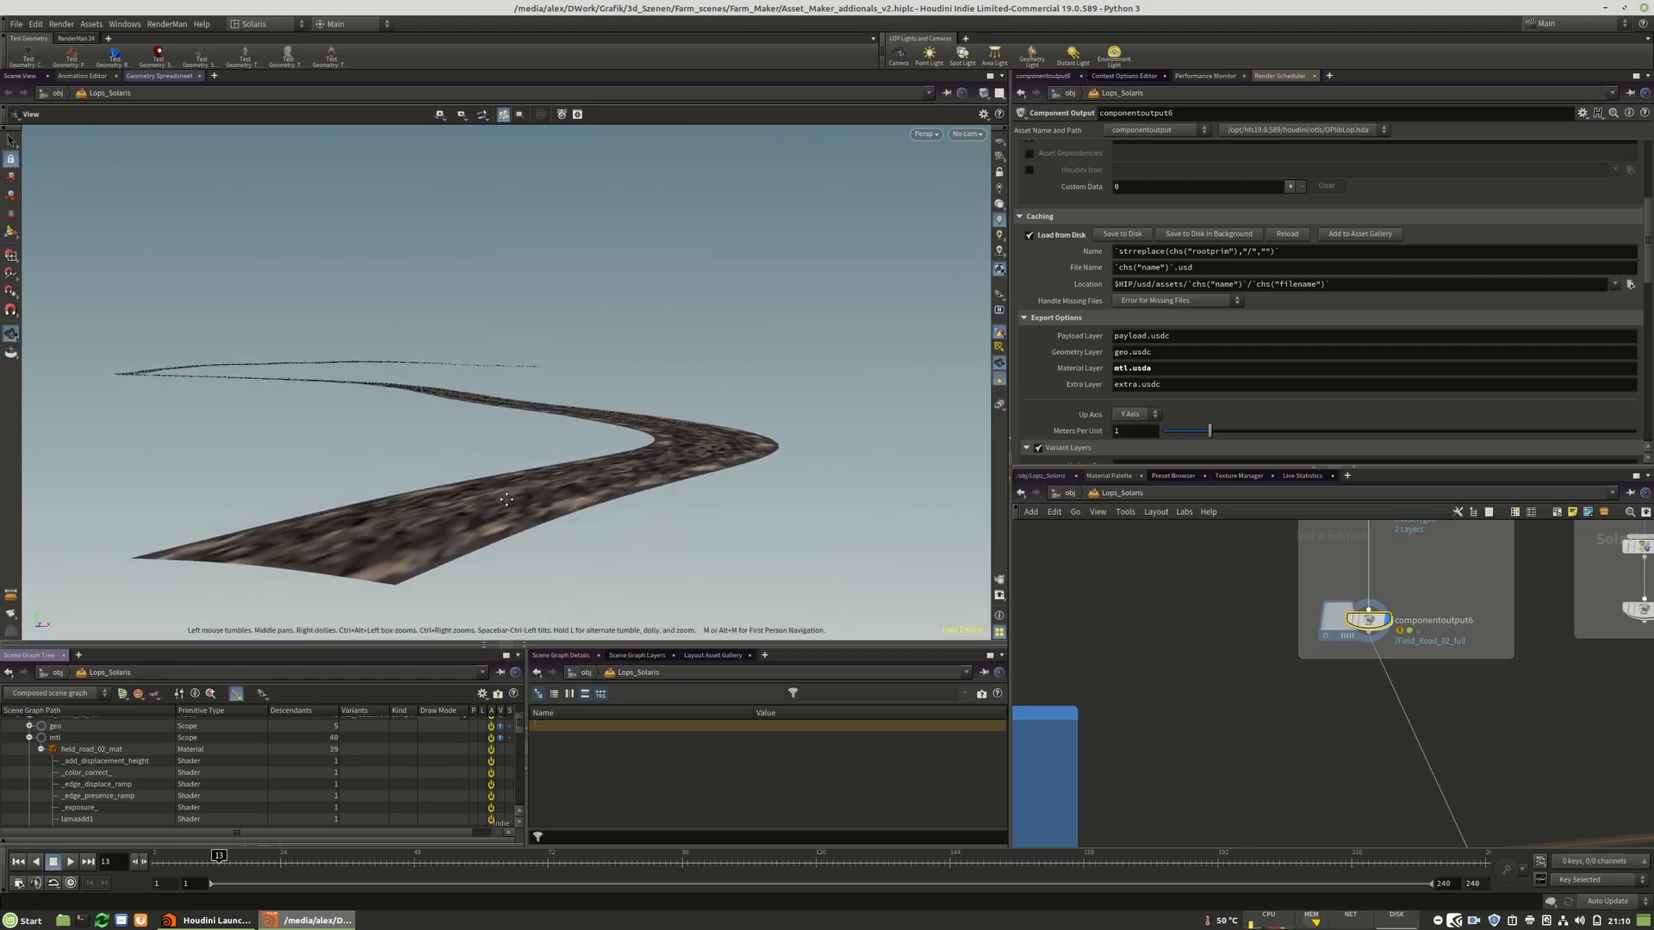
Switch the viewport to RenderMan XPU rendering and display the merge3 node.
{"action": "left_click", "coordinate": [925, 134]}
{"action": "left_click", "coordinate": [947, 254]}
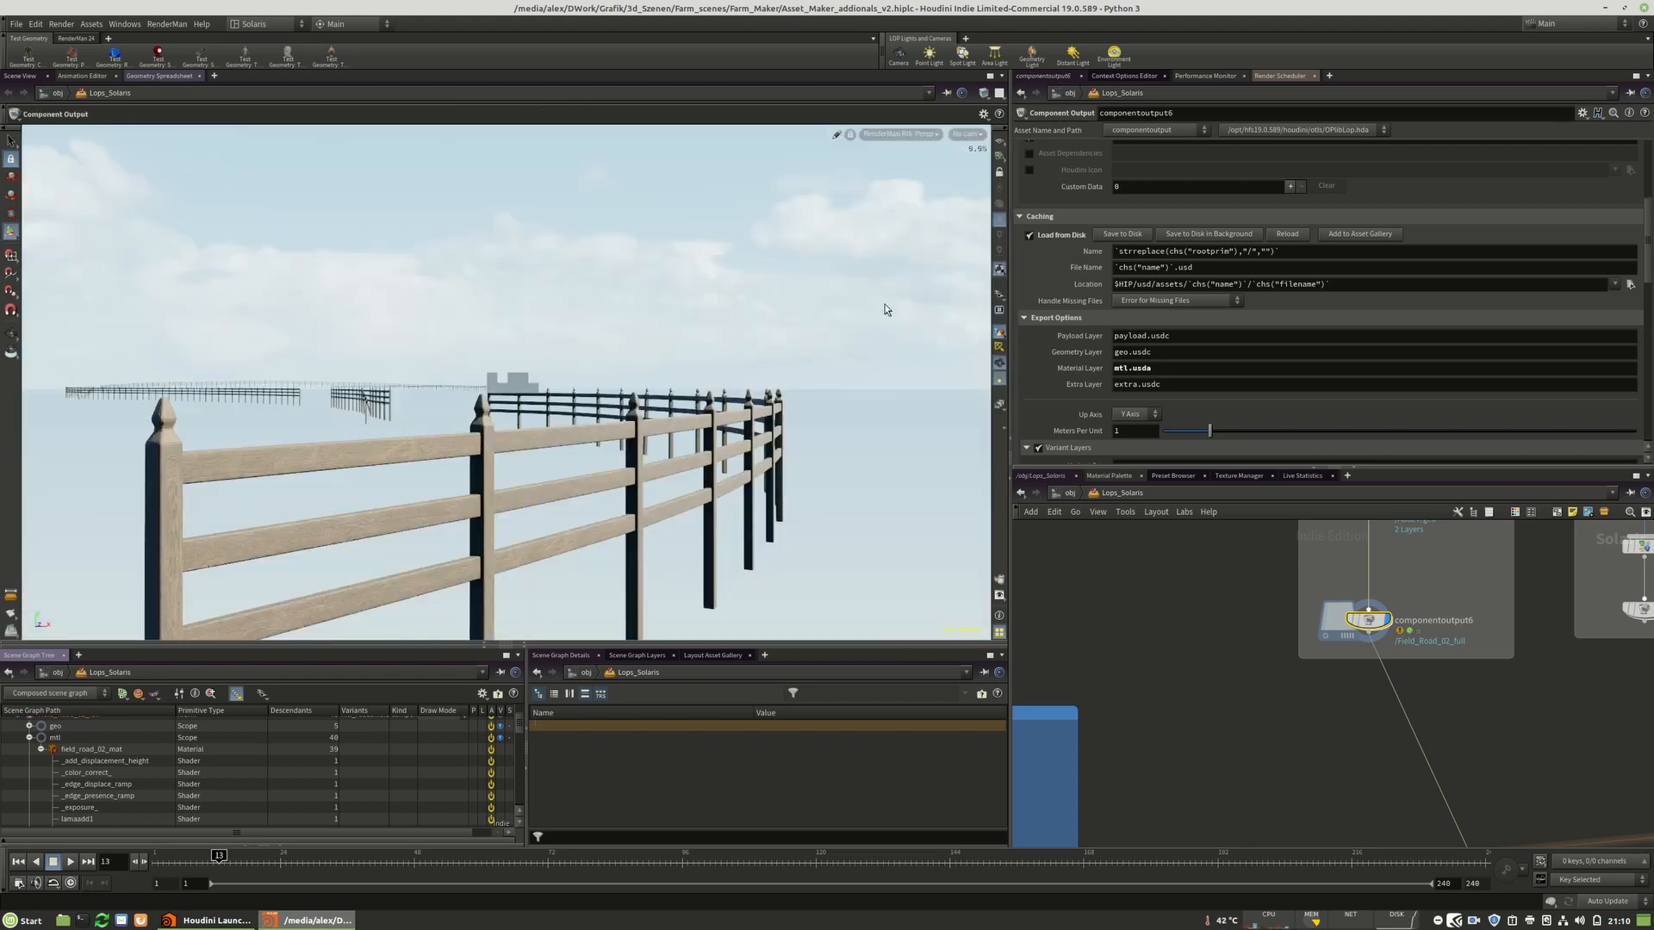
{"action": "scroll", "coordinate": [1458, 625], "scroll_direction": "down", "scroll_amount": 3}
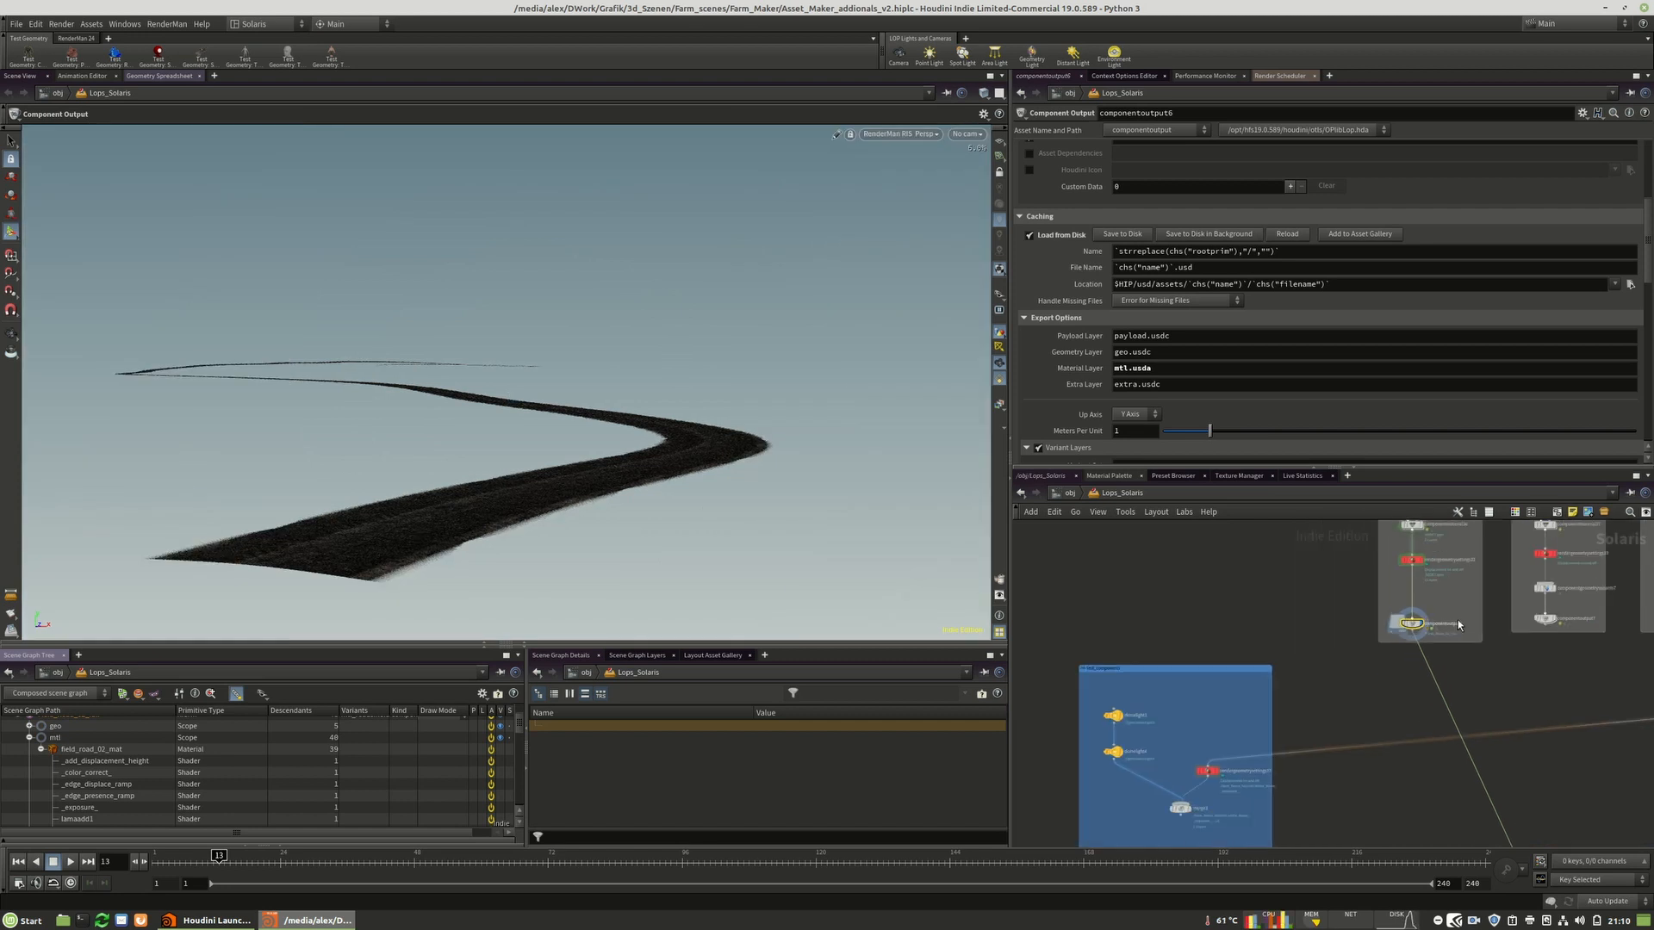
{"action": "scroll", "coordinate": [1300, 731], "scroll_direction": "up", "scroll_amount": 4}
{"action": "scroll", "coordinate": [1266, 725], "scroll_direction": "down", "scroll_amount": 3}
{"action": "left_click_drag", "start_coordinate": [1267, 723], "coordinate": [1443, 616]}
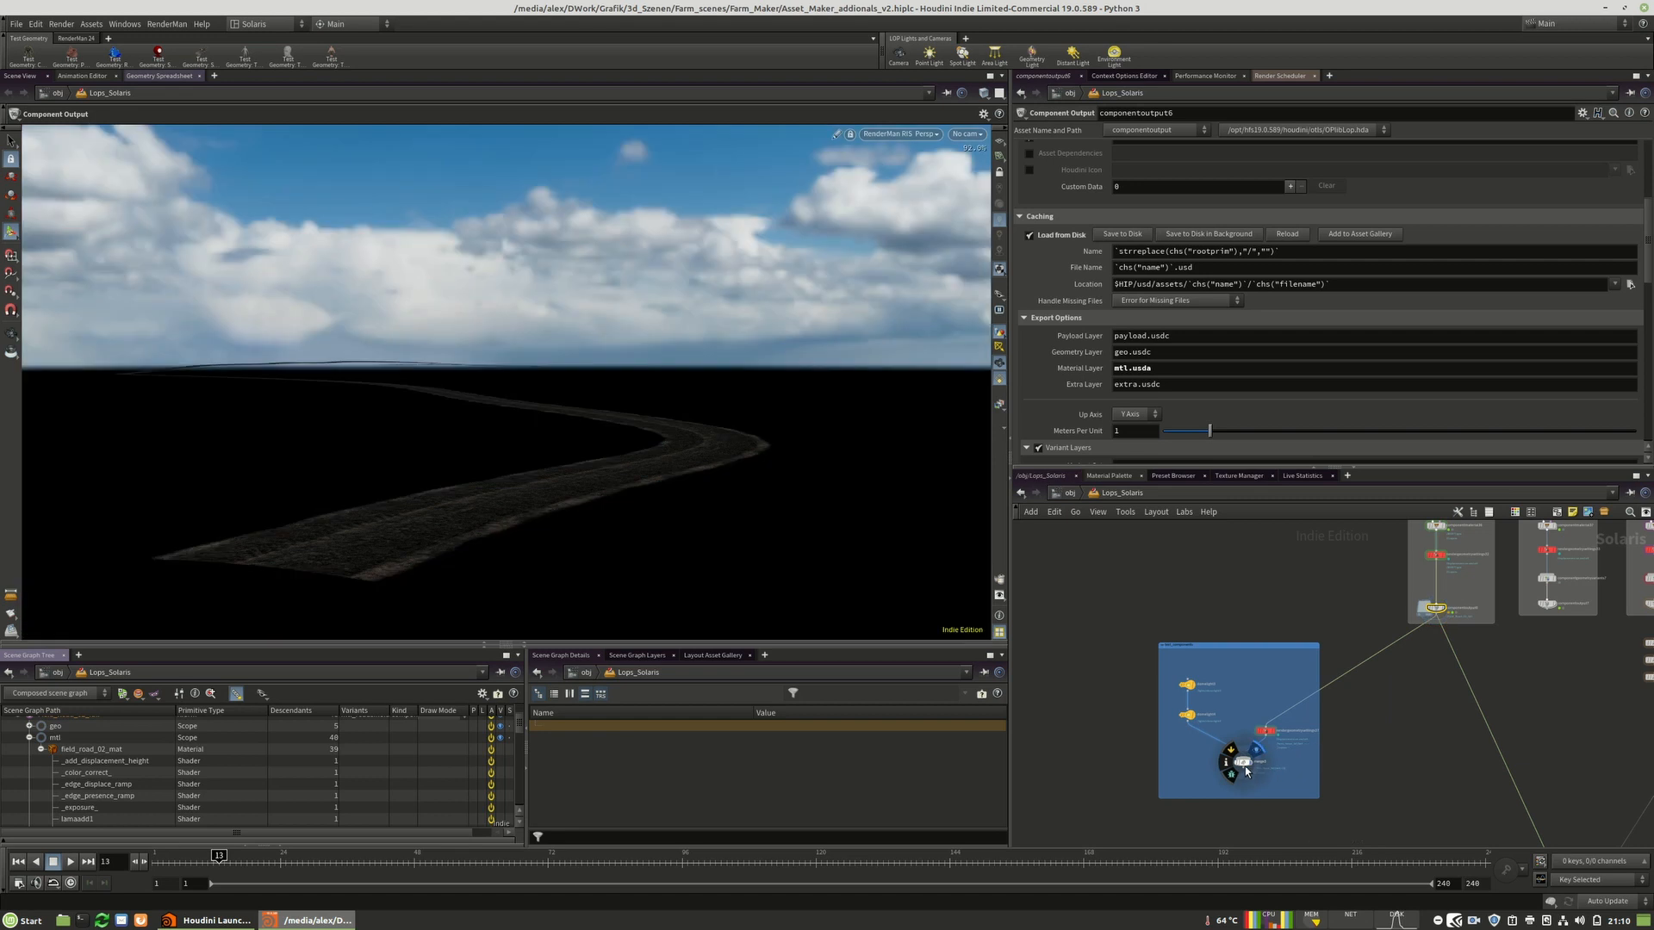
{"action": "left_click", "coordinate": [1243, 765]}
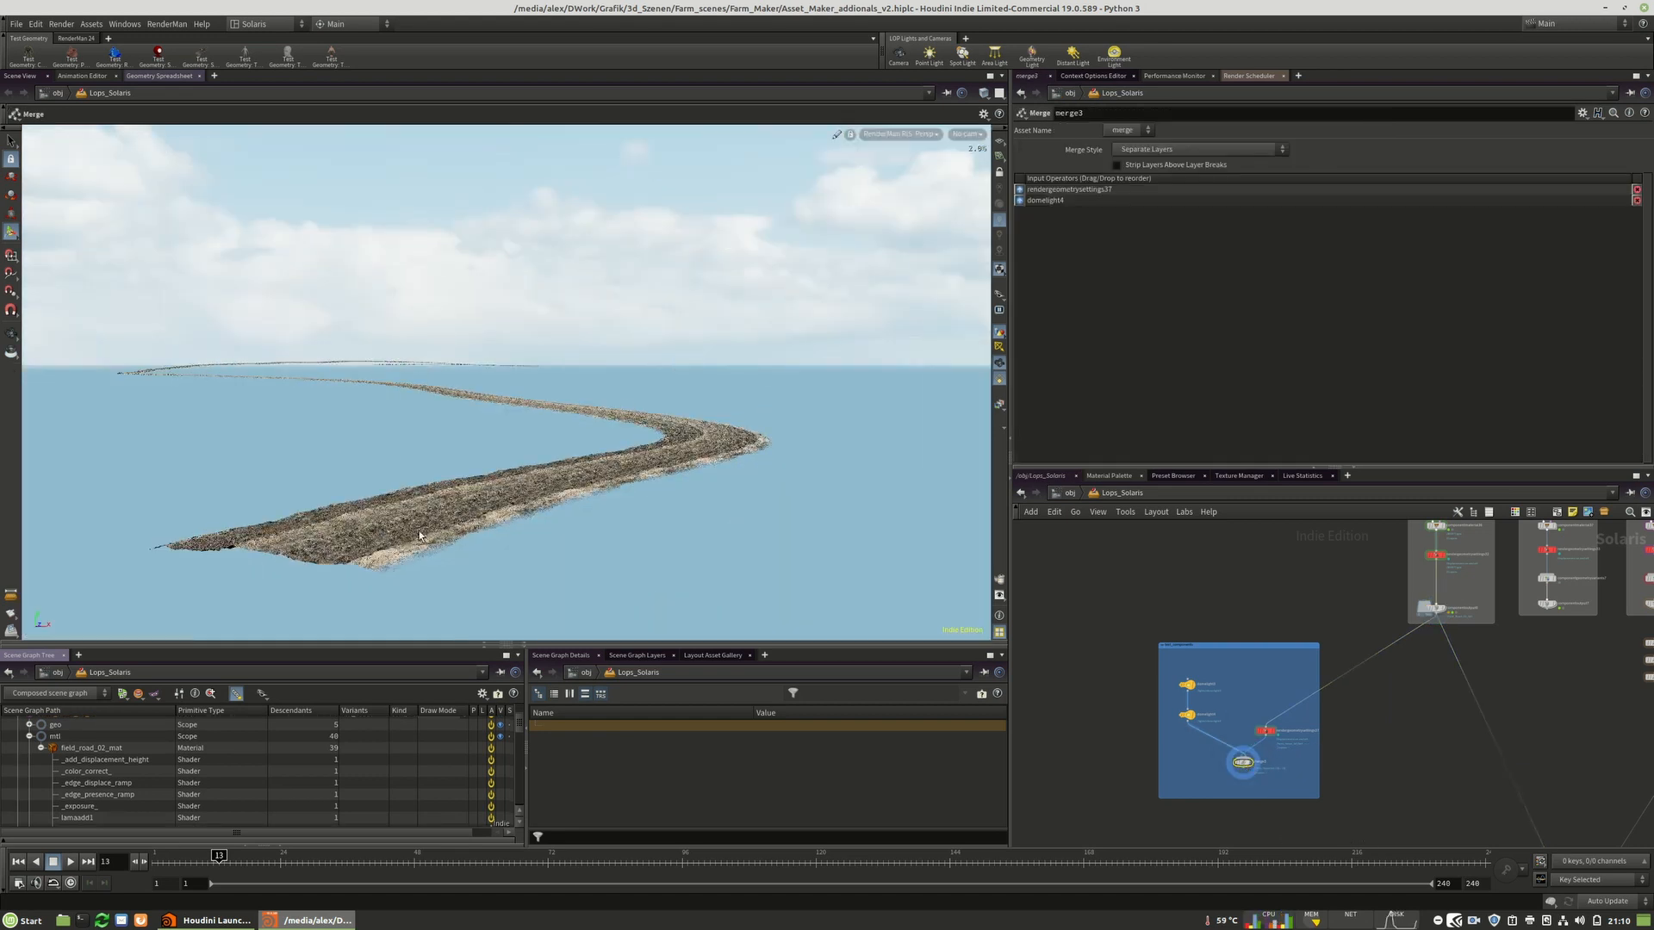
Navigate the viewport around the rendered road surface.
{"action": "key", "text": "Escape"}
{"action": "scroll", "coordinate": [435, 510], "scroll_direction": "up", "scroll_amount": 3}
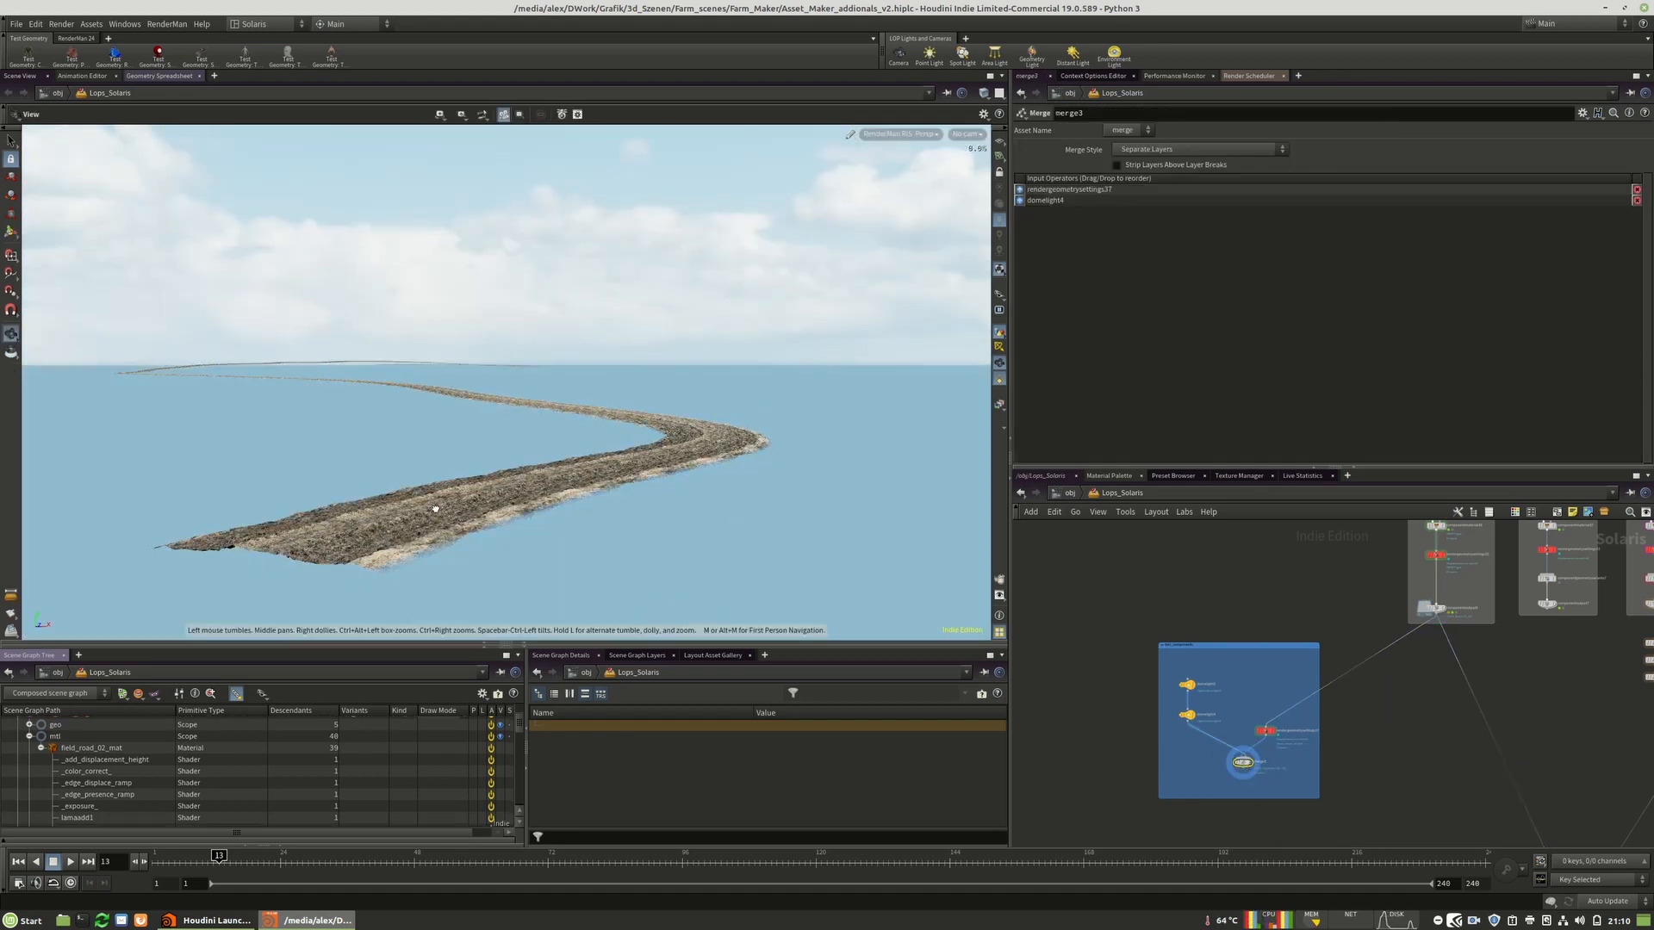
{"action": "middle_click_drag", "start_coordinate": [560, 556], "coordinate": [561, 554]}
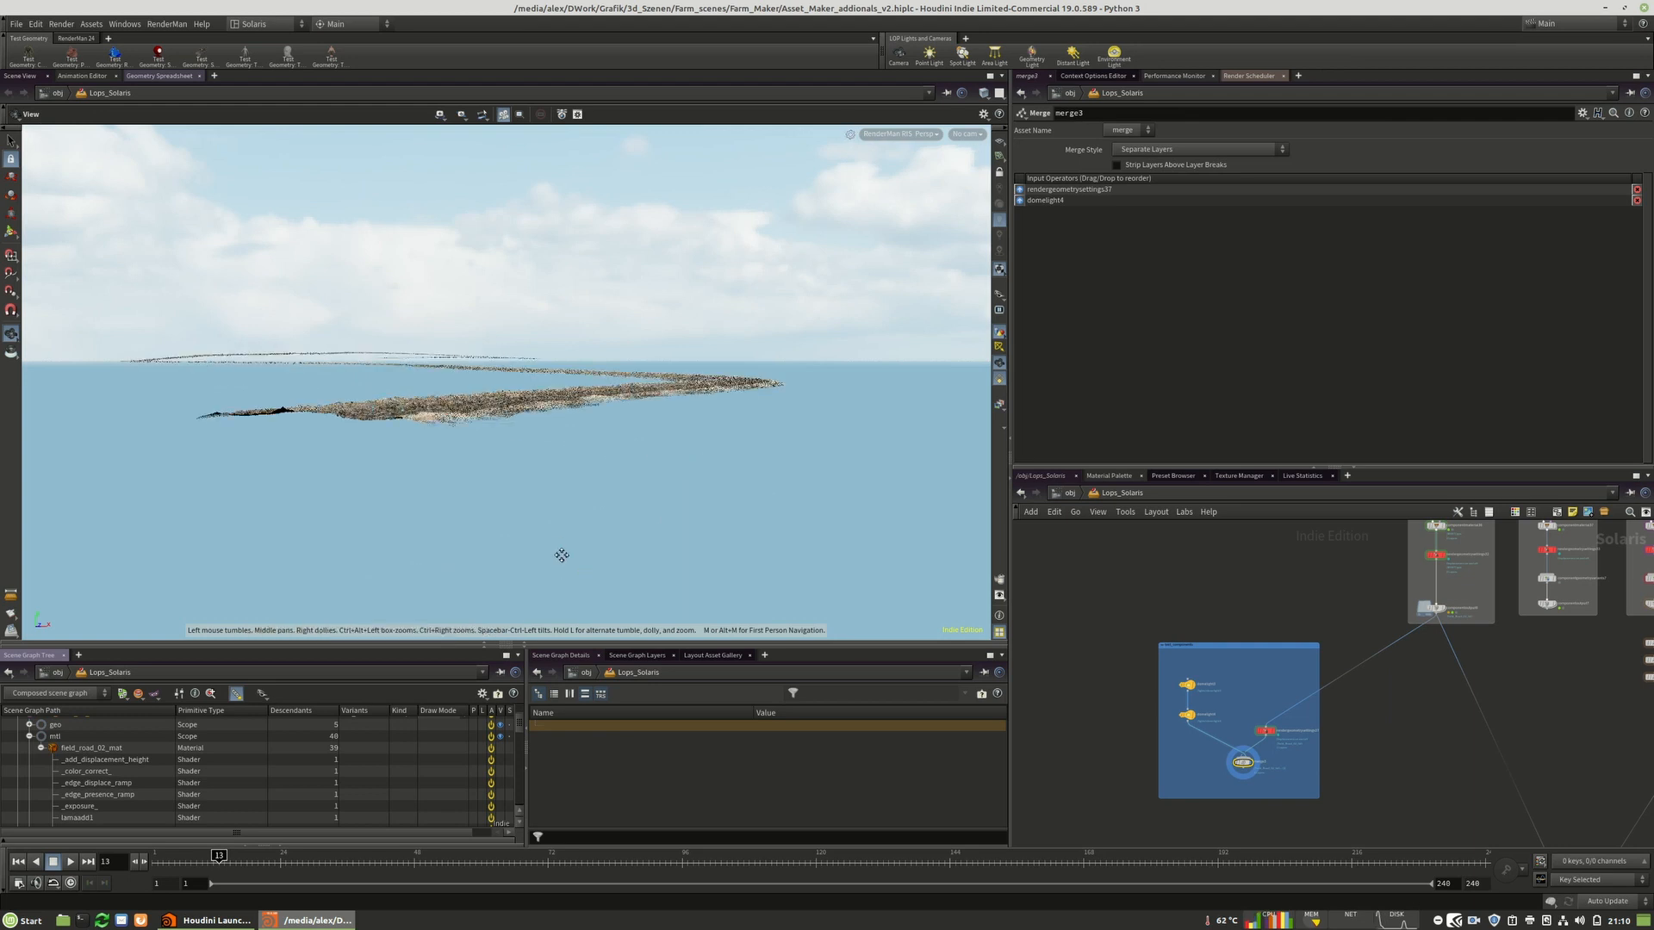
{"action": "right_click_drag", "start_coordinate": [490, 492], "coordinate": [492, 492]}
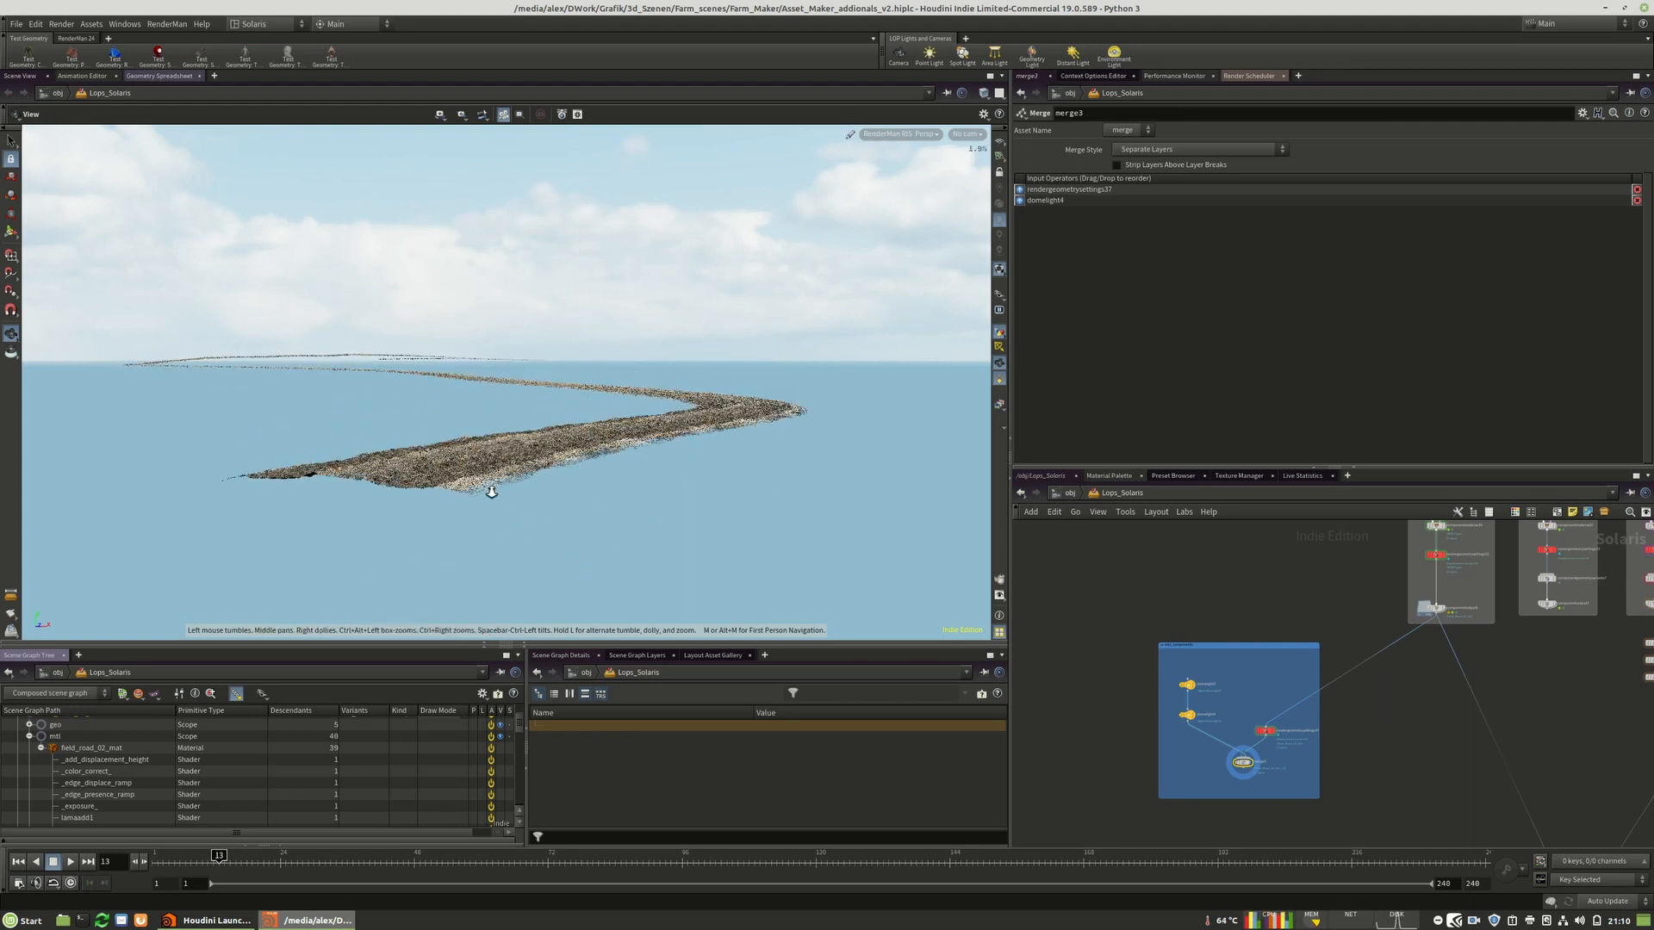
{"action": "right_click", "coordinate": [492, 492]}
{"action": "left_click", "coordinate": [493, 488]}
{"action": "key", "text": "Escape"}
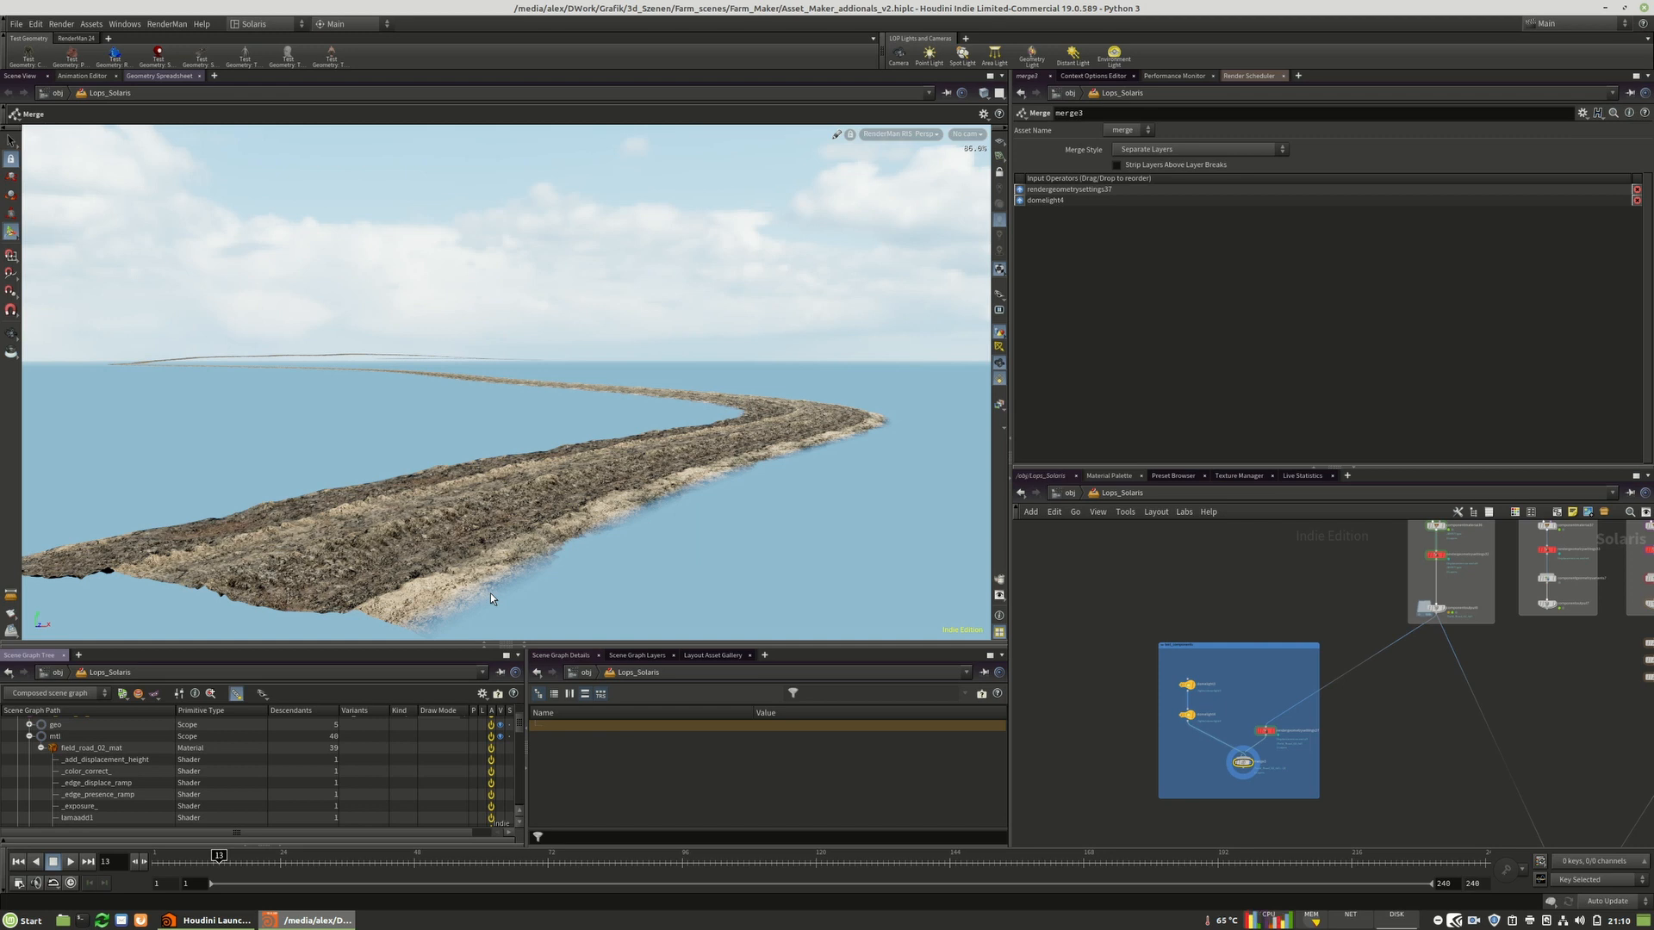
Inspect the road material's shader primitives, including the displacement height, color correct and edge ramp shaders.
{"action": "left_click", "coordinate": [108, 763]}
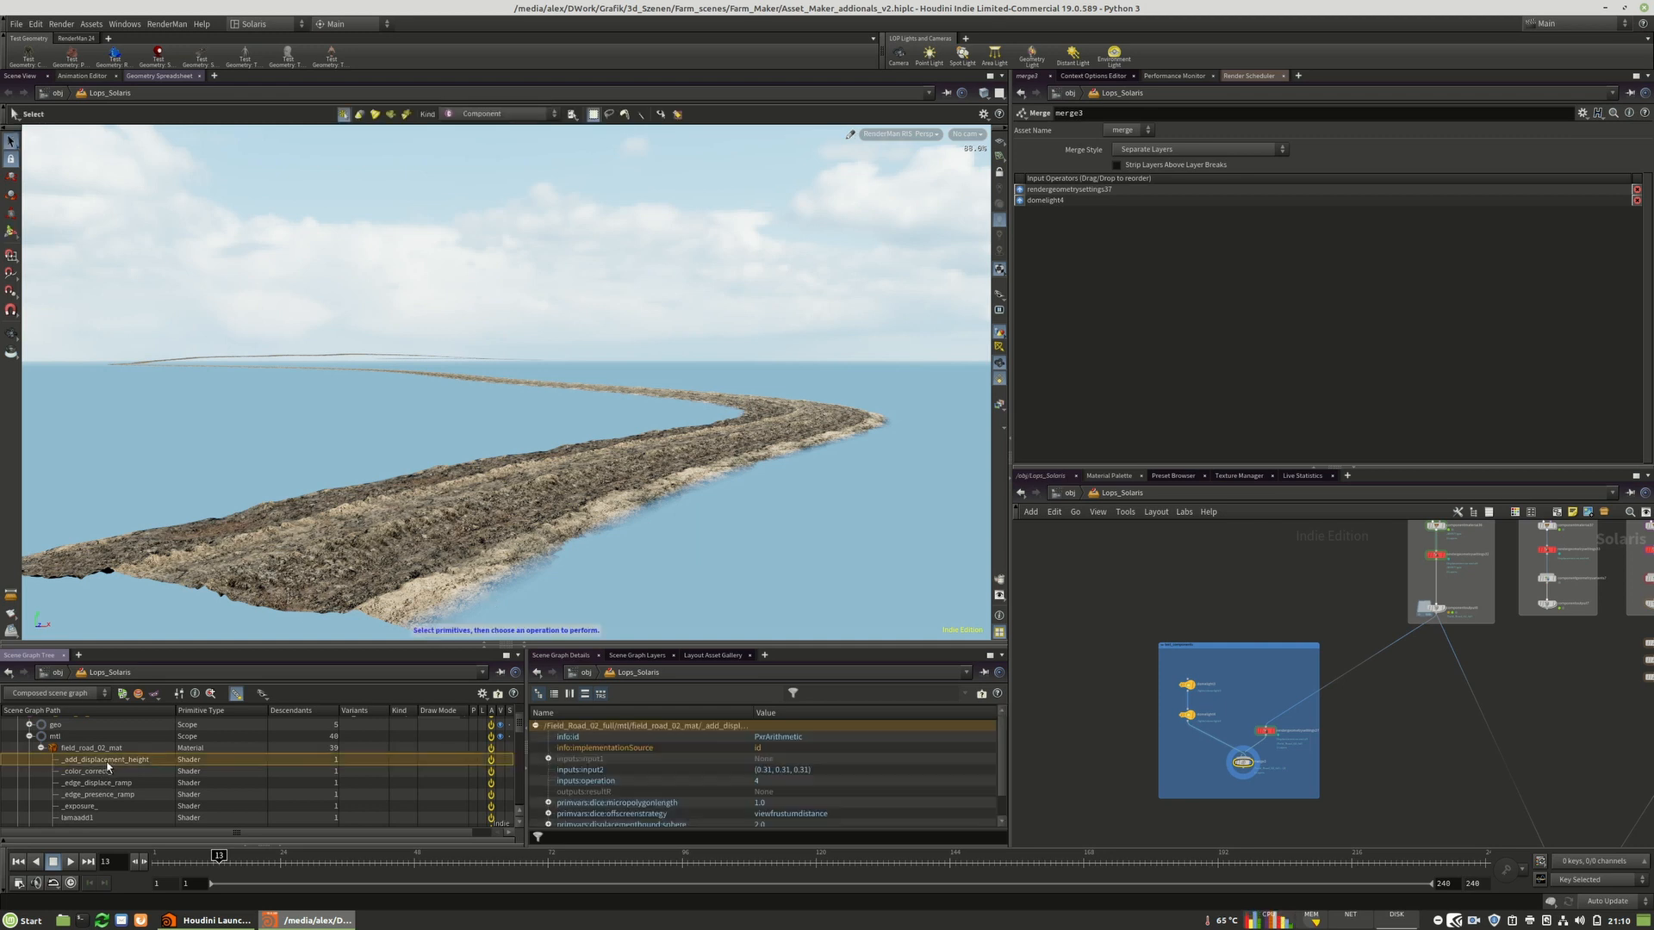
{"action": "left_click", "coordinate": [95, 770]}
{"action": "left_click", "coordinate": [115, 786]}
{"action": "left_click", "coordinate": [131, 795]}
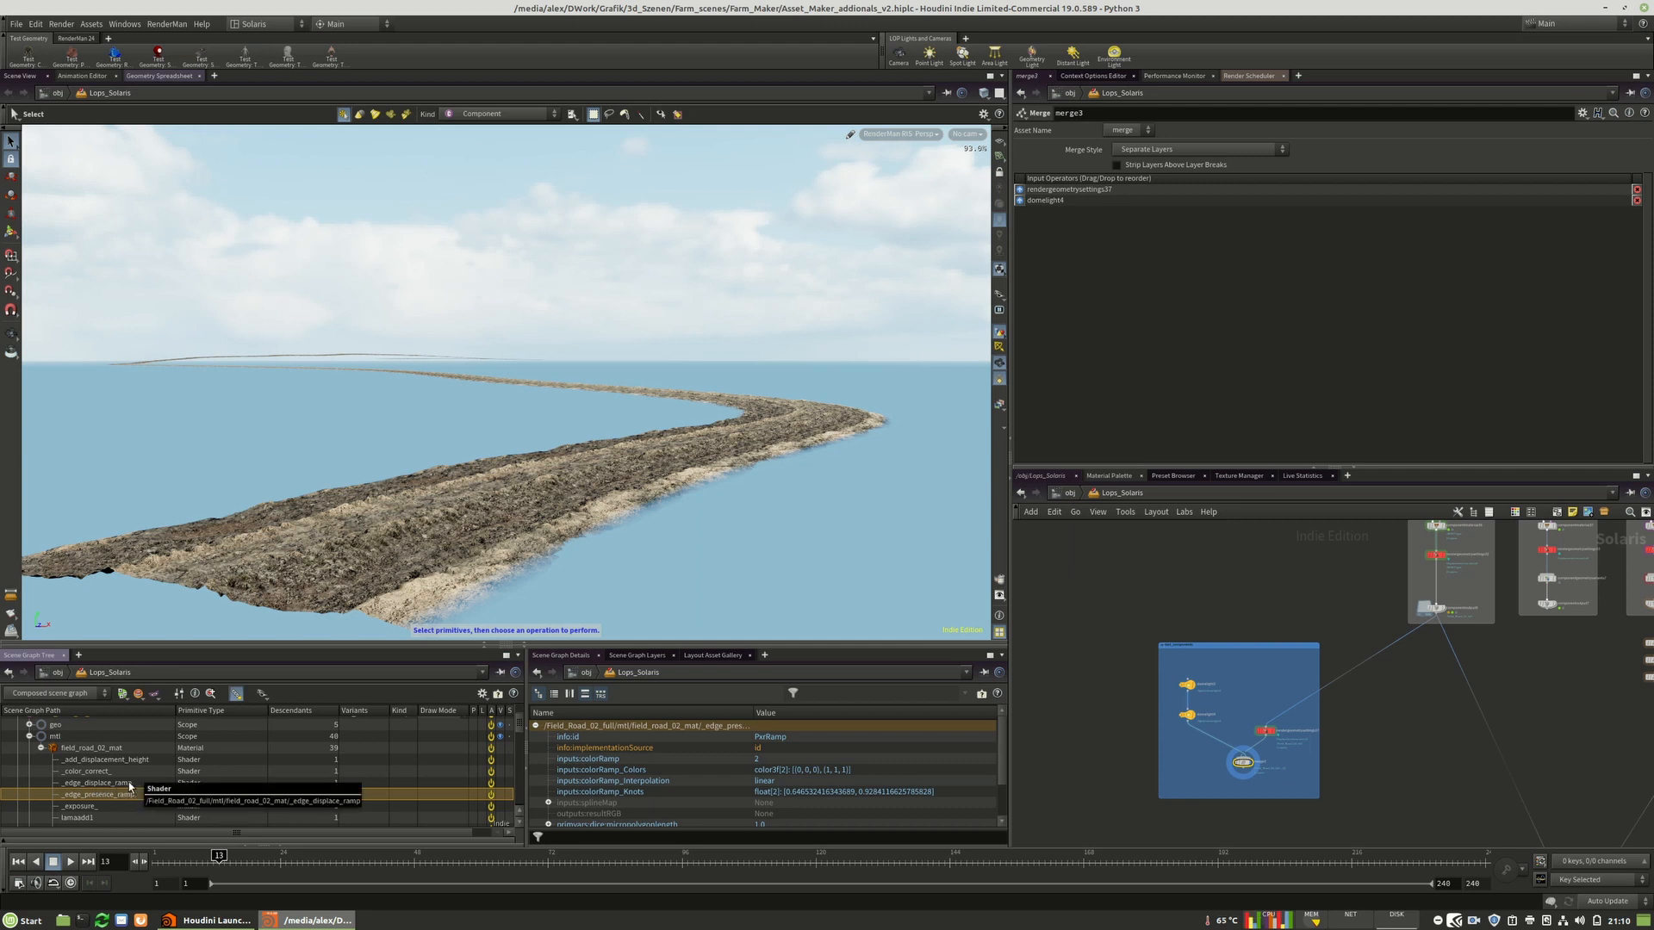
{"action": "left_click", "coordinate": [105, 783]}
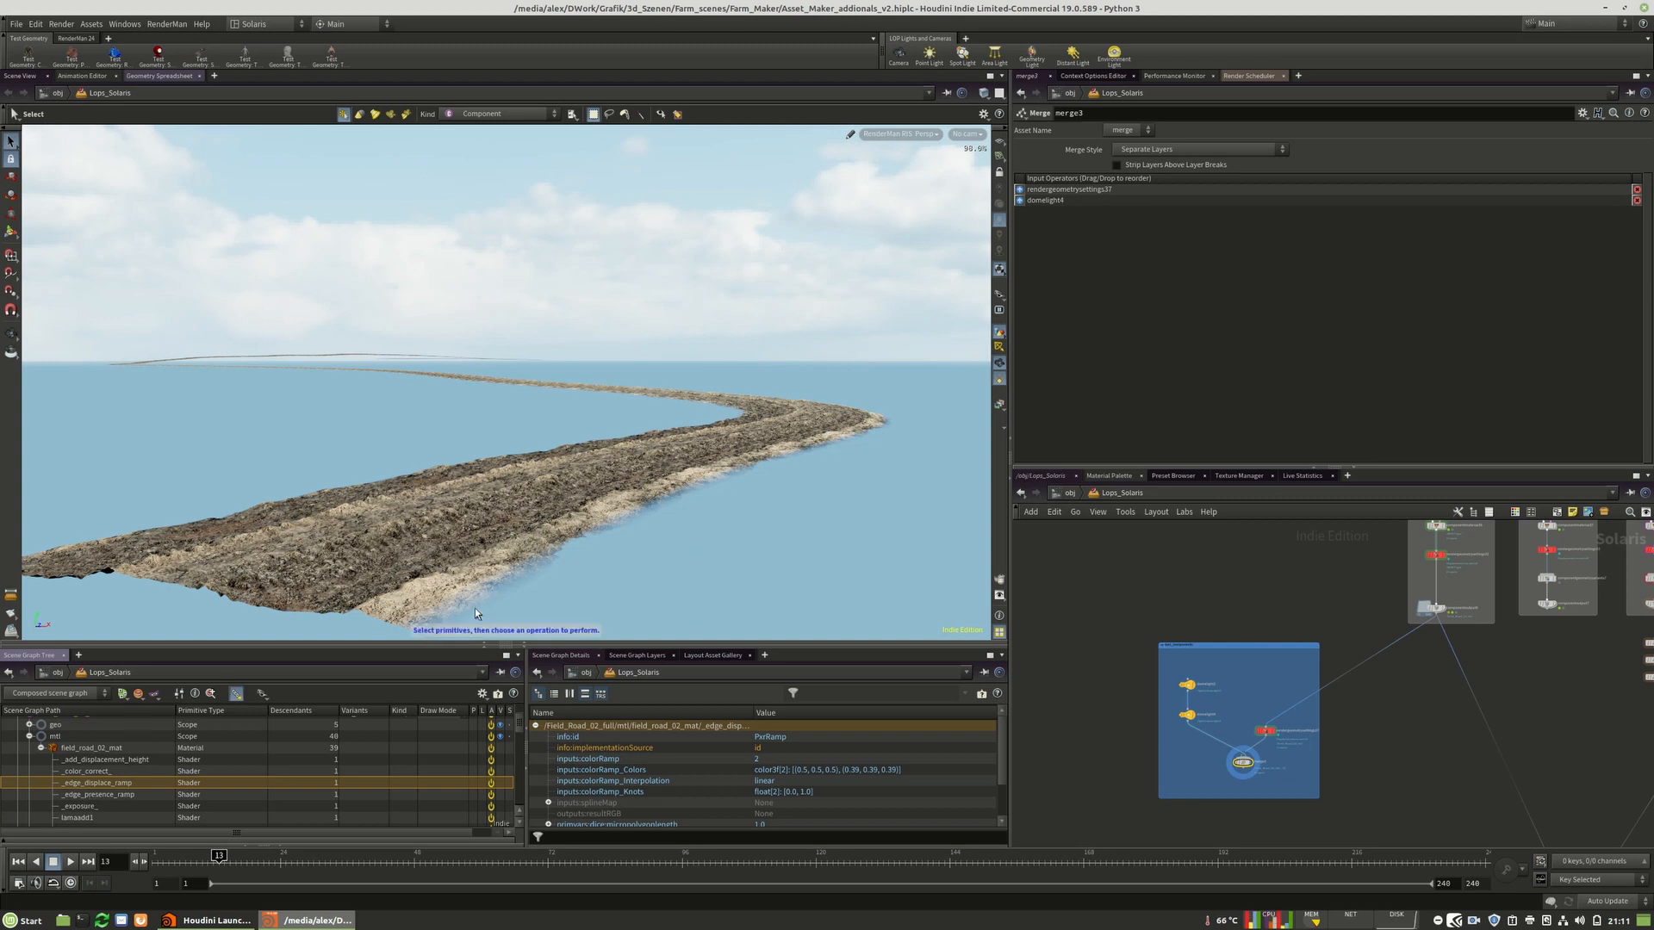
{"action": "left_click", "coordinate": [104, 795]}
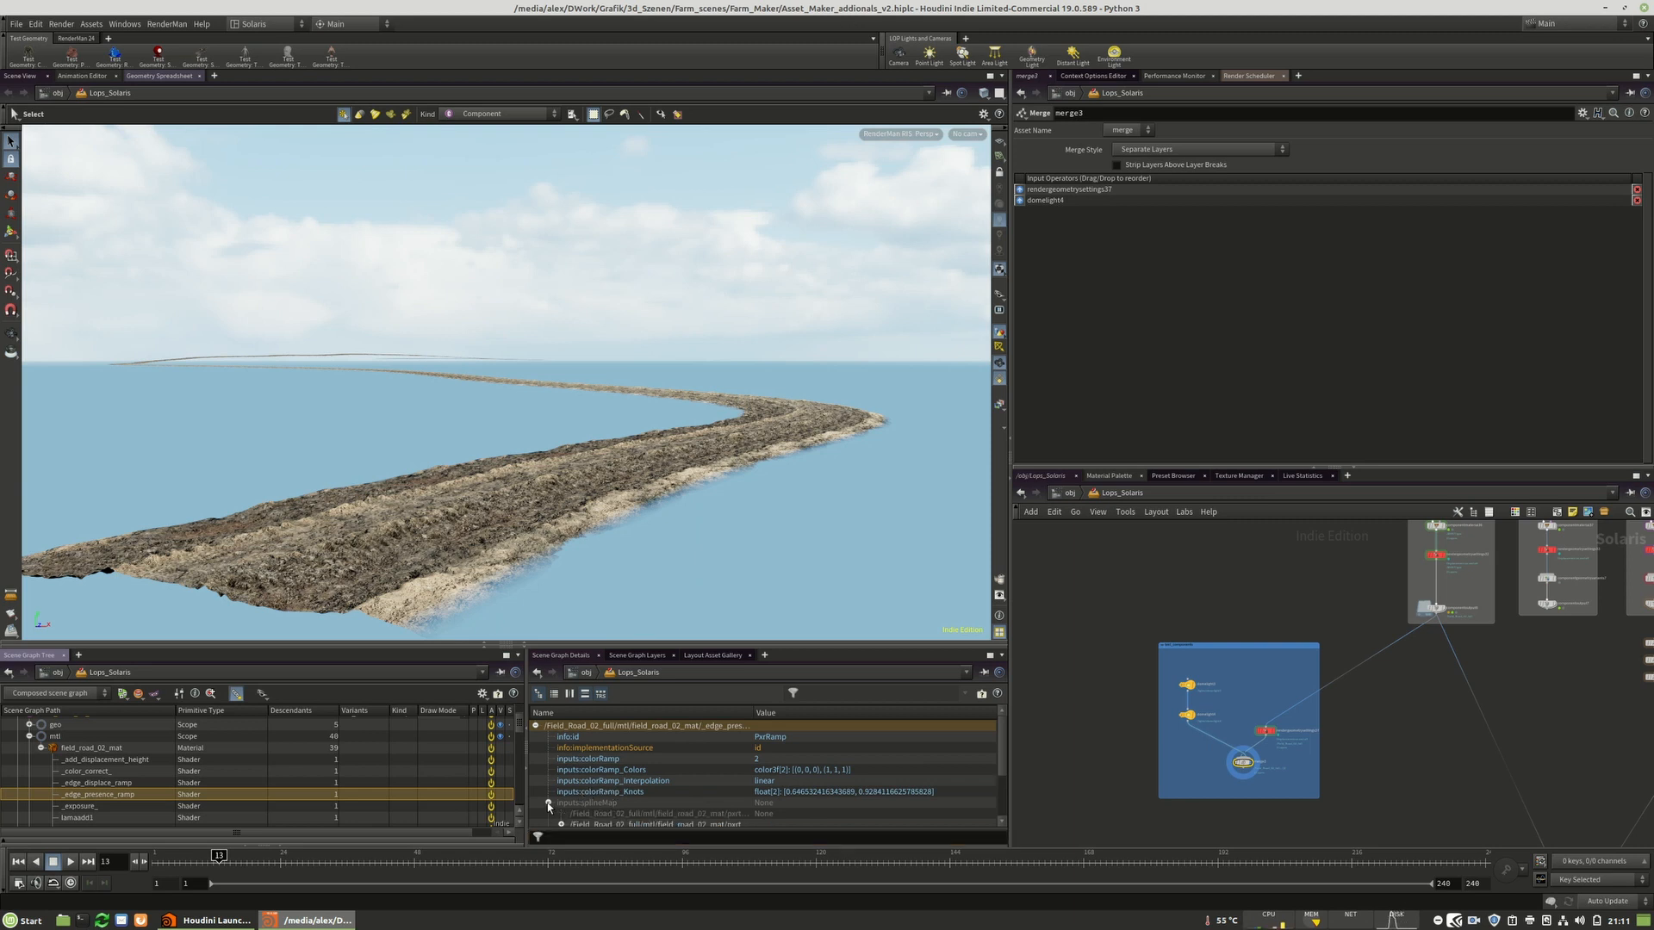
Create an Edit Properties node for the _edge_presence_ramp shader's colorRamp_Colors property.
{"action": "left_click", "coordinate": [622, 772]}
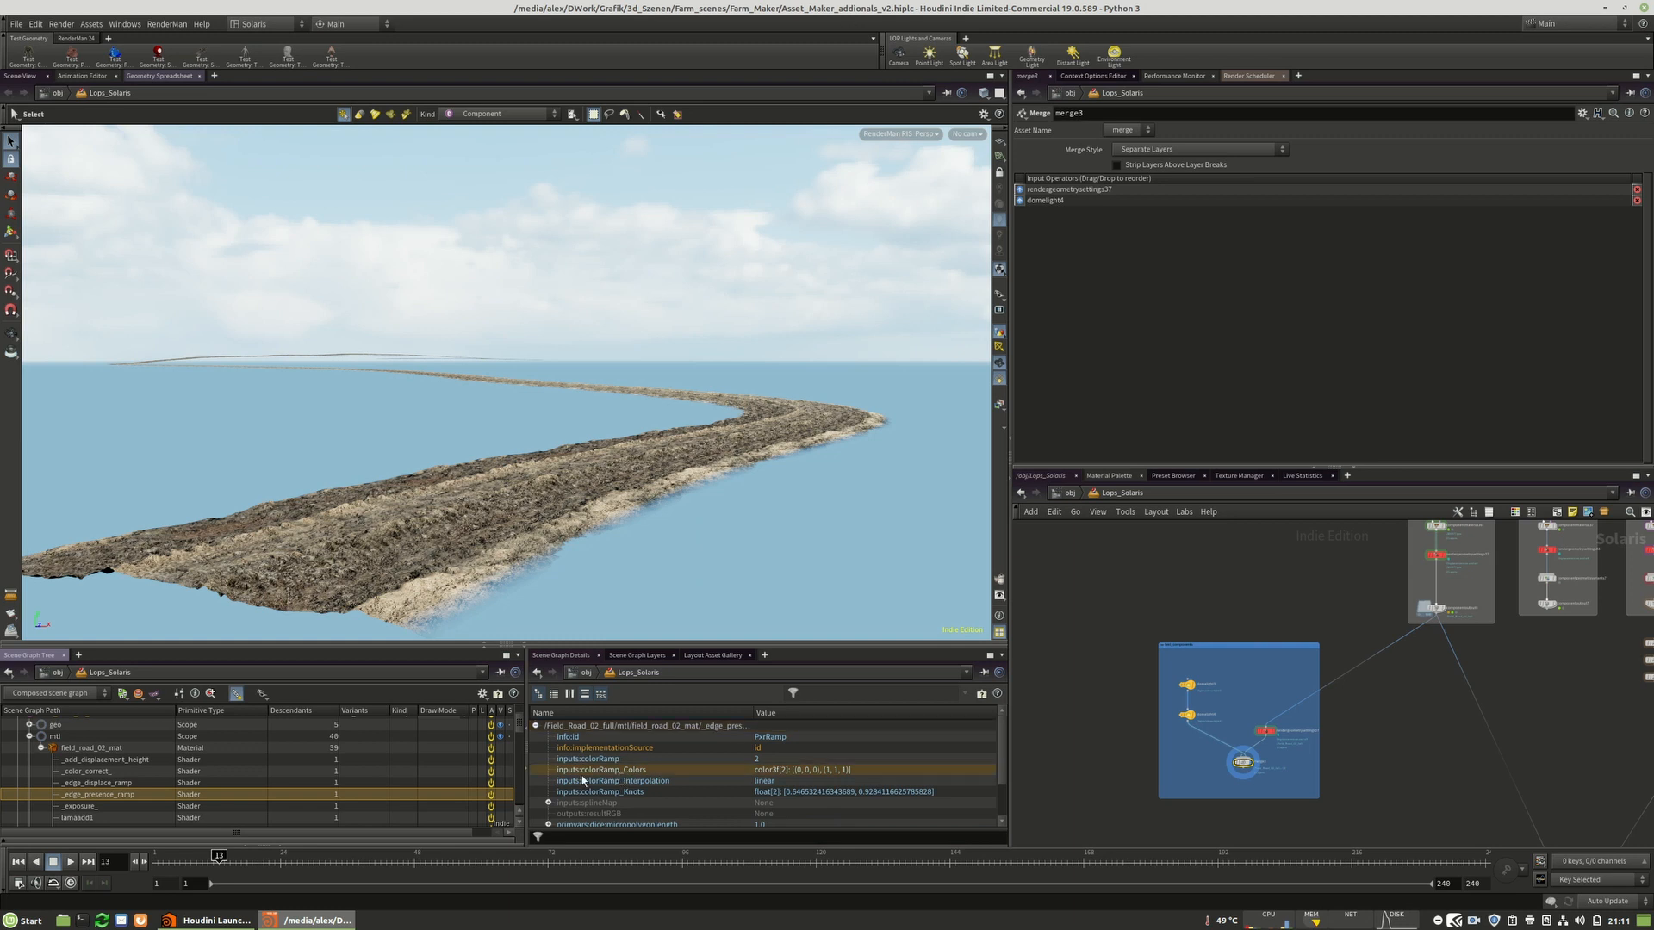
{"action": "right_click", "coordinate": [624, 772]}
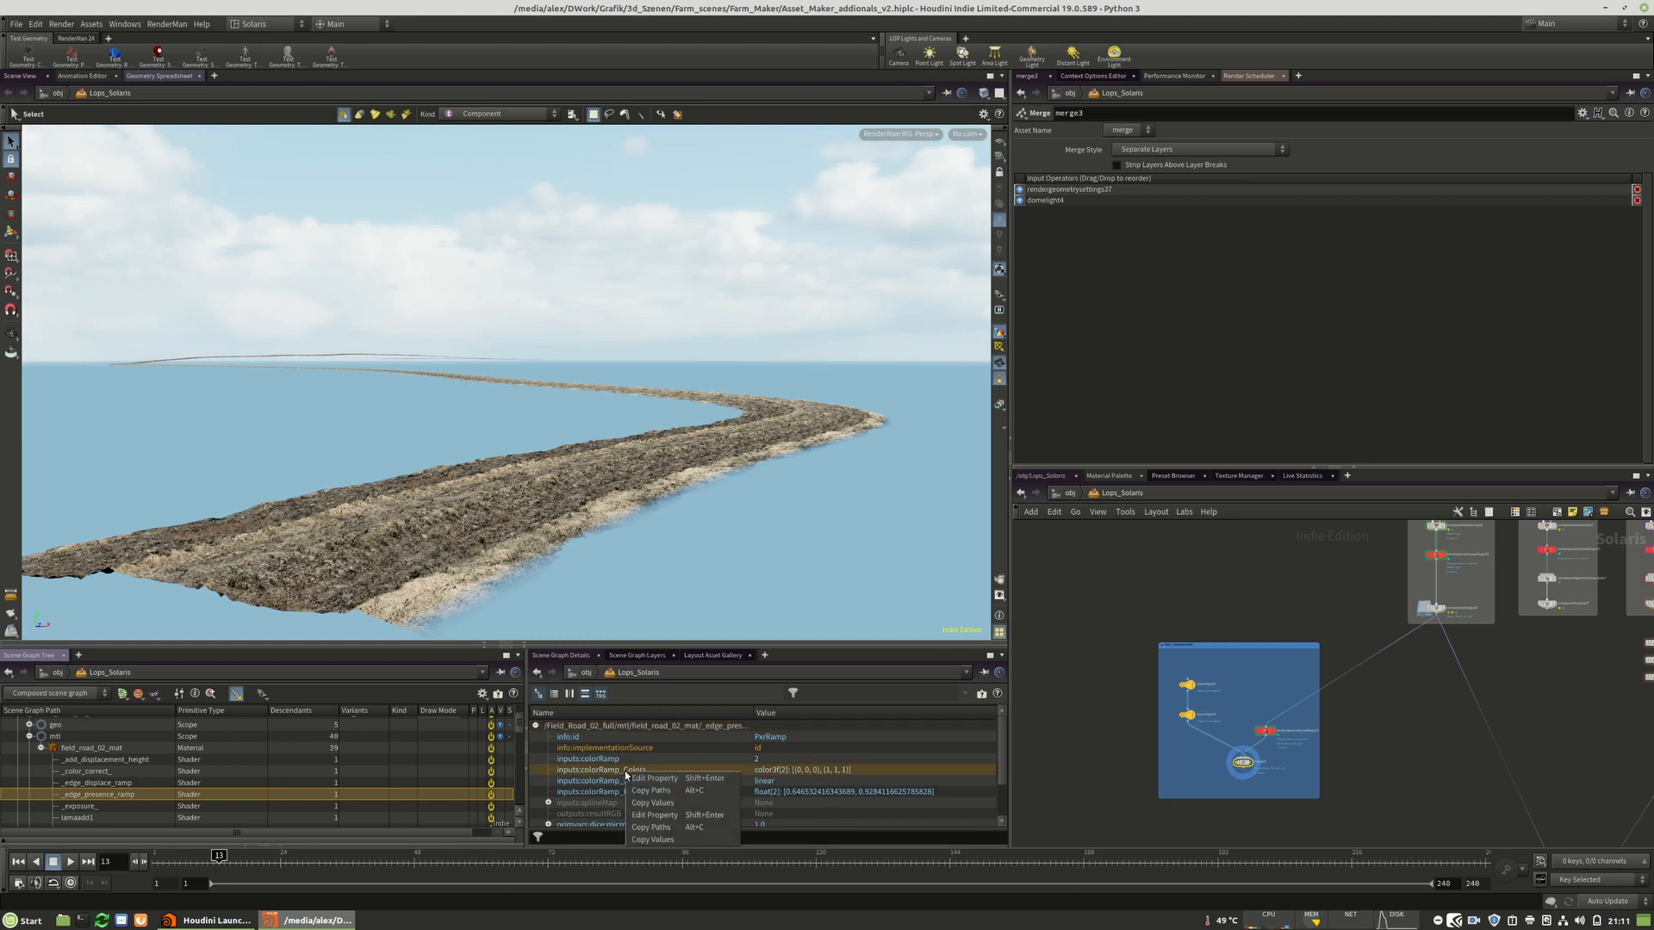
{"action": "left_click", "coordinate": [663, 814]}
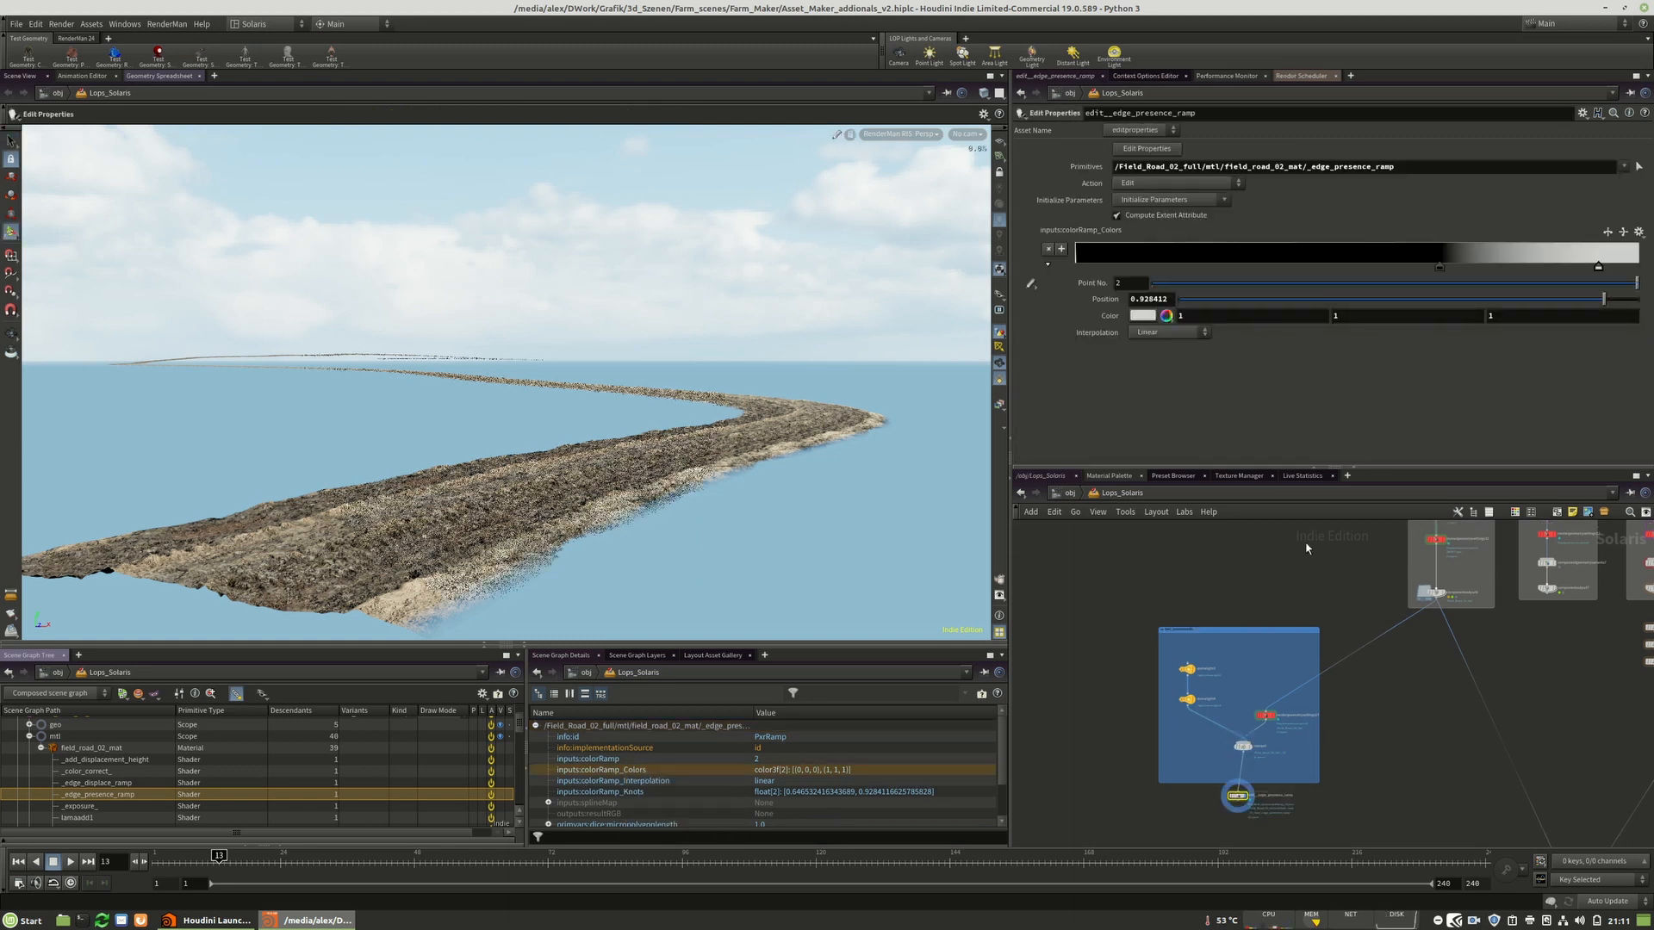
Move the edge presence ramp's second key to a position of about 0.583.
{"action": "left_click_drag", "start_coordinate": [1443, 267], "coordinate": [1136, 267]}
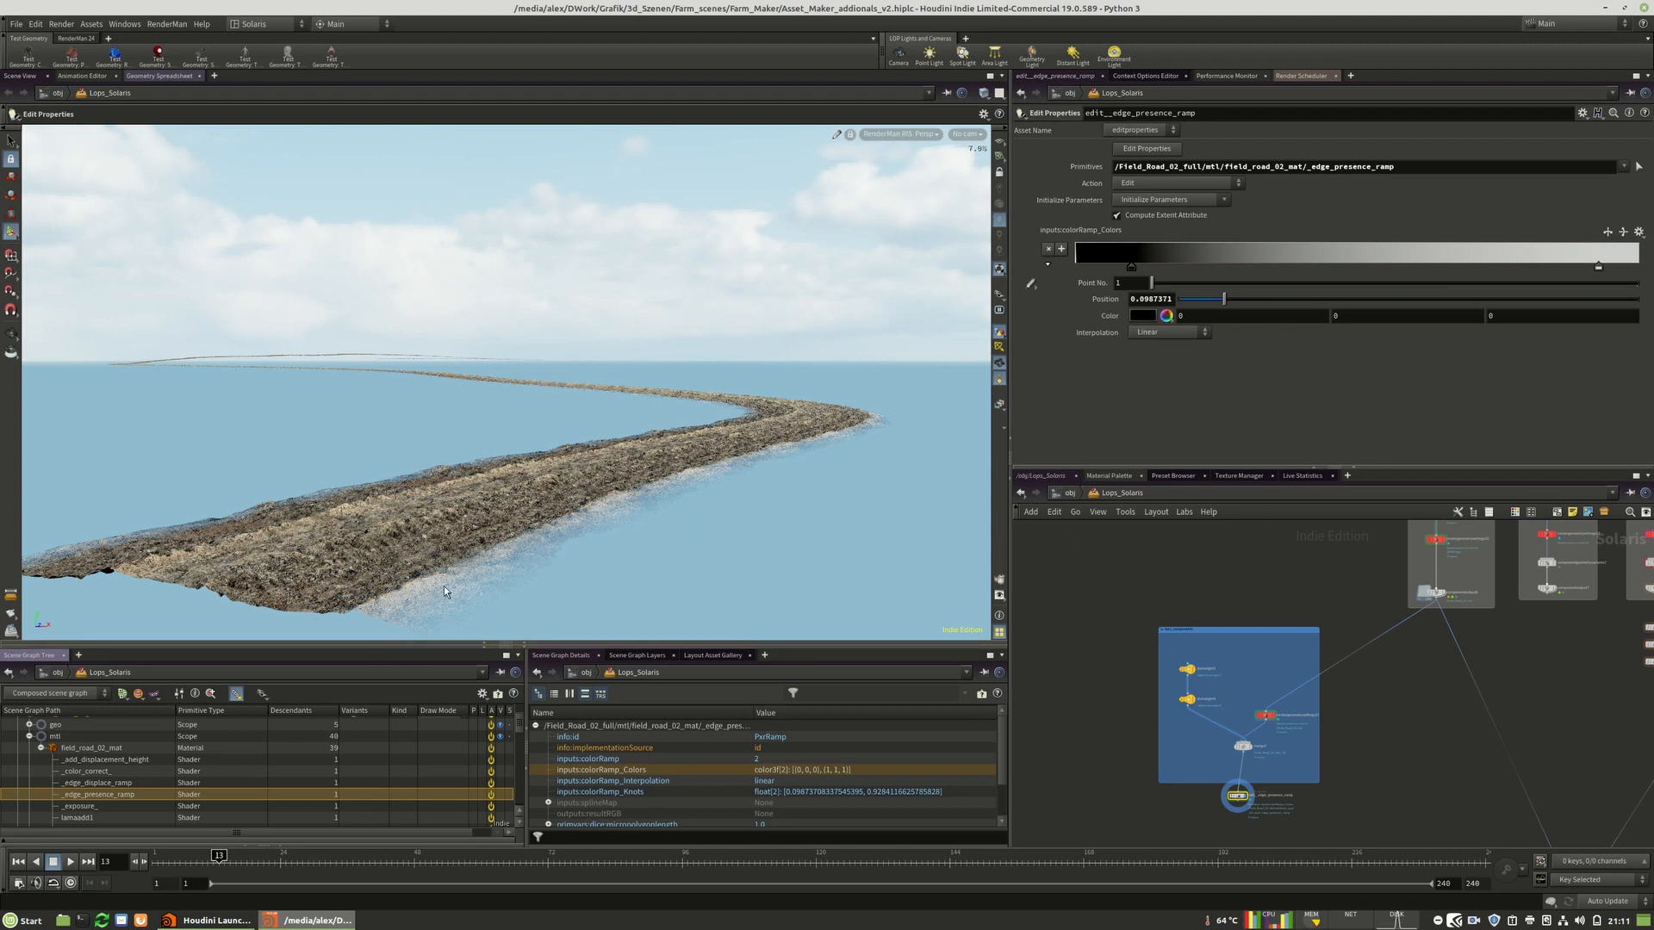
{"action": "left_click_drag", "start_coordinate": [1131, 267], "coordinate": [1367, 267]}
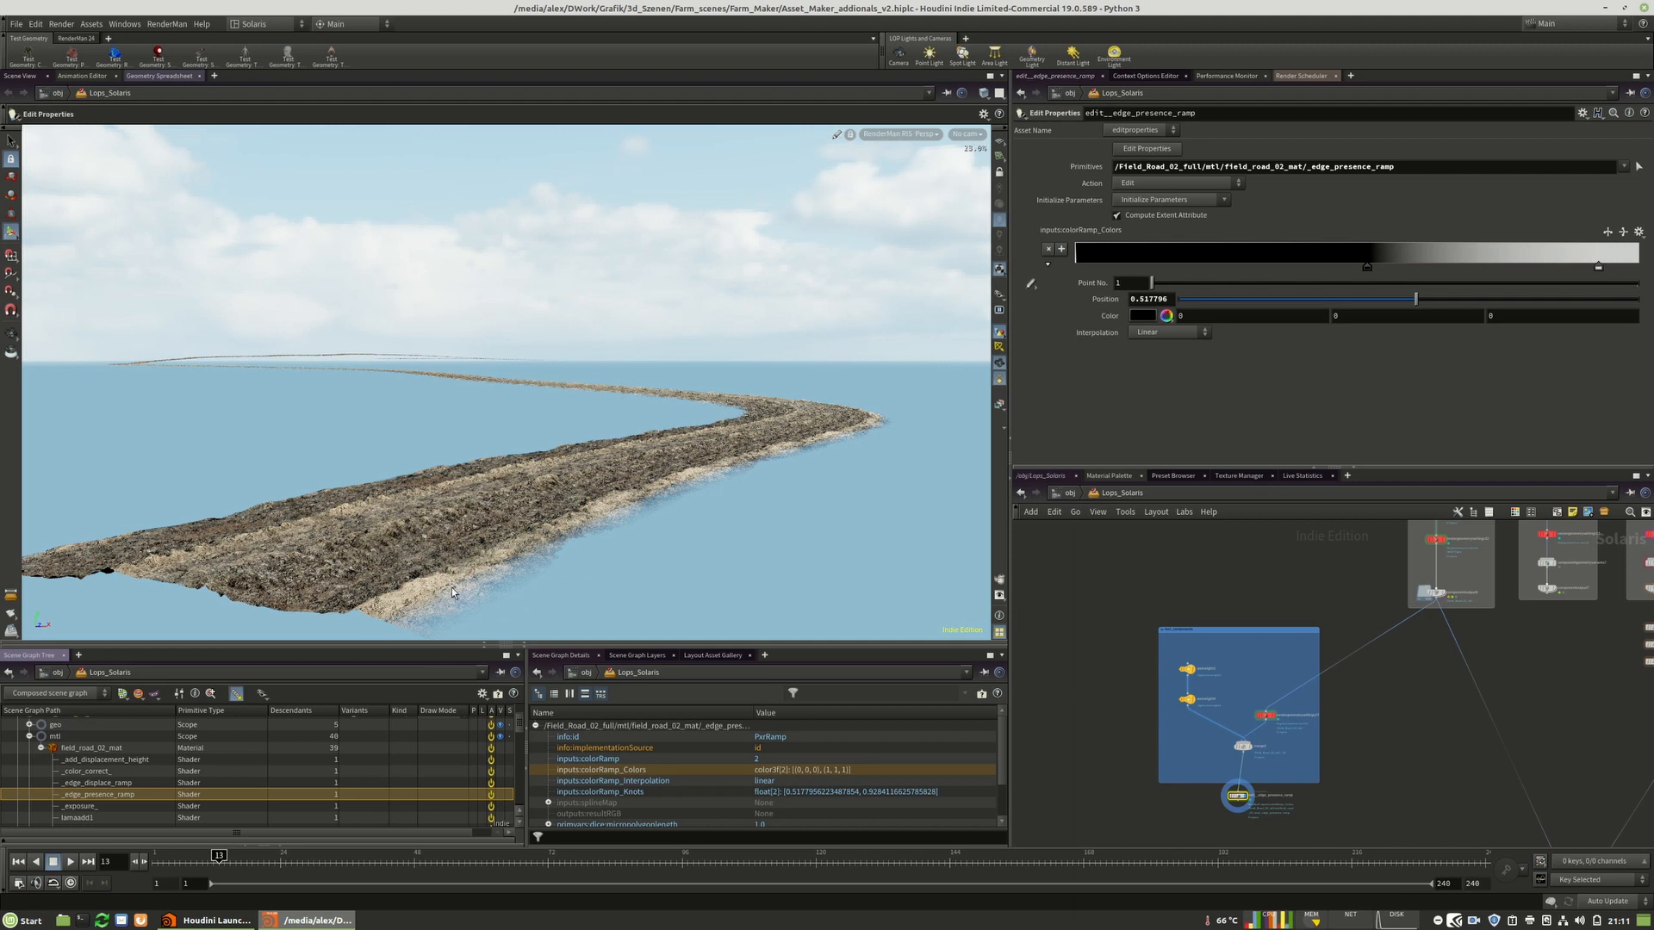
{"action": "left_click_drag", "start_coordinate": [1367, 267], "coordinate": [1404, 268]}
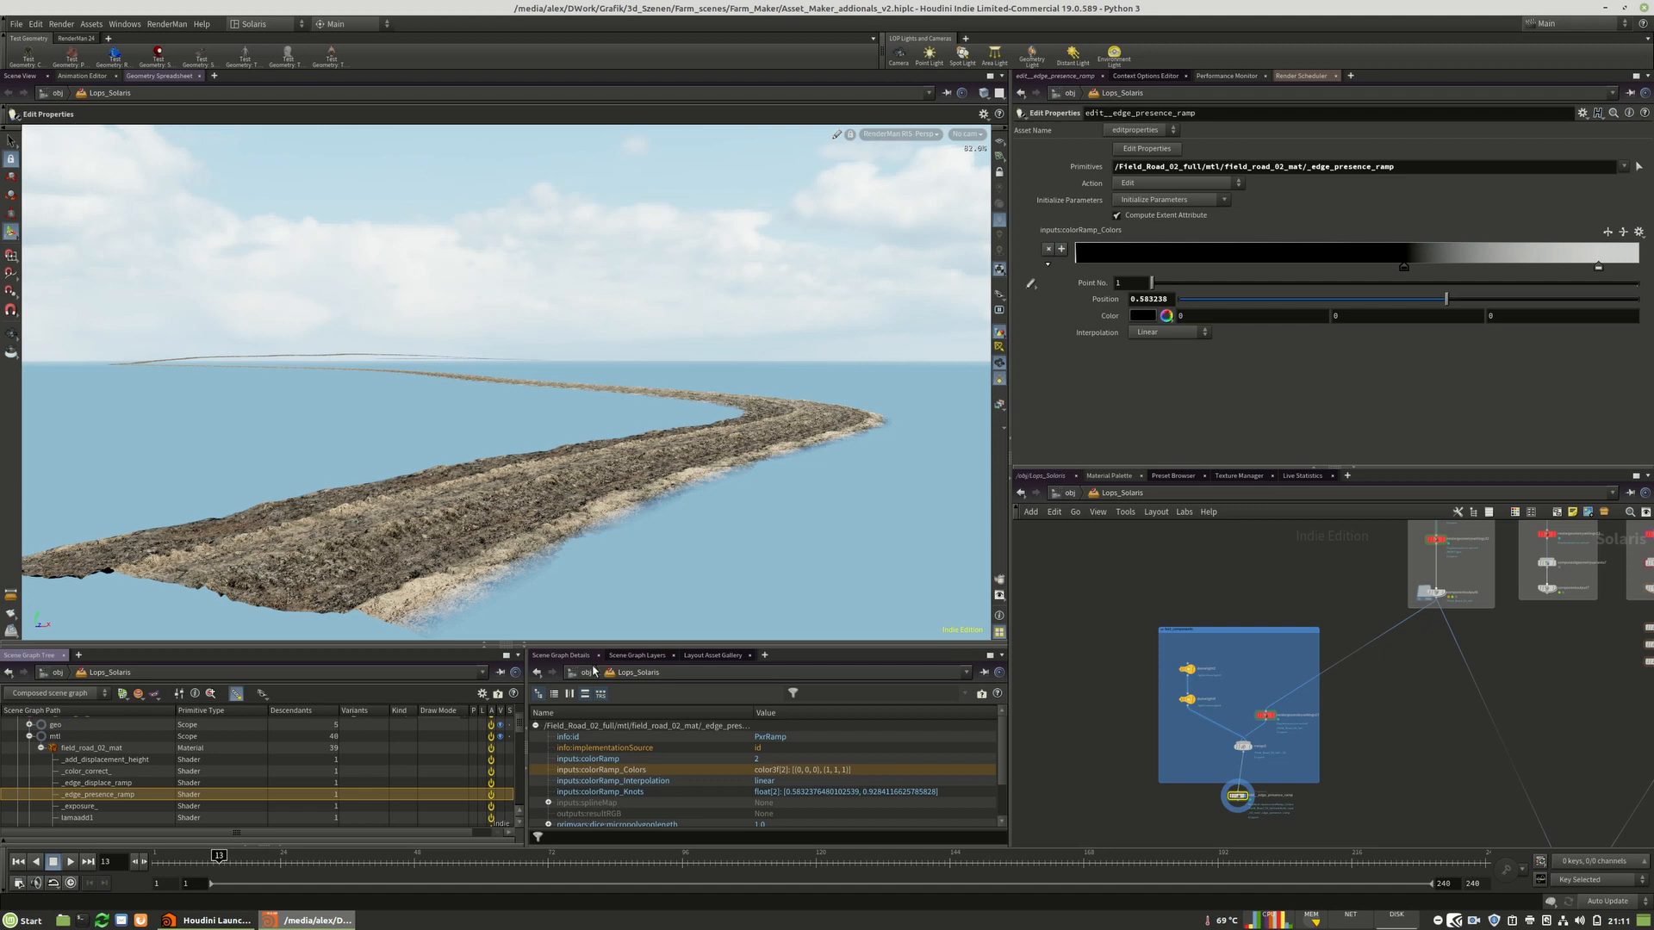
Create an Edit Properties node for the _edge_displace_ramp shader's colorRamp_Colors property.
{"action": "left_click", "coordinate": [101, 784]}
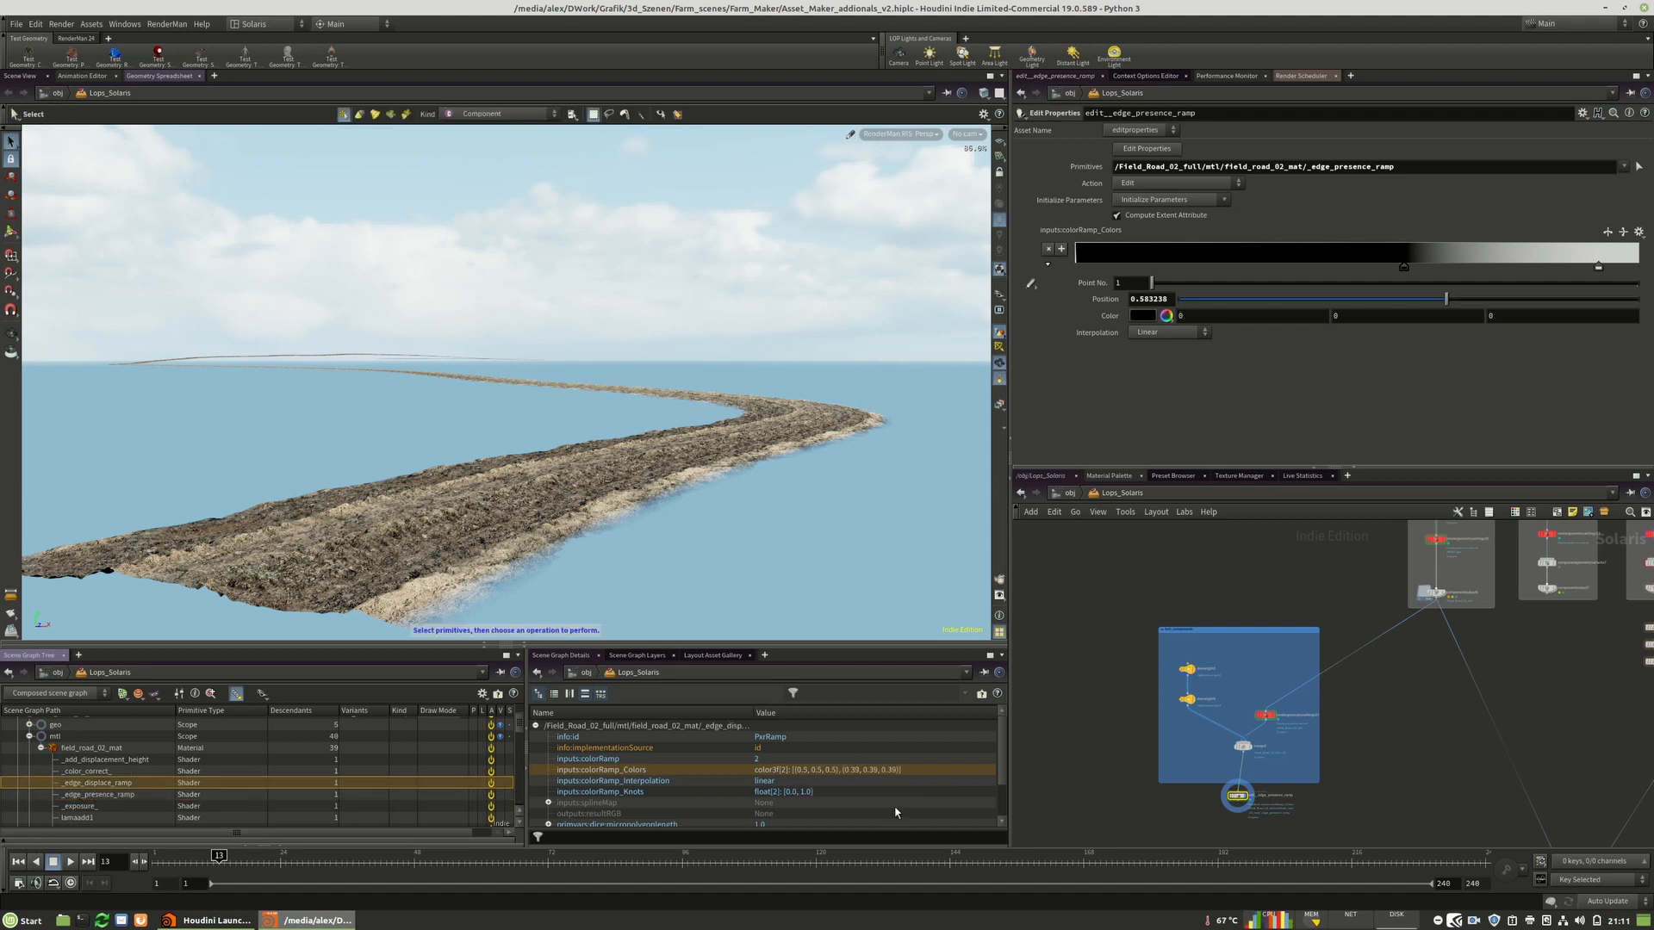
{"action": "right_click", "coordinate": [635, 774]}
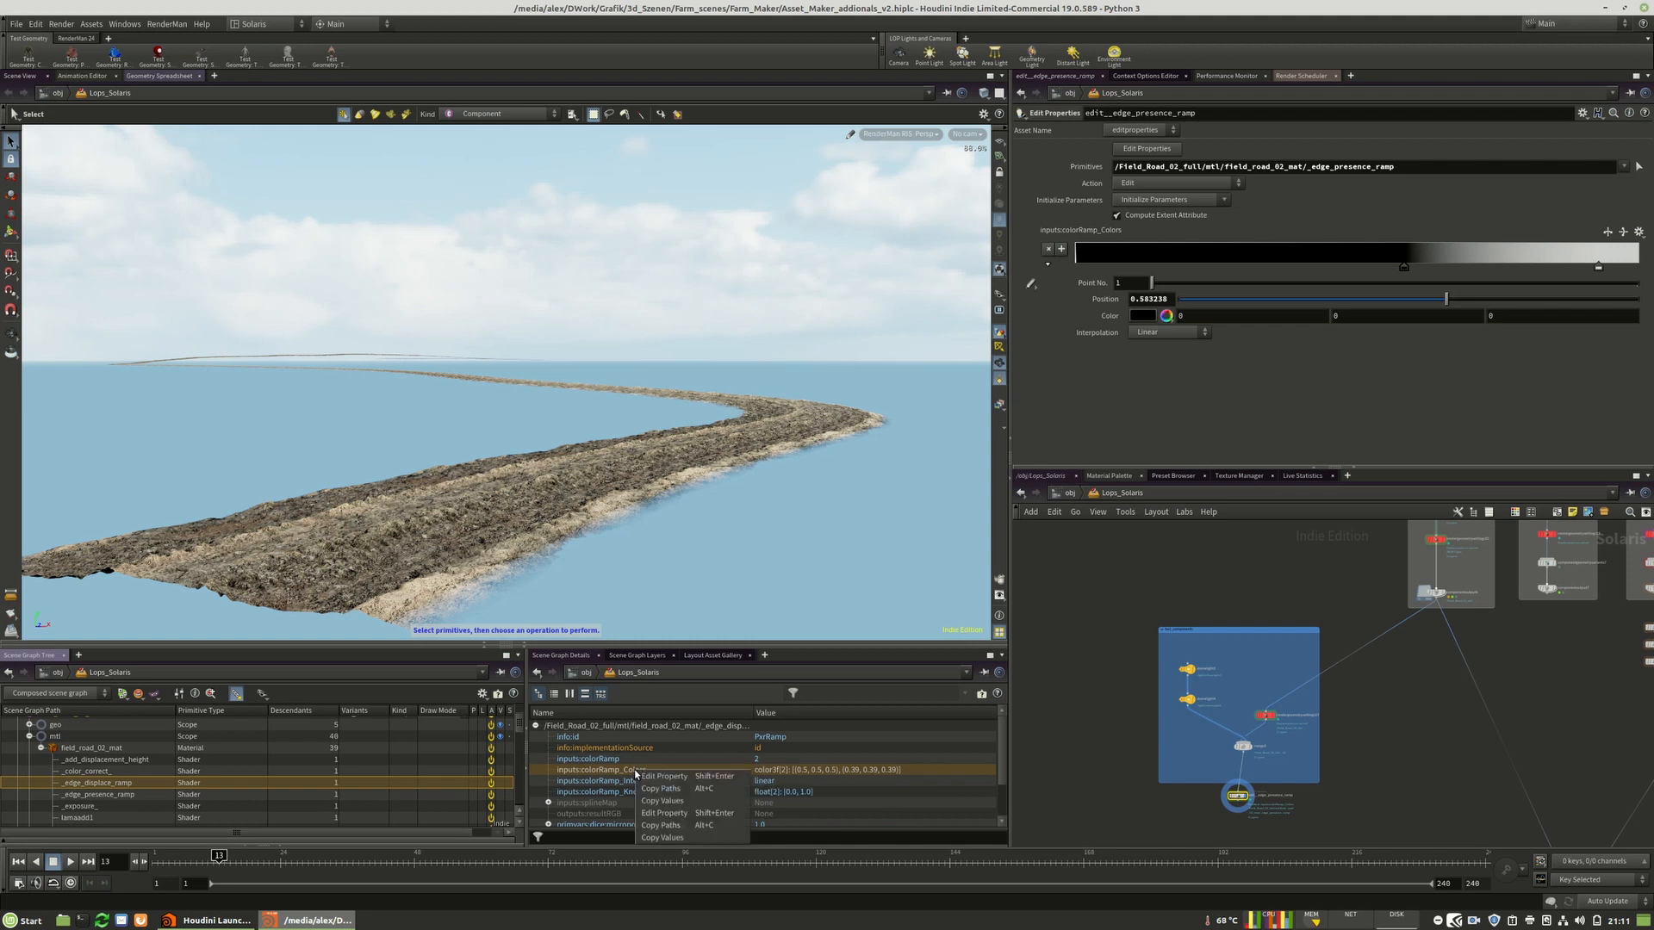
{"action": "left_click", "coordinate": [686, 813]}
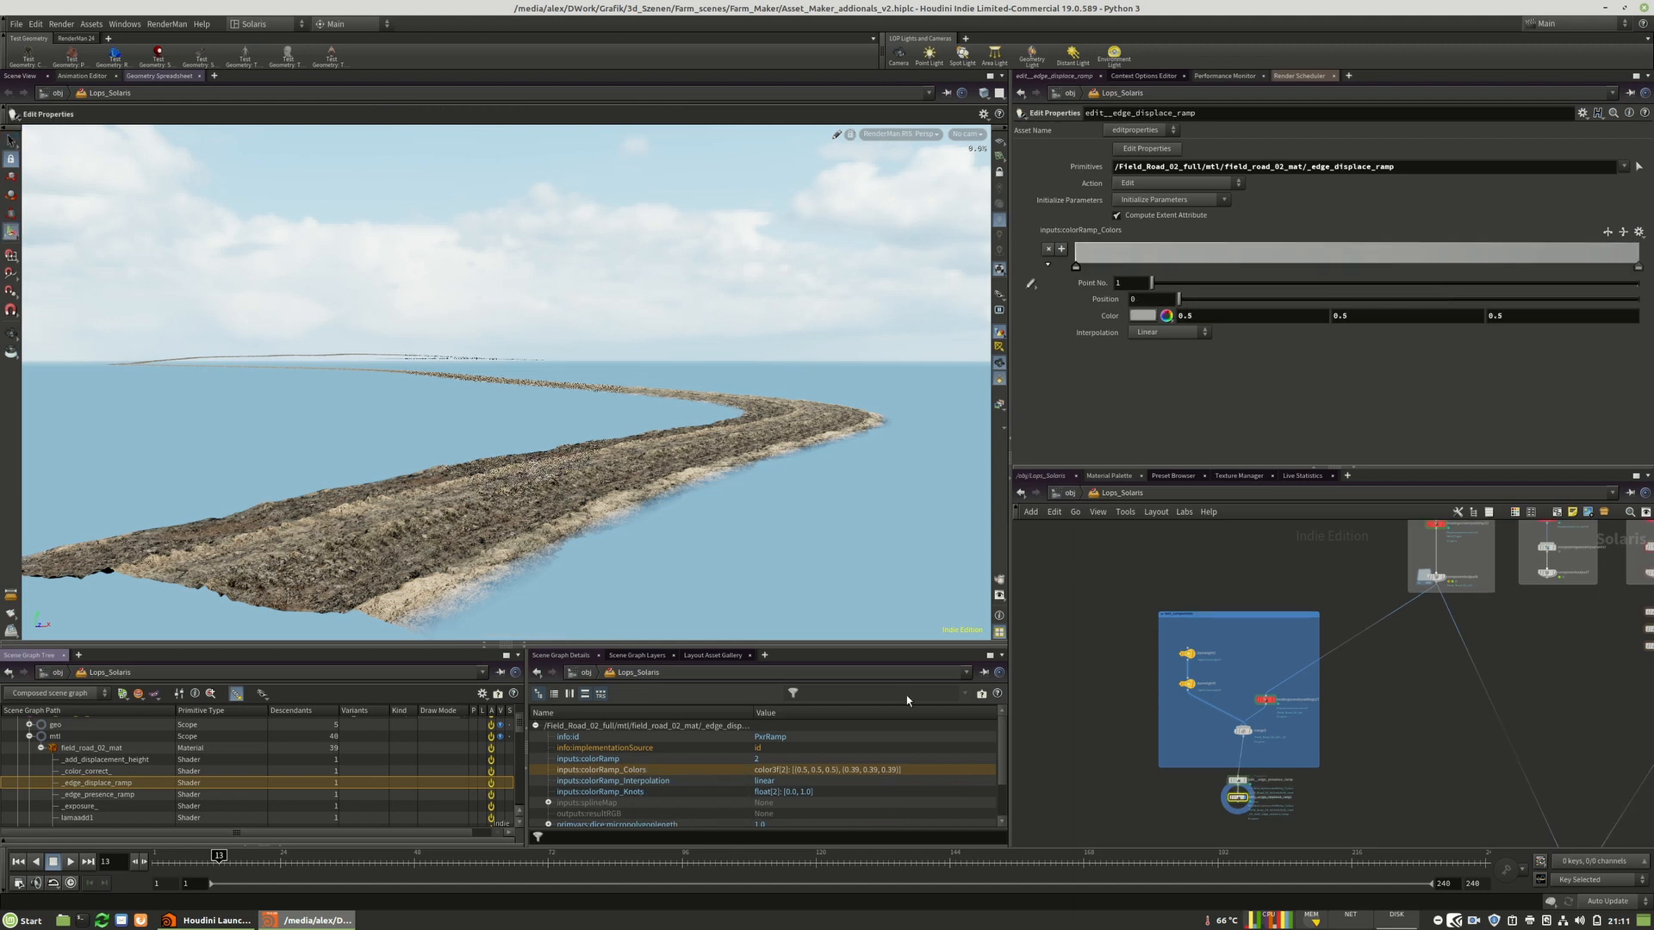
Set the edge displace ramp's second key color to 0.781.
{"action": "scroll", "coordinate": [1253, 737], "scroll_direction": "up", "scroll_amount": 5}
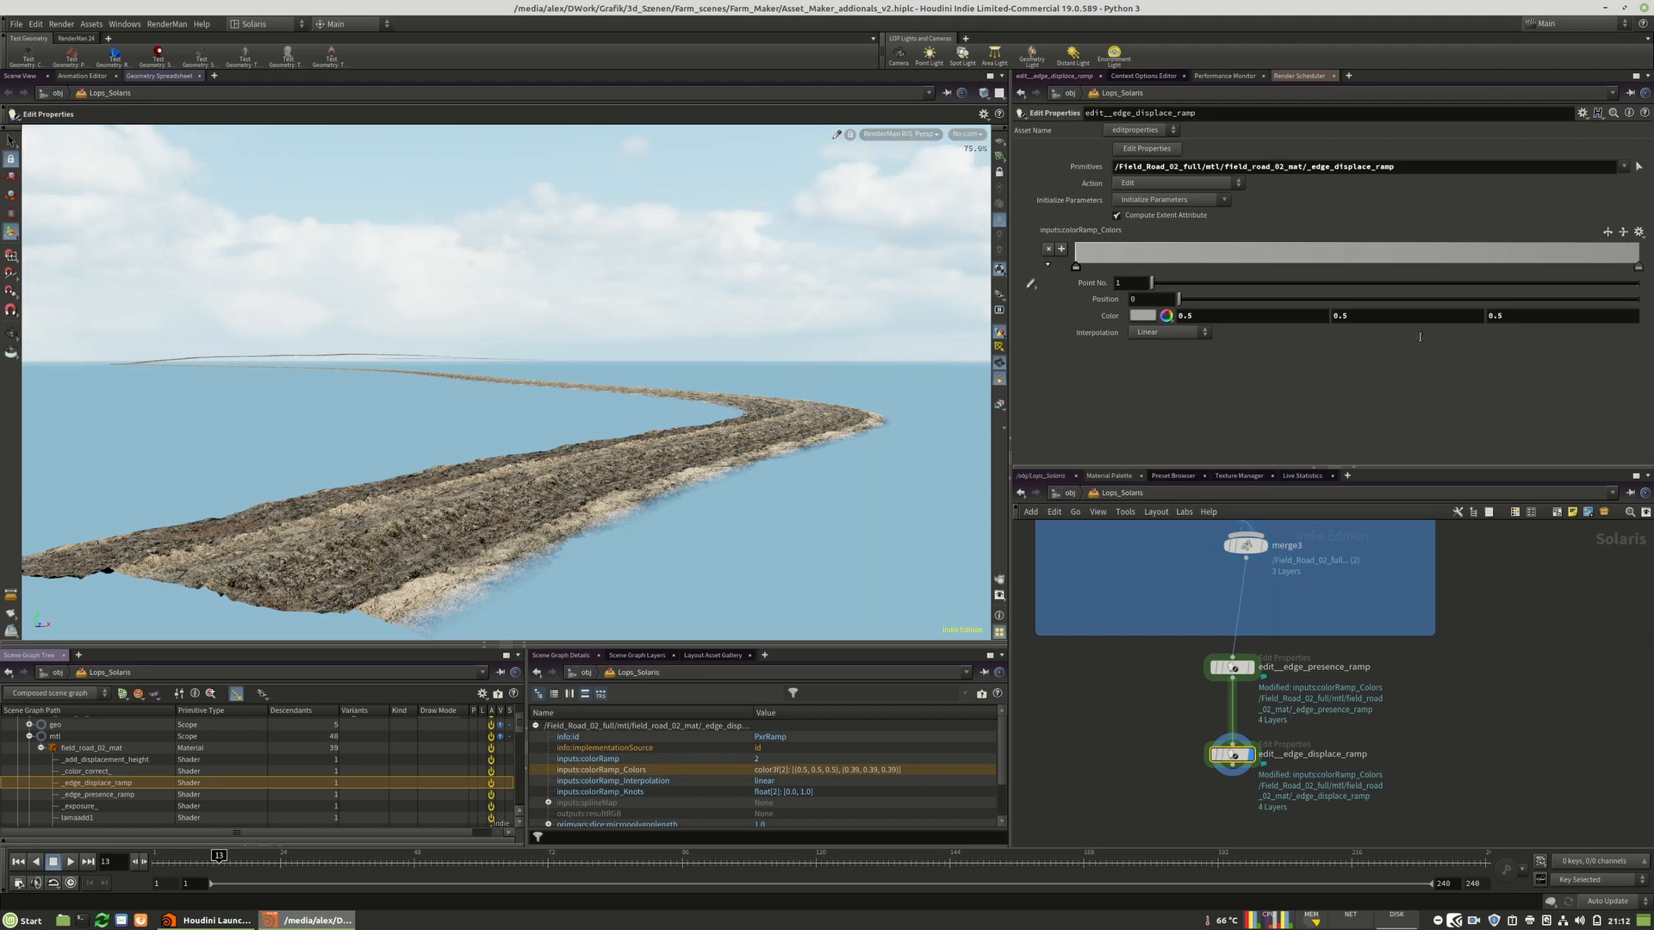
{"action": "left_click", "coordinate": [1638, 268]}
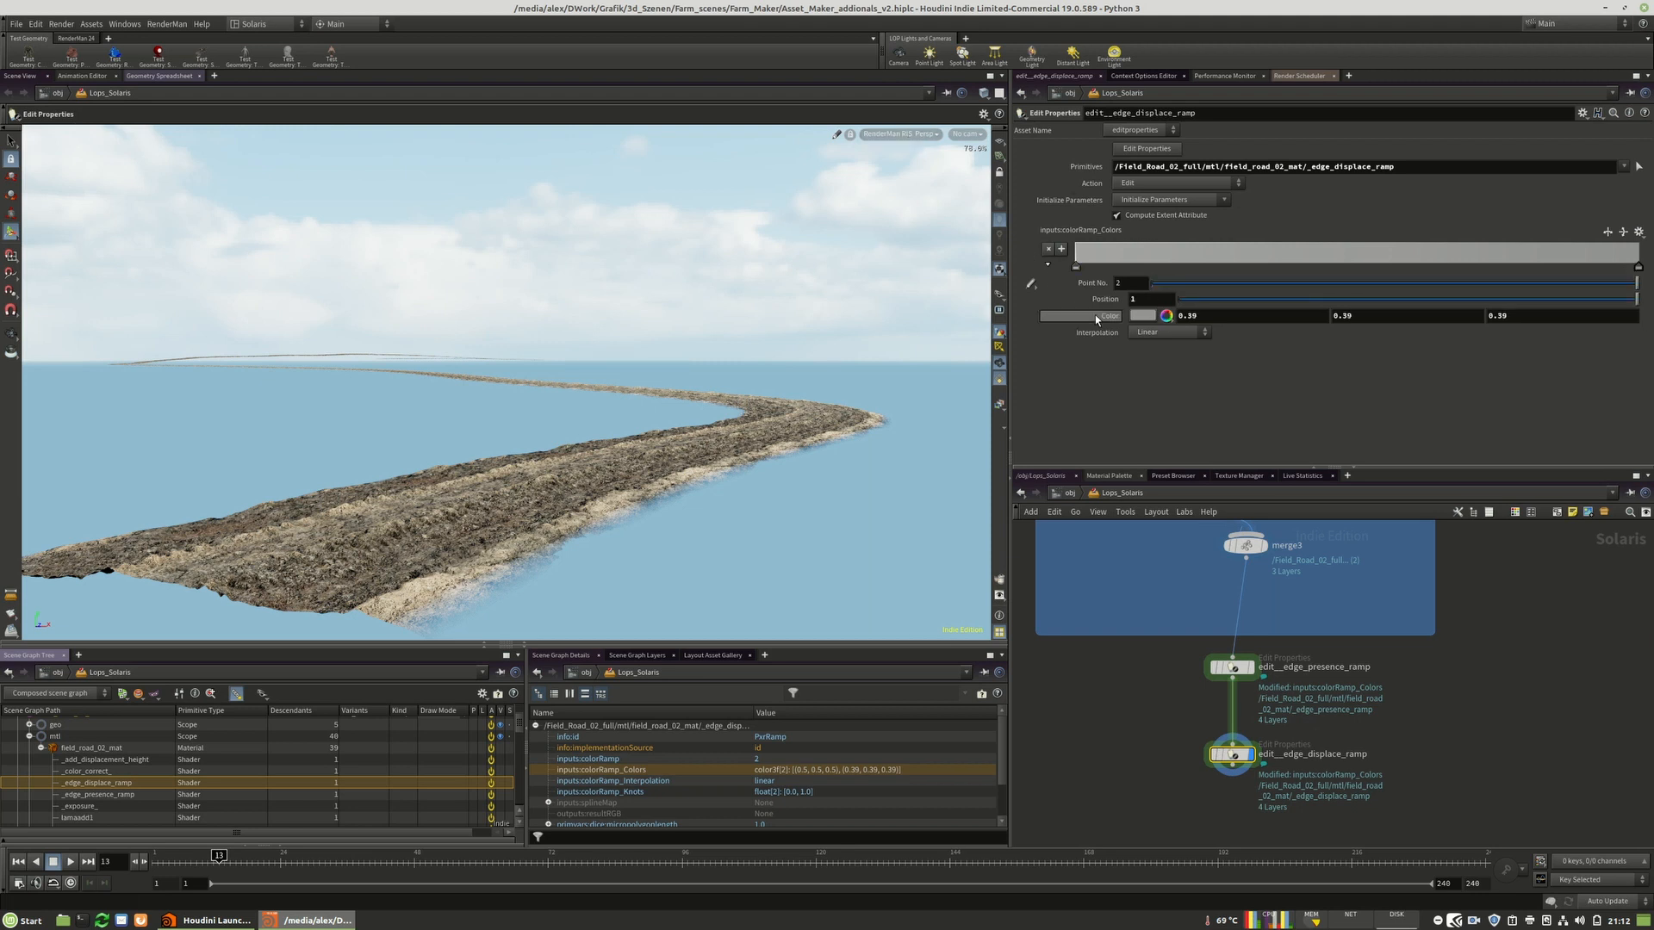
{"action": "left_click", "coordinate": [1165, 316]}
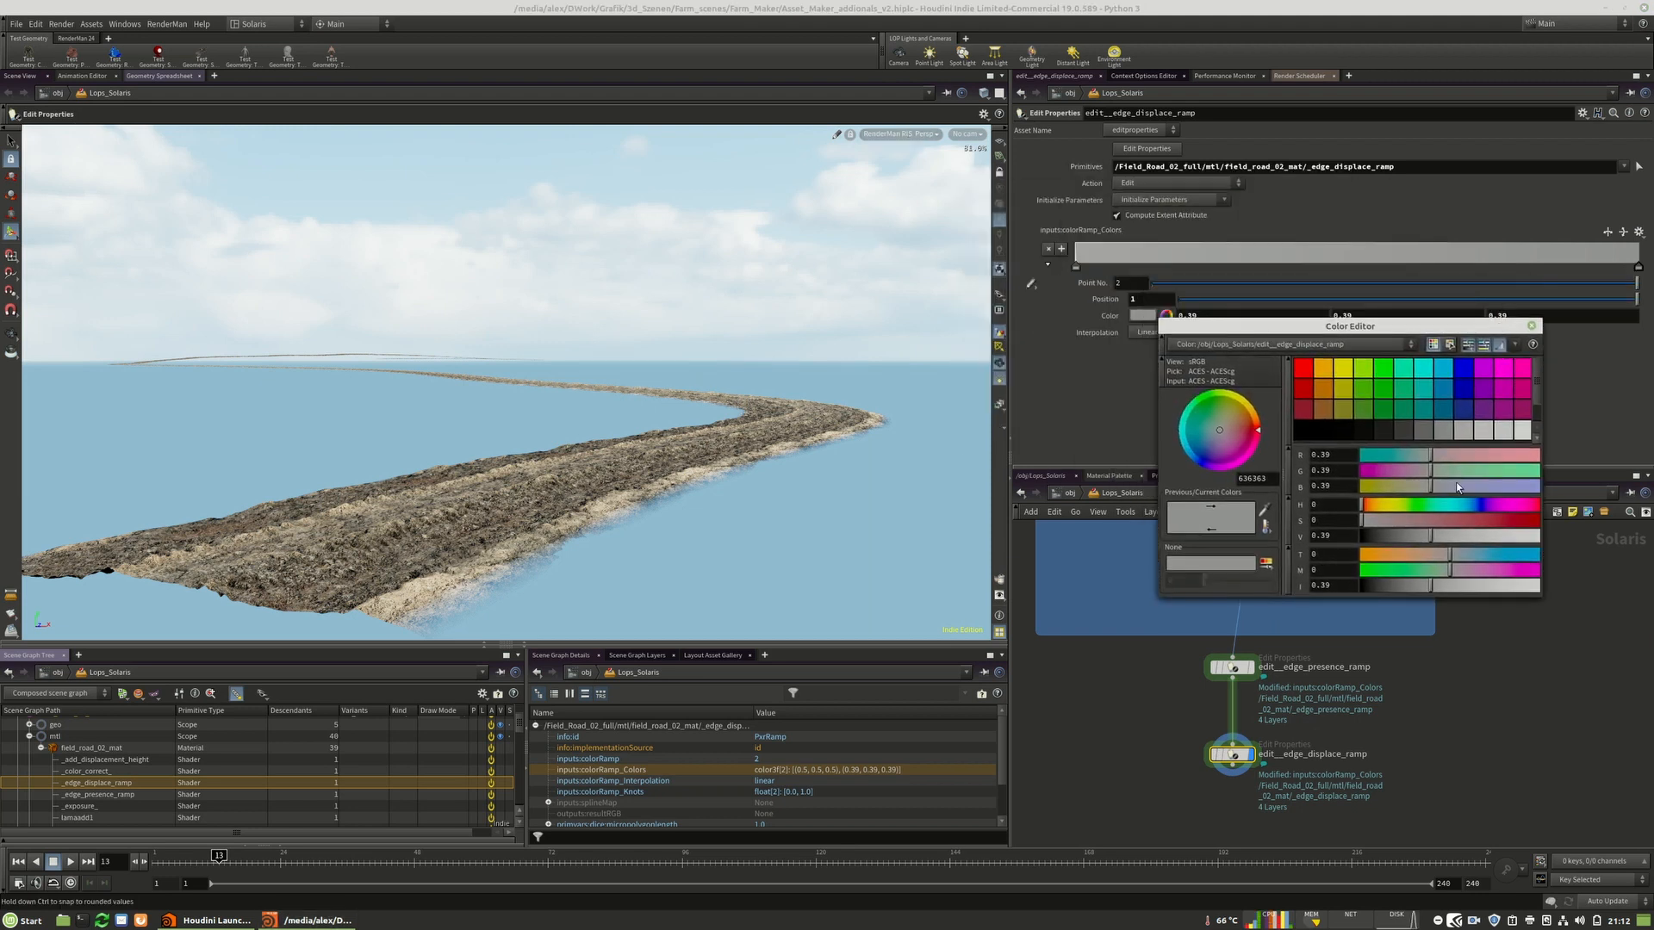
{"action": "left_click", "coordinate": [1486, 541]}
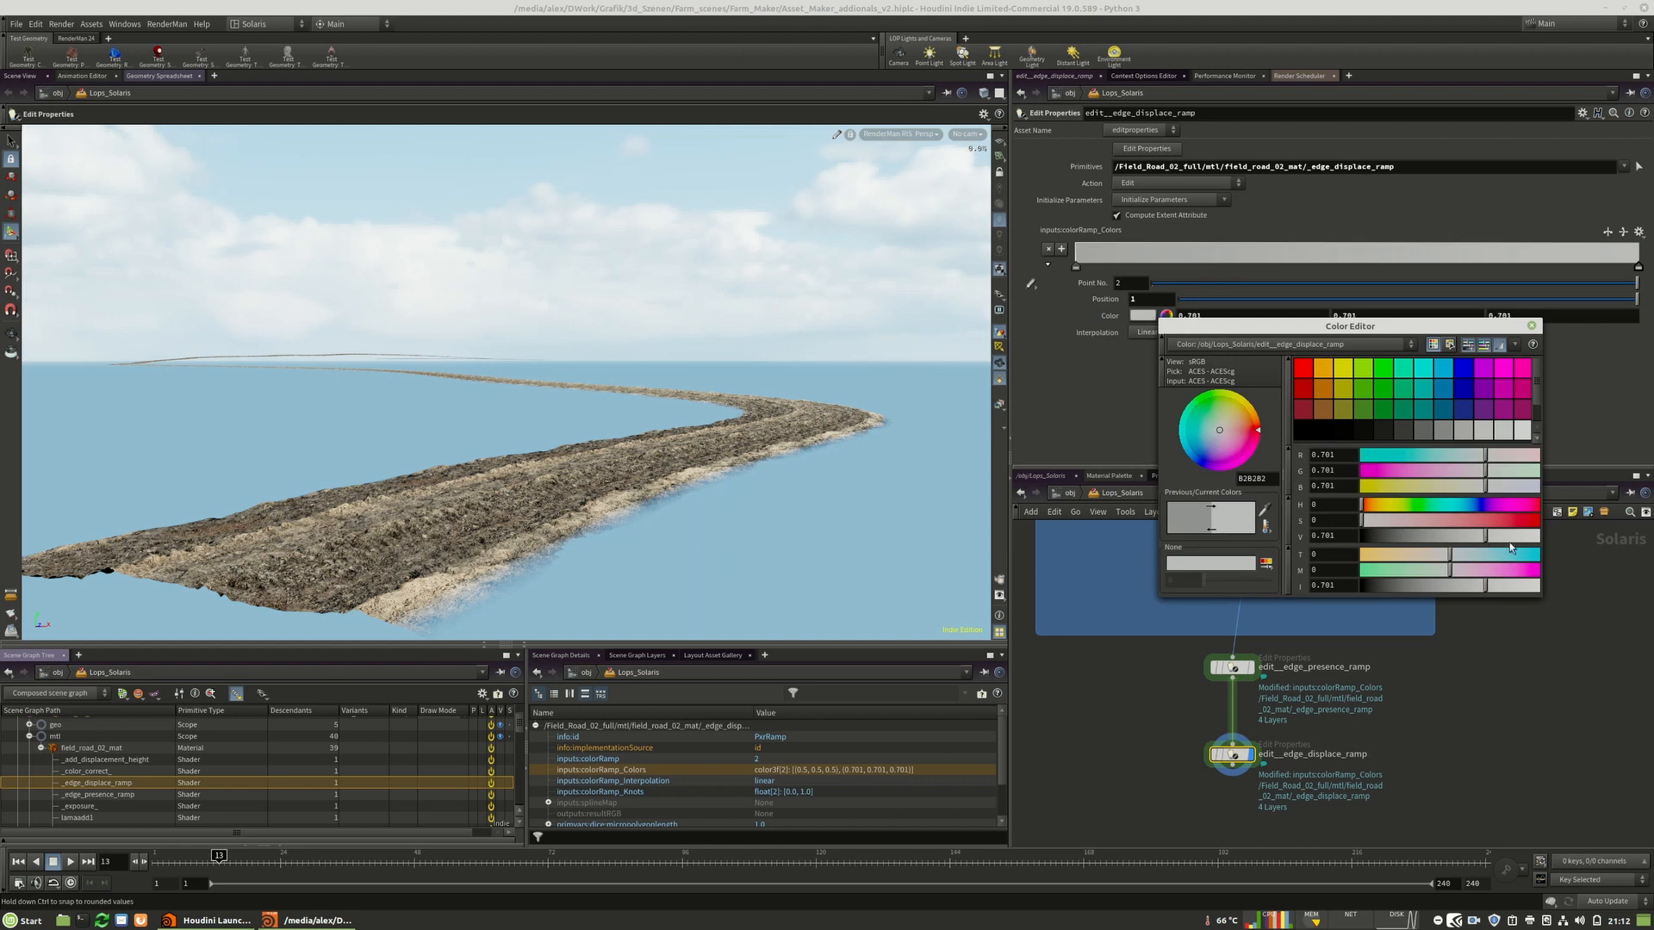
Set the edge displace ramp's second key color to 0.248 and refresh the viewport render.
{"action": "left_click", "coordinate": [878, 134]}
{"action": "left_click", "coordinate": [908, 317]}
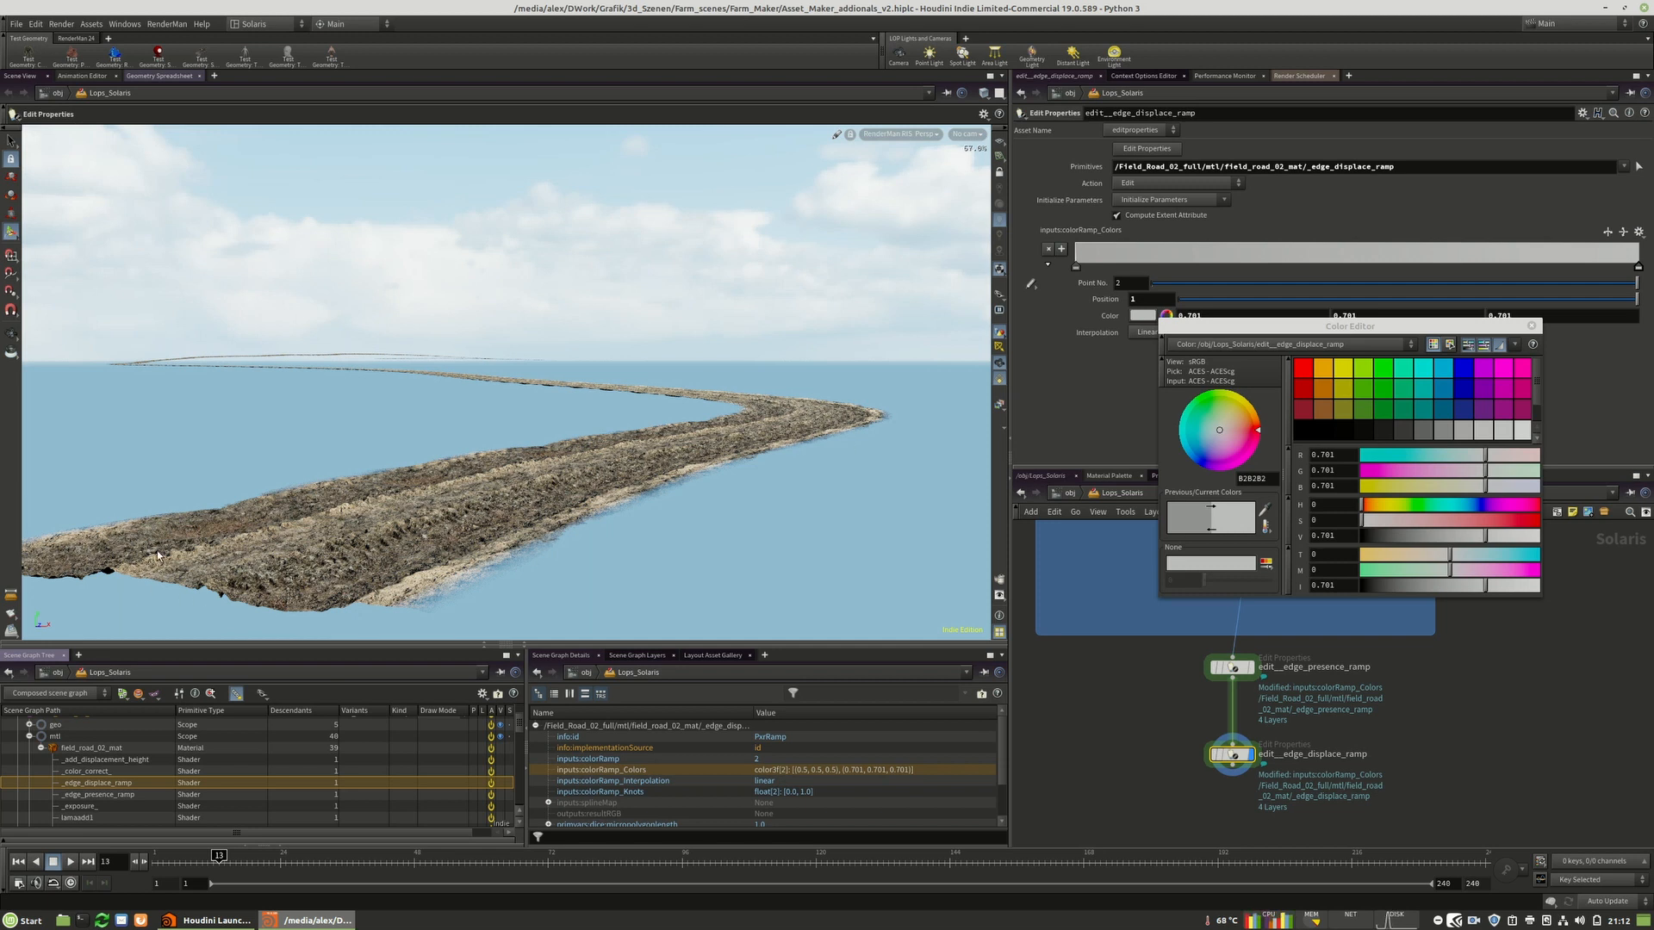
{"action": "left_click", "coordinate": [1405, 586]}
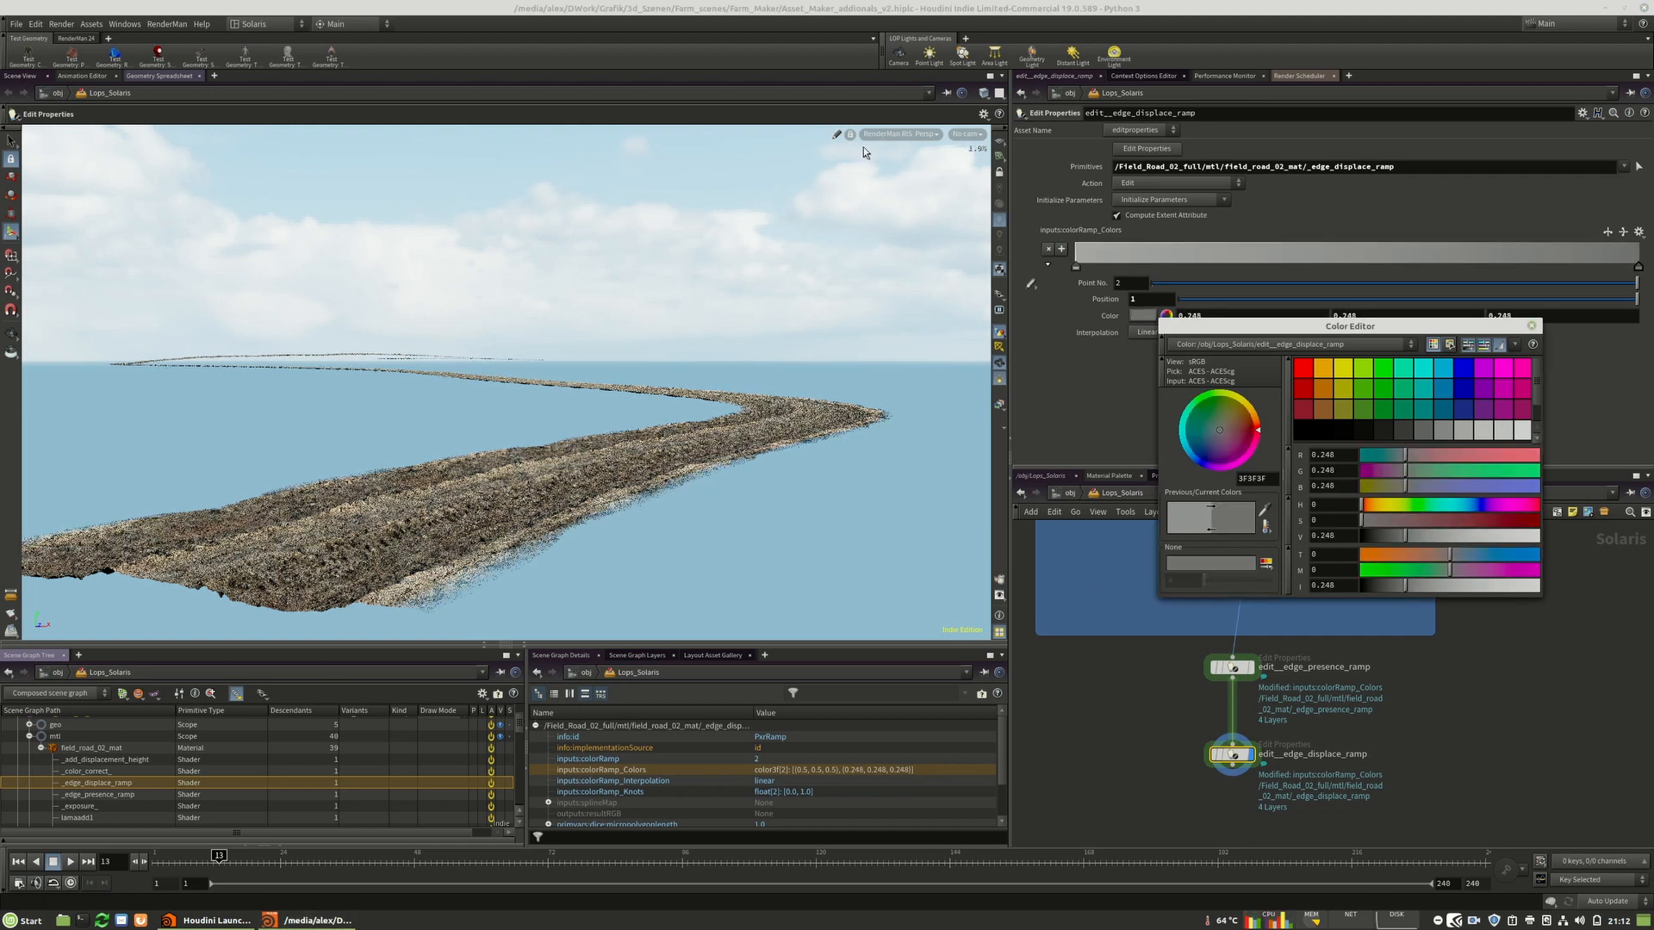
{"action": "left_click", "coordinate": [882, 134]}
{"action": "left_click", "coordinate": [882, 135]}
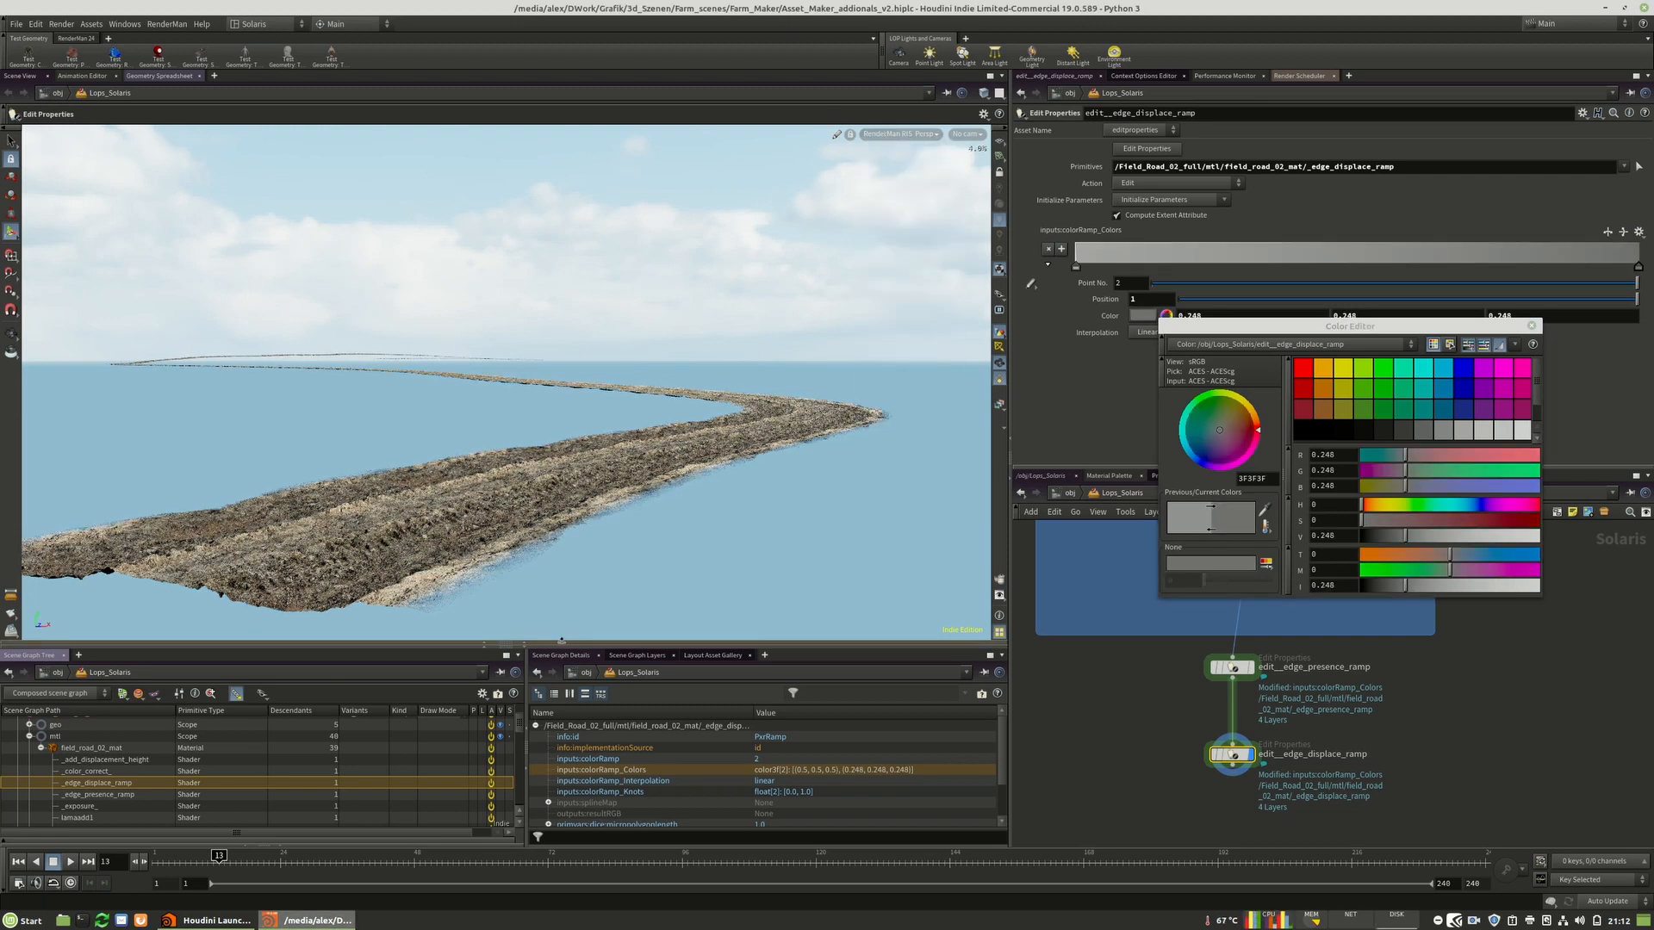
Open the render gallery and compare the two road render snapshots.
{"action": "left_click", "coordinate": [525, 643]}
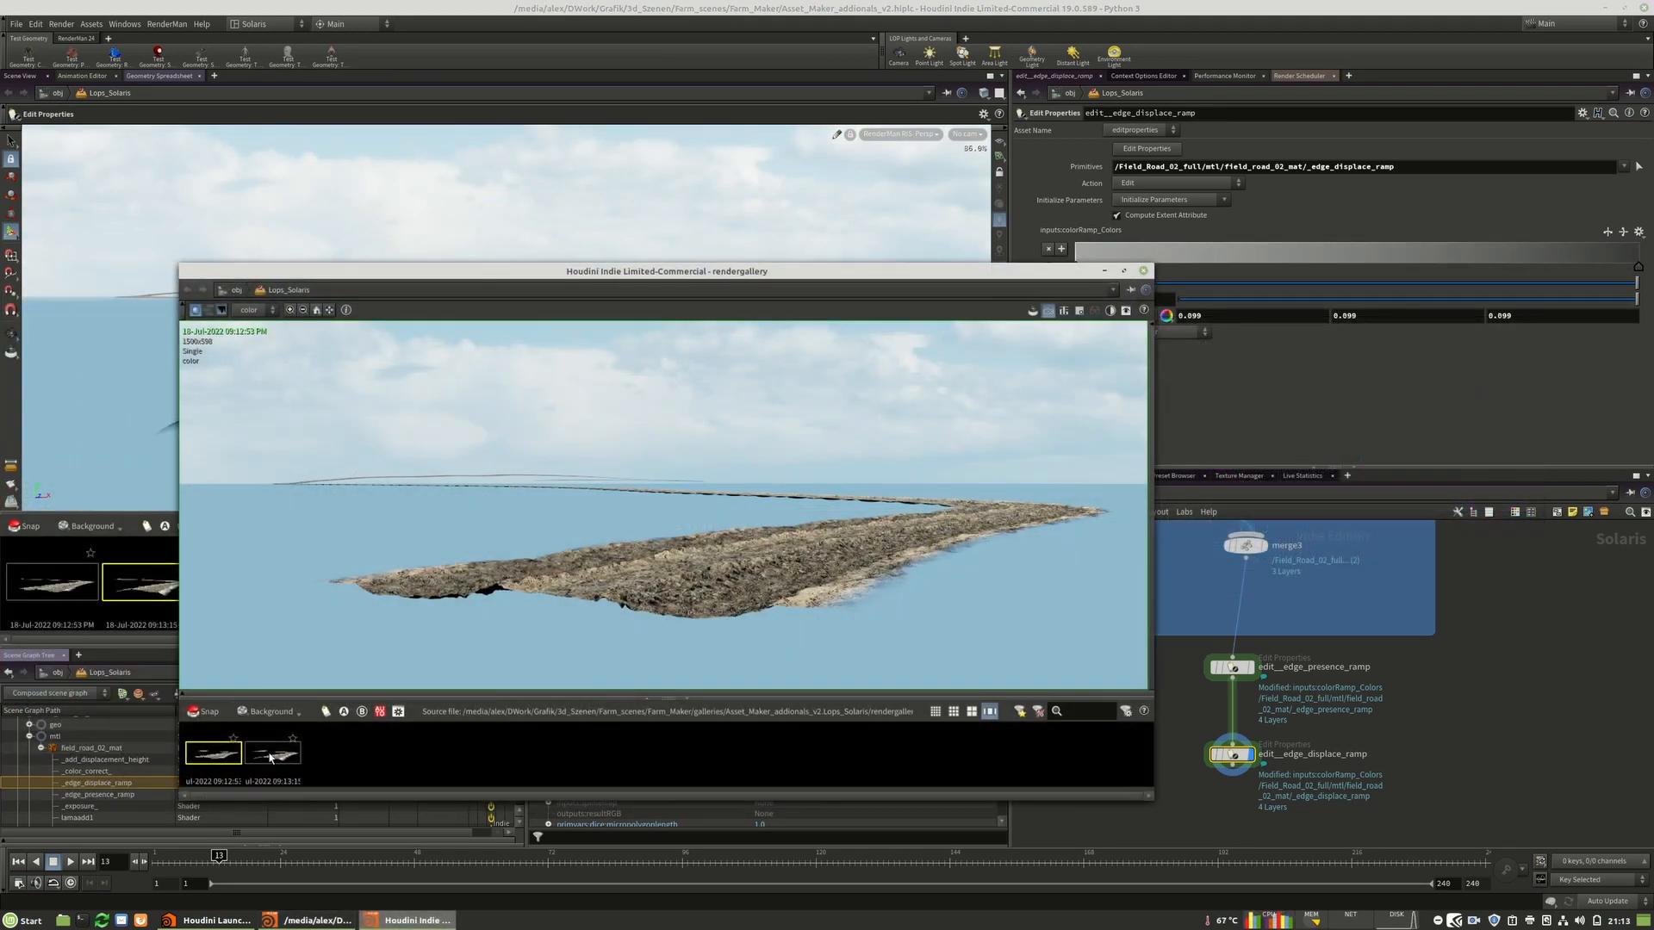
{"action": "left_click", "coordinate": [270, 758]}
{"action": "left_click", "coordinate": [241, 756]}
{"action": "left_click", "coordinate": [250, 757]}
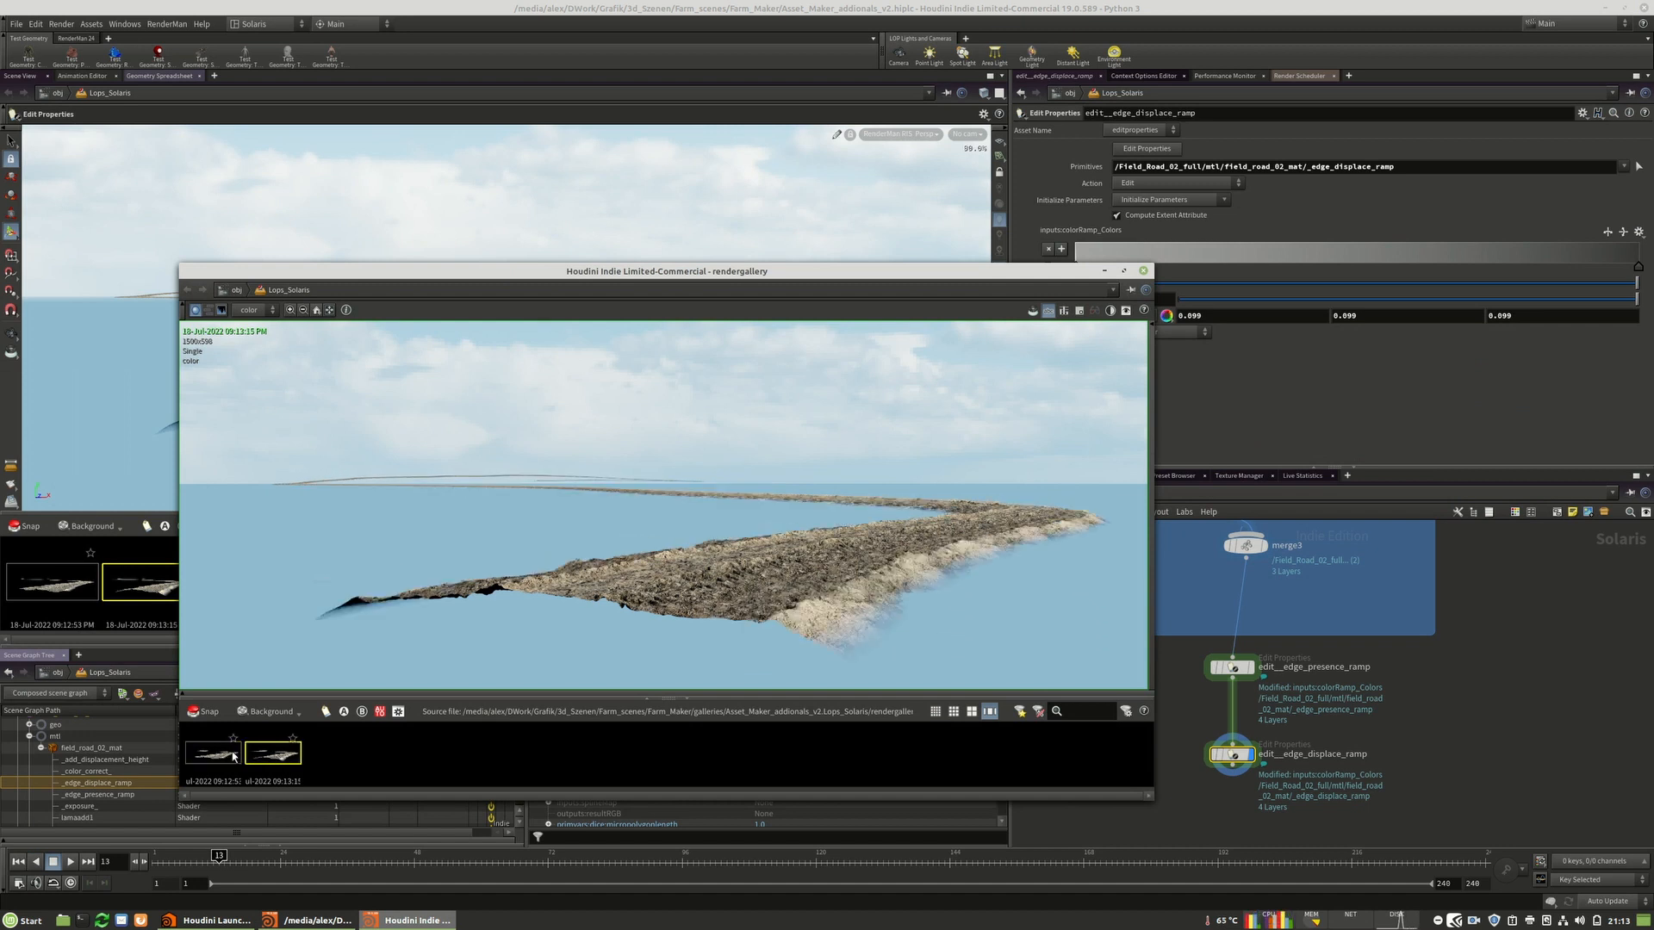
{"action": "left_click", "coordinate": [220, 759]}
{"action": "left_click", "coordinate": [251, 757]}
{"action": "left_click", "coordinate": [214, 758]}
{"action": "left_click", "coordinate": [251, 757]}
{"action": "left_click", "coordinate": [221, 758]}
{"action": "left_click", "coordinate": [252, 757]}
{"action": "left_click", "coordinate": [218, 758]}
{"action": "left_click", "coordinate": [253, 757]}
{"action": "left_click", "coordinate": [217, 758]}
{"action": "left_click", "coordinate": [252, 757]}
{"action": "left_click", "coordinate": [216, 758]}
{"action": "left_click", "coordinate": [251, 757]}
{"action": "left_click", "coordinate": [212, 756]}
{"action": "left_click", "coordinate": [269, 757]}
{"action": "left_click", "coordinate": [1143, 270]}
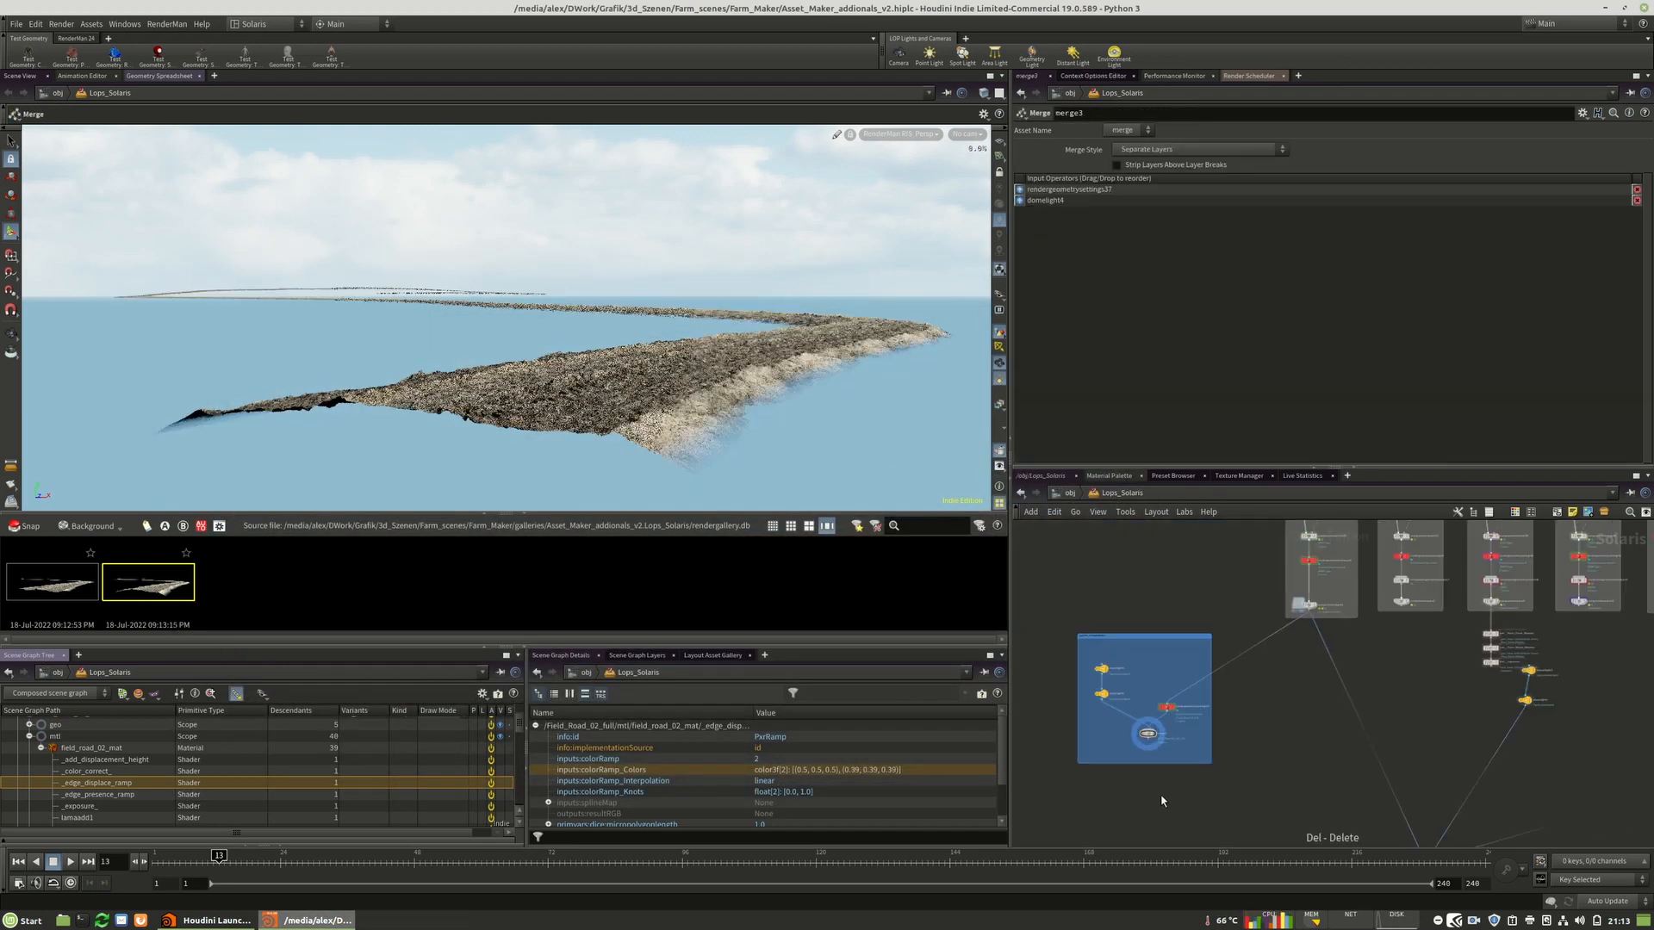
{"action": "scroll", "coordinate": [1161, 795], "scroll_direction": "down", "scroll_amount": 4}
{"action": "middle_click_drag", "start_coordinate": [1456, 760], "coordinate": [1366, 751]}
{"action": "scroll", "coordinate": [1203, 739], "scroll_direction": "up", "scroll_amount": 4}
{"action": "scroll", "coordinate": [1137, 728], "scroll_direction": "down", "scroll_amount": 4}
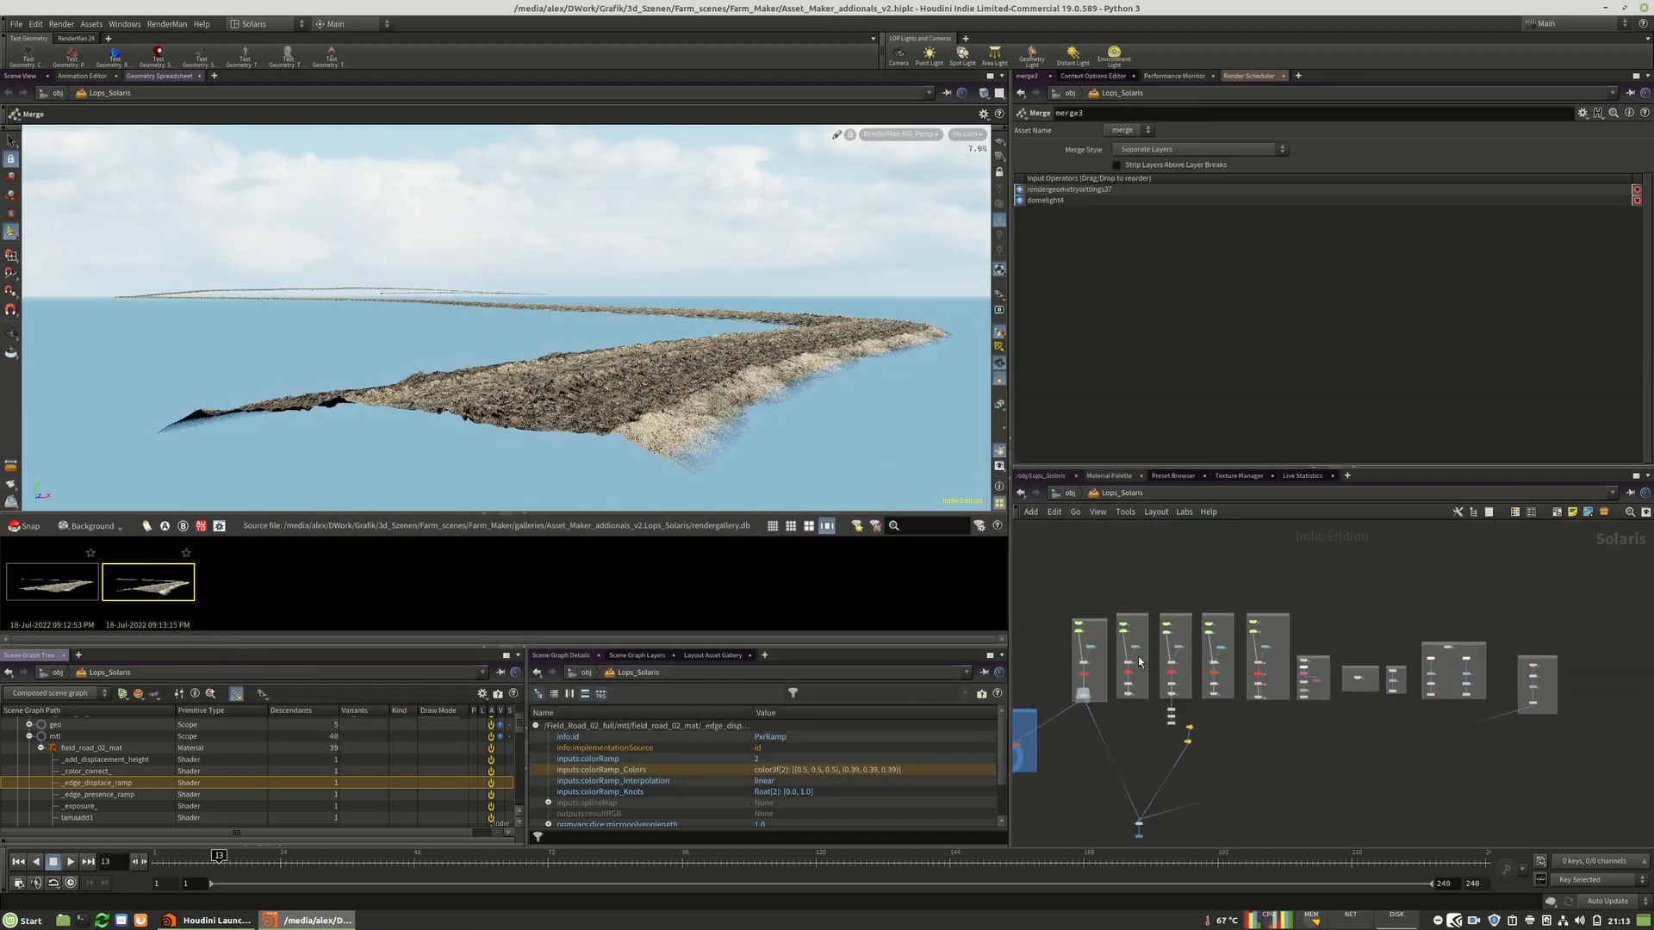
{"action": "scroll", "coordinate": [1593, 697], "scroll_direction": "up", "scroll_amount": 5}
{"action": "scroll", "coordinate": [1473, 685], "scroll_direction": "down", "scroll_amount": 3}
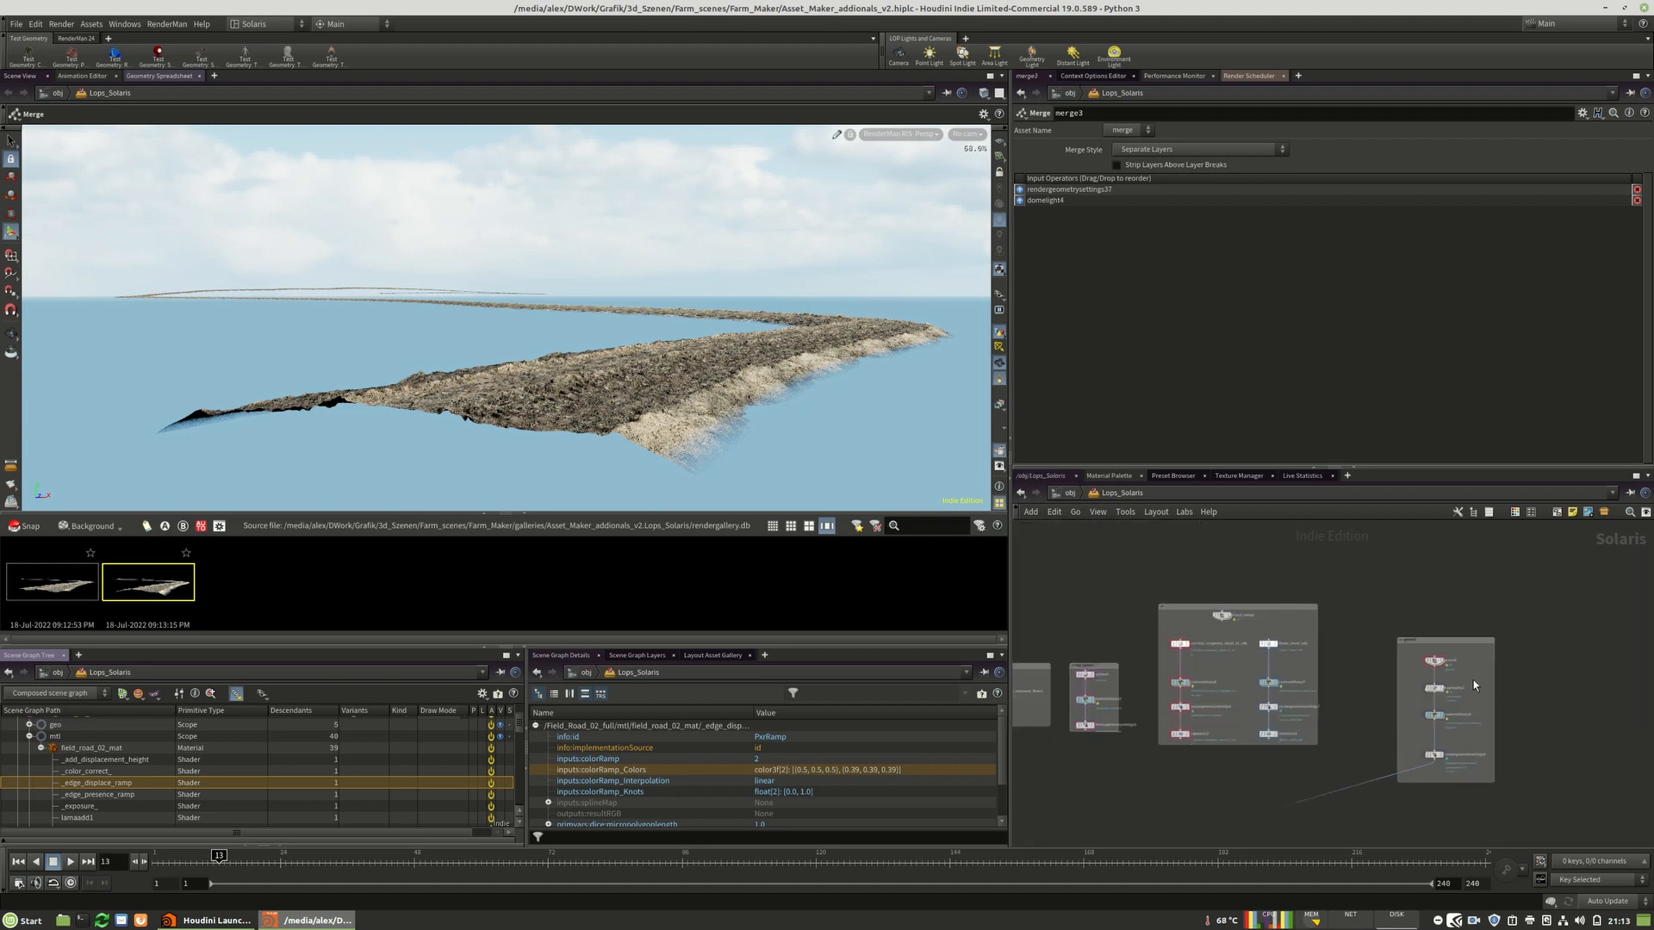
{"action": "left_click_drag", "start_coordinate": [1448, 641], "coordinate": [1395, 612]}
{"action": "middle_click_drag", "start_coordinate": [1413, 641], "coordinate": [1571, 641]}
{"action": "scroll", "coordinate": [1589, 661], "scroll_direction": "down", "scroll_amount": 6}
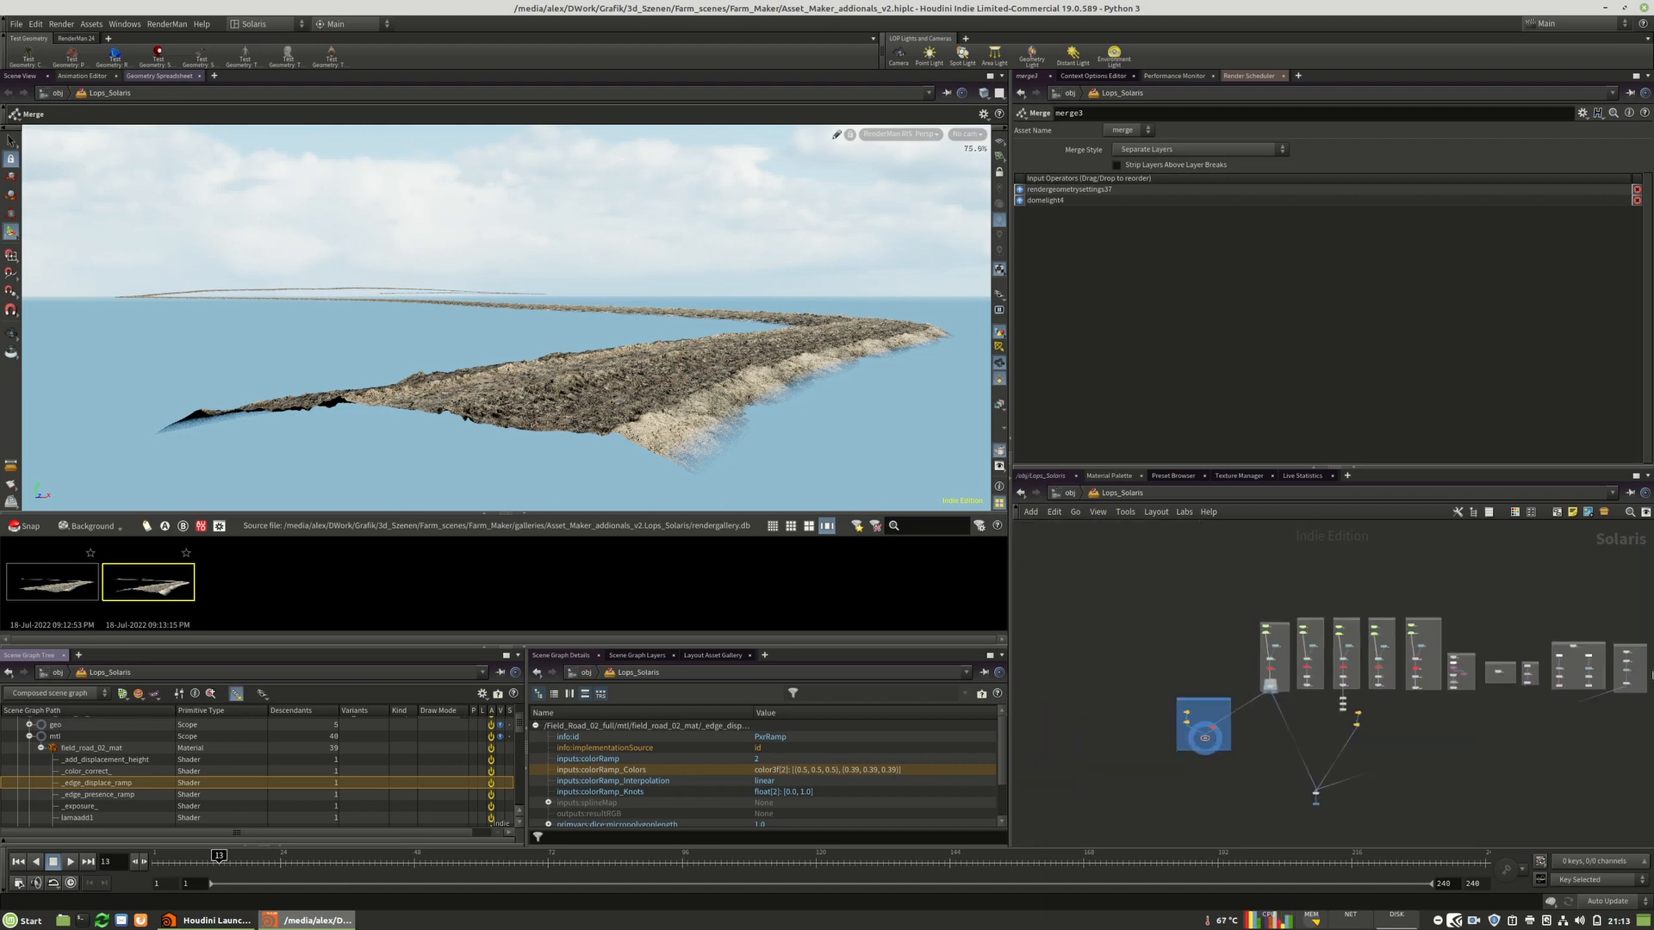
{"action": "scroll", "coordinate": [1331, 715], "scroll_direction": "up", "scroll_amount": 4}
{"action": "key", "text": "u"}
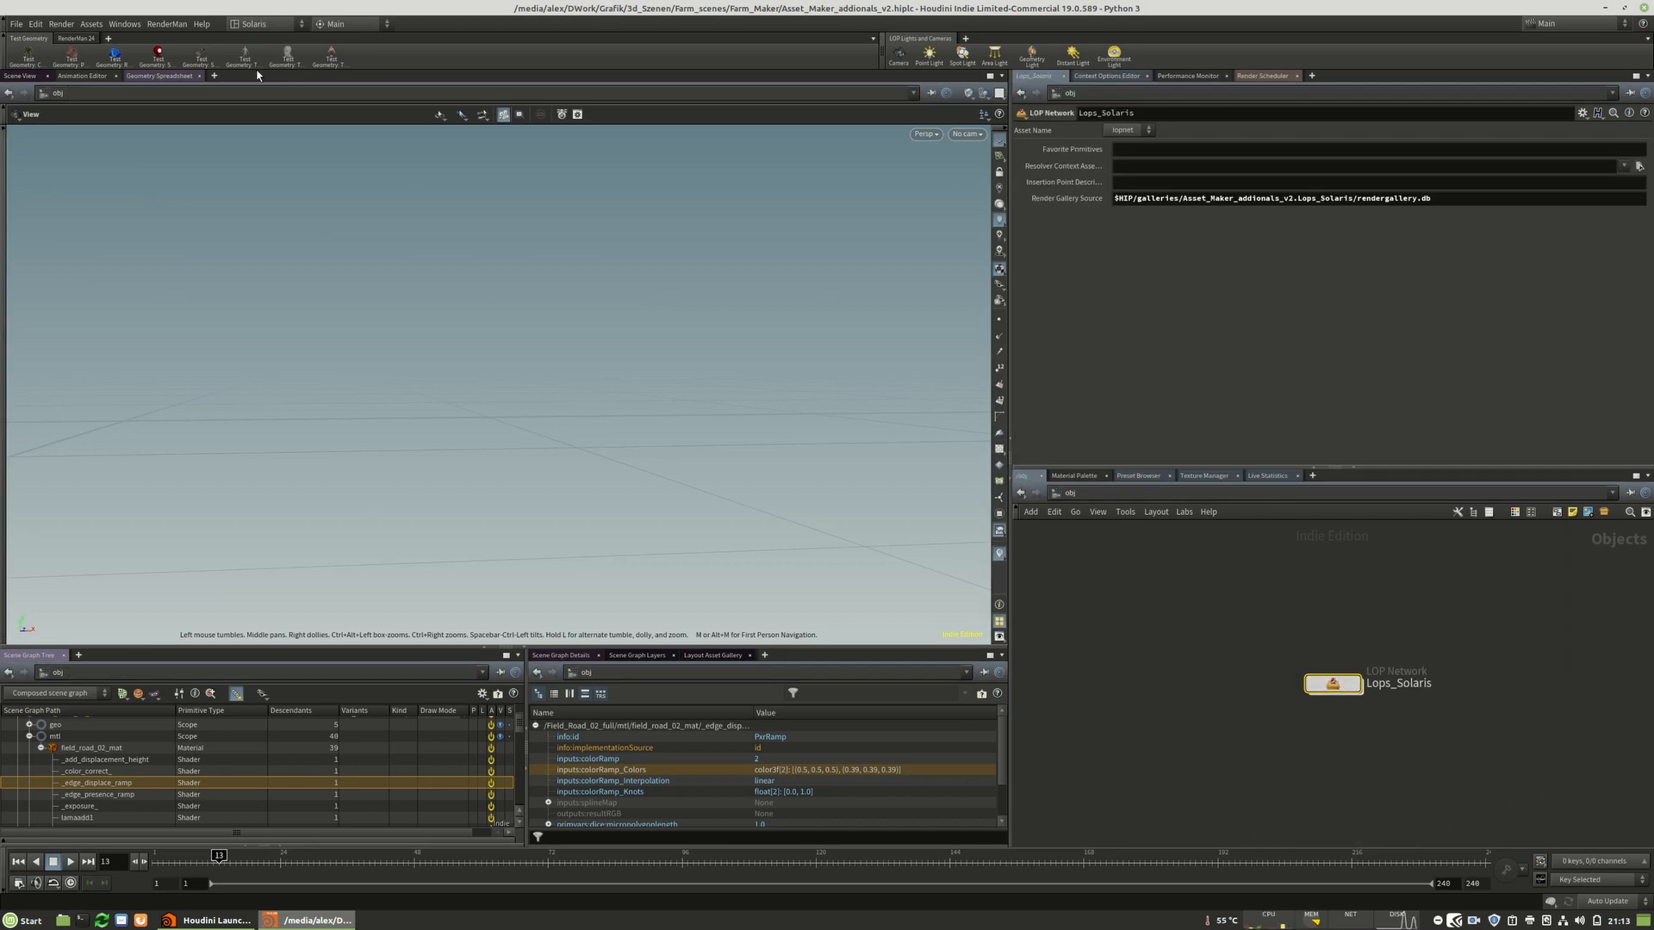
{"action": "left_click", "coordinate": [1069, 493]}
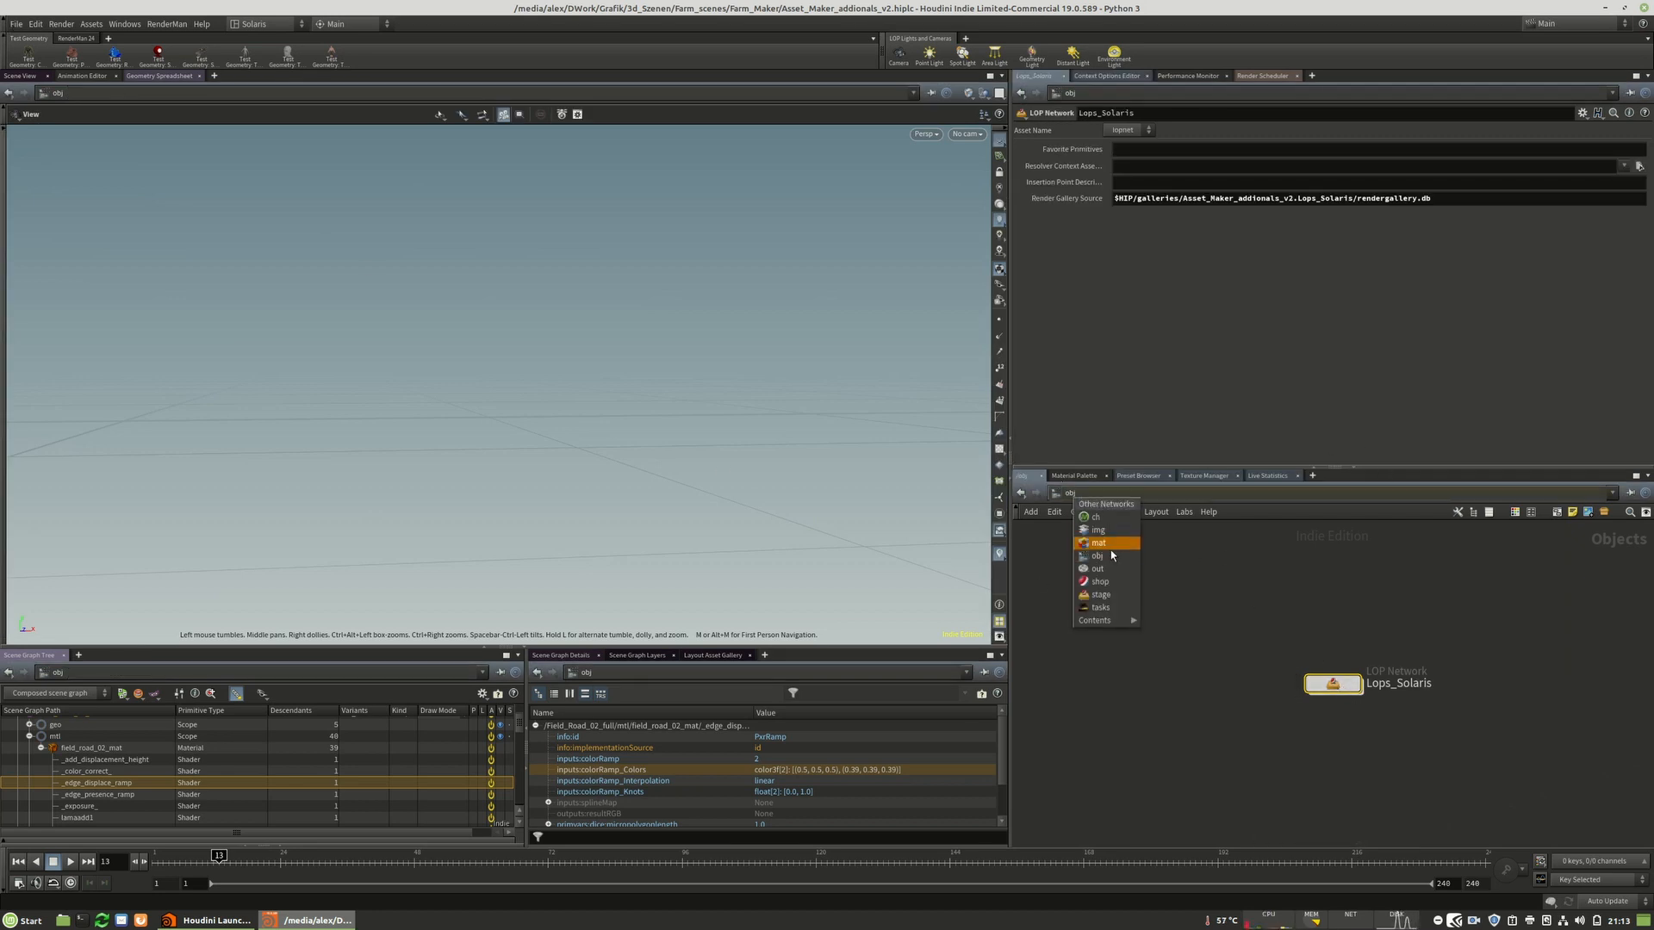
{"action": "left_click", "coordinate": [1110, 548]}
{"action": "left_click", "coordinate": [1072, 493]}
{"action": "left_click", "coordinate": [1105, 556]}
Open the Asset_Robot_Sprayer.hiplc scene, discarding unsaved changes.
{"action": "left_click", "coordinate": [17, 24]}
{"action": "left_click", "coordinate": [39, 54]}
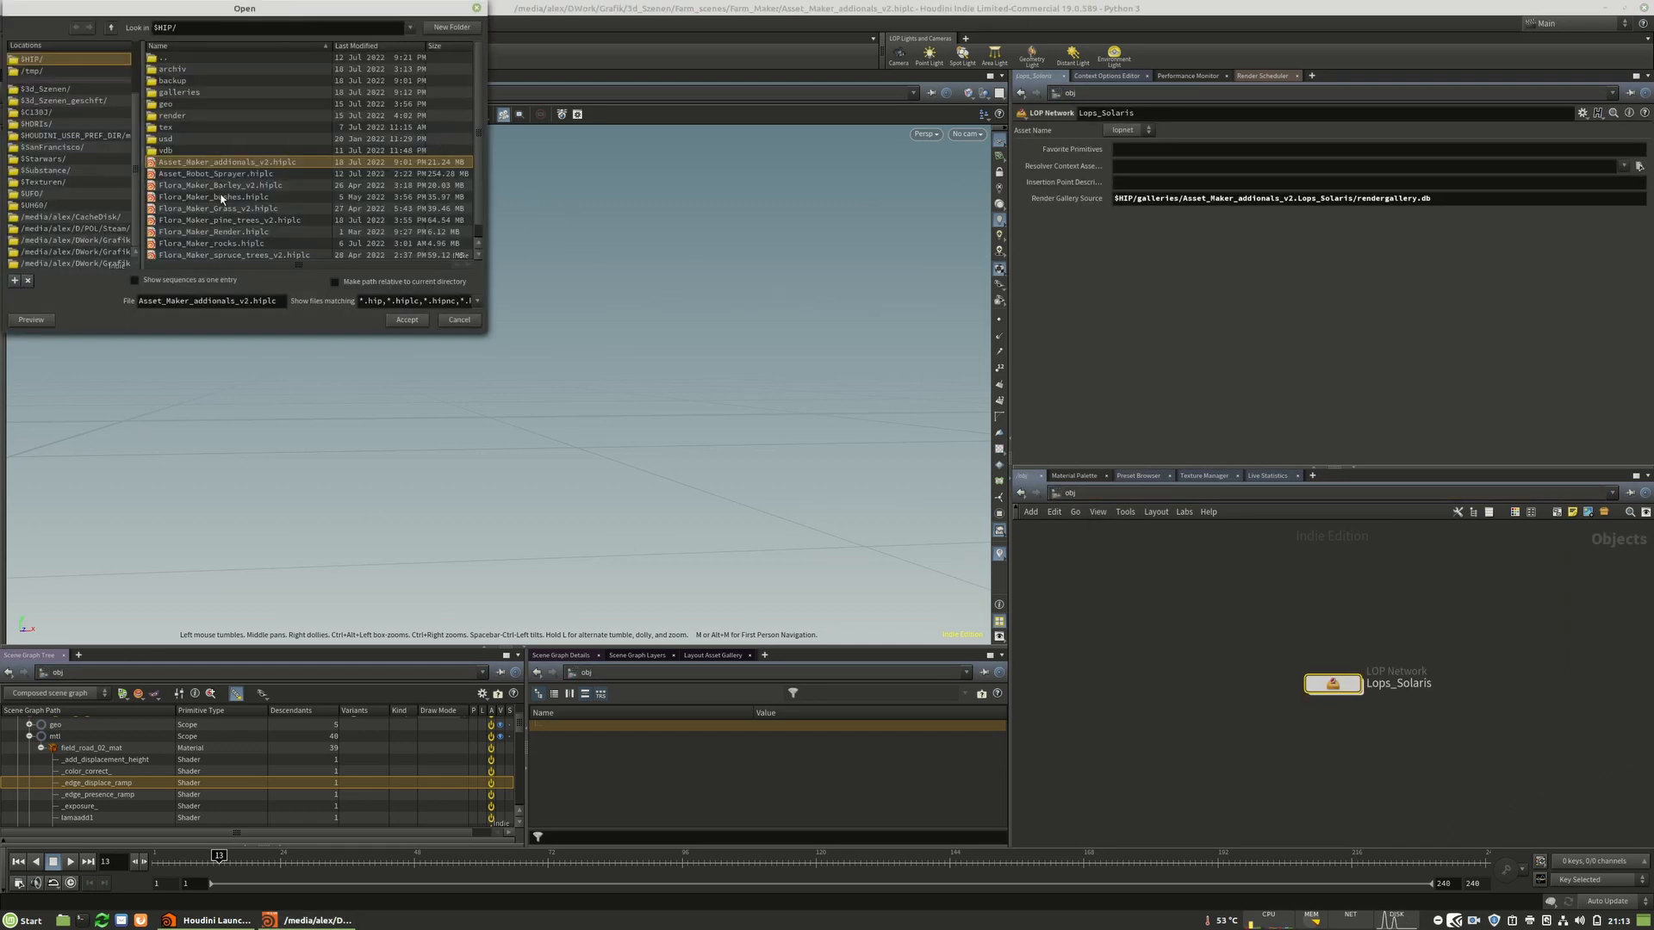
{"action": "left_click", "coordinate": [227, 175]}
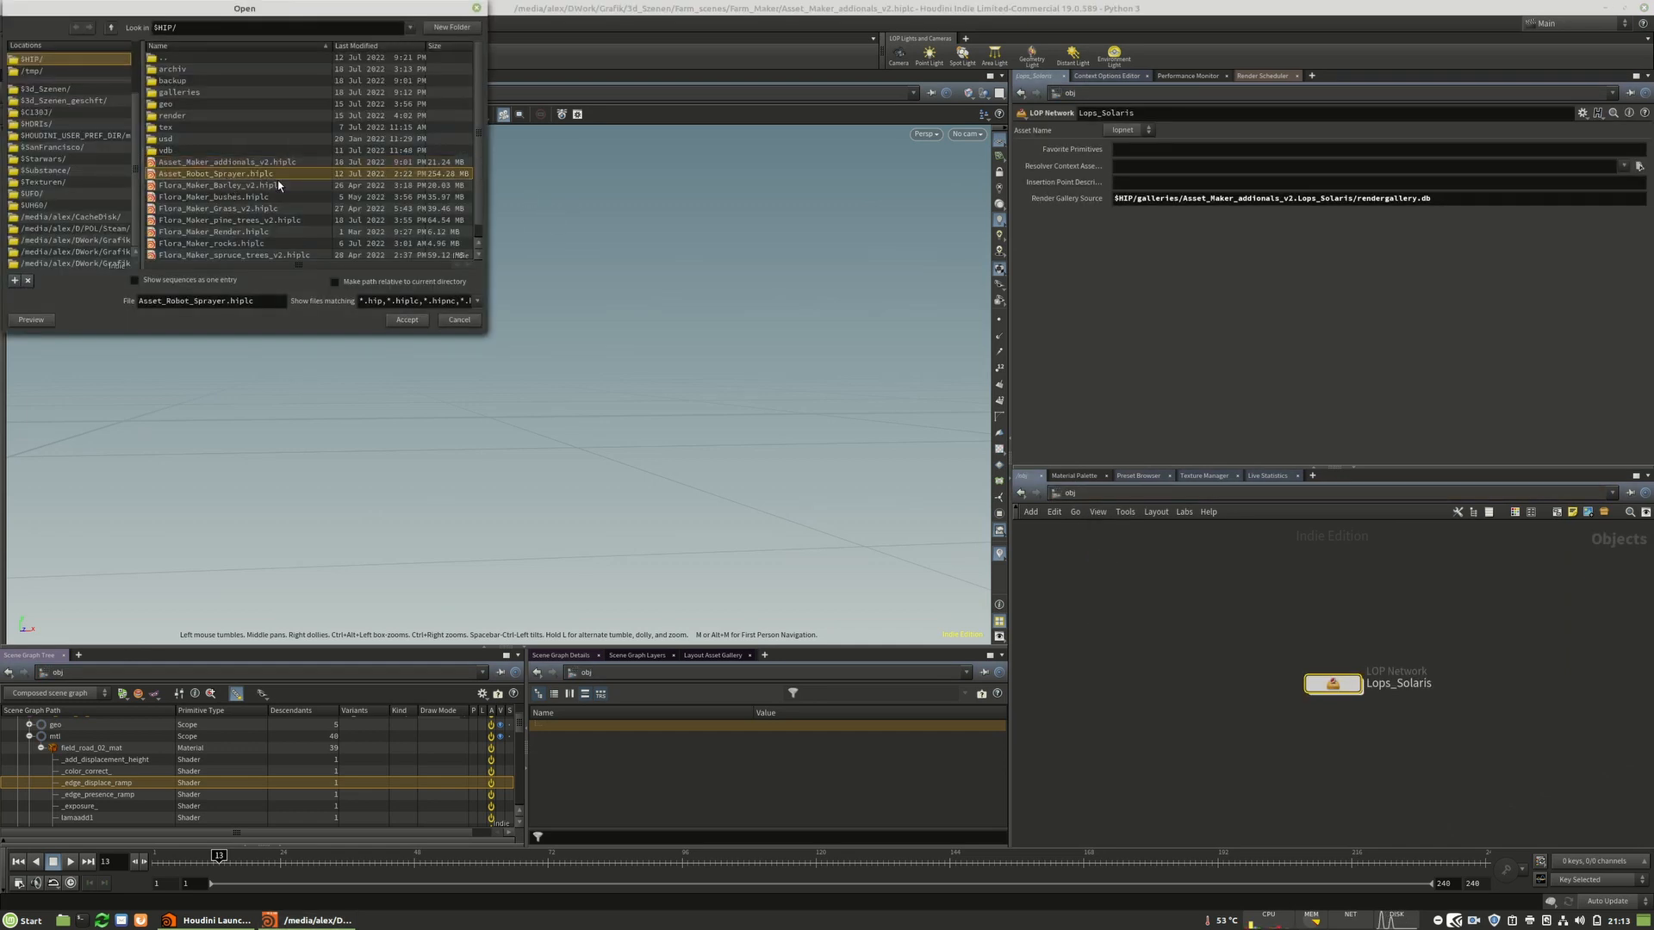
{"action": "left_click", "coordinate": [416, 325]}
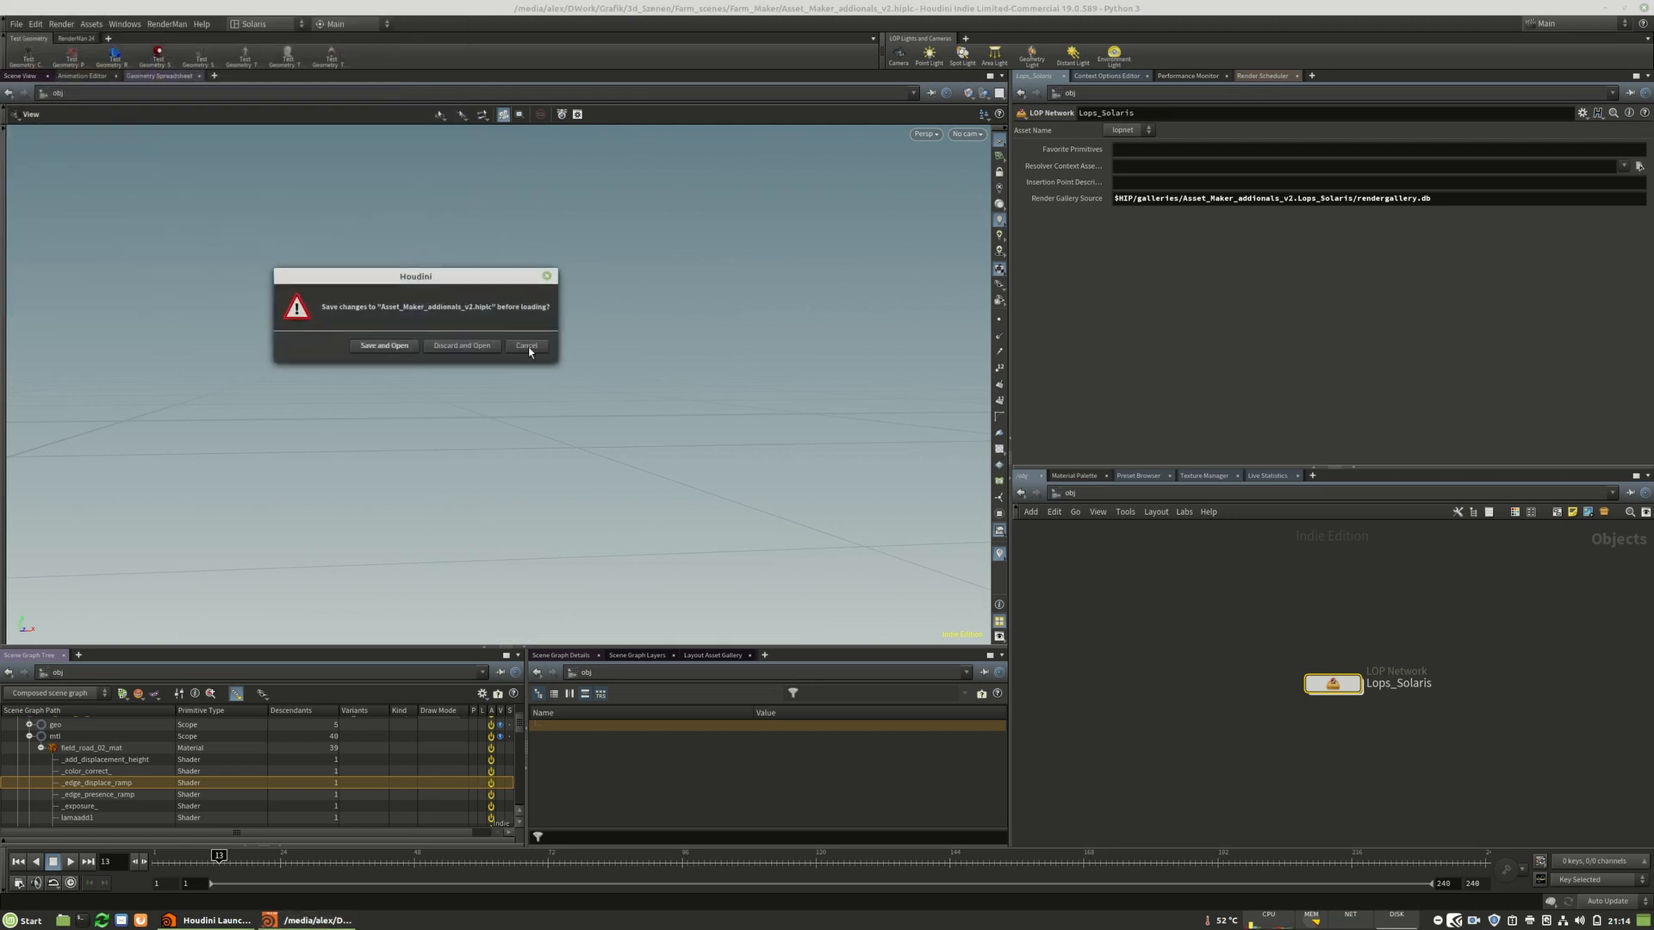
{"action": "left_click", "coordinate": [460, 347]}
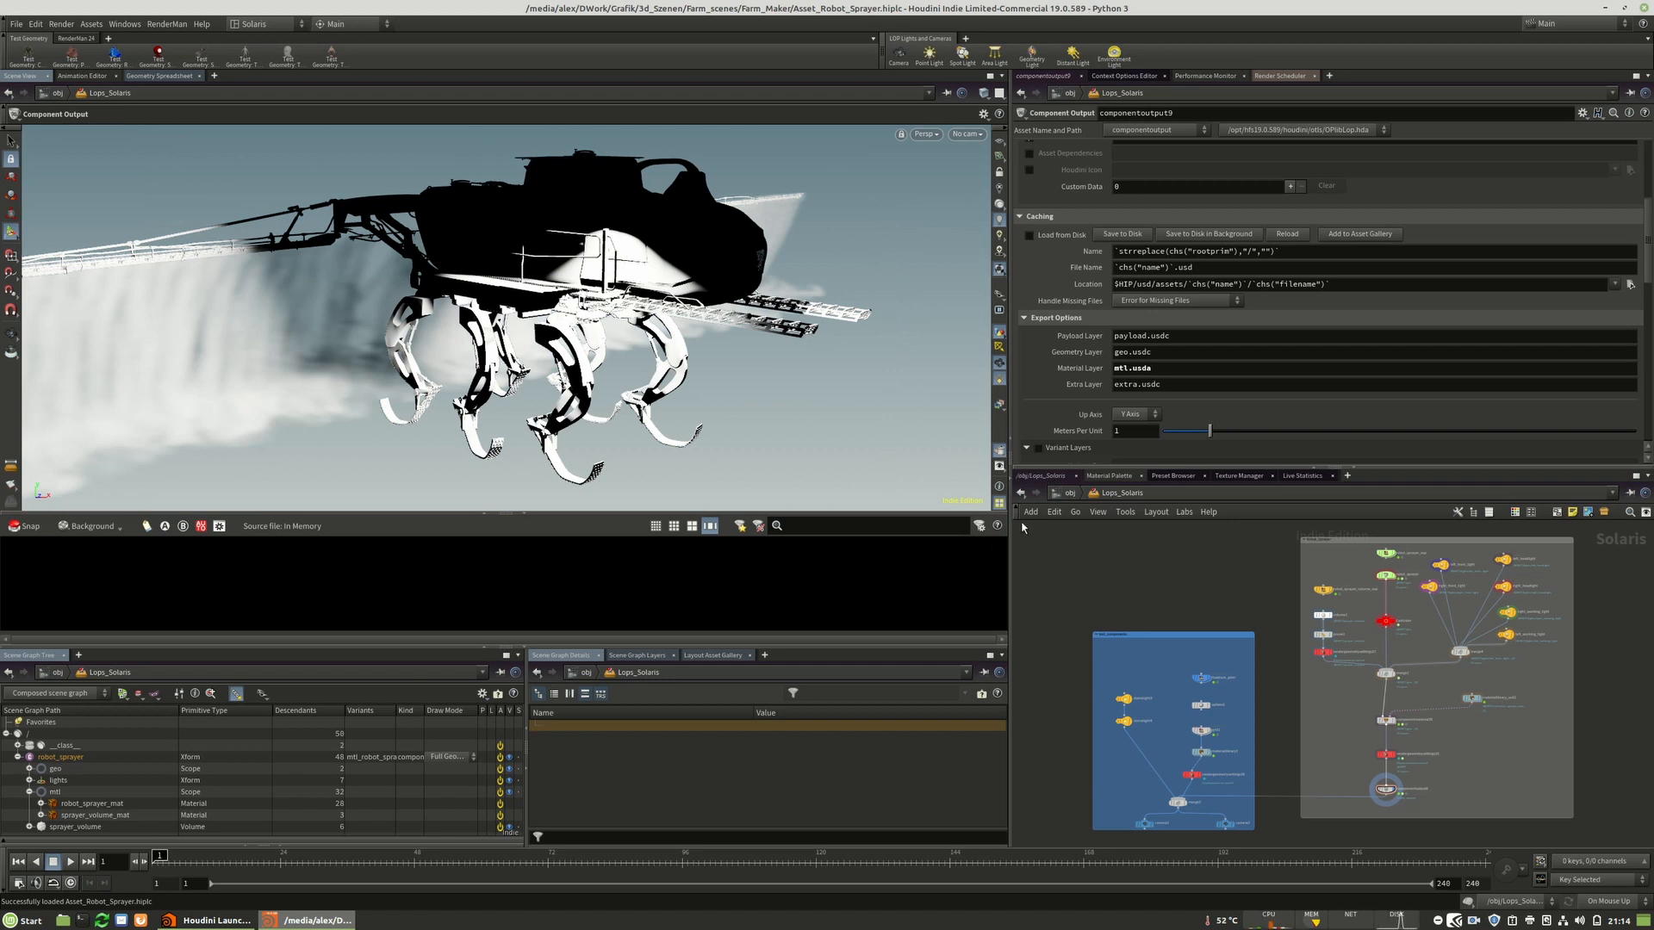
Render the viewport with RenderMan RIS.
{"action": "left_click", "coordinate": [925, 134]}
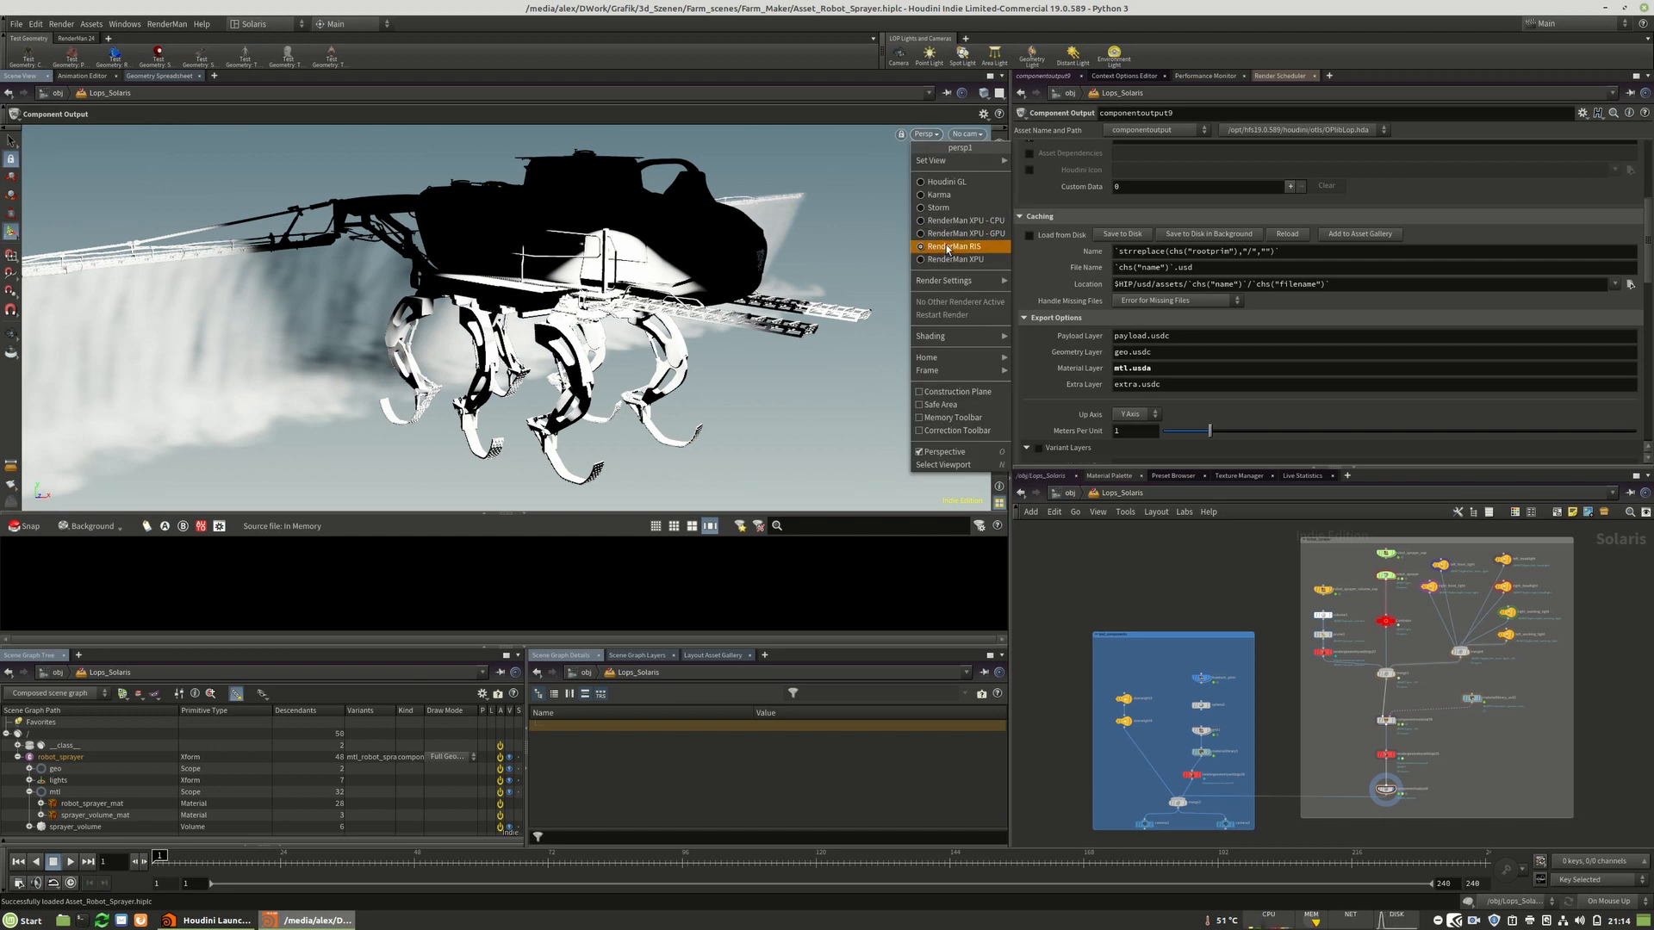
{"action": "left_click", "coordinate": [947, 248]}
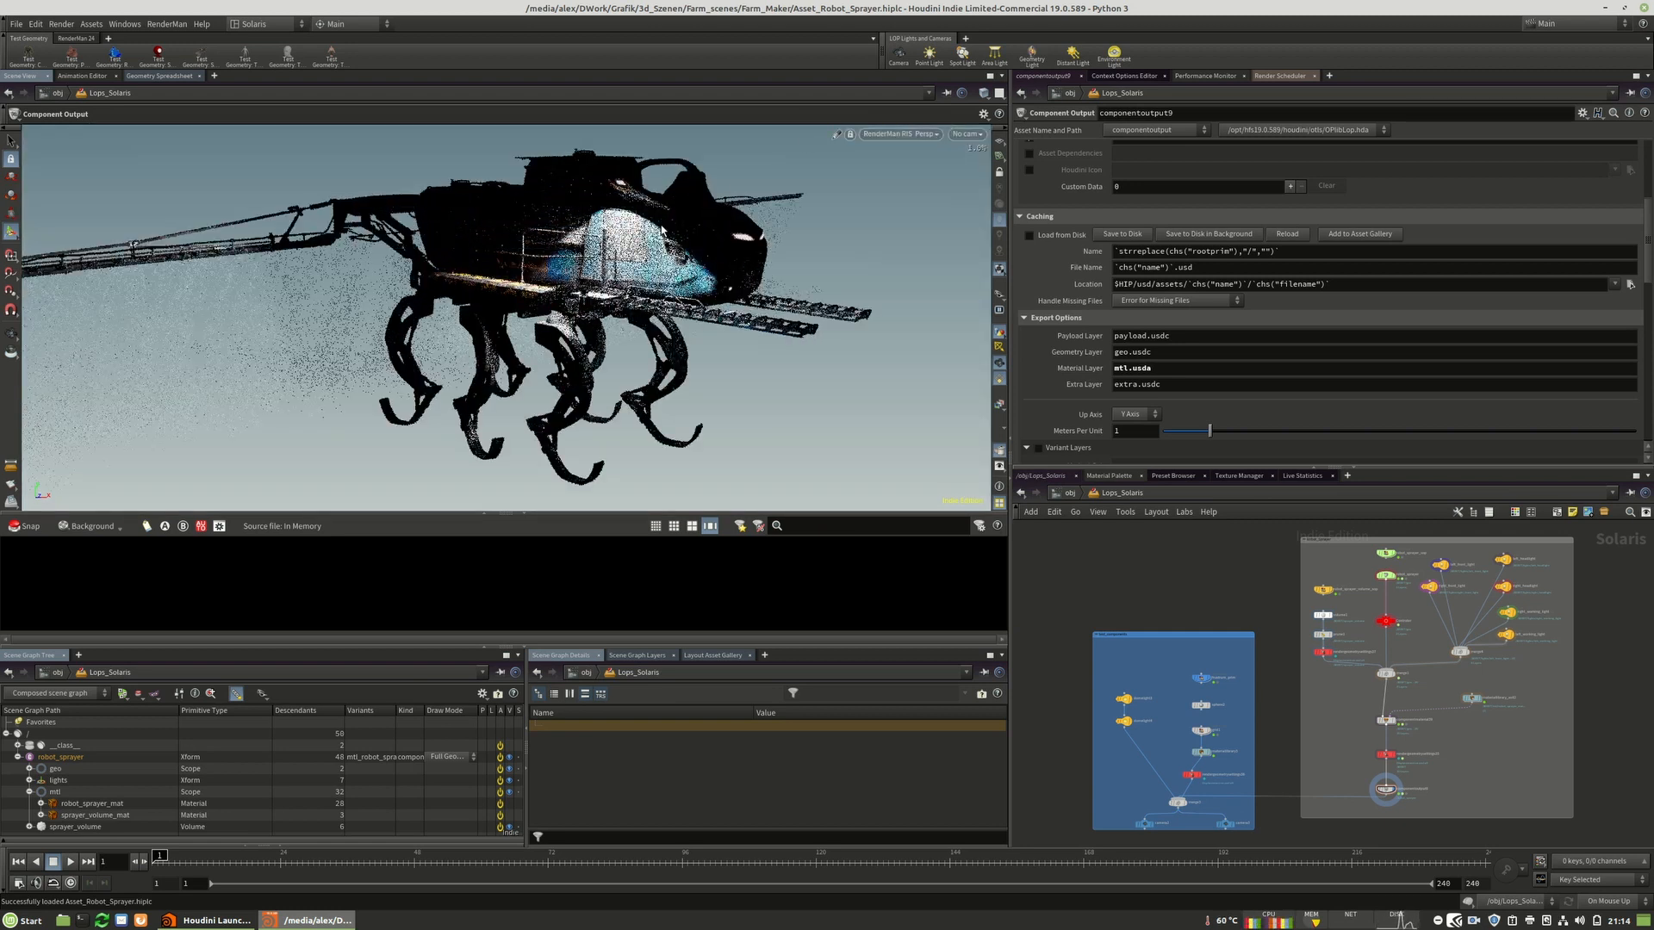
Set the display flag on the merge3 node to render the robot sprayer with its dome lights.
{"action": "scroll", "coordinate": [1155, 761], "scroll_direction": "up", "scroll_amount": 5}
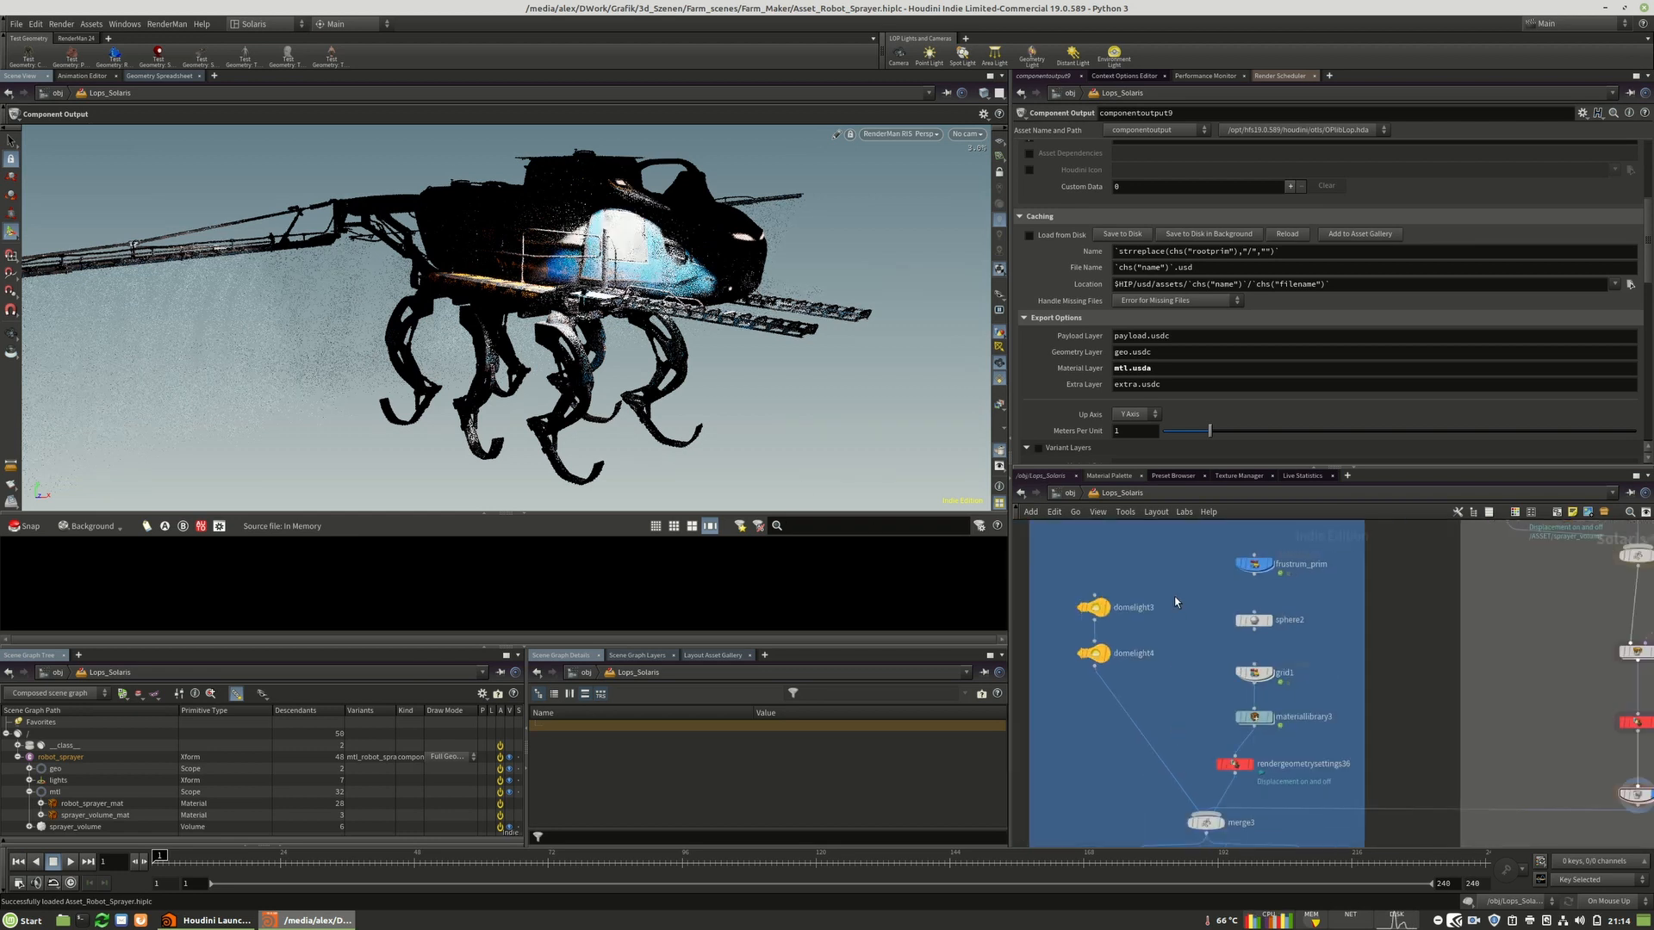
{"action": "scroll", "coordinate": [1175, 598], "scroll_direction": "down", "scroll_amount": 4}
{"action": "scroll", "coordinate": [1177, 674], "scroll_direction": "up", "scroll_amount": 4}
{"action": "scroll", "coordinate": [1140, 739], "scroll_direction": "down", "scroll_amount": 5}
{"action": "scroll", "coordinate": [1163, 689], "scroll_direction": "up", "scroll_amount": 4}
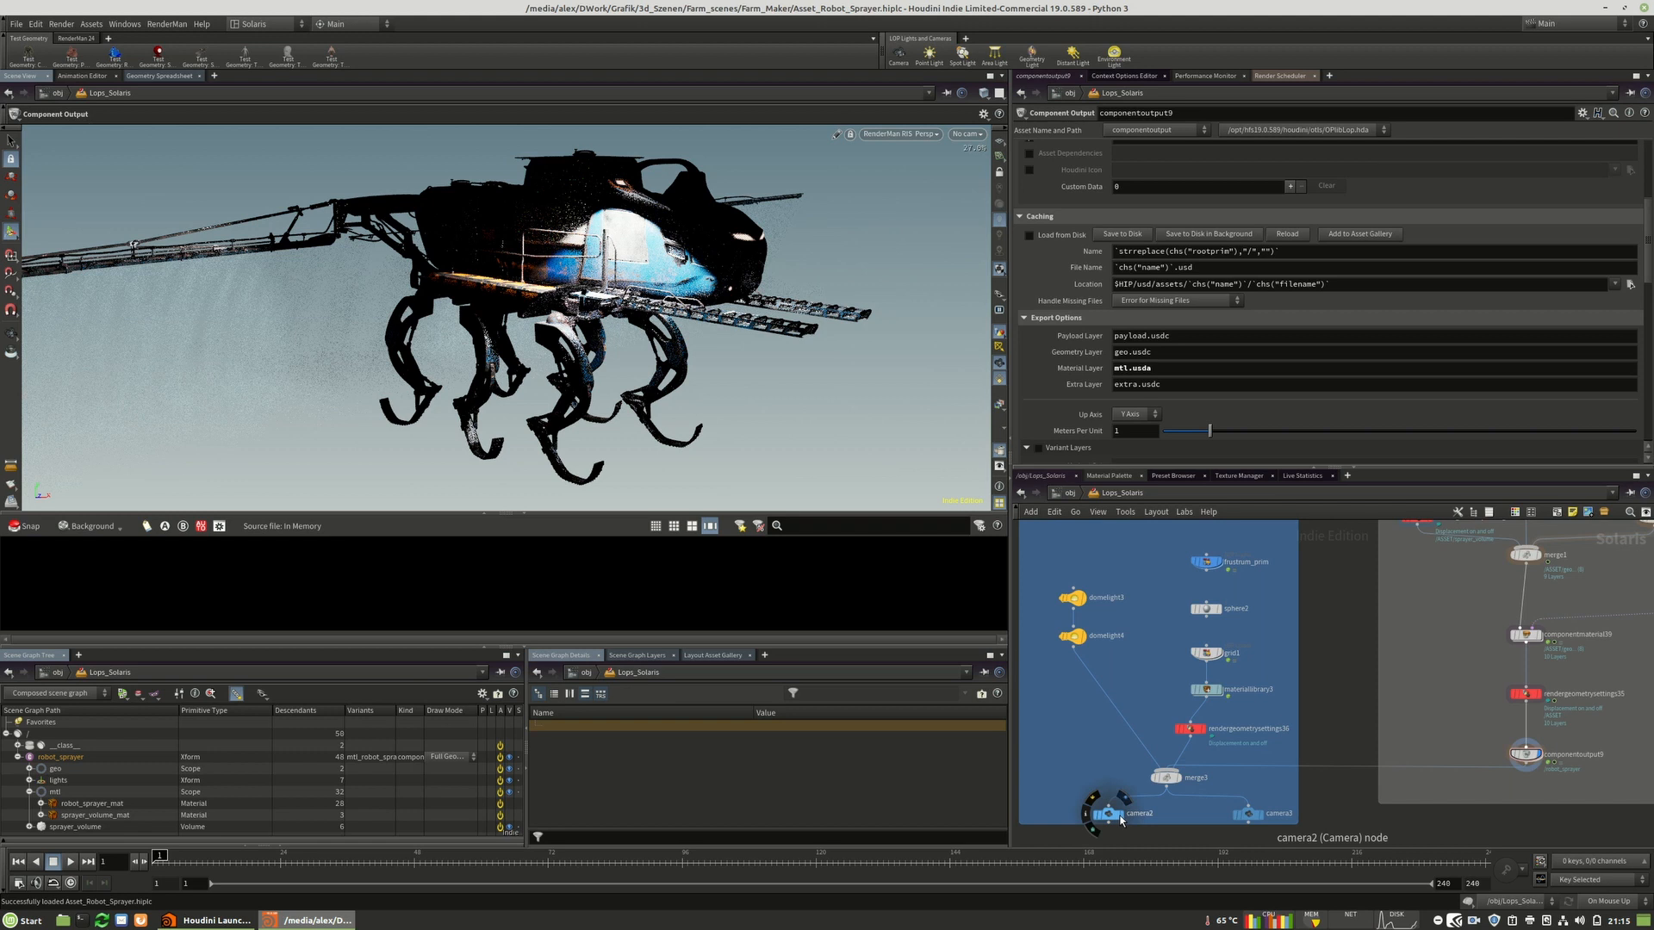
{"action": "left_click", "coordinate": [1170, 786]}
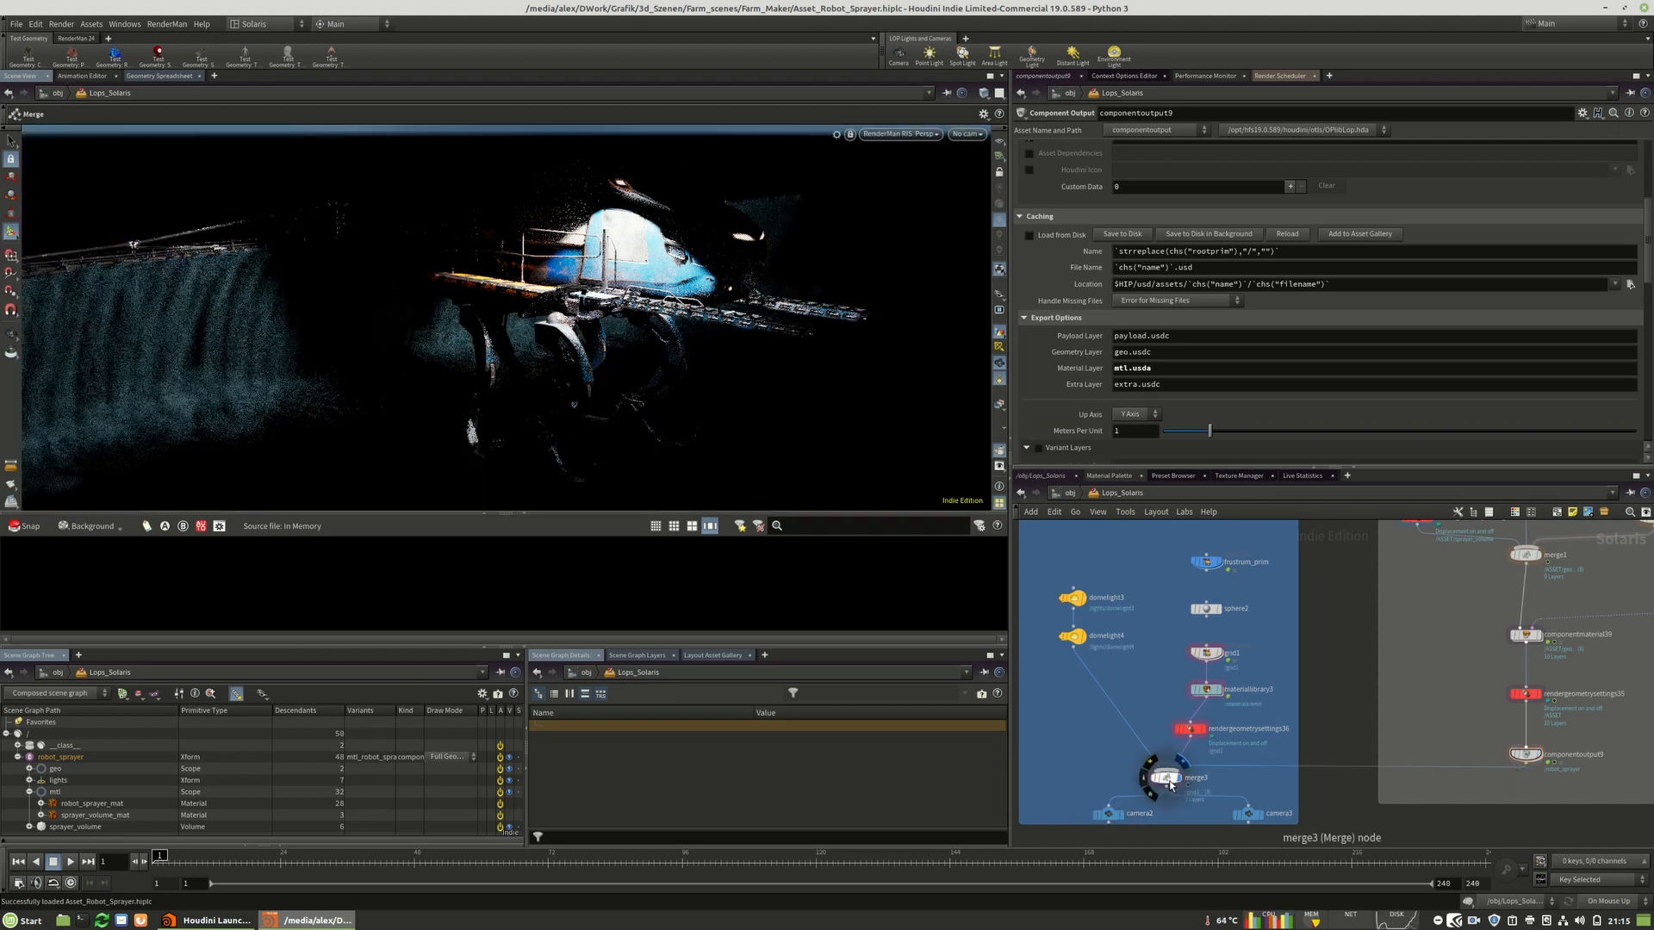
{"action": "left_click", "coordinate": [1169, 782]}
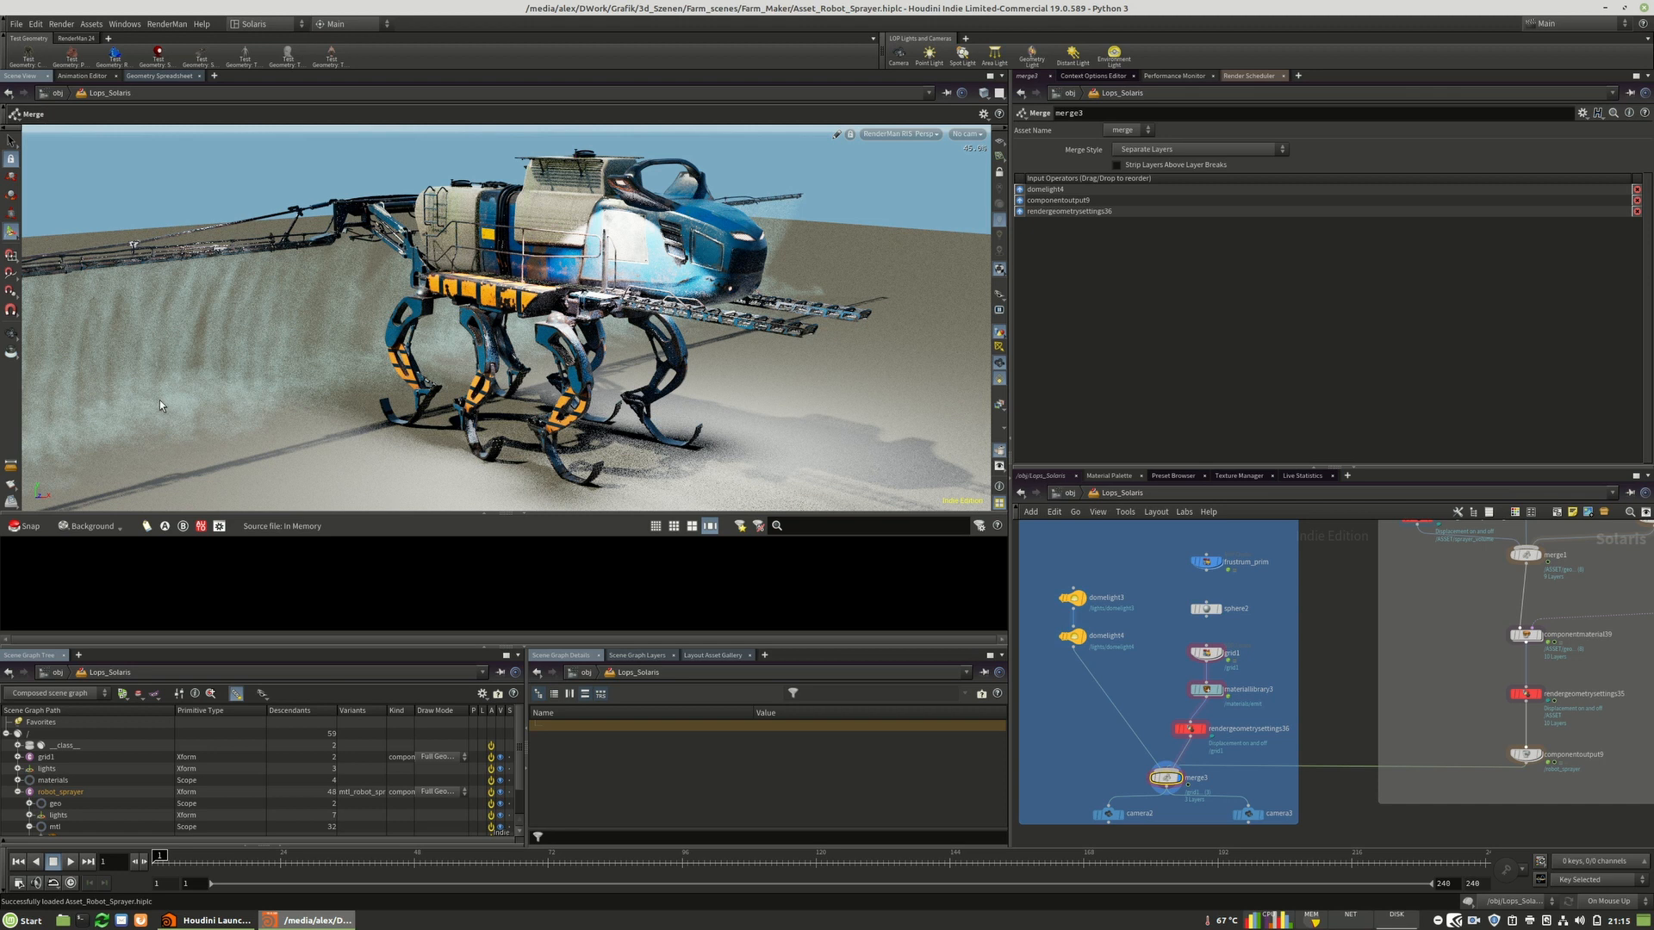
Switch the viewport renderer back to Houdini GL.
{"action": "left_click", "coordinate": [901, 135]}
{"action": "left_click", "coordinate": [903, 182]}
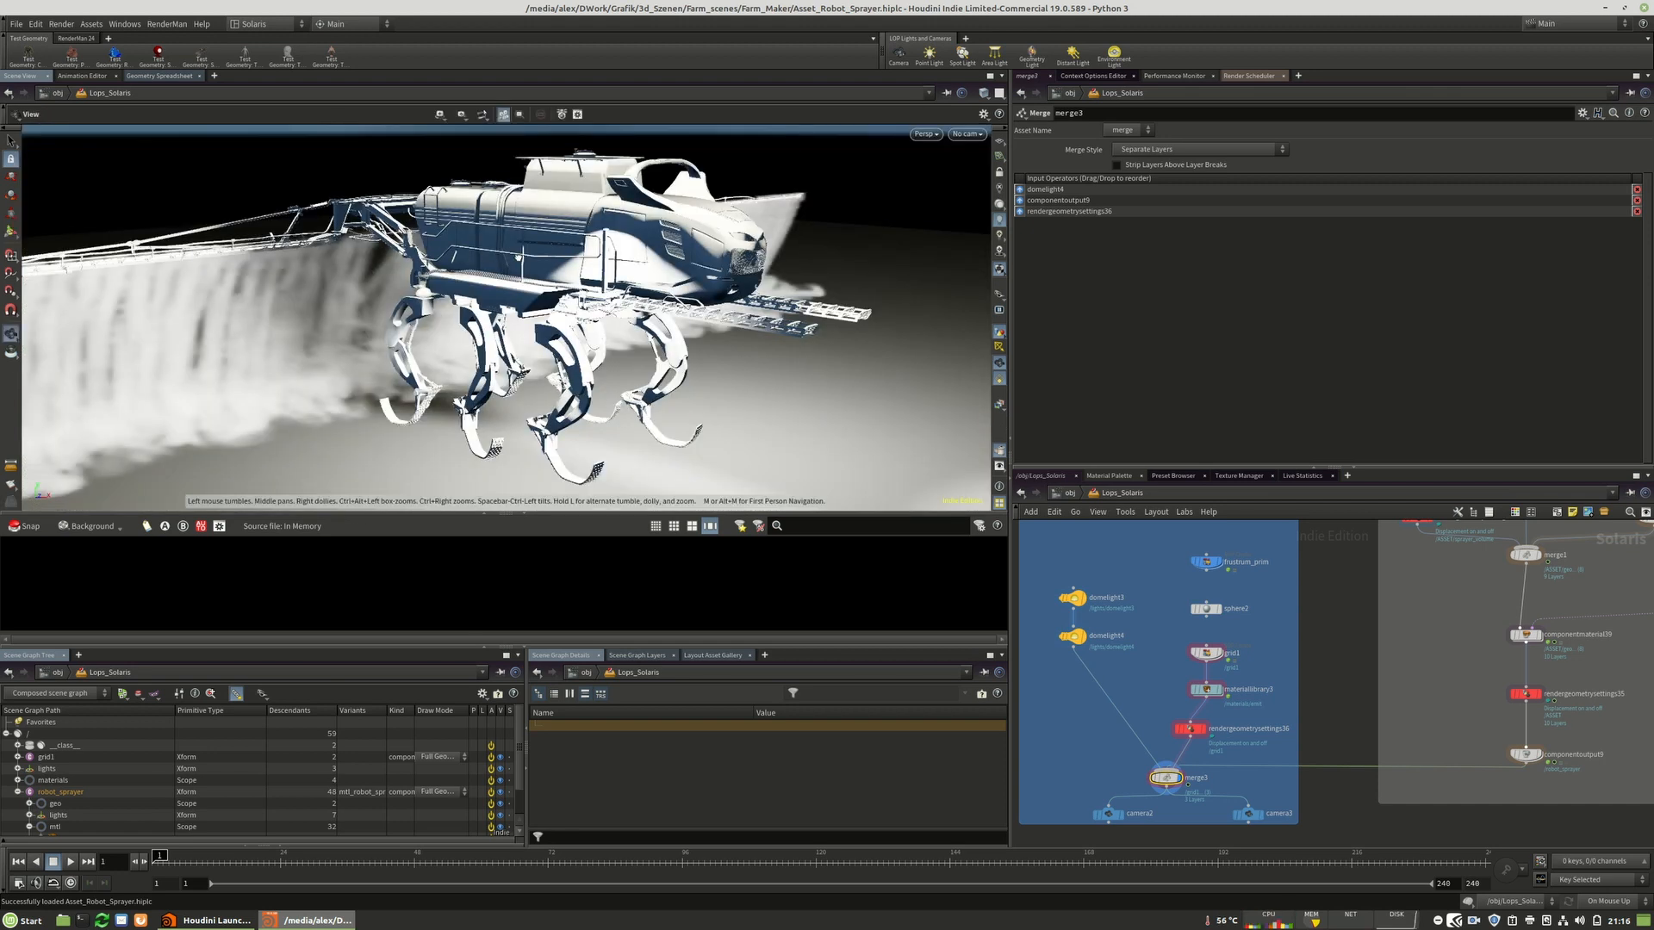
{"action": "key", "text": "space+h"}
{"action": "key", "text": "space+h"}
{"action": "left_click_drag", "start_coordinate": [508, 310], "coordinate": [431, 303]}
{"action": "right_click_drag", "start_coordinate": [430, 303], "coordinate": [741, 289]}
{"action": "right_click_drag", "start_coordinate": [499, 280], "coordinate": [801, 262]}
{"action": "left_click_drag", "start_coordinate": [410, 261], "coordinate": [534, 252]}
{"action": "right_click_drag", "start_coordinate": [387, 258], "coordinate": [579, 254]}
{"action": "middle_click_drag", "start_coordinate": [579, 254], "coordinate": [607, 282]}
Turn off Spray Volume ON/OFF on the Controler node.
{"action": "scroll", "coordinate": [1130, 723], "scroll_direction": "down", "scroll_amount": 6}
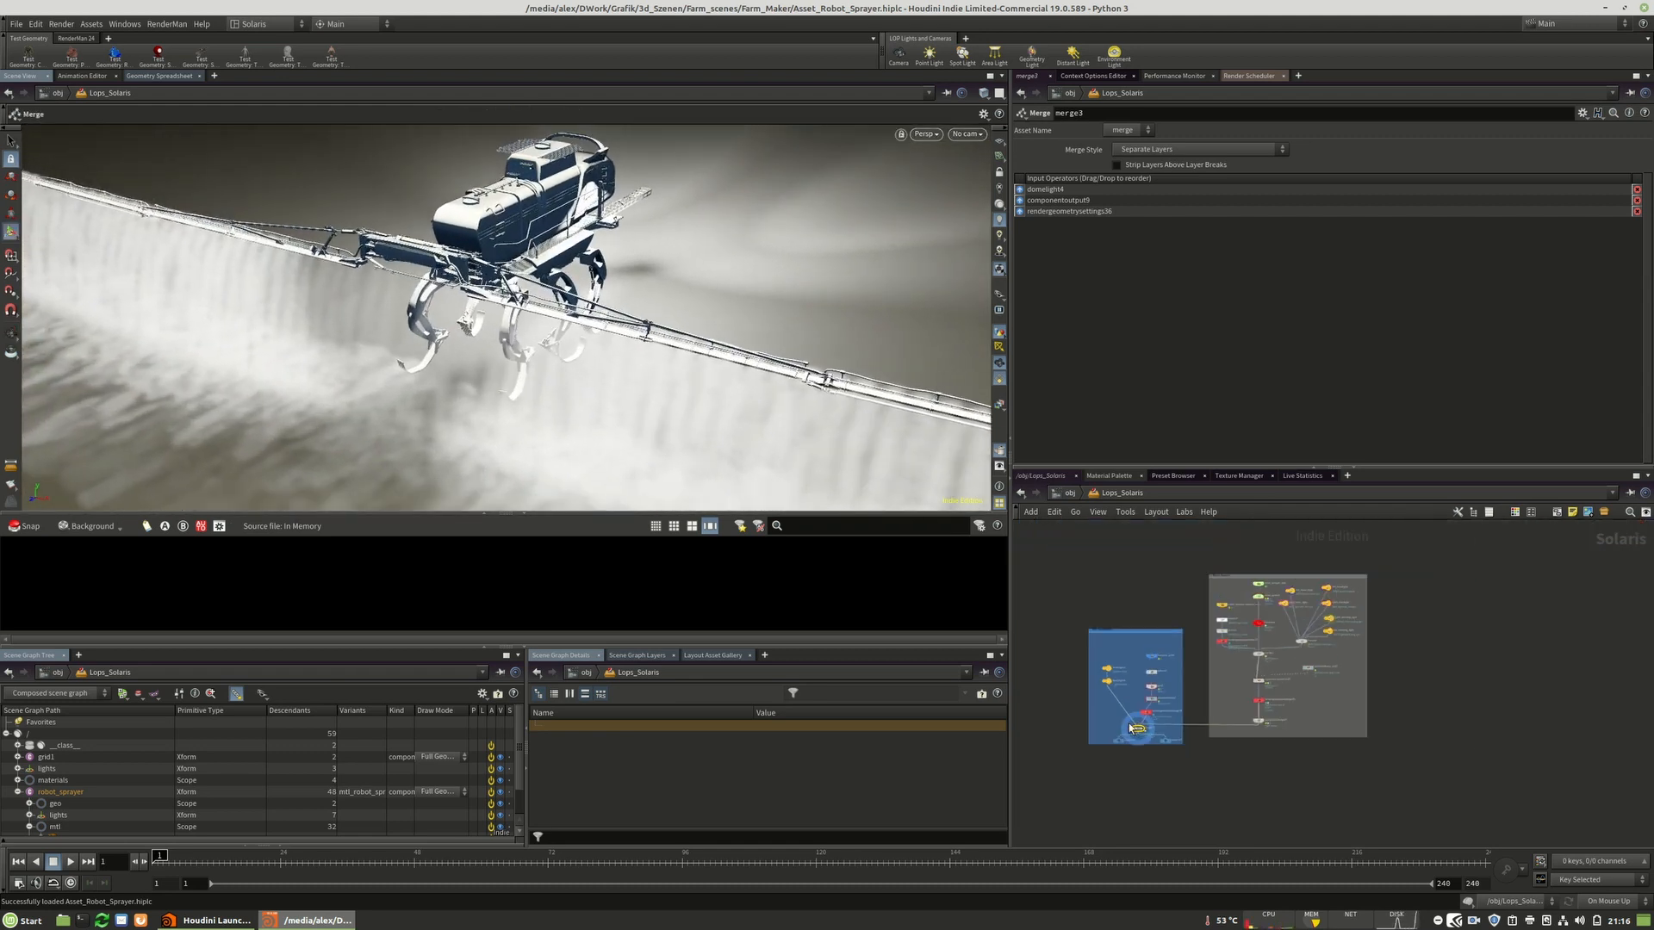
{"action": "scroll", "coordinate": [1240, 633], "scroll_direction": "up", "scroll_amount": 8}
{"action": "middle_click_drag", "start_coordinate": [1379, 564], "coordinate": [1330, 648]}
{"action": "left_click", "coordinate": [1267, 676]}
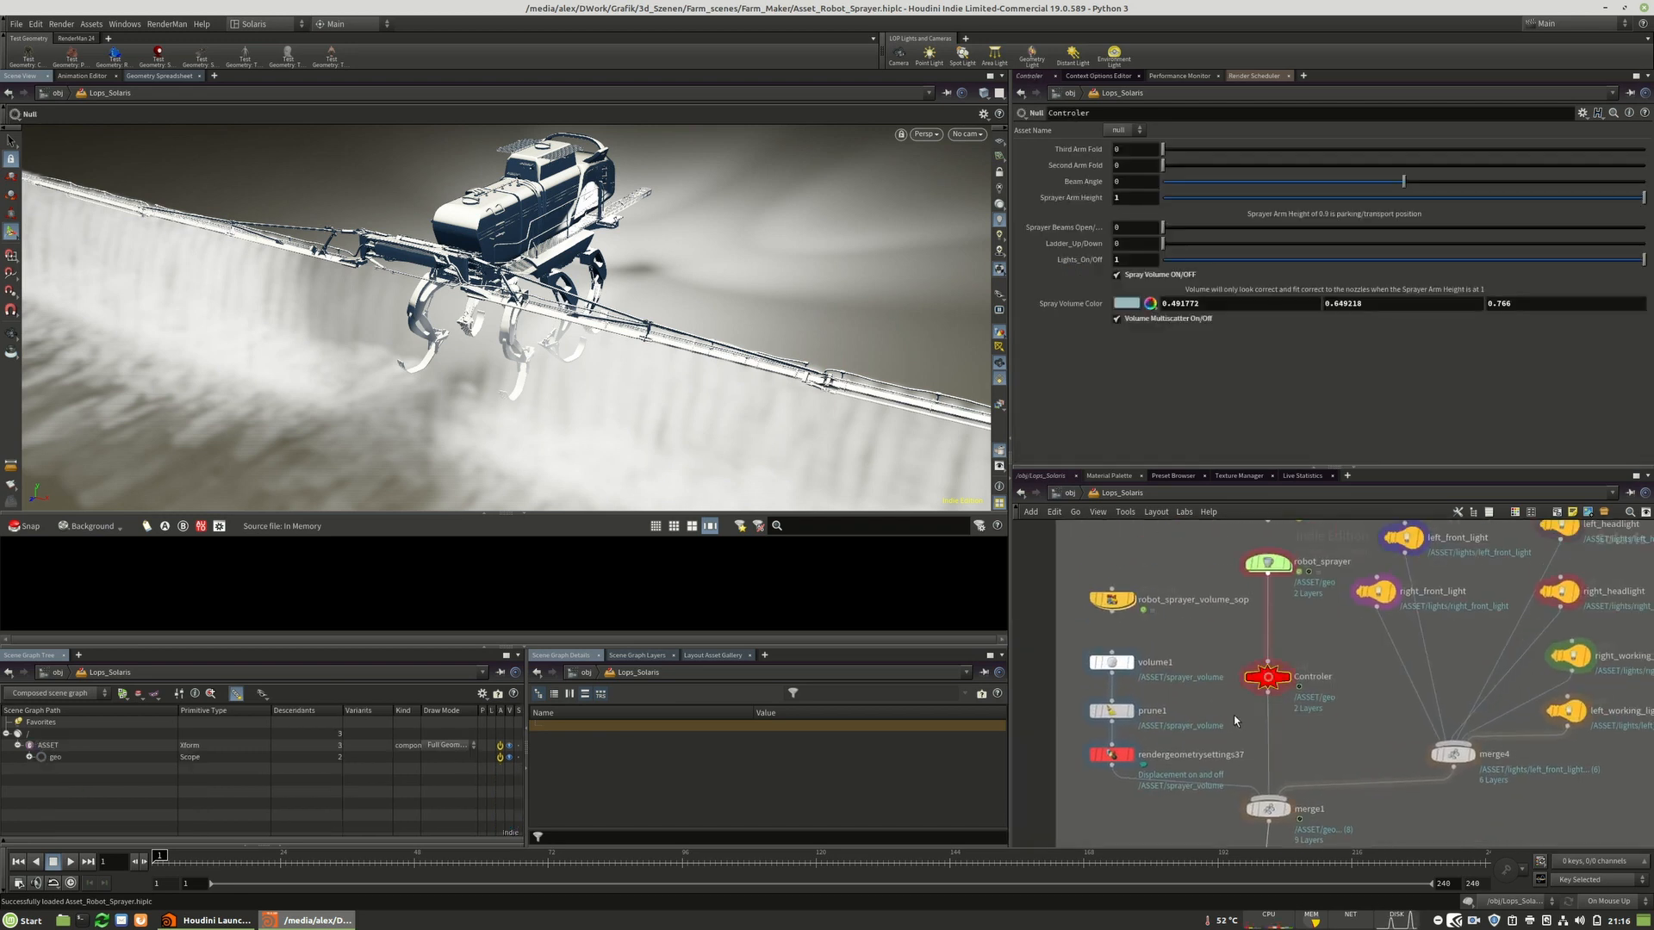
{"action": "left_click", "coordinate": [1117, 274]}
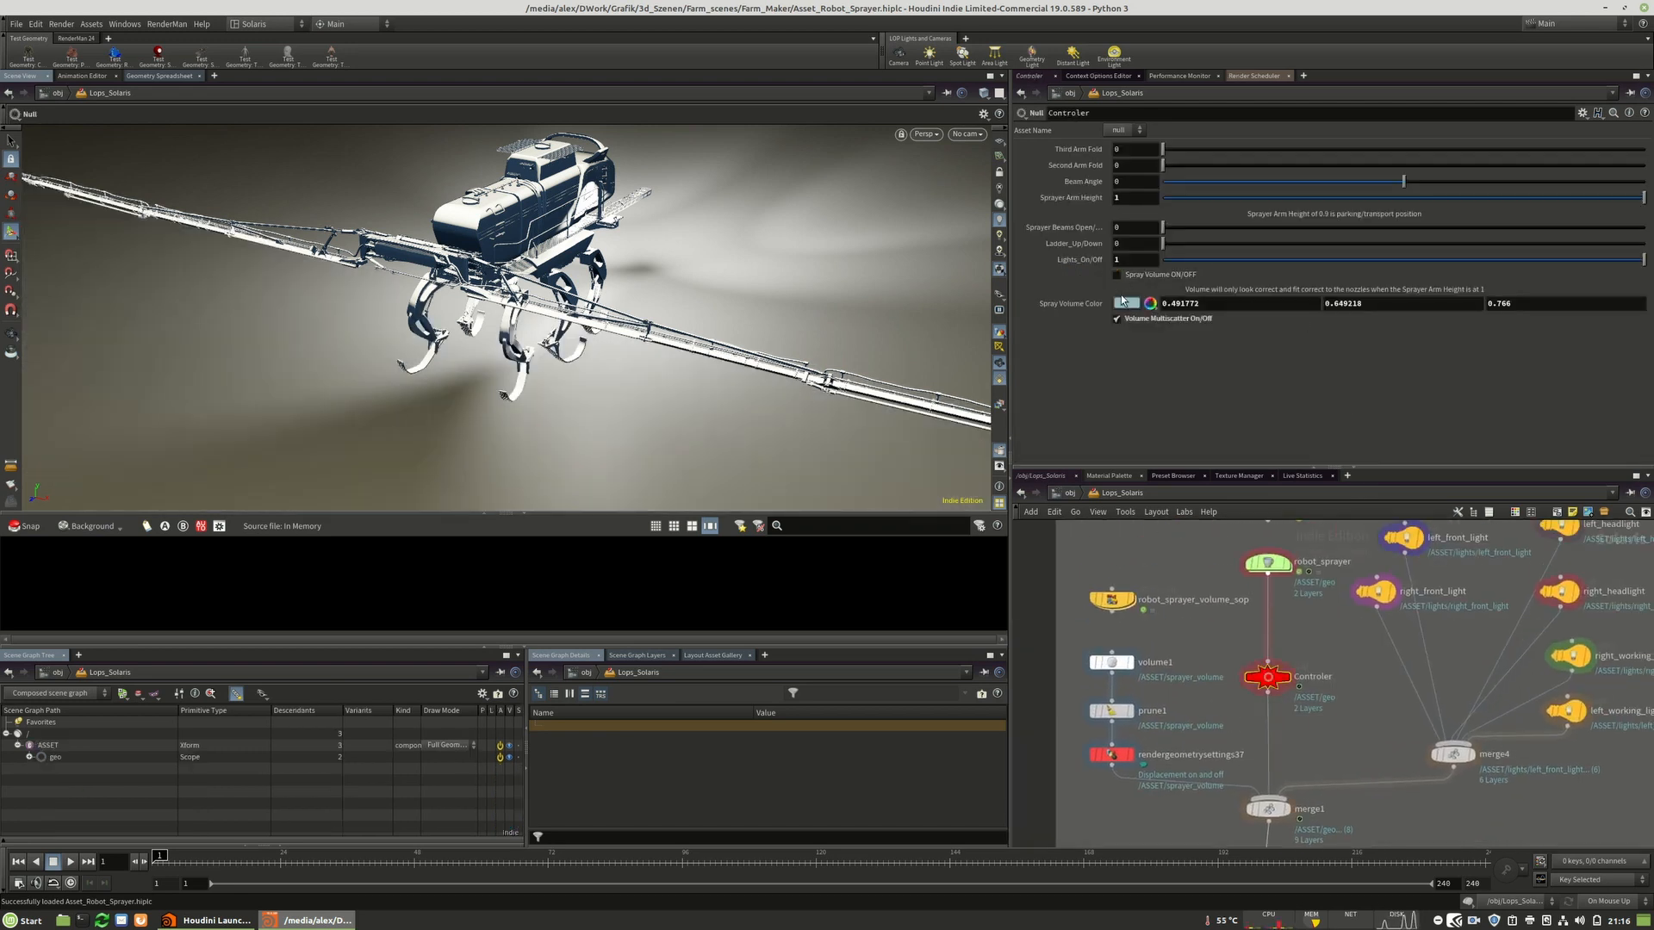
Expand the scene graph tree to show the robot_sprayer mesh under geo.
{"action": "left_click", "coordinate": [29, 758]}
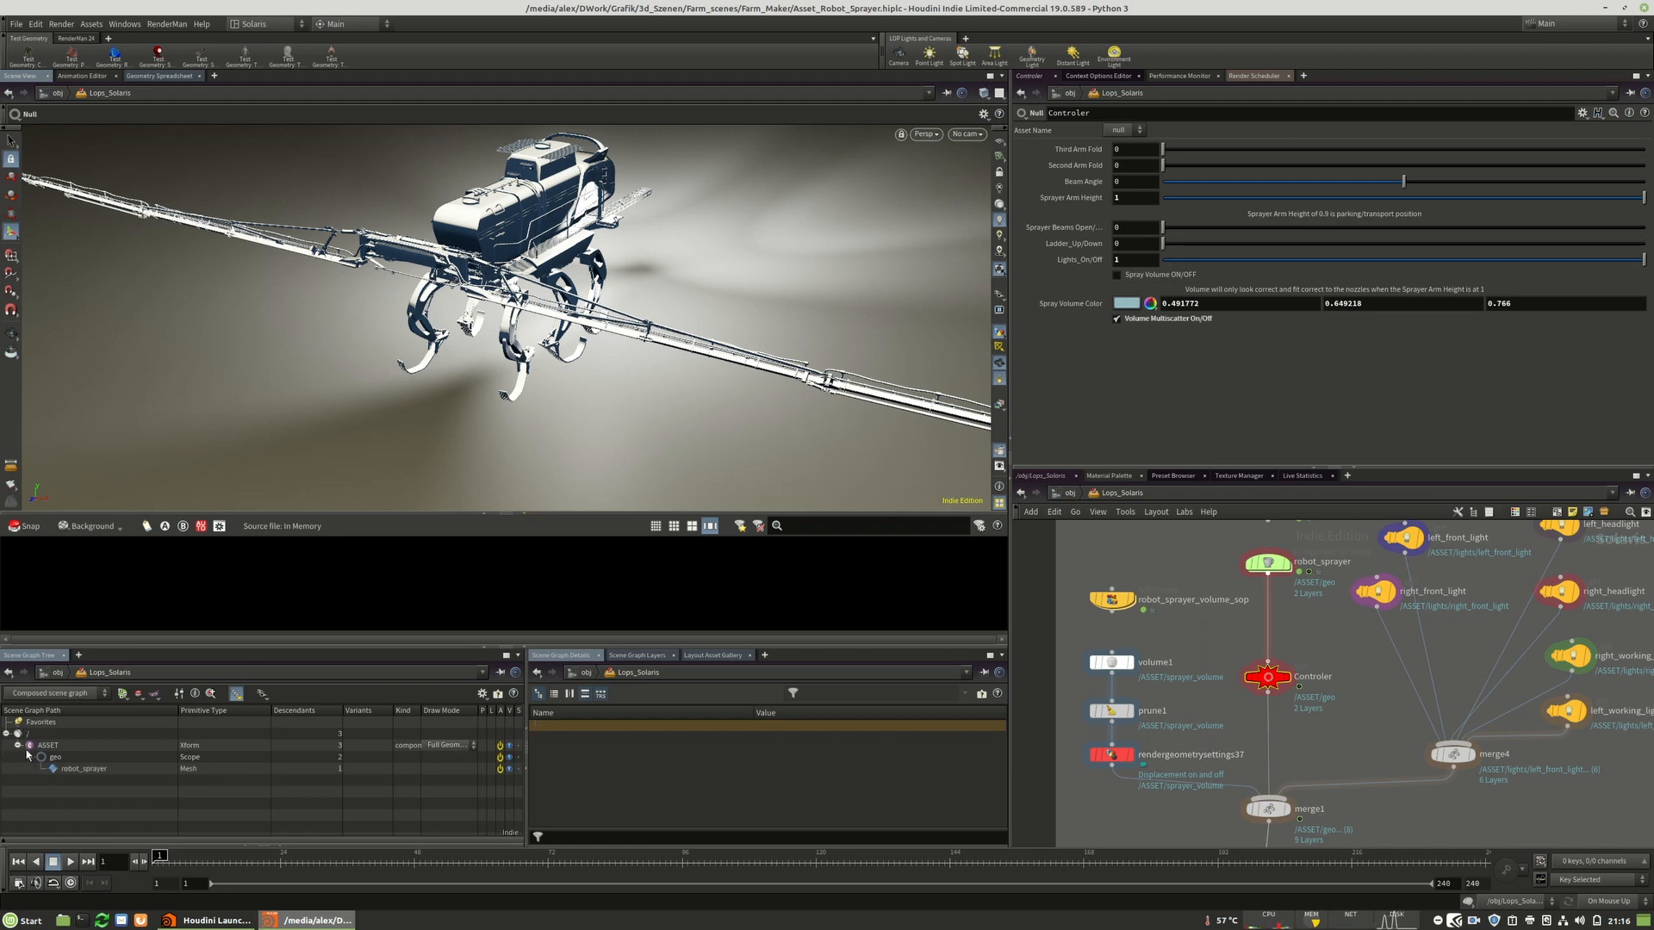
{"action": "left_click", "coordinate": [6, 733]}
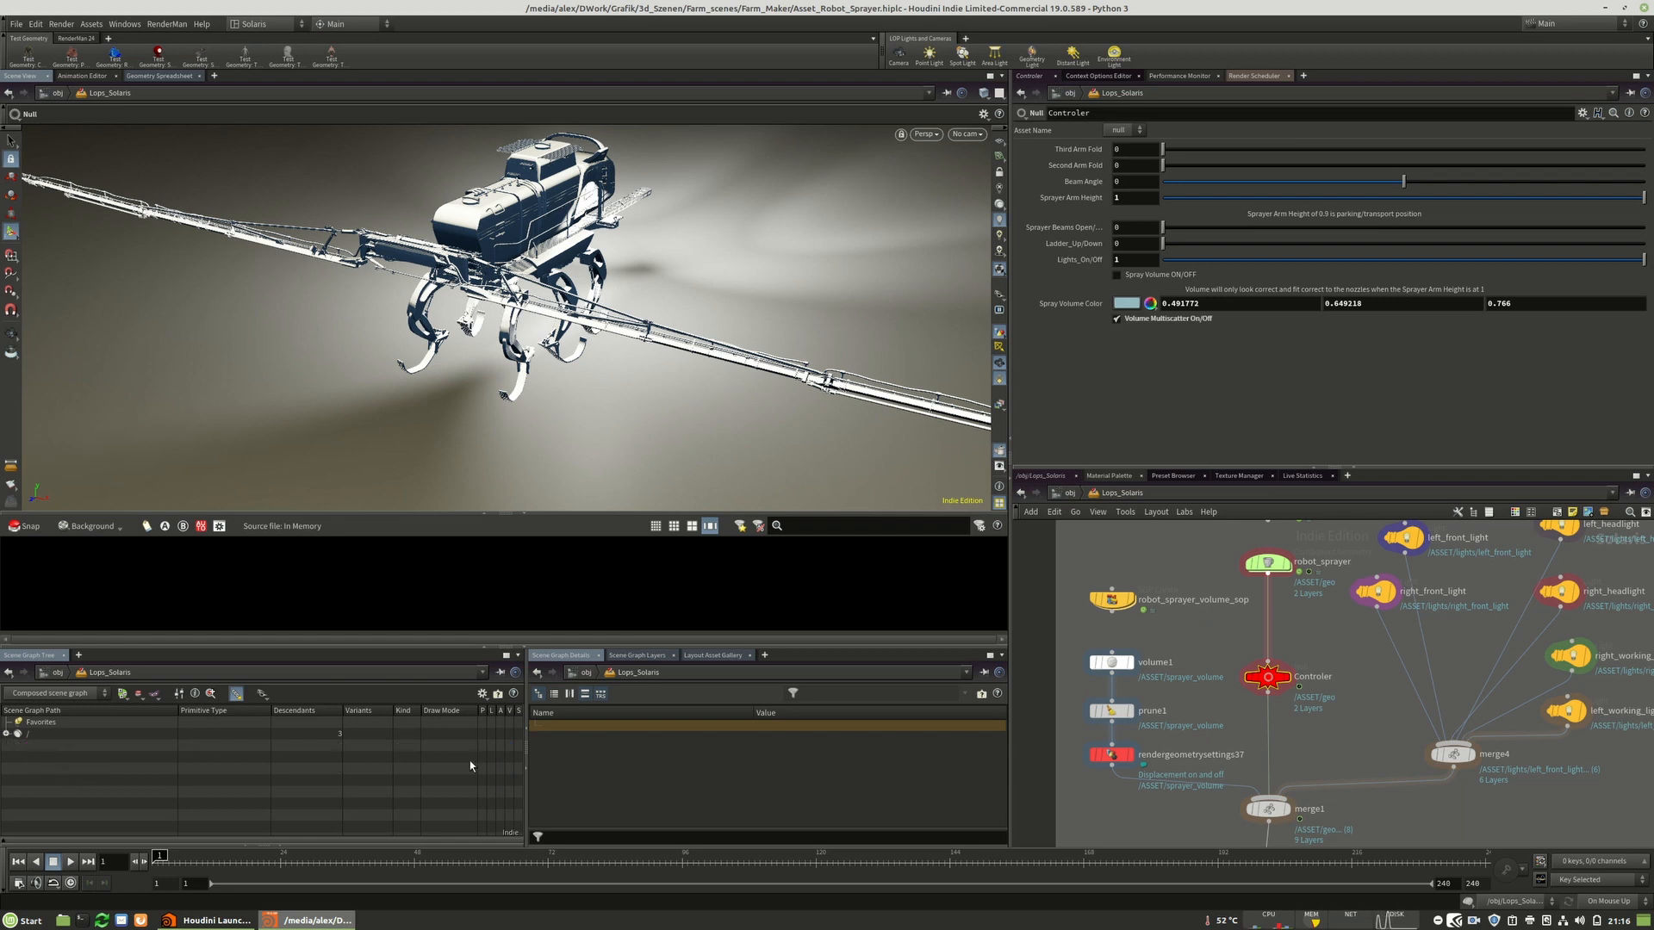
{"action": "left_click", "coordinate": [15, 735]}
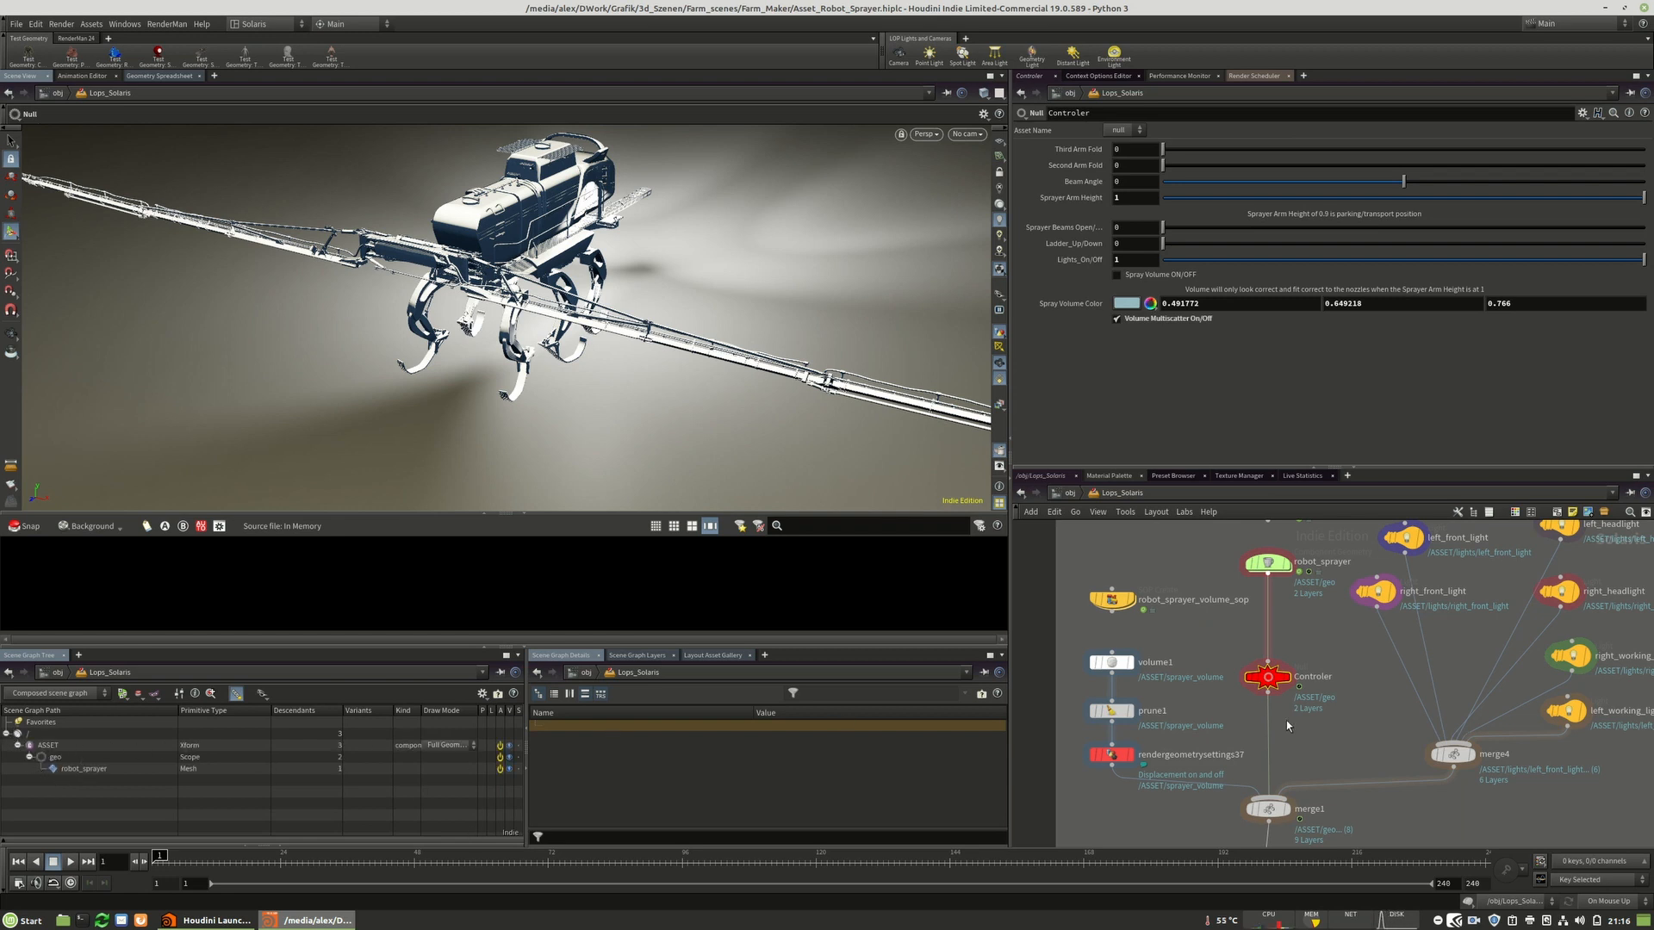
Turn off Lights_On/Off on the Controler node.
{"action": "middle_click_drag", "start_coordinate": [1314, 706], "coordinate": [1320, 729]}
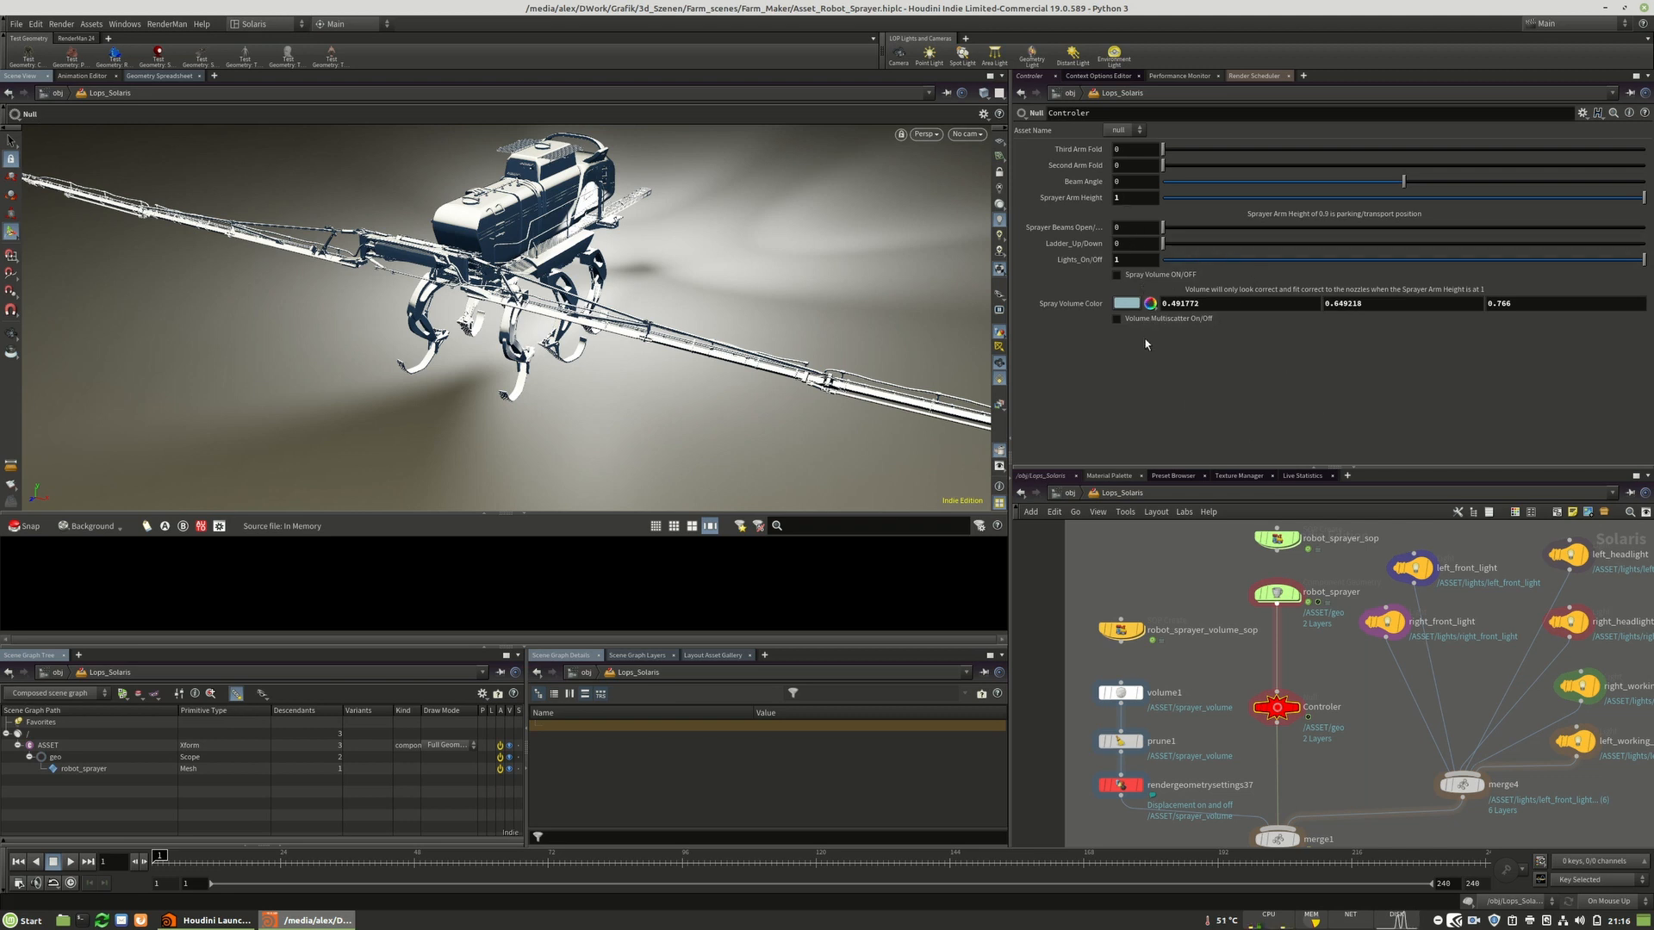
{"action": "left_click", "coordinate": [1173, 259]}
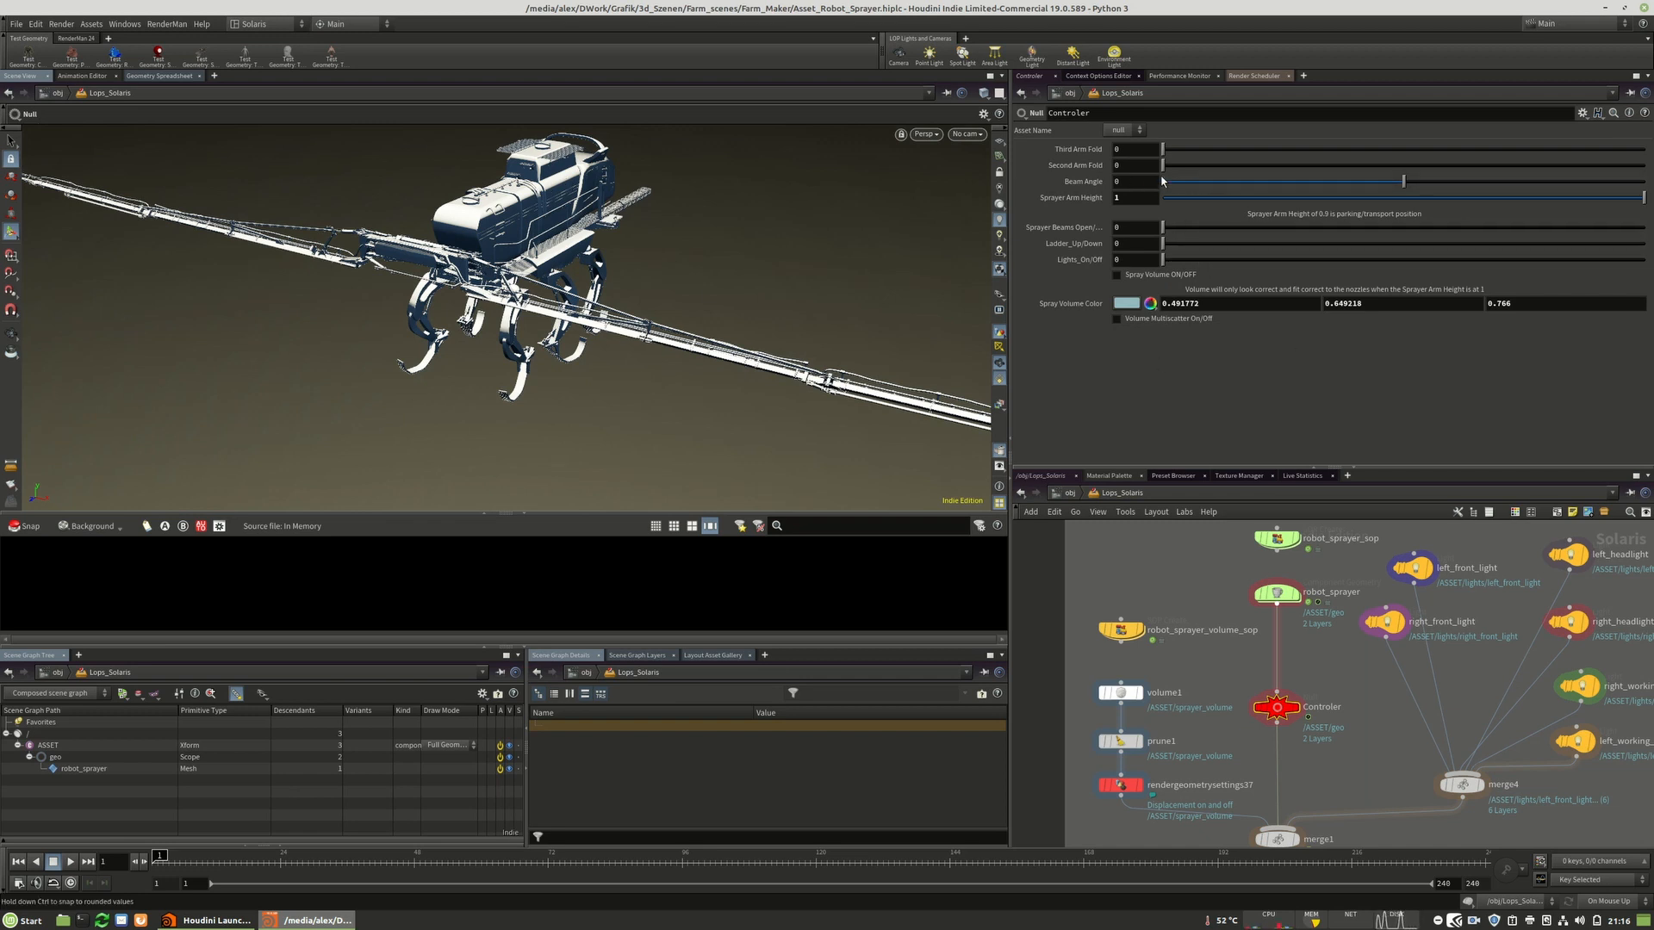
Try Beam Angle values by scrubbing its slider, ending at 3.33.
{"action": "left_click_drag", "start_coordinate": [479, 332], "coordinate": [375, 277], "text": "alt"}
{"action": "middle_click_drag", "start_coordinate": [375, 277], "coordinate": [338, 305], "text": "alt"}
{"action": "left_click", "coordinate": [1249, 182]}
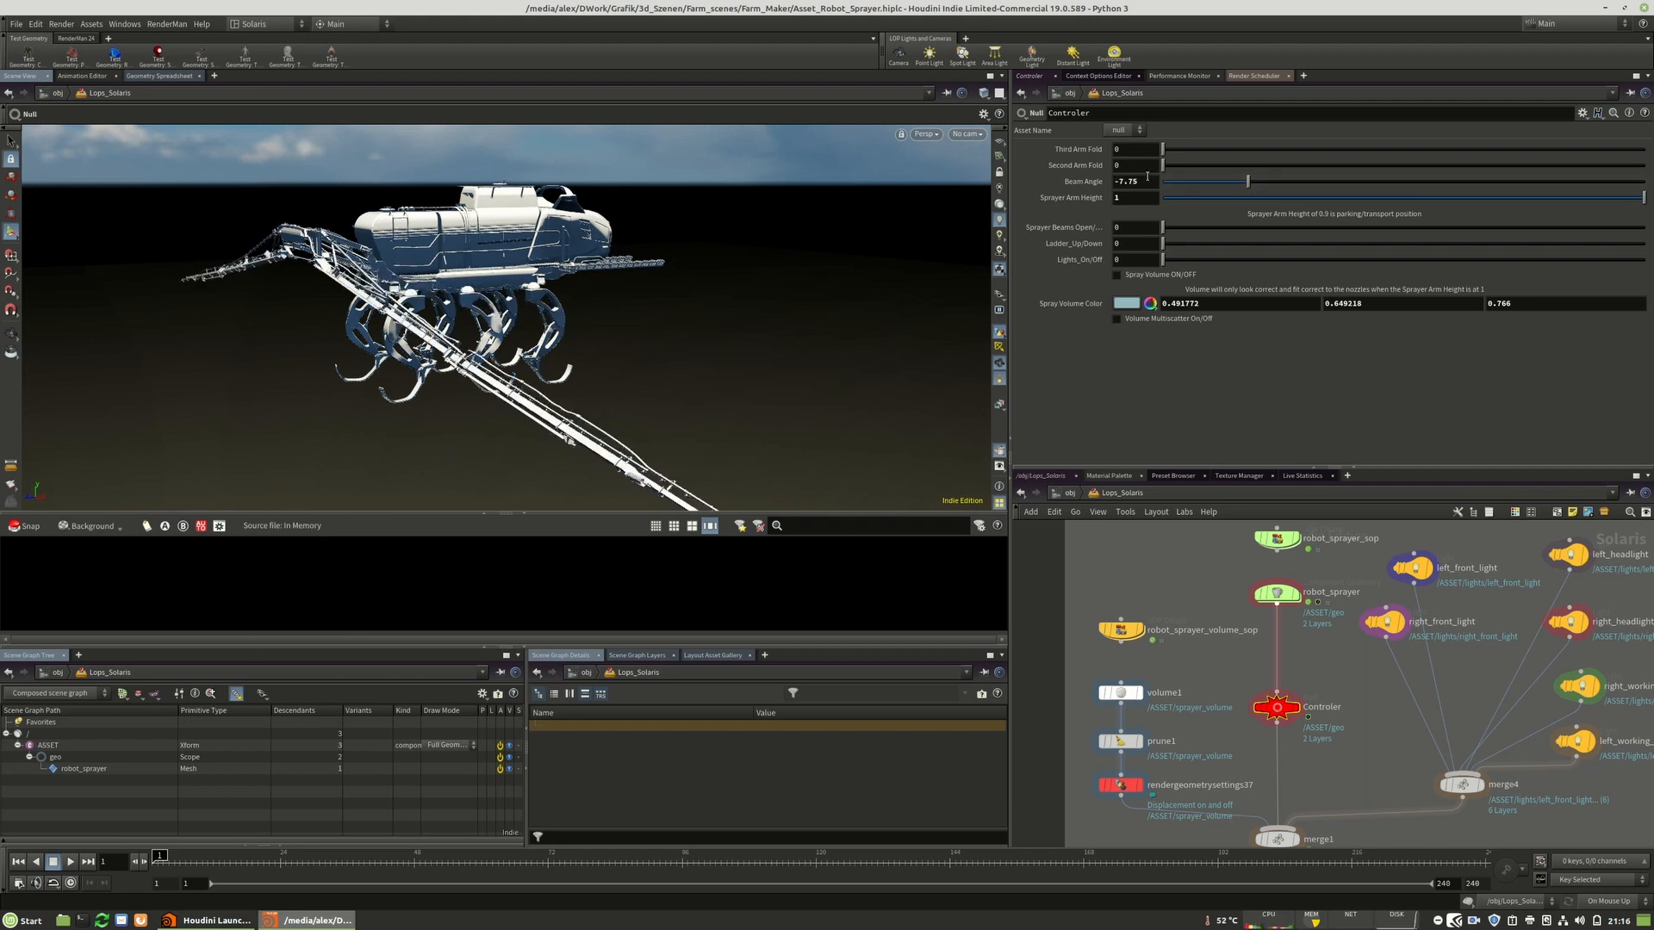
{"action": "left_click", "coordinate": [1470, 182]}
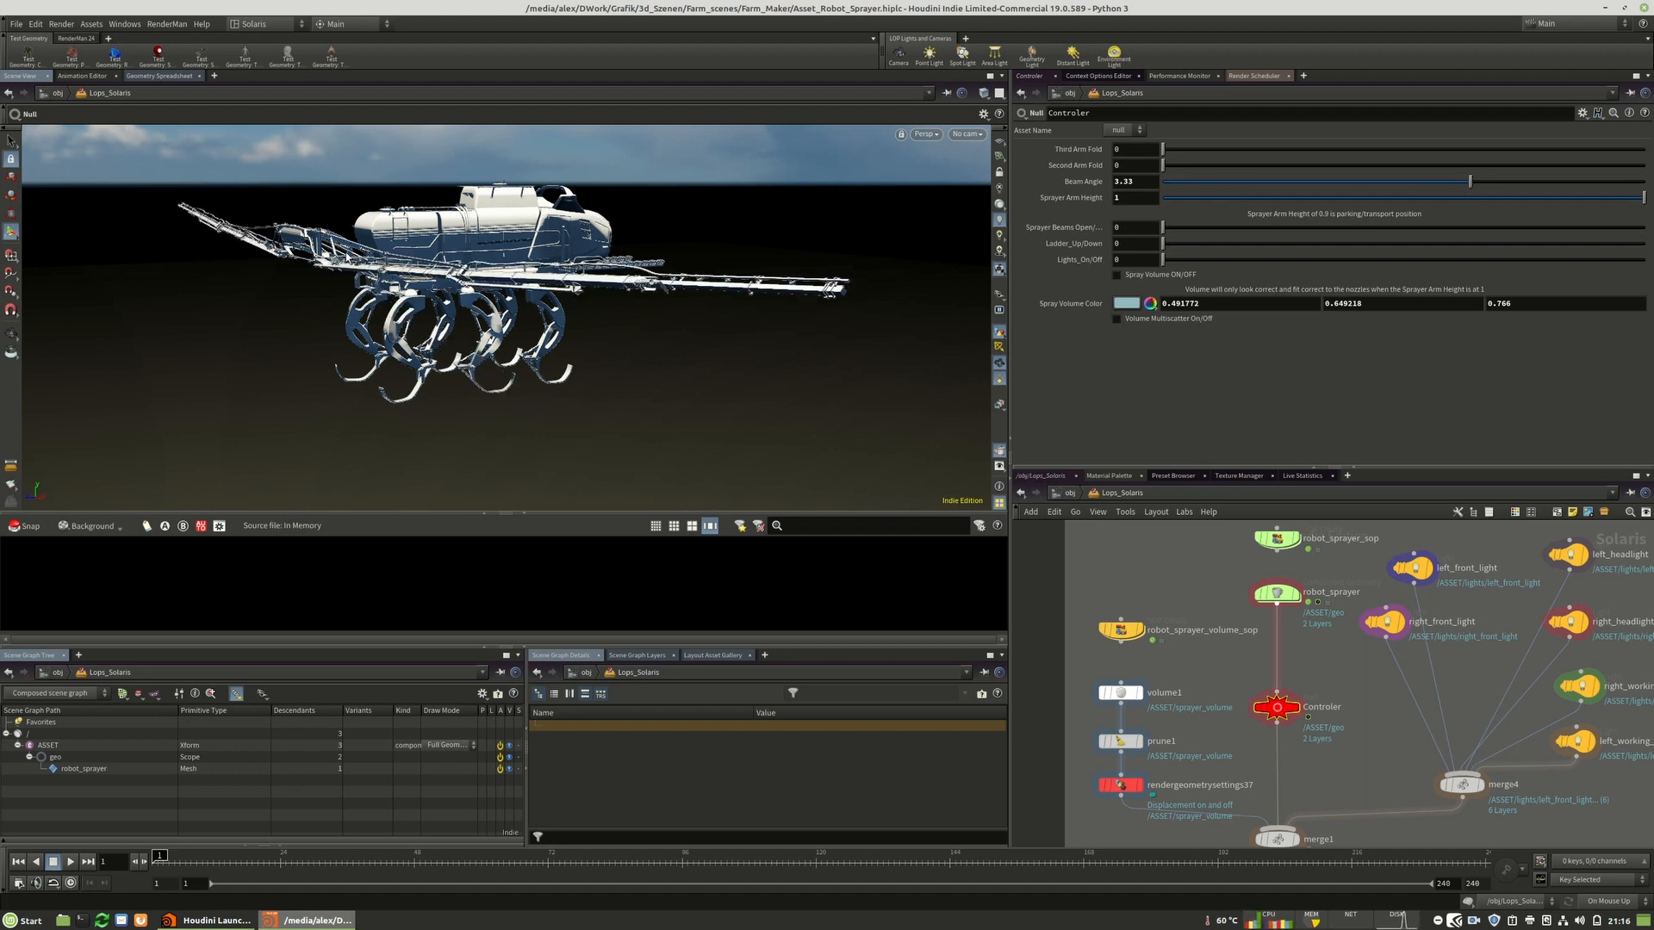
Orbit around the sprayer boom and set Beam Angle to 8.91.
{"action": "mouse_move", "coordinate": [352, 256]}
{"action": "left_mouse_down", "text": "alt"}
{"action": "mouse_move", "coordinate": [515, 321]}
{"action": "mouse_move", "coordinate": [482, 313]}
{"action": "mouse_move", "coordinate": [649, 352]}
{"action": "left_mouse_up", "text": "alt"}
{"action": "scroll", "coordinate": [516, 324], "scroll_direction": "up", "scroll_amount": 5}
{"action": "mouse_move", "coordinate": [734, 328]}
{"action": "middle_mouse_down"}
{"action": "mouse_move", "coordinate": [520, 372]}
{"action": "mouse_move", "coordinate": [733, 291]}
{"action": "middle_mouse_up"}
{"action": "scroll", "coordinate": [359, 330], "scroll_direction": "up", "scroll_amount": 4}
{"action": "mouse_move", "coordinate": [359, 330]}
{"action": "left_mouse_down"}
{"action": "mouse_move", "coordinate": [492, 296]}
{"action": "mouse_move", "coordinate": [536, 351]}
{"action": "mouse_move", "coordinate": [654, 269]}
{"action": "left_mouse_up"}
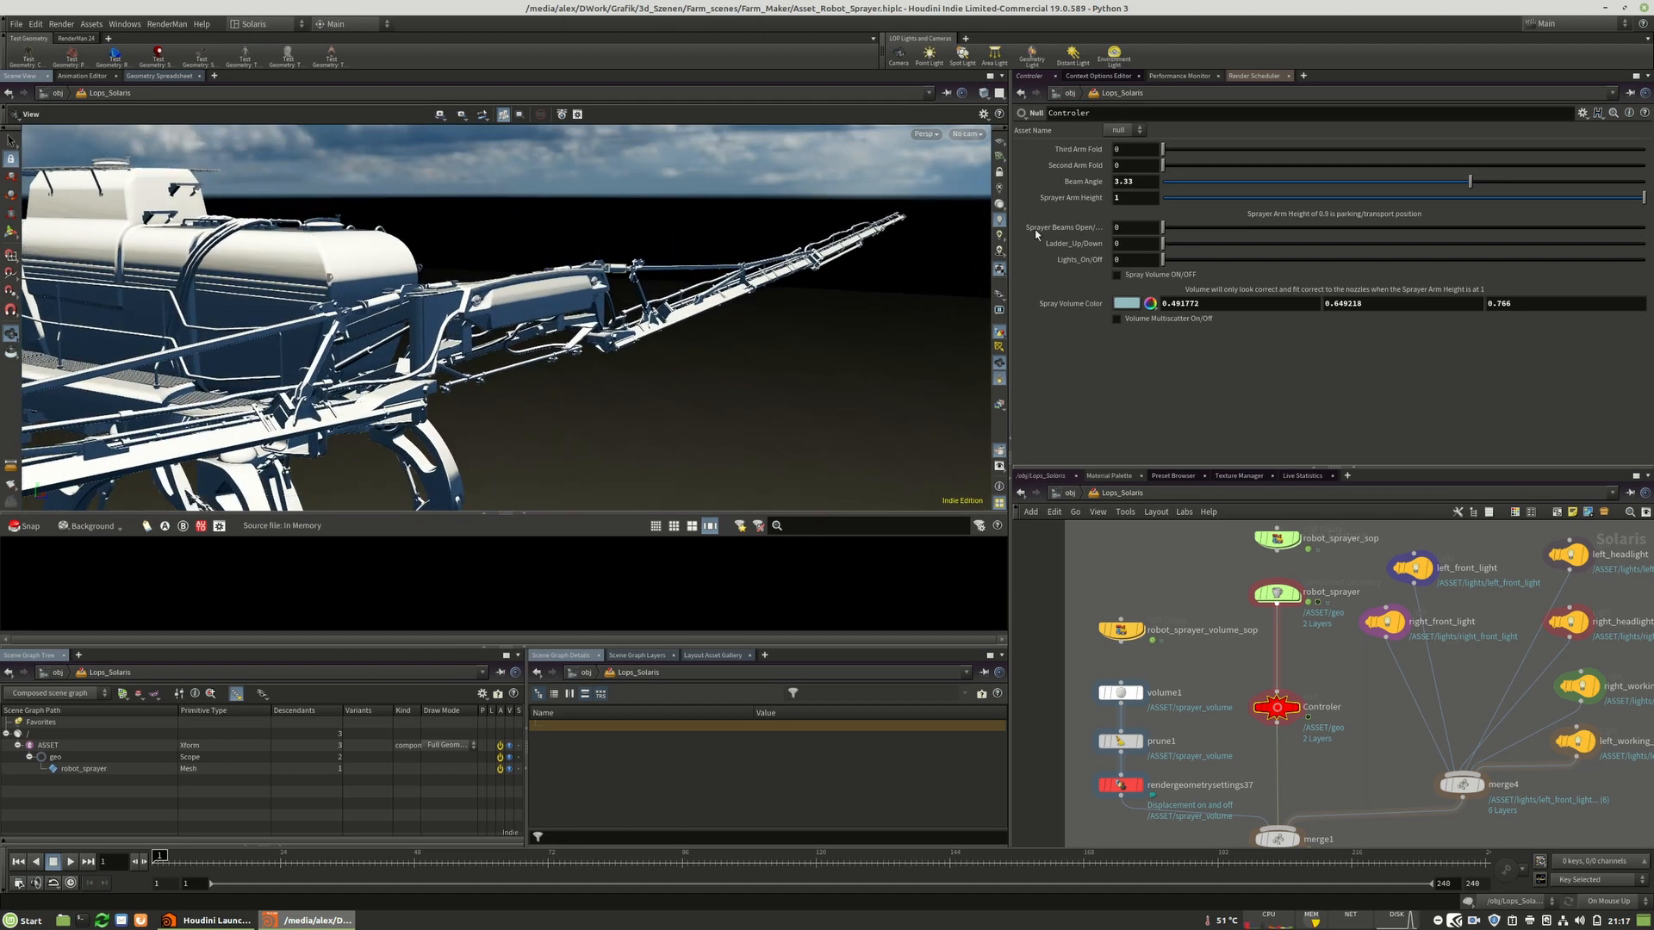
{"action": "left_click", "coordinate": [1582, 184]}
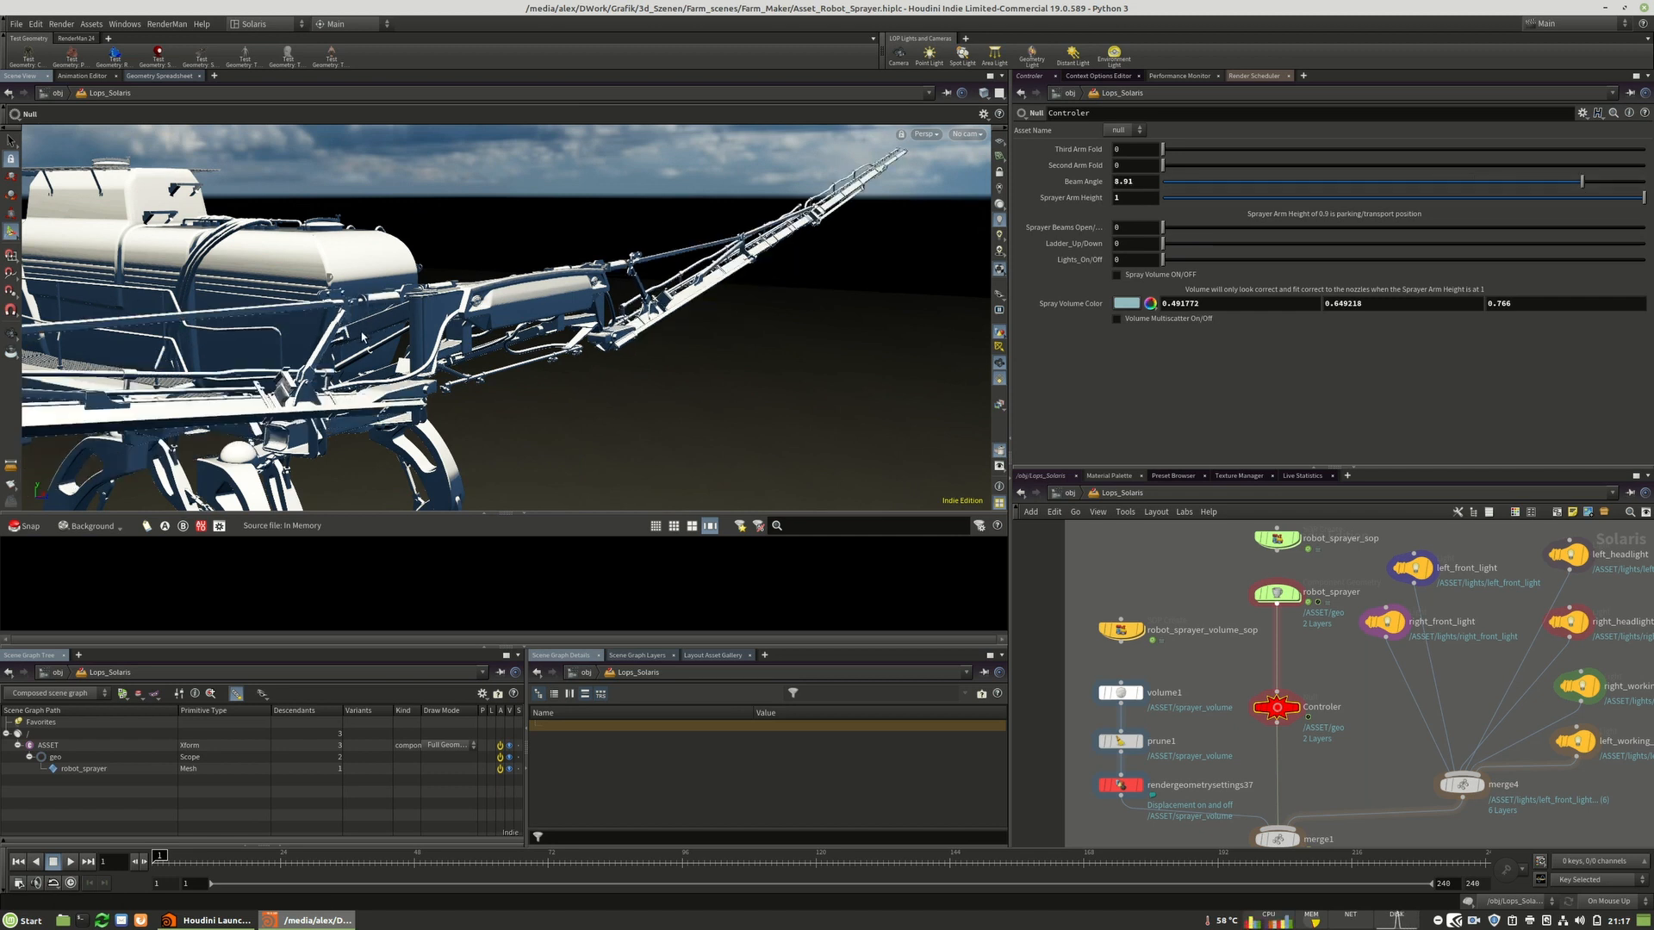
Inspect the boom joint up close and reset Beam Angle to its default.
{"action": "mouse_move", "coordinate": [669, 256]}
{"action": "left_mouse_down", "text": "alt"}
{"action": "mouse_move", "coordinate": [94, 310]}
{"action": "mouse_move", "coordinate": [718, 255]}
{"action": "mouse_move", "coordinate": [512, 365]}
{"action": "mouse_move", "coordinate": [138, 241]}
{"action": "left_mouse_up", "text": "alt"}
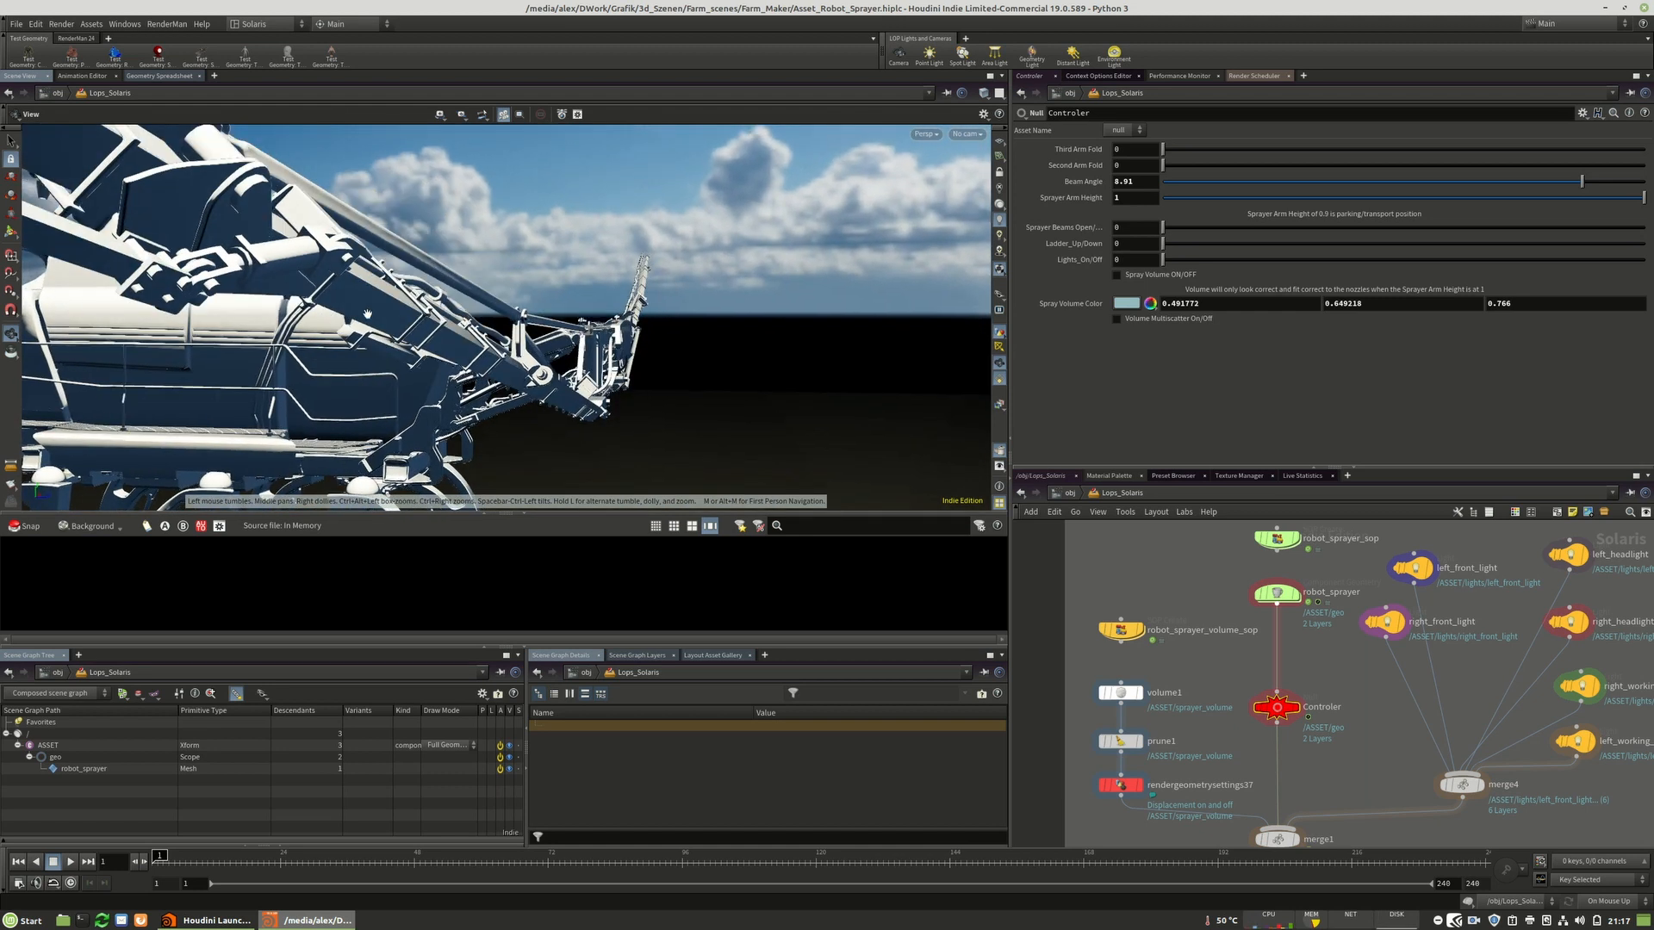
{"action": "mouse_move", "coordinate": [512, 337]}
{"action": "left_mouse_down"}
{"action": "mouse_move", "coordinate": [448, 342]}
{"action": "mouse_move", "coordinate": [572, 360]}
{"action": "left_mouse_up"}
{"action": "right_click_drag", "start_coordinate": [571, 360], "coordinate": [561, 353]}
{"action": "left_click_drag", "start_coordinate": [562, 354], "coordinate": [591, 362]}
{"action": "middle_click_drag", "start_coordinate": [591, 362], "coordinate": [630, 329]}
{"action": "right_click_drag", "start_coordinate": [631, 329], "coordinate": [594, 320]}
{"action": "mouse_move", "coordinate": [594, 321]}
{"action": "left_mouse_down"}
{"action": "mouse_move", "coordinate": [564, 388]}
{"action": "mouse_move", "coordinate": [586, 326]}
{"action": "left_mouse_up"}
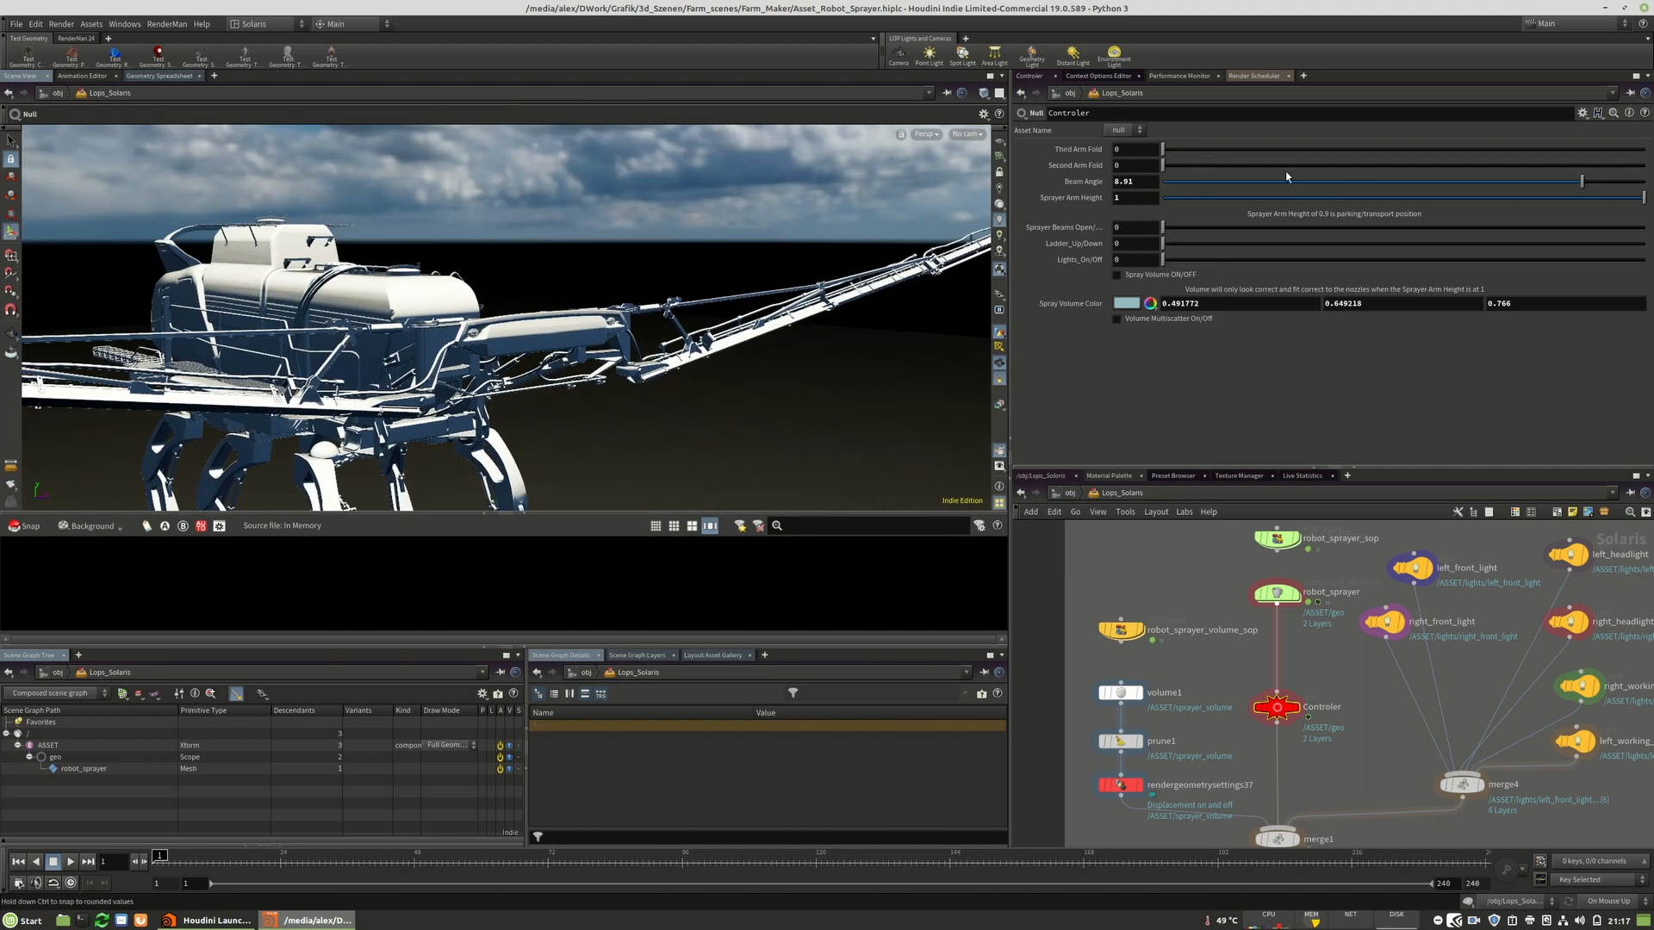
{"action": "middle_click", "coordinate": [1138, 184], "text": "ctrl"}
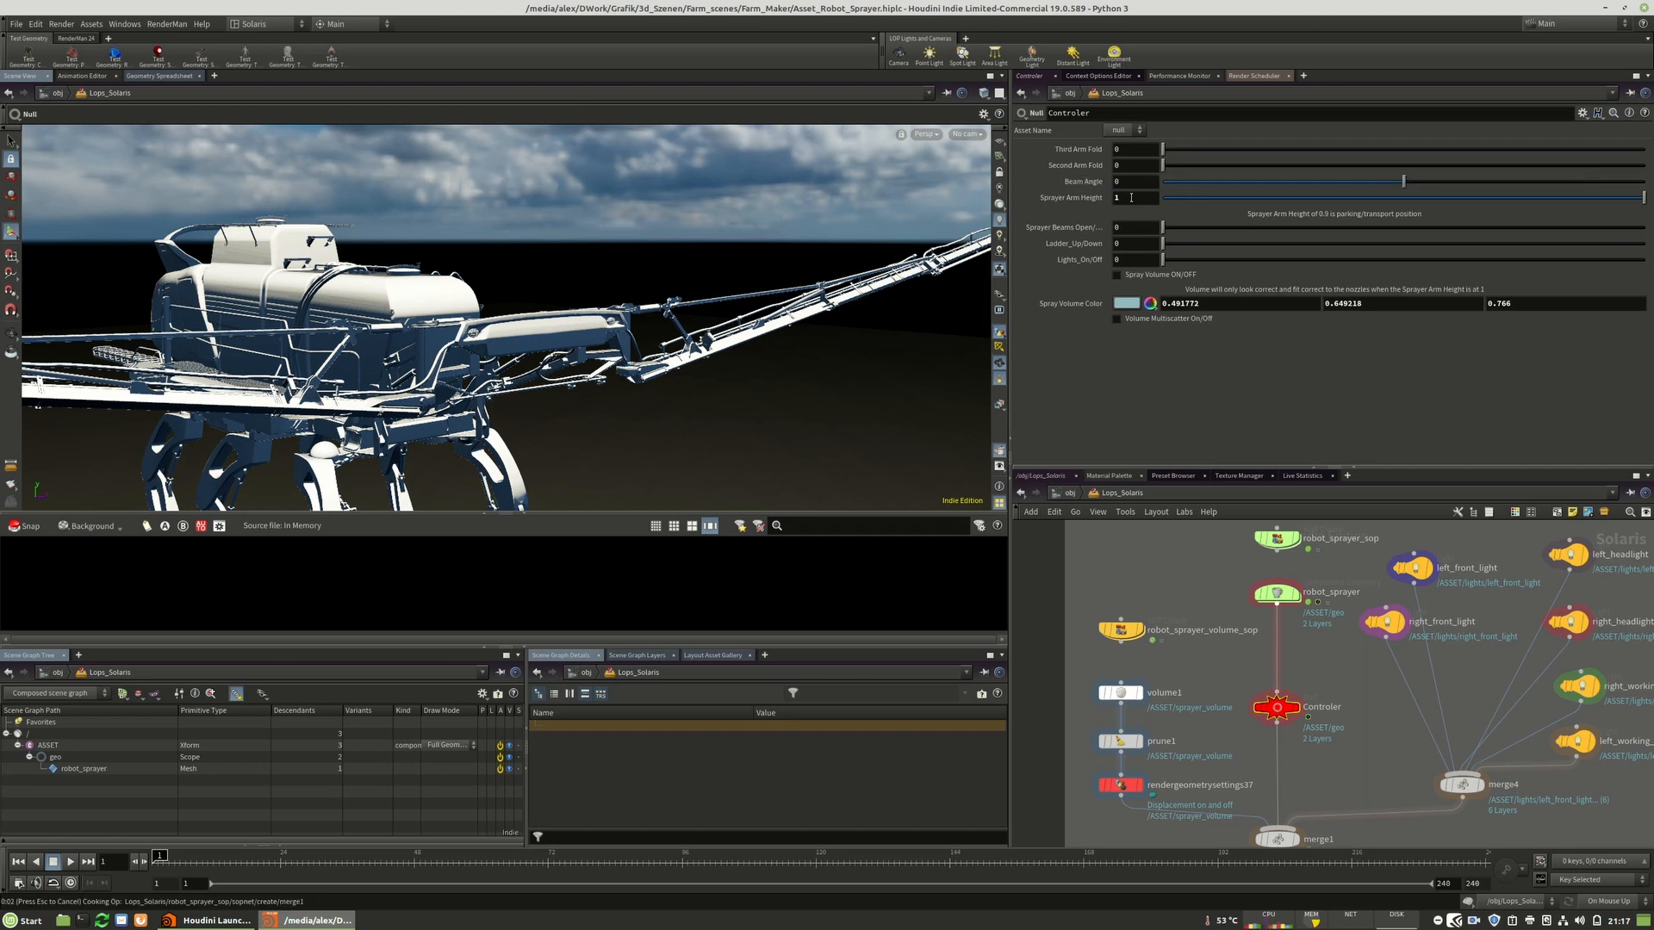
Set Sprayer Arm Height to 0.9.
{"action": "left_click", "coordinate": [1131, 197]}
{"action": "type", "text": "0.9"}
{"action": "key", "text": "Return"}
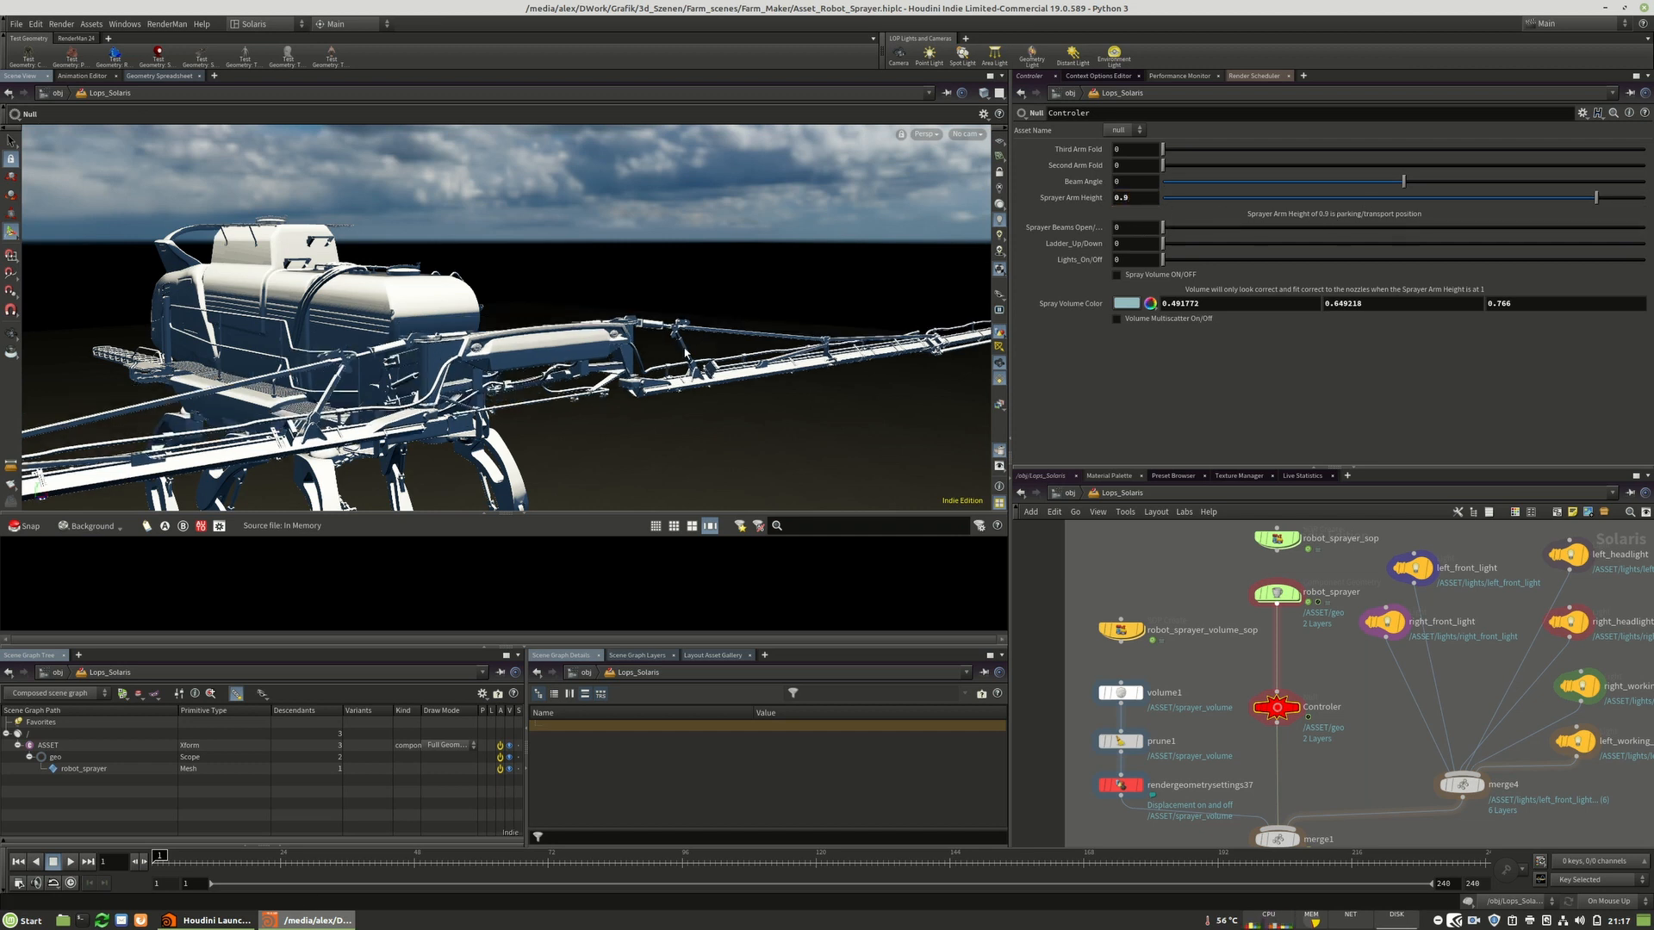
{"action": "key", "text": "Escape"}
Set Third Arm Fold to 1 on the Controler node.
{"action": "left_click_drag", "start_coordinate": [449, 375], "coordinate": [672, 314]}
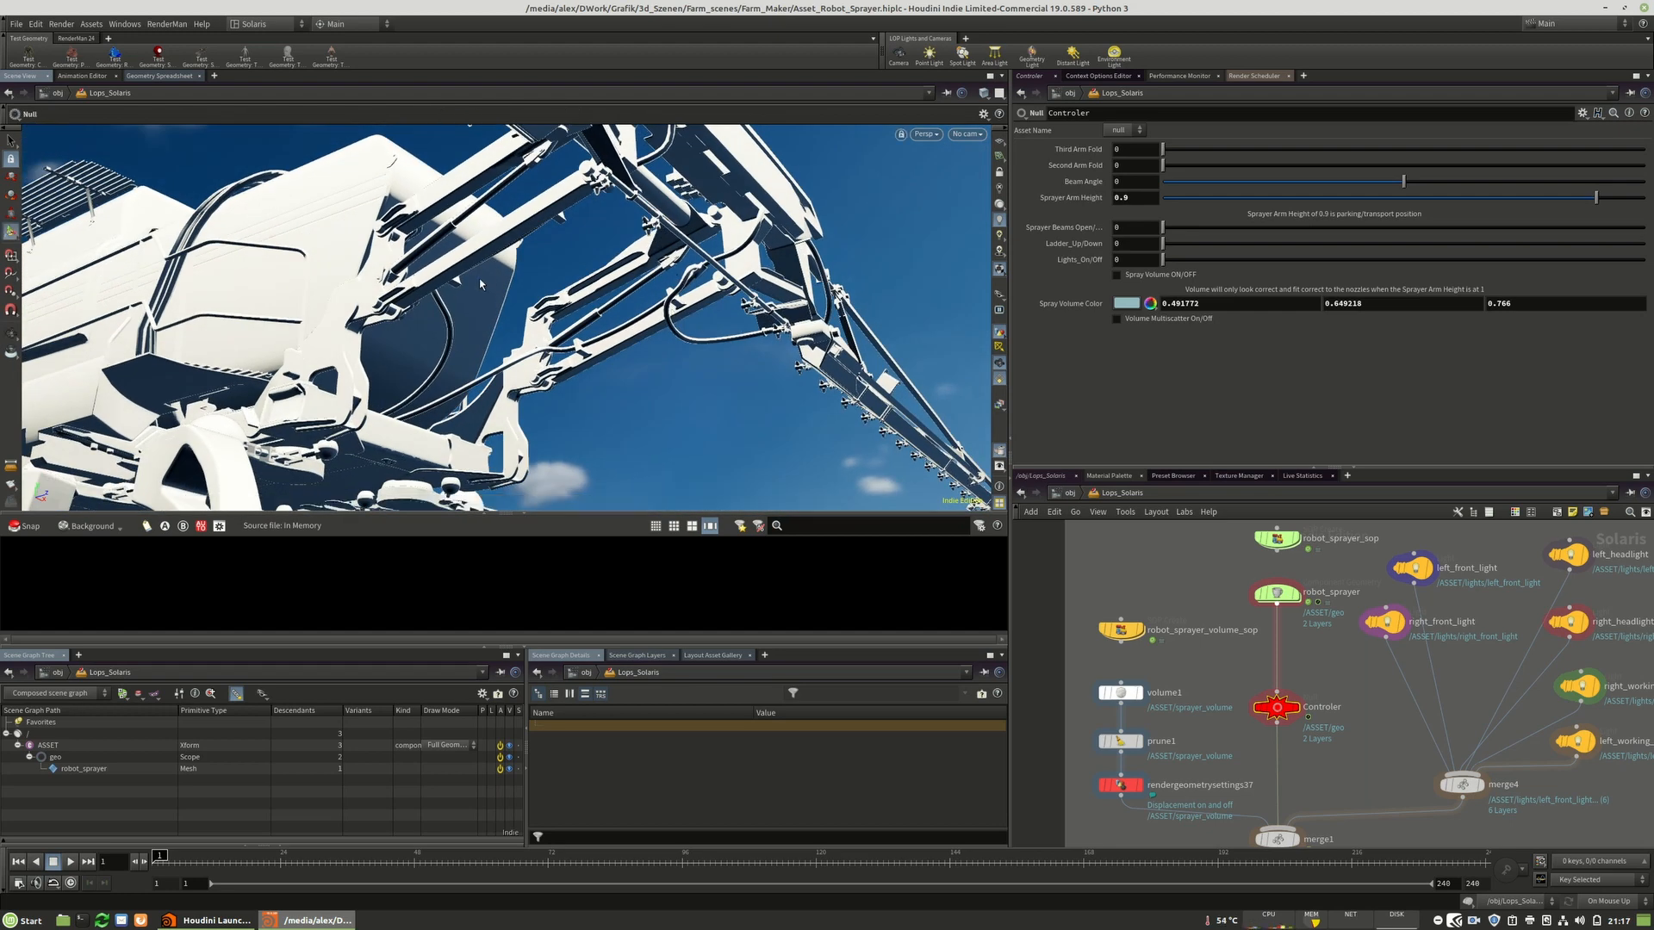
{"action": "left_click_drag", "start_coordinate": [481, 284], "coordinate": [609, 454], "text": "alt"}
{"action": "right_click_drag", "start_coordinate": [657, 385], "coordinate": [581, 385]}
{"action": "middle_click_drag", "start_coordinate": [579, 334], "coordinate": [632, 314]}
{"action": "double_click", "coordinate": [1127, 150]}
{"action": "type", "text": "1"}
{"action": "key", "text": "Return"}
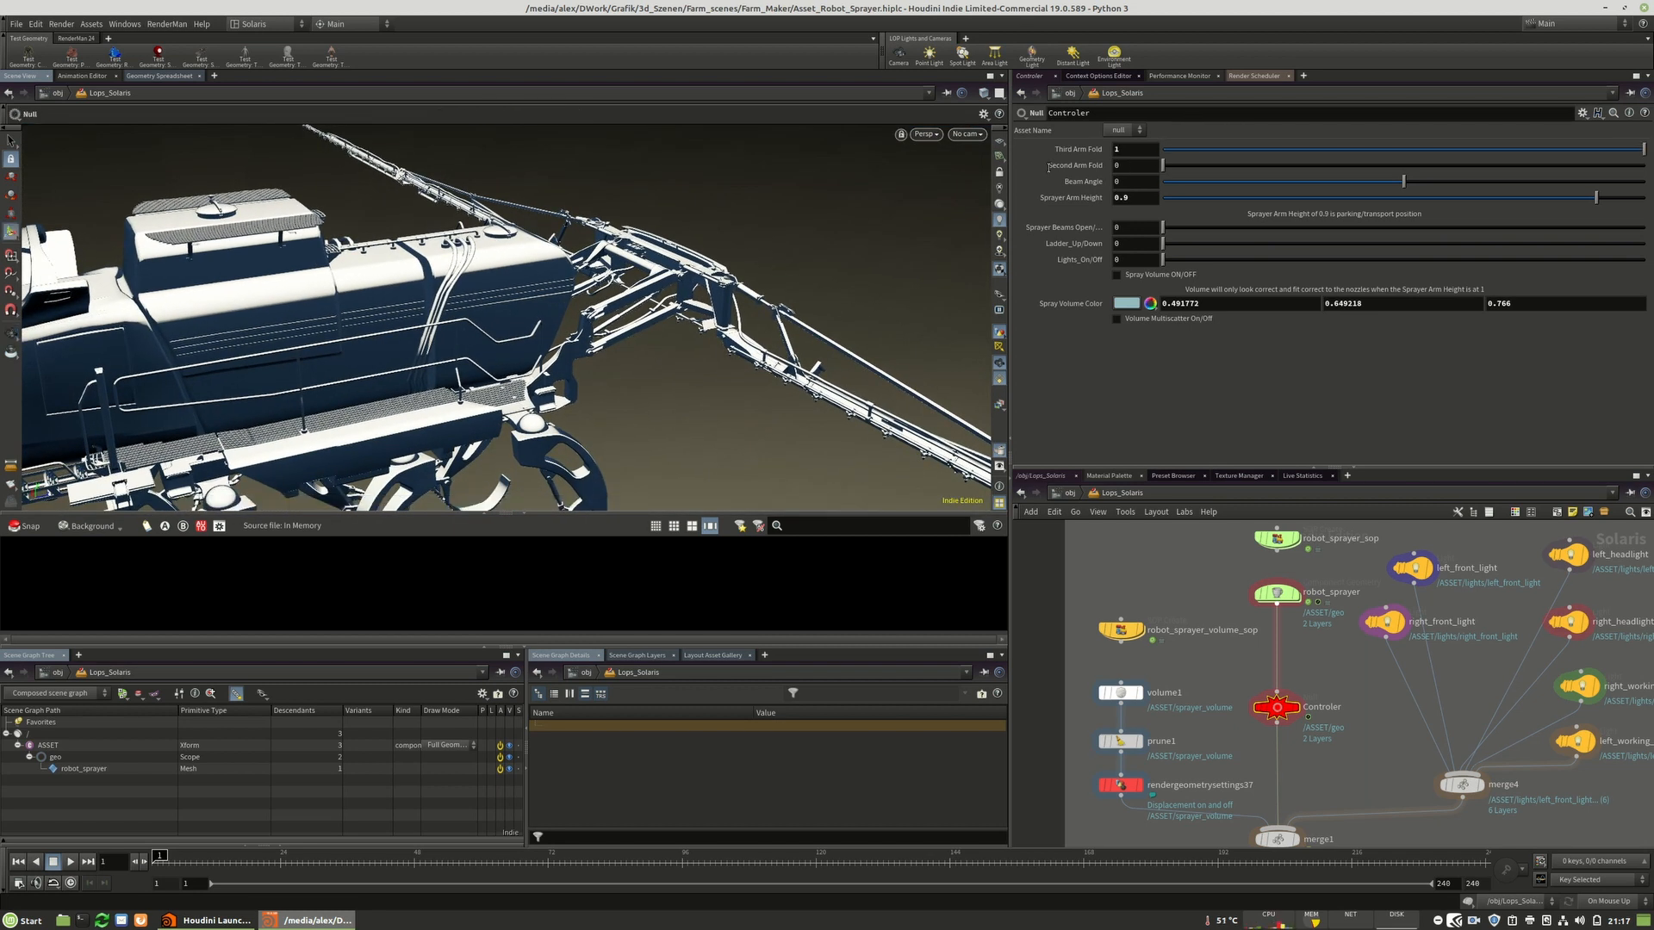
Set Second Arm Fold and Sprayer Beams Open/Close both to 1.
{"action": "double_click", "coordinate": [1132, 166]}
{"action": "type", "text": "1"}
{"action": "key", "text": "Return"}
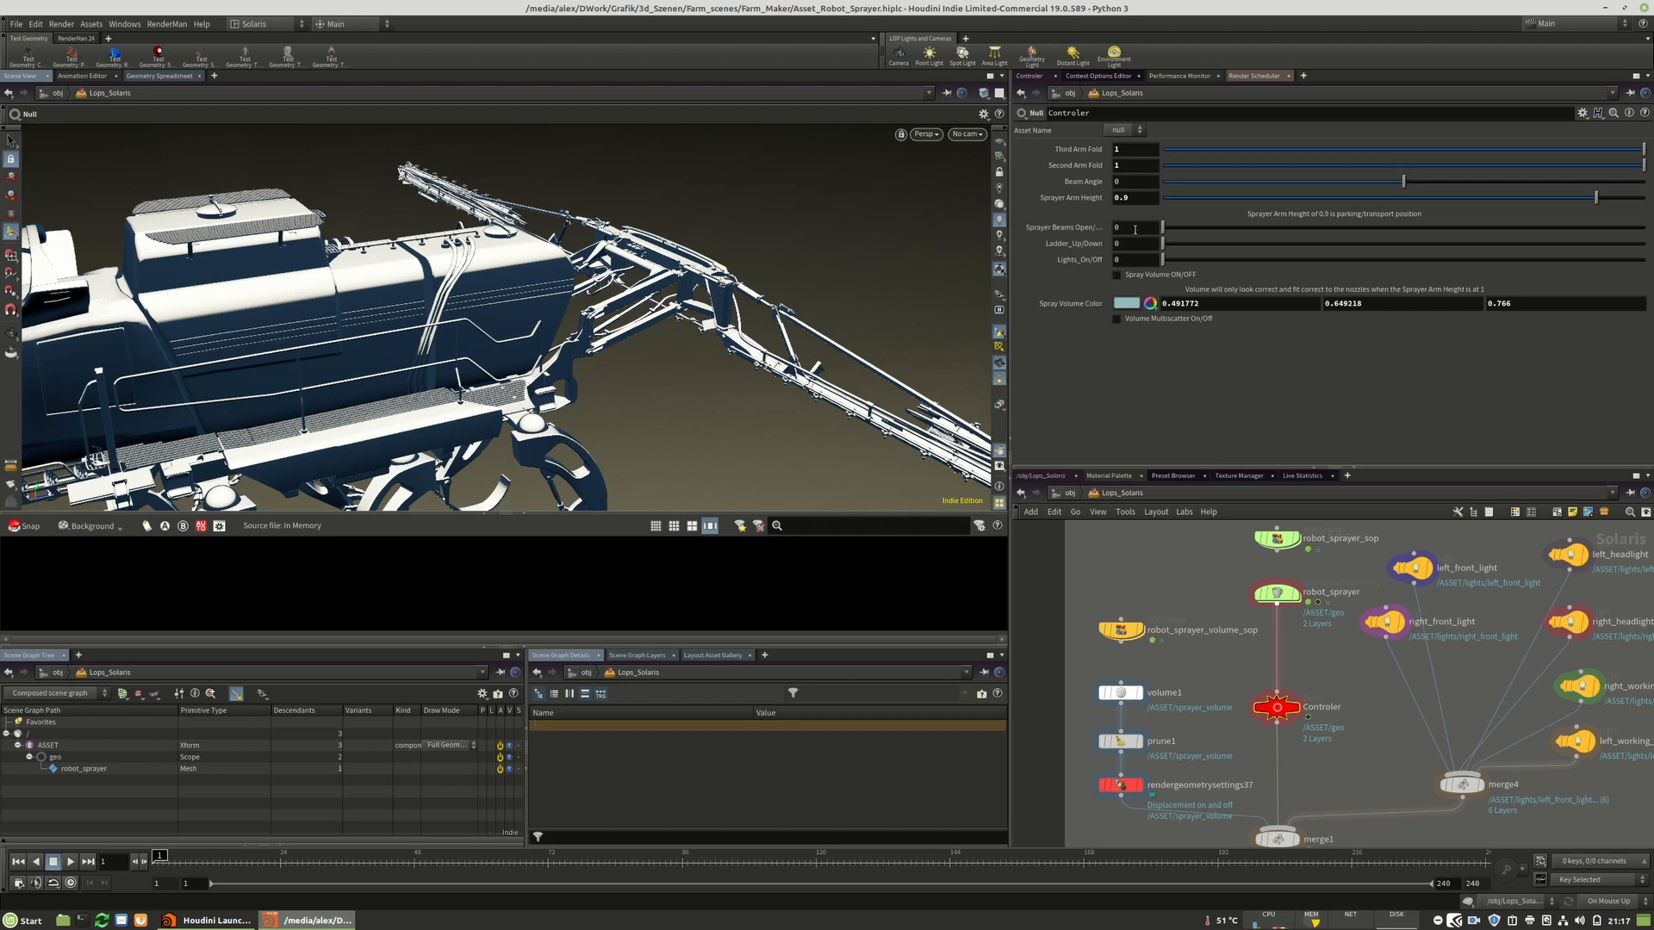
{"action": "type", "text": "1"}
{"action": "key", "text": "Return"}
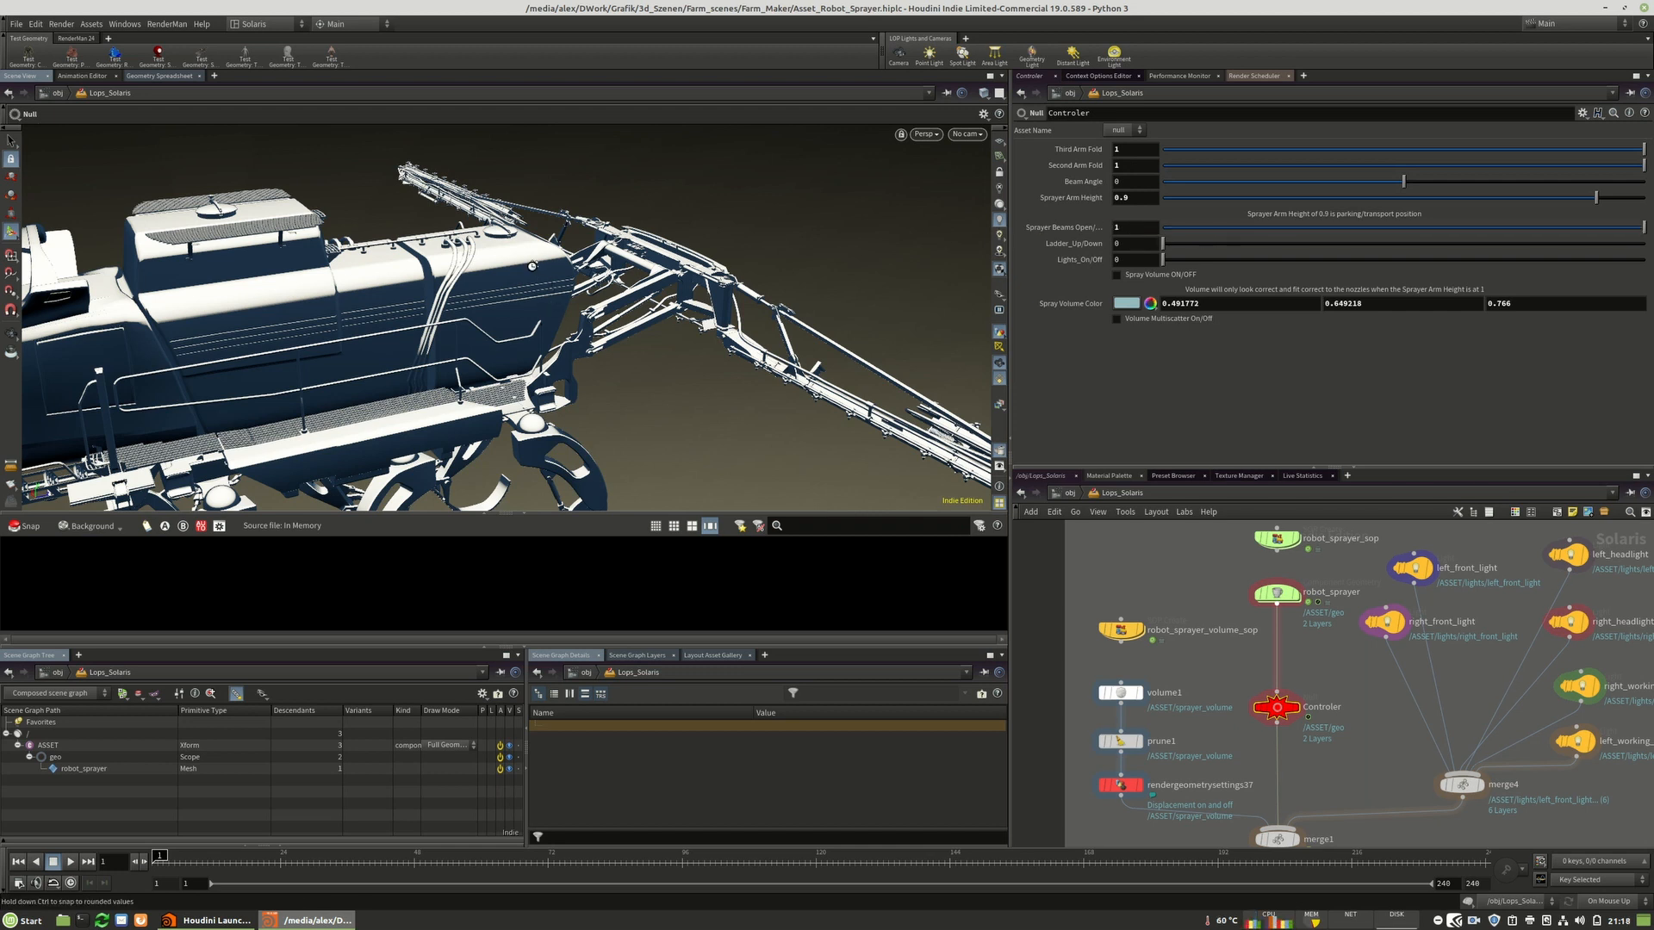
Try raising the ladder with Ladder Up/Down at 1, then set it back to 0.
{"action": "middle_click_drag", "start_coordinate": [371, 356], "coordinate": [569, 274], "text": "alt"}
{"action": "left_click_drag", "start_coordinate": [464, 293], "coordinate": [650, 237]}
{"action": "right_click_drag", "start_coordinate": [651, 237], "coordinate": [663, 306]}
{"action": "left_click_drag", "start_coordinate": [663, 306], "coordinate": [610, 308]}
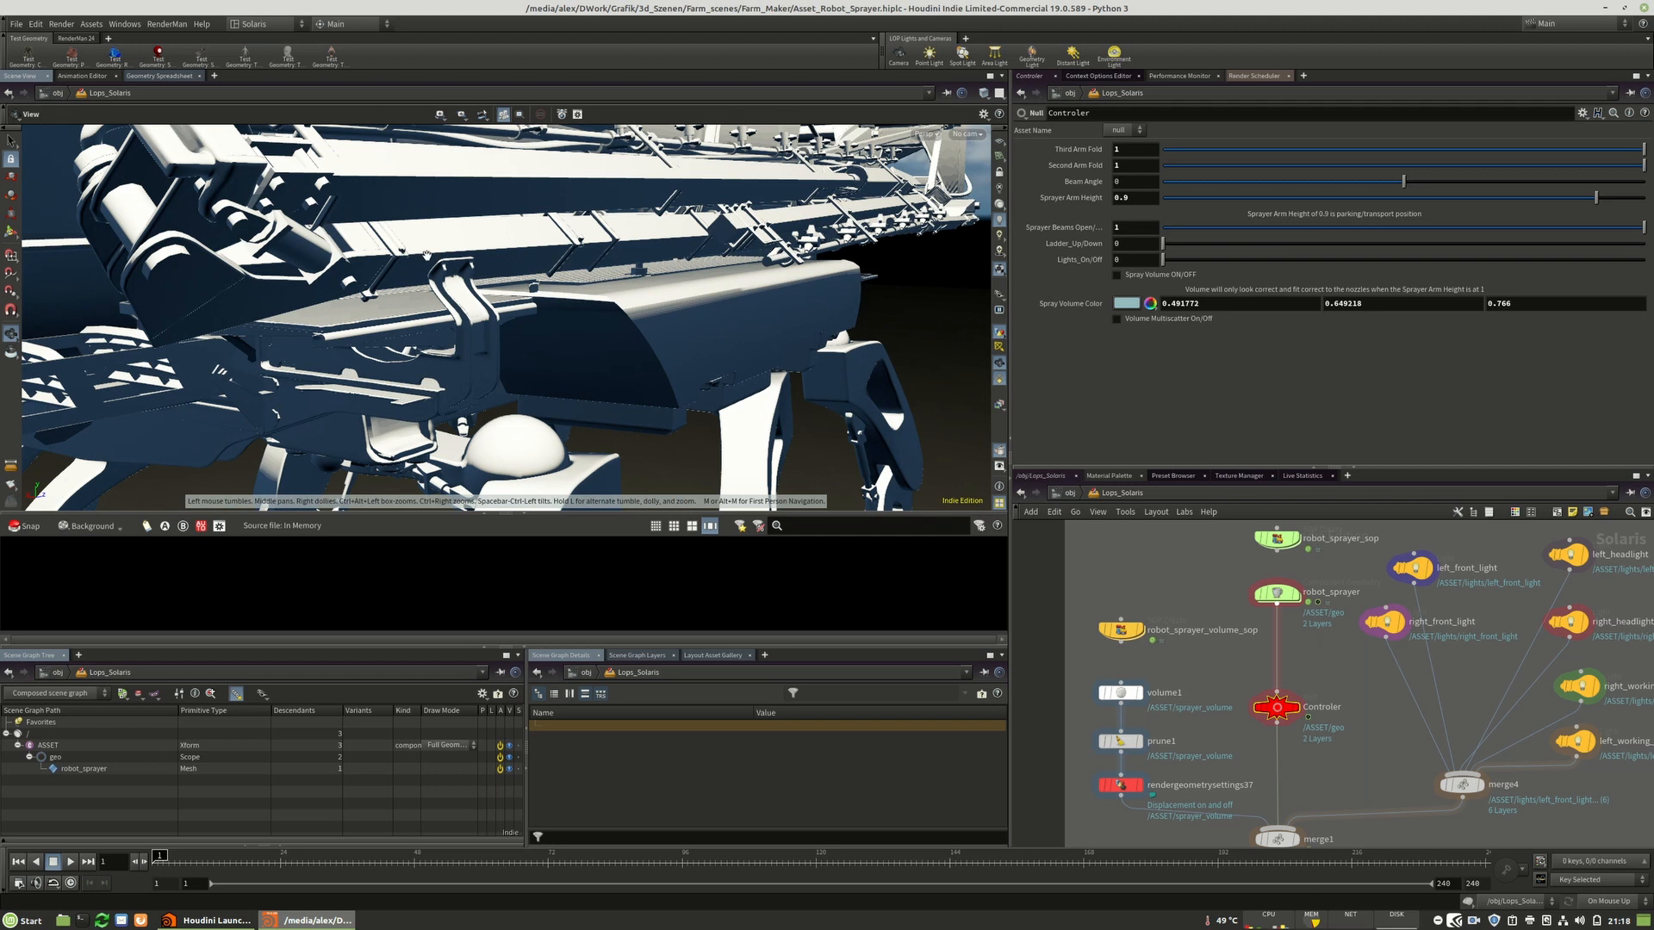
{"action": "right_click_drag", "start_coordinate": [644, 251], "coordinate": [415, 342]}
{"action": "mouse_move", "coordinate": [415, 343]}
{"action": "middle_mouse_down"}
{"action": "mouse_move", "coordinate": [456, 327]}
{"action": "mouse_move", "coordinate": [459, 302]}
{"action": "middle_mouse_up"}
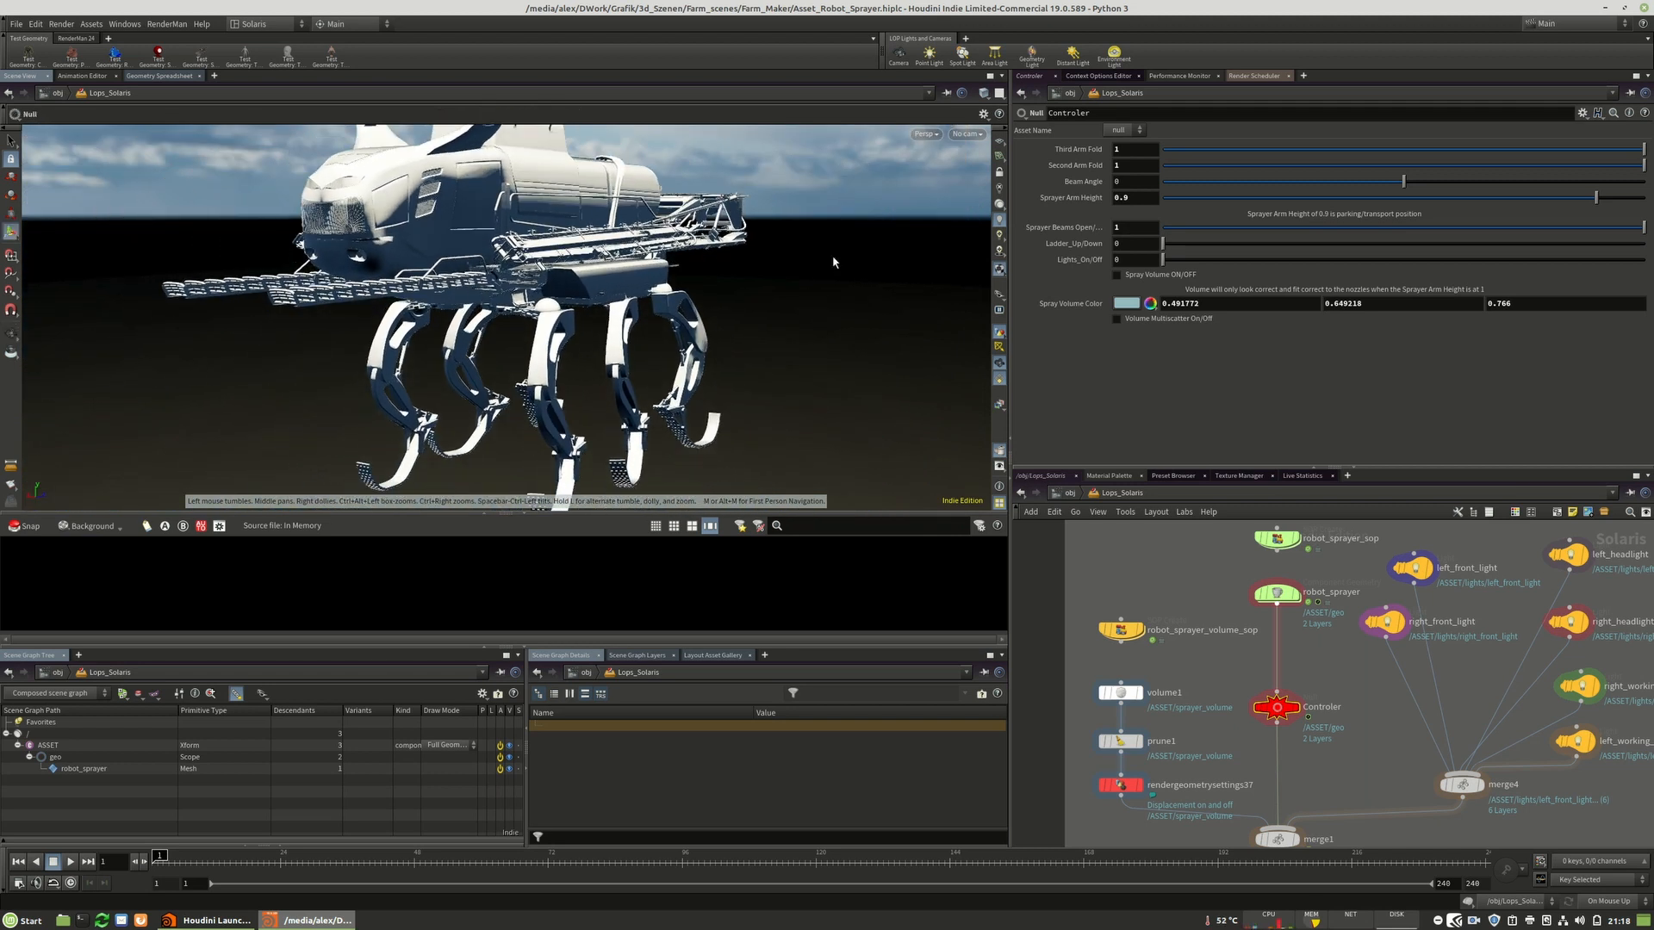
{"action": "left_click", "coordinate": [1119, 244]}
{"action": "type", "text": "1"}
{"action": "key", "text": "Return"}
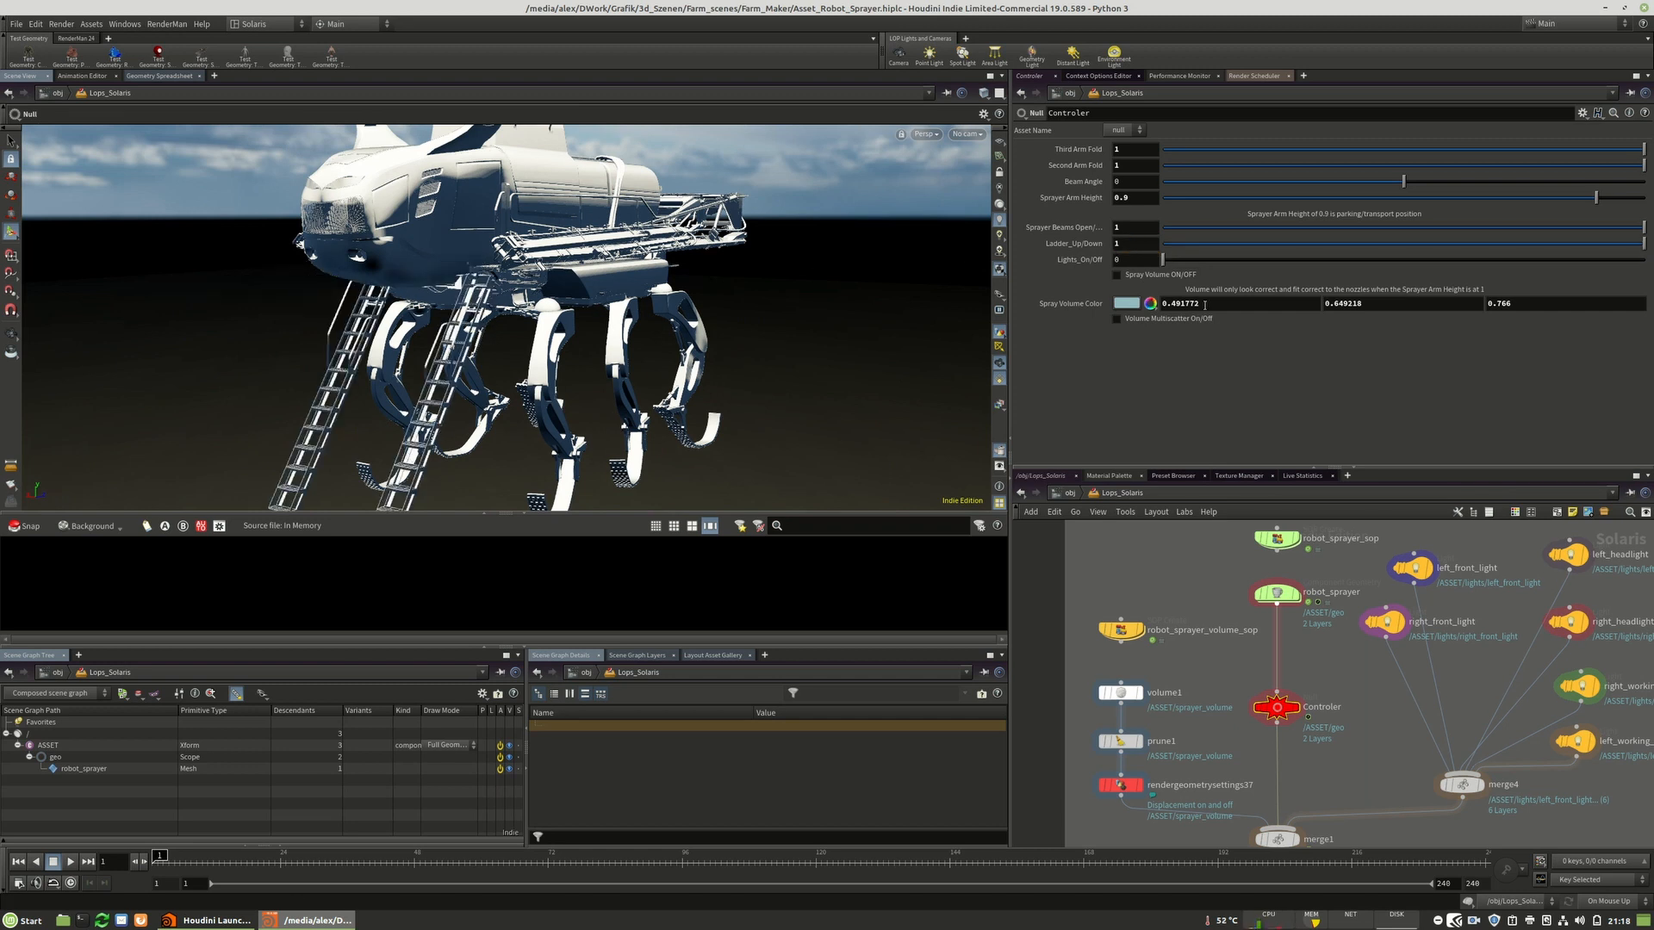
{"action": "left_click_drag", "start_coordinate": [1145, 245], "coordinate": [1117, 262]}
{"action": "type", "text": "0"}
{"action": "key", "text": "Return"}
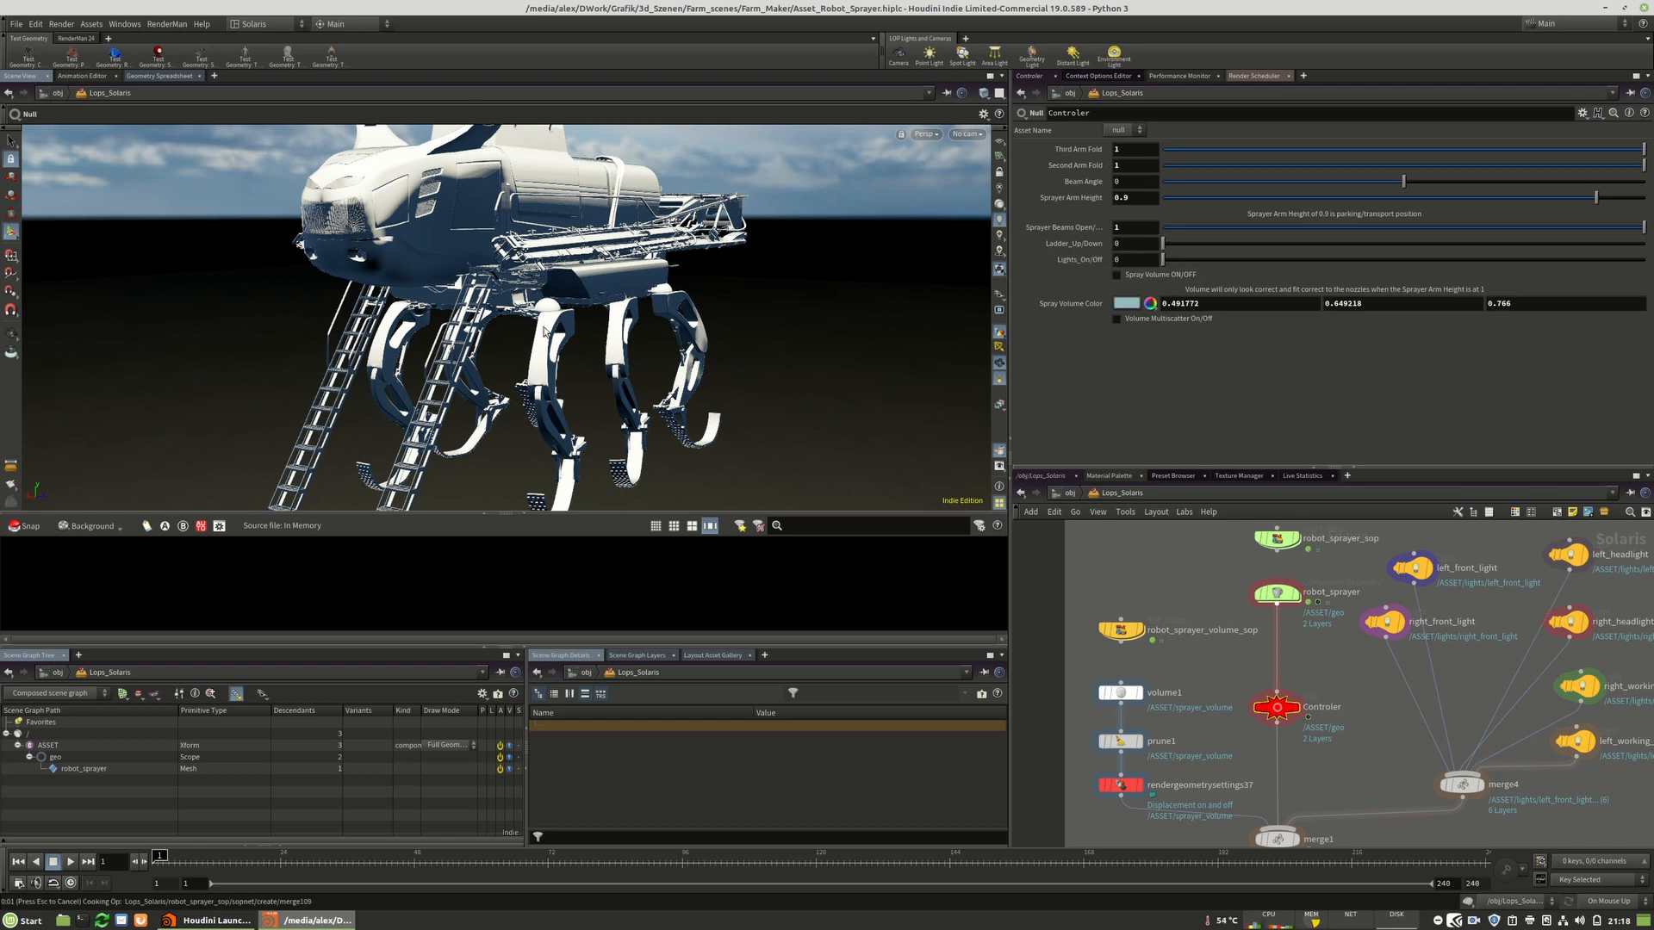
Dive into the robot_sprayer_sop node to open its SOP network.
{"action": "left_click_drag", "start_coordinate": [556, 317], "coordinate": [716, 280], "text": "alt"}
{"action": "middle_click_drag", "start_coordinate": [1227, 575], "coordinate": [1156, 616]}
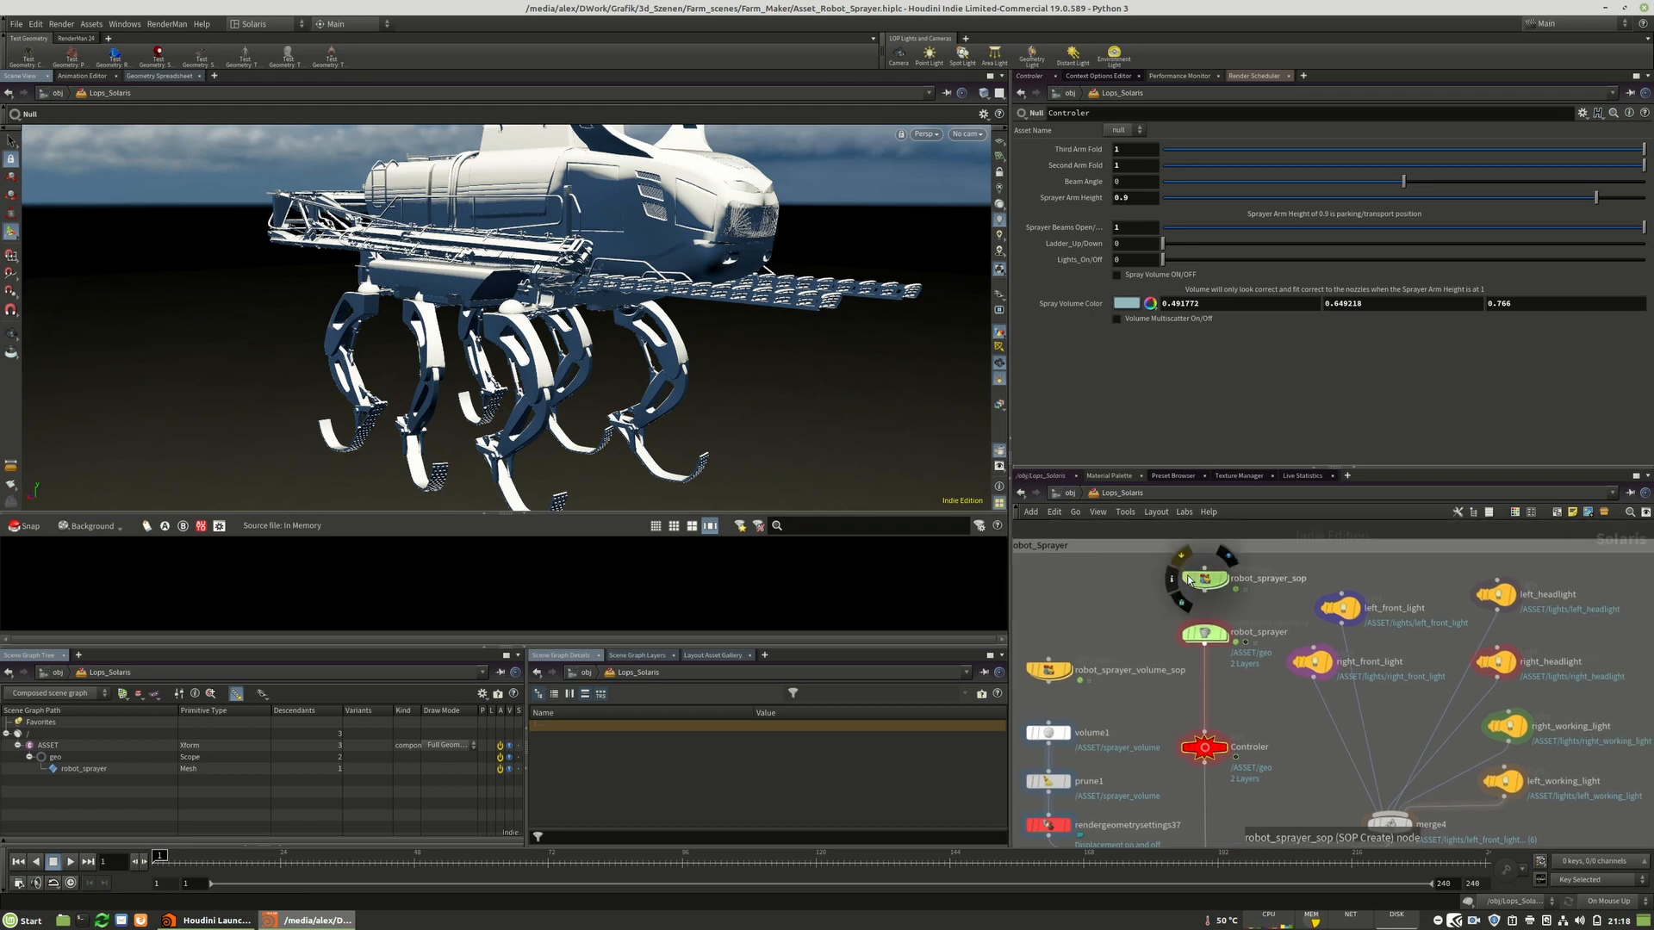
{"action": "left_click", "coordinate": [1206, 584]}
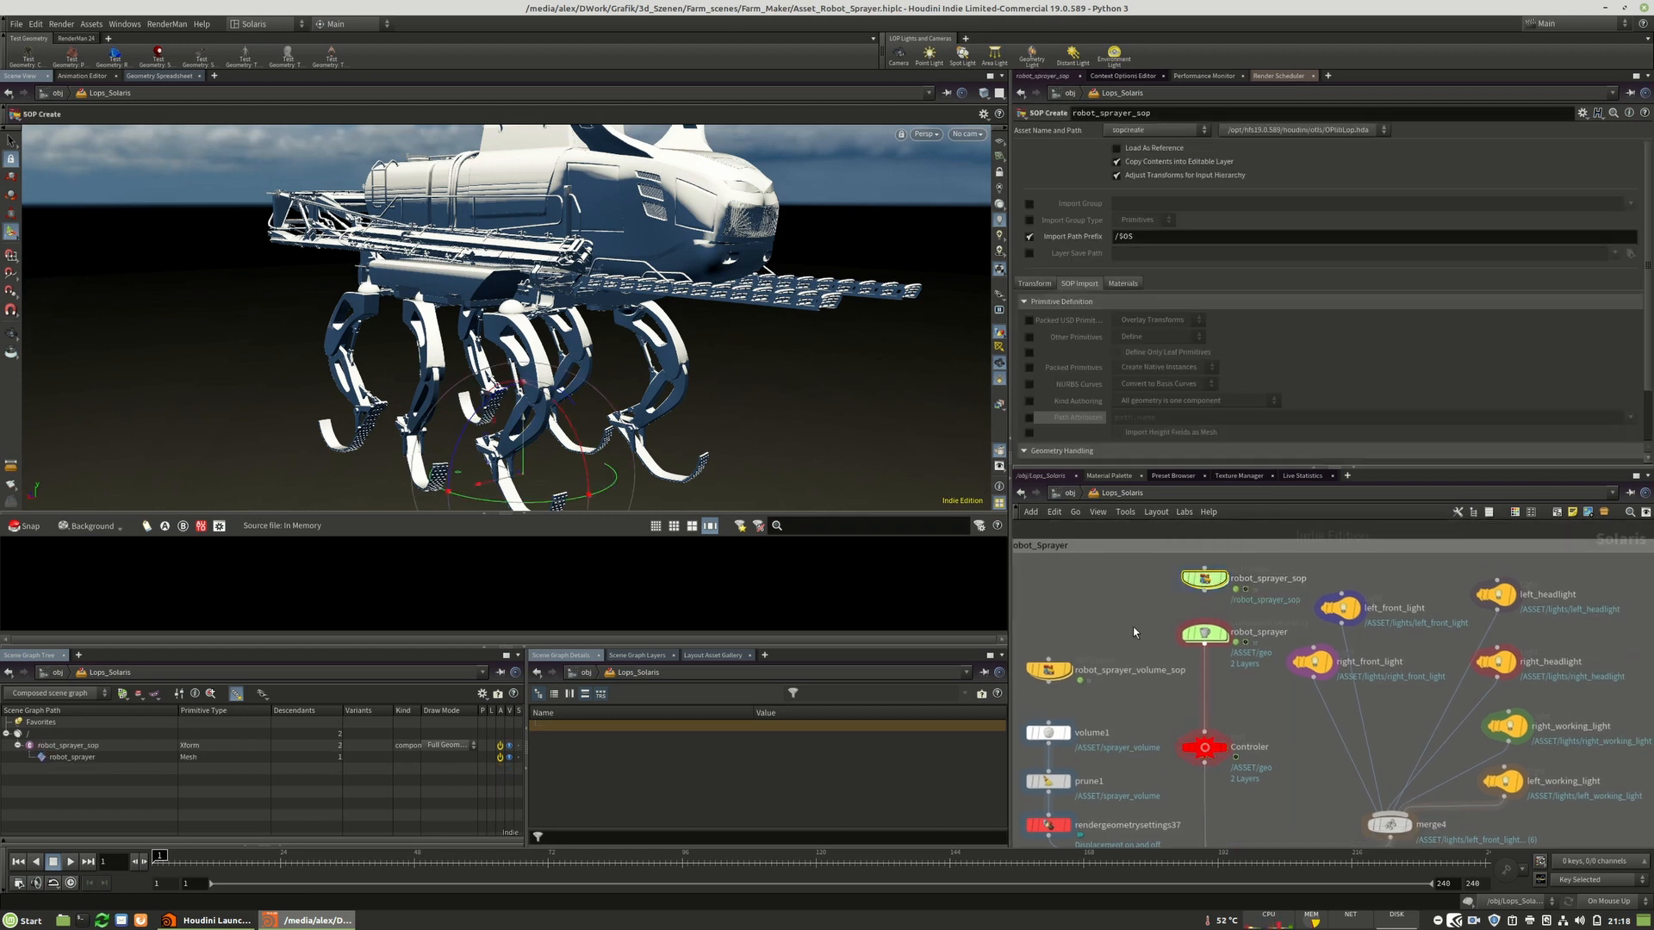
{"action": "double_click", "coordinate": [1208, 578]}
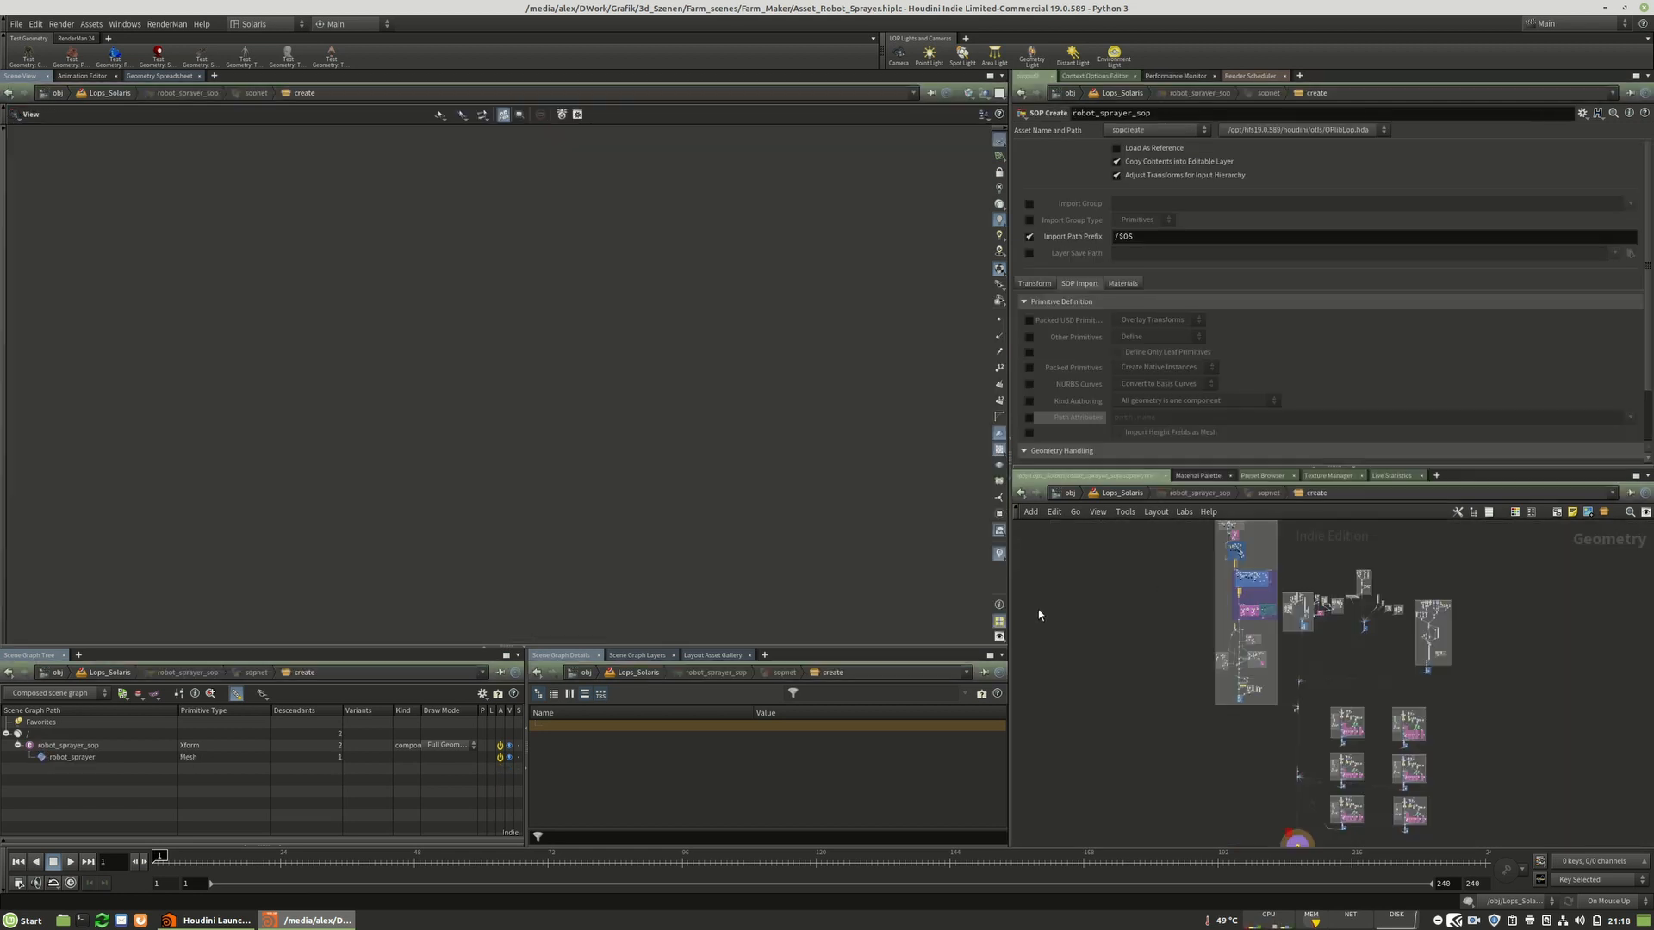
Browse the nodes and subnetworks inside the SOP network.
{"action": "middle_click_drag", "start_coordinate": [1132, 611], "coordinate": [1113, 627]}
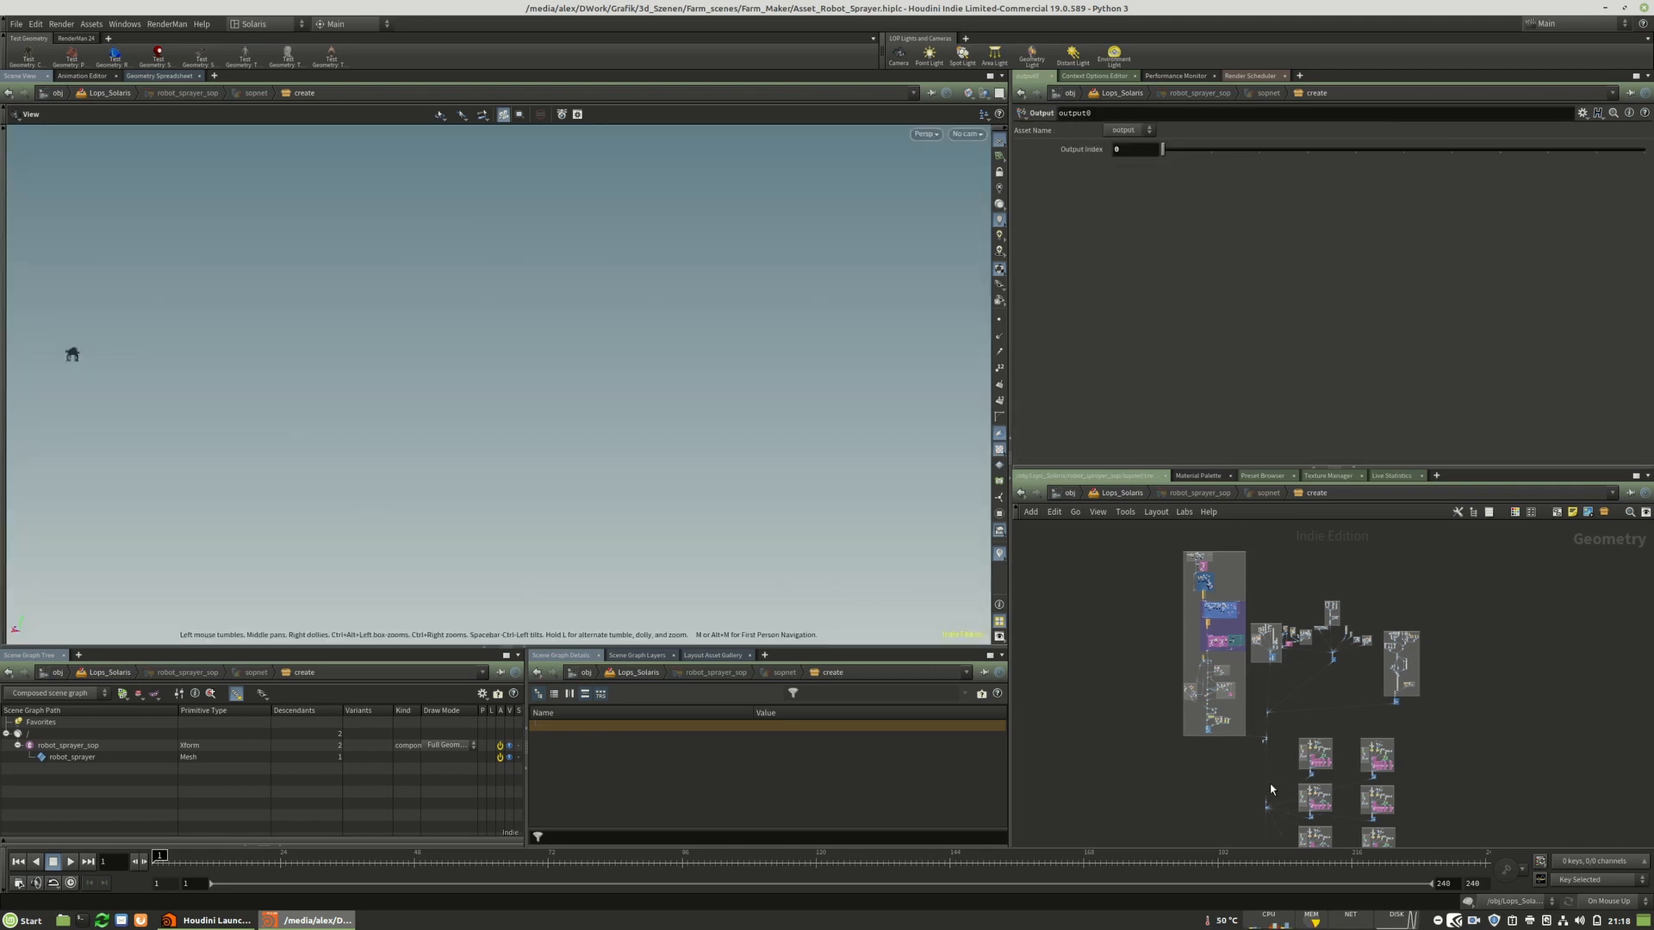
{"action": "scroll", "coordinate": [1324, 781], "scroll_direction": "up", "scroll_amount": 5}
{"action": "scroll", "coordinate": [1323, 771], "scroll_direction": "up", "scroll_amount": 5}
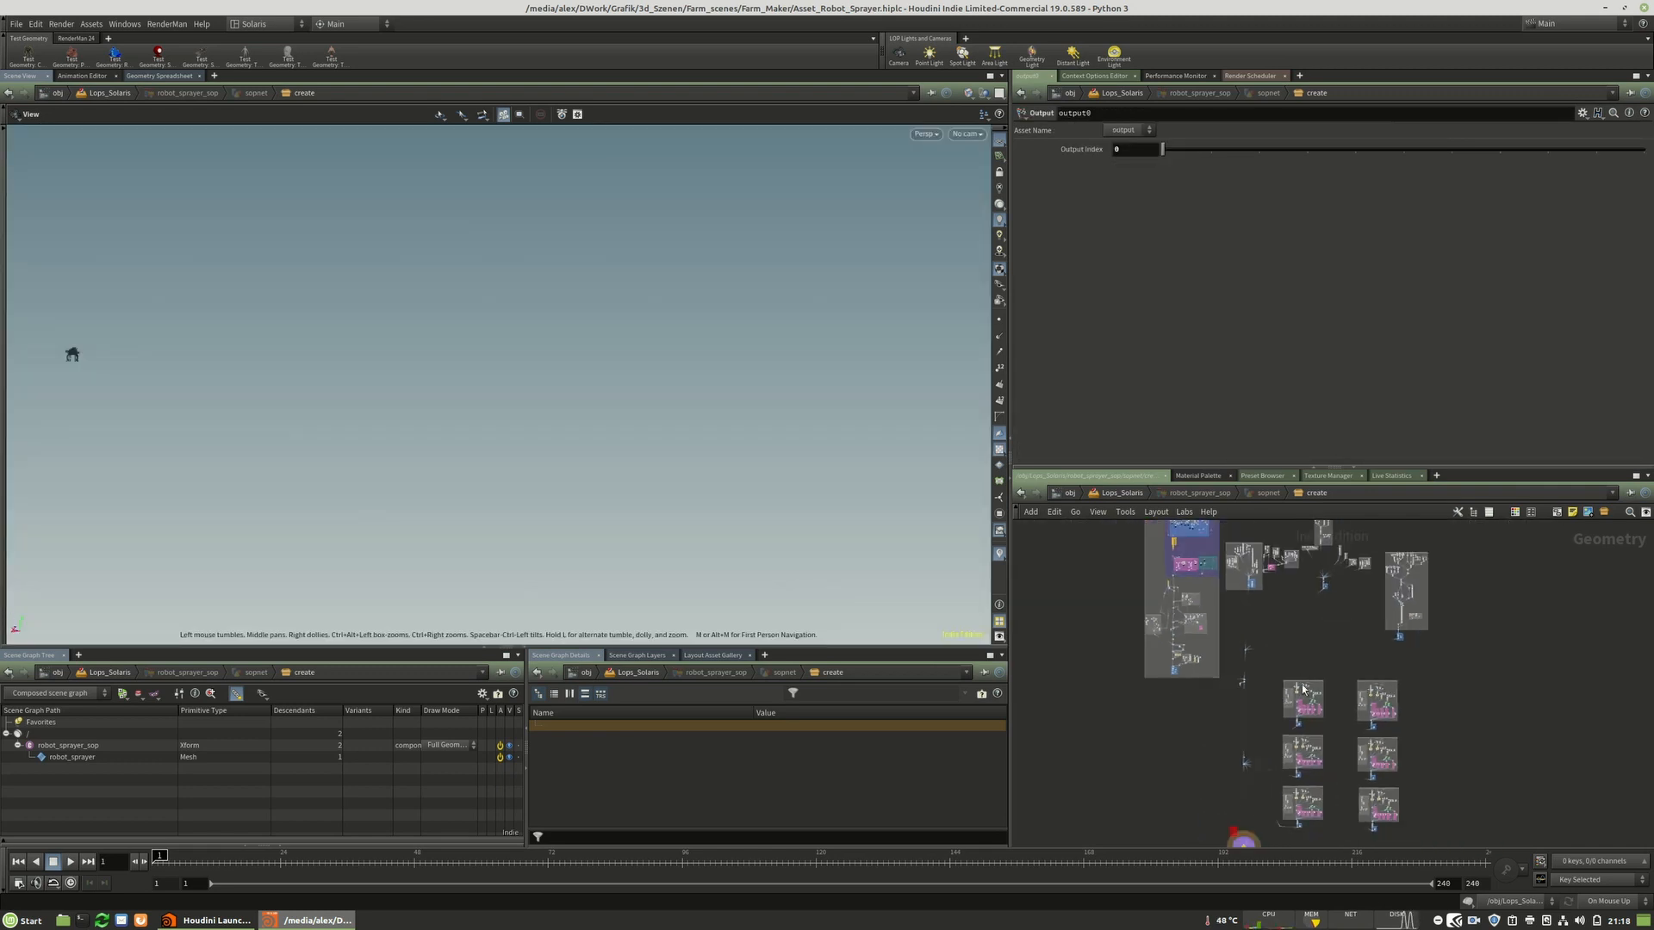
{"action": "scroll", "coordinate": [1290, 750], "scroll_direction": "up", "scroll_amount": 1}
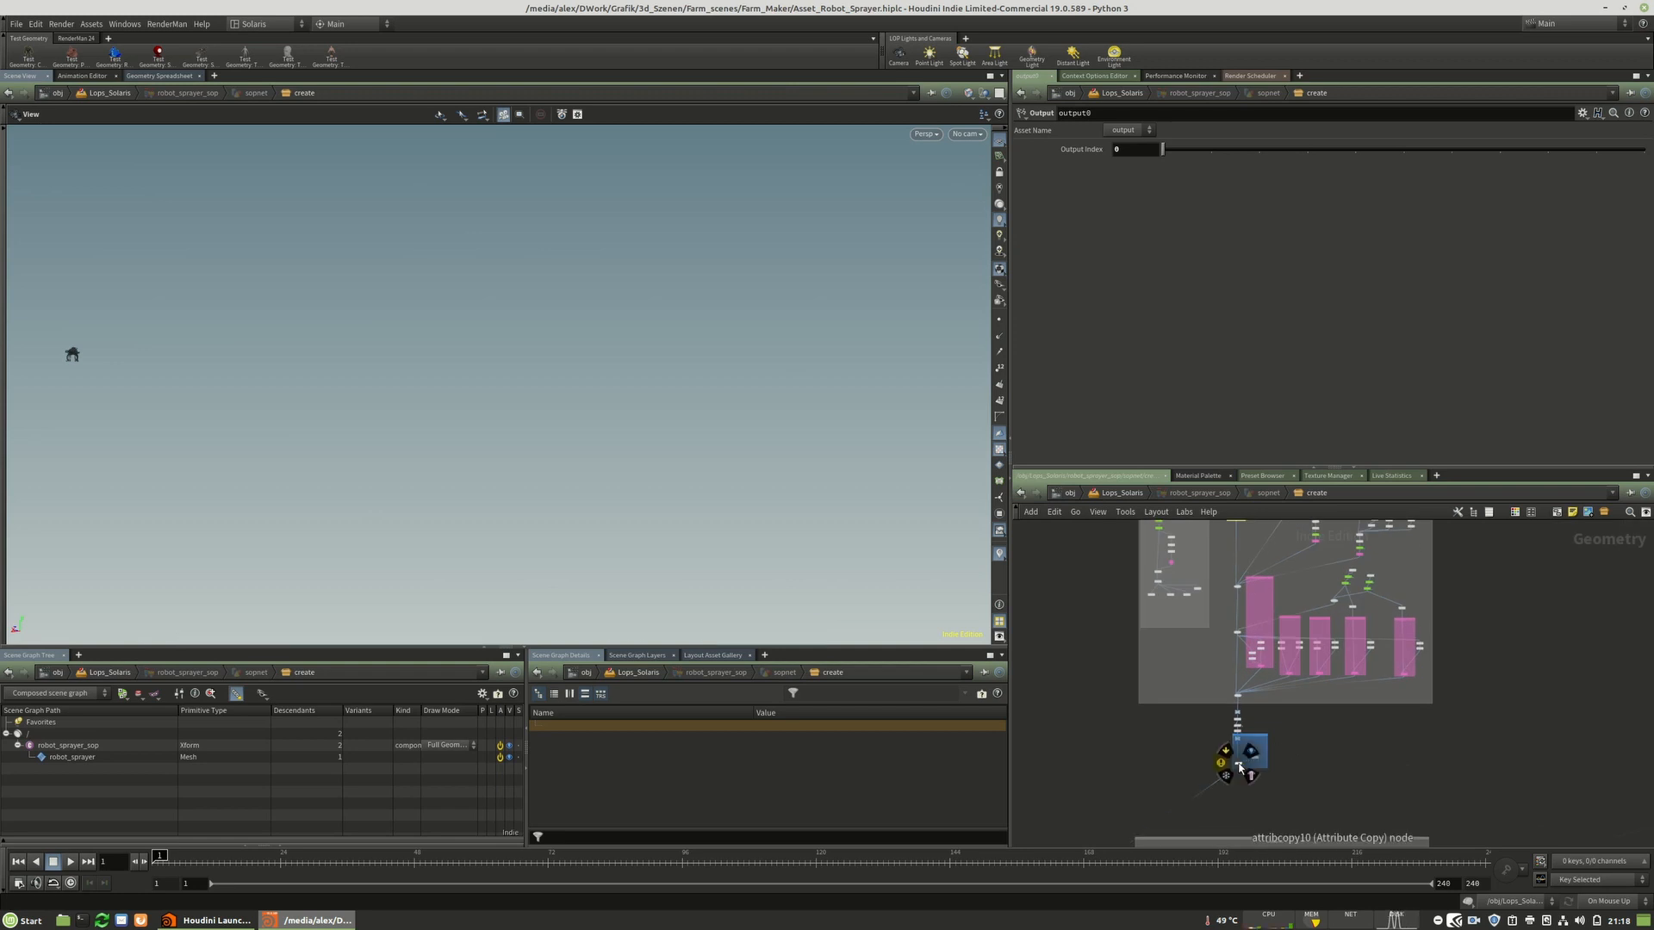
{"action": "scroll", "coordinate": [1241, 772], "scroll_direction": "up", "scroll_amount": 5}
{"action": "left_click_drag", "start_coordinate": [1258, 679], "coordinate": [1257, 696]}
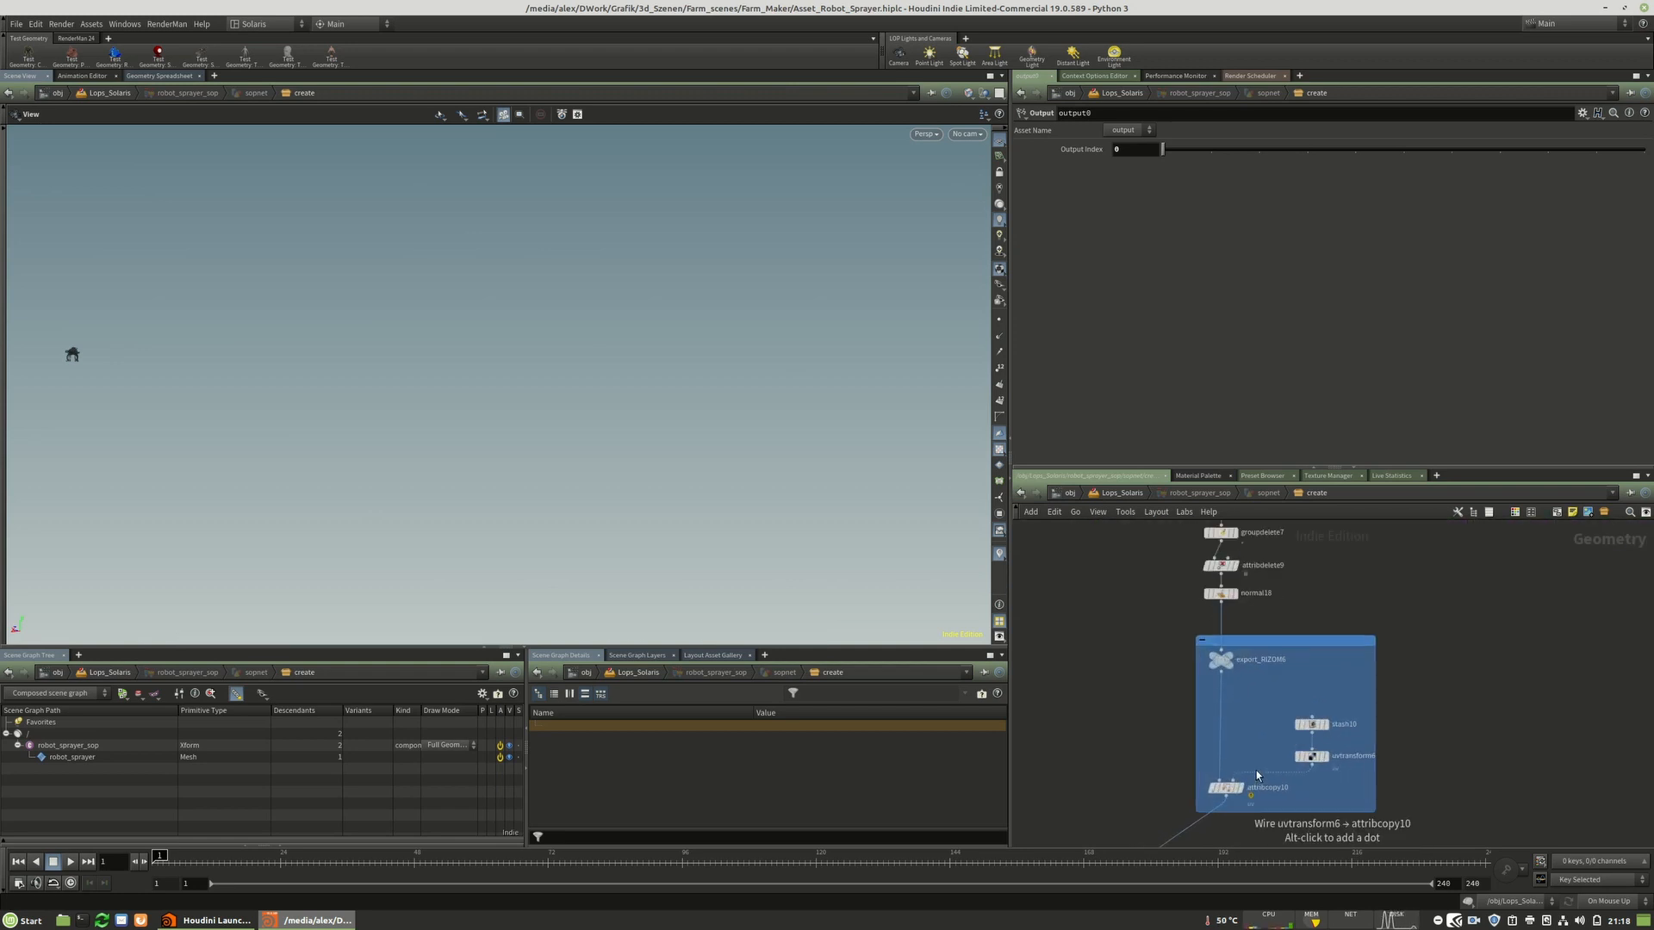
{"action": "scroll", "coordinate": [1271, 806], "scroll_direction": "down", "scroll_amount": 5}
{"action": "scroll", "coordinate": [1207, 603], "scroll_direction": "up", "scroll_amount": 4}
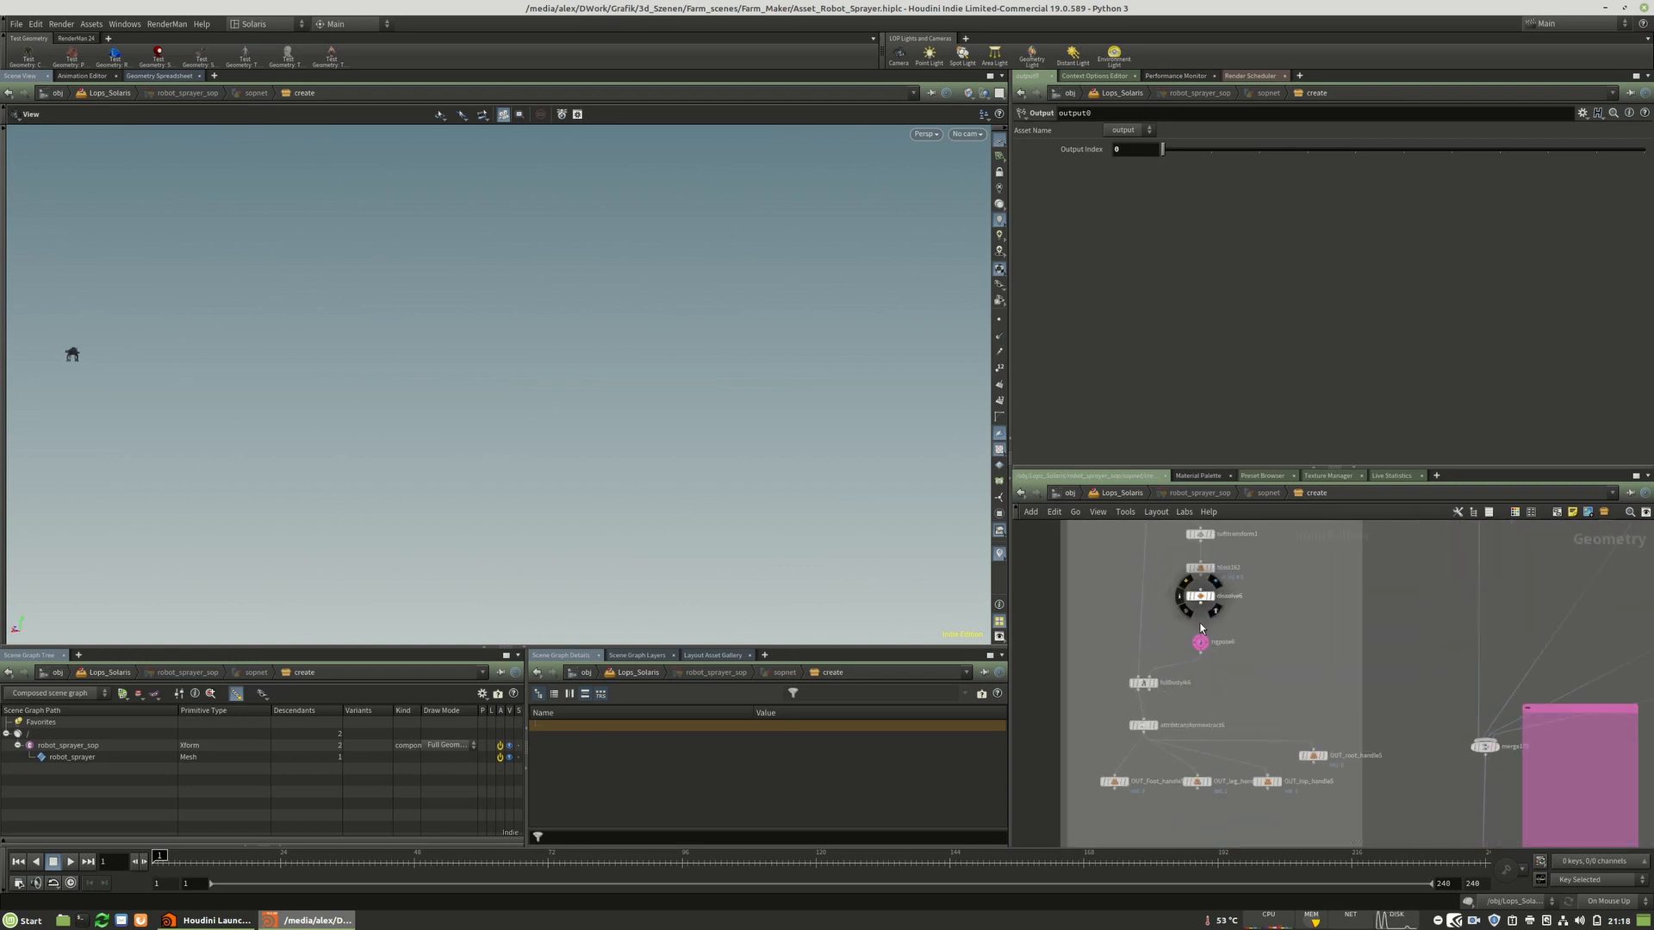
{"action": "scroll", "coordinate": [1335, 555], "scroll_direction": "down", "scroll_amount": 7}
{"action": "scroll", "coordinate": [1258, 814], "scroll_direction": "down", "scroll_amount": 2}
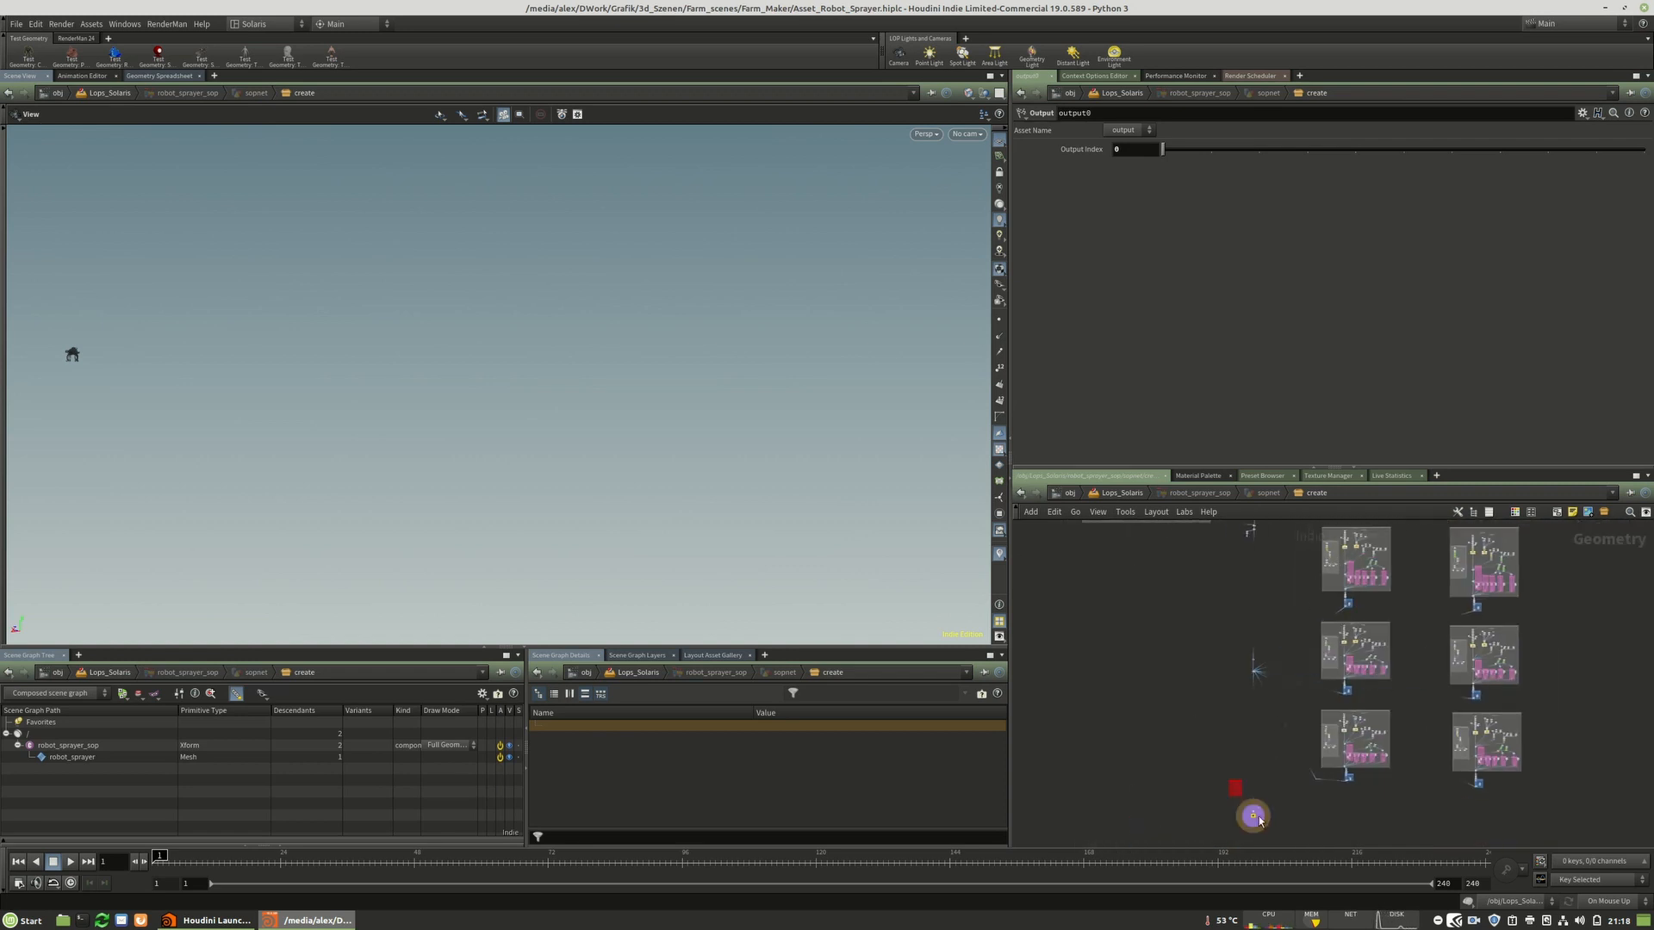
{"action": "scroll", "coordinate": [1253, 794], "scroll_direction": "up", "scroll_amount": 8}
Orbit the viewport to examine the robot's legs and underside.
{"action": "key", "text": "space+g"}
{"action": "left_click_drag", "start_coordinate": [400, 417], "coordinate": [638, 461]}
{"action": "middle_click_drag", "start_coordinate": [638, 461], "coordinate": [516, 396]}
{"action": "right_click_drag", "start_coordinate": [516, 395], "coordinate": [634, 448]}
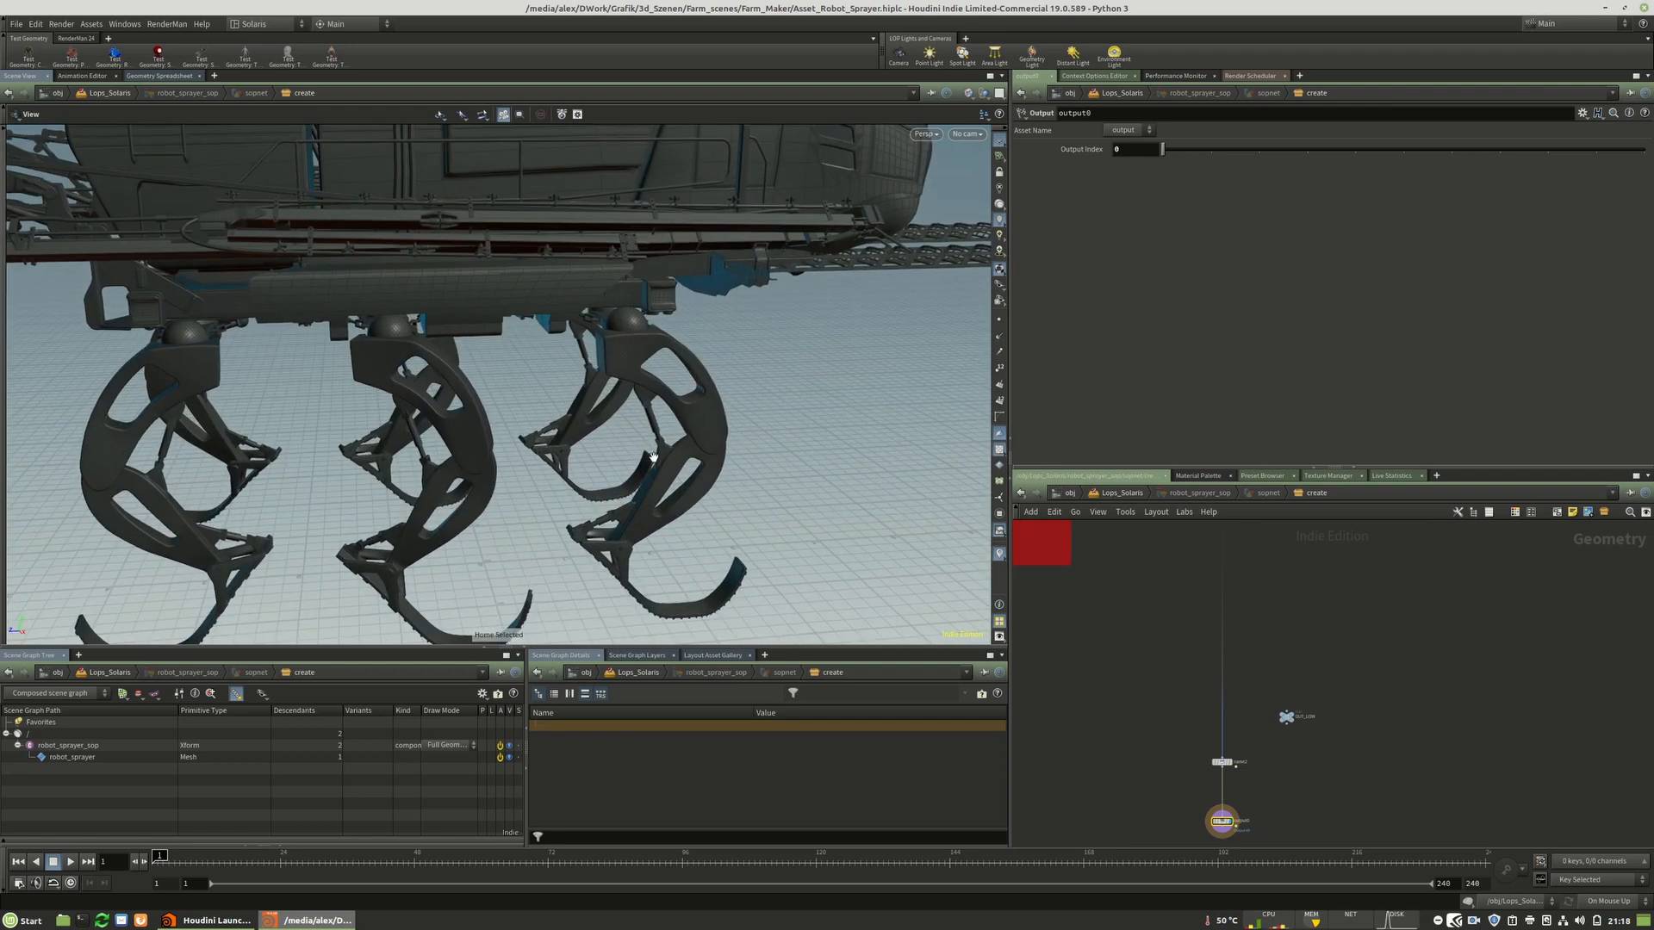
{"action": "left_click_drag", "start_coordinate": [633, 448], "coordinate": [506, 425]}
{"action": "middle_click_drag", "start_coordinate": [507, 425], "coordinate": [512, 227]}
{"action": "right_click_drag", "start_coordinate": [636, 383], "coordinate": [577, 387]}
{"action": "scroll", "coordinate": [1374, 783], "scroll_direction": "down", "scroll_amount": 6}
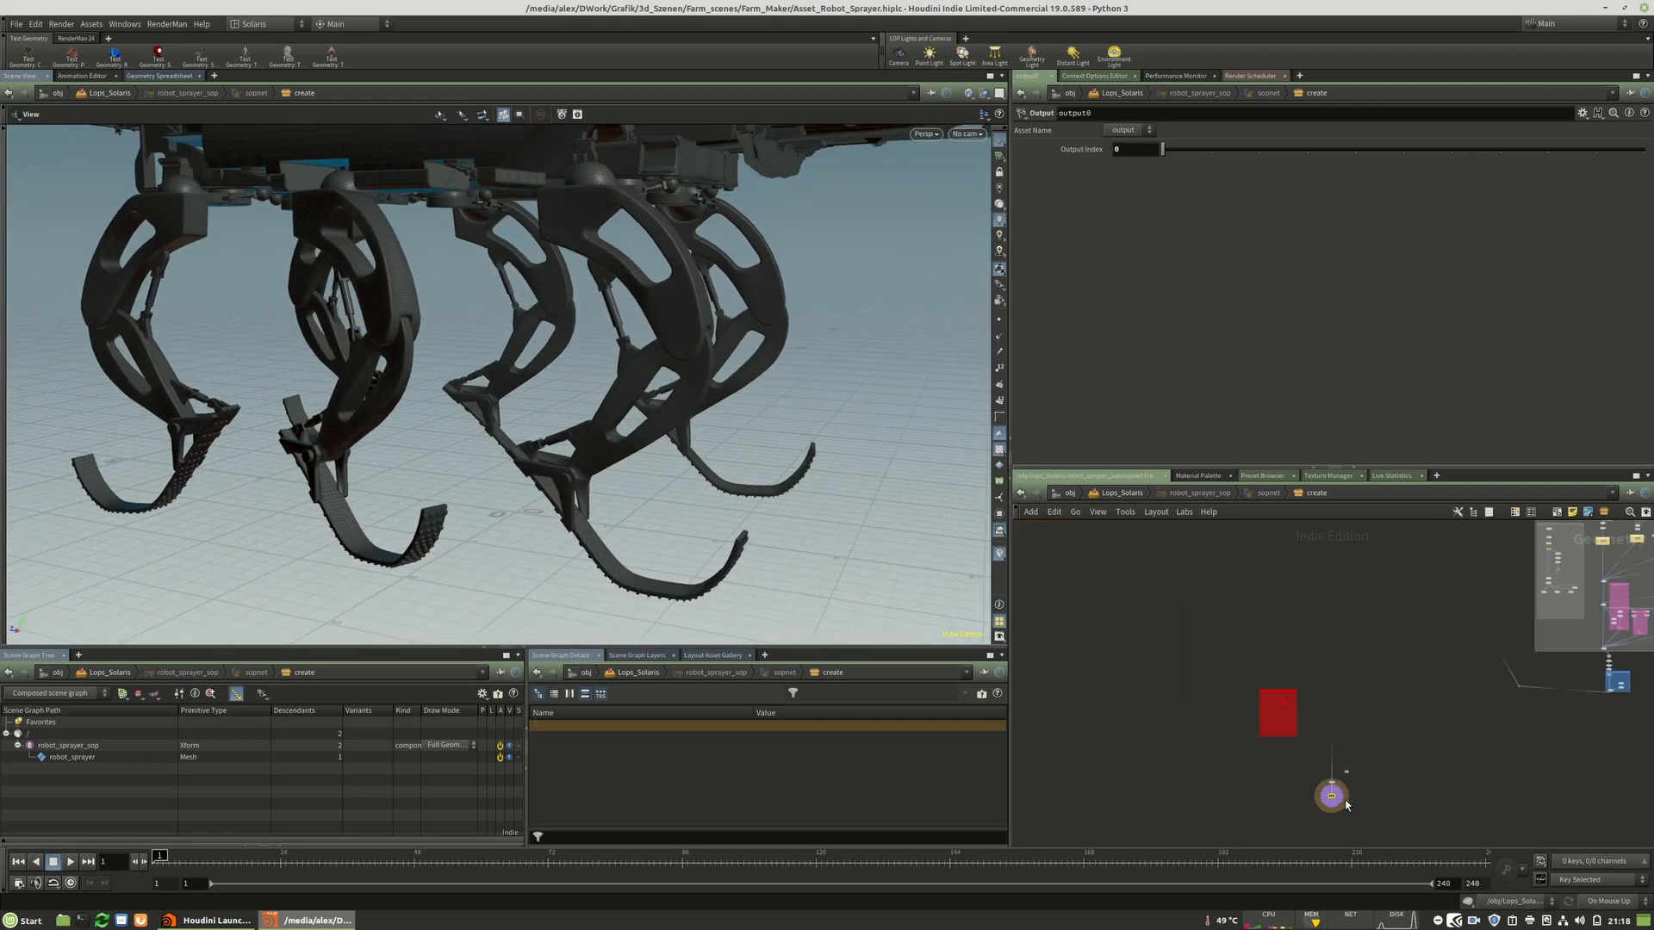
Examine the subnetwork boxes and tube nodes in the SOP network.
{"action": "middle_click_drag", "start_coordinate": [1553, 659], "coordinate": [1300, 764]}
{"action": "scroll", "coordinate": [1417, 661], "scroll_direction": "up", "scroll_amount": 1}
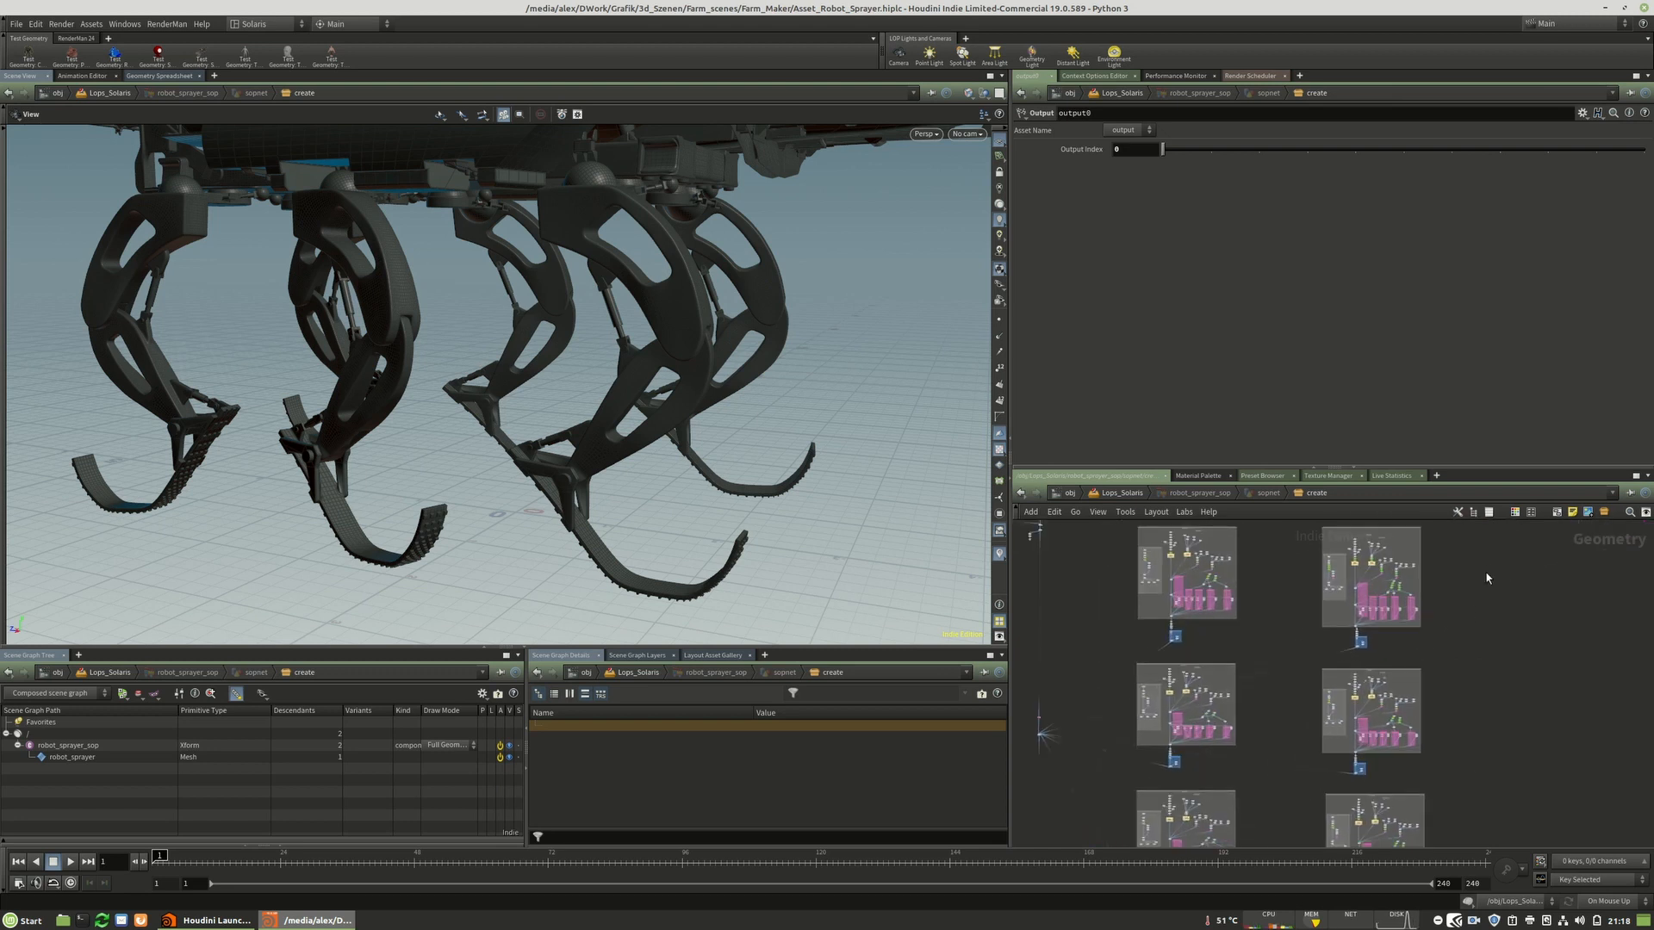
{"action": "scroll", "coordinate": [1476, 581], "scroll_direction": "down", "scroll_amount": 2}
{"action": "left_click_drag", "start_coordinate": [1514, 555], "coordinate": [1501, 745]}
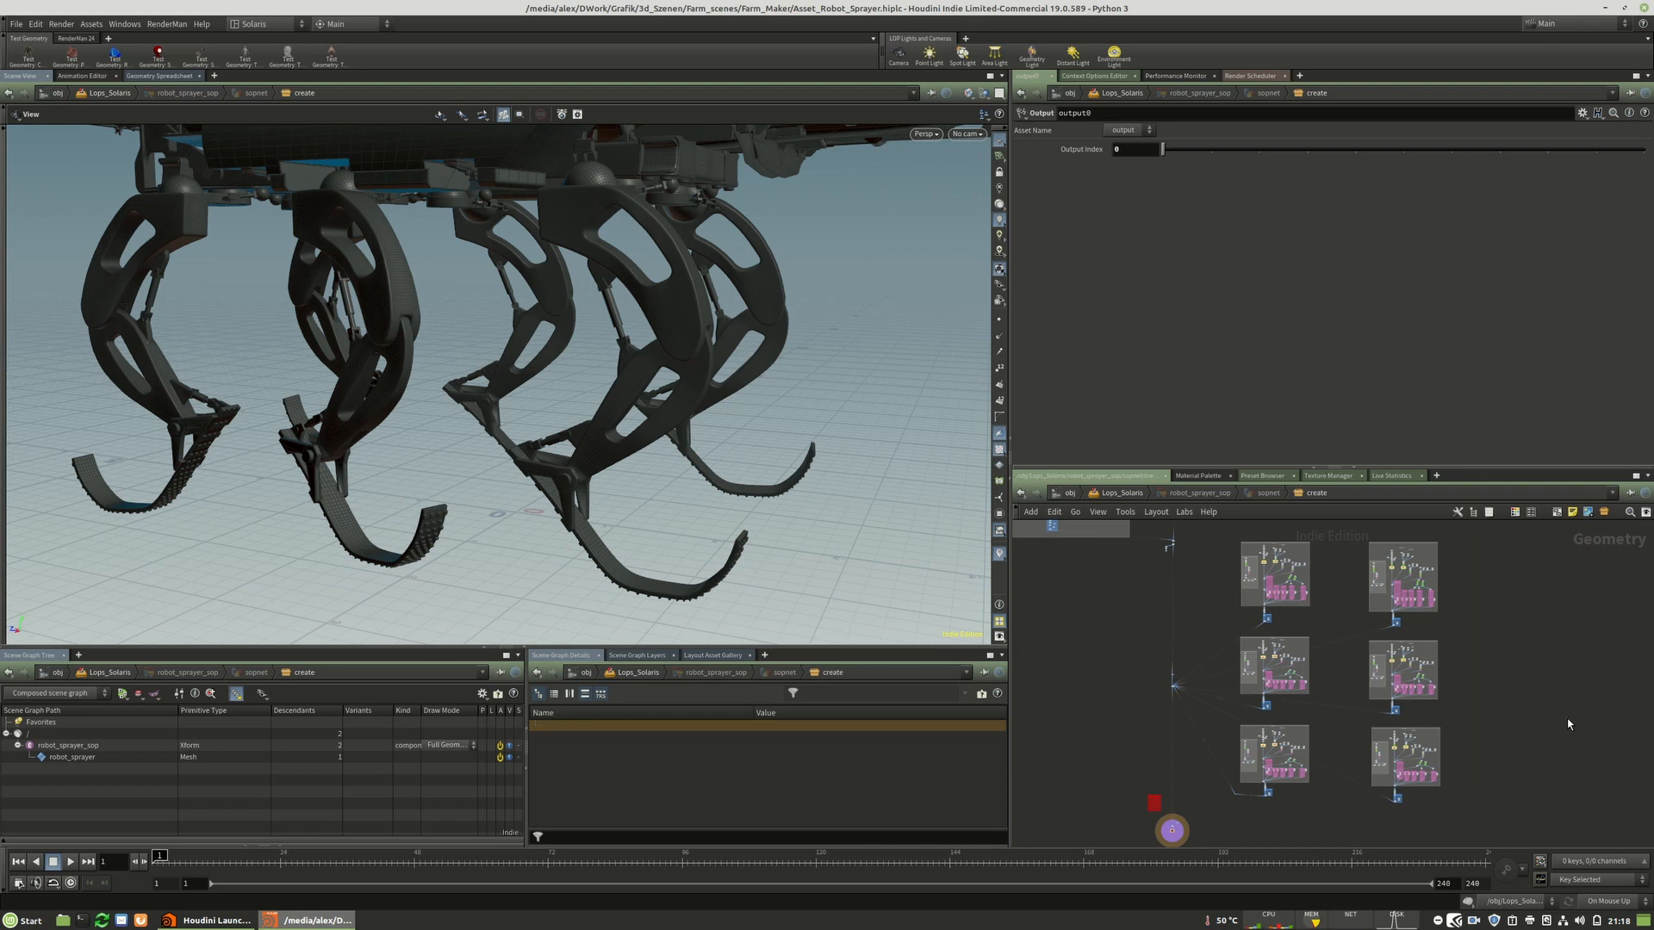
{"action": "middle_click_drag", "start_coordinate": [1499, 591], "coordinate": [1554, 783]}
{"action": "scroll", "coordinate": [1561, 795], "scroll_direction": "down", "scroll_amount": 3}
{"action": "middle_click_drag", "start_coordinate": [1455, 728], "coordinate": [1407, 763]}
{"action": "left_click_drag", "start_coordinate": [1182, 544], "coordinate": [1321, 818]}
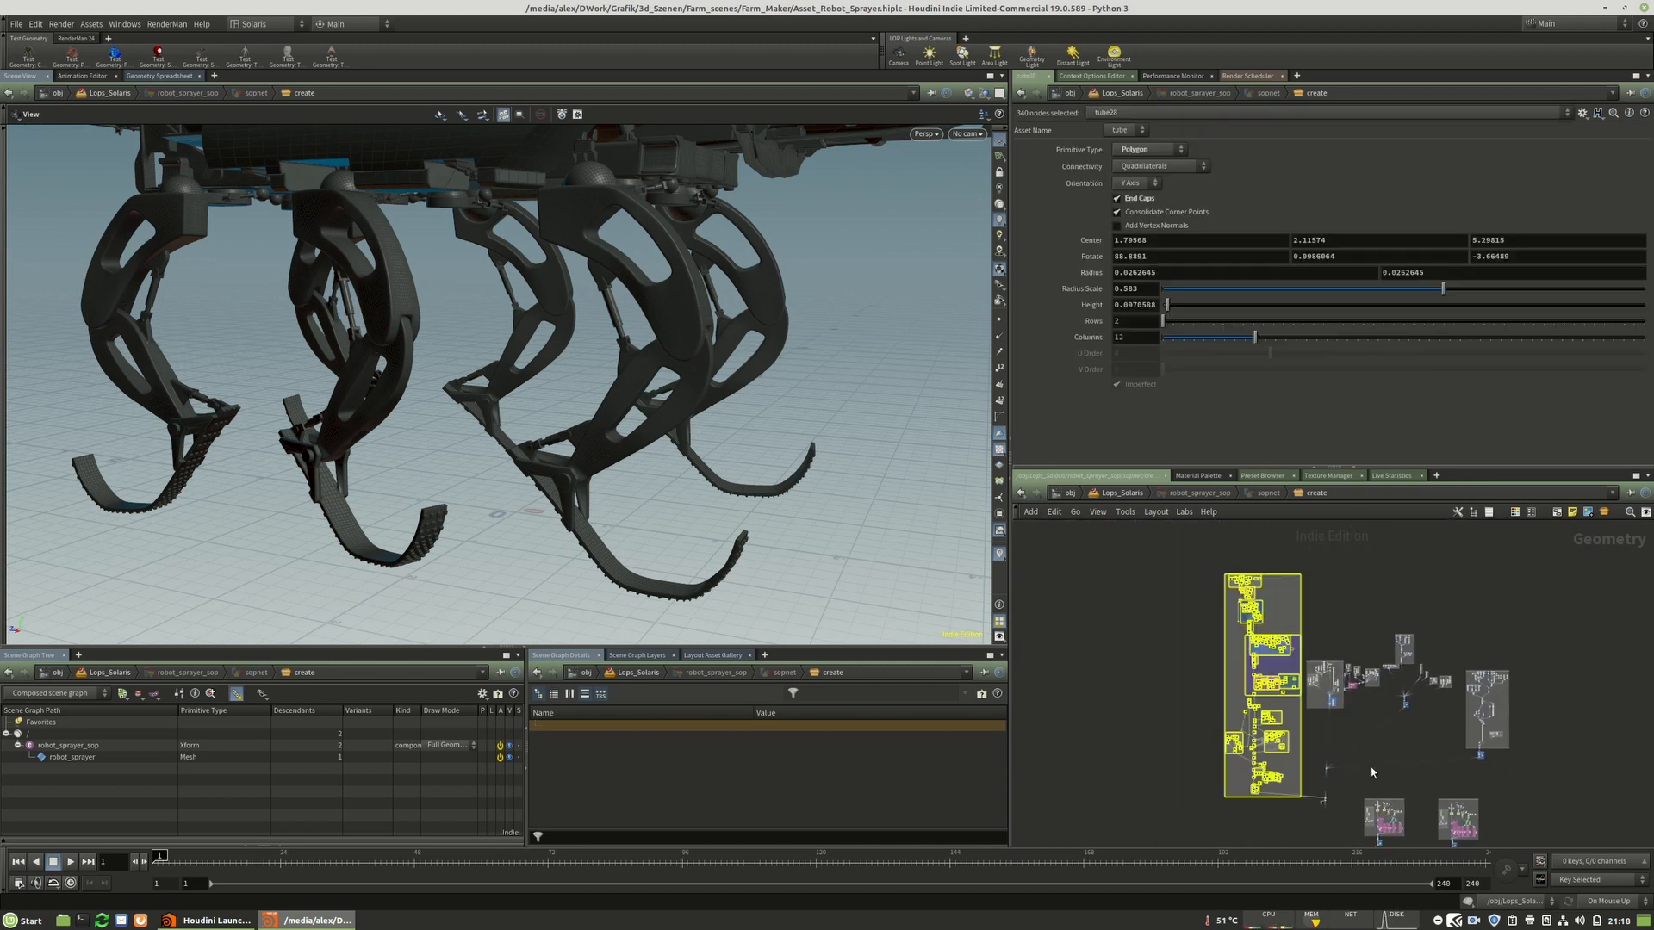
{"action": "left_click", "coordinate": [1639, 814]}
{"action": "scroll", "coordinate": [1303, 688], "scroll_direction": "up", "scroll_amount": 3}
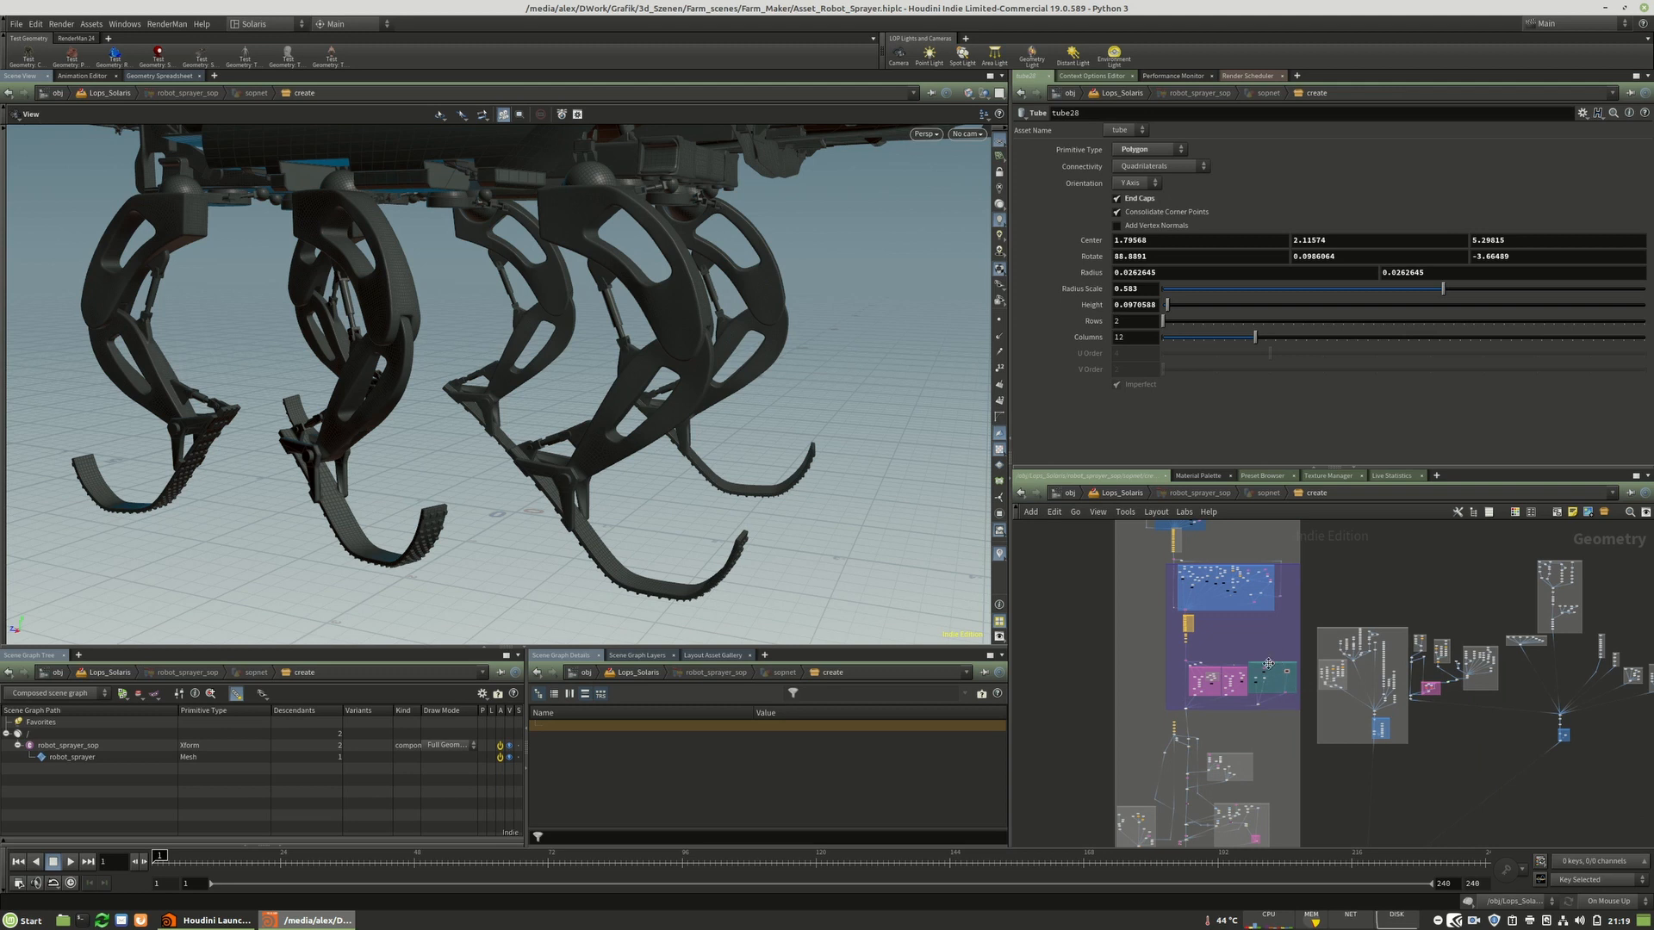
{"action": "scroll", "coordinate": [1268, 663], "scroll_direction": "up", "scroll_amount": 3}
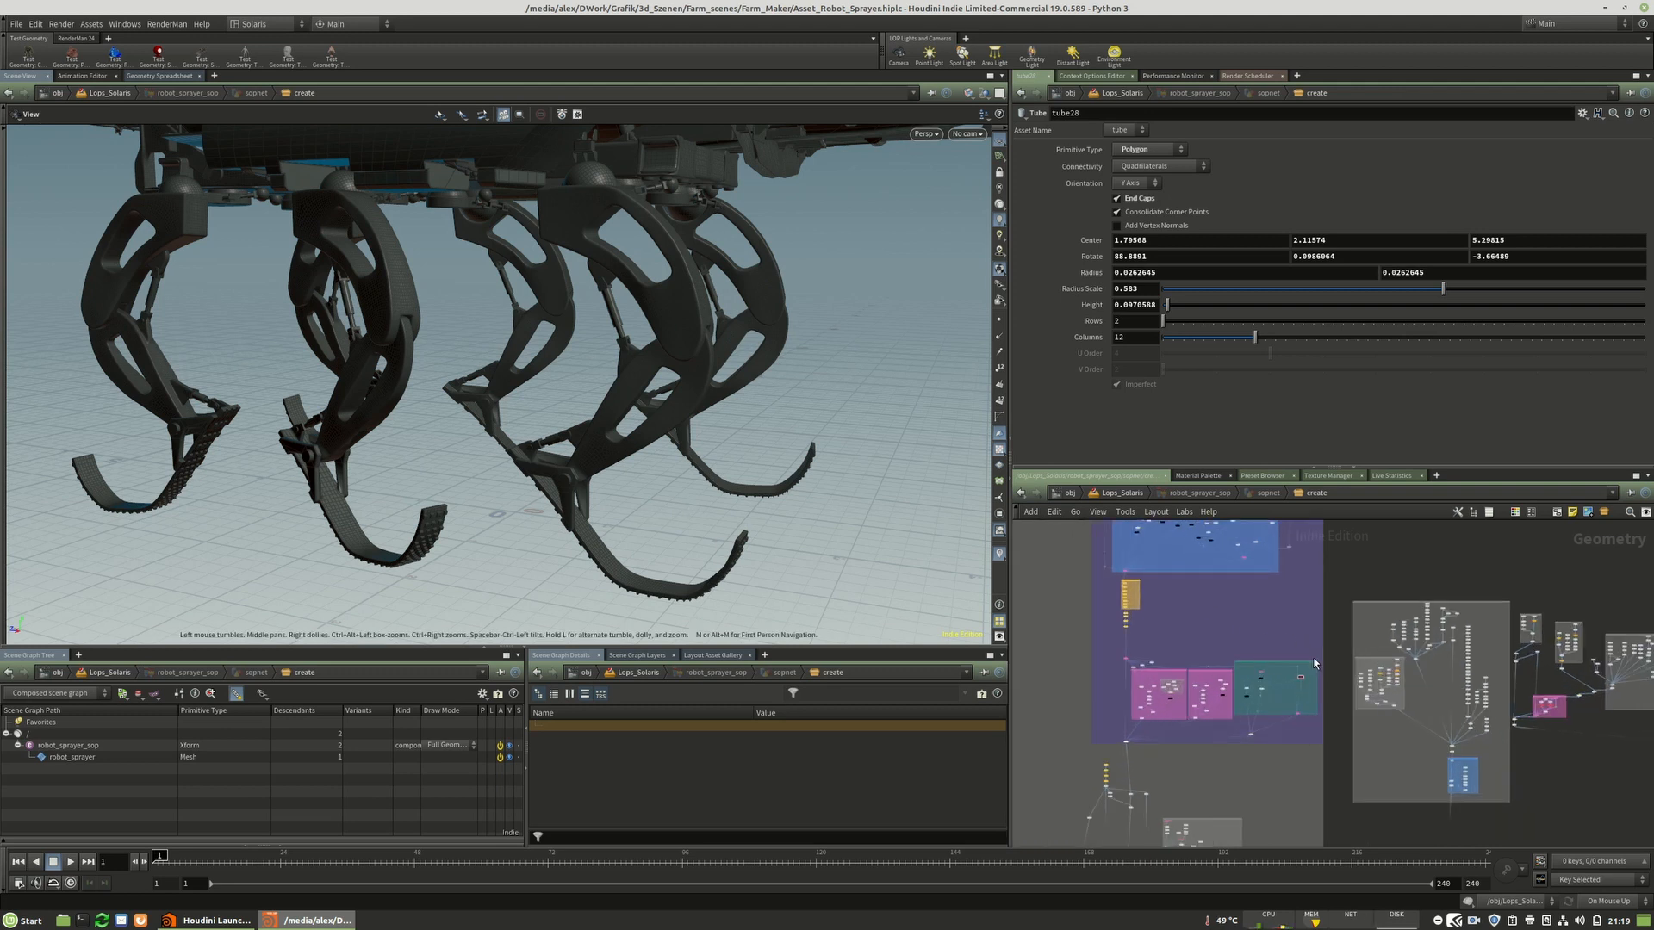
{"action": "scroll", "coordinate": [1297, 648], "scroll_direction": "up", "scroll_amount": 5}
{"action": "scroll", "coordinate": [1453, 743], "scroll_direction": "down", "scroll_amount": 2}
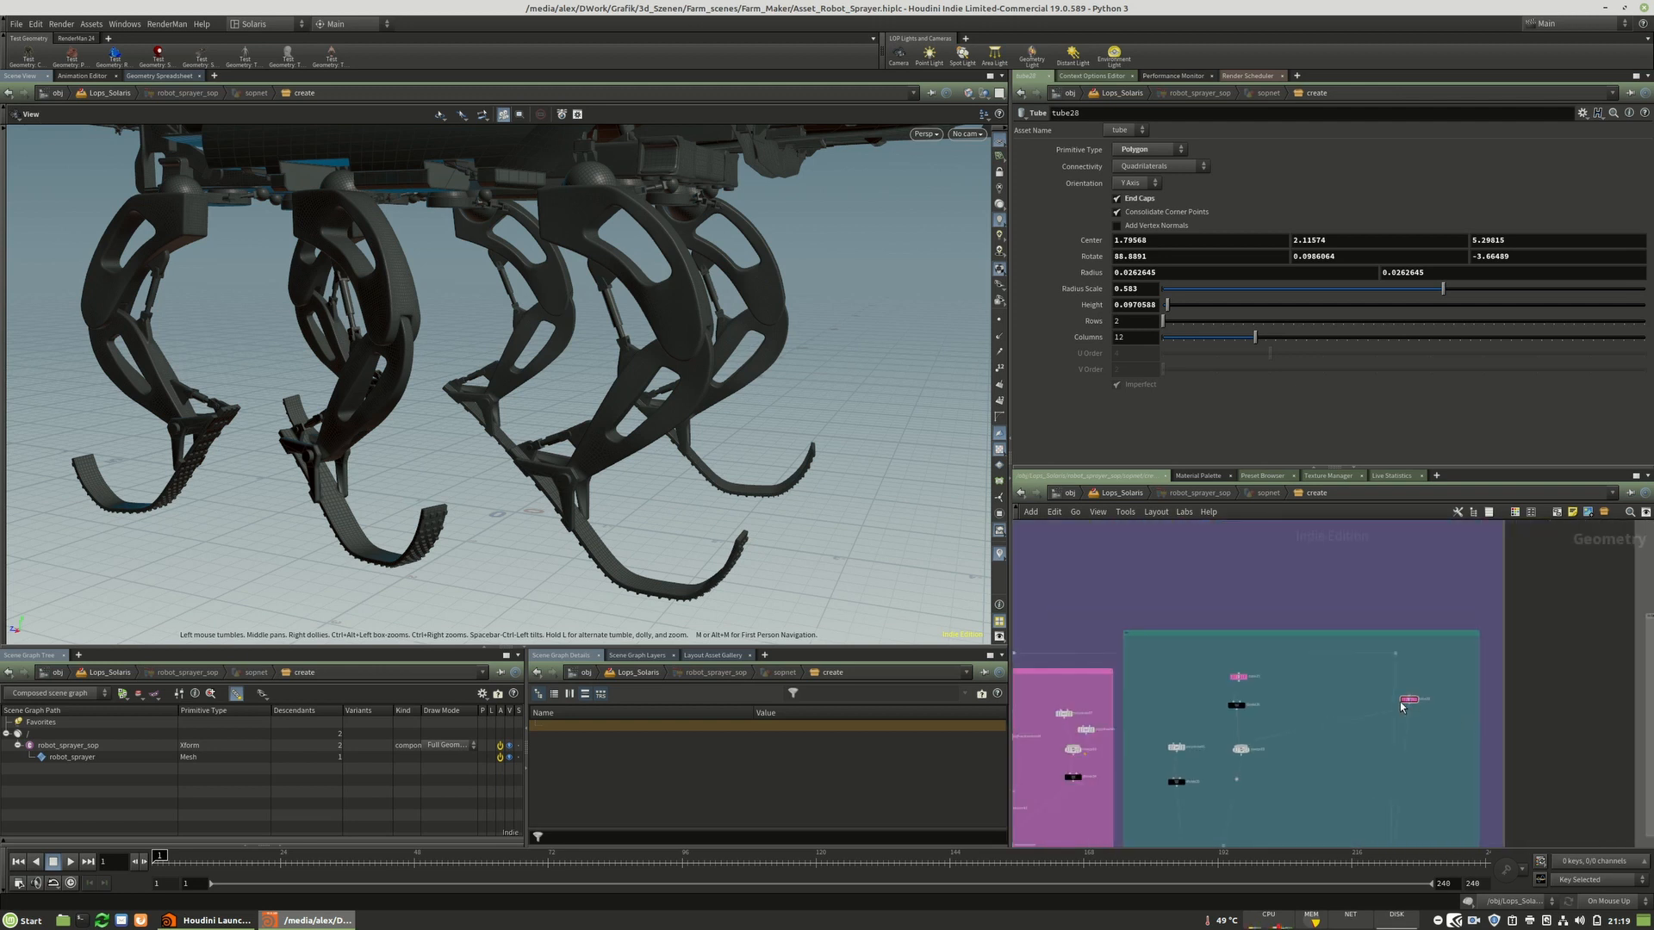
Browse the polydraw, extract and merge nodes inside the SOP network's subnetwork boxes.
{"action": "scroll", "coordinate": [1401, 706], "scroll_direction": "down", "scroll_amount": 3}
{"action": "scroll", "coordinate": [1284, 689], "scroll_direction": "up", "scroll_amount": 6}
{"action": "left_click_drag", "start_coordinate": [1313, 655], "coordinate": [1249, 594]}
{"action": "left_click_drag", "start_coordinate": [1336, 559], "coordinate": [1187, 622]}
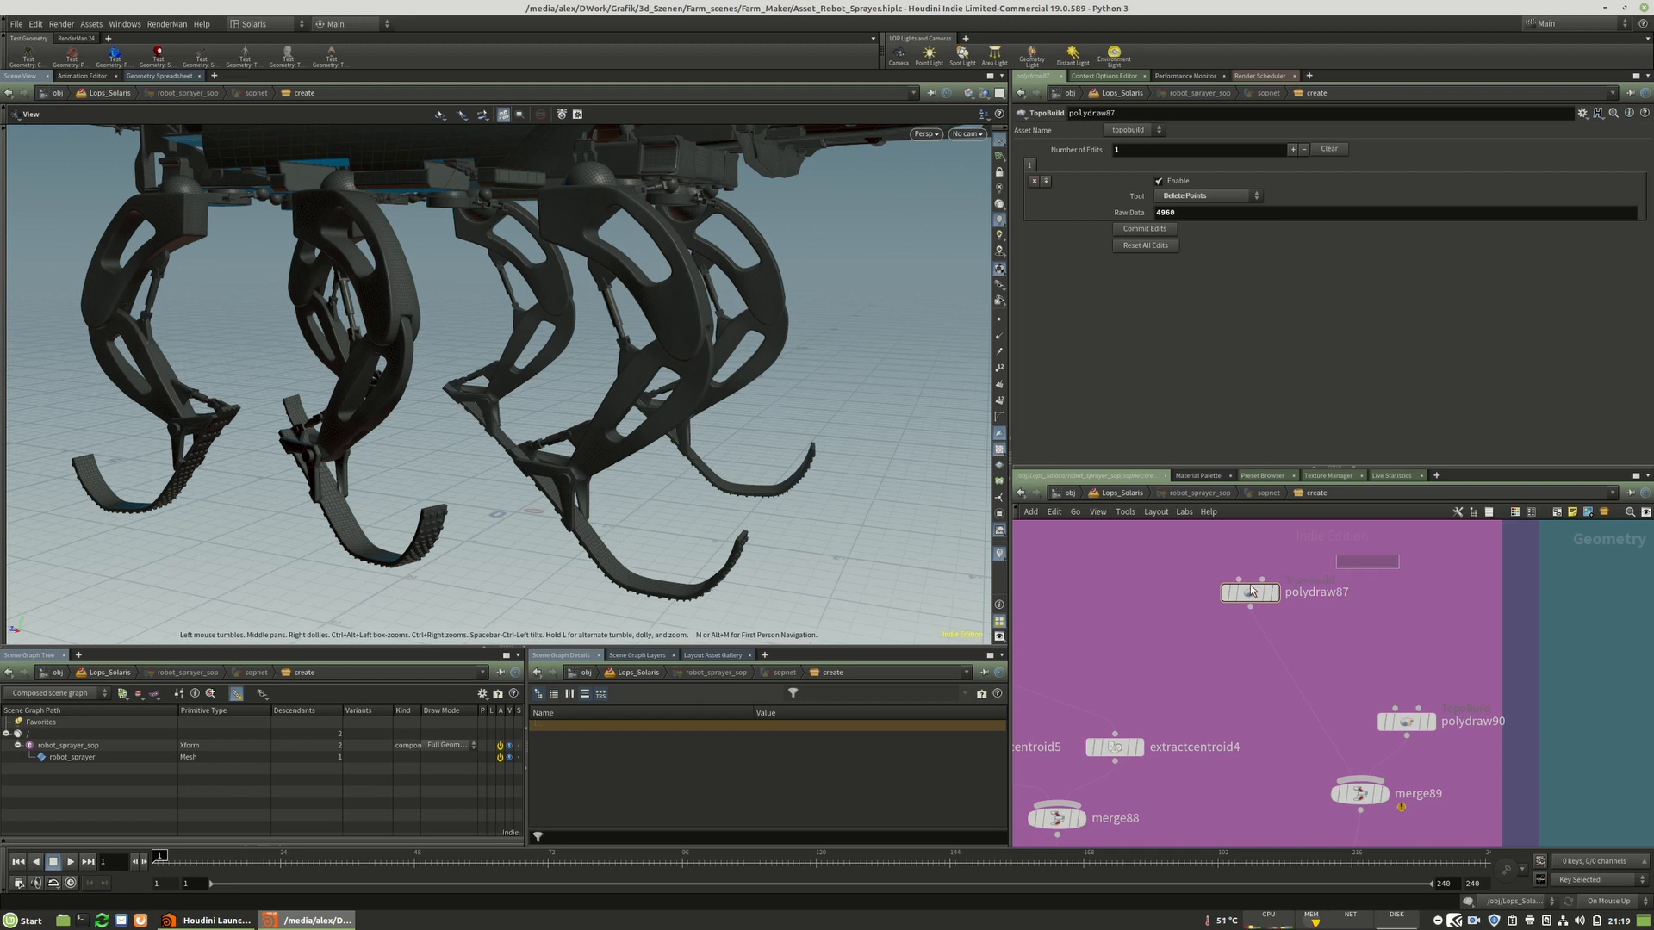
{"action": "scroll", "coordinate": [1108, 585], "scroll_direction": "down", "scroll_amount": 2}
{"action": "scroll", "coordinate": [1109, 580], "scroll_direction": "down", "scroll_amount": 3}
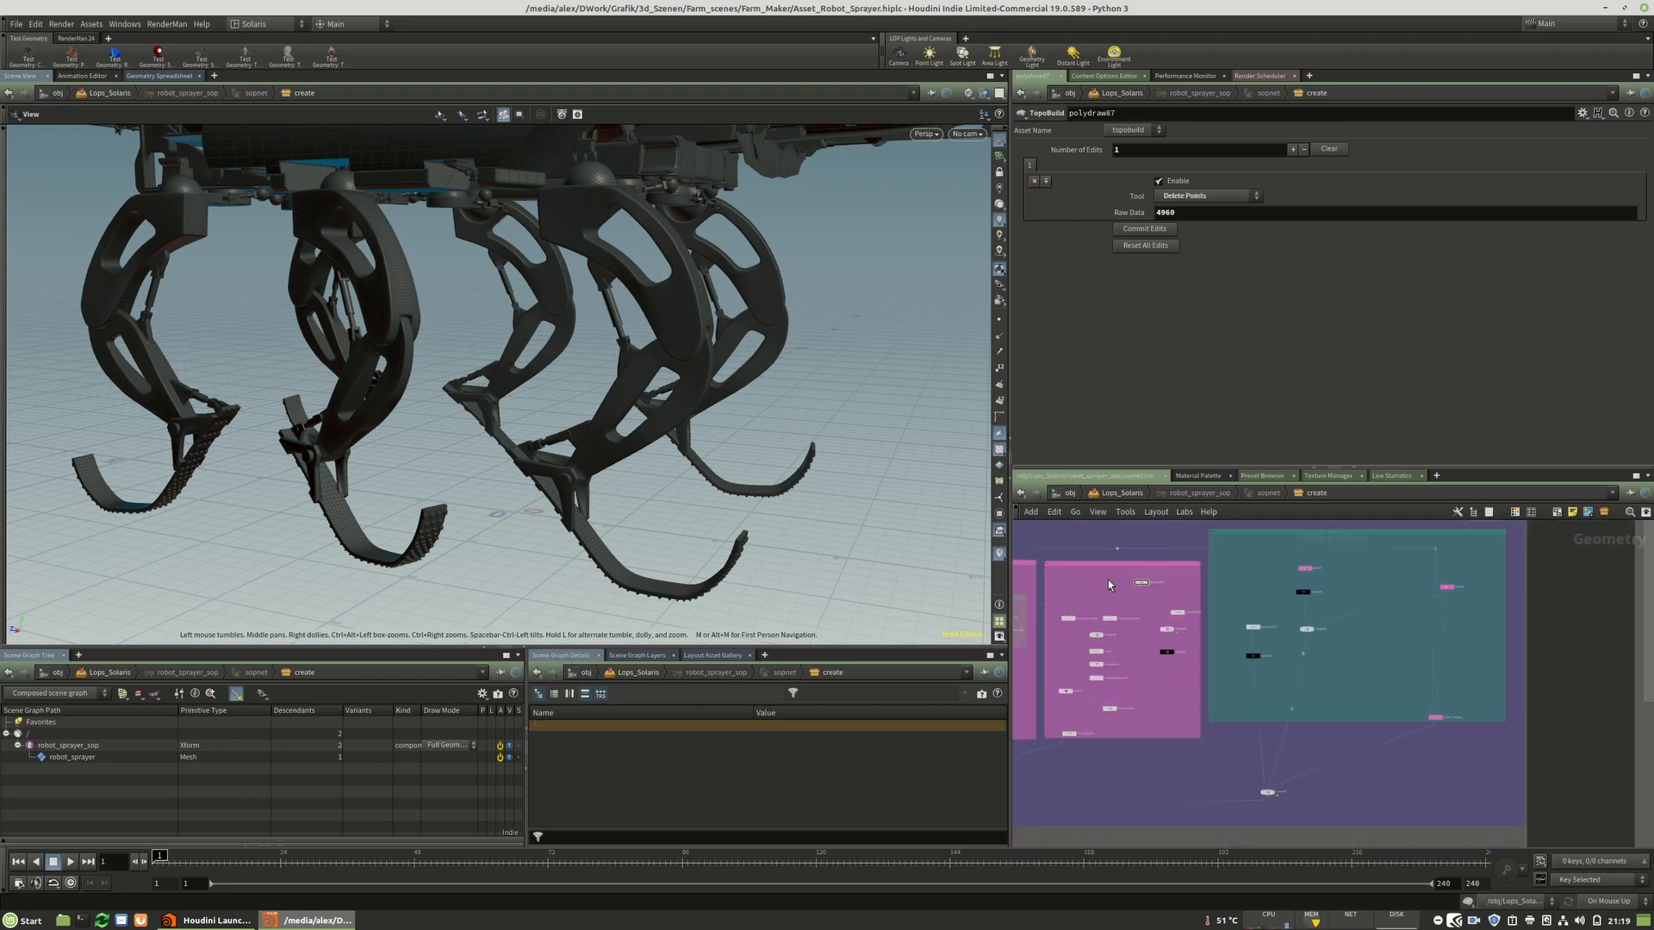
{"action": "scroll", "coordinate": [1111, 703], "scroll_direction": "down", "scroll_amount": 1}
{"action": "scroll", "coordinate": [1122, 702], "scroll_direction": "down", "scroll_amount": 3}
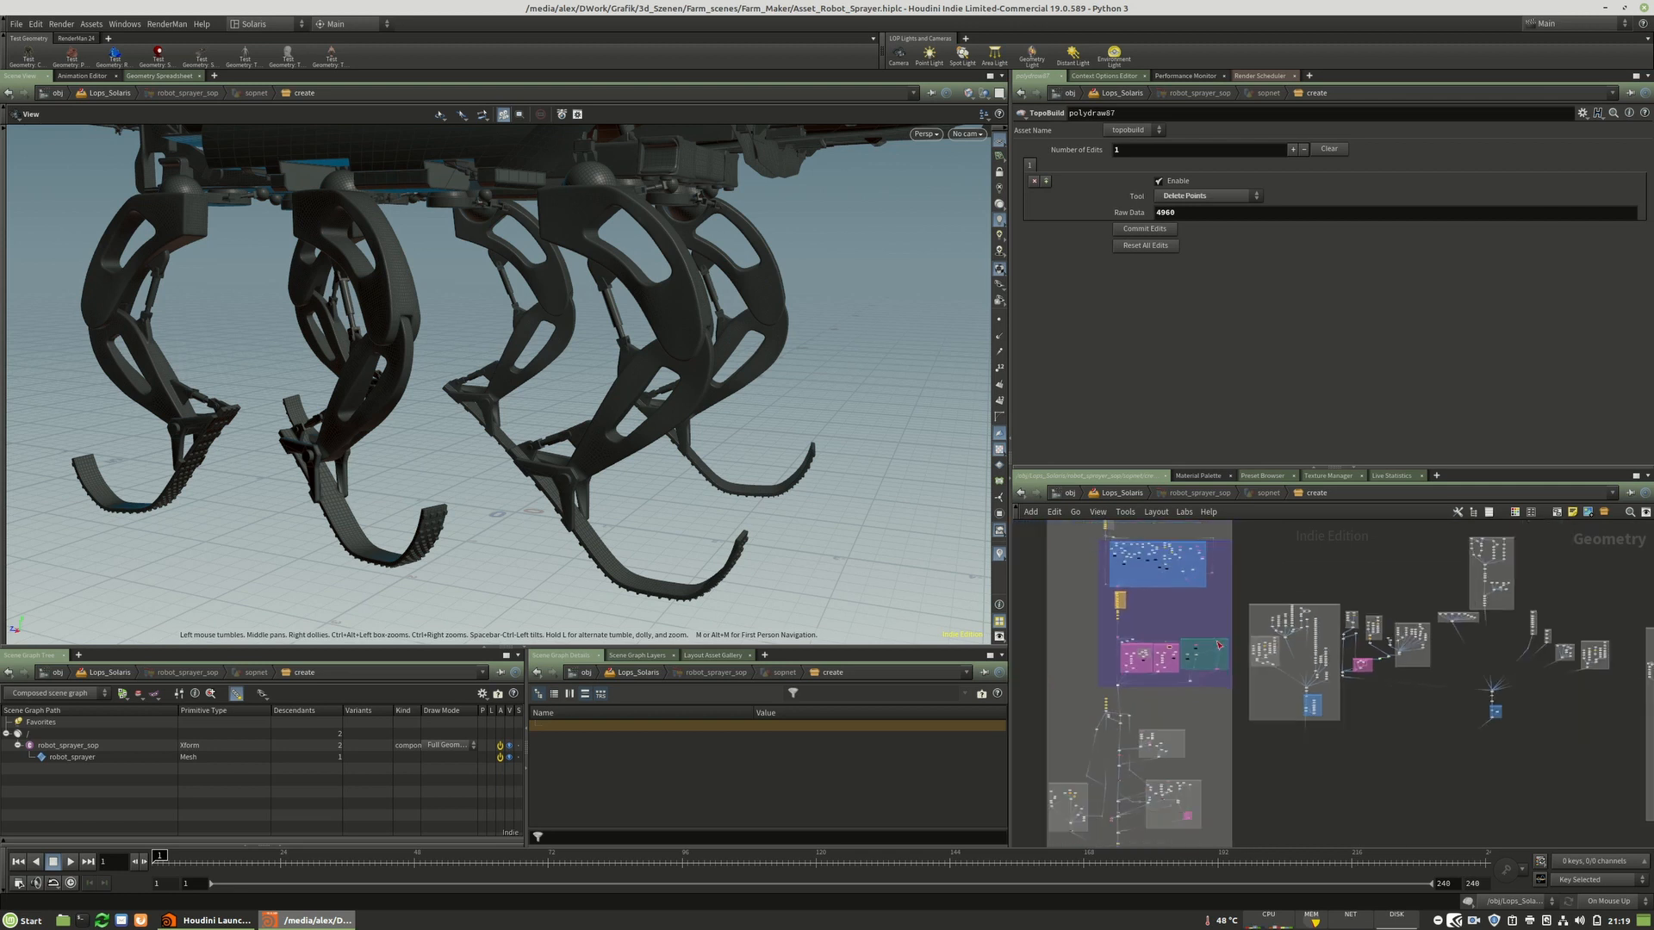
{"action": "scroll", "coordinate": [1270, 692], "scroll_direction": "down", "scroll_amount": 3}
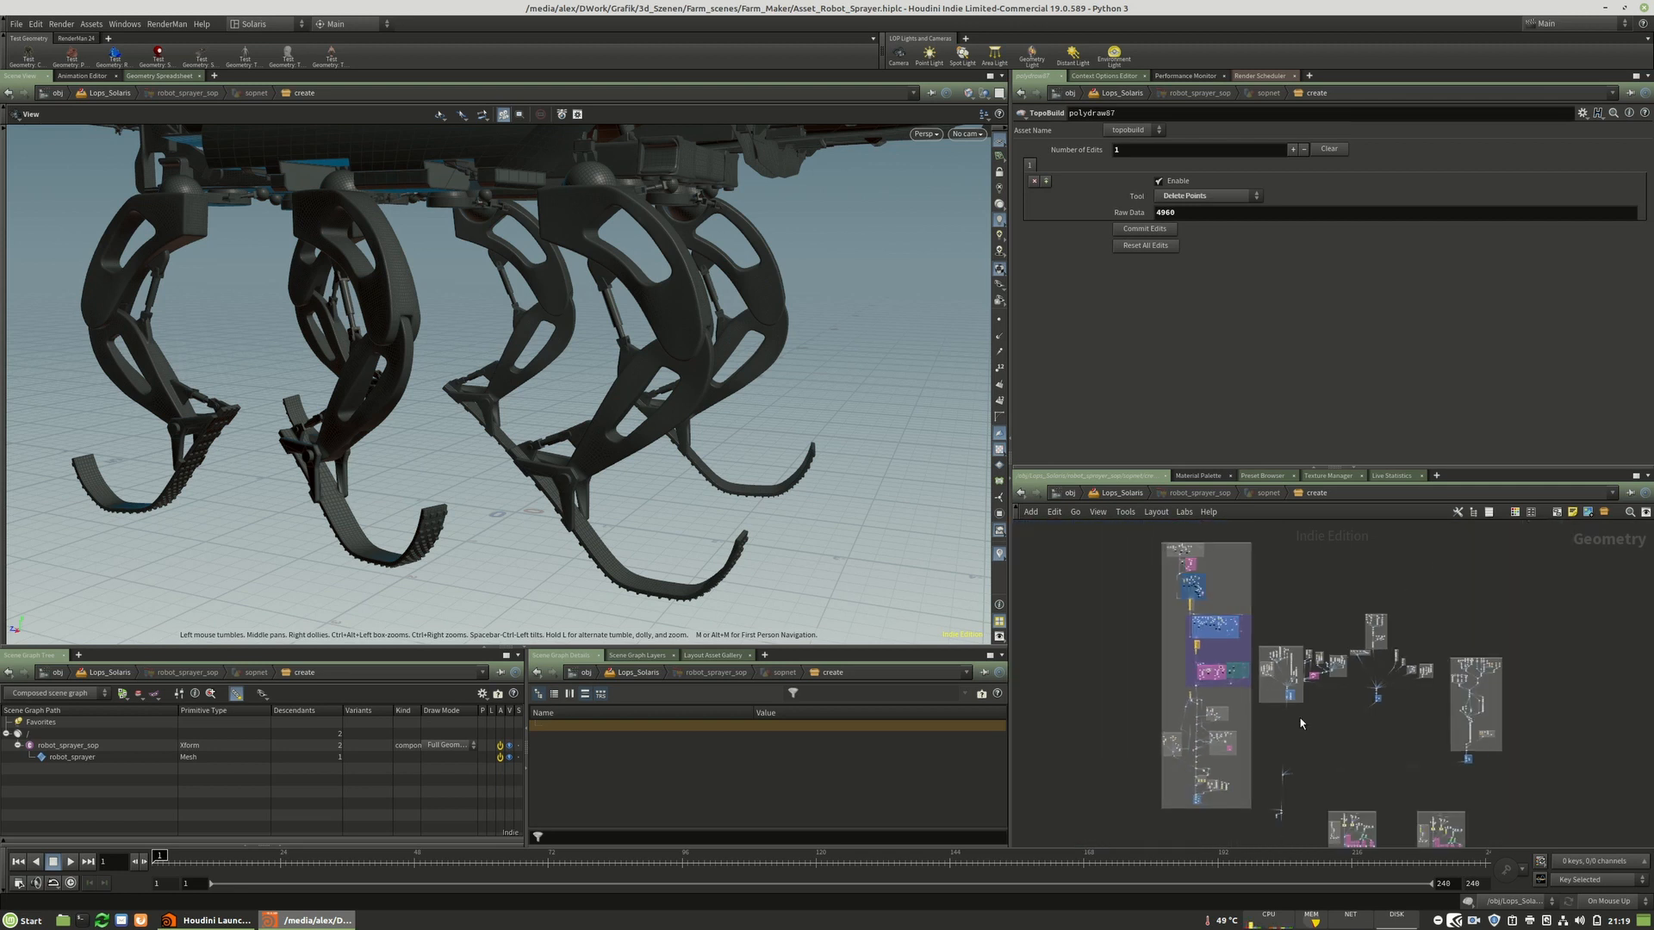
{"action": "middle_click_drag", "start_coordinate": [1309, 736], "coordinate": [1332, 777]}
{"action": "scroll", "coordinate": [1256, 689], "scroll_direction": "up", "scroll_amount": 4}
{"action": "scroll", "coordinate": [1250, 750], "scroll_direction": "up", "scroll_amount": 3}
{"action": "scroll", "coordinate": [1249, 755], "scroll_direction": "up", "scroll_amount": 5}
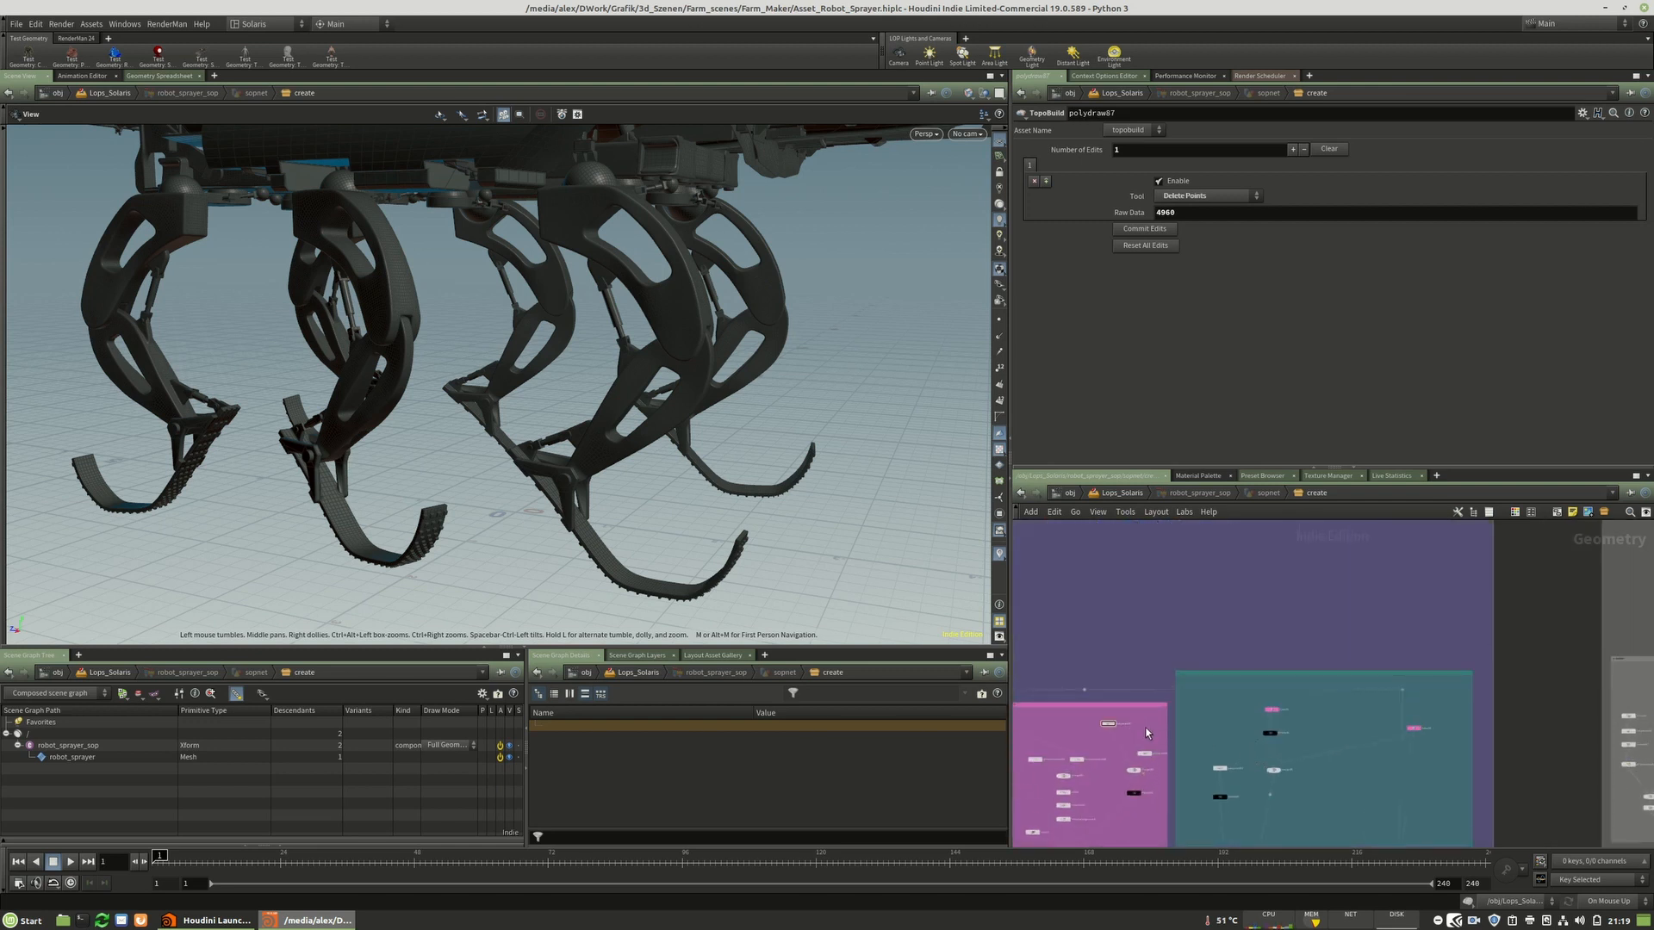
{"action": "left_click_drag", "start_coordinate": [1202, 689], "coordinate": [1249, 705]}
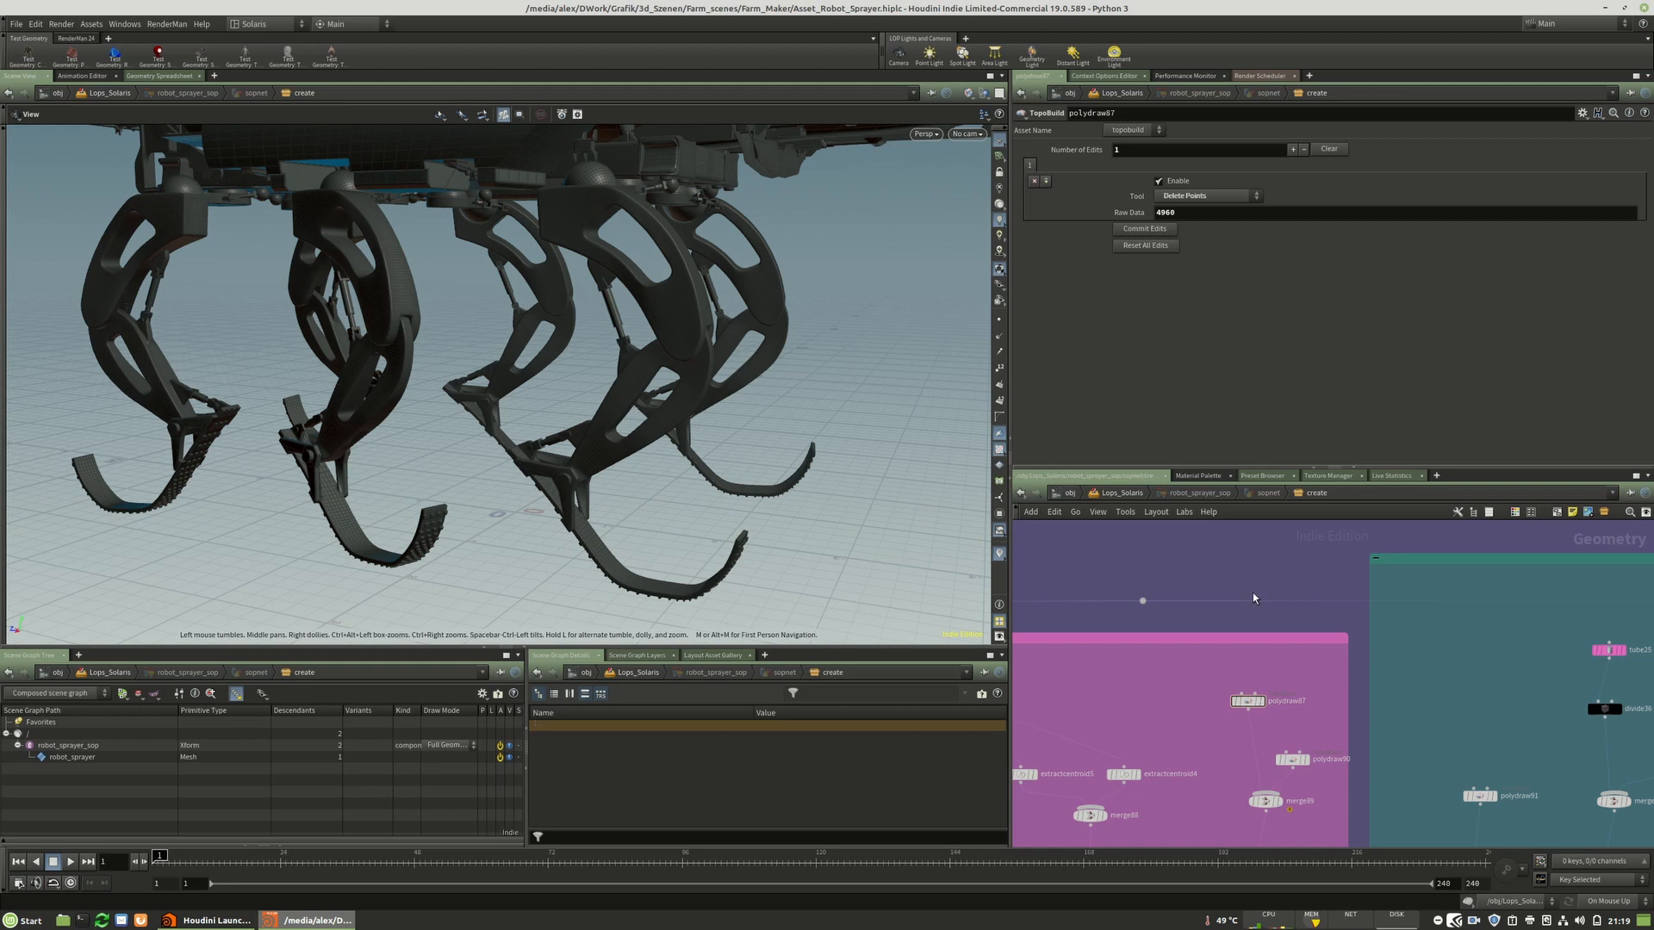
Move to the rig pose node and drag a leg's foot joint up and down with the Rig Pose tool.
{"action": "scroll", "coordinate": [1137, 597], "scroll_direction": "down", "scroll_amount": 8}
{"action": "scroll", "coordinate": [1137, 597], "scroll_direction": "down", "scroll_amount": 3}
{"action": "scroll", "coordinate": [1211, 702], "scroll_direction": "up", "scroll_amount": 9}
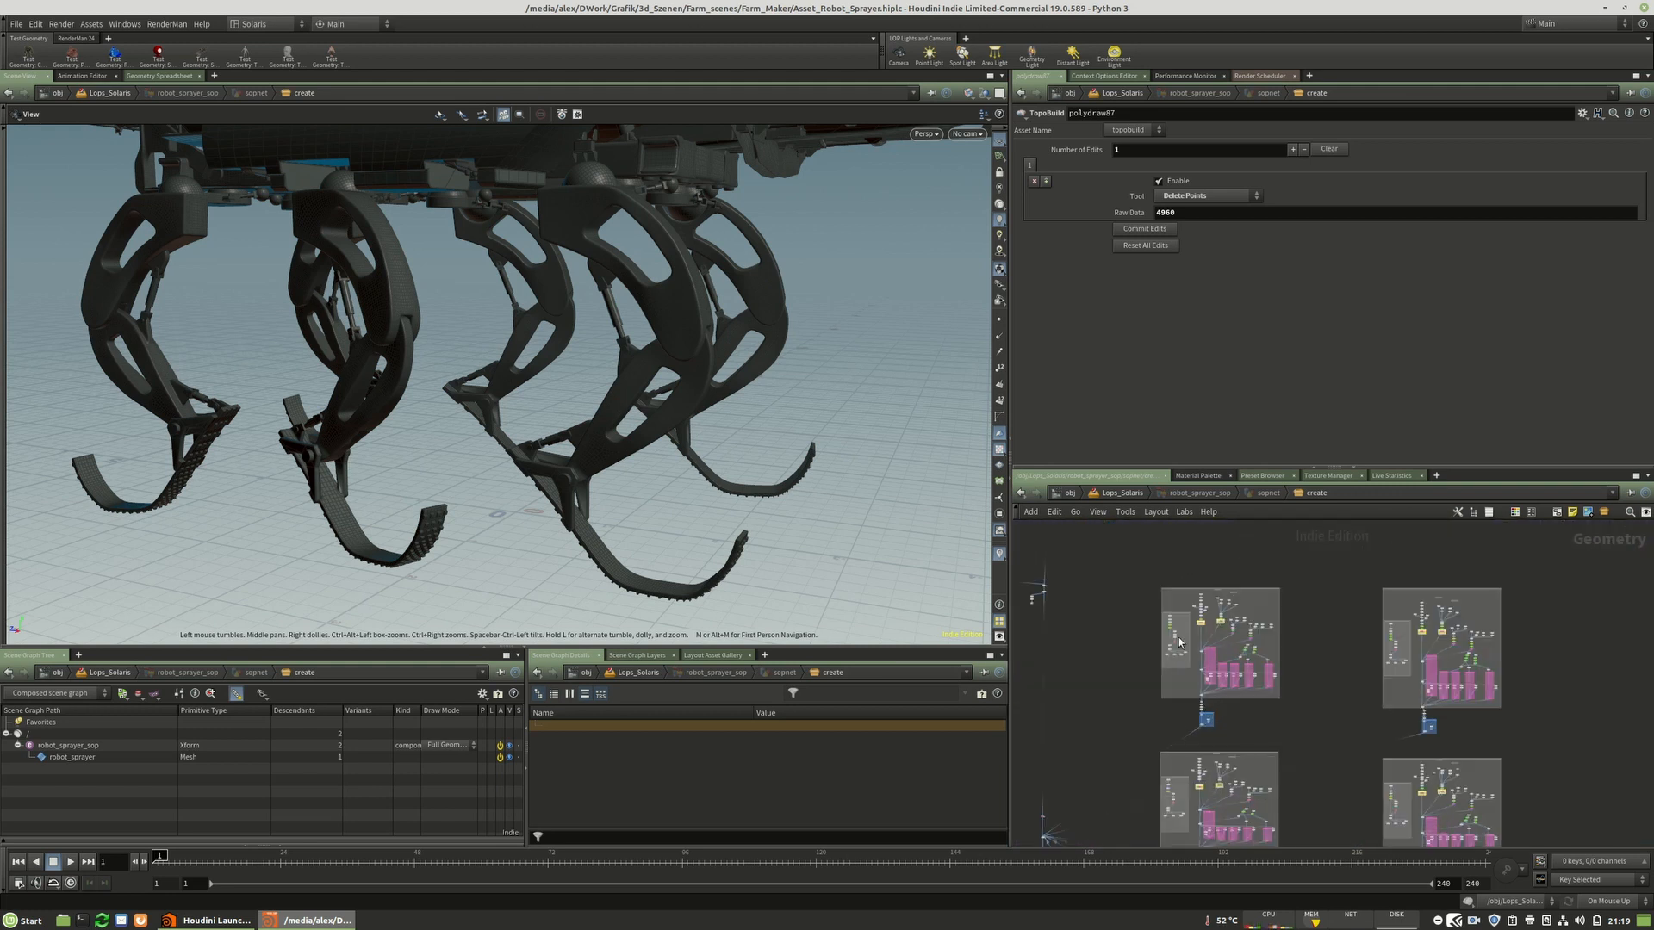
{"action": "scroll", "coordinate": [1256, 713], "scroll_direction": "down", "scroll_amount": 4}
{"action": "scroll", "coordinate": [1256, 713], "scroll_direction": "up", "scroll_amount": 5}
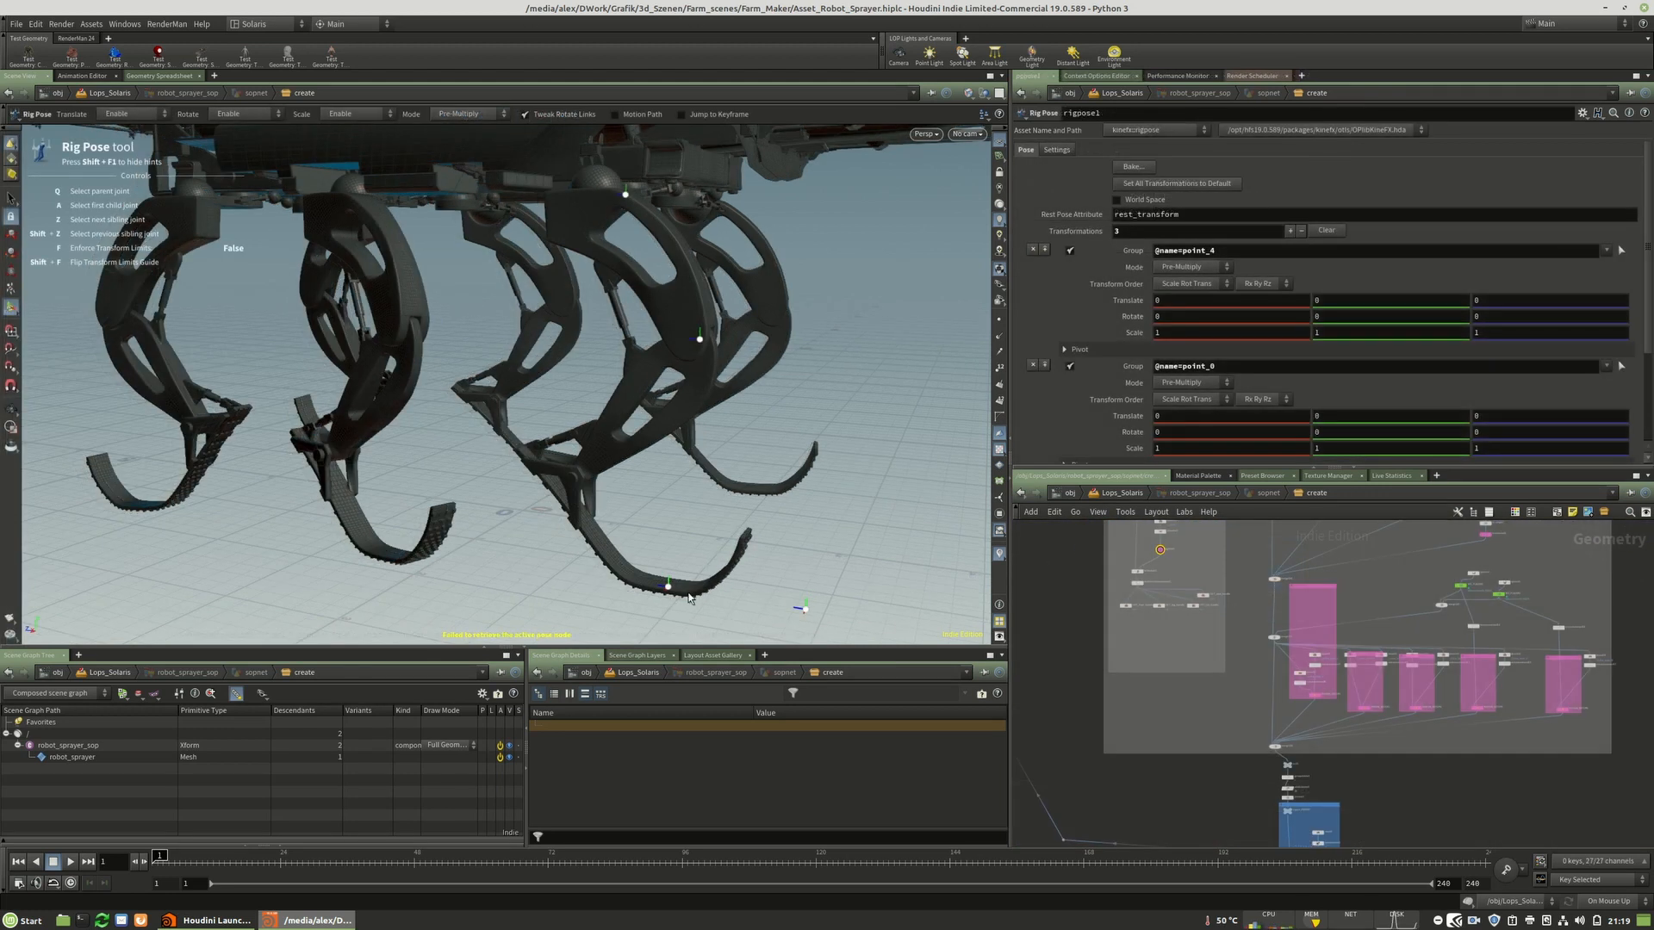
{"action": "left_click", "coordinate": [660, 594]}
{"action": "left_click_drag", "start_coordinate": [669, 587], "coordinate": [672, 471]}
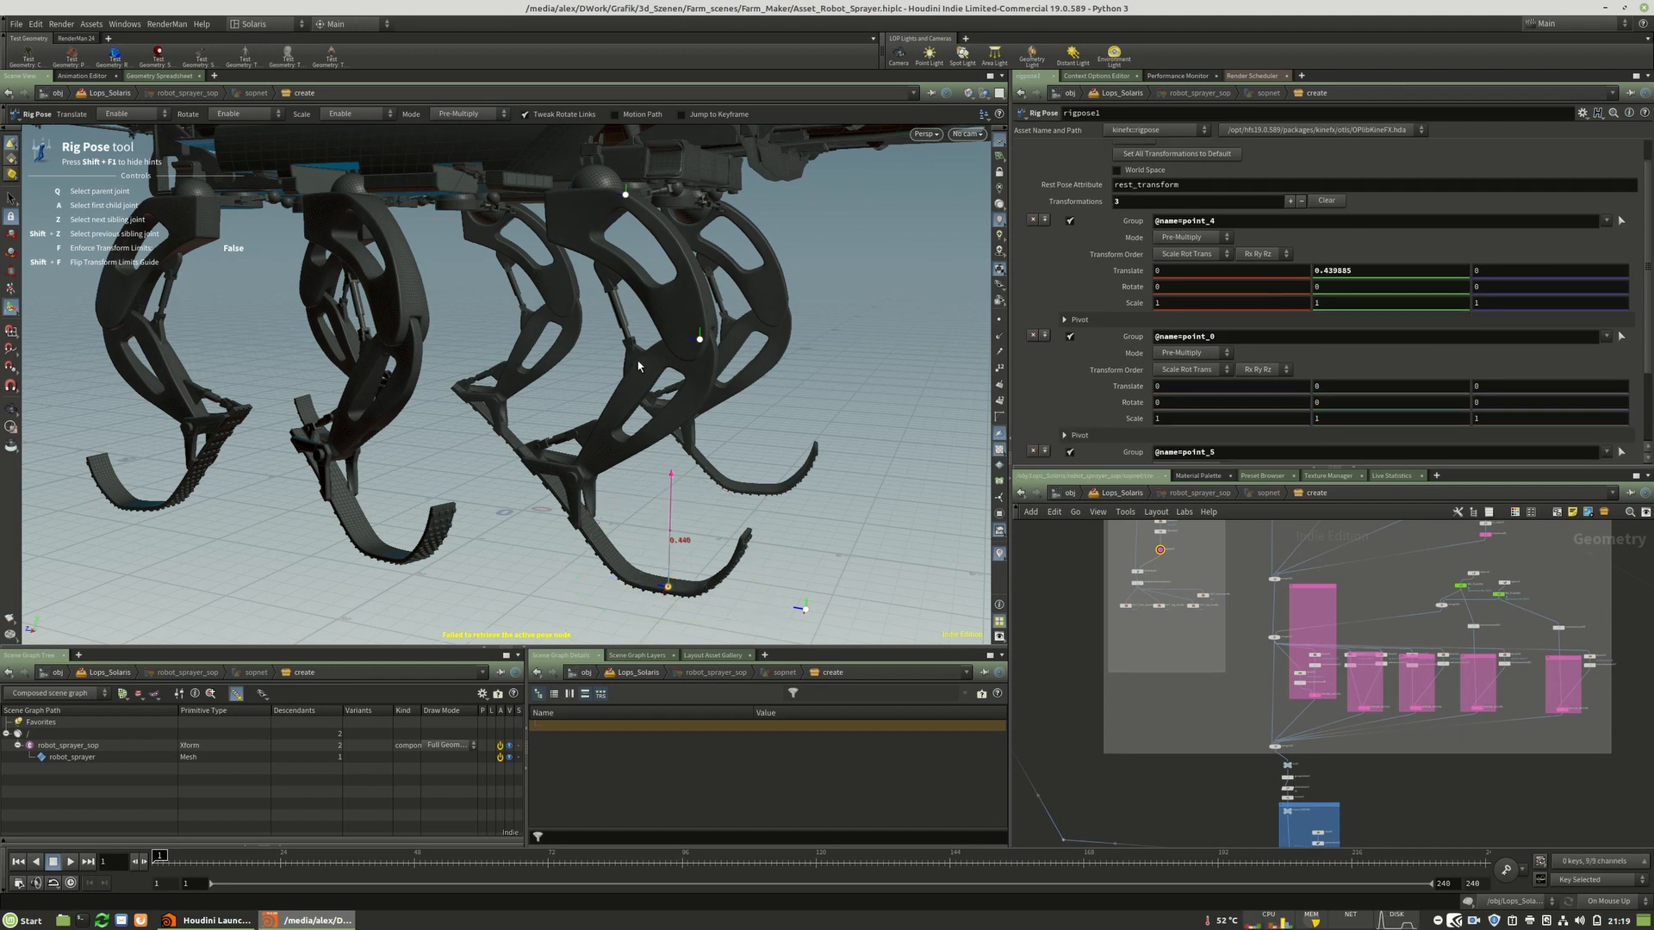
{"action": "key", "text": "r"}
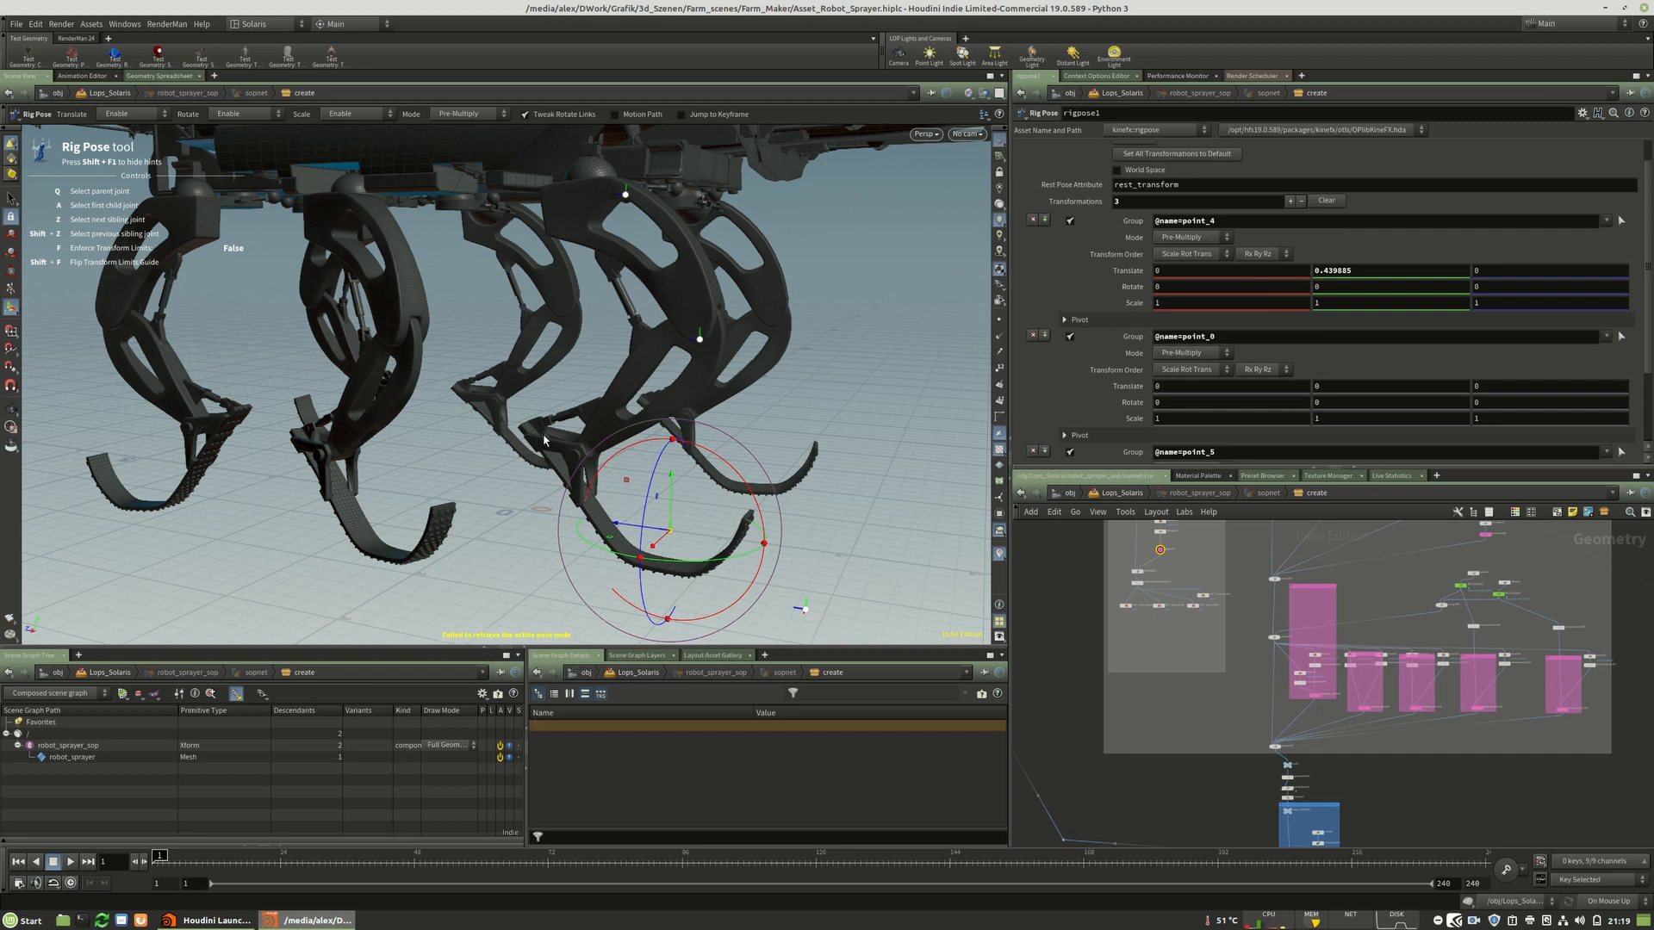
{"action": "left_click_drag", "start_coordinate": [678, 471], "coordinate": [678, 517]}
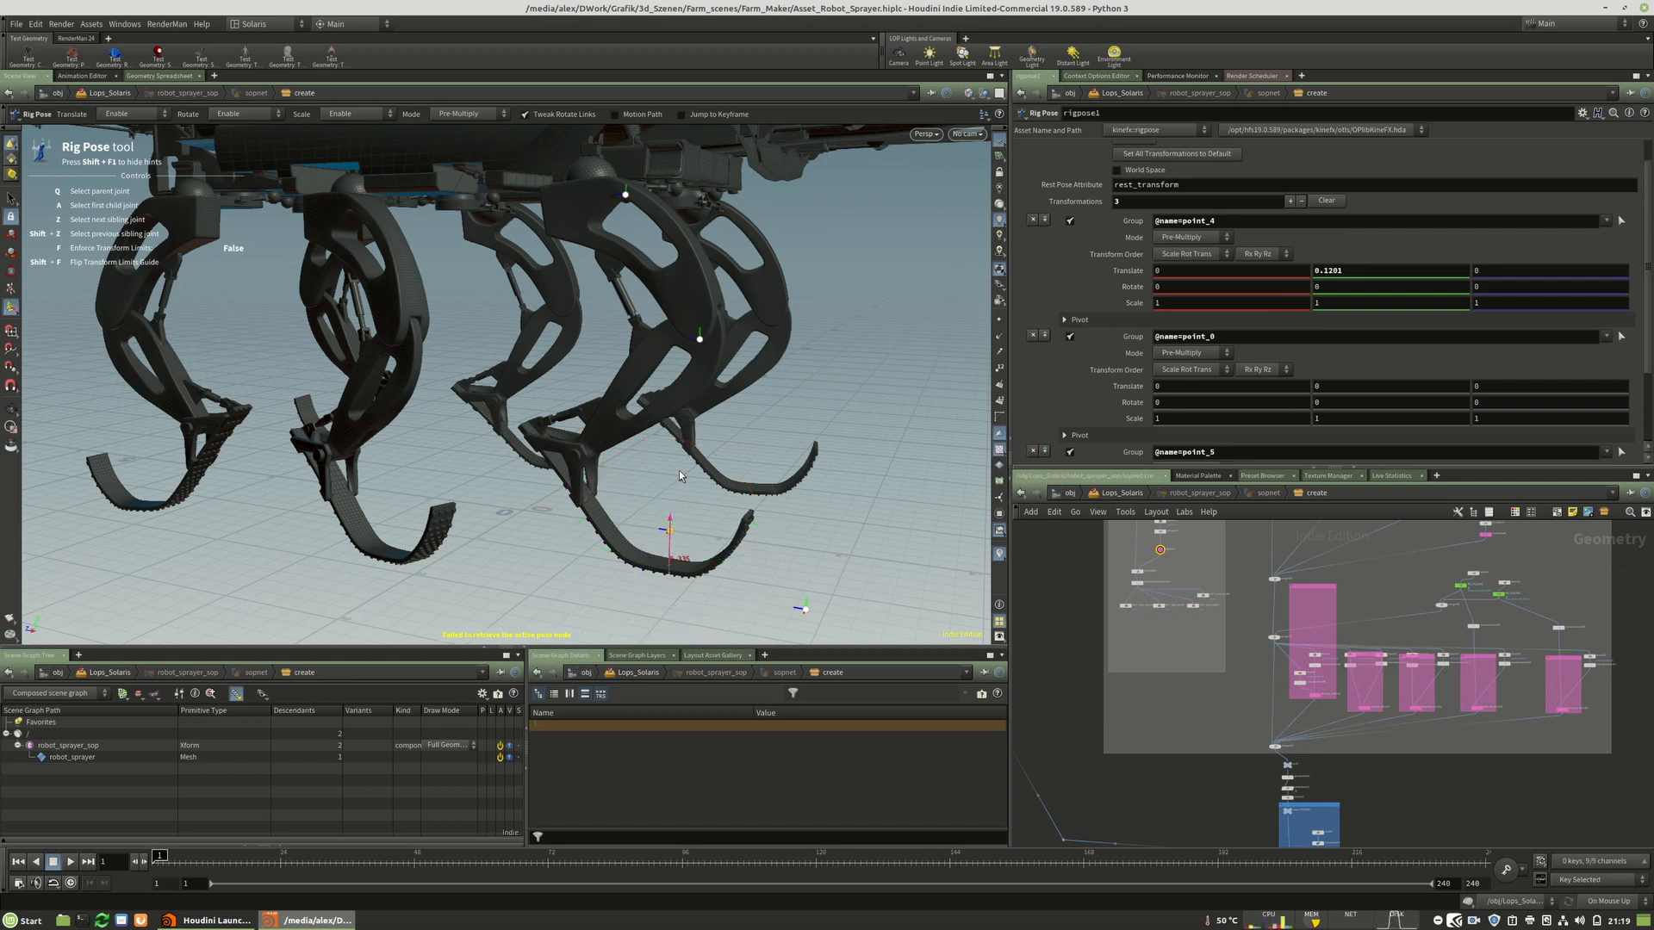
{"action": "left_click_drag", "start_coordinate": [672, 457], "coordinate": [672, 457]}
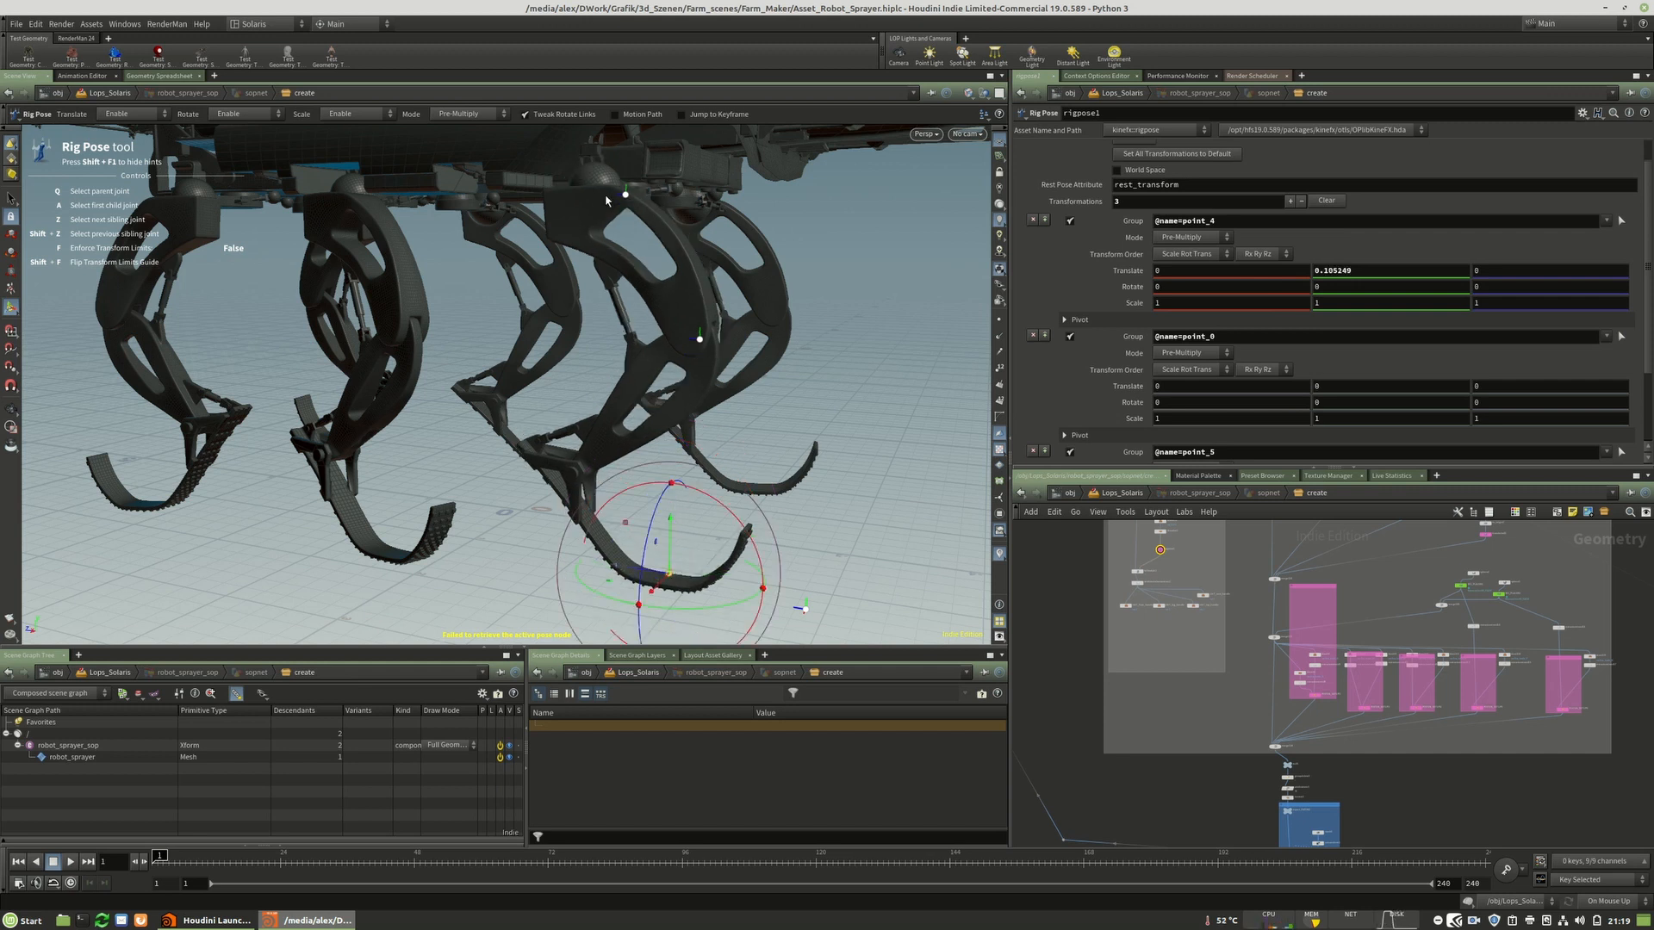
Set the foot joint's Y translate back to 0.
{"action": "mouse_move", "coordinate": [649, 246]}
{"action": "left_mouse_down"}
{"action": "mouse_move", "coordinate": [603, 297]}
{"action": "mouse_move", "coordinate": [633, 234]}
{"action": "left_mouse_up"}
{"action": "scroll", "coordinate": [633, 234], "scroll_direction": "down", "scroll_amount": 3}
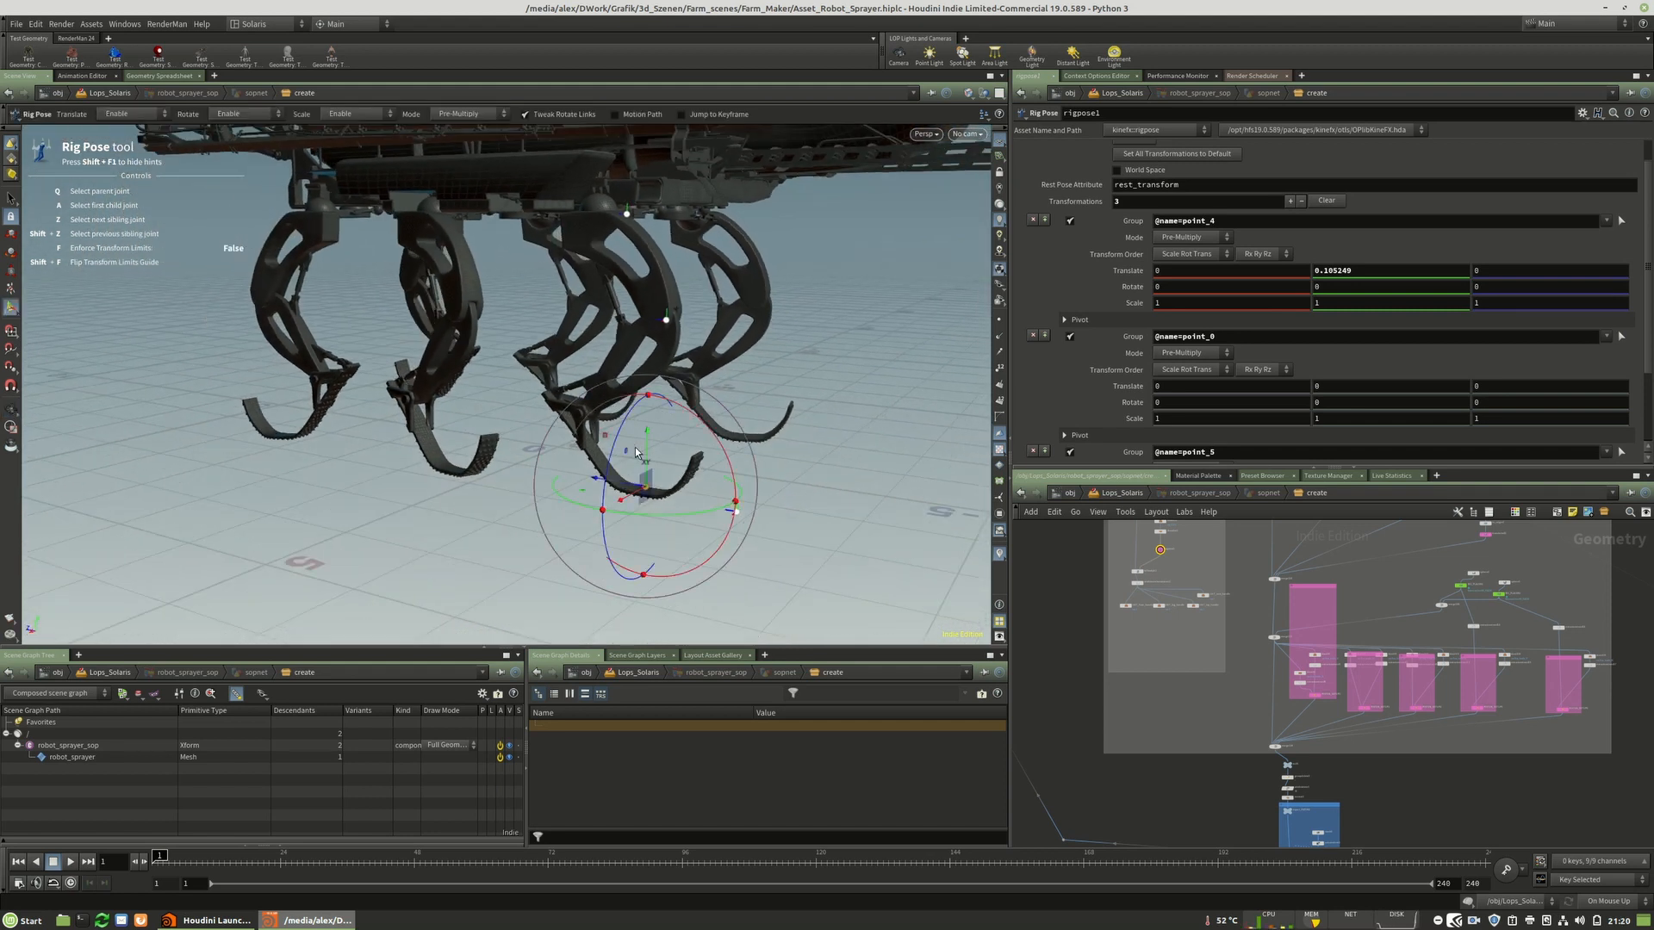
{"action": "double_click", "coordinate": [1326, 272]}
{"action": "type", "text": "0"}
Drag the foot joint sideways, then reset its X translate to 0.
{"action": "left_click", "coordinate": [635, 503]}
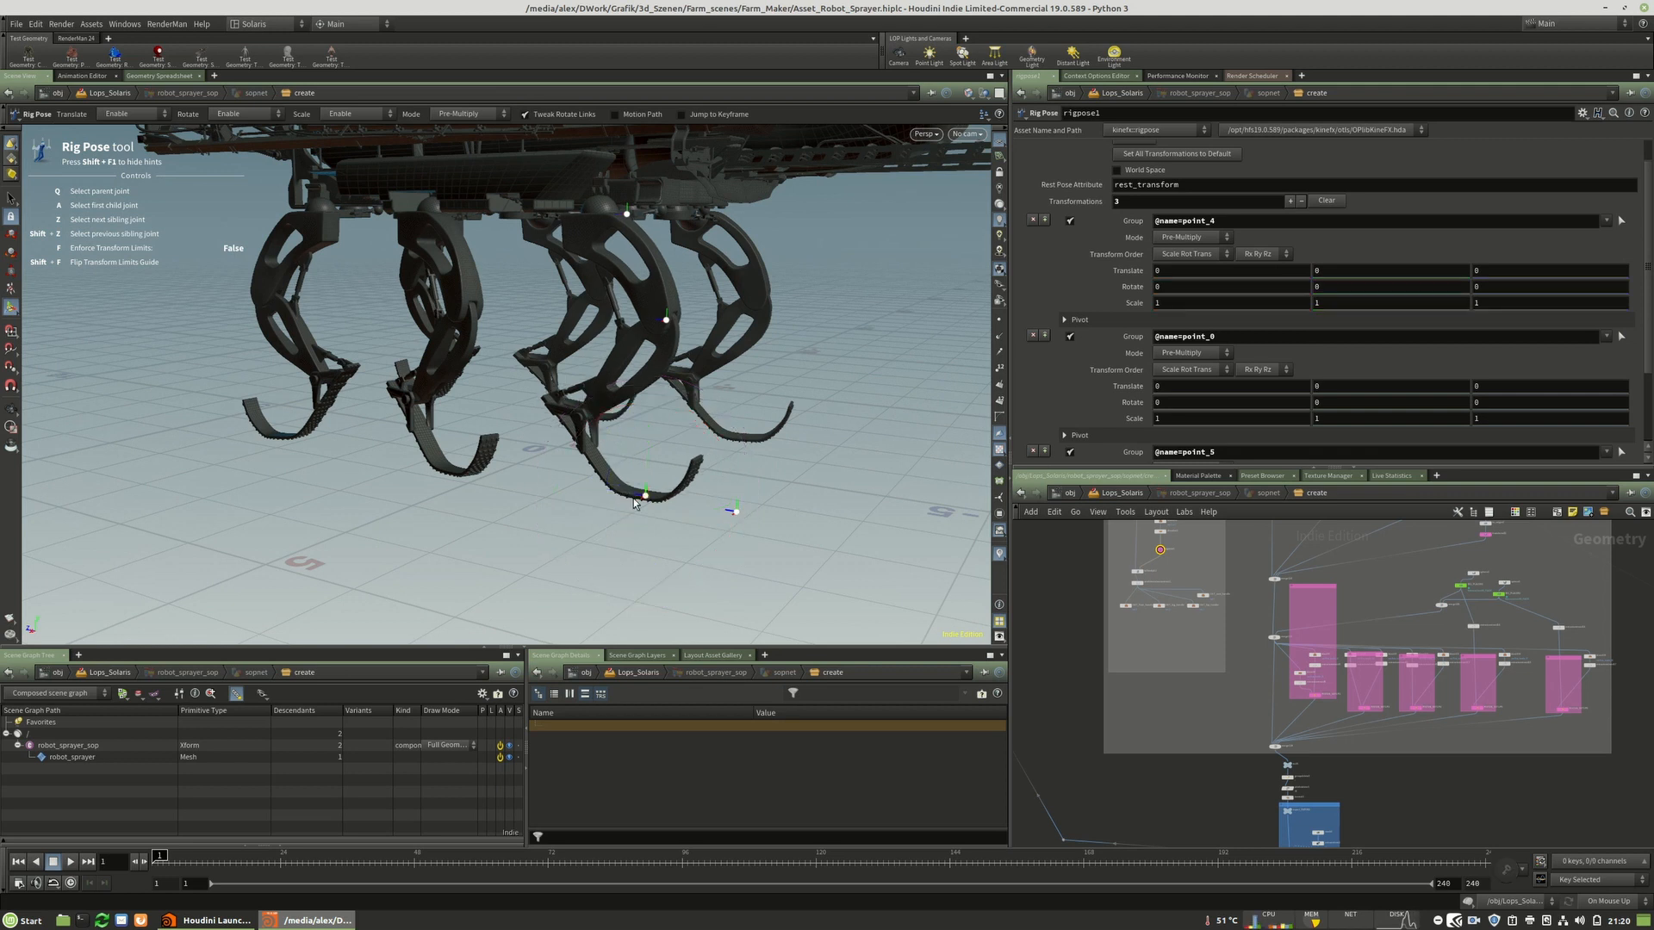
{"action": "left_click", "coordinate": [647, 495]}
{"action": "mouse_move", "coordinate": [629, 510]}
{"action": "left_mouse_down"}
{"action": "mouse_move", "coordinate": [661, 488]}
{"action": "mouse_move", "coordinate": [634, 507]}
{"action": "left_mouse_up"}
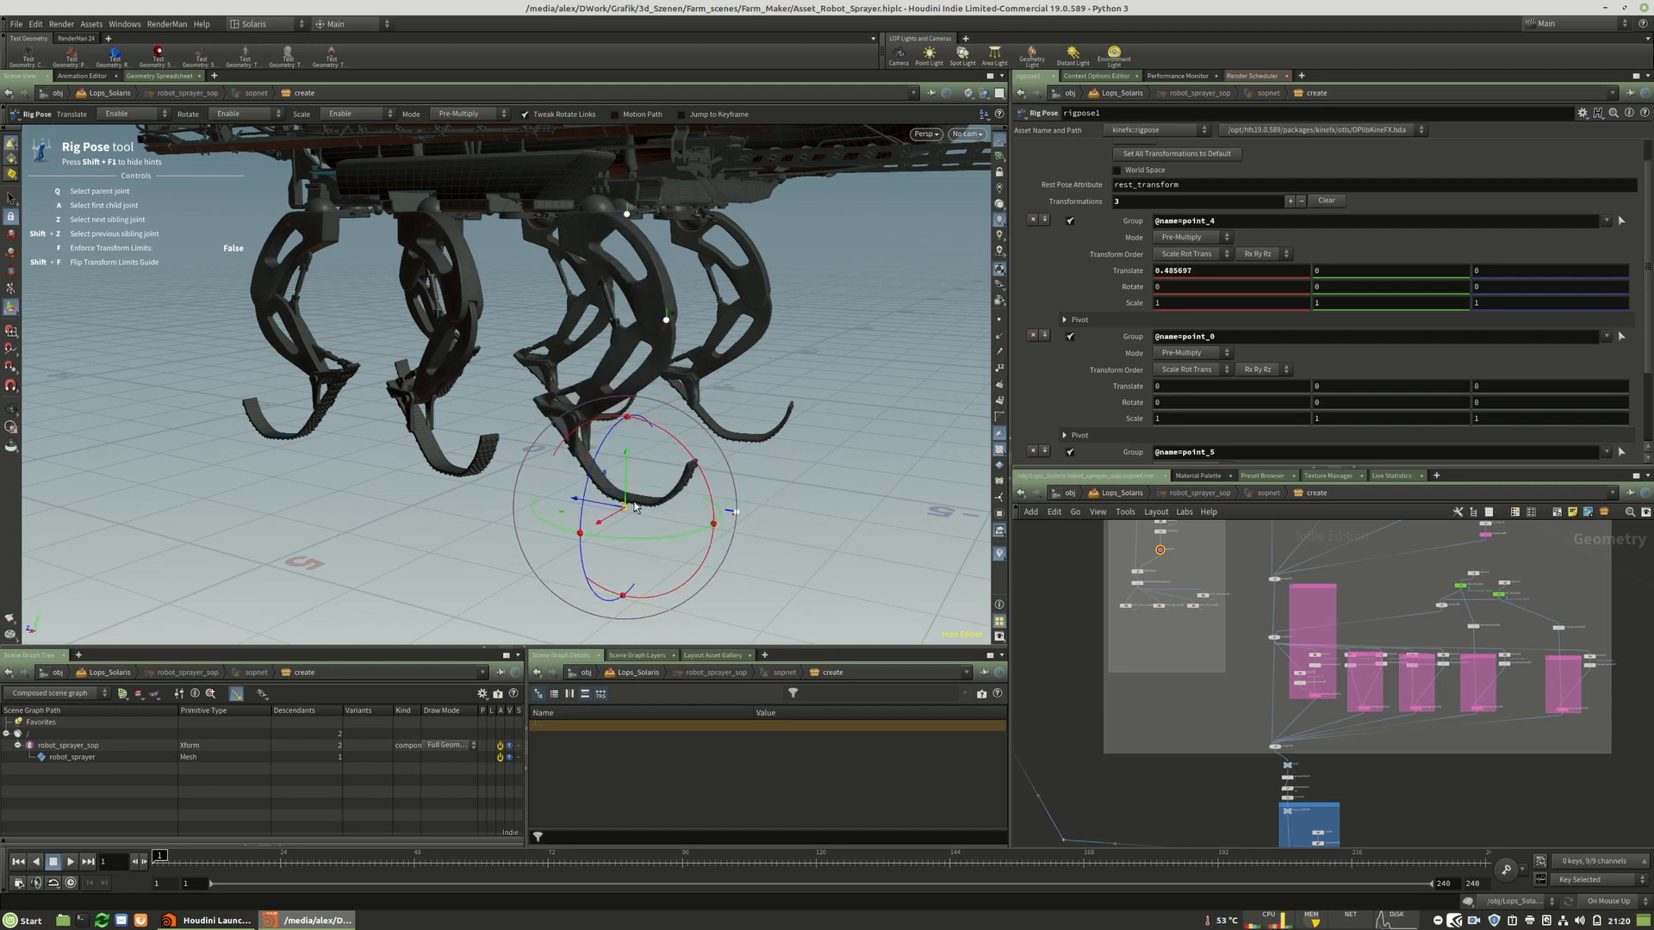
{"action": "middle_click", "coordinate": [1228, 281], "text": "ctrl"}
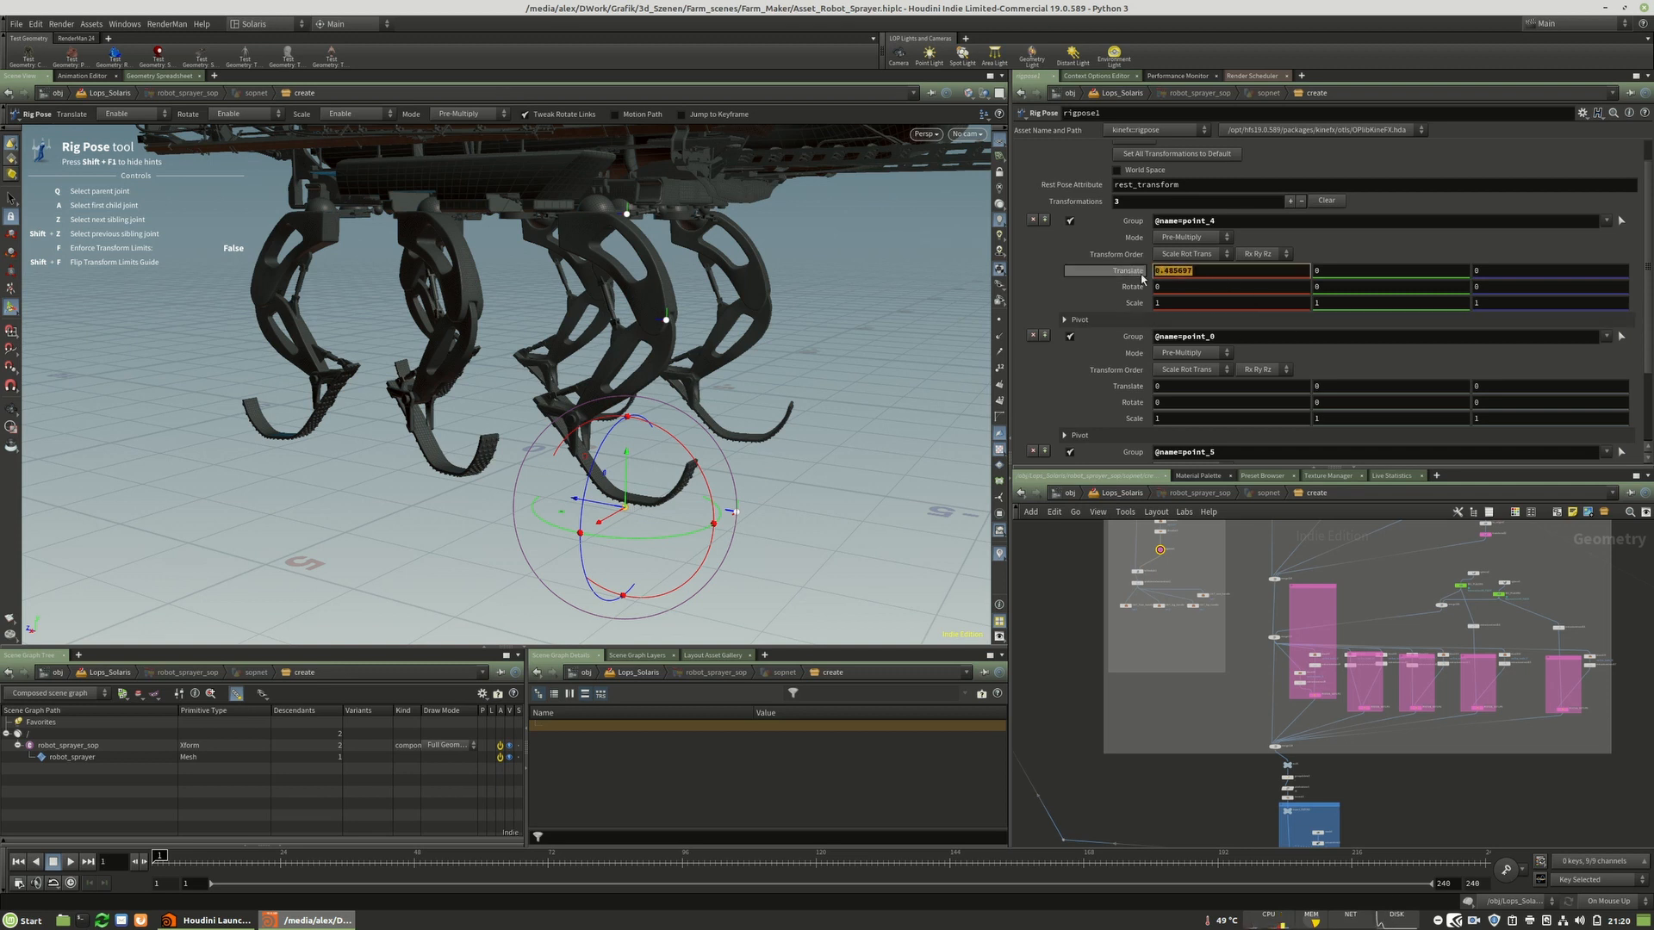
Return to the Lops_Solaris network and orbit the viewport around the whole robot sprayer.
{"action": "left_click", "coordinate": [1125, 494]}
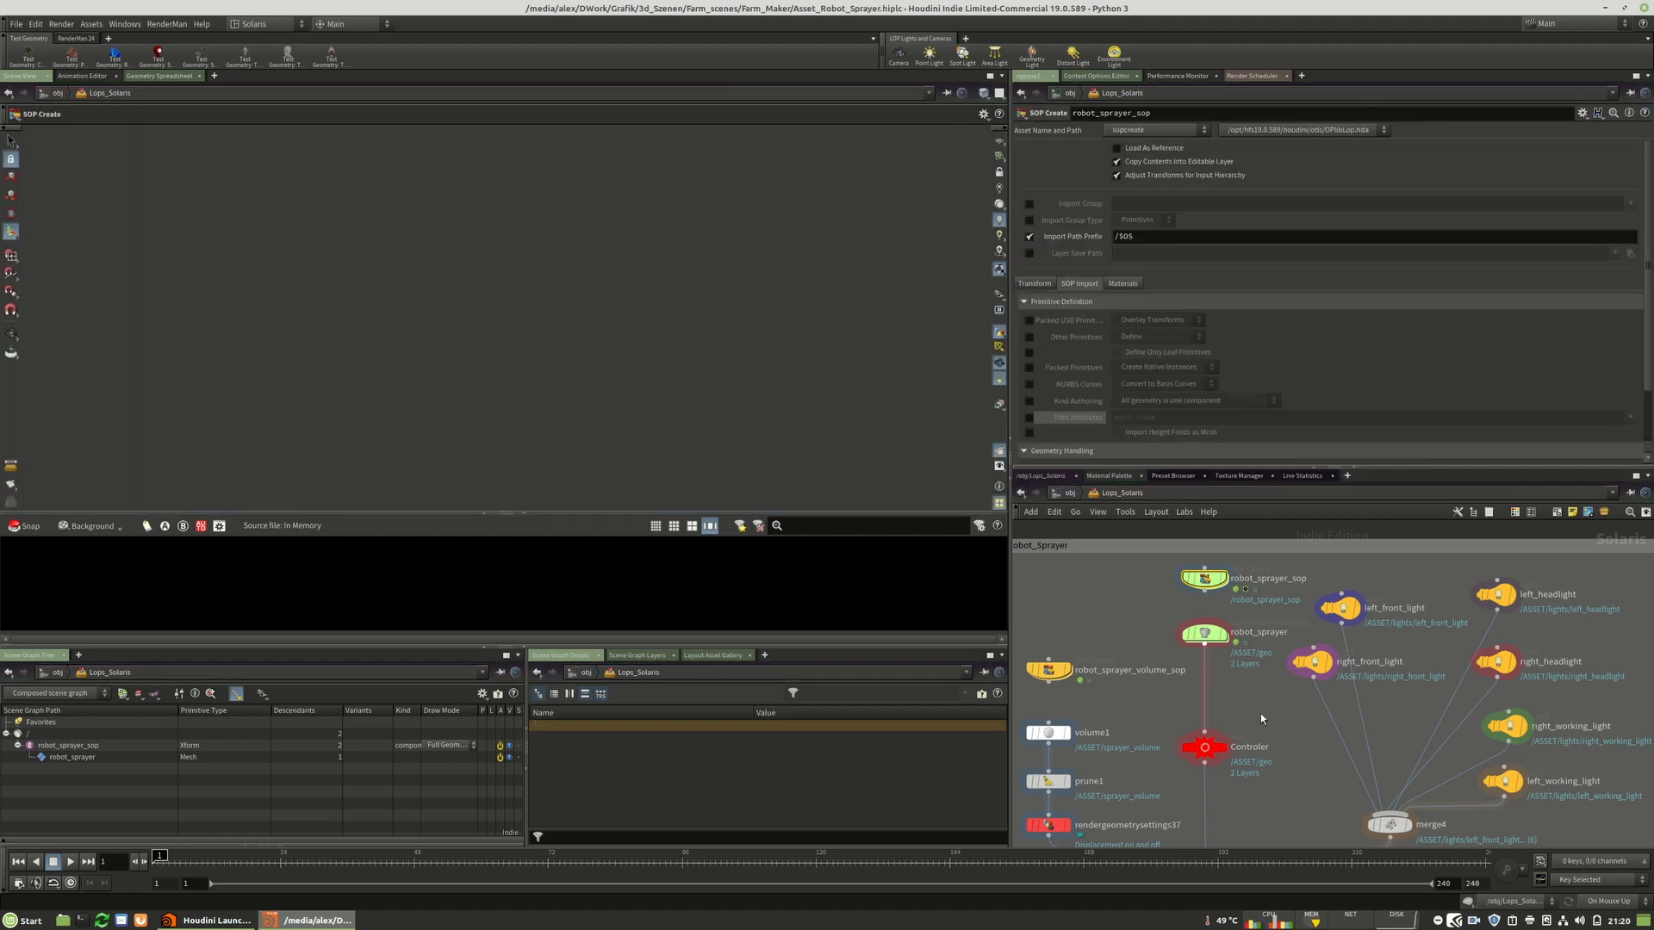
{"action": "right_click_drag", "start_coordinate": [559, 272], "coordinate": [553, 235]}
{"action": "middle_click_drag", "start_coordinate": [553, 235], "coordinate": [513, 355]}
{"action": "mouse_move", "coordinate": [514, 355]}
{"action": "left_mouse_down"}
{"action": "mouse_move", "coordinate": [578, 329]}
{"action": "mouse_move", "coordinate": [517, 332]}
{"action": "mouse_move", "coordinate": [646, 269]}
{"action": "mouse_move", "coordinate": [595, 285]}
{"action": "mouse_move", "coordinate": [505, 502]}
{"action": "mouse_move", "coordinate": [255, 501]}
{"action": "mouse_move", "coordinate": [509, 203]}
{"action": "left_mouse_up"}
{"action": "middle_click_drag", "start_coordinate": [455, 400], "coordinate": [450, 259]}
{"action": "mouse_move", "coordinate": [473, 299]}
{"action": "right_mouse_down"}
{"action": "mouse_move", "coordinate": [437, 295]}
{"action": "mouse_move", "coordinate": [462, 298]}
{"action": "right_mouse_up"}
{"action": "middle_click_drag", "start_coordinate": [463, 299], "coordinate": [445, 315]}
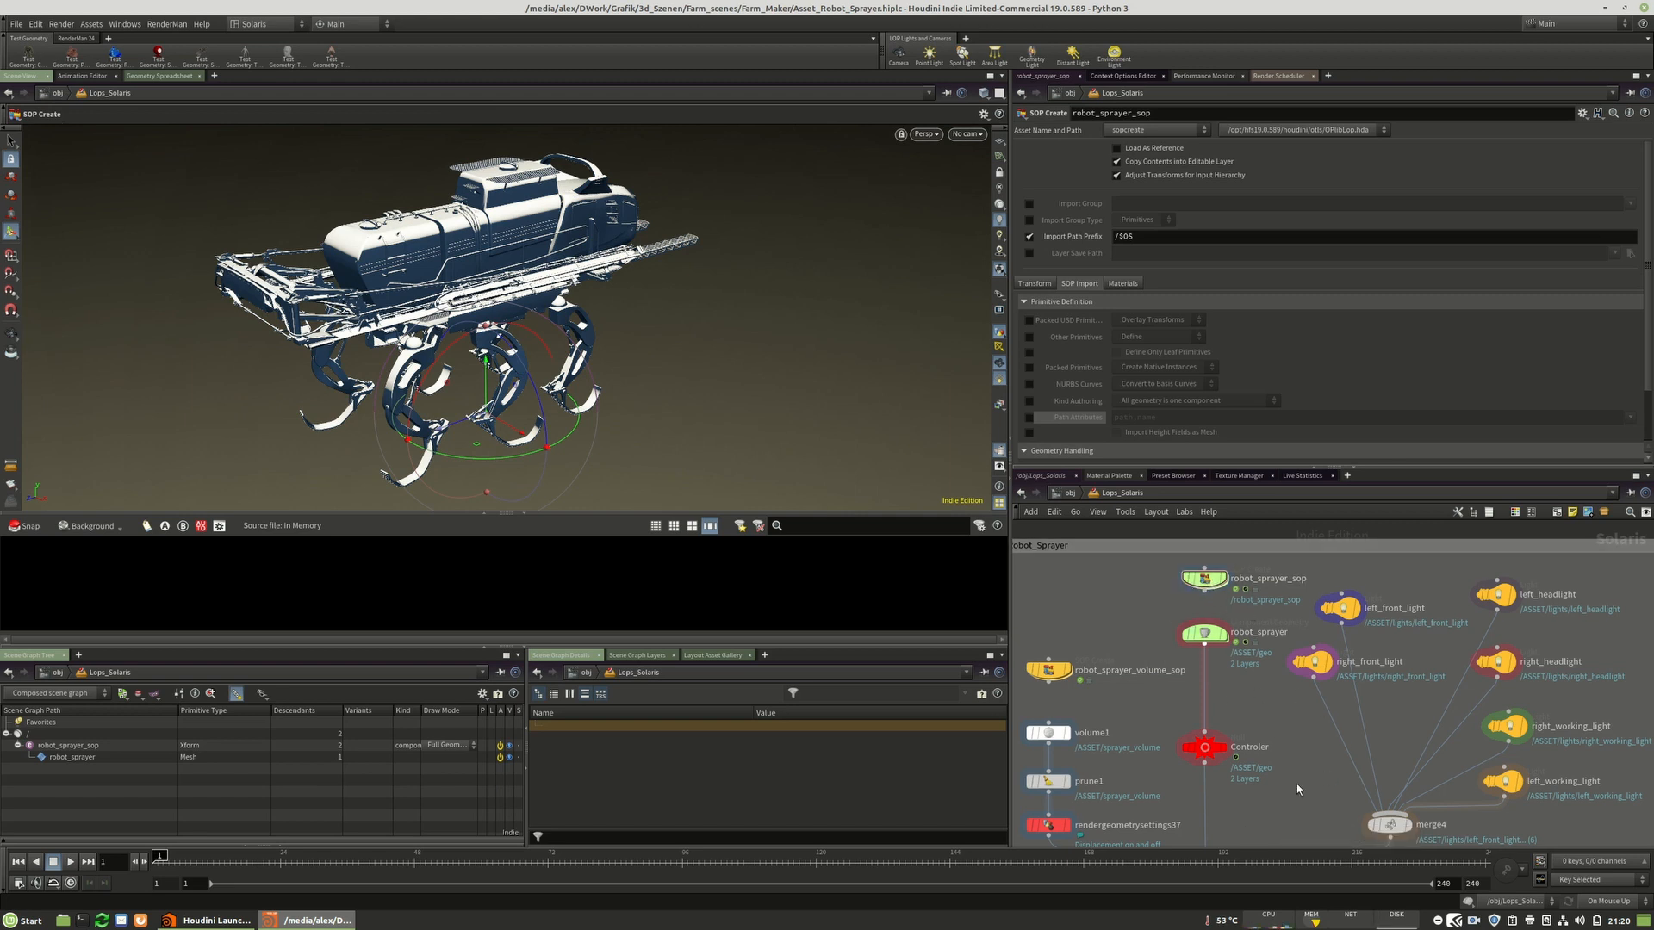
Zoom through the Lops_Solaris network to view the robot_Sprayer nodes and lights.
{"action": "scroll", "coordinate": [1339, 637], "scroll_direction": "down", "scroll_amount": 4}
{"action": "scroll", "coordinate": [1336, 635], "scroll_direction": "down", "scroll_amount": 1}
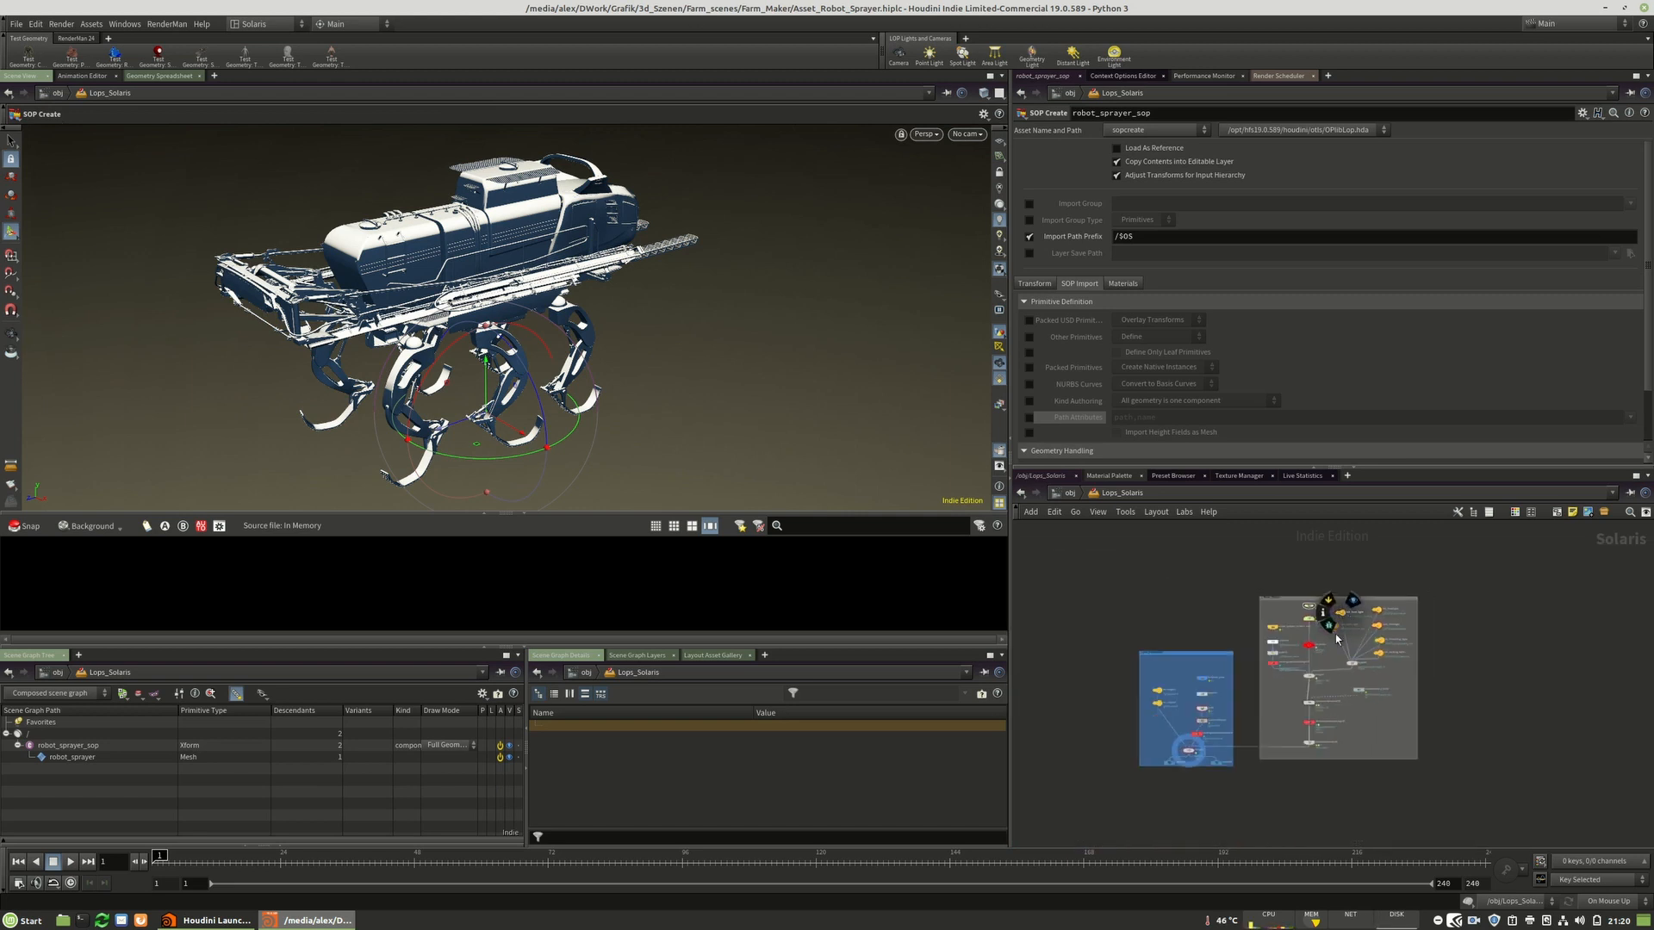
{"action": "scroll", "coordinate": [1232, 708], "scroll_direction": "up", "scroll_amount": 4}
{"action": "scroll", "coordinate": [1376, 787], "scroll_direction": "down", "scroll_amount": 1}
{"action": "scroll", "coordinate": [1356, 622], "scroll_direction": "up", "scroll_amount": 5}
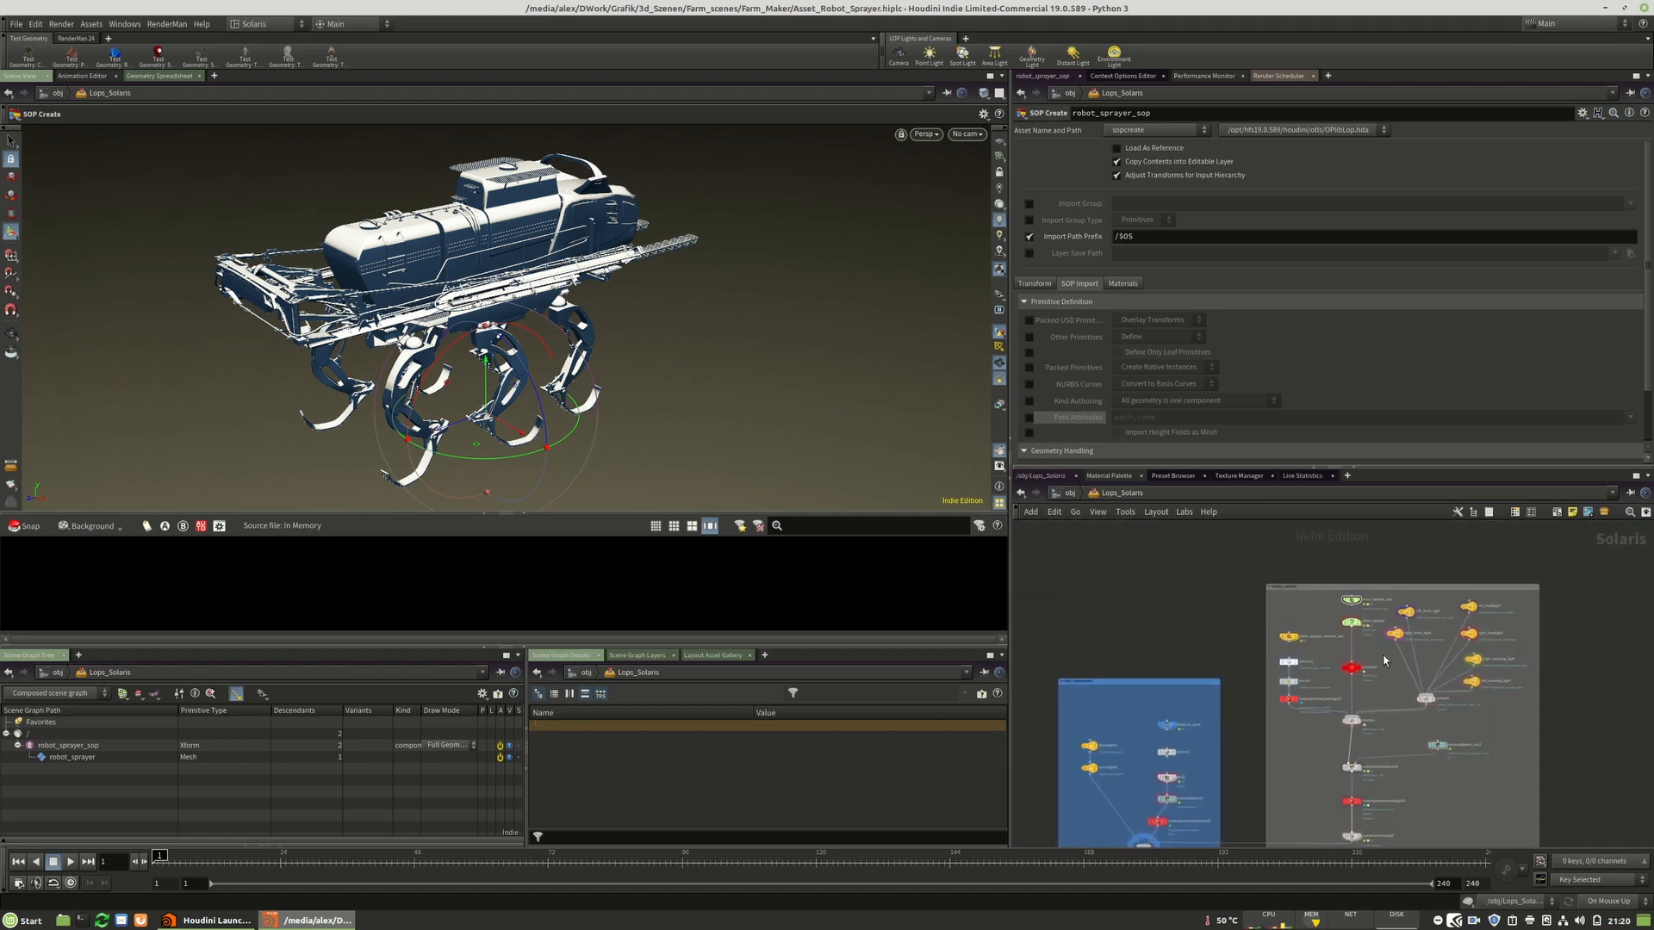
{"action": "scroll", "coordinate": [1310, 643], "scroll_direction": "down", "scroll_amount": 5}
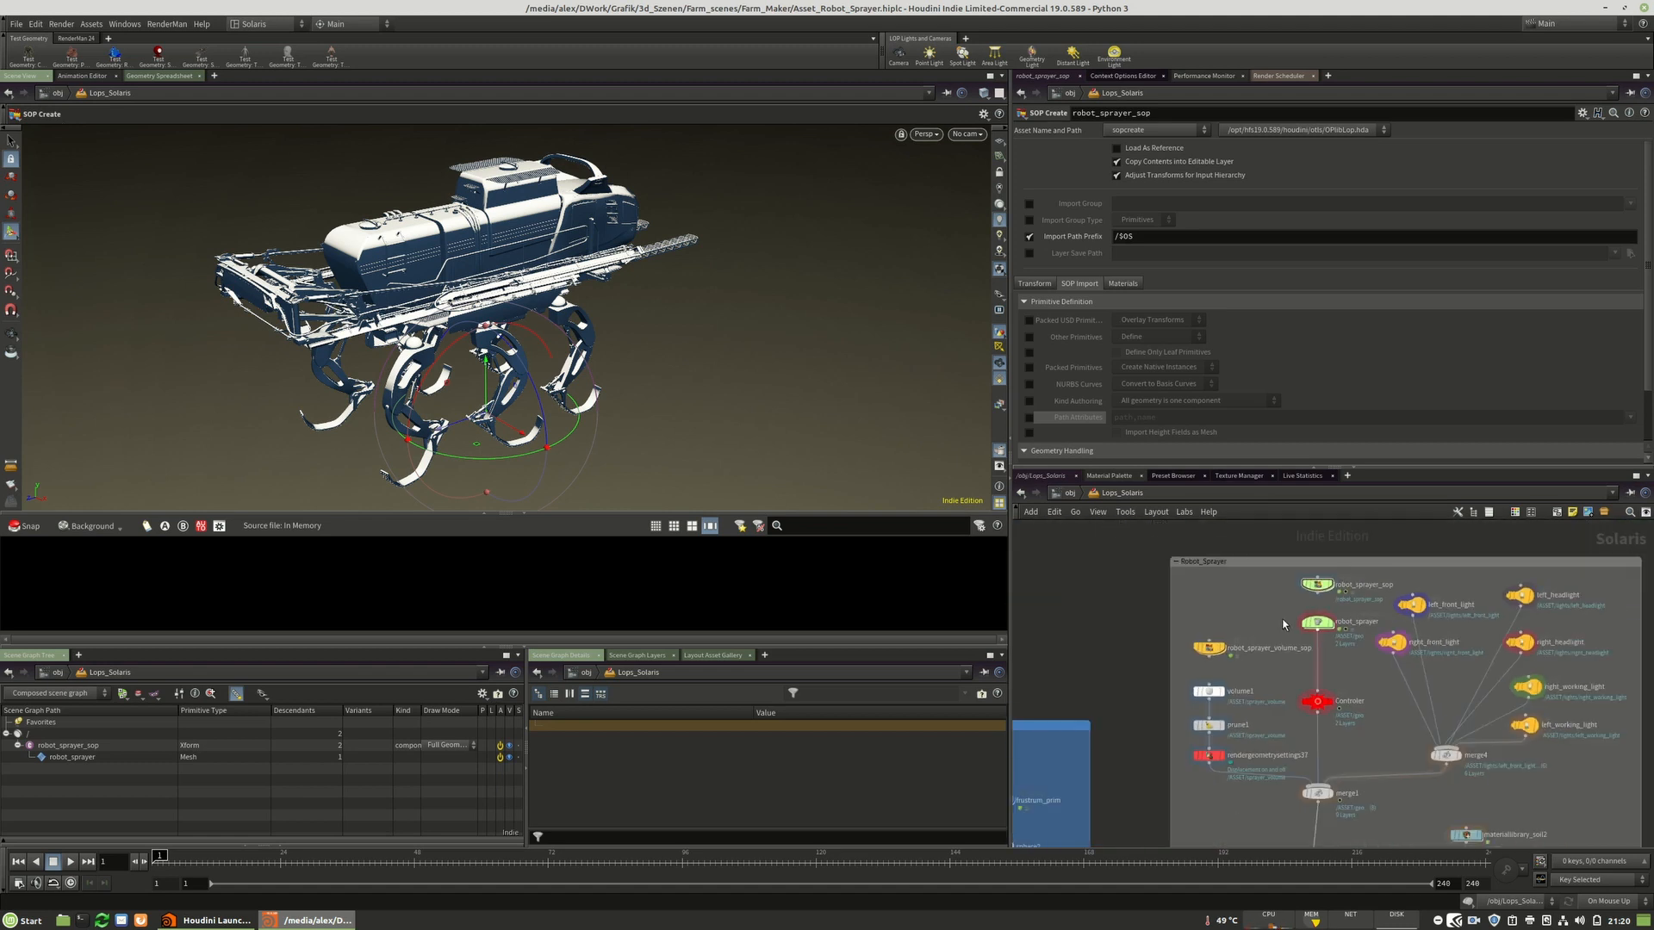
{"action": "scroll", "coordinate": [1331, 603], "scroll_direction": "down", "scroll_amount": 3}
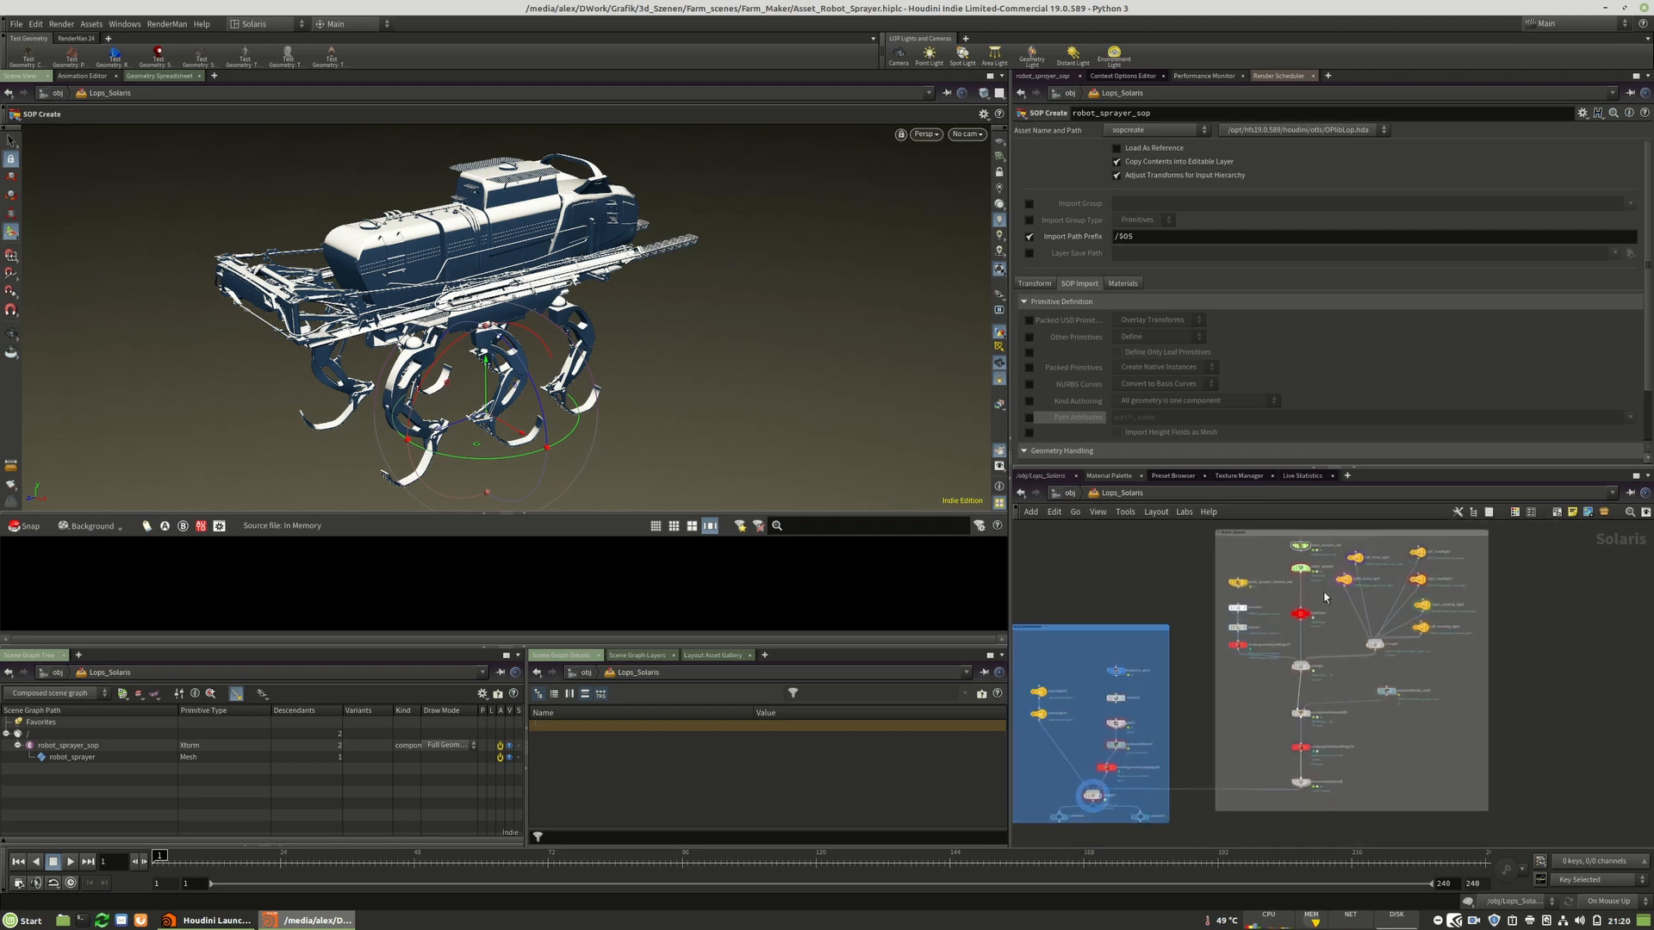
Open the scene file Flora_Maker_Barley_v2.hiplc, discarding unsaved changes to the current scene.
{"action": "left_click", "coordinate": [18, 23]}
{"action": "left_click", "coordinate": [25, 51]}
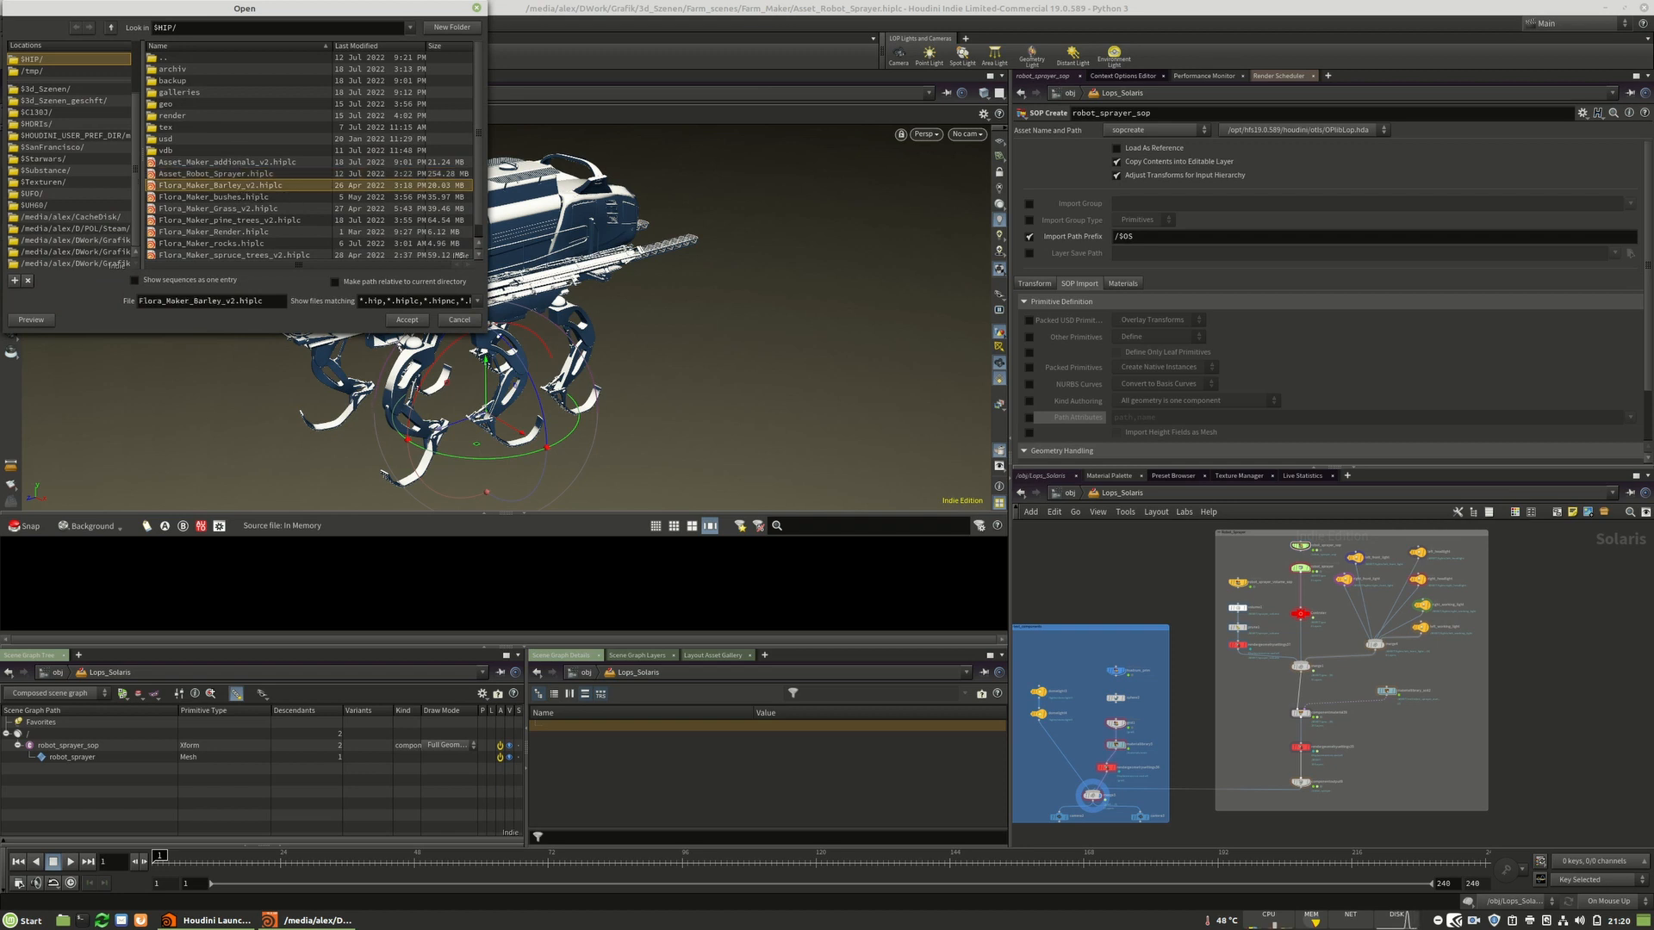
{"action": "left_click", "coordinate": [407, 320]}
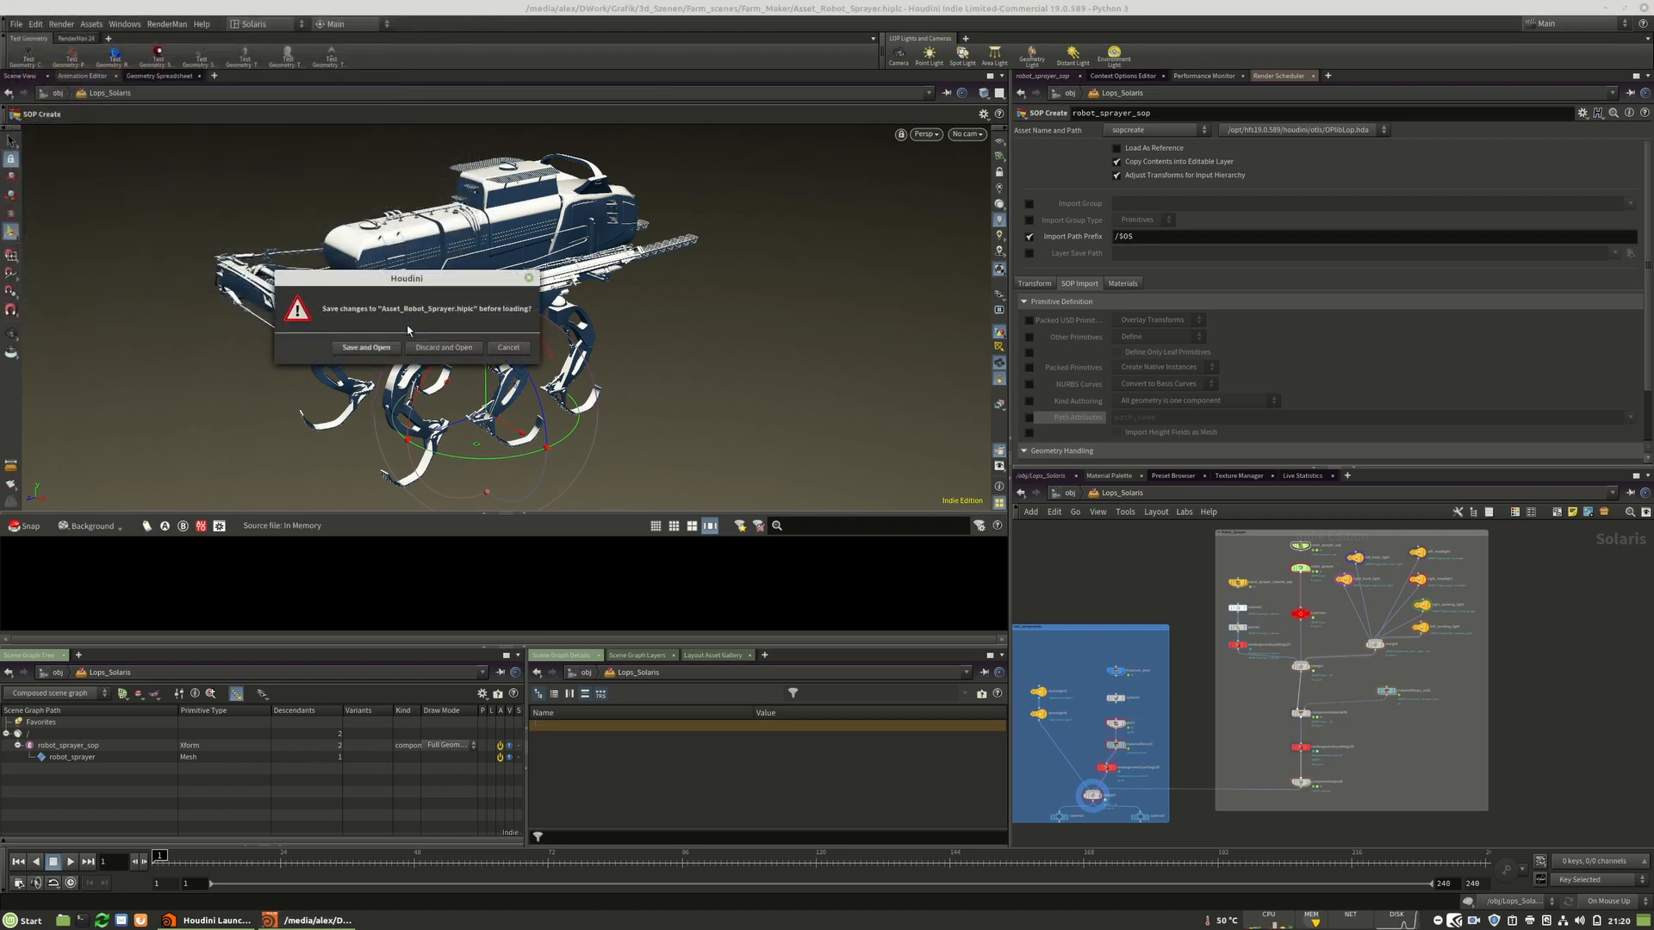
{"action": "left_click", "coordinate": [449, 351]}
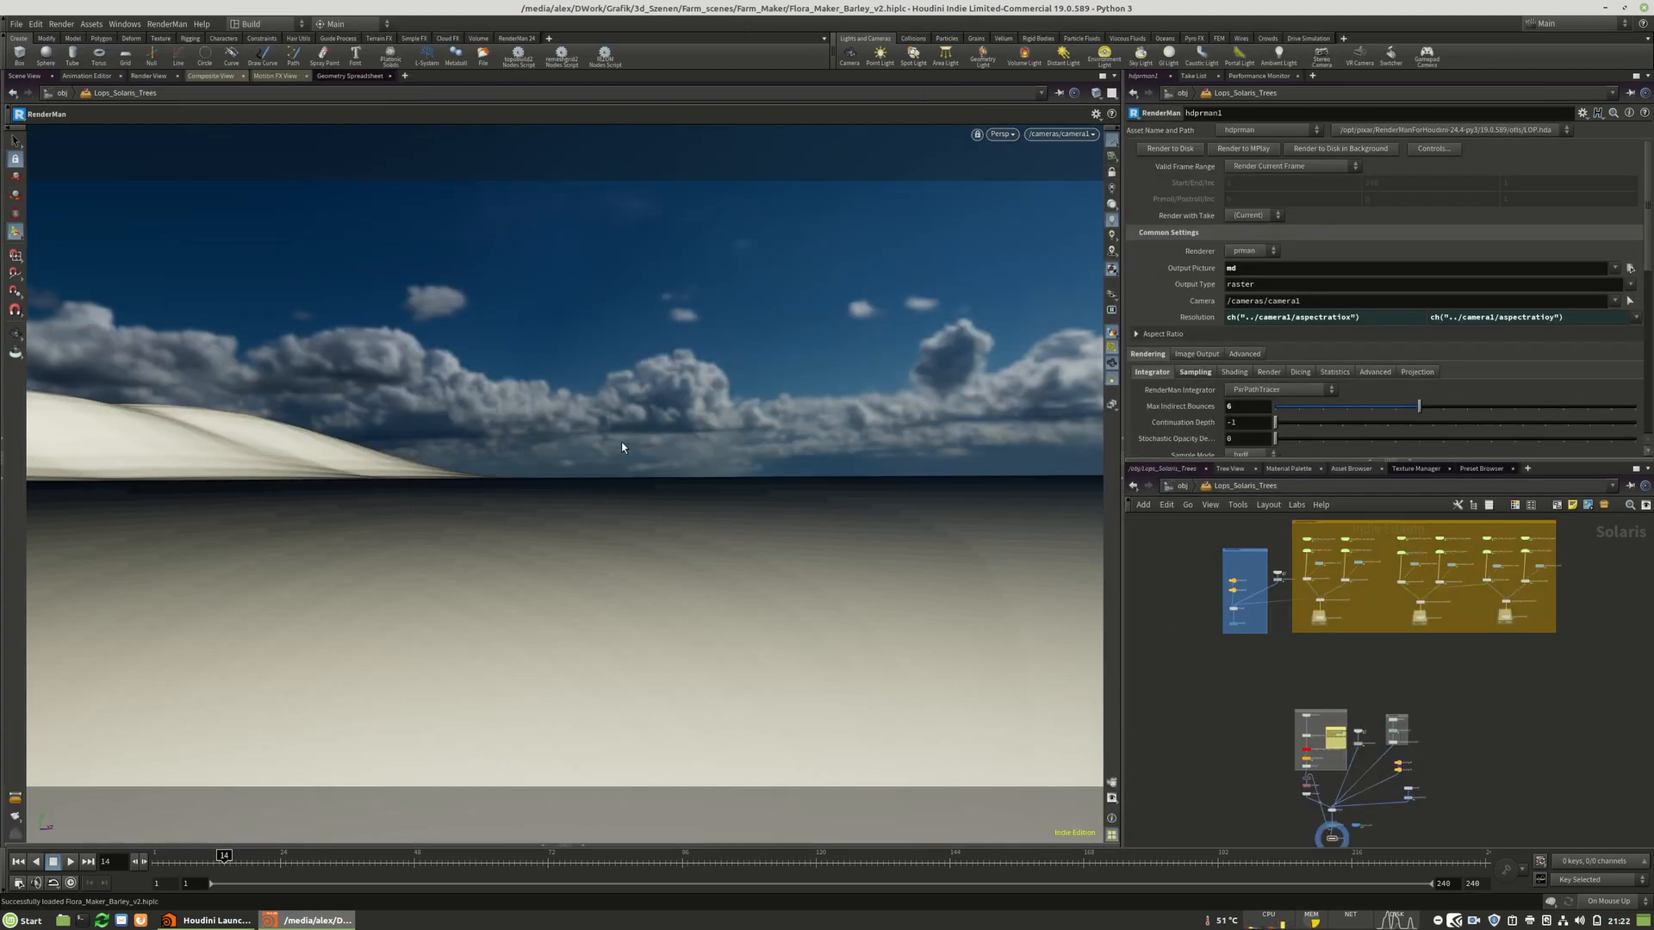
Browse the Lops_Solaris_Trees network to the boxed nodes and the sticky note.
{"action": "scroll", "coordinate": [1387, 715], "scroll_direction": "up", "scroll_amount": 5}
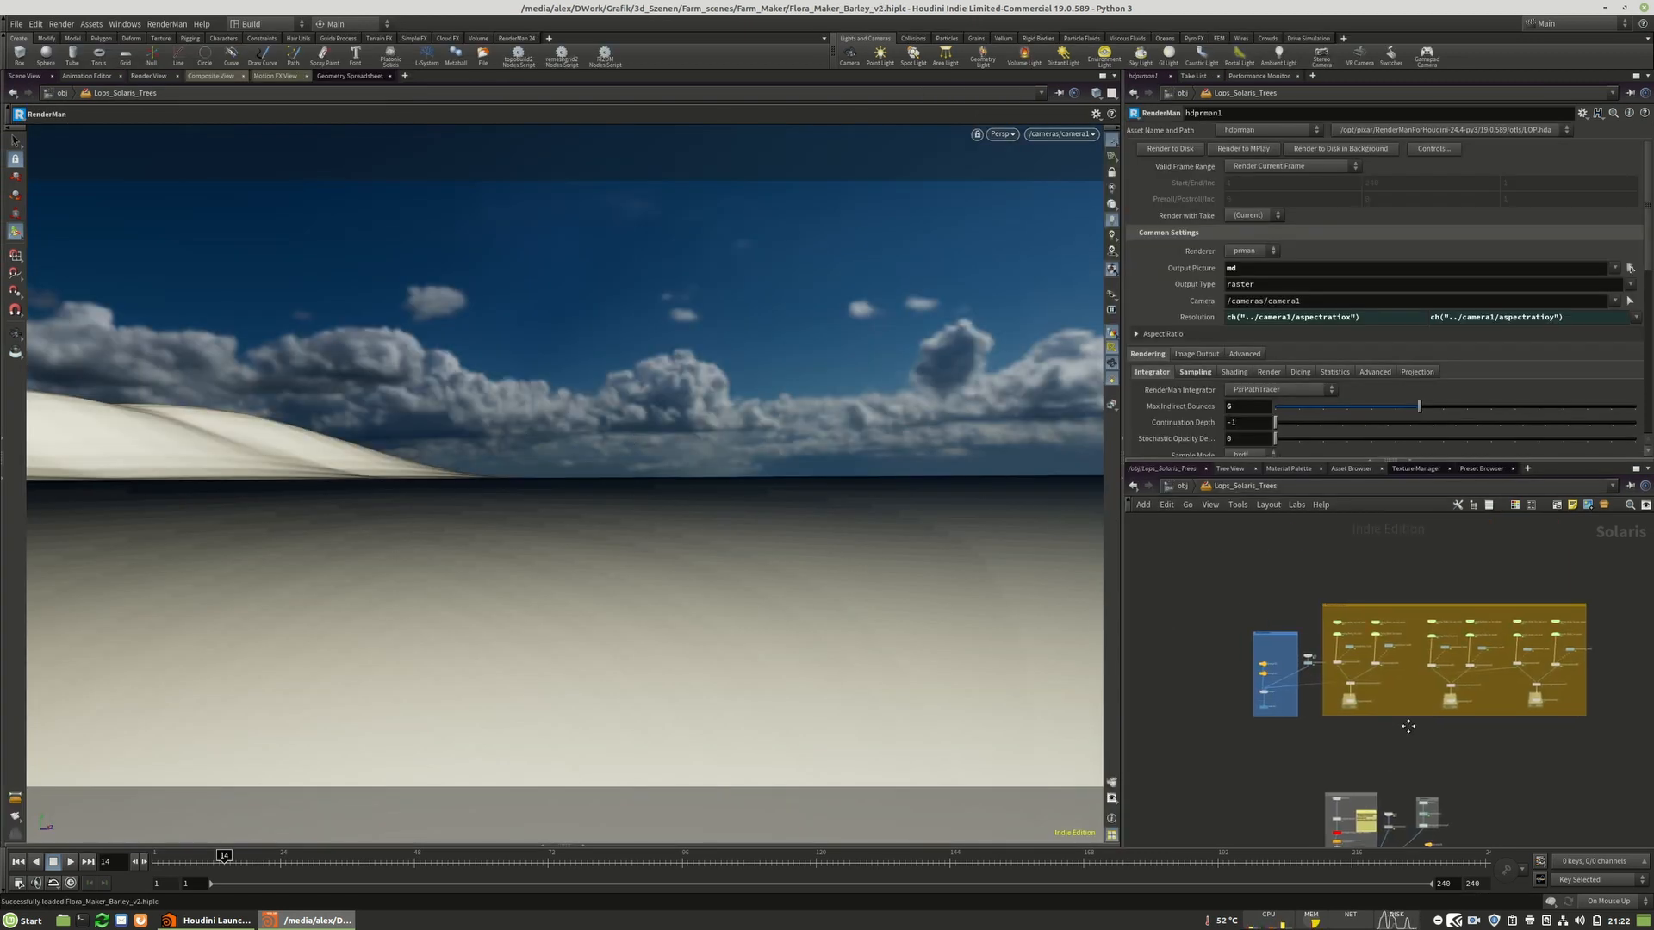
{"action": "scroll", "coordinate": [1179, 545], "scroll_direction": "down", "scroll_amount": 8}
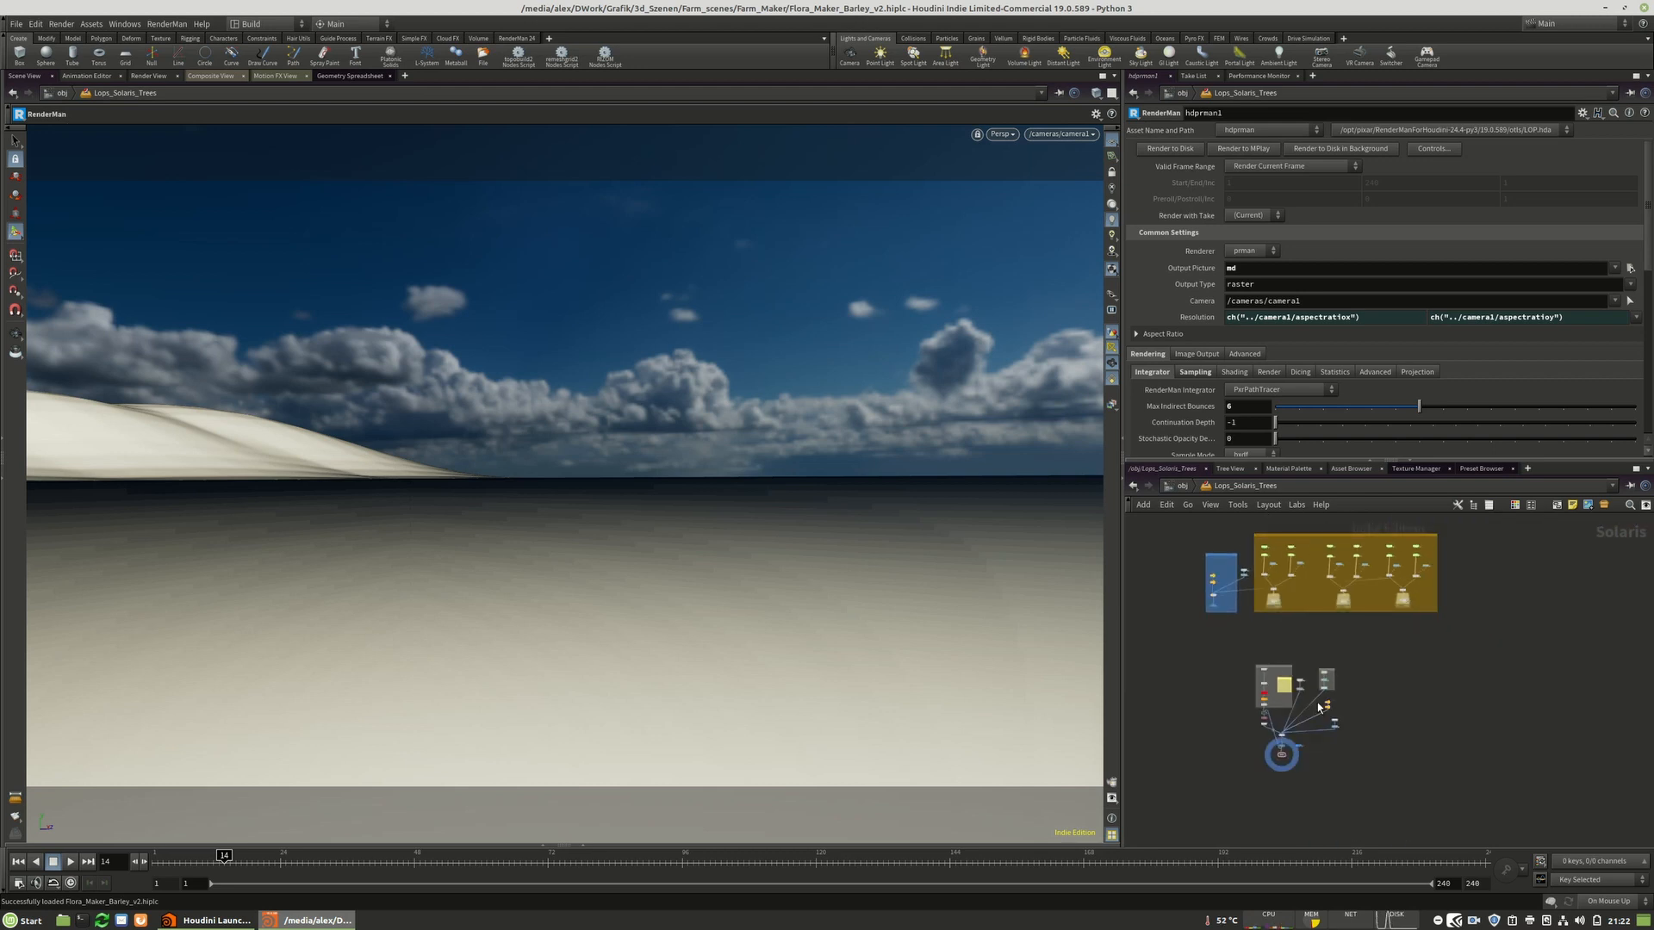
{"action": "scroll", "coordinate": [1275, 689], "scroll_direction": "up", "scroll_amount": 8}
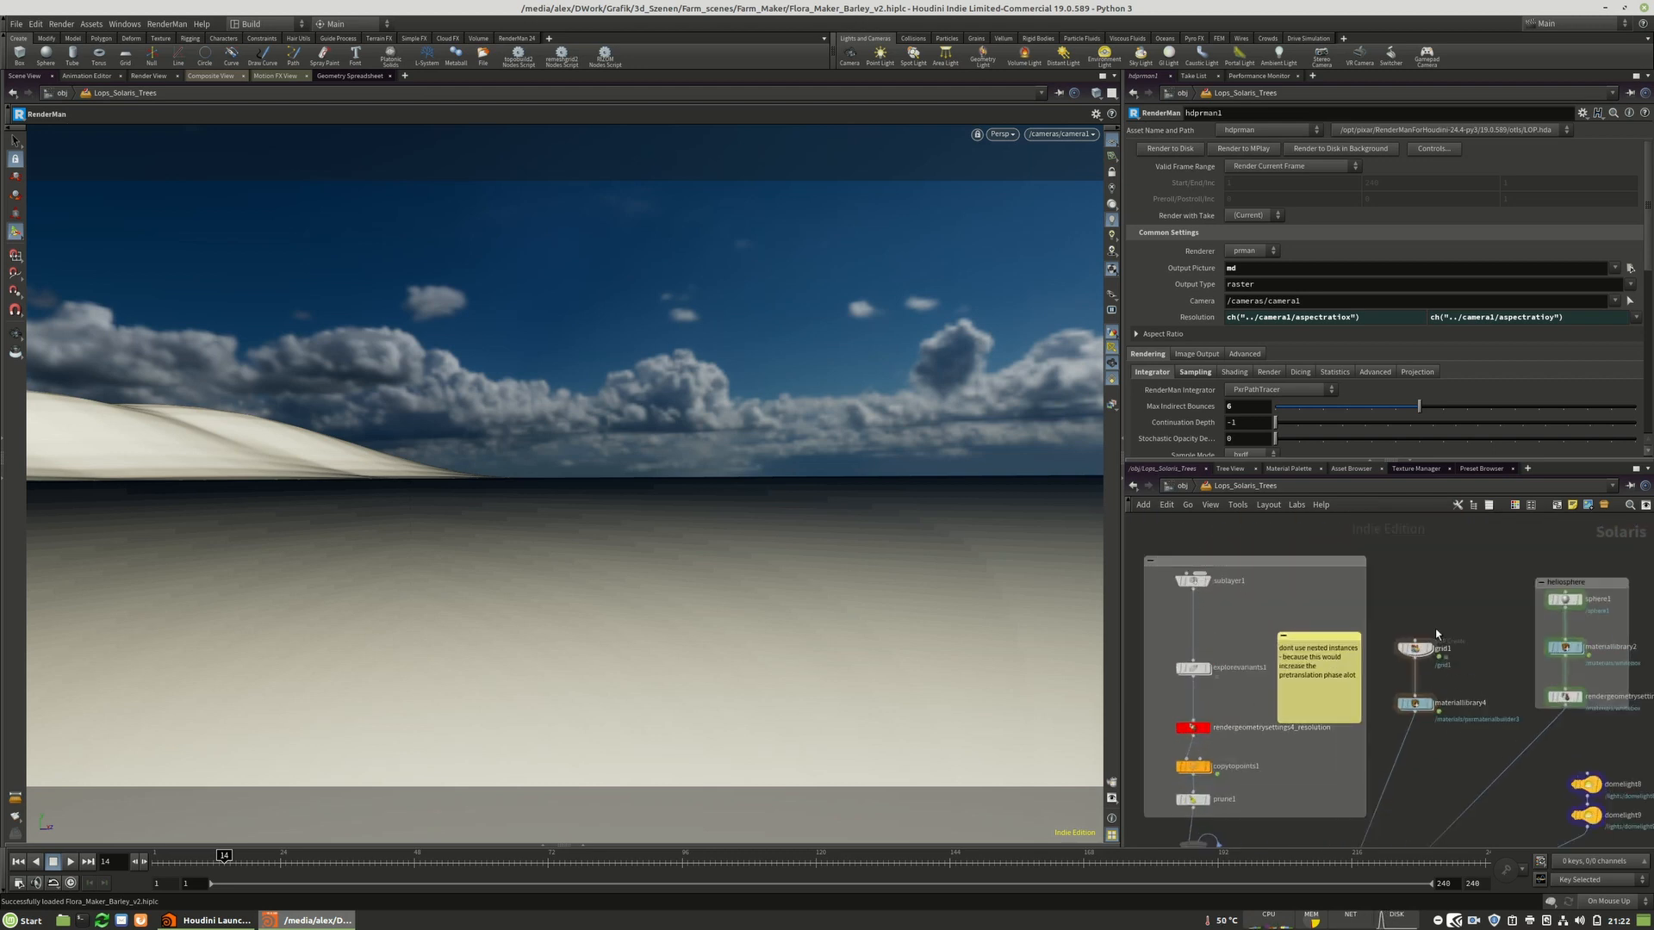
{"action": "scroll", "coordinate": [1324, 648], "scroll_direction": "down", "scroll_amount": 4}
{"action": "scroll", "coordinate": [1321, 649], "scroll_direction": "up", "scroll_amount": 4}
{"action": "middle_click_drag", "start_coordinate": [1340, 723], "coordinate": [1294, 788]}
{"action": "left_click_drag", "start_coordinate": [1332, 595], "coordinate": [1317, 570]}
{"action": "middle_click_drag", "start_coordinate": [1304, 594], "coordinate": [1299, 648]}
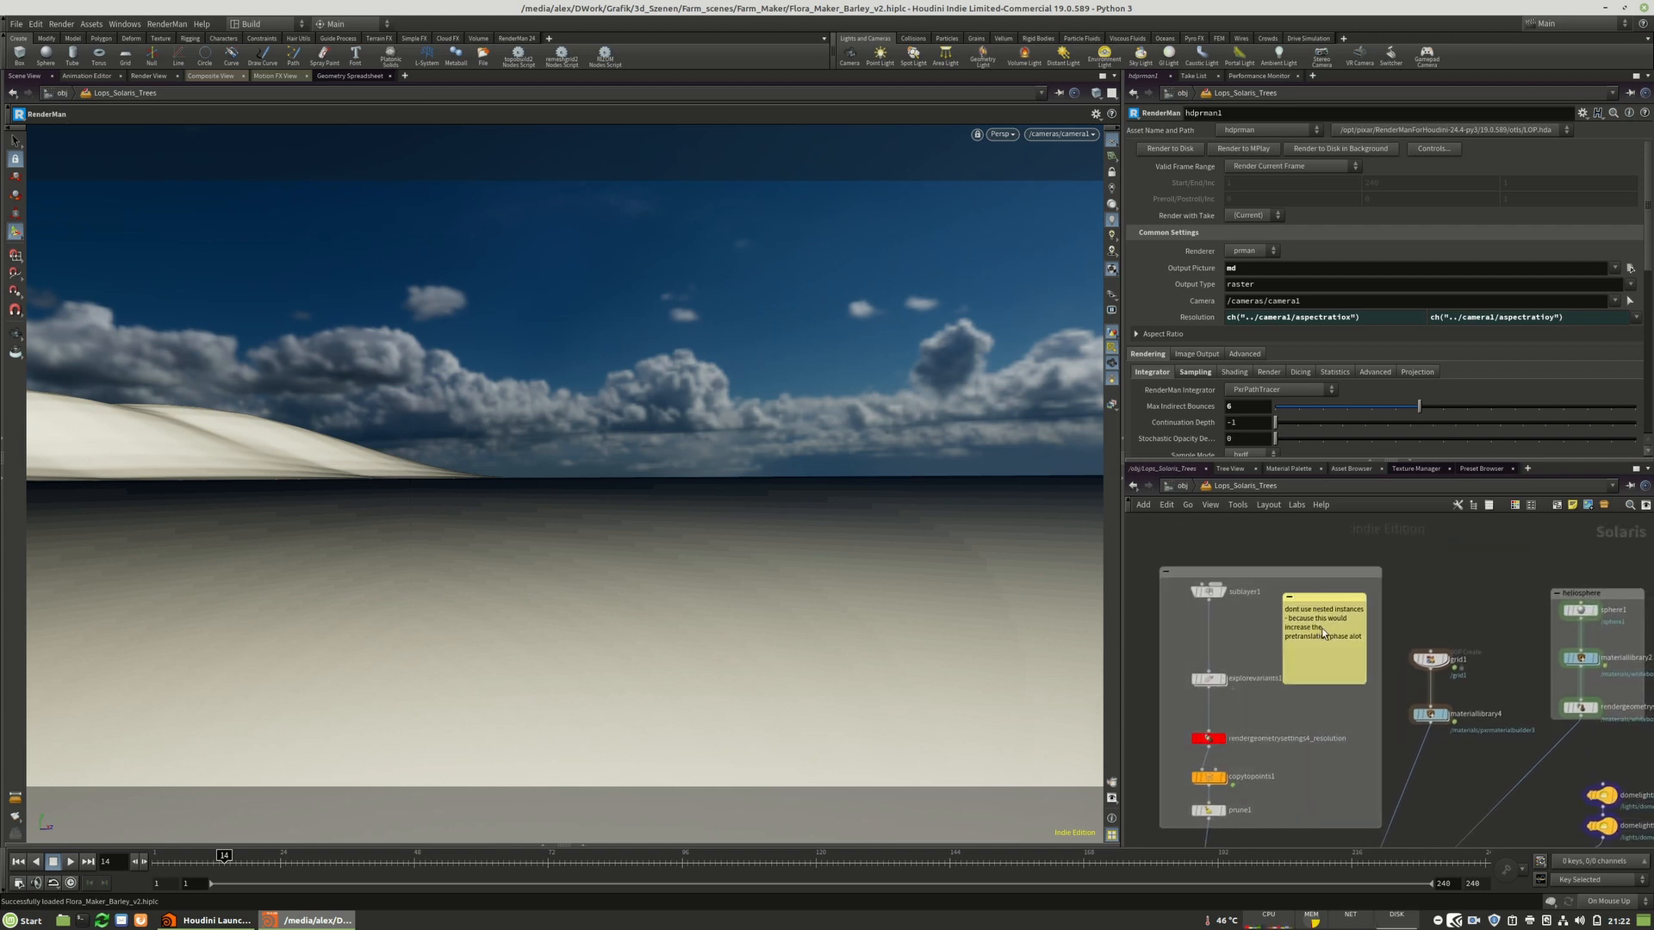
Widen the sticky note about nested instances and reposition it.
{"action": "left_click_drag", "start_coordinate": [1280, 635], "coordinate": [1255, 634]}
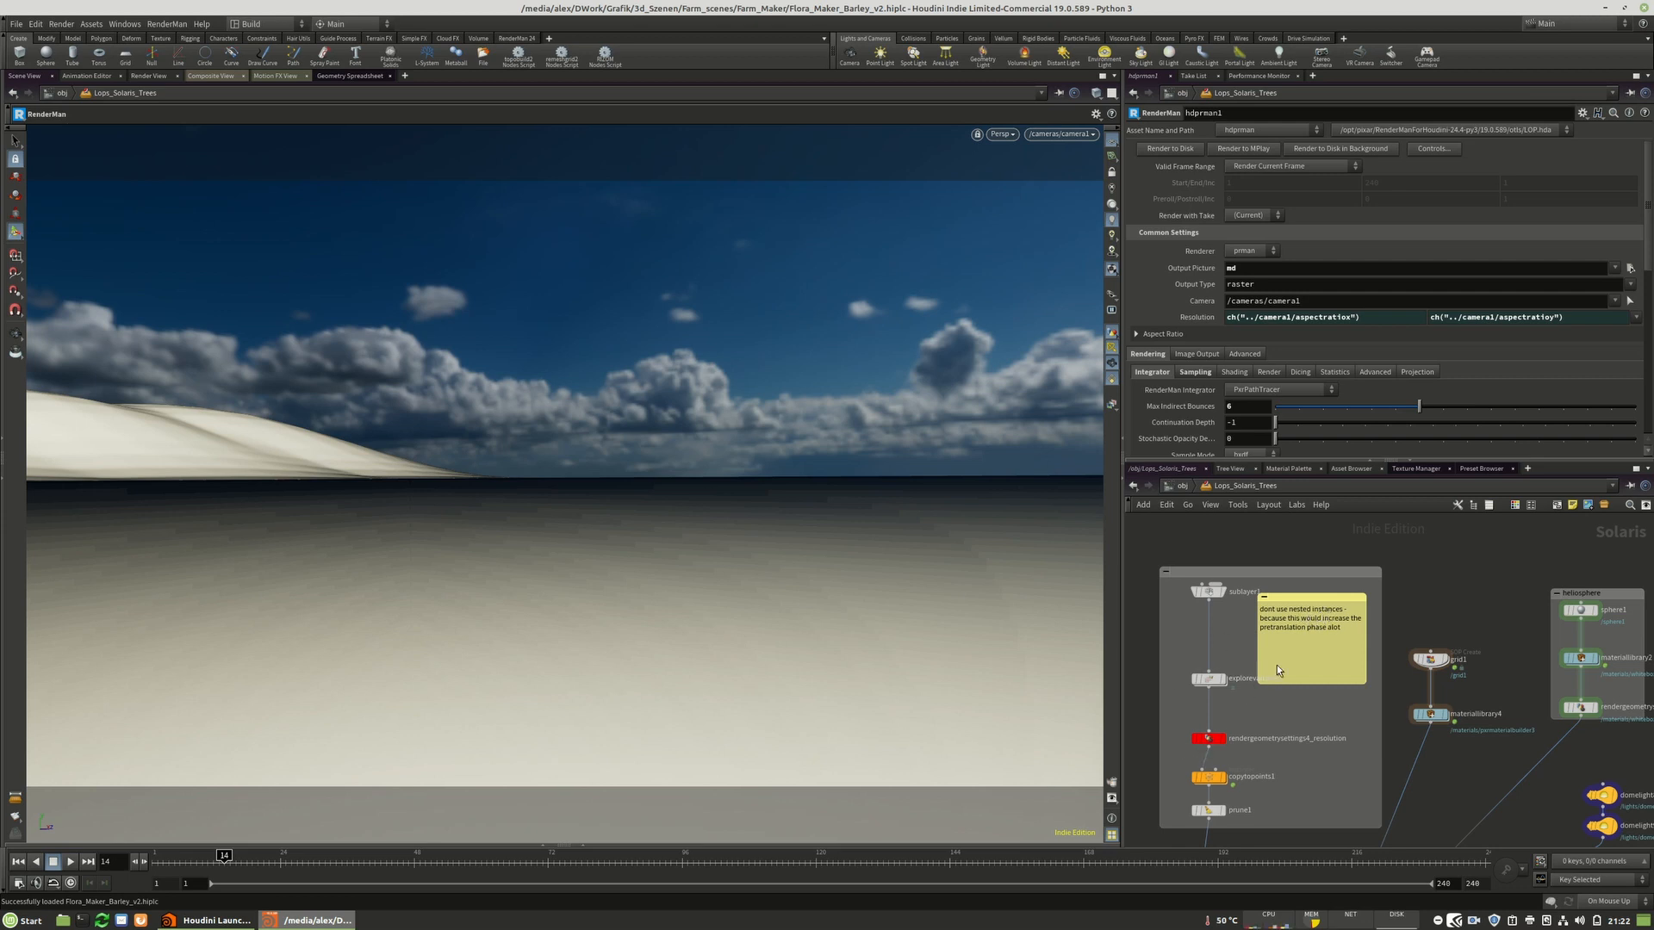
{"action": "left_click_drag", "start_coordinate": [1274, 682], "coordinate": [1281, 665]}
{"action": "left_click_drag", "start_coordinate": [1307, 599], "coordinate": [1323, 598]}
Select the explorevariants1 node and browse the network down to the merge and usd_rop1 nodes.
{"action": "left_click", "coordinate": [1209, 679]}
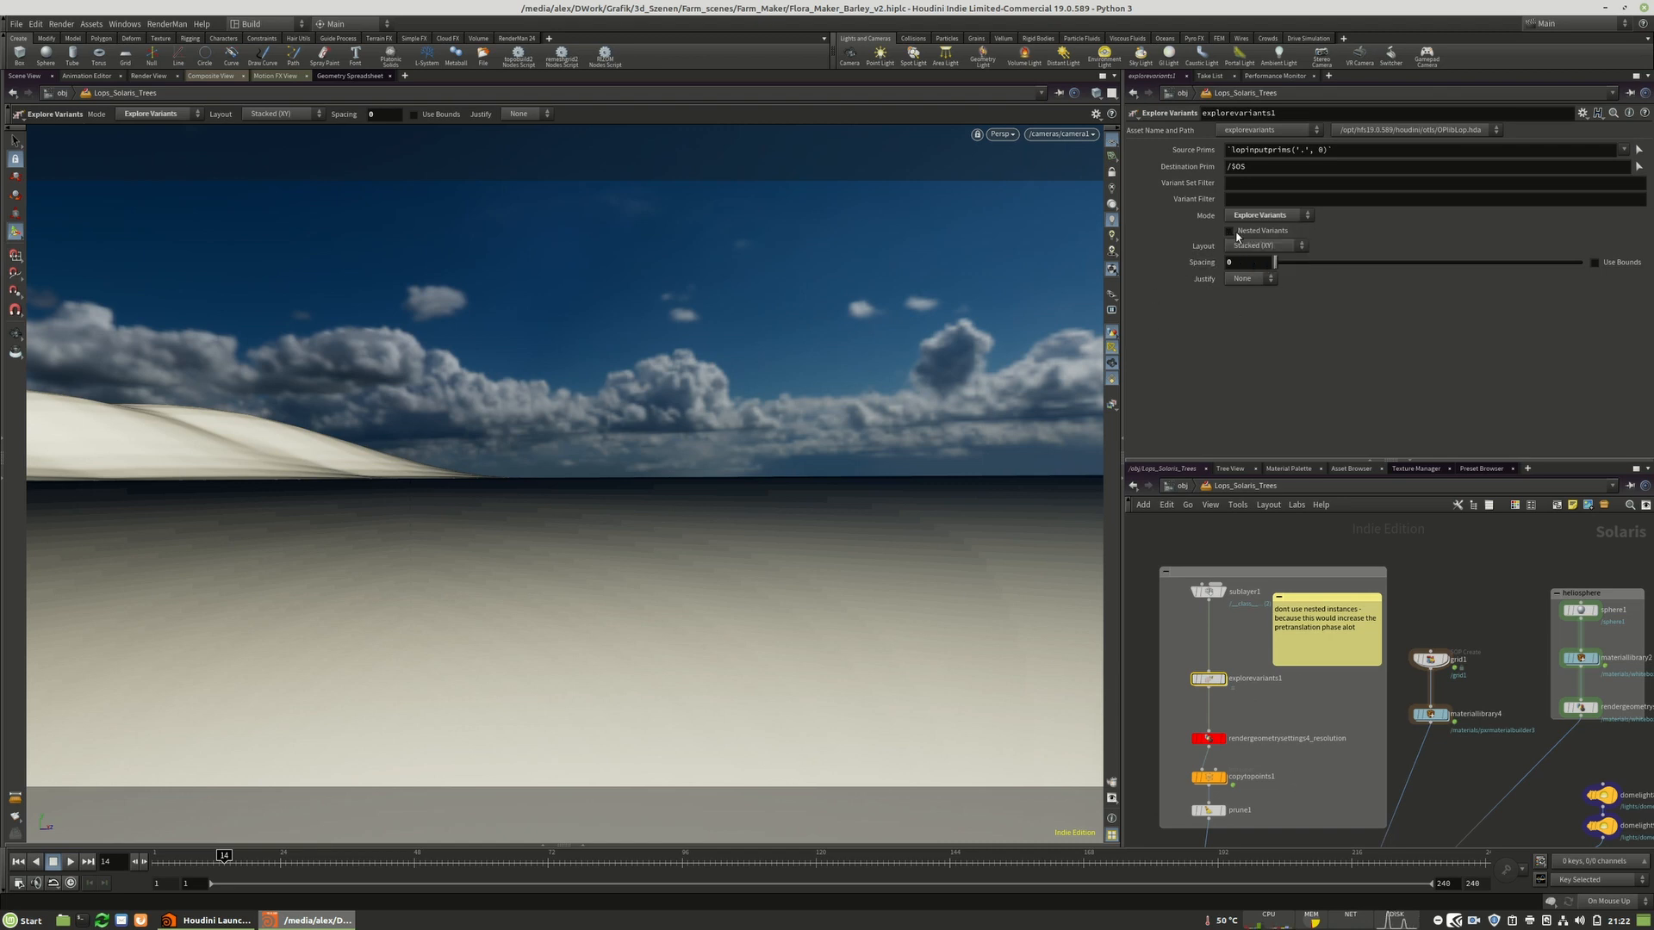
{"action": "scroll", "coordinate": [1210, 583], "scroll_direction": "down", "scroll_amount": 5}
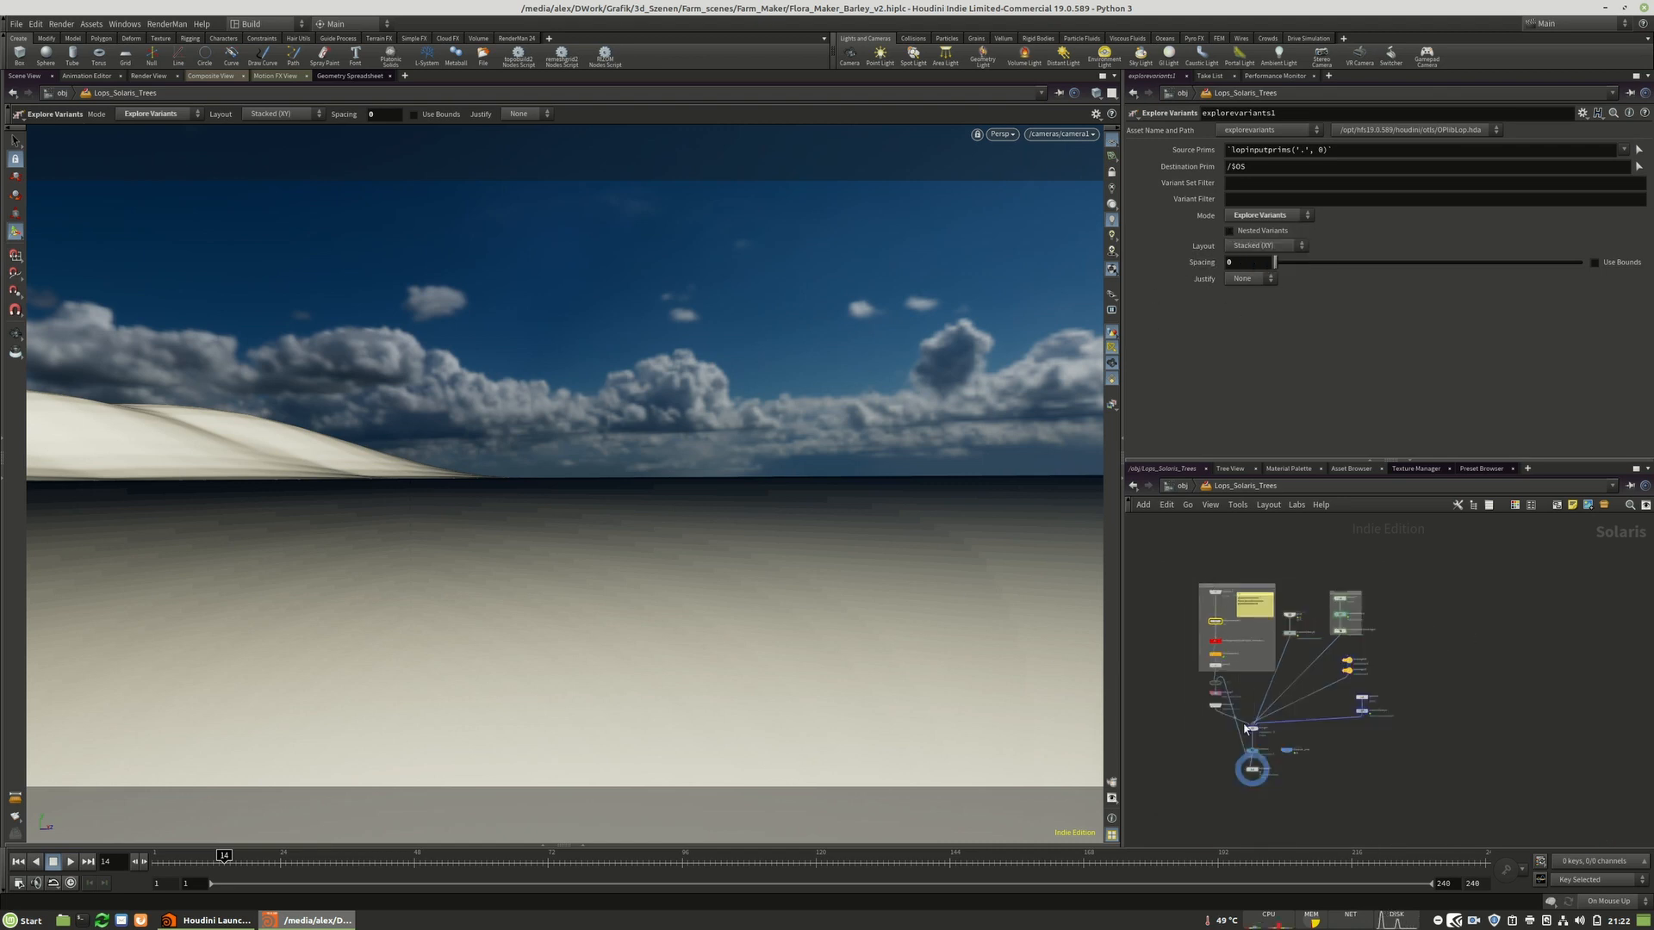
{"action": "scroll", "coordinate": [1197, 669], "scroll_direction": "up", "scroll_amount": 3}
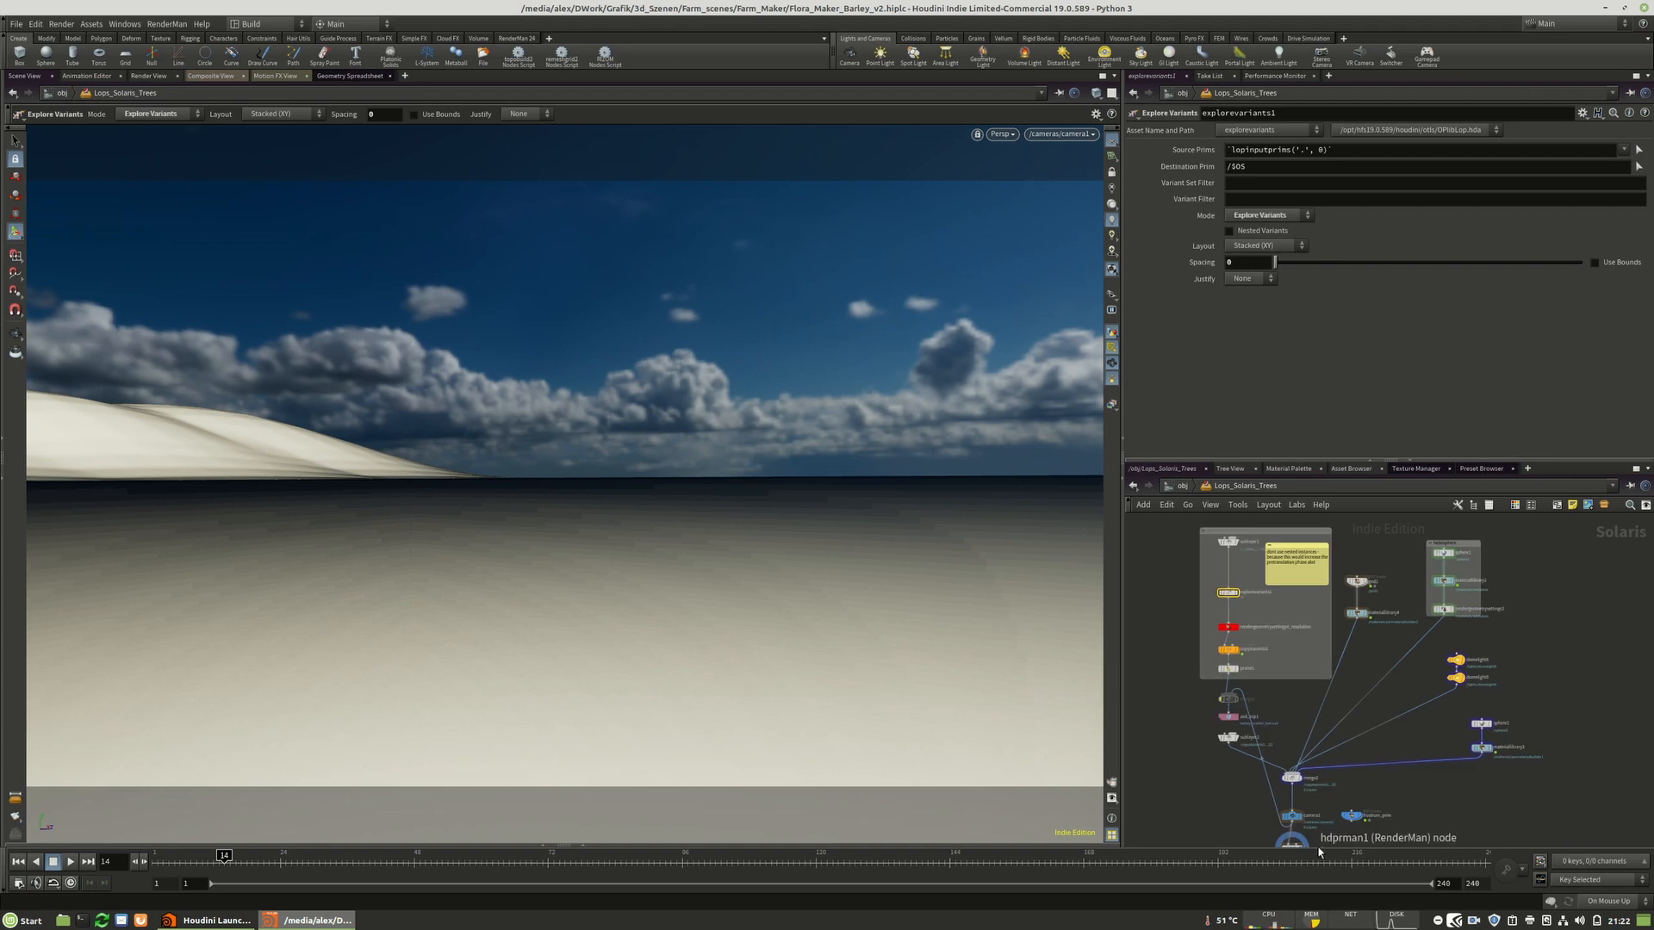
{"action": "scroll", "coordinate": [1245, 801], "scroll_direction": "up", "scroll_amount": 5}
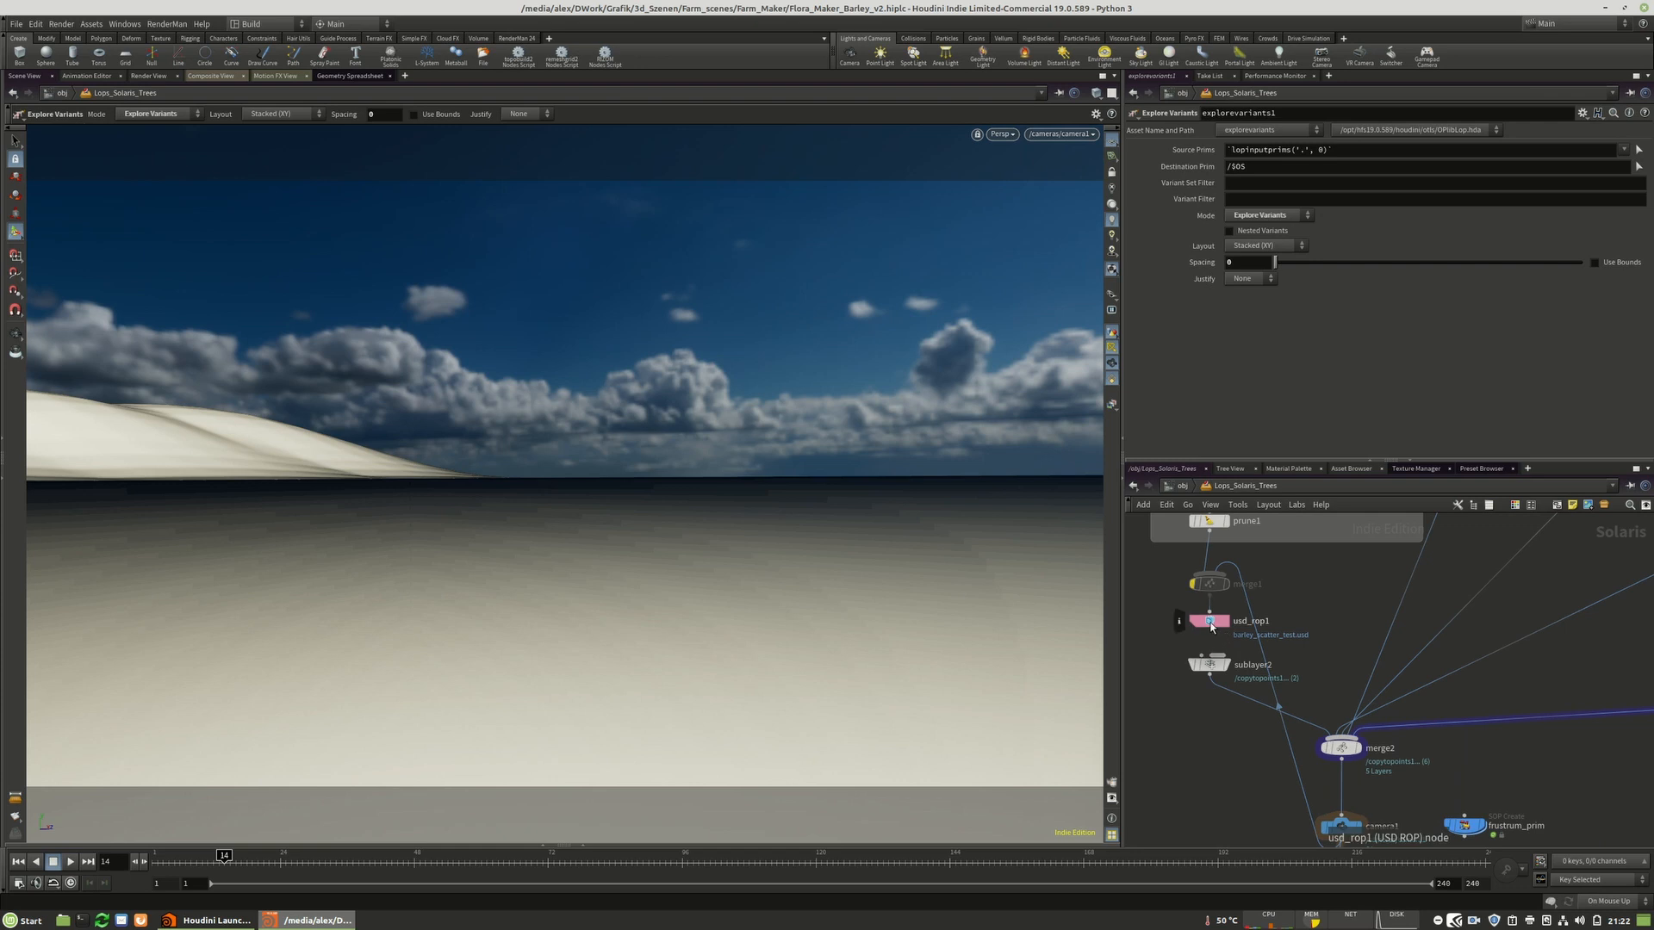
{"action": "scroll", "coordinate": [1218, 798], "scroll_direction": "down", "scroll_amount": 3}
{"action": "scroll", "coordinate": [1218, 798], "scroll_direction": "down", "scroll_amount": 2}
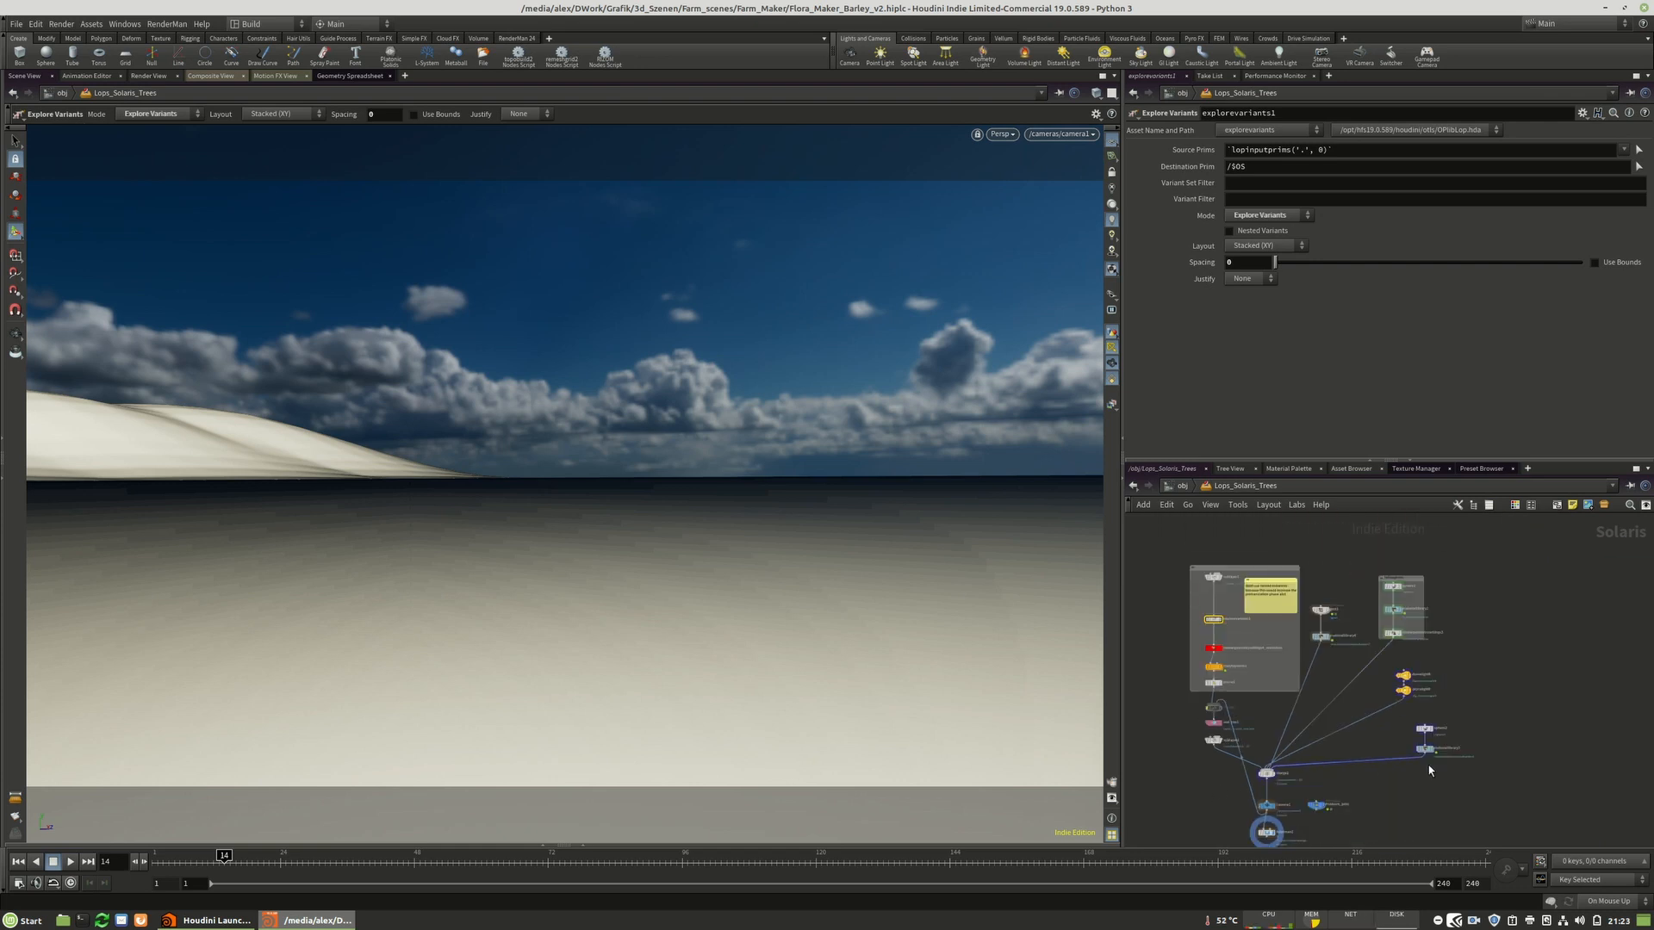
Browse the Lops_Solaris_Trees network to the boxed Young_Barley nodes.
{"action": "scroll", "coordinate": [1512, 763], "scroll_direction": "down", "scroll_amount": 5}
{"action": "middle_click_drag", "start_coordinate": [1558, 663], "coordinate": [1516, 715]}
{"action": "scroll", "coordinate": [1528, 737], "scroll_direction": "down", "scroll_amount": 1}
{"action": "left_click_drag", "start_coordinate": [1462, 670], "coordinate": [1263, 821]}
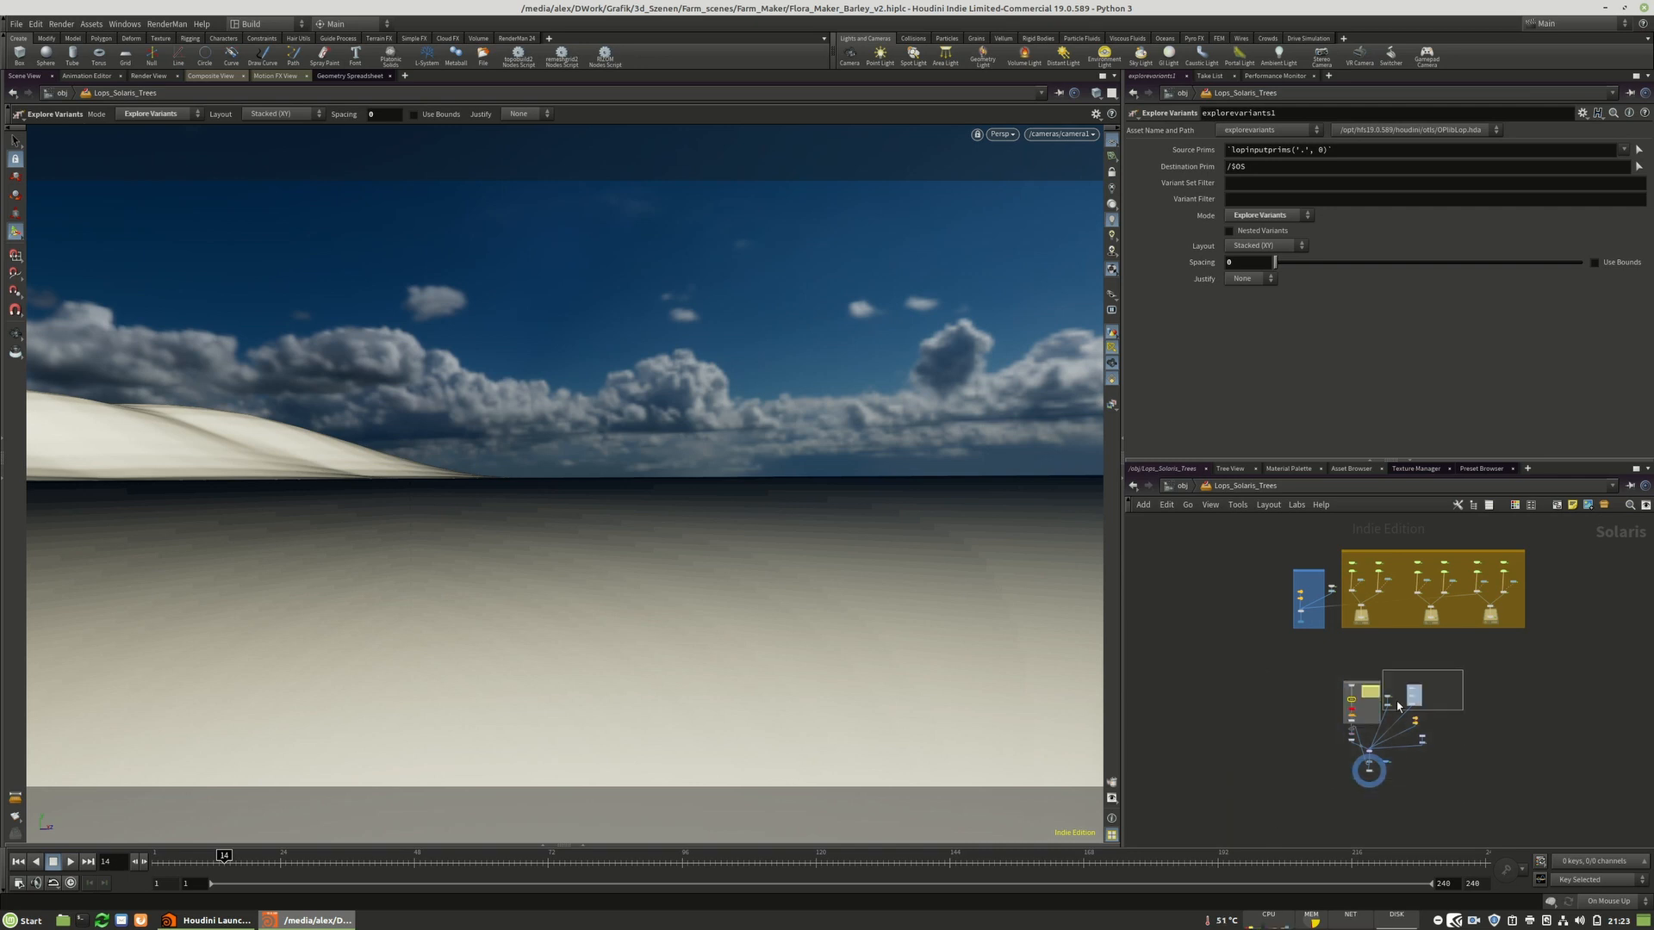
{"action": "middle_click_drag", "start_coordinate": [1371, 613], "coordinate": [1293, 773]}
{"action": "scroll", "coordinate": [1240, 676], "scroll_direction": "up", "scroll_amount": 4}
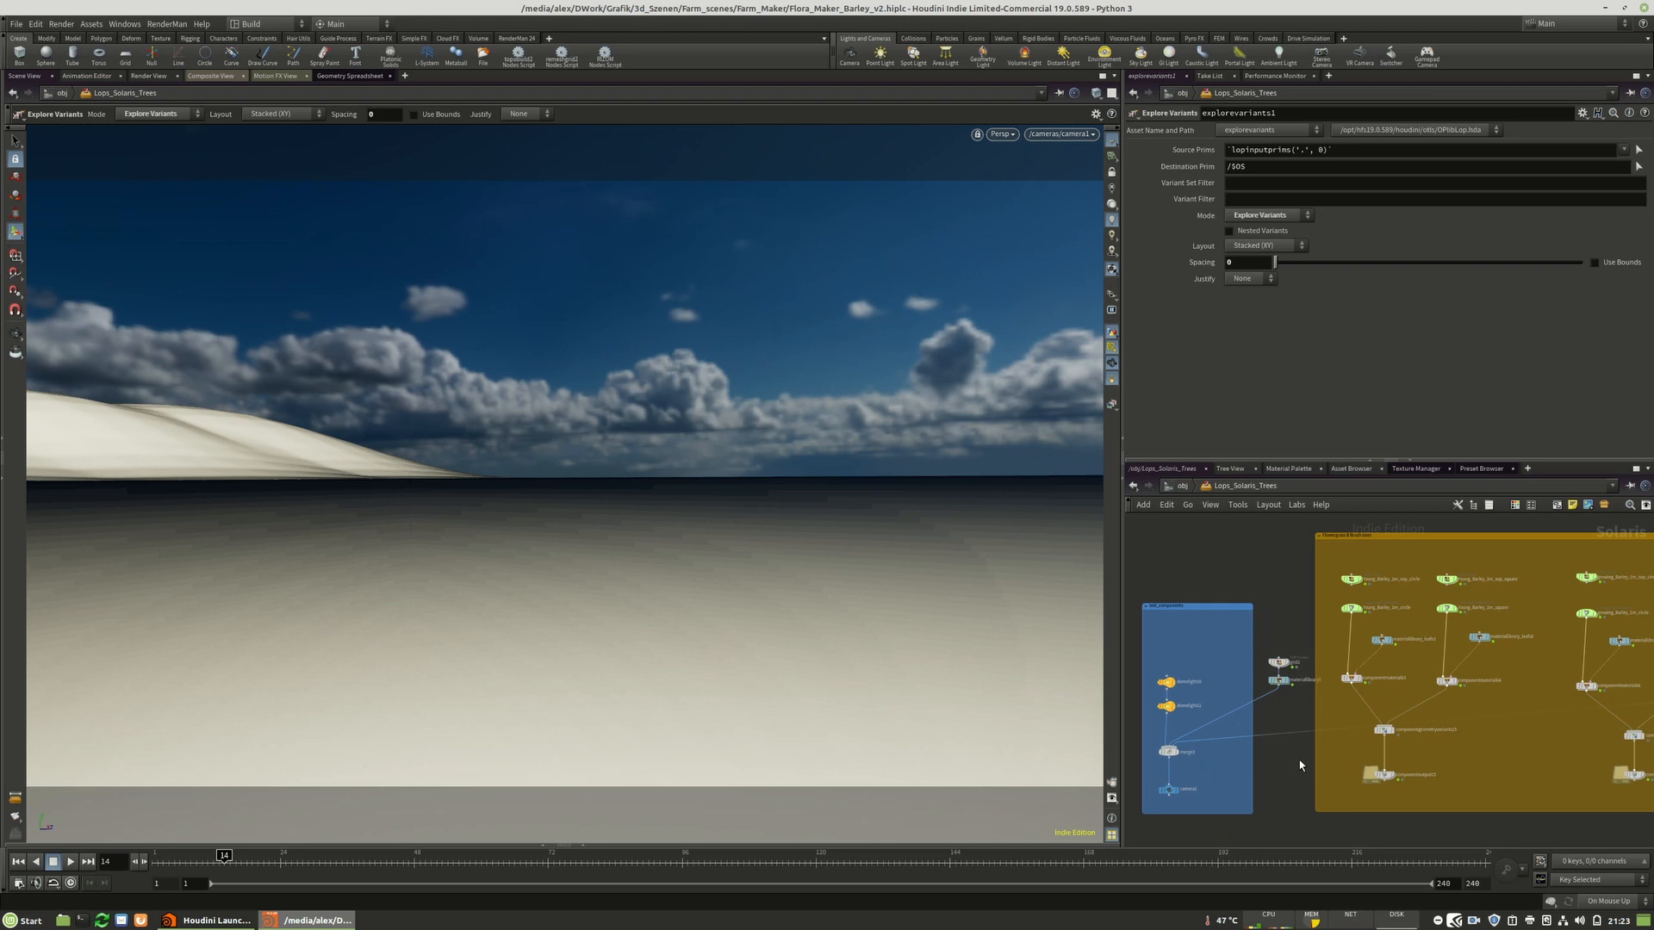
{"action": "scroll", "coordinate": [1384, 586], "scroll_direction": "up", "scroll_amount": 2}
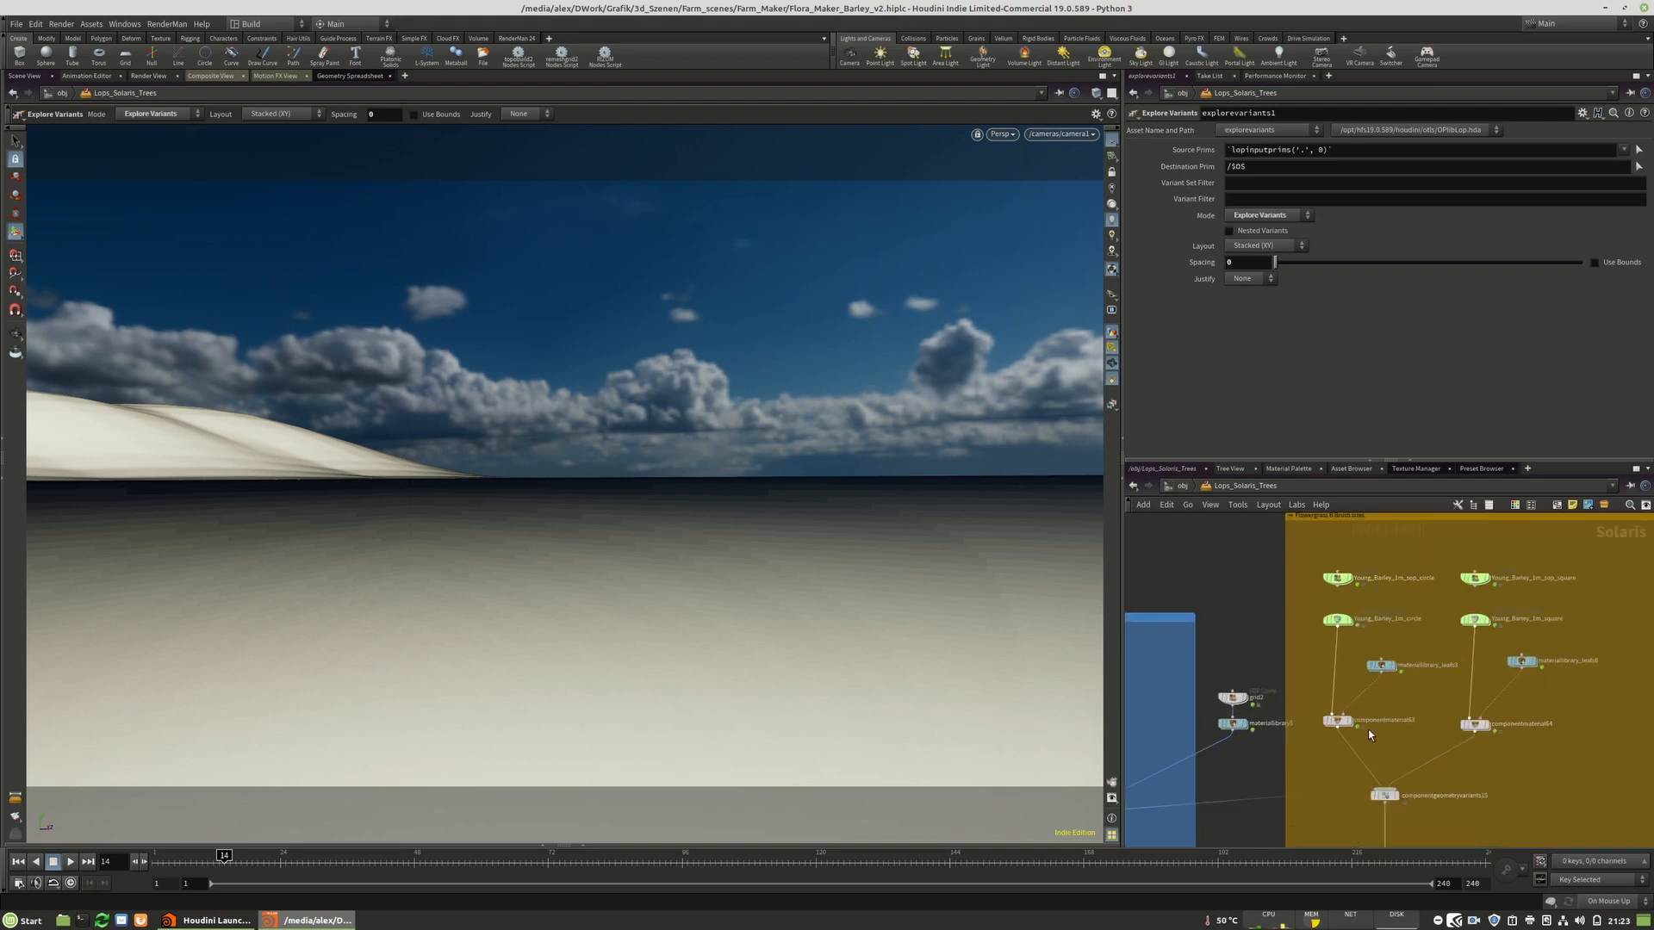
{"action": "middle_click_drag", "start_coordinate": [1499, 799], "coordinate": [1483, 735]}
{"action": "scroll", "coordinate": [1490, 730], "scroll_direction": "down", "scroll_amount": 3}
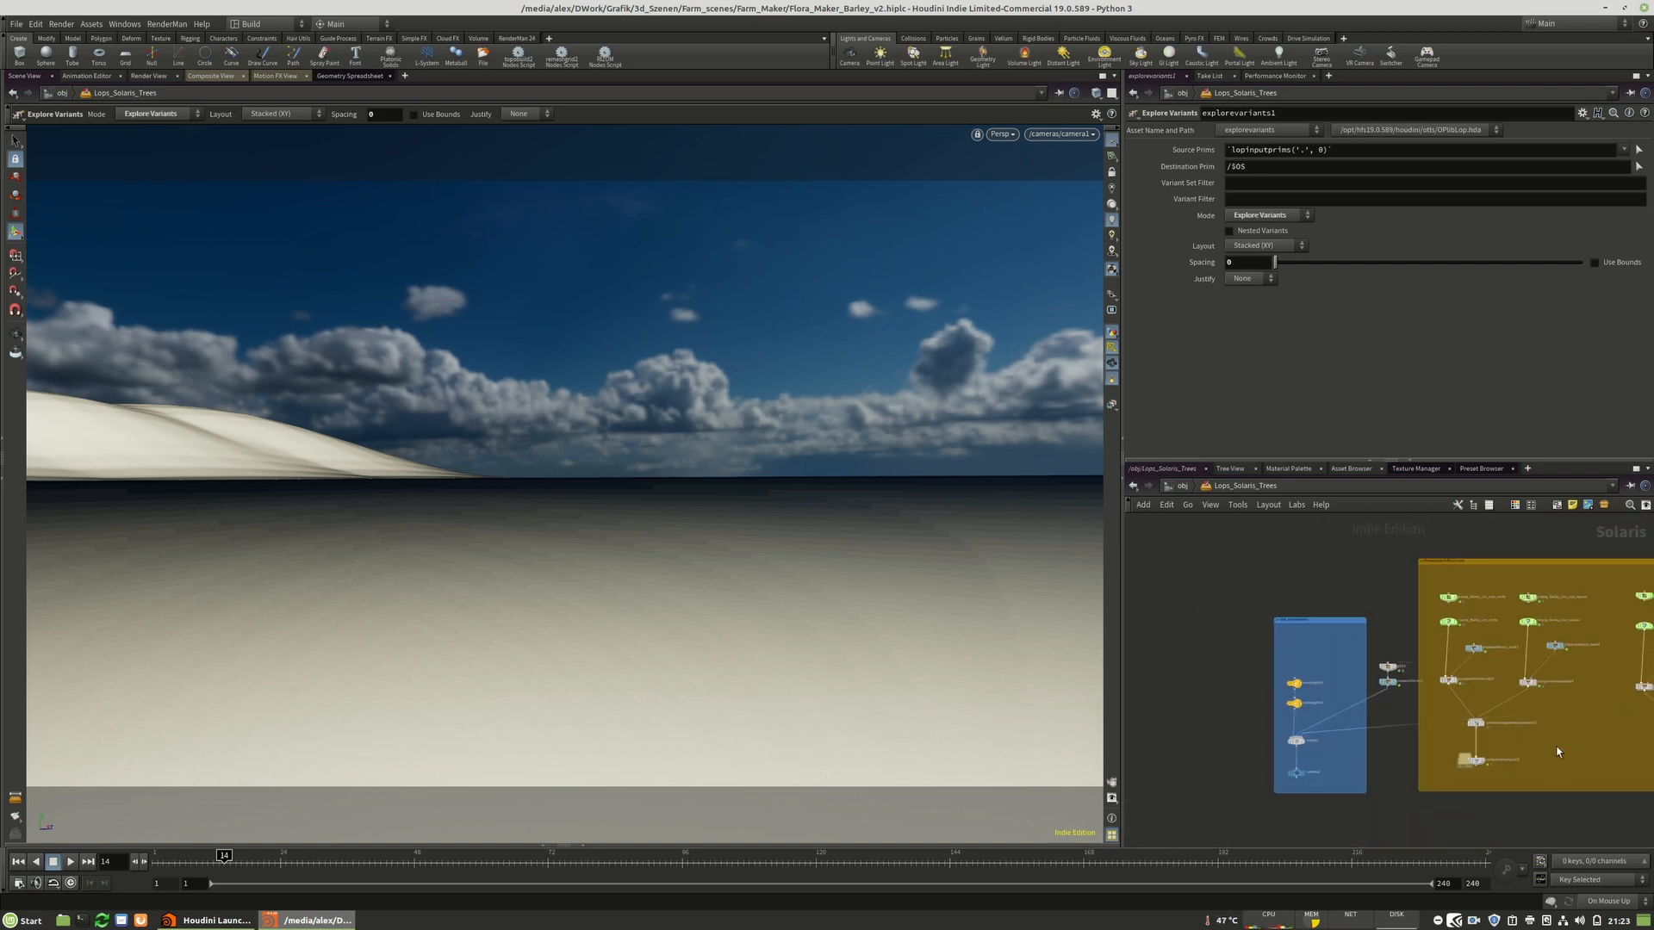
{"action": "scroll", "coordinate": [1499, 723], "scroll_direction": "down", "scroll_amount": 1}
{"action": "scroll", "coordinate": [1341, 717], "scroll_direction": "up", "scroll_amount": 3}
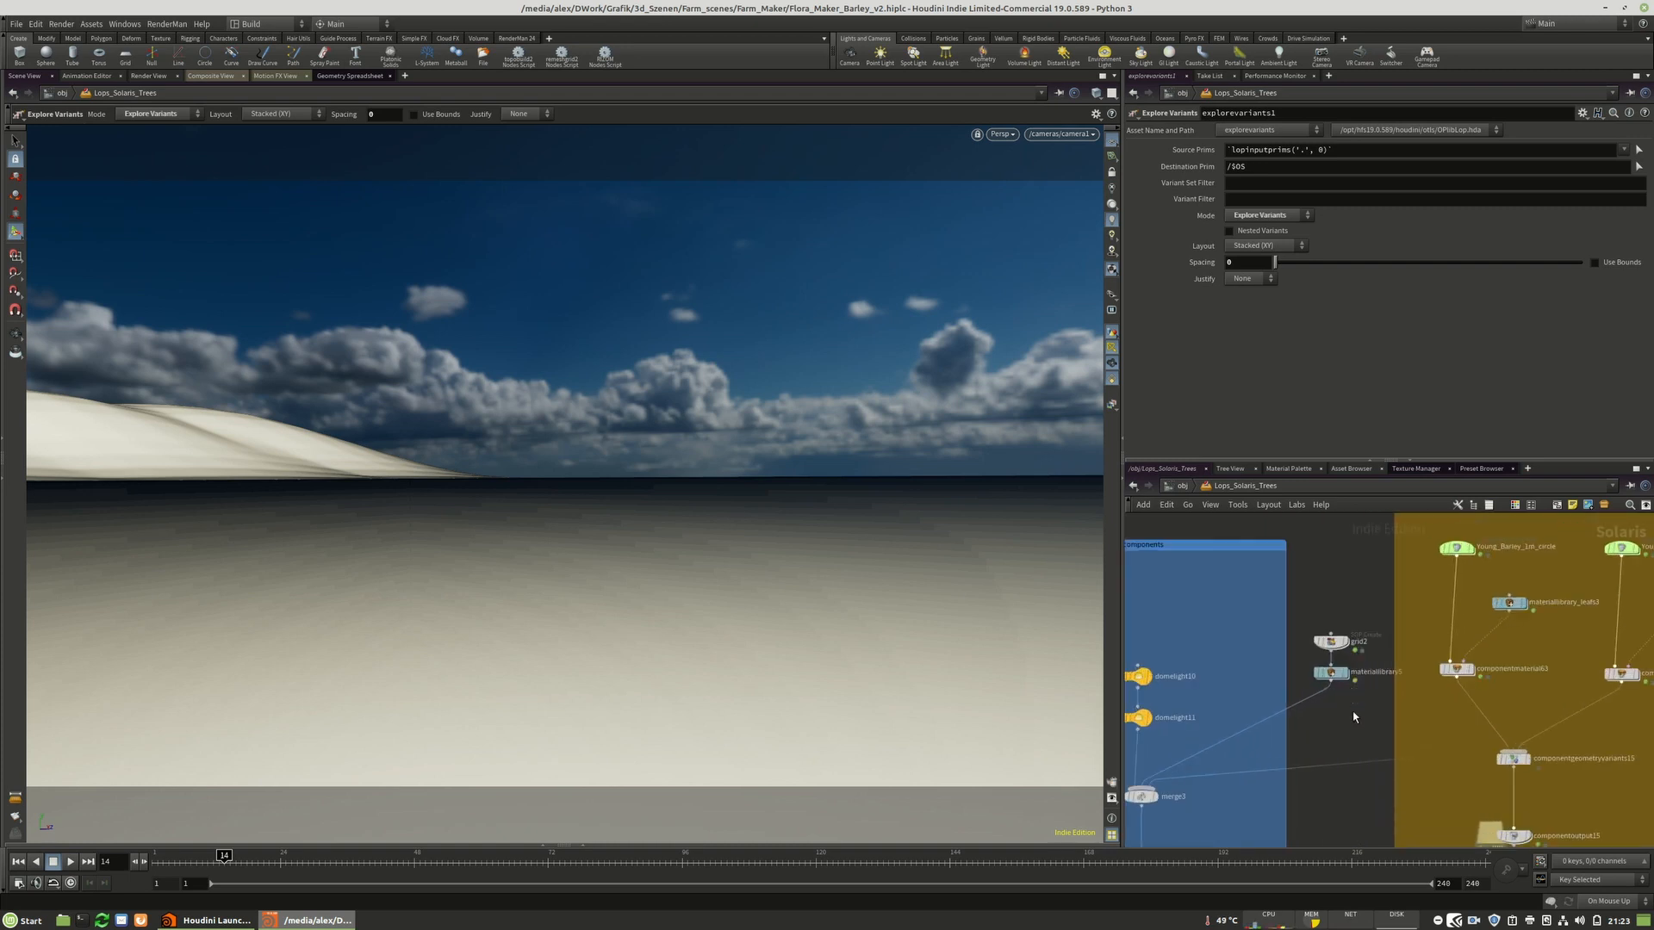
{"action": "middle_click_drag", "start_coordinate": [1492, 688], "coordinate": [1328, 740]}
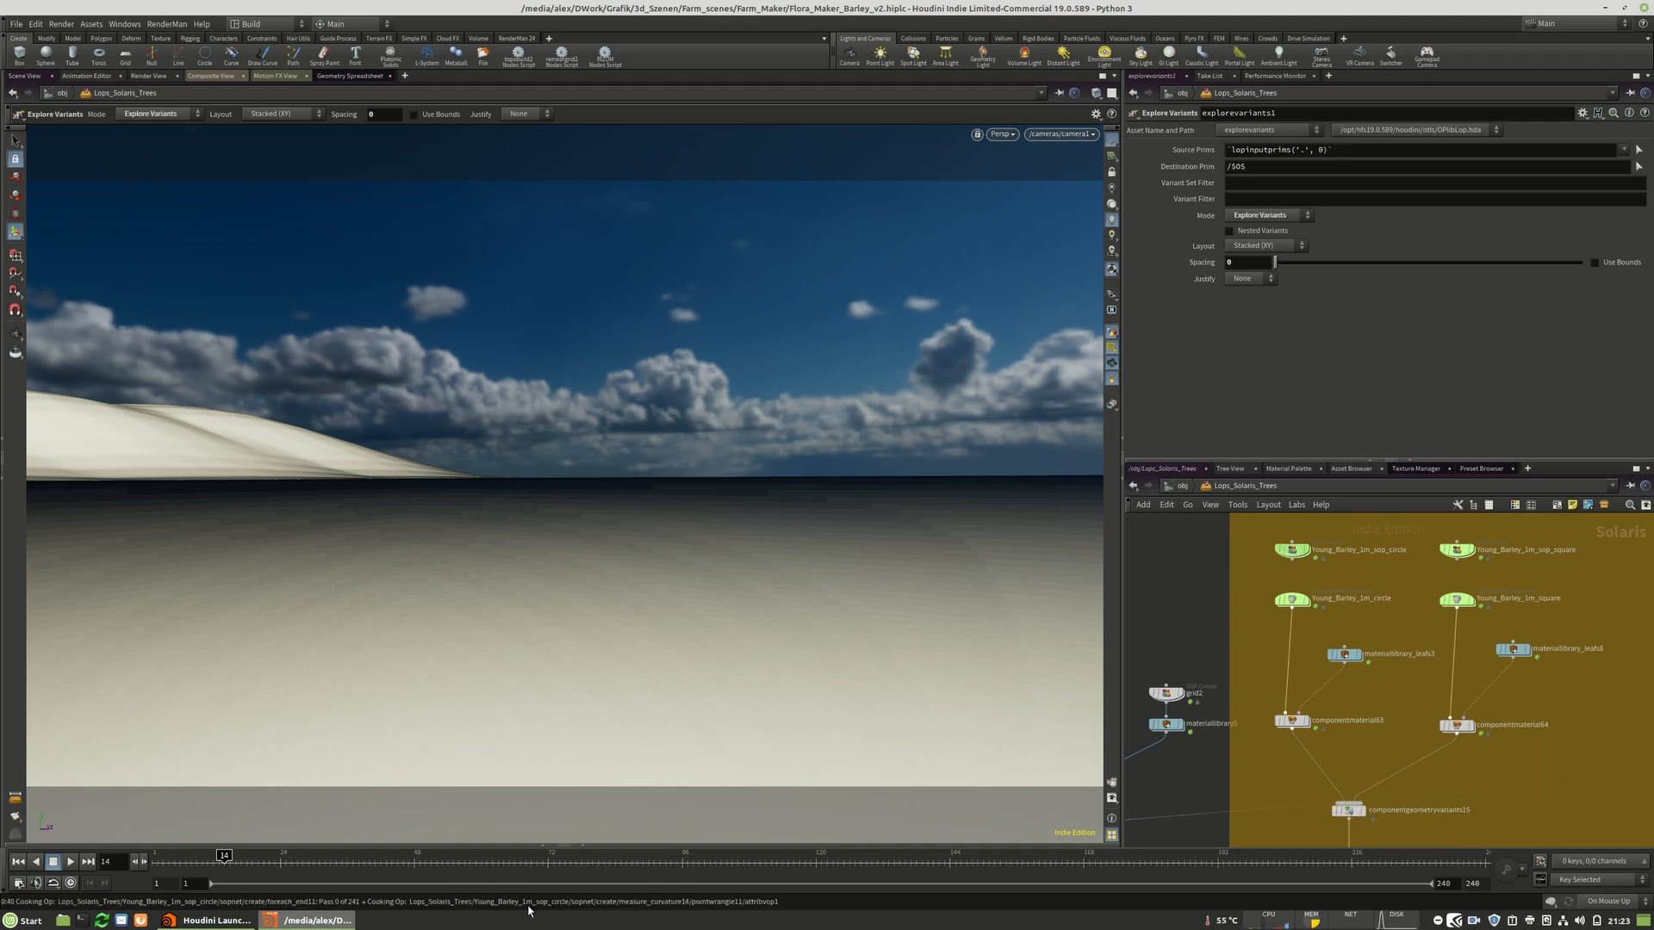
Dive into the Young_Barley_1m_sop_circle node to inspect its SOP network and barley geometry, then return.
{"action": "left_click", "coordinate": [1548, 898]}
{"action": "middle_click_drag", "start_coordinate": [1364, 702], "coordinate": [1645, 773]}
{"action": "double_click", "coordinate": [1350, 606]}
{"action": "scroll", "coordinate": [1350, 658], "scroll_direction": "up", "scroll_amount": 6}
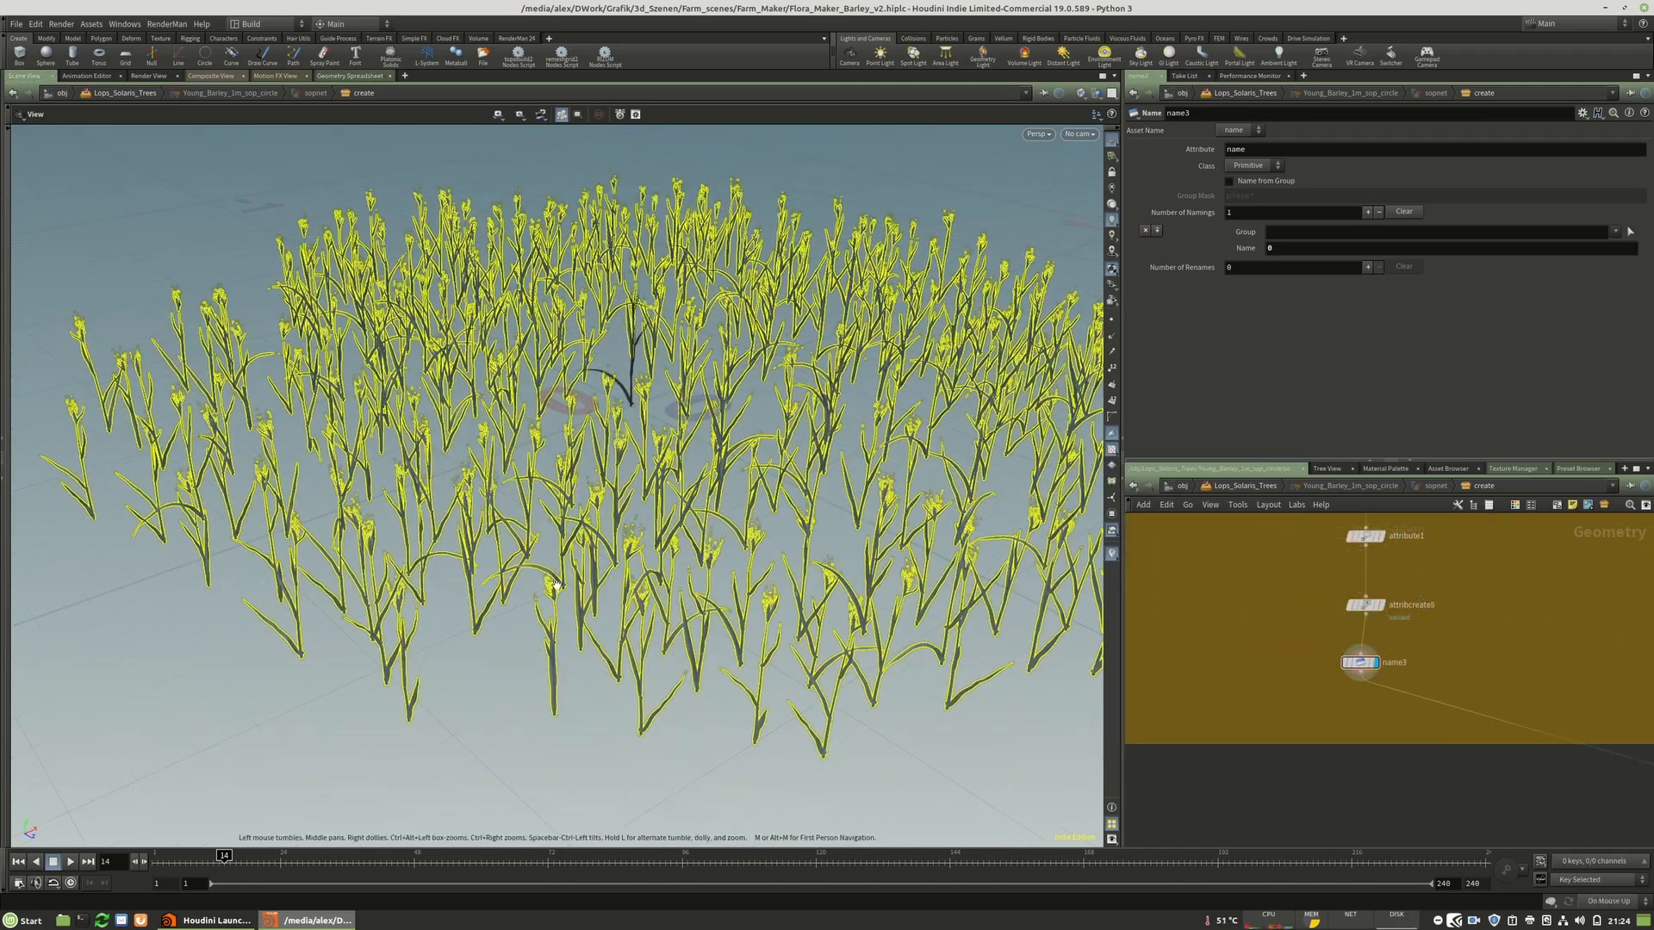
{"action": "left_click_drag", "start_coordinate": [557, 586], "coordinate": [546, 648]}
{"action": "right_click_drag", "start_coordinate": [546, 648], "coordinate": [483, 575]}
{"action": "middle_click_drag", "start_coordinate": [635, 421], "coordinate": [568, 442]}
{"action": "left_click_drag", "start_coordinate": [569, 443], "coordinate": [621, 456]}
{"action": "scroll", "coordinate": [1207, 754], "scroll_direction": "down", "scroll_amount": 2}
{"action": "scroll", "coordinate": [1171, 715], "scroll_direction": "down", "scroll_amount": 5}
{"action": "scroll", "coordinate": [1307, 743], "scroll_direction": "down", "scroll_amount": 3}
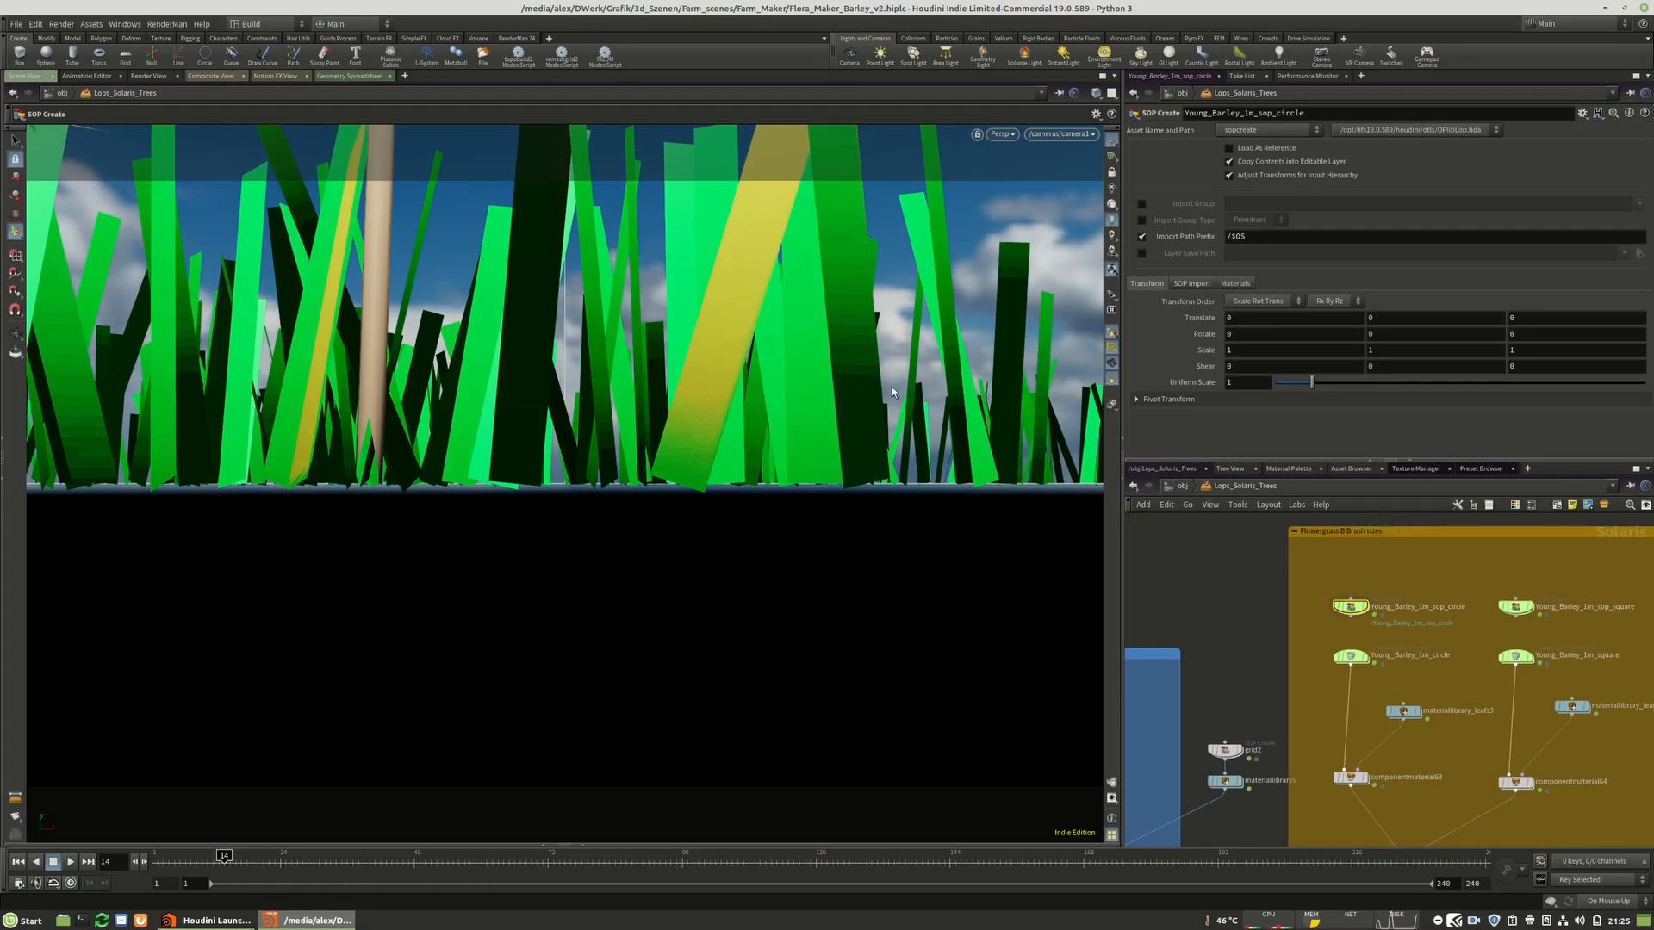
{"action": "key", "text": "Escape"}
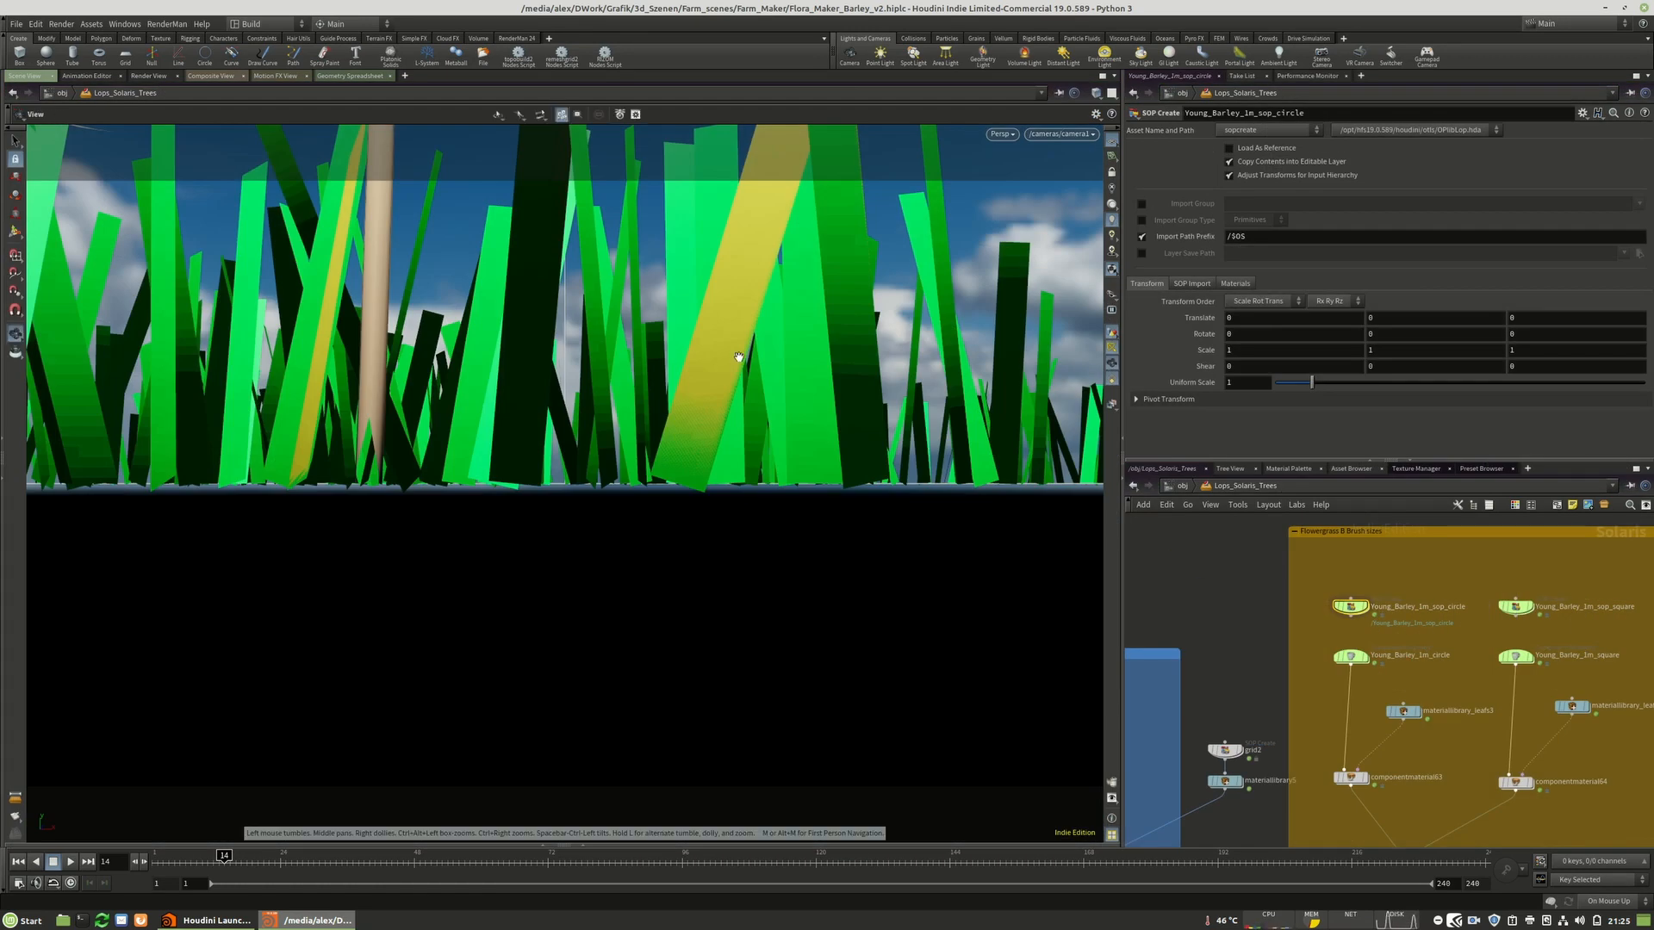
Select the componentoutput15 node to display its barley asset in the viewport.
{"action": "scroll", "coordinate": [735, 354], "scroll_direction": "down", "scroll_amount": 5}
{"action": "right_click", "coordinate": [734, 354]}
{"action": "left_click", "coordinate": [1273, 589]}
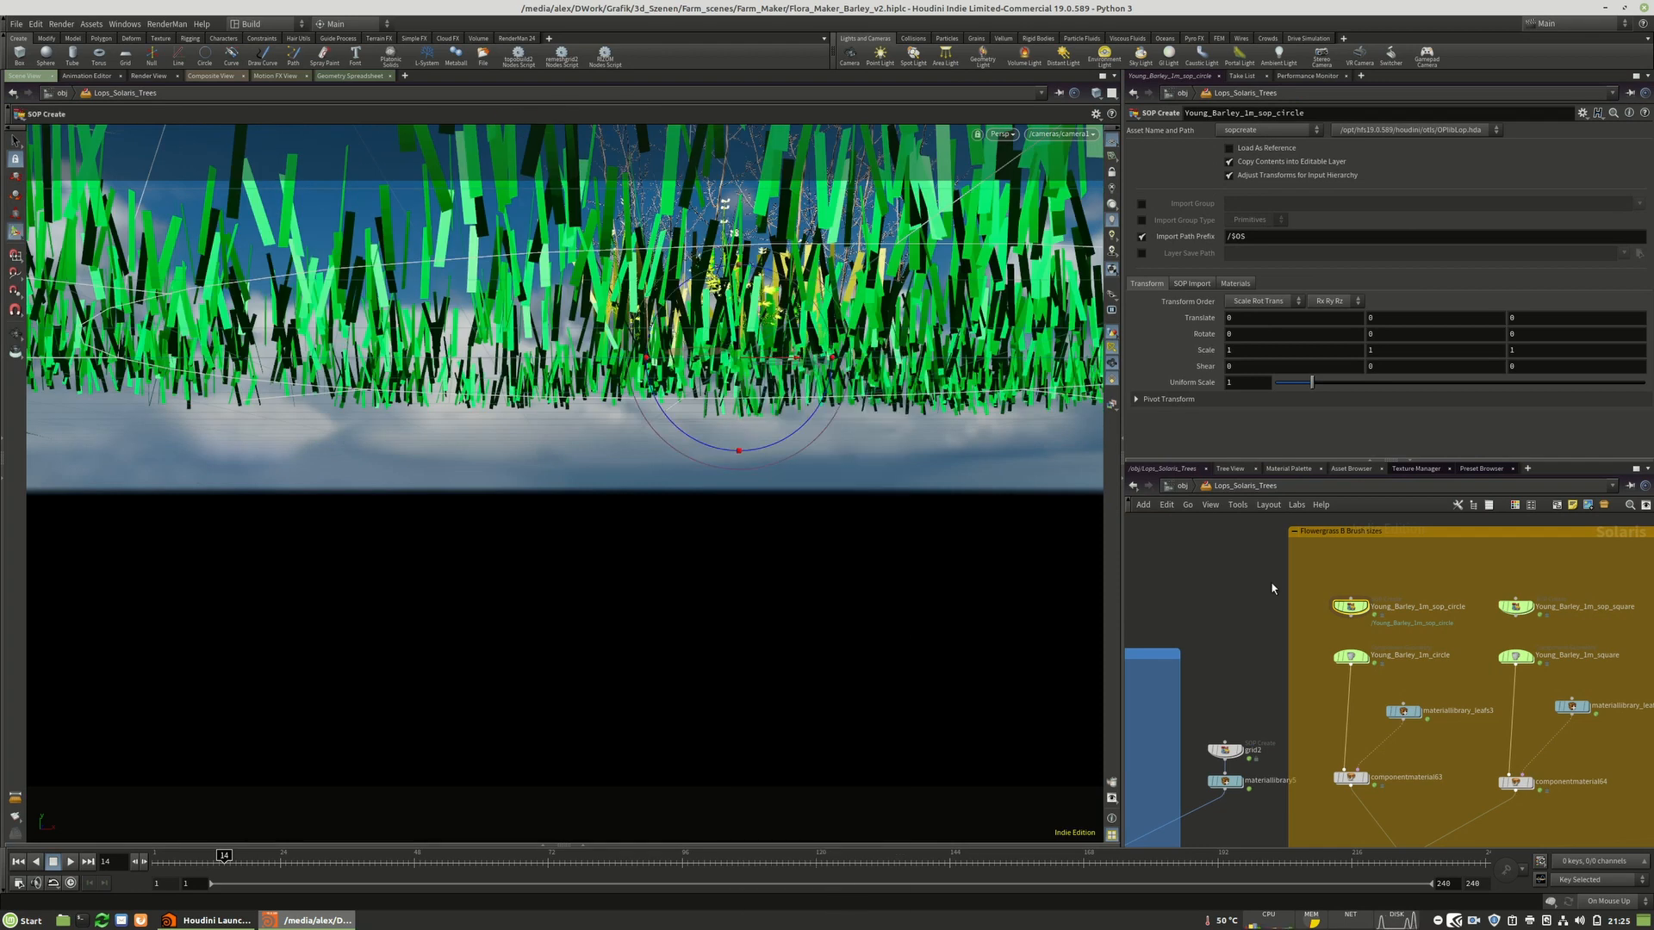
{"action": "key", "text": "Escape"}
{"action": "scroll", "coordinate": [654, 316], "scroll_direction": "up", "scroll_amount": 5}
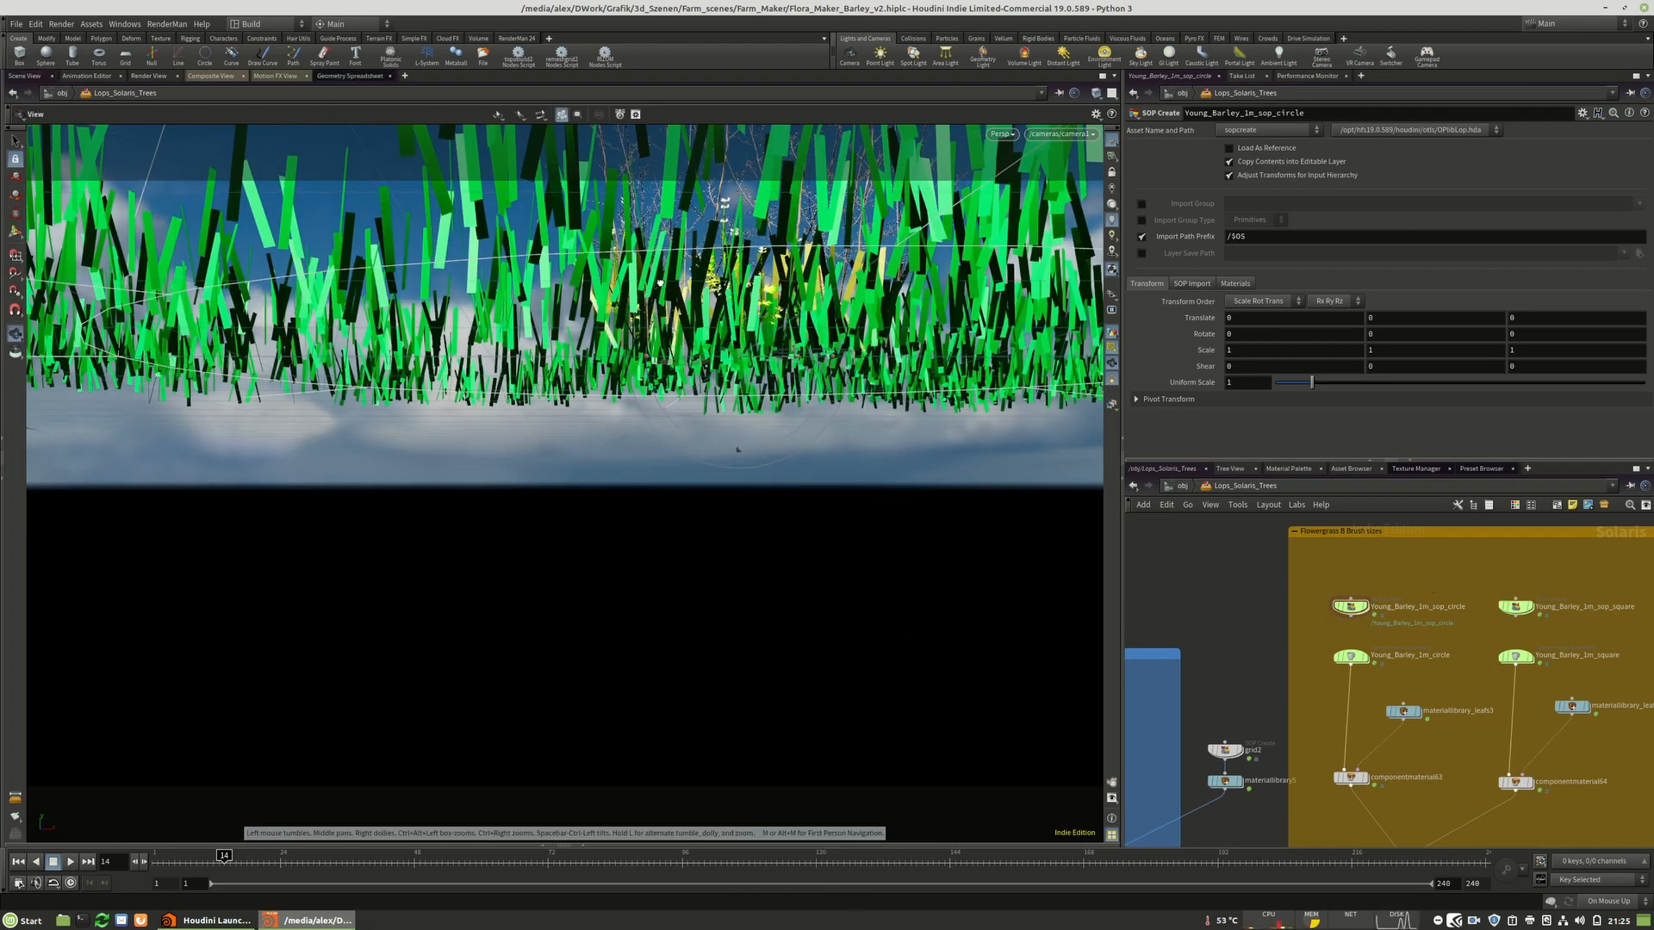
{"action": "left_click_drag", "start_coordinate": [649, 316], "coordinate": [631, 412]}
{"action": "key", "text": "space+a"}
{"action": "scroll", "coordinate": [1335, 558], "scroll_direction": "down", "scroll_amount": 3}
{"action": "scroll", "coordinate": [1402, 729], "scroll_direction": "down", "scroll_amount": 3}
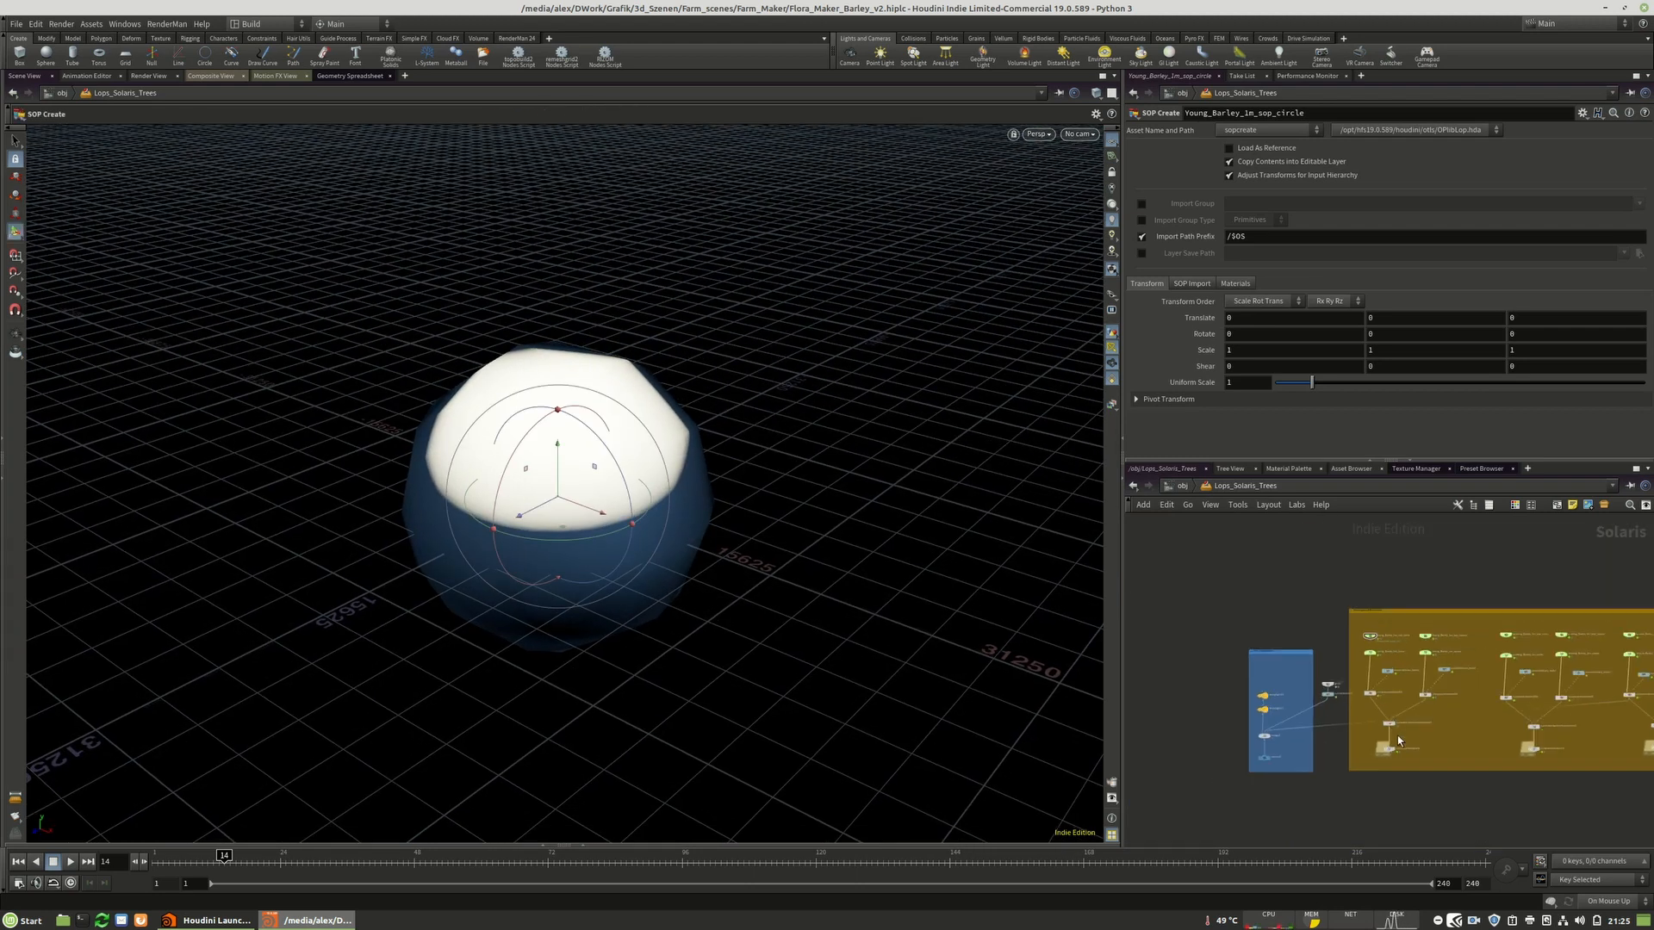
{"action": "scroll", "coordinate": [1399, 757], "scroll_direction": "up", "scroll_amount": 7}
{"action": "scroll", "coordinate": [1399, 756], "scroll_direction": "up", "scroll_amount": 2}
{"action": "left_click", "coordinate": [1373, 730]}
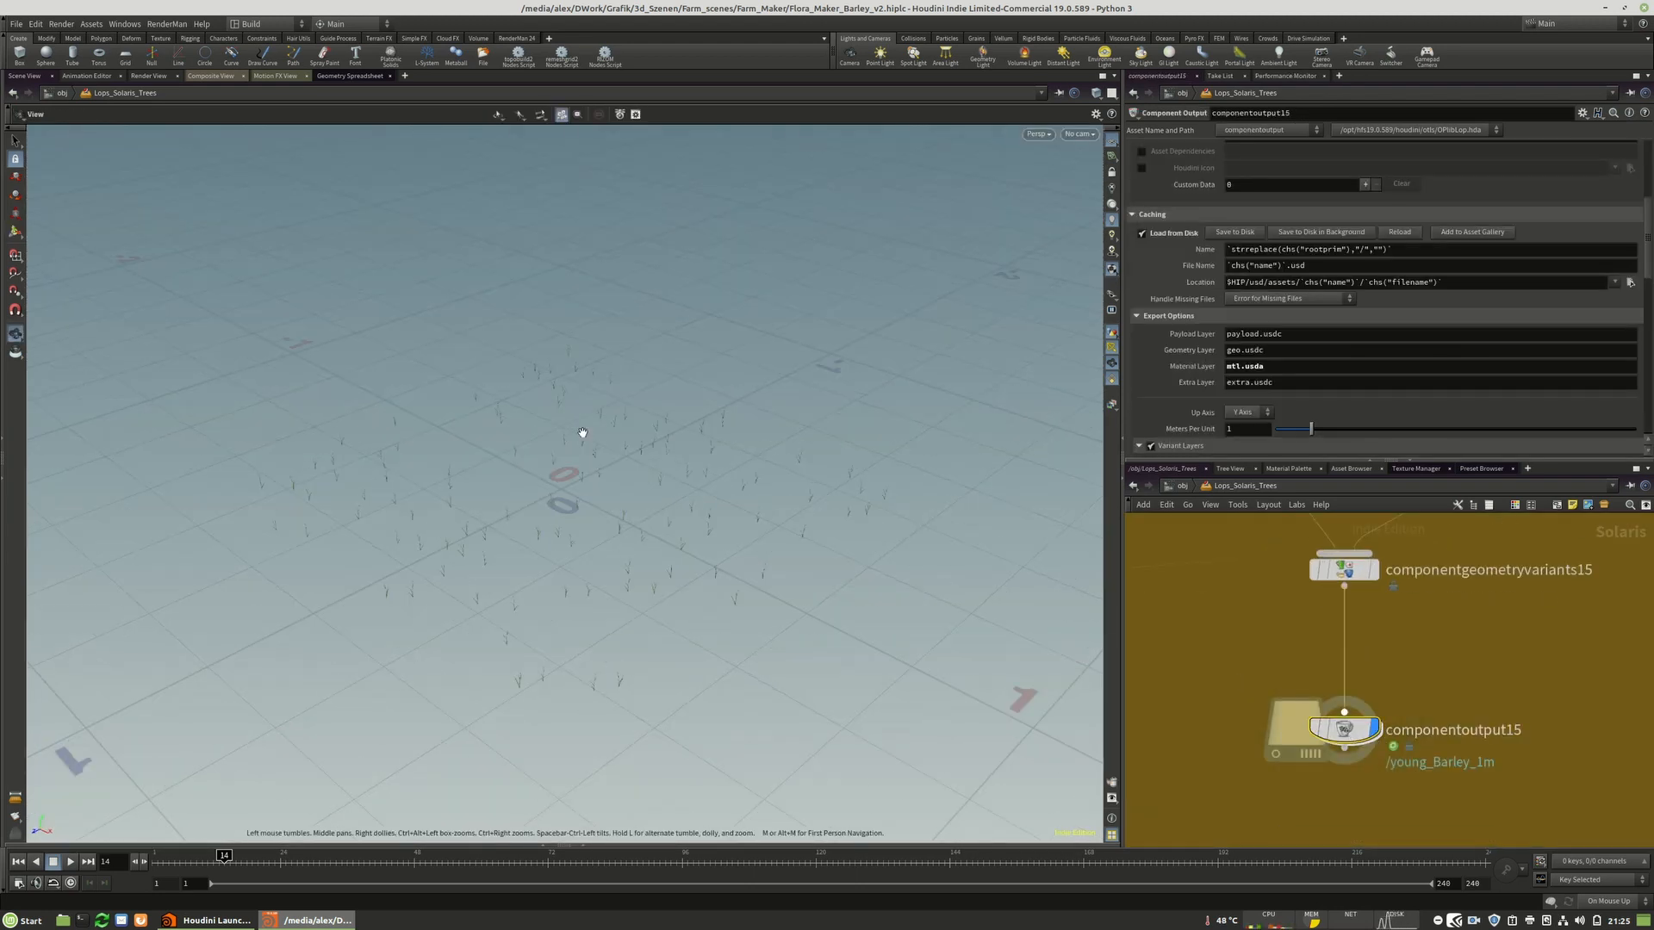
Orbit and zoom the viewport to examine the young barley instances.
{"action": "scroll", "coordinate": [596, 509], "scroll_direction": "up", "scroll_amount": 5}
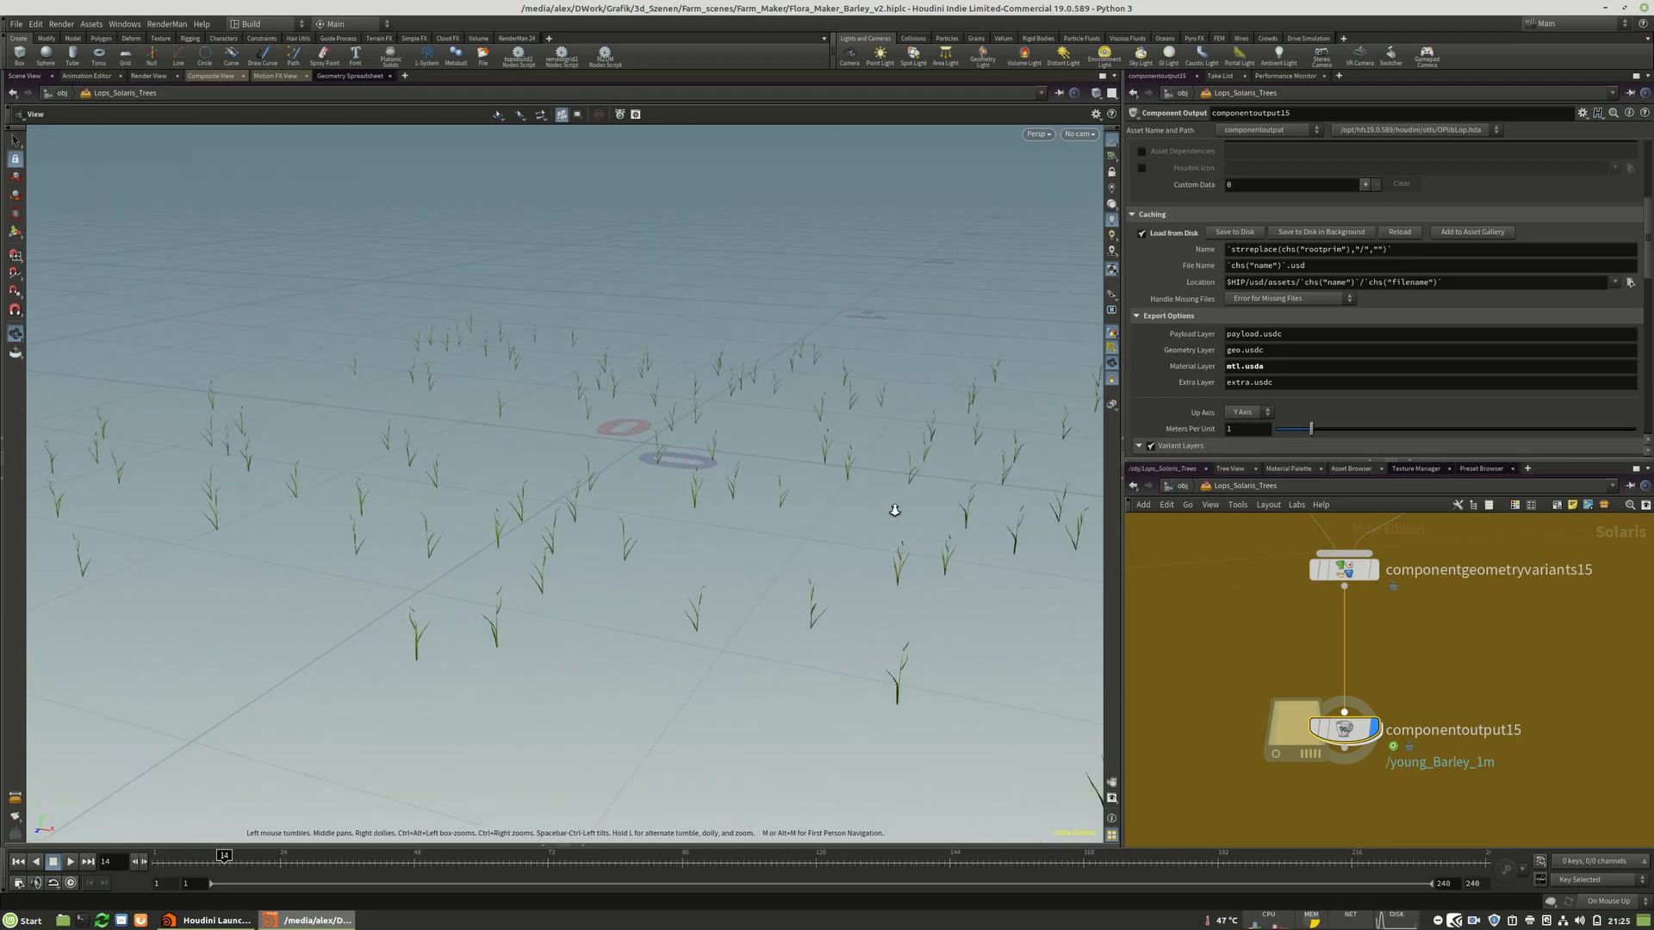
{"action": "left_click_drag", "start_coordinate": [588, 511], "coordinate": [631, 532]}
{"action": "right_click_drag", "start_coordinate": [514, 524], "coordinate": [947, 521]}
{"action": "mouse_move", "coordinate": [720, 513]}
{"action": "left_mouse_down"}
{"action": "mouse_move", "coordinate": [598, 561]}
{"action": "mouse_move", "coordinate": [517, 690]}
{"action": "mouse_move", "coordinate": [522, 721]}
{"action": "mouse_move", "coordinate": [715, 545]}
{"action": "left_mouse_up"}
{"action": "scroll", "coordinate": [720, 543], "scroll_direction": "down", "scroll_amount": 4}
{"action": "middle_click_drag", "start_coordinate": [698, 540], "coordinate": [524, 529]}
{"action": "left_click_drag", "start_coordinate": [517, 532], "coordinate": [566, 514]}
{"action": "right_click_drag", "start_coordinate": [512, 548], "coordinate": [893, 546]}
{"action": "left_click_drag", "start_coordinate": [510, 606], "coordinate": [695, 613]}
{"action": "mouse_move", "coordinate": [510, 555]}
{"action": "right_mouse_down"}
{"action": "mouse_move", "coordinate": [676, 536]}
{"action": "mouse_move", "coordinate": [950, 543]}
{"action": "mouse_move", "coordinate": [518, 569]}
{"action": "right_mouse_up"}
{"action": "left_click_drag", "start_coordinate": [518, 568], "coordinate": [475, 573]}
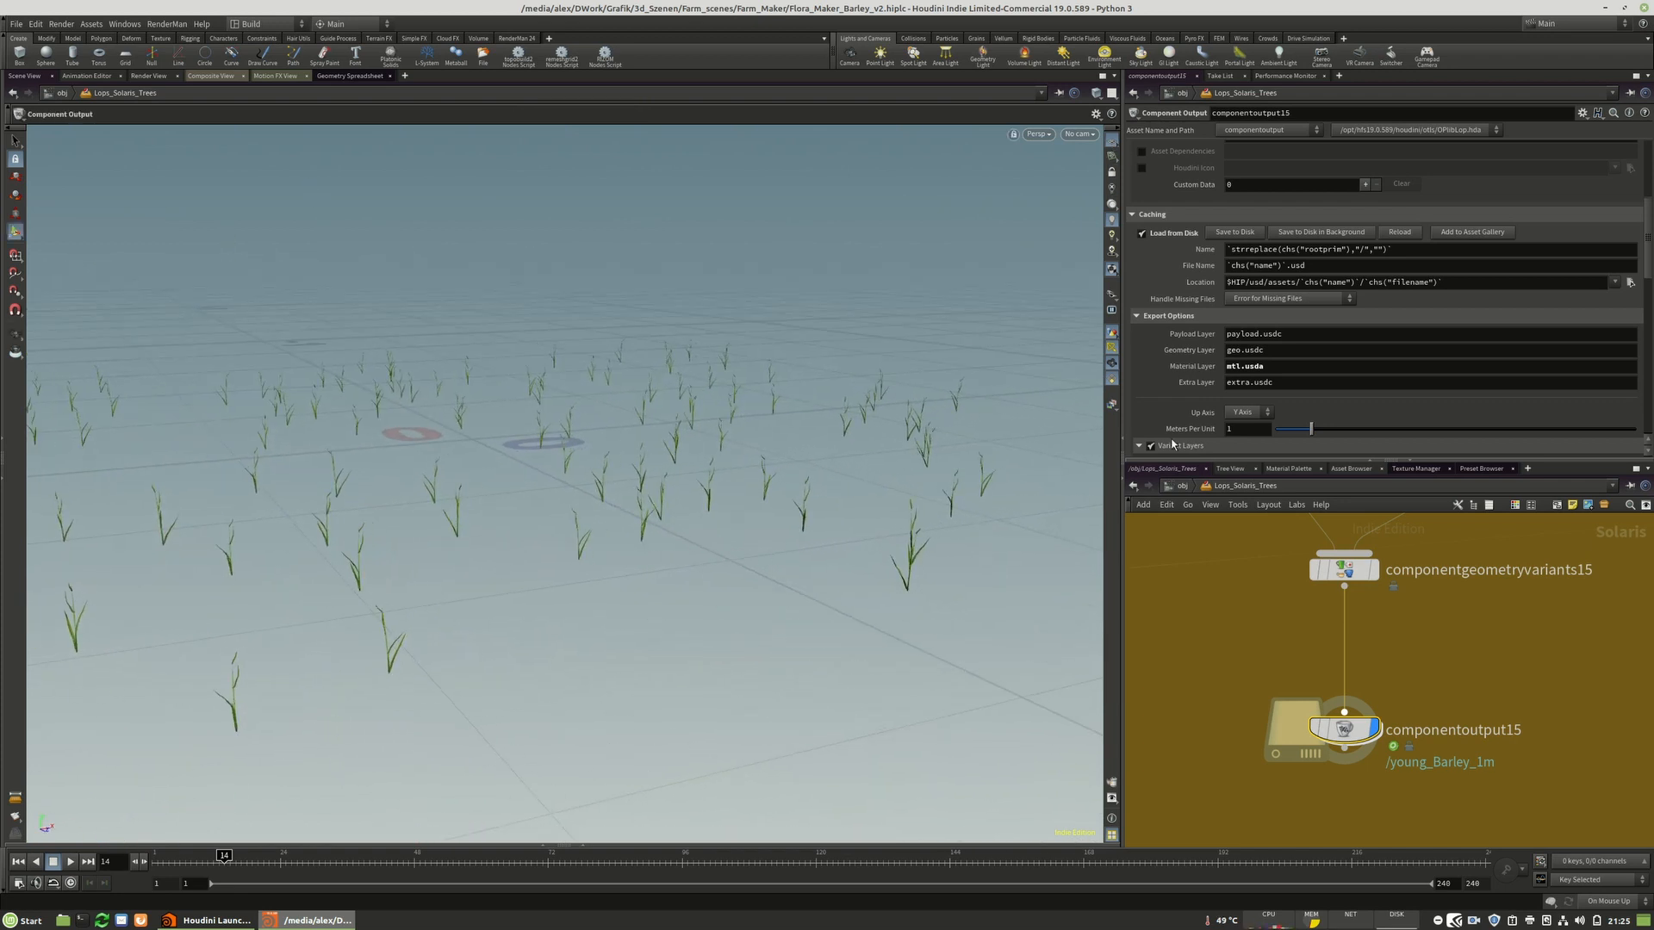
{"action": "scroll", "coordinate": [1190, 743], "scroll_direction": "down", "scroll_amount": 6}
{"action": "scroll", "coordinate": [1203, 717], "scroll_direction": "up", "scroll_amount": 2}
Set the viewport renderer to RenderMan RIS and select the merge3 node.
{"action": "left_click", "coordinate": [1038, 134]}
{"action": "left_click", "coordinate": [1068, 237]}
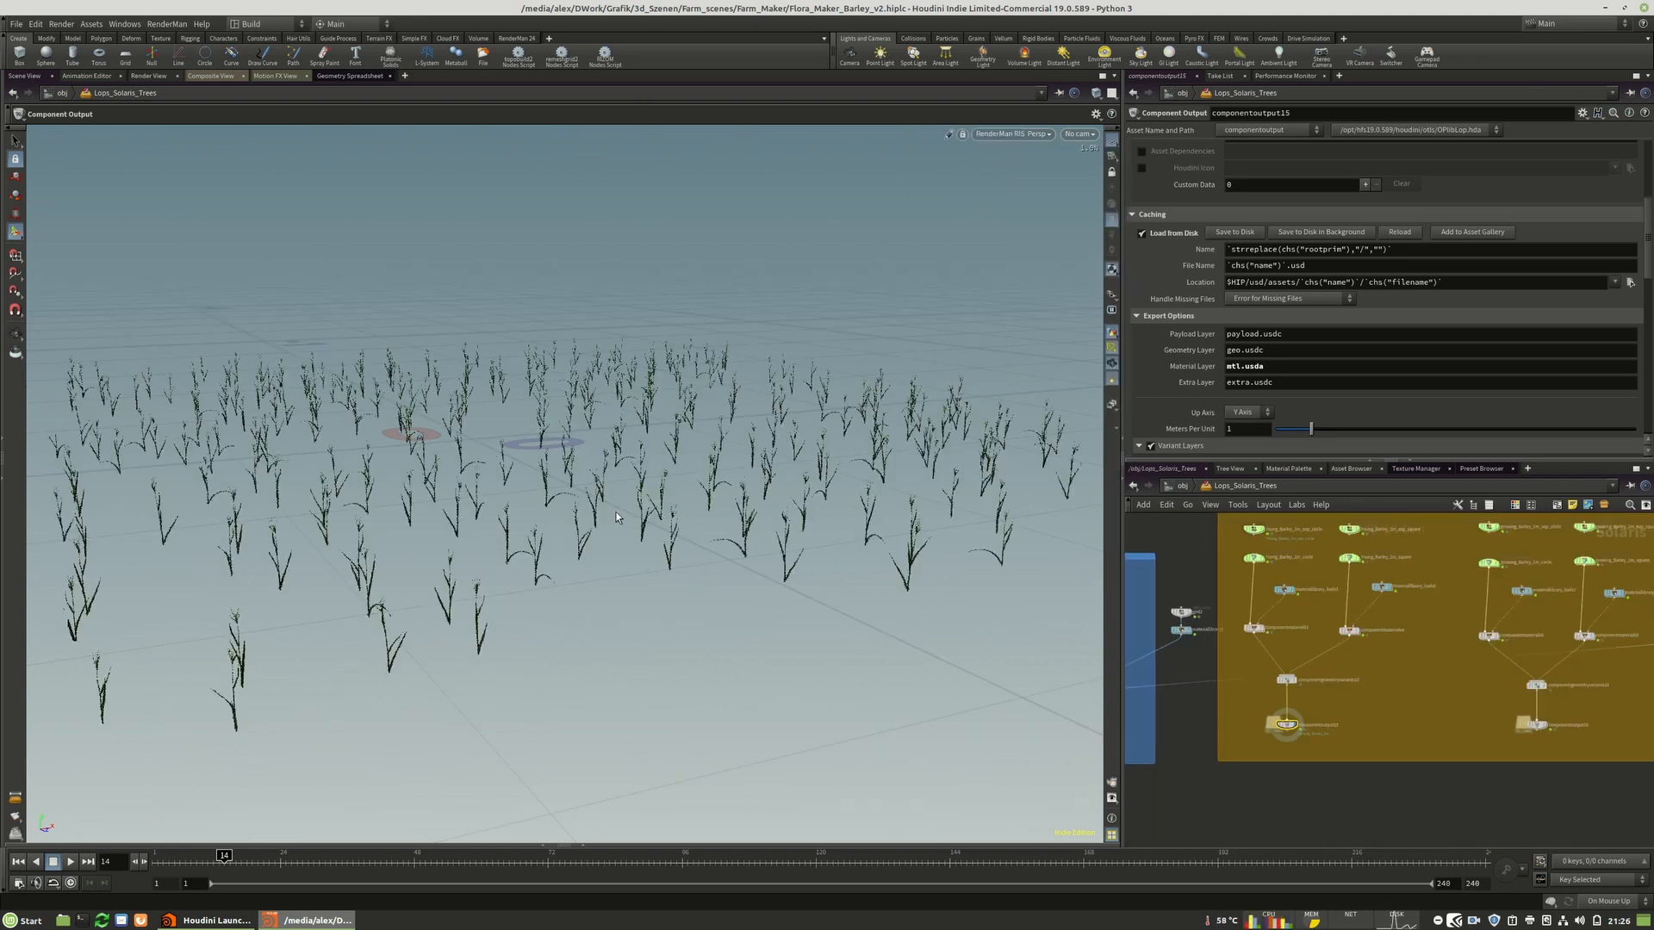
{"action": "scroll", "coordinate": [1237, 636], "scroll_direction": "down", "scroll_amount": 4}
{"action": "middle_click_drag", "start_coordinate": [1237, 636], "coordinate": [1290, 676]}
{"action": "scroll", "coordinate": [1325, 659], "scroll_direction": "up", "scroll_amount": 5}
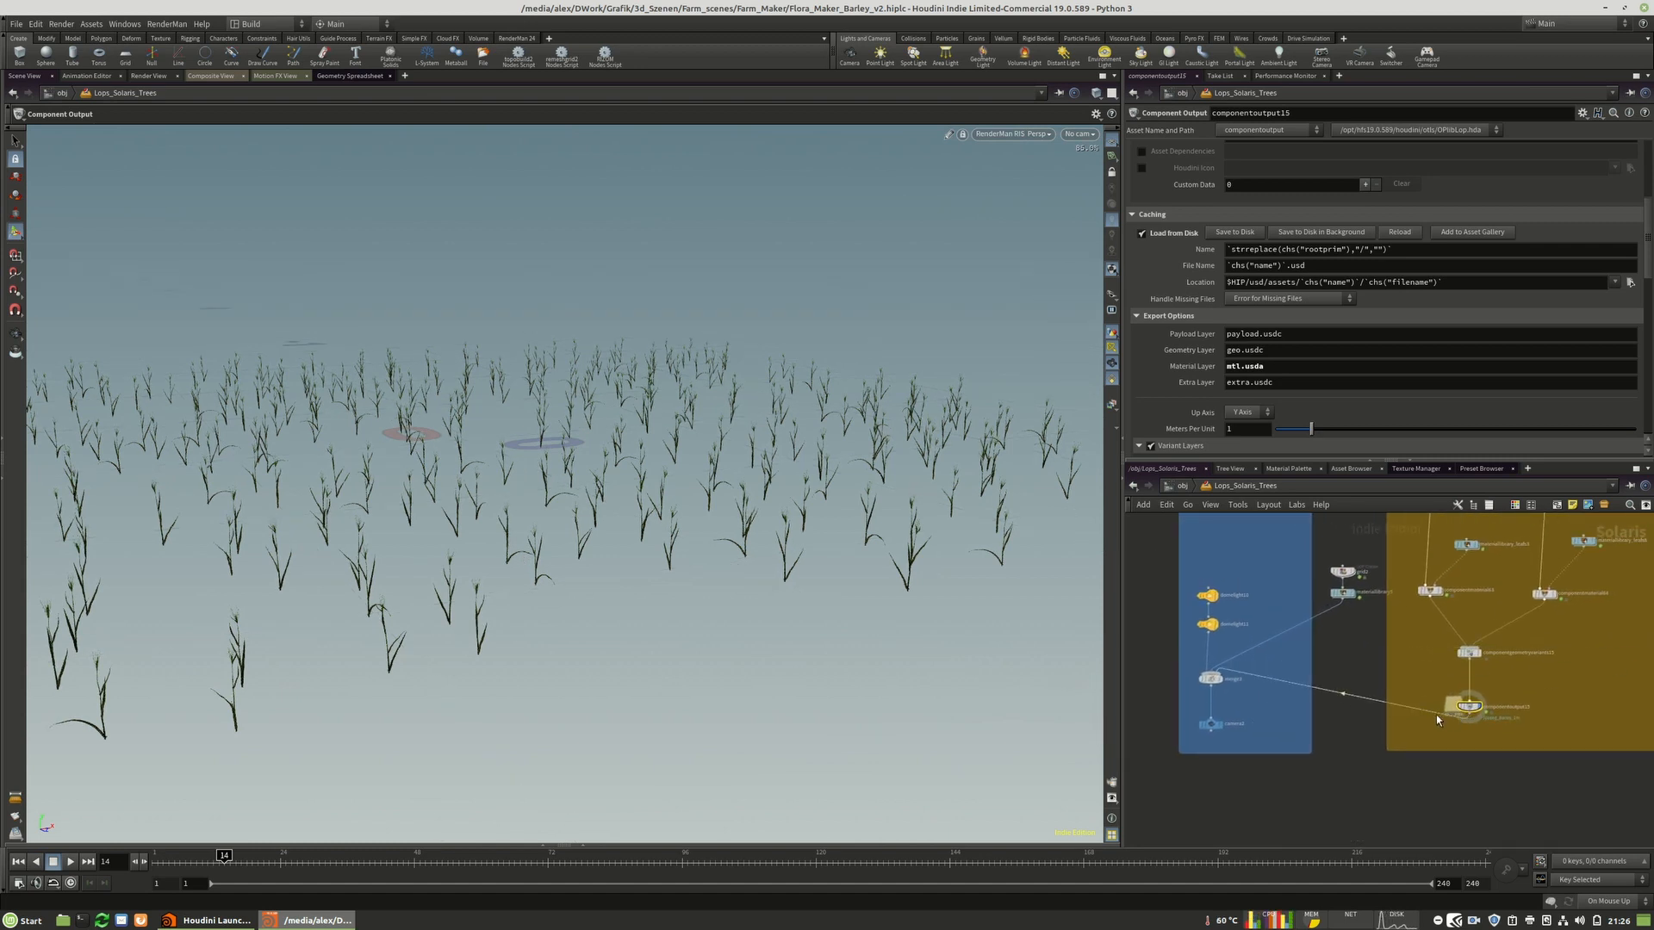
{"action": "left_click", "coordinate": [1208, 678]}
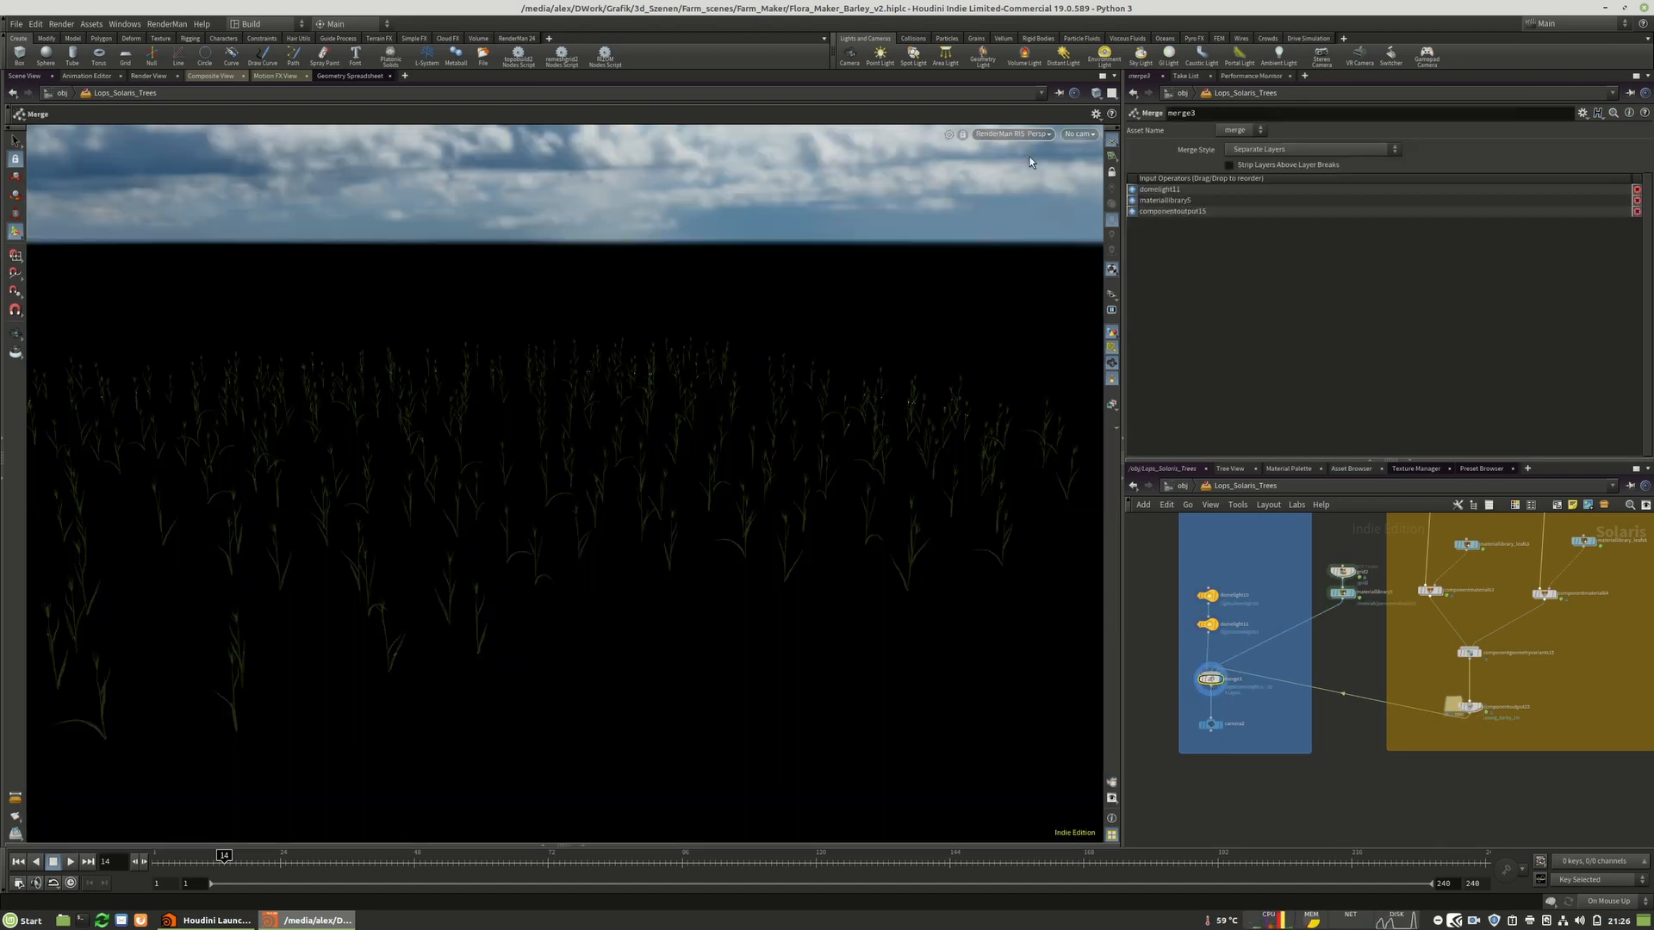
{"action": "mouse_move", "coordinate": [1210, 600]}
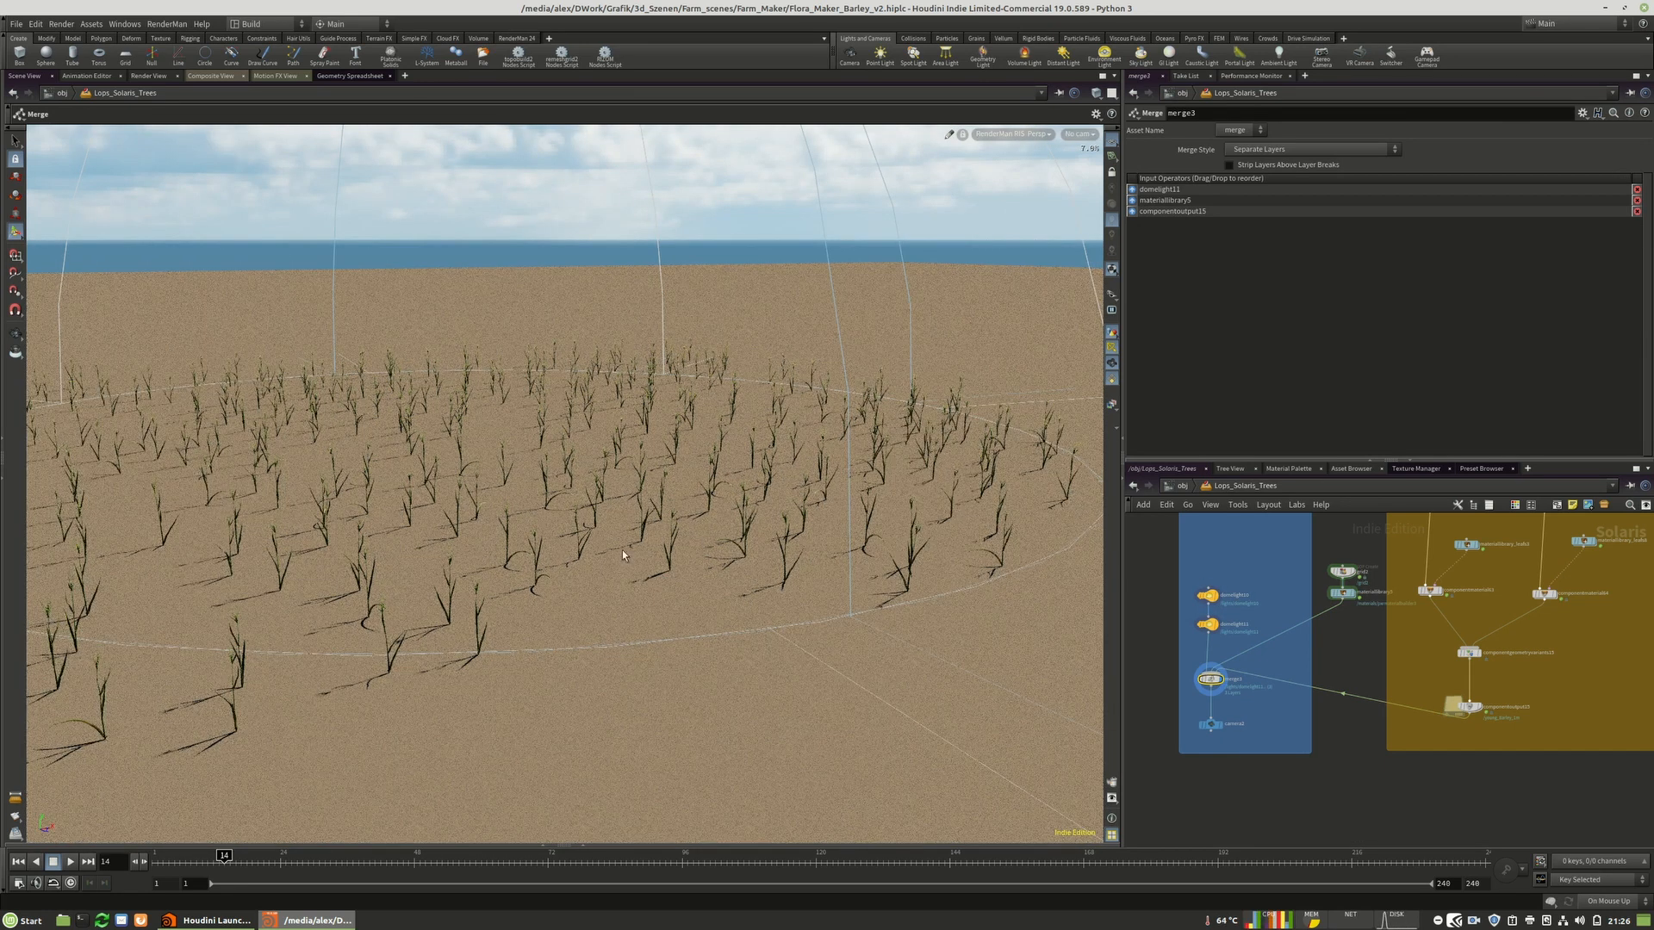
Wire componentoutput24 into the merge3 node as its third input.
{"action": "middle_click_drag", "start_coordinate": [1507, 689], "coordinate": [1227, 748]}
{"action": "left_click_drag", "start_coordinate": [1223, 752], "coordinate": [1559, 745]}
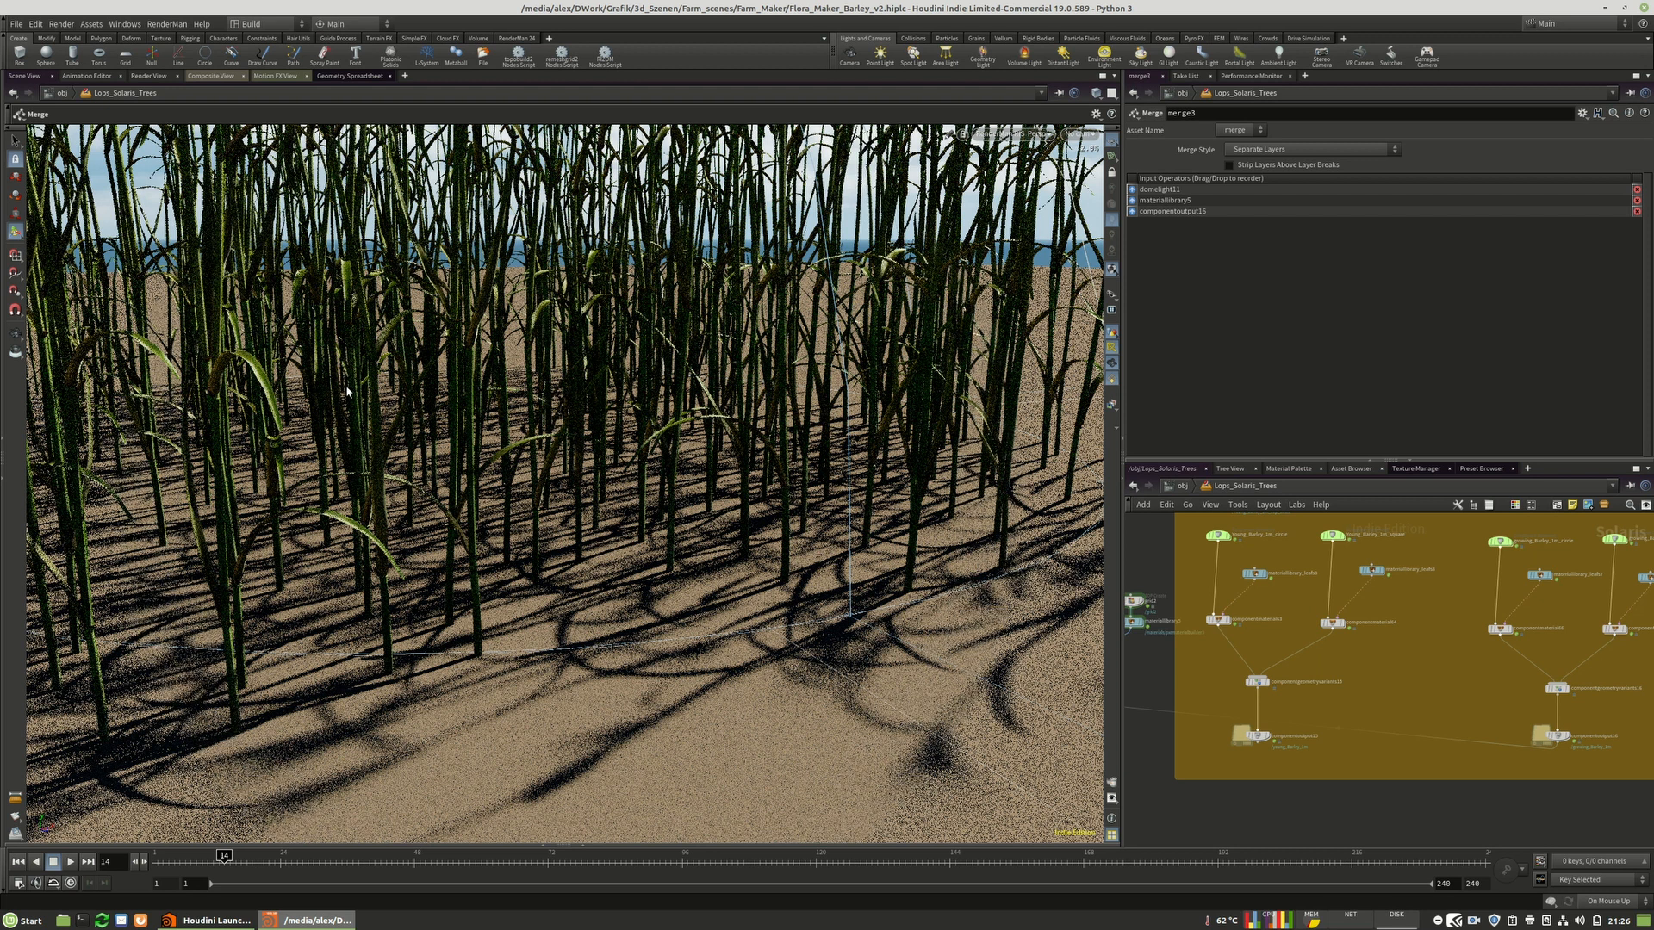
{"action": "key", "text": "Escape"}
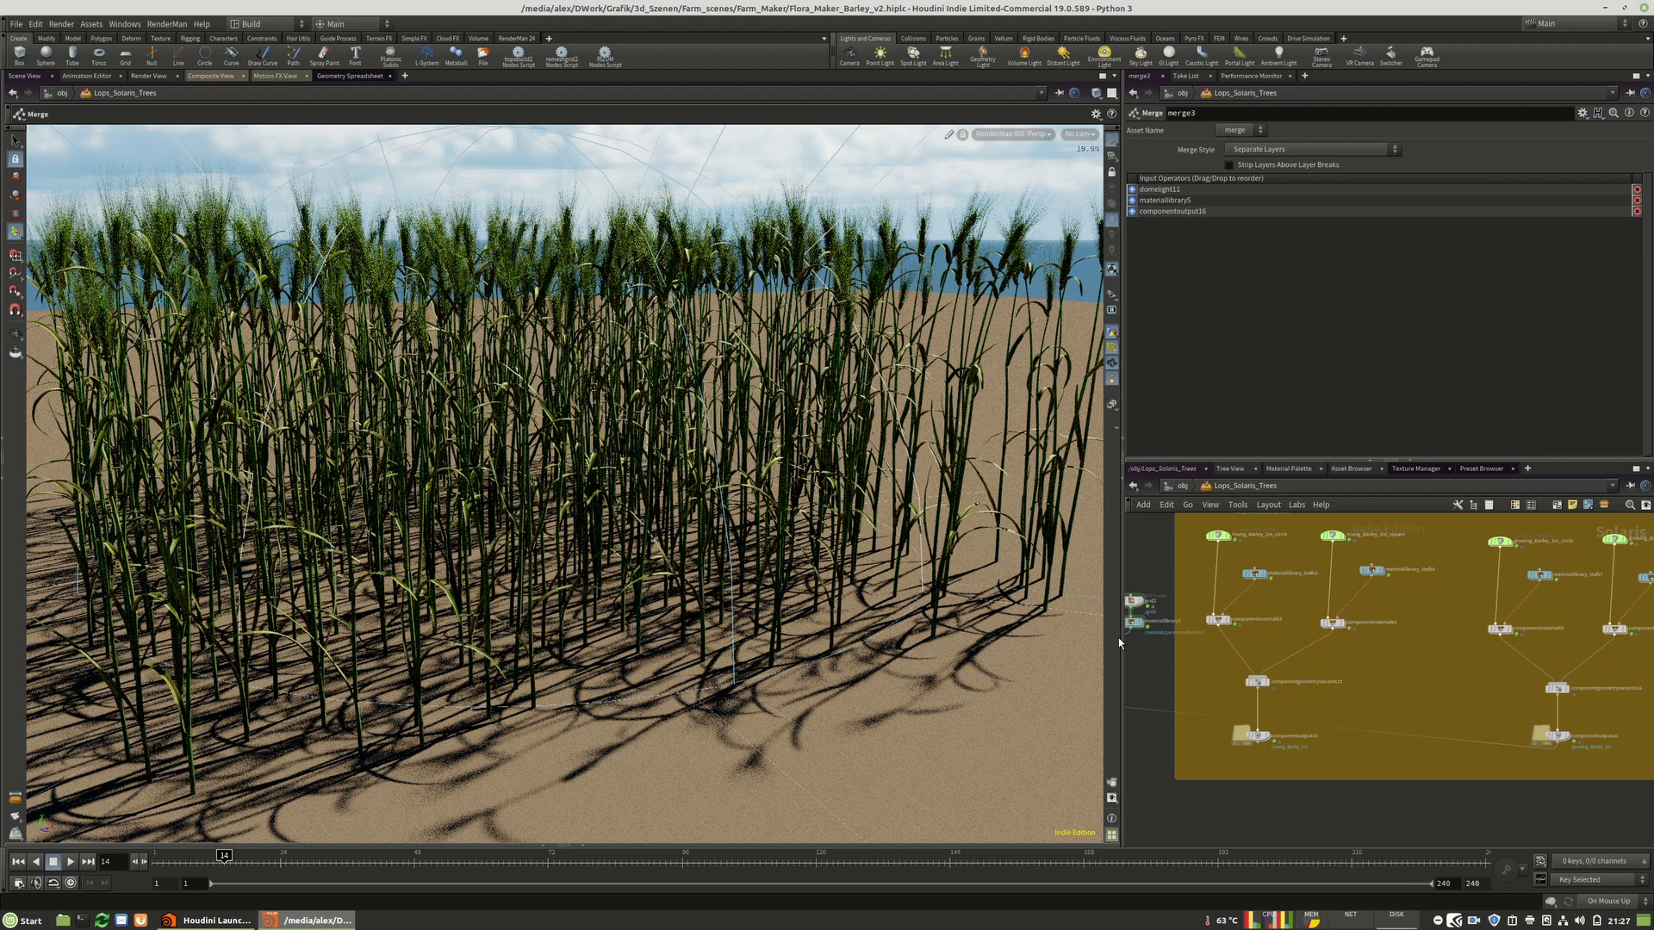
Replace merge3's third input with componentoutput17.
{"action": "middle_click_drag", "start_coordinate": [1421, 682], "coordinate": [1287, 694]}
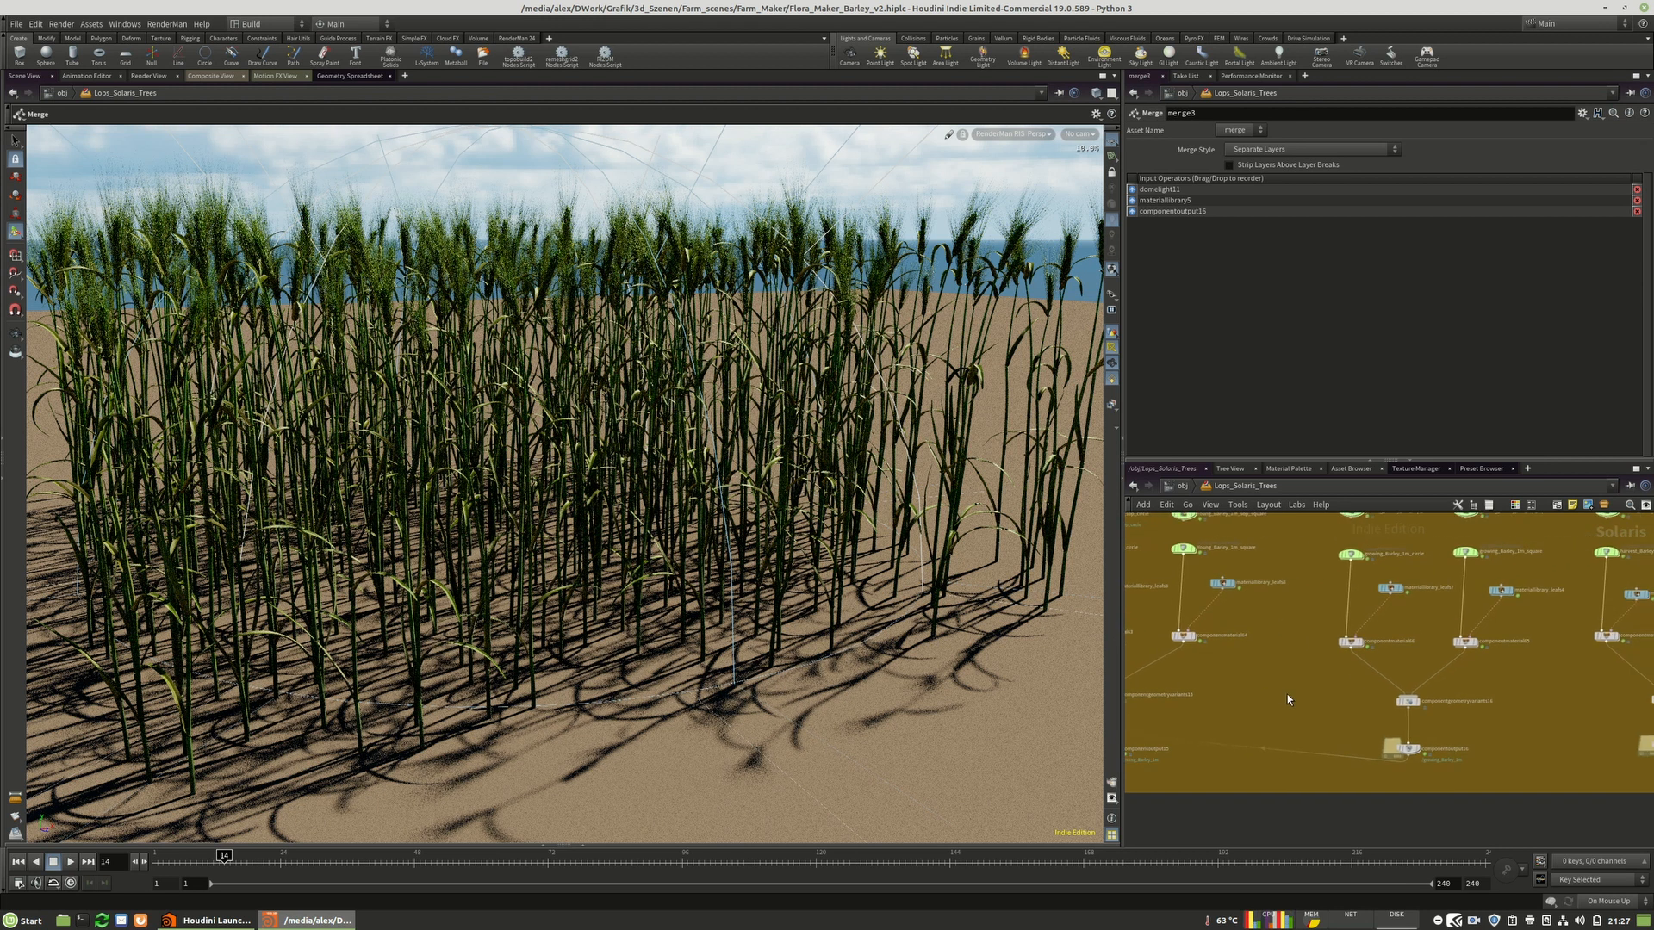
{"action": "scroll", "coordinate": [1231, 693], "scroll_direction": "down", "scroll_amount": 3}
{"action": "scroll", "coordinate": [1421, 697], "scroll_direction": "up", "scroll_amount": 3}
{"action": "left_click", "coordinate": [1272, 746]}
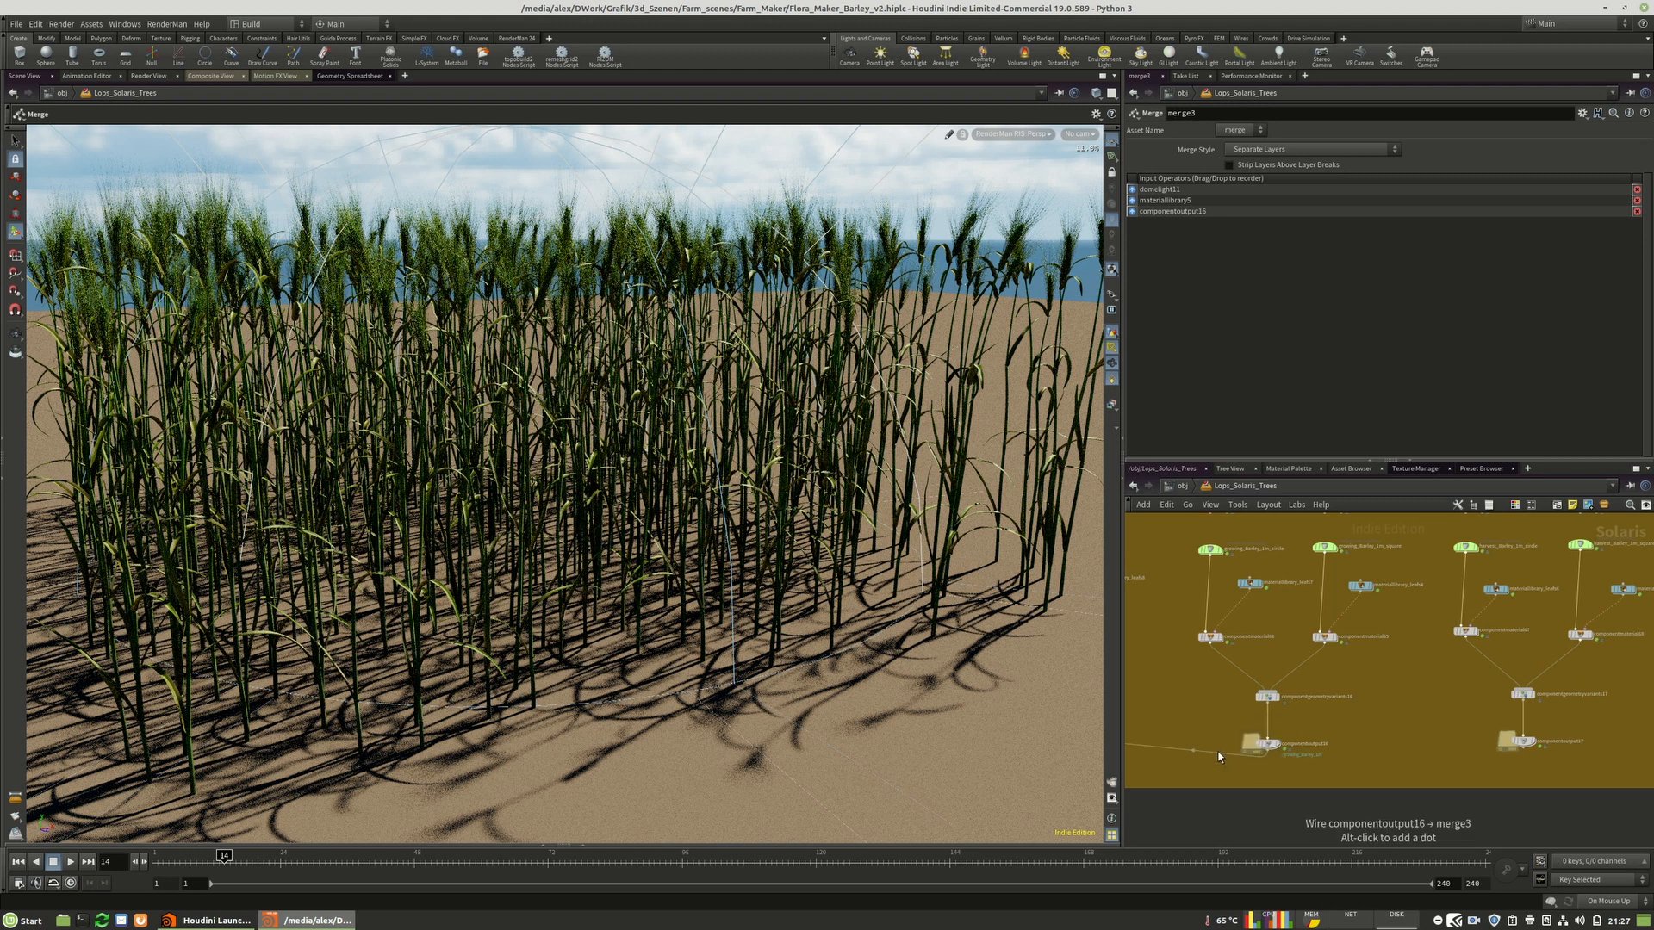
{"action": "left_click", "coordinate": [1539, 763]}
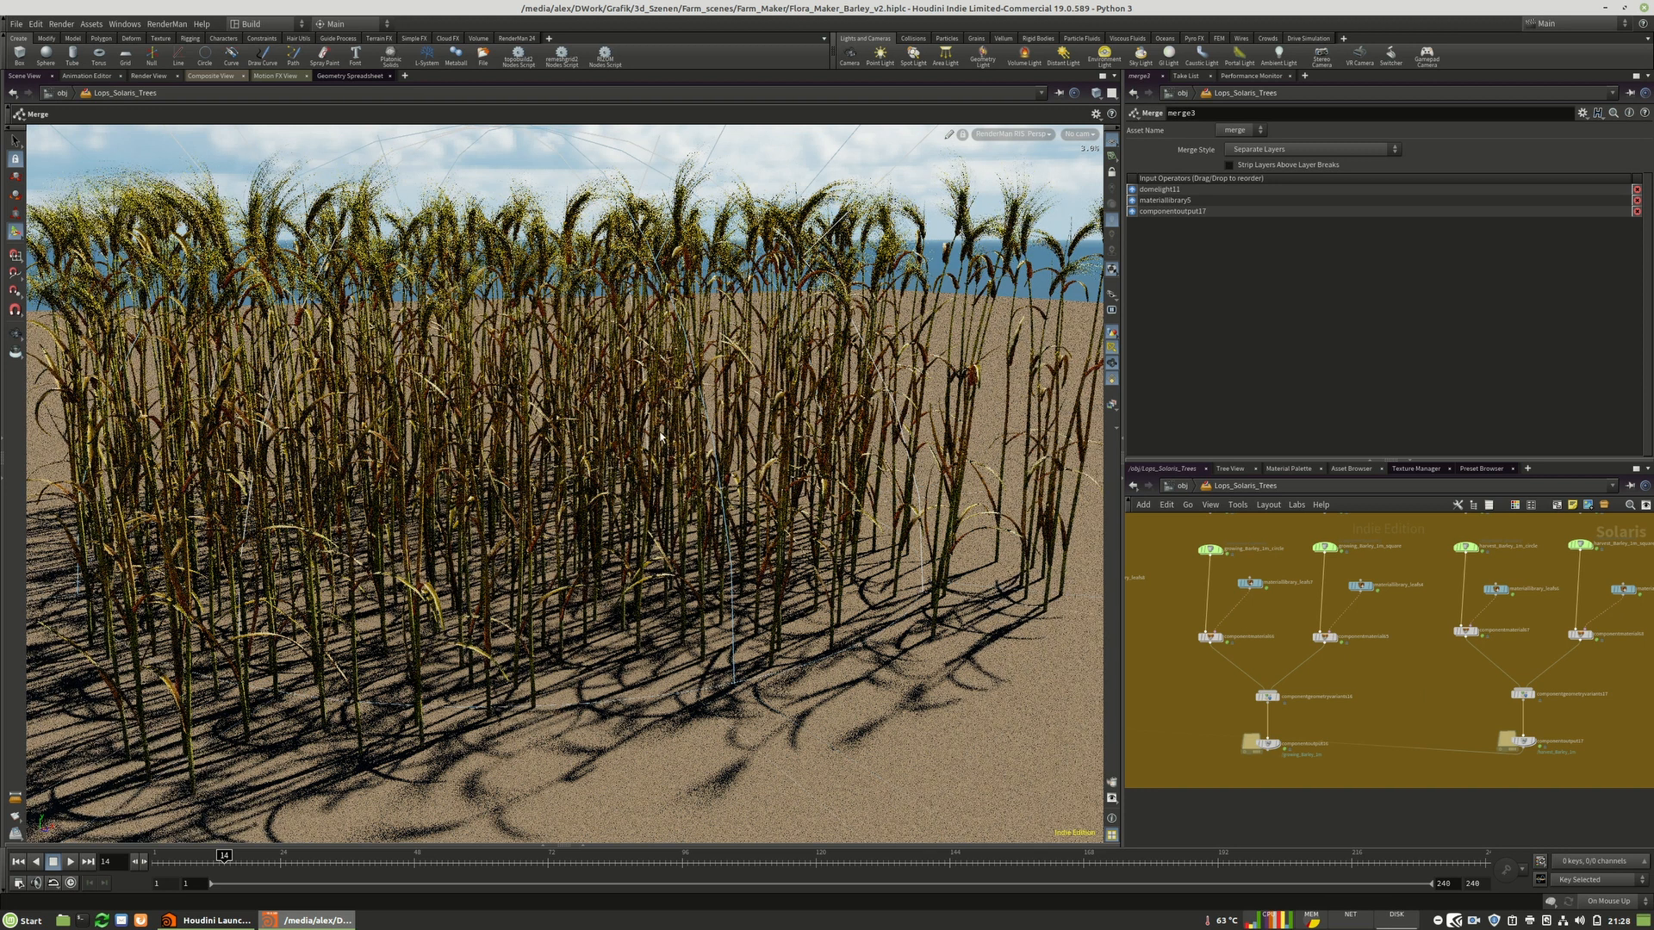
Switch the viewport renderer back to Houdini GL.
{"action": "left_click_drag", "start_coordinate": [539, 269], "coordinate": [557, 302], "text": "alt"}
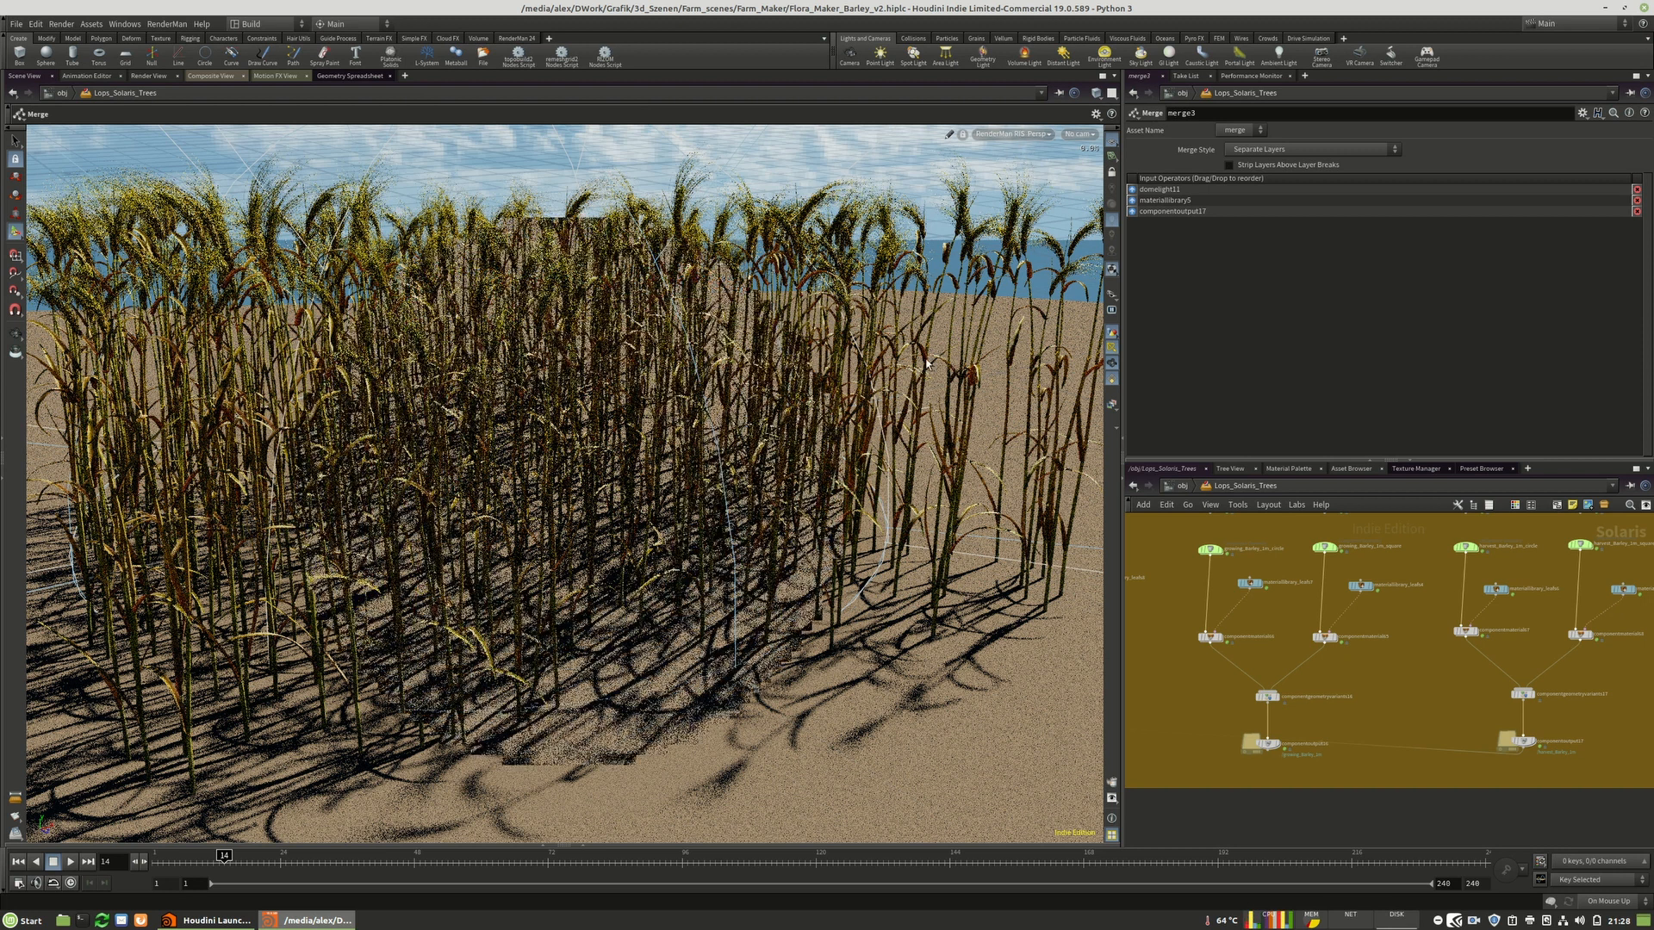
{"action": "left_click", "coordinate": [991, 136]}
{"action": "left_click", "coordinate": [996, 177]}
Open the scene file Flora_Maker_bushes.hiplc without saving and dismiss the load warnings.
{"action": "left_click", "coordinate": [10, 19]}
{"action": "left_click", "coordinate": [13, 23]}
{"action": "left_click", "coordinate": [35, 52]}
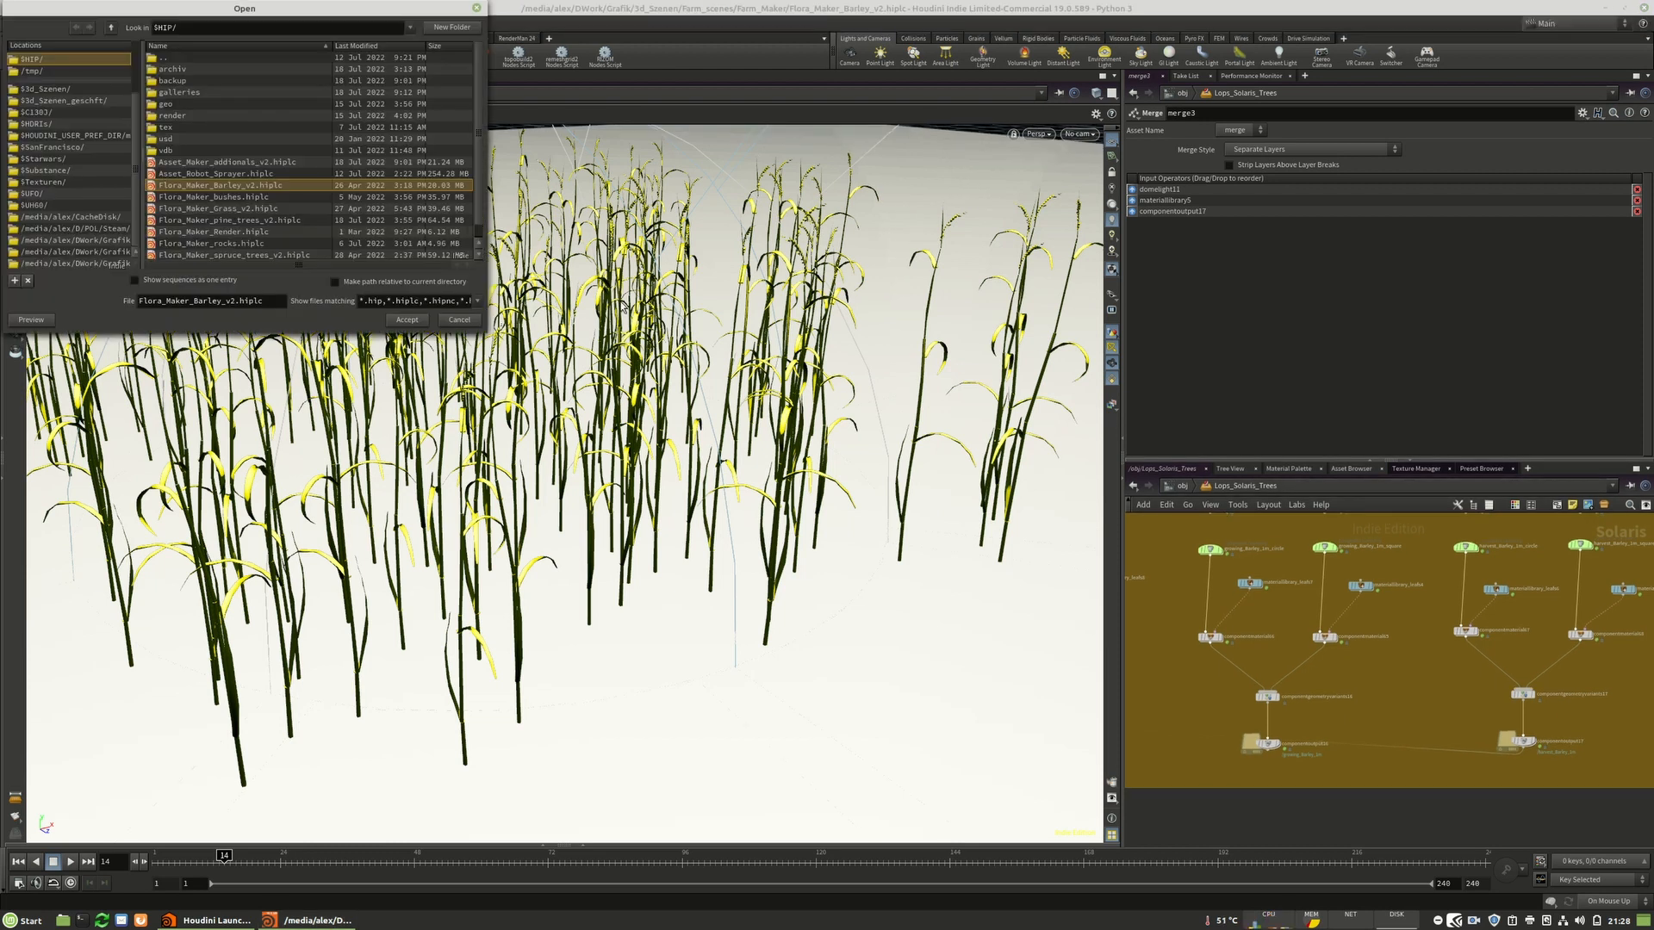
{"action": "left_click", "coordinate": [218, 198]}
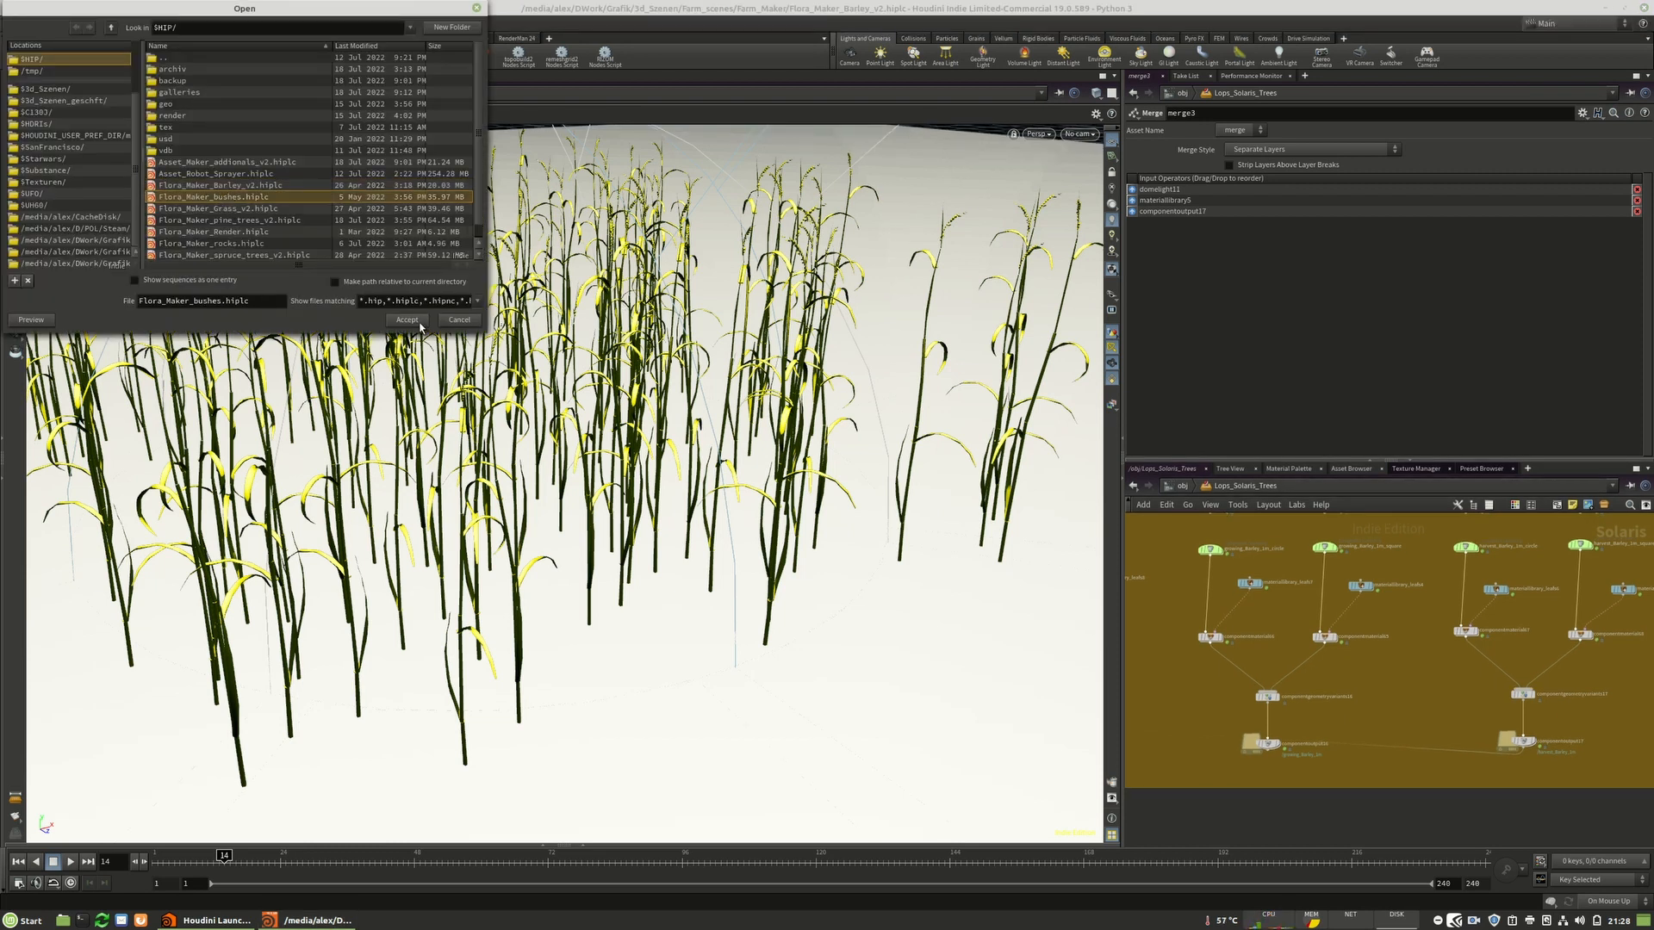
{"action": "left_click", "coordinate": [420, 323]}
{"action": "left_click", "coordinate": [460, 344]}
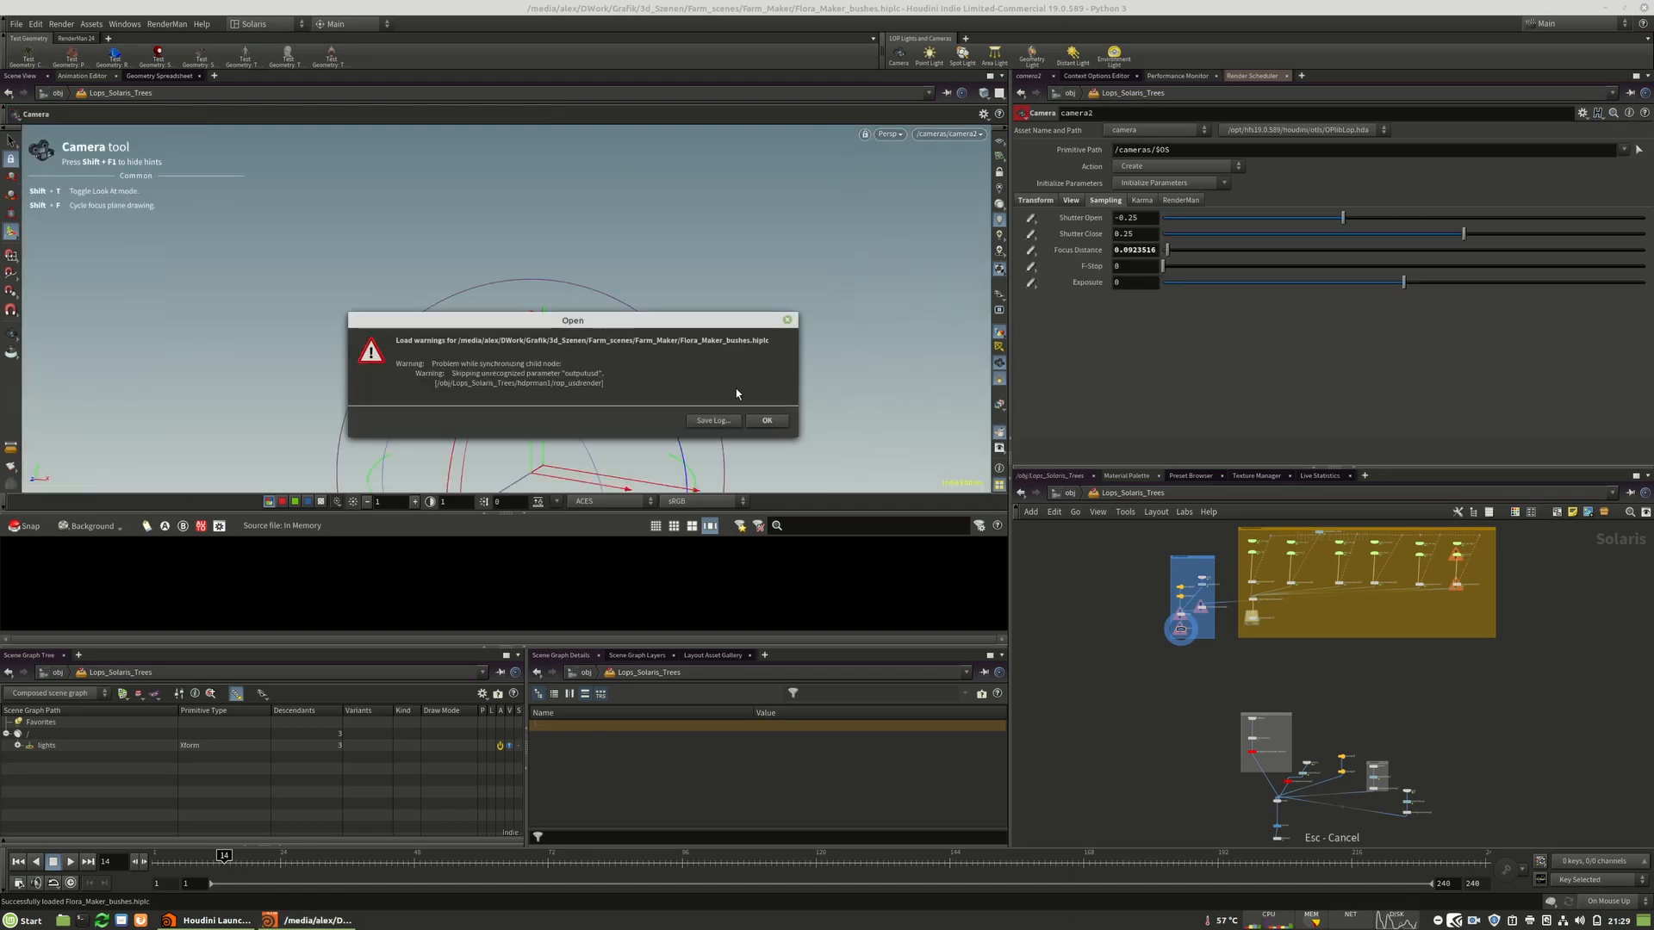
{"action": "left_click", "coordinate": [766, 421]}
Set the viewport renderer to RenderMan RIS to render the bush.
{"action": "left_click", "coordinate": [1607, 901]}
{"action": "left_click", "coordinate": [1613, 890]}
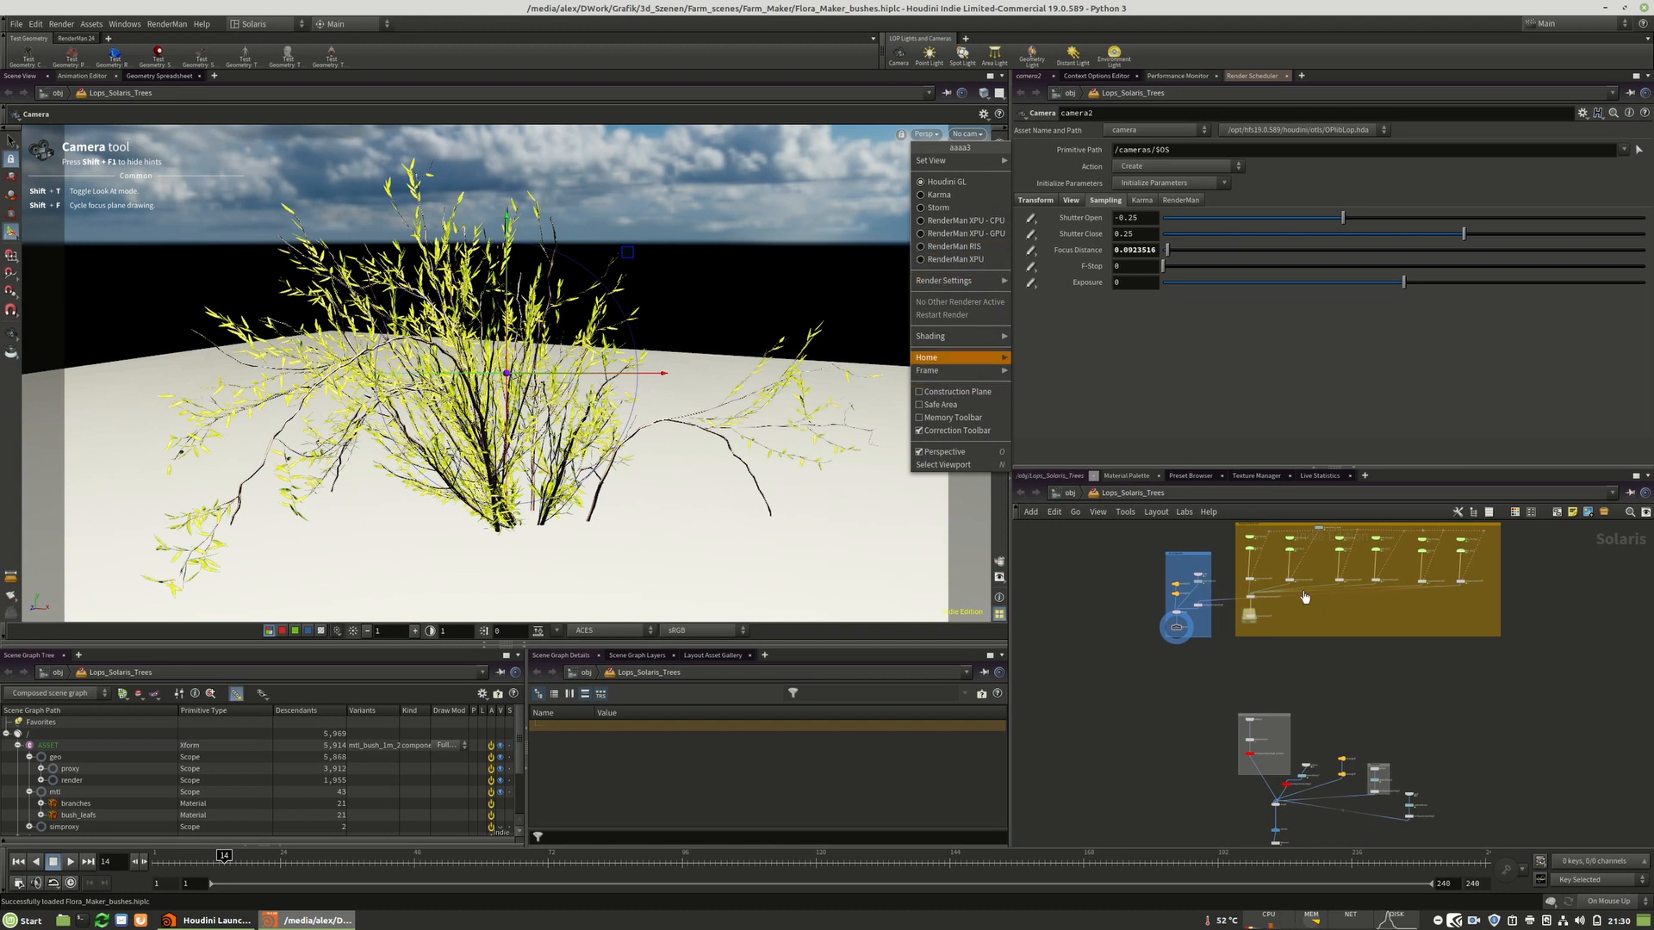
{"action": "mouse_move", "coordinate": [930, 357]}
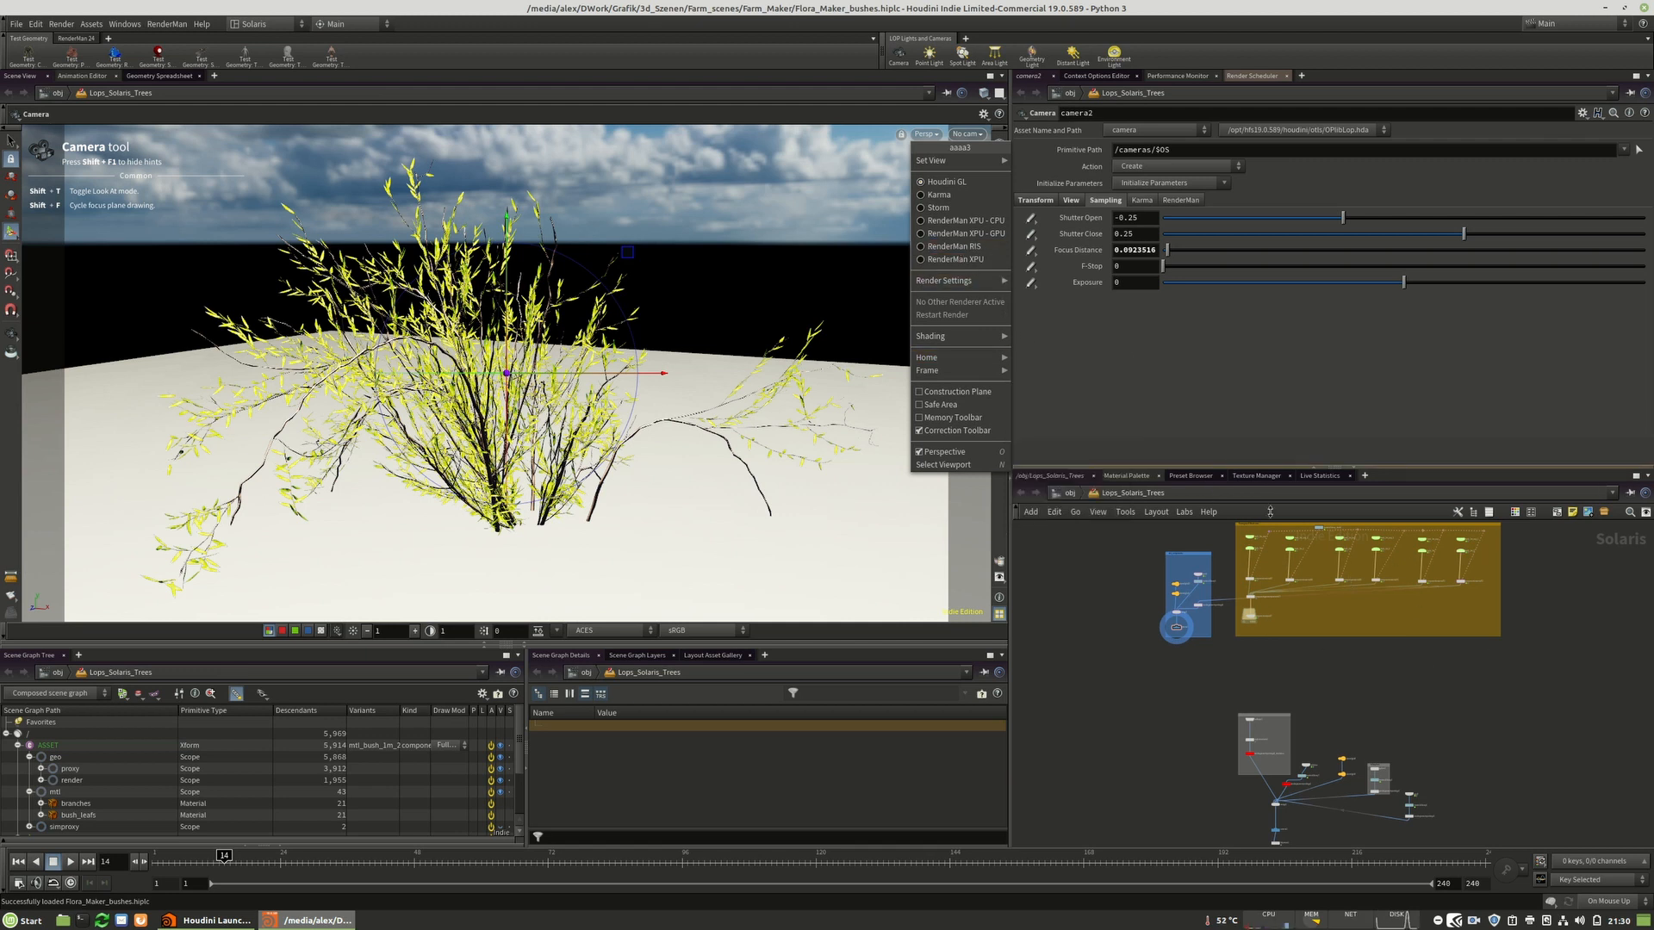
{"action": "left_click", "coordinate": [932, 248]}
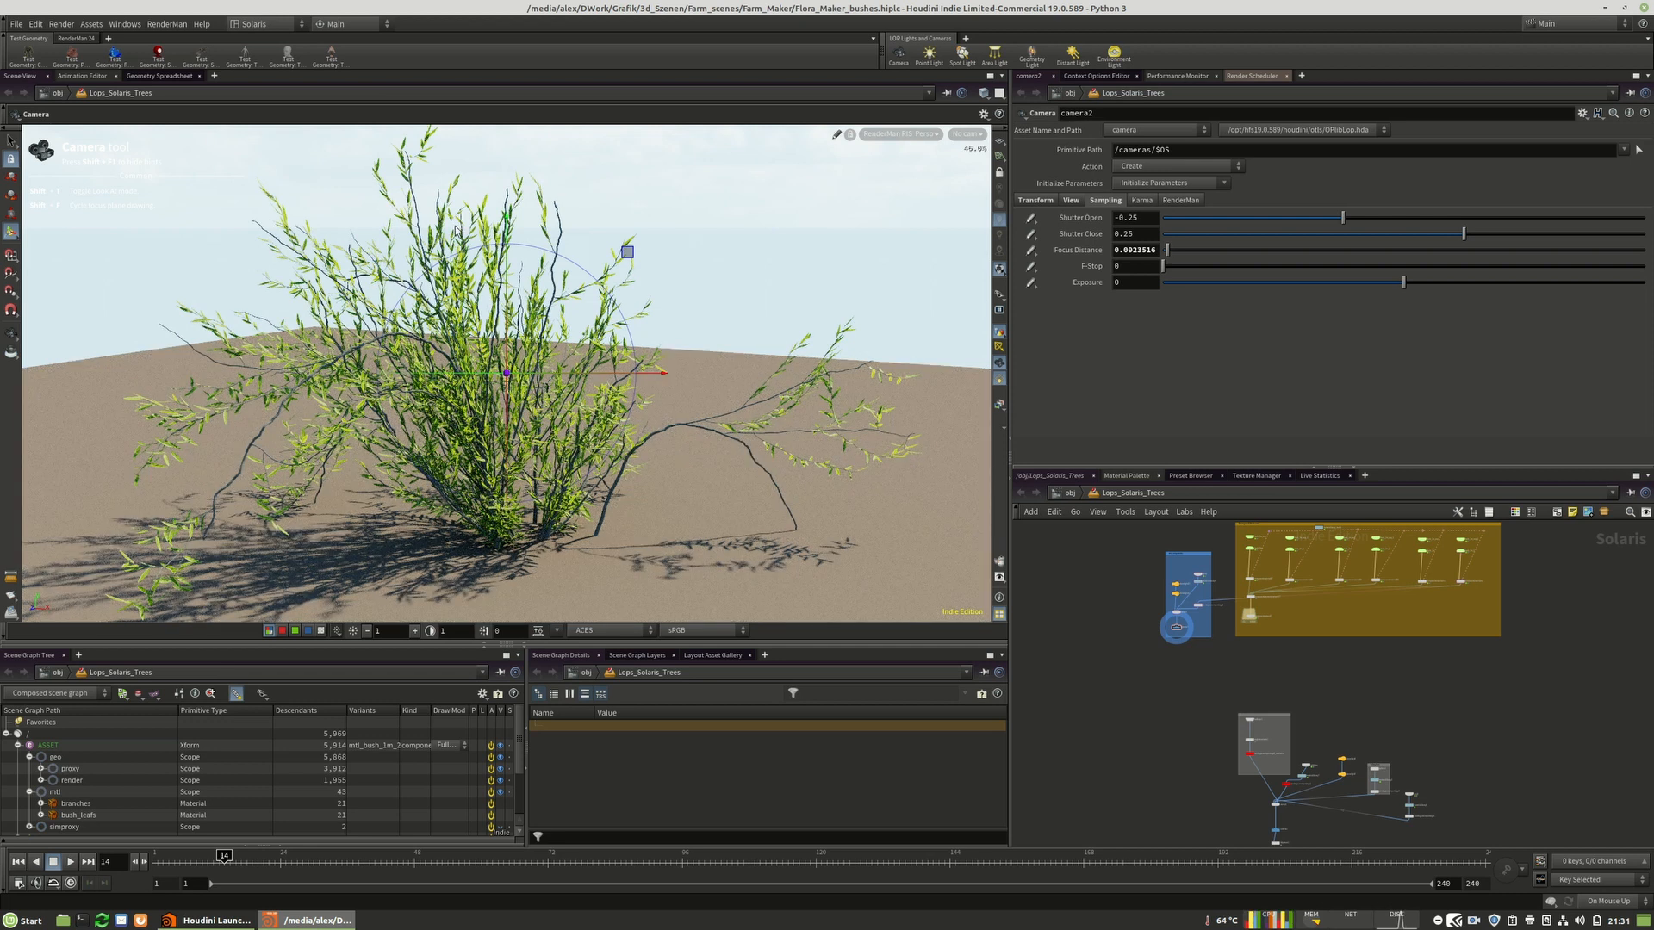
{"action": "key", "text": "Escape"}
{"action": "mouse_move", "coordinate": [495, 482]}
{"action": "left_mouse_down", "text": "alt"}
{"action": "mouse_move", "coordinate": [560, 484]}
{"action": "mouse_move", "coordinate": [479, 497]}
{"action": "left_mouse_up", "text": "alt"}
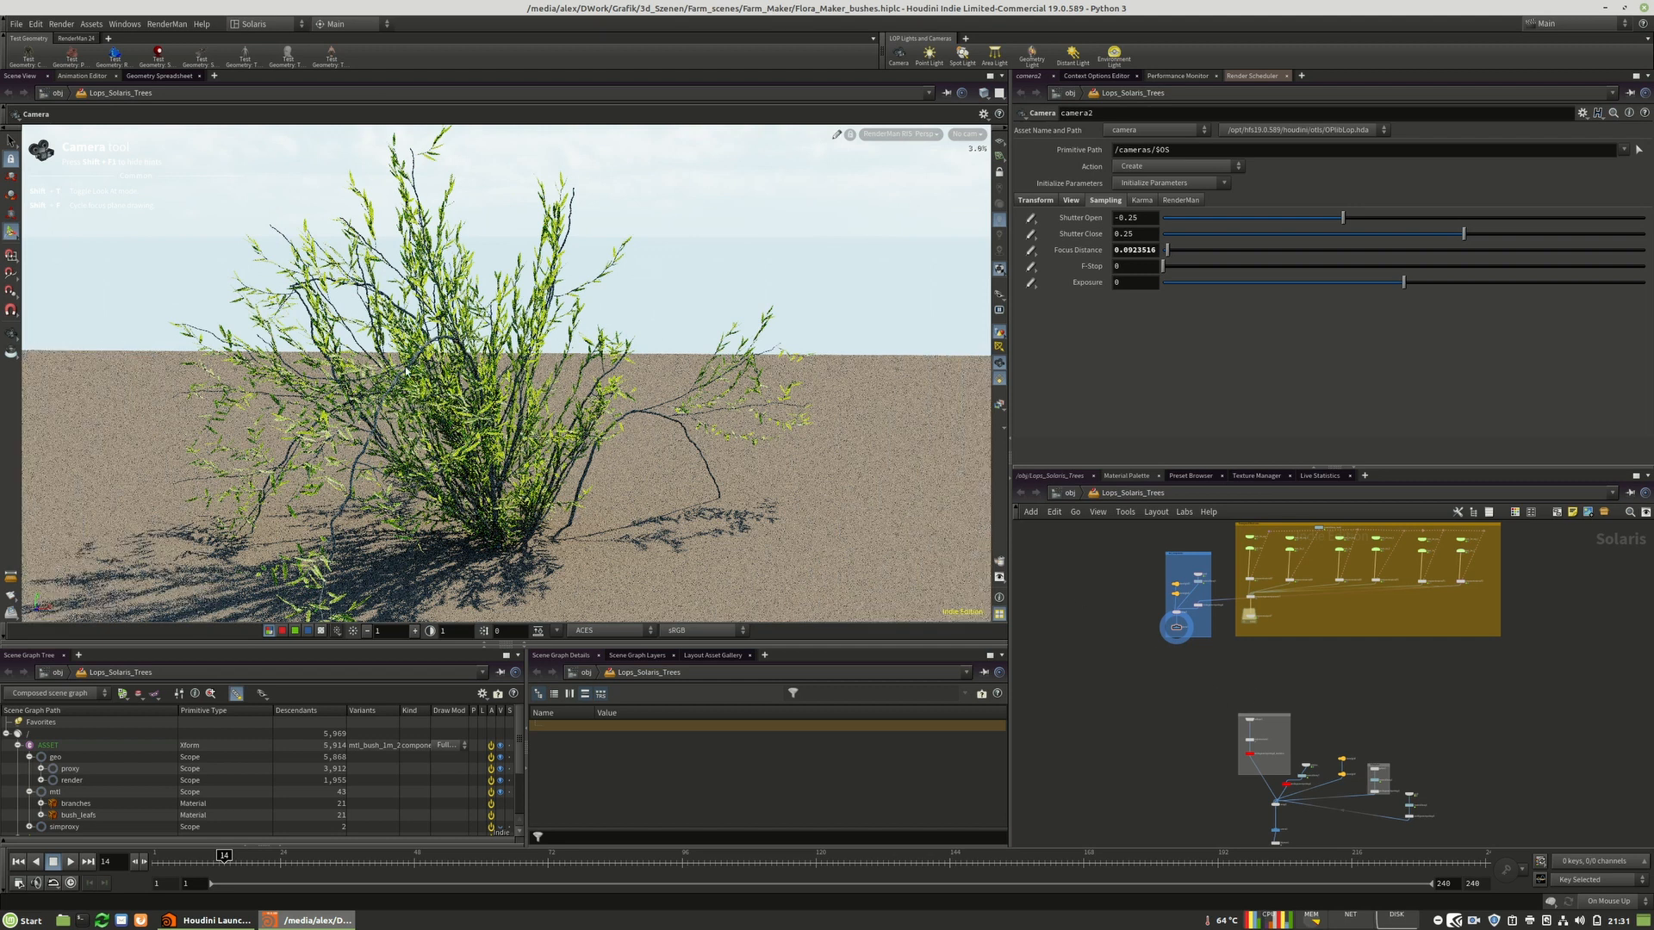
Browse the bush network to the boxed bush nodes.
{"action": "scroll", "coordinate": [1426, 603], "scroll_direction": "up", "scroll_amount": 5}
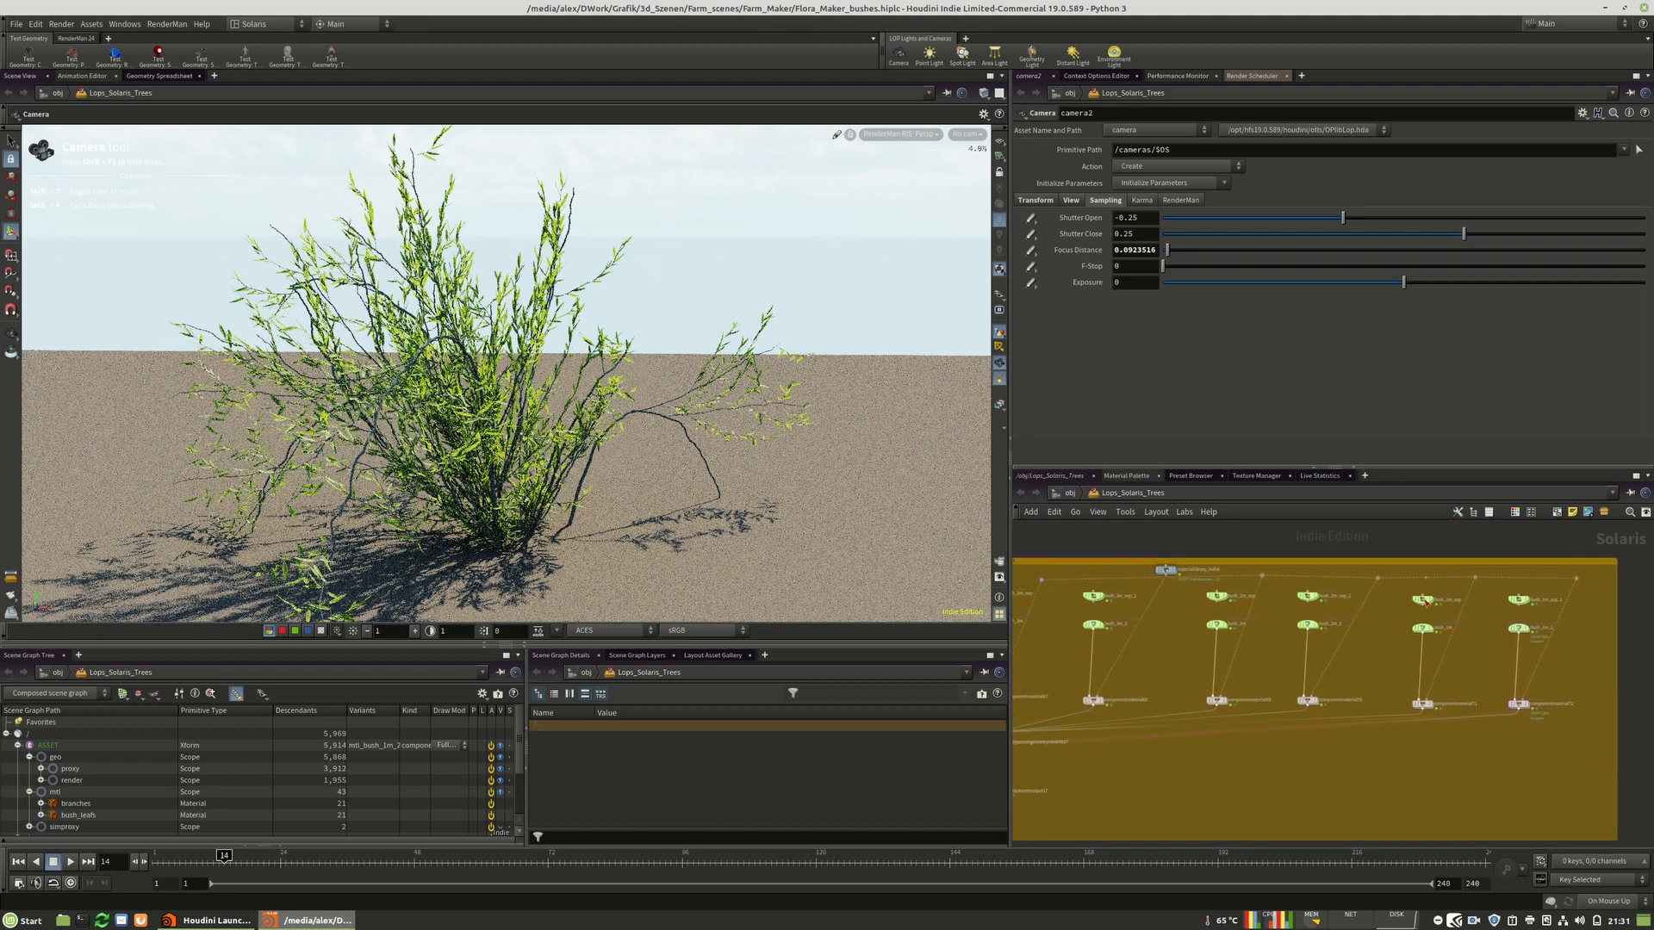
{"action": "scroll", "coordinate": [1299, 596], "scroll_direction": "up", "scroll_amount": 4}
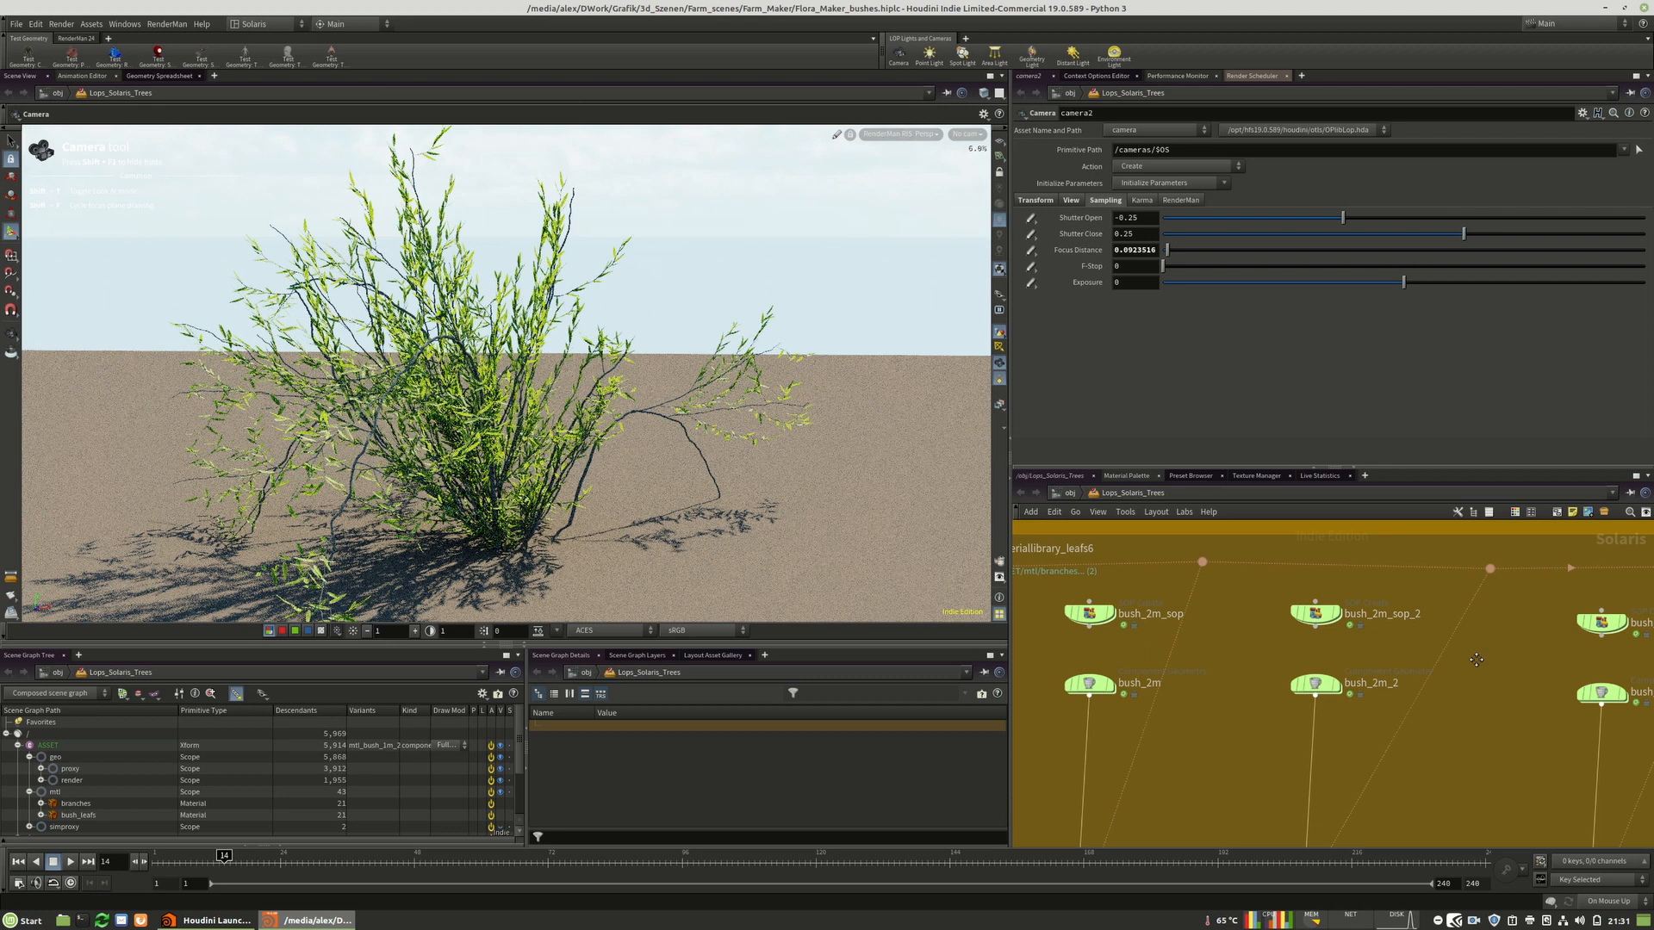
{"action": "middle_click_drag", "start_coordinate": [1550, 624], "coordinate": [1228, 623]}
{"action": "scroll", "coordinate": [1402, 607], "scroll_direction": "down", "scroll_amount": 3}
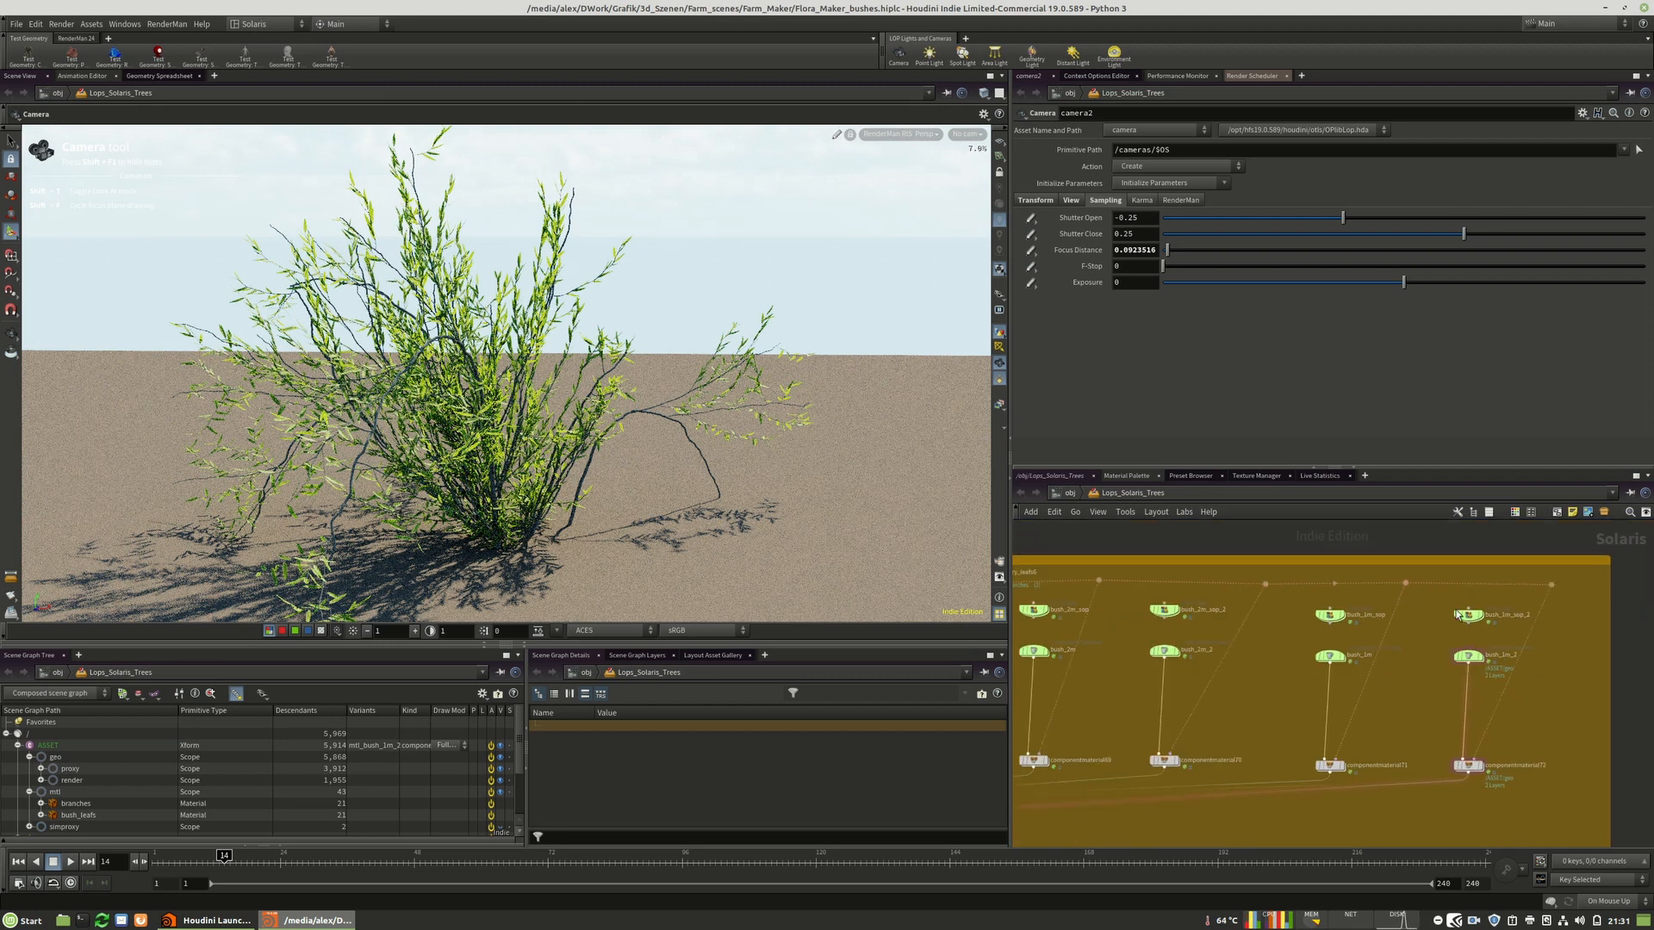
Switch the viewport renderer to Houdini GL and reset the RenderMan RIS render.
{"action": "scroll", "coordinate": [1543, 616], "scroll_direction": "down", "scroll_amount": 4}
{"action": "scroll", "coordinate": [1204, 617], "scroll_direction": "up", "scroll_amount": 5}
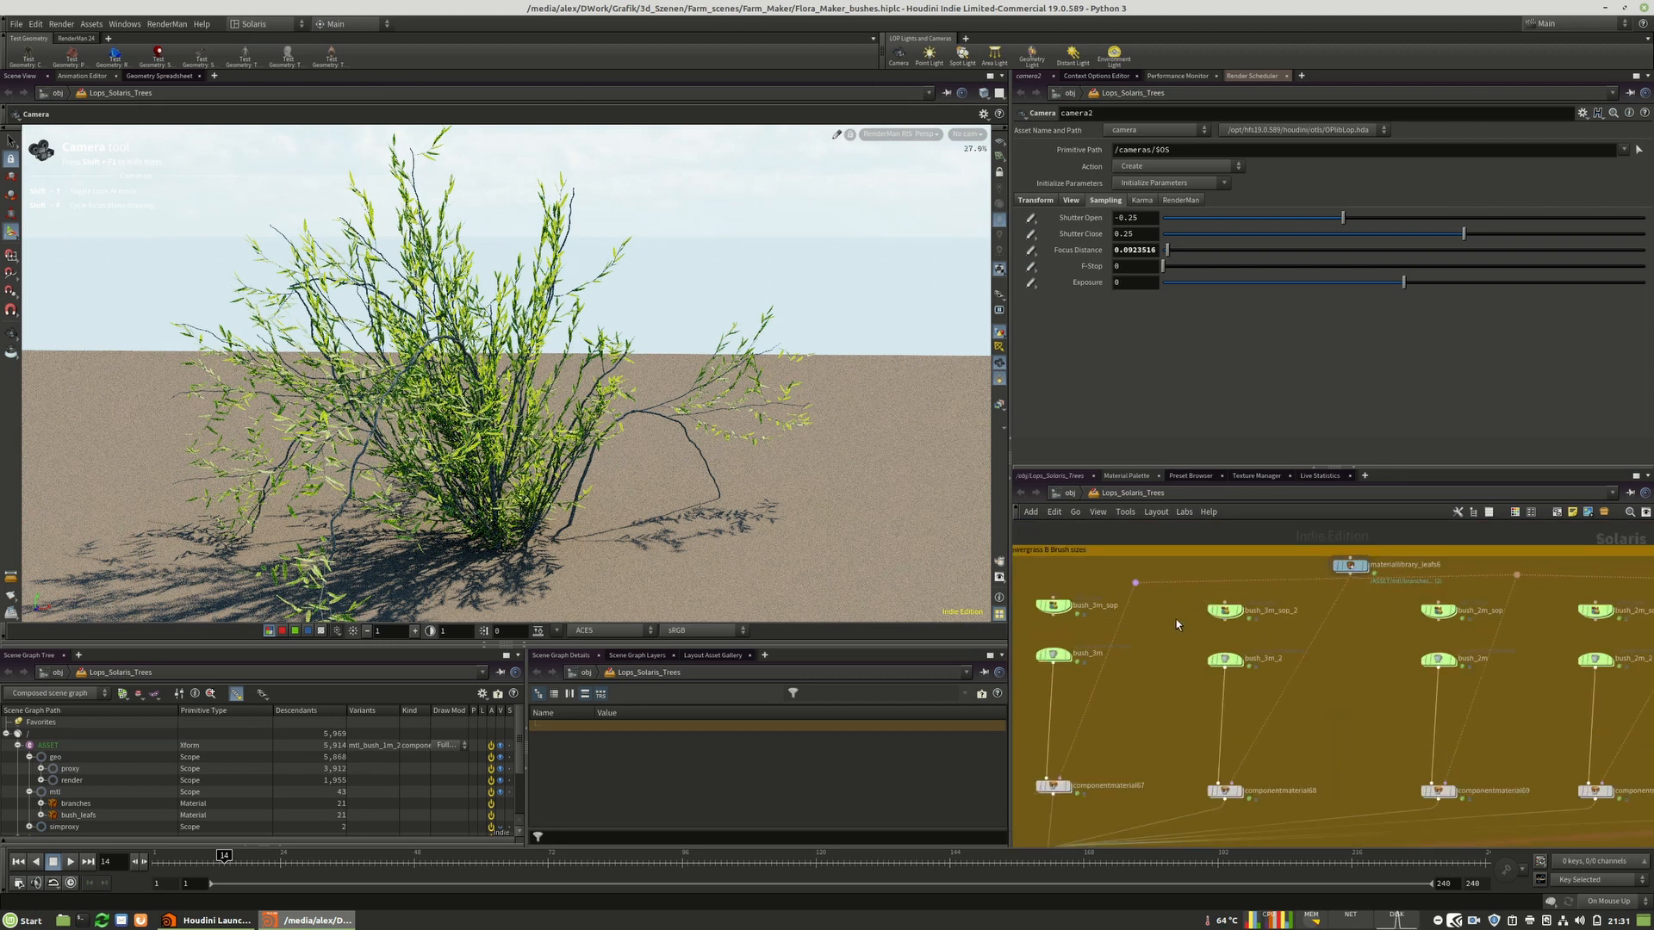
{"action": "scroll", "coordinate": [1100, 619], "scroll_direction": "down", "scroll_amount": 3}
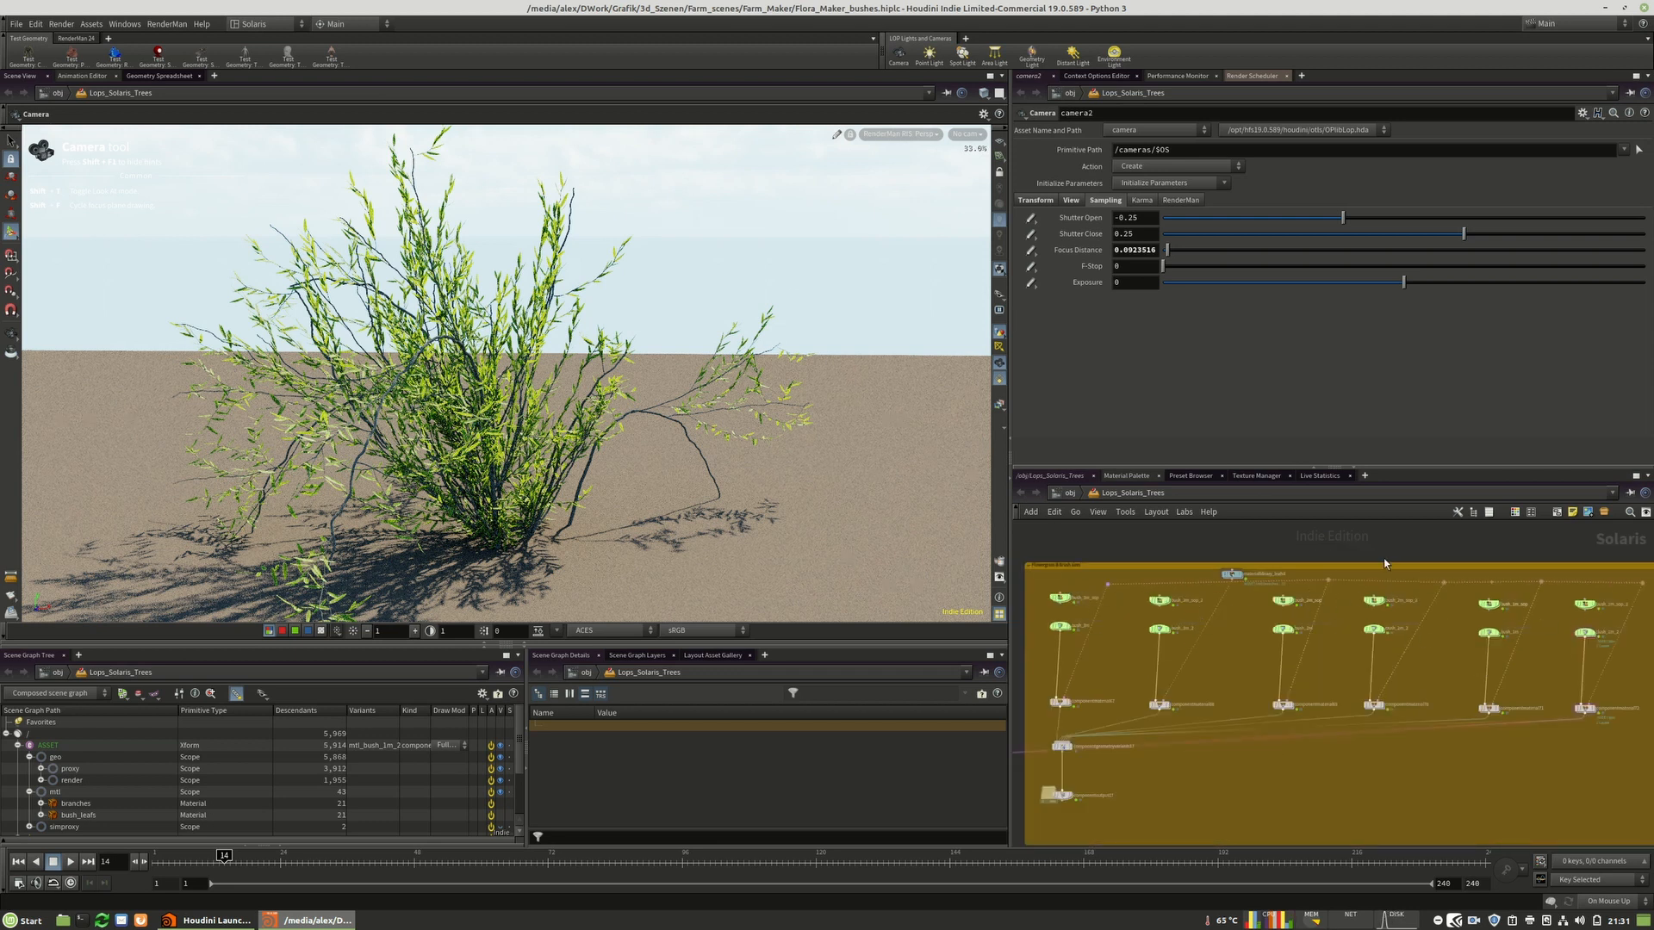
{"action": "left_click", "coordinate": [901, 135]}
{"action": "left_click", "coordinate": [896, 182]}
{"action": "left_click", "coordinate": [920, 134]}
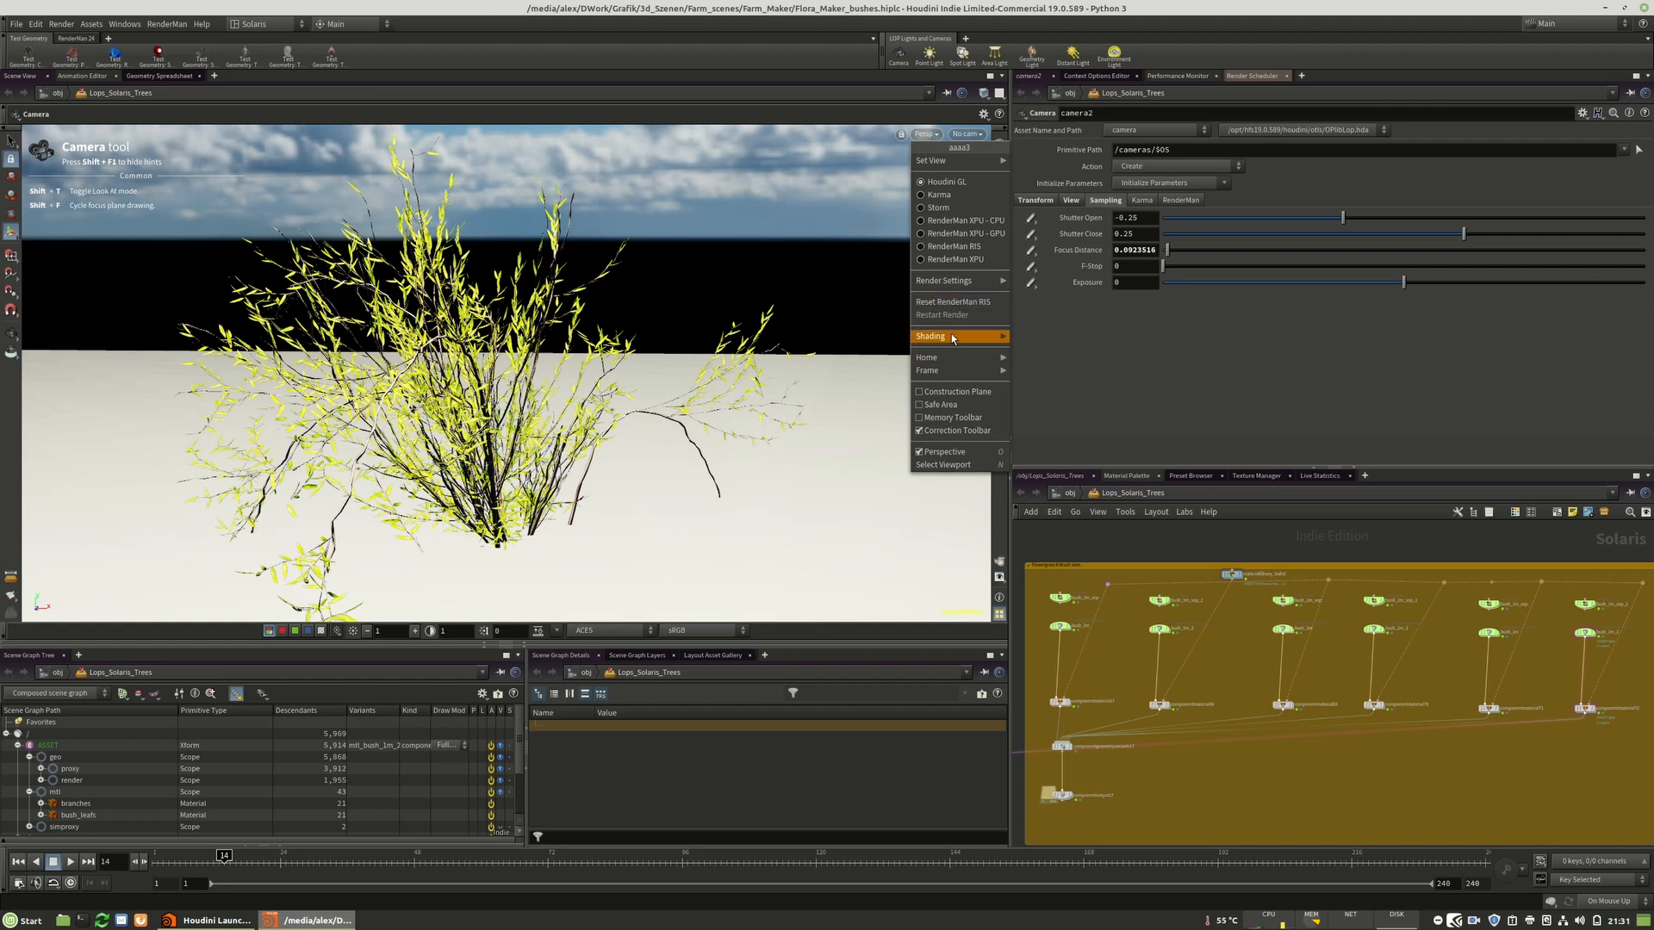
{"action": "left_click", "coordinate": [934, 303]}
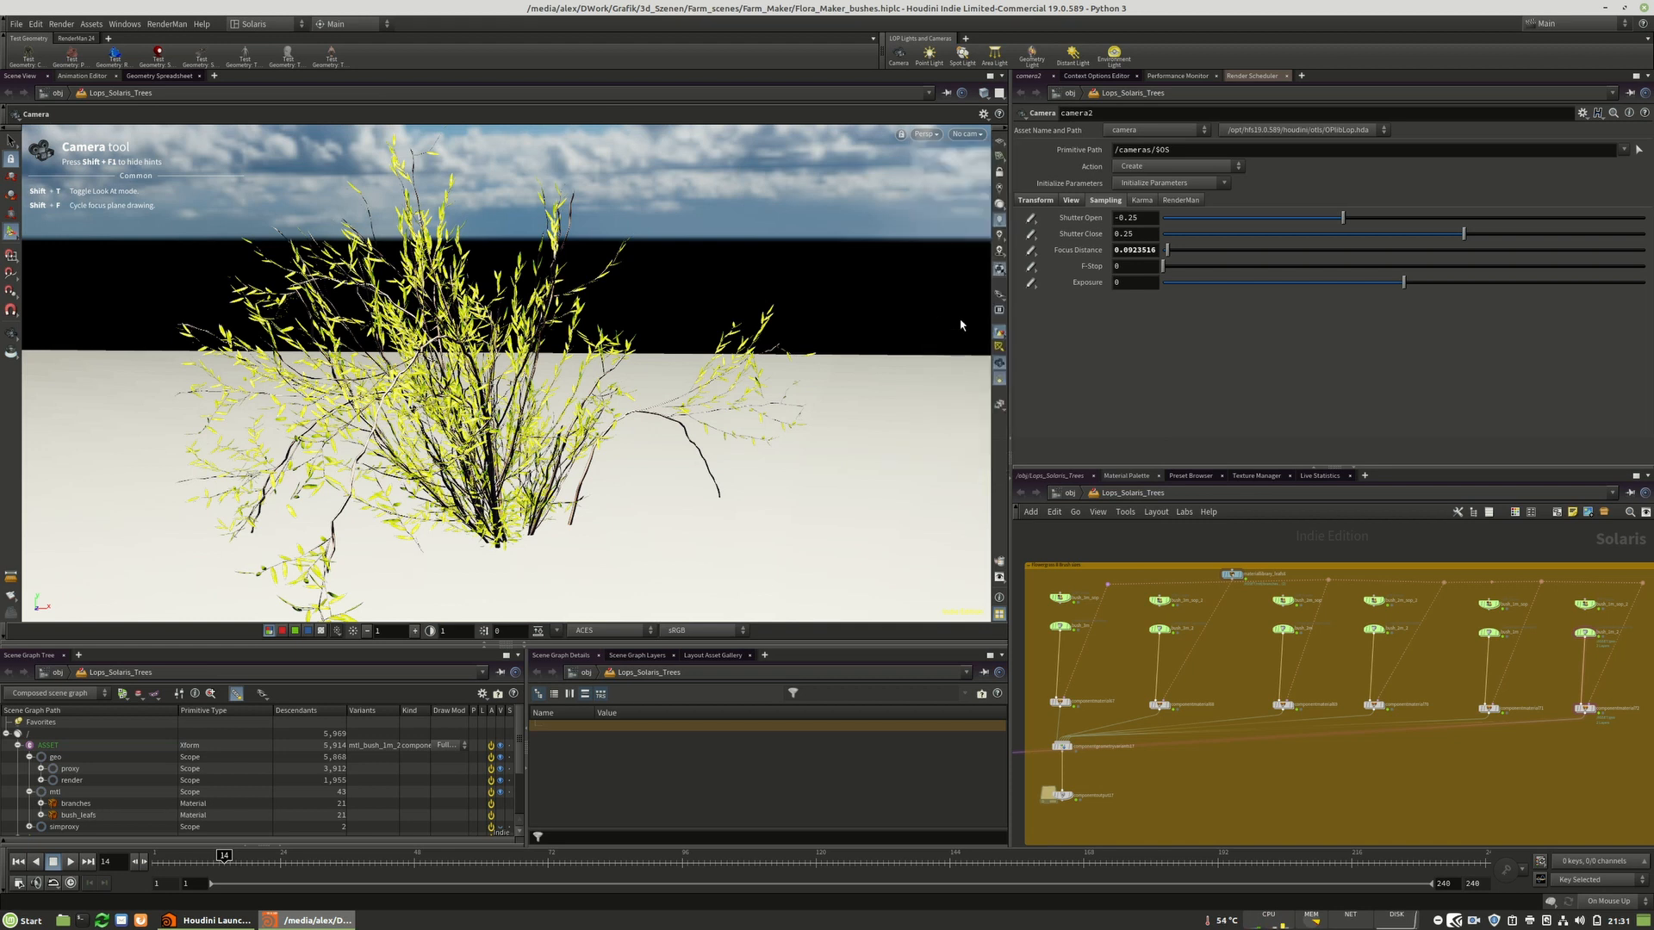
Open the scene file Flora_Maker_Grass_v2.hiplc, discarding changes to the bushes scene.
{"action": "left_click", "coordinate": [16, 25]}
{"action": "left_click", "coordinate": [26, 51]}
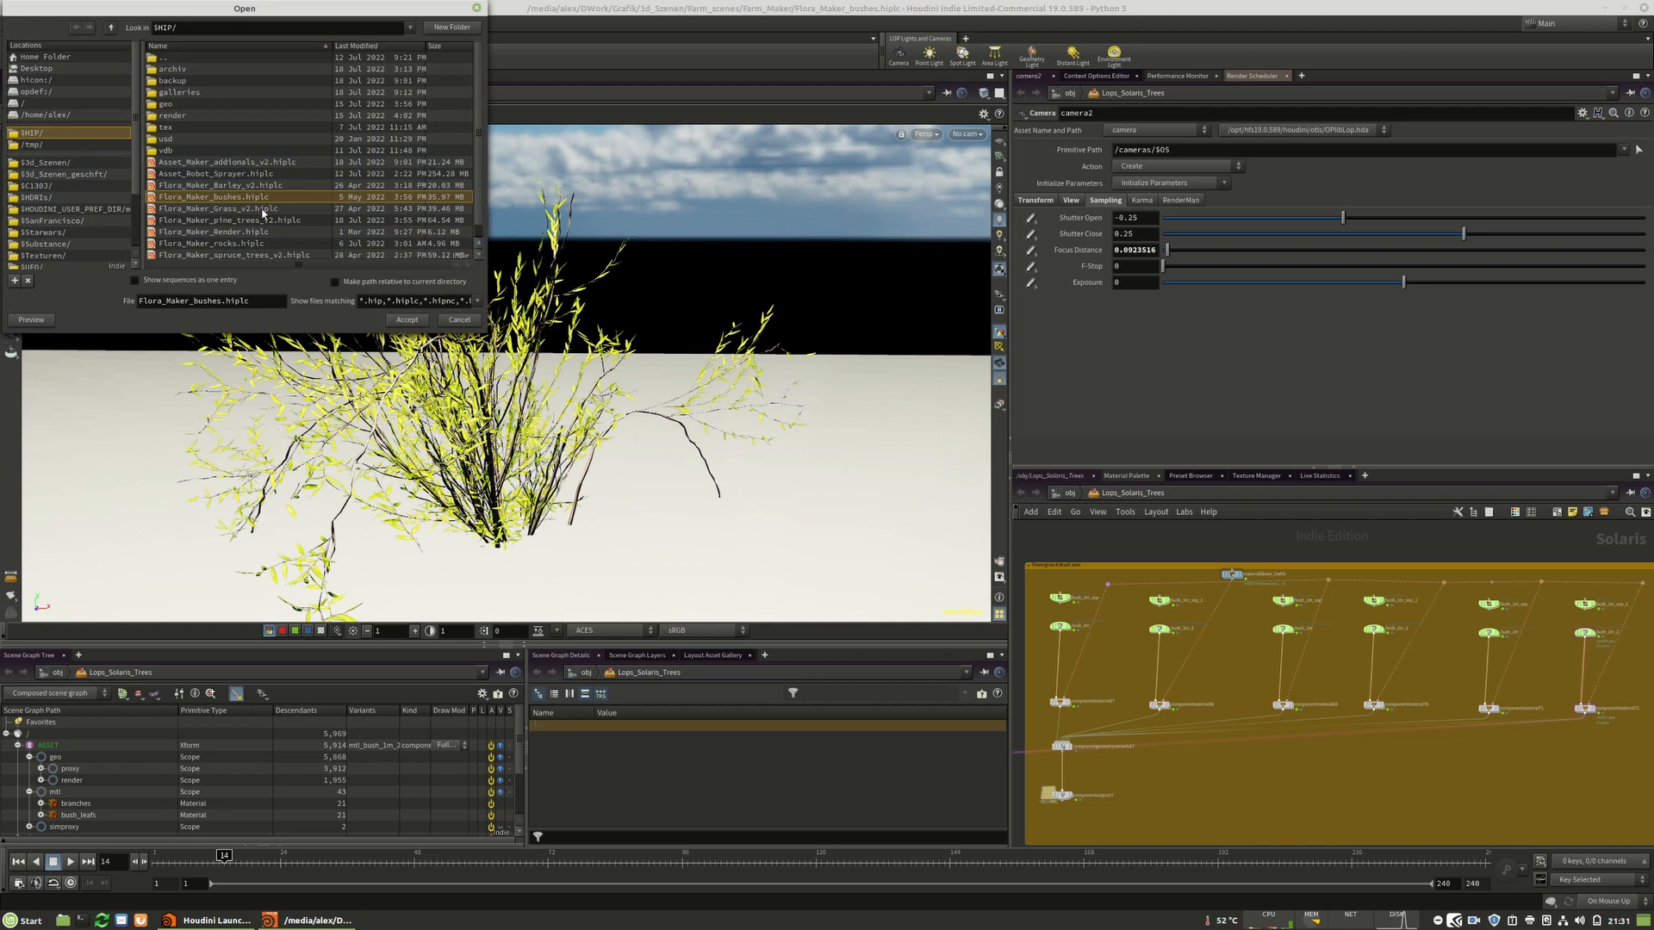
{"action": "left_click", "coordinate": [276, 209]}
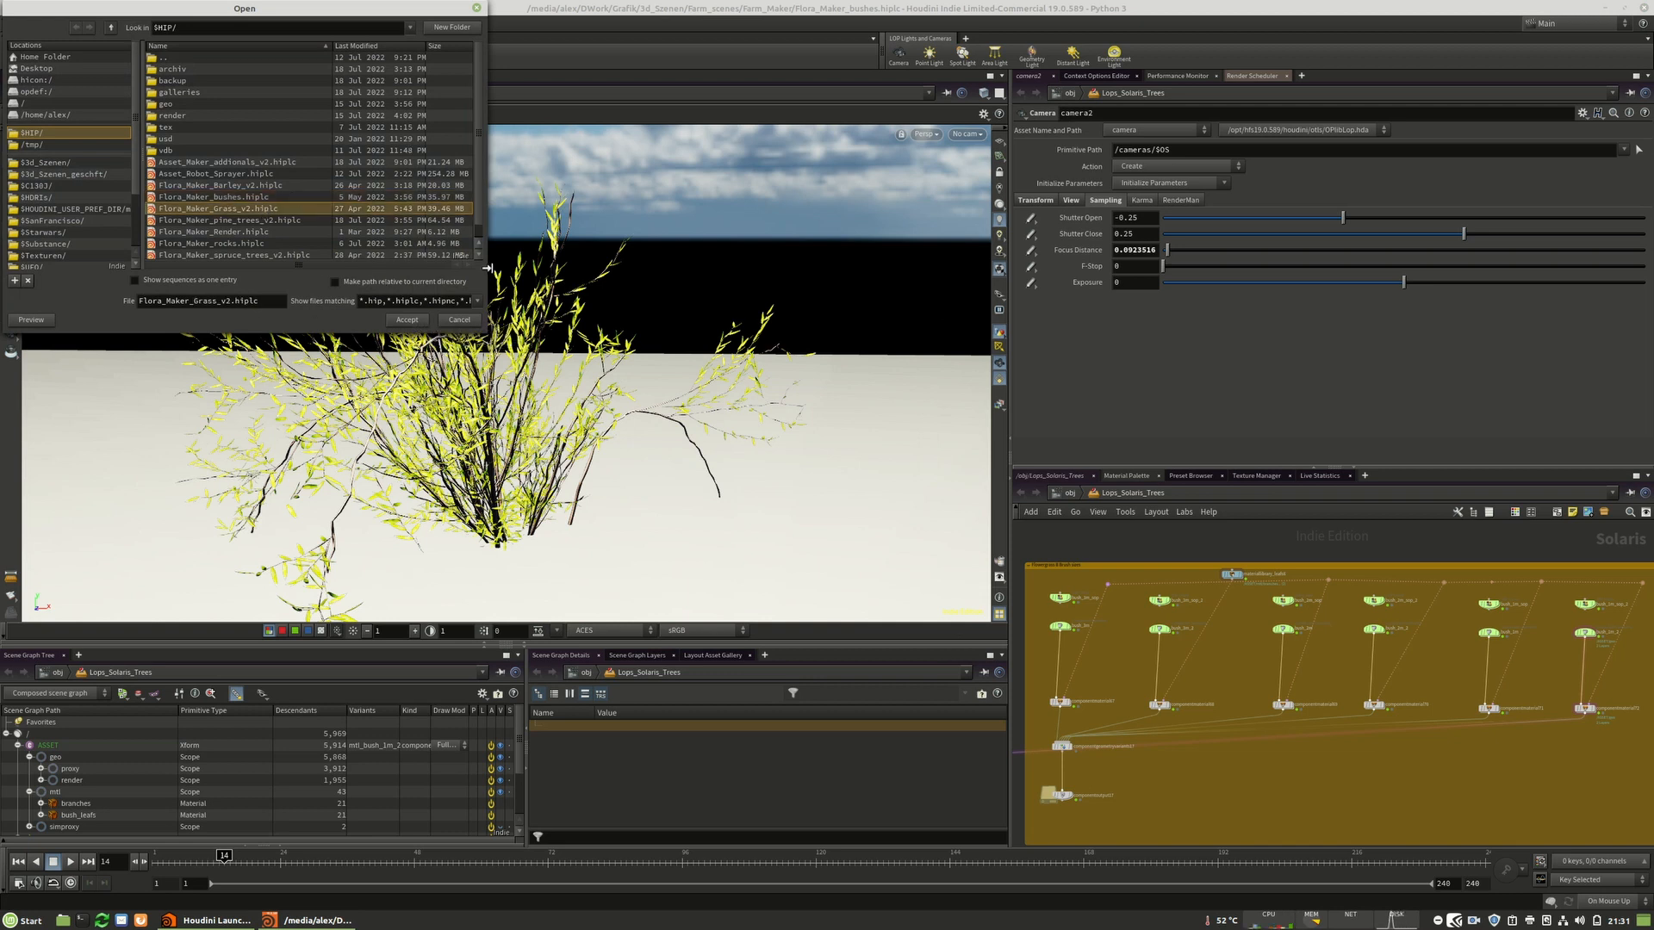
{"action": "left_click", "coordinate": [409, 319]}
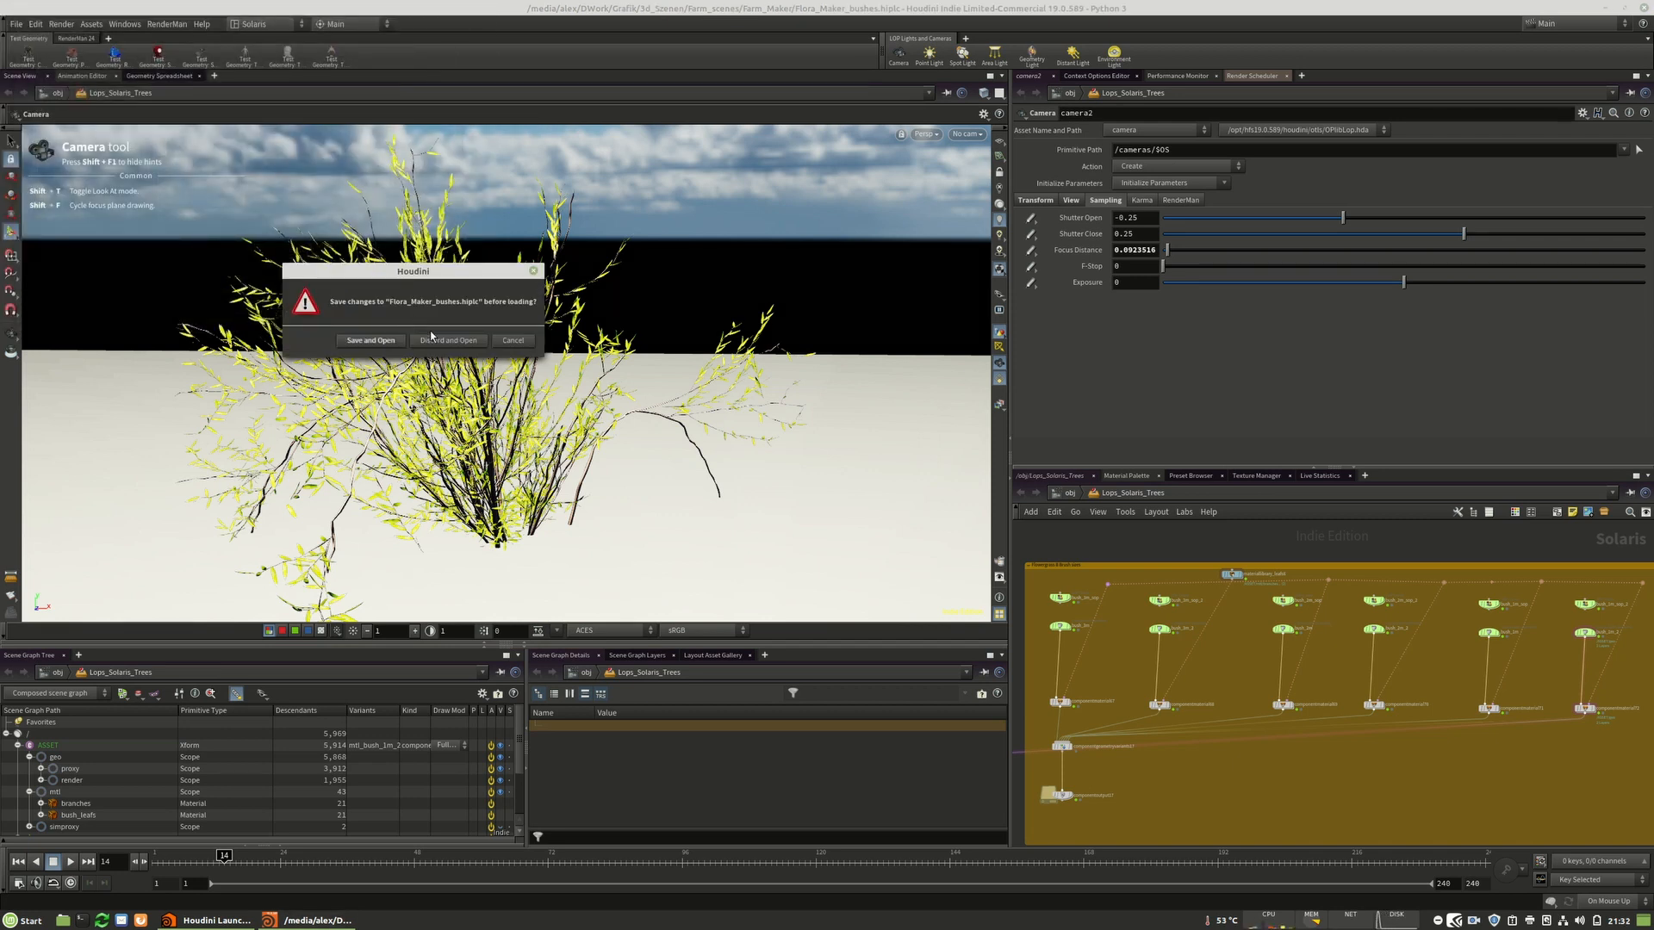
{"action": "left_click", "coordinate": [482, 336]}
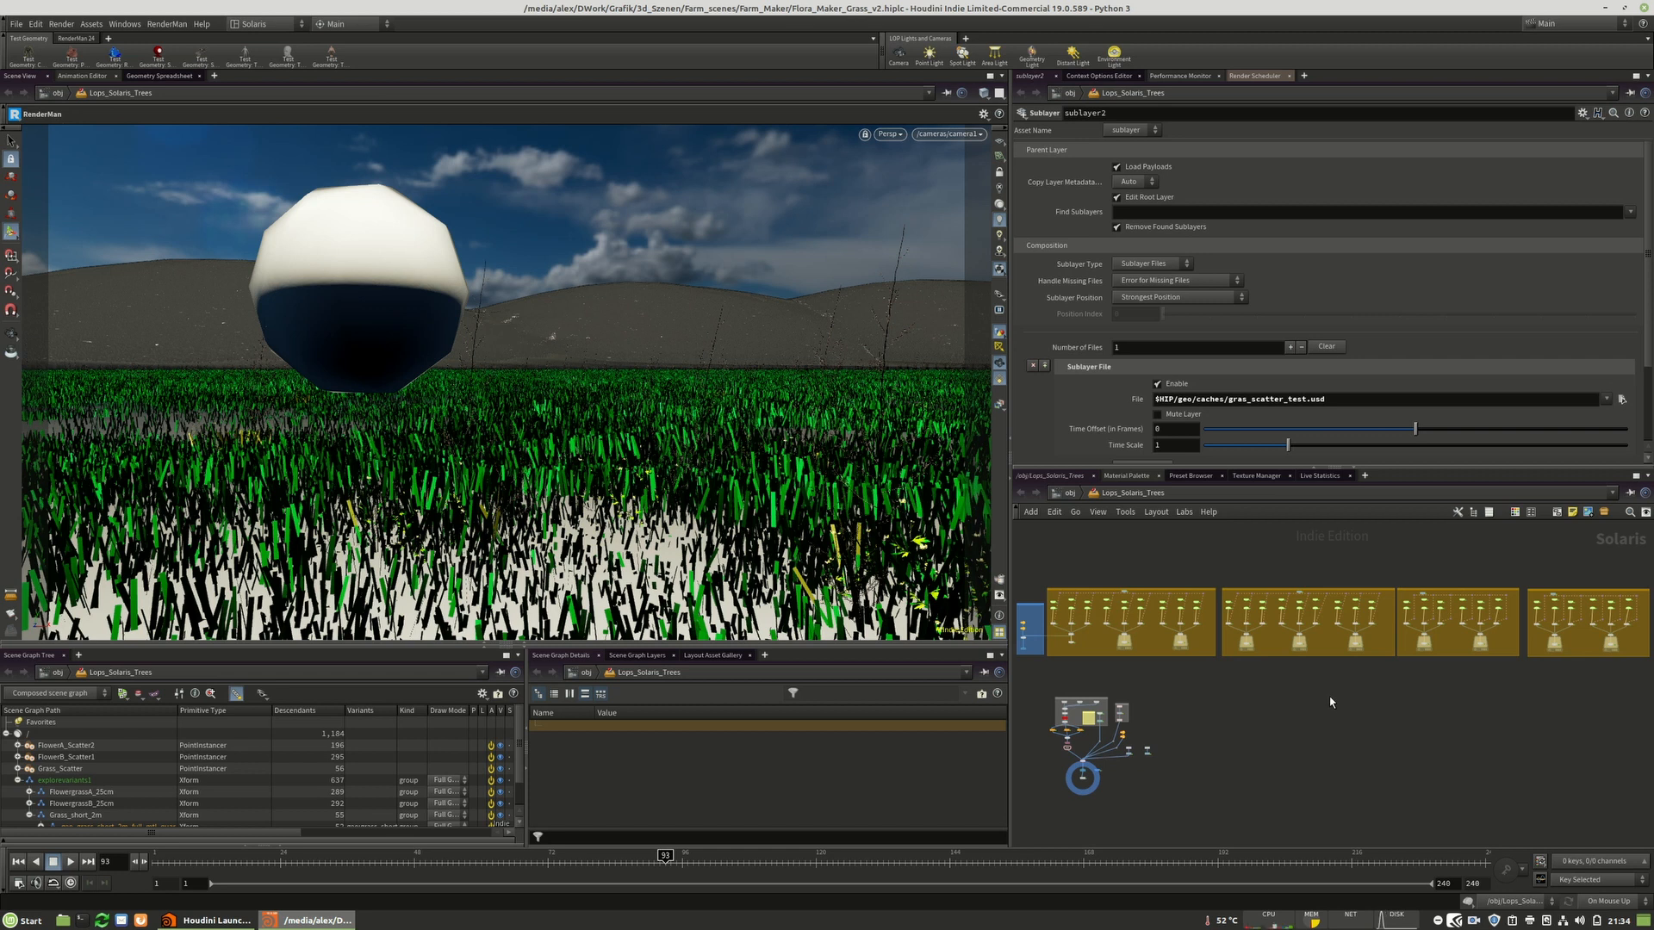
Set the viewport renderer to RenderMan RIS to render the grass scene.
{"action": "left_click", "coordinate": [884, 134]}
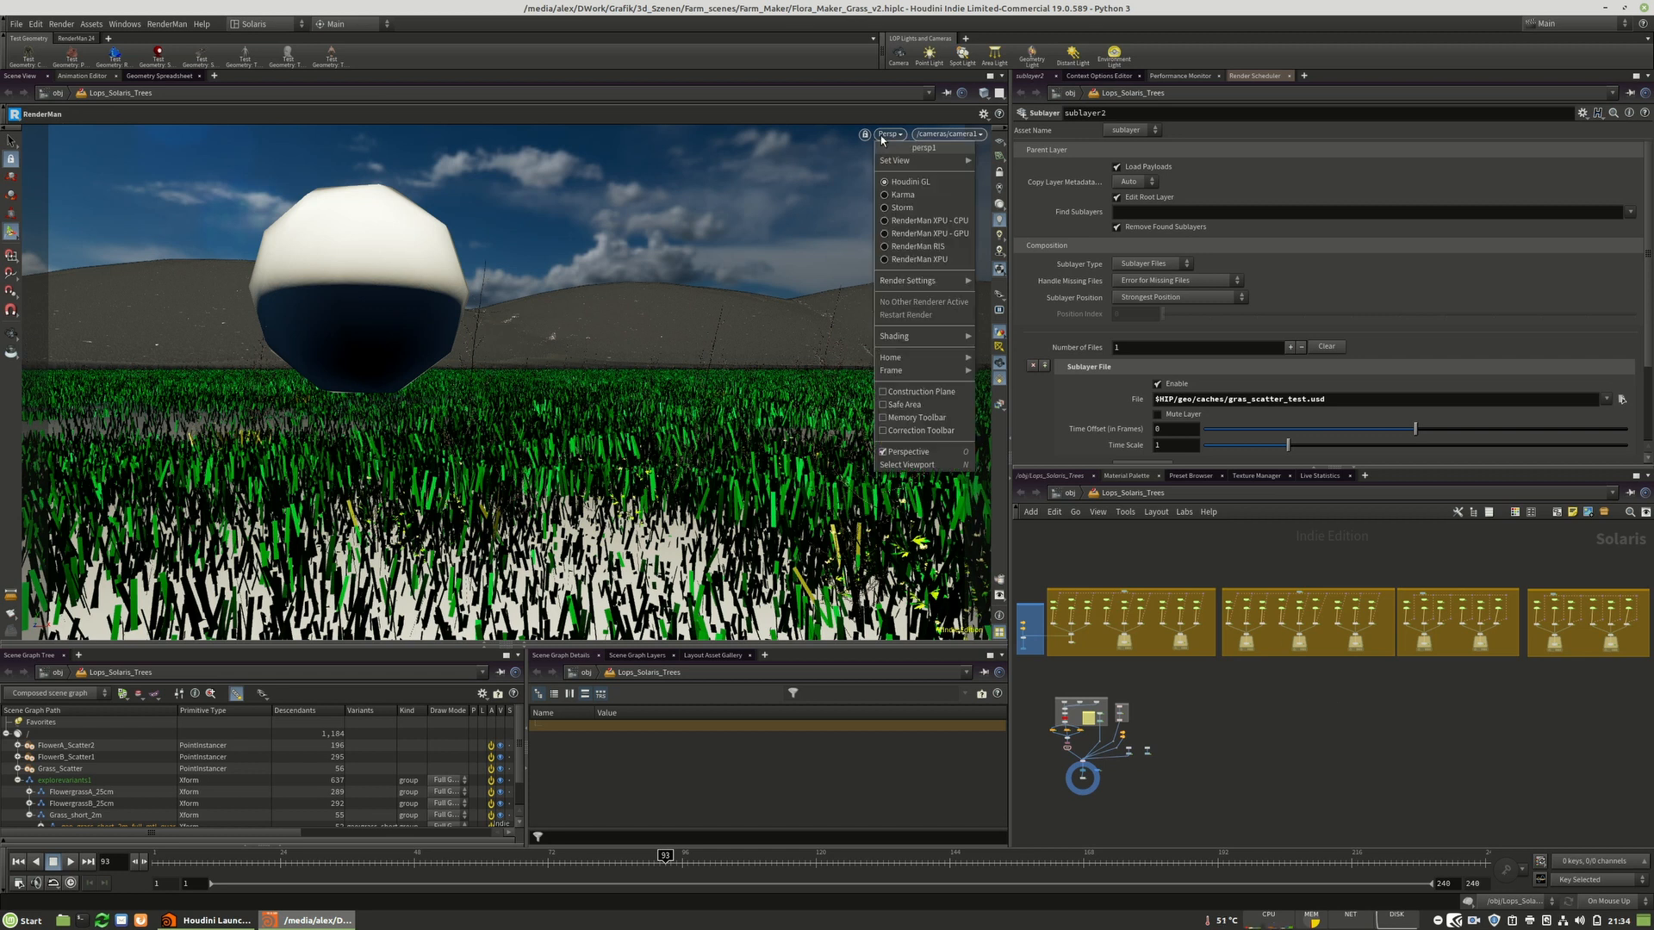
{"action": "left_click", "coordinate": [929, 250]}
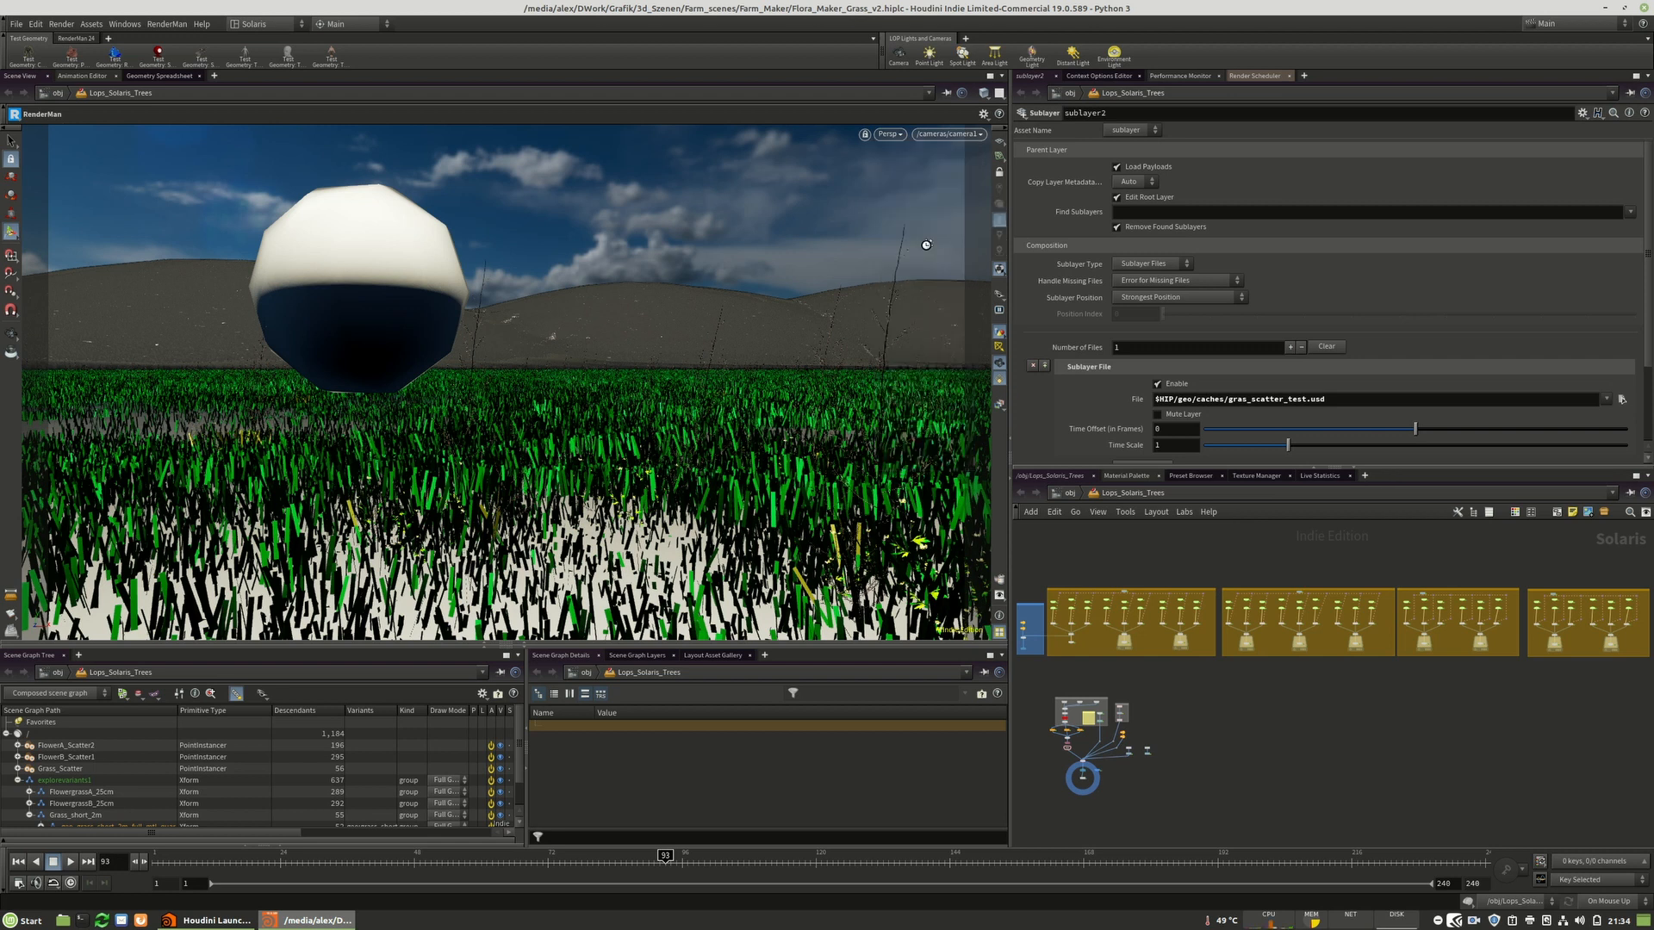
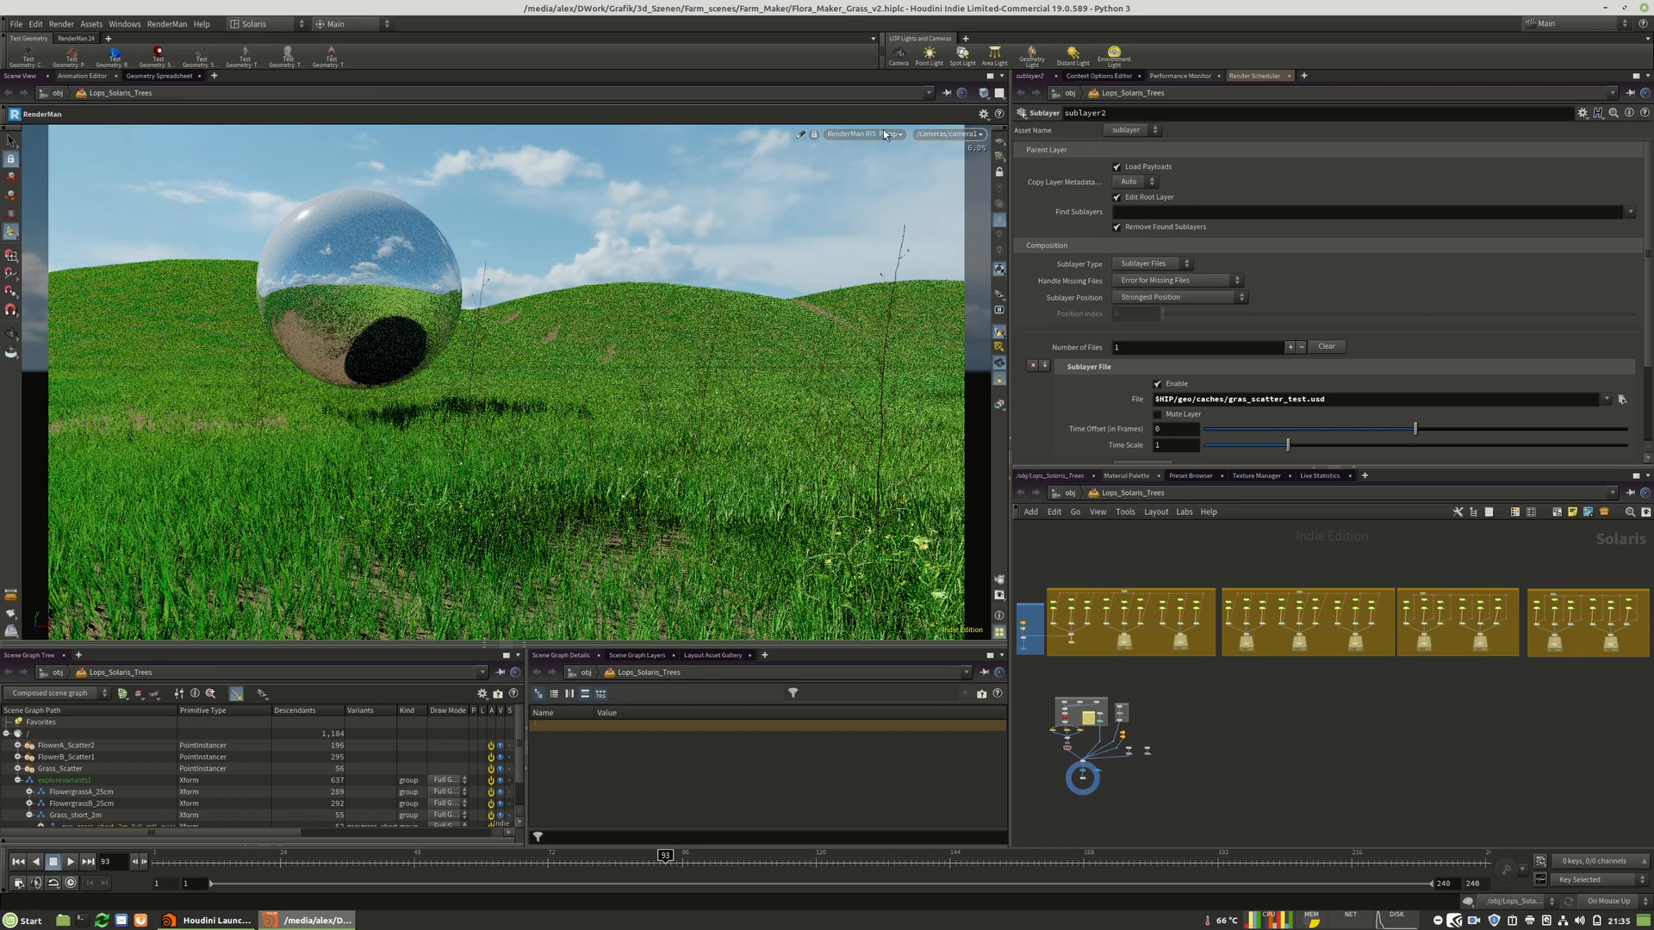
Browse the grass scene network and select the camera1 node.
{"action": "scroll", "coordinate": [1080, 804], "scroll_direction": "up", "scroll_amount": 10}
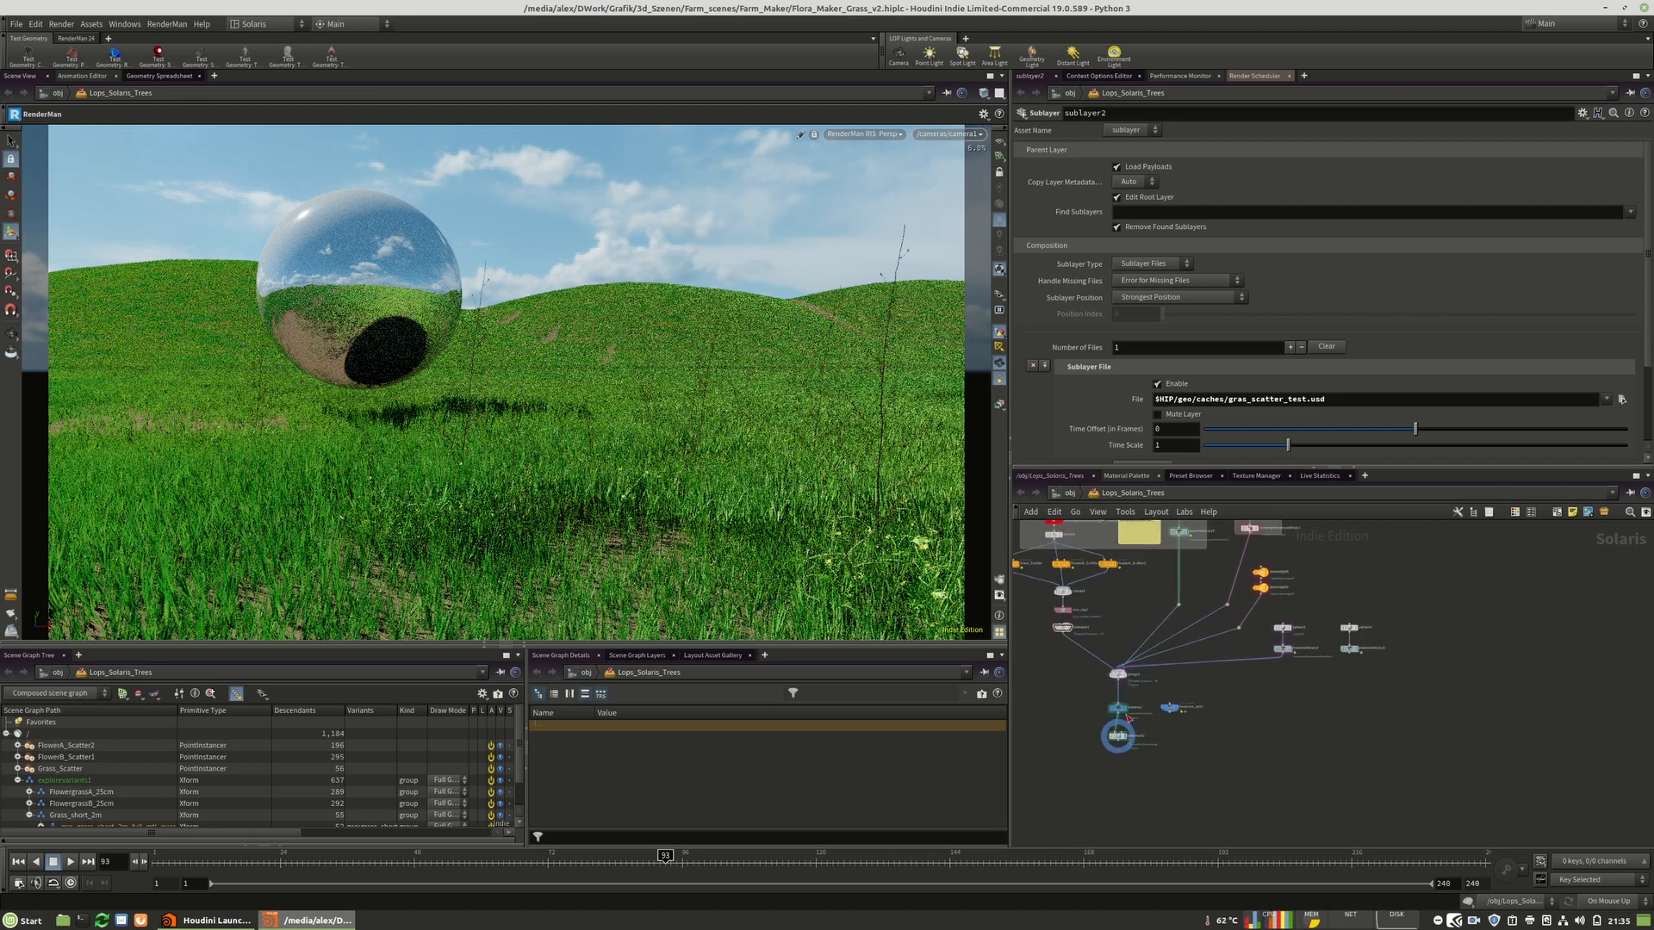
{"action": "middle_click_drag", "start_coordinate": [1237, 795], "coordinate": [1284, 831]}
{"action": "scroll", "coordinate": [1283, 831], "scroll_direction": "down", "scroll_amount": 5}
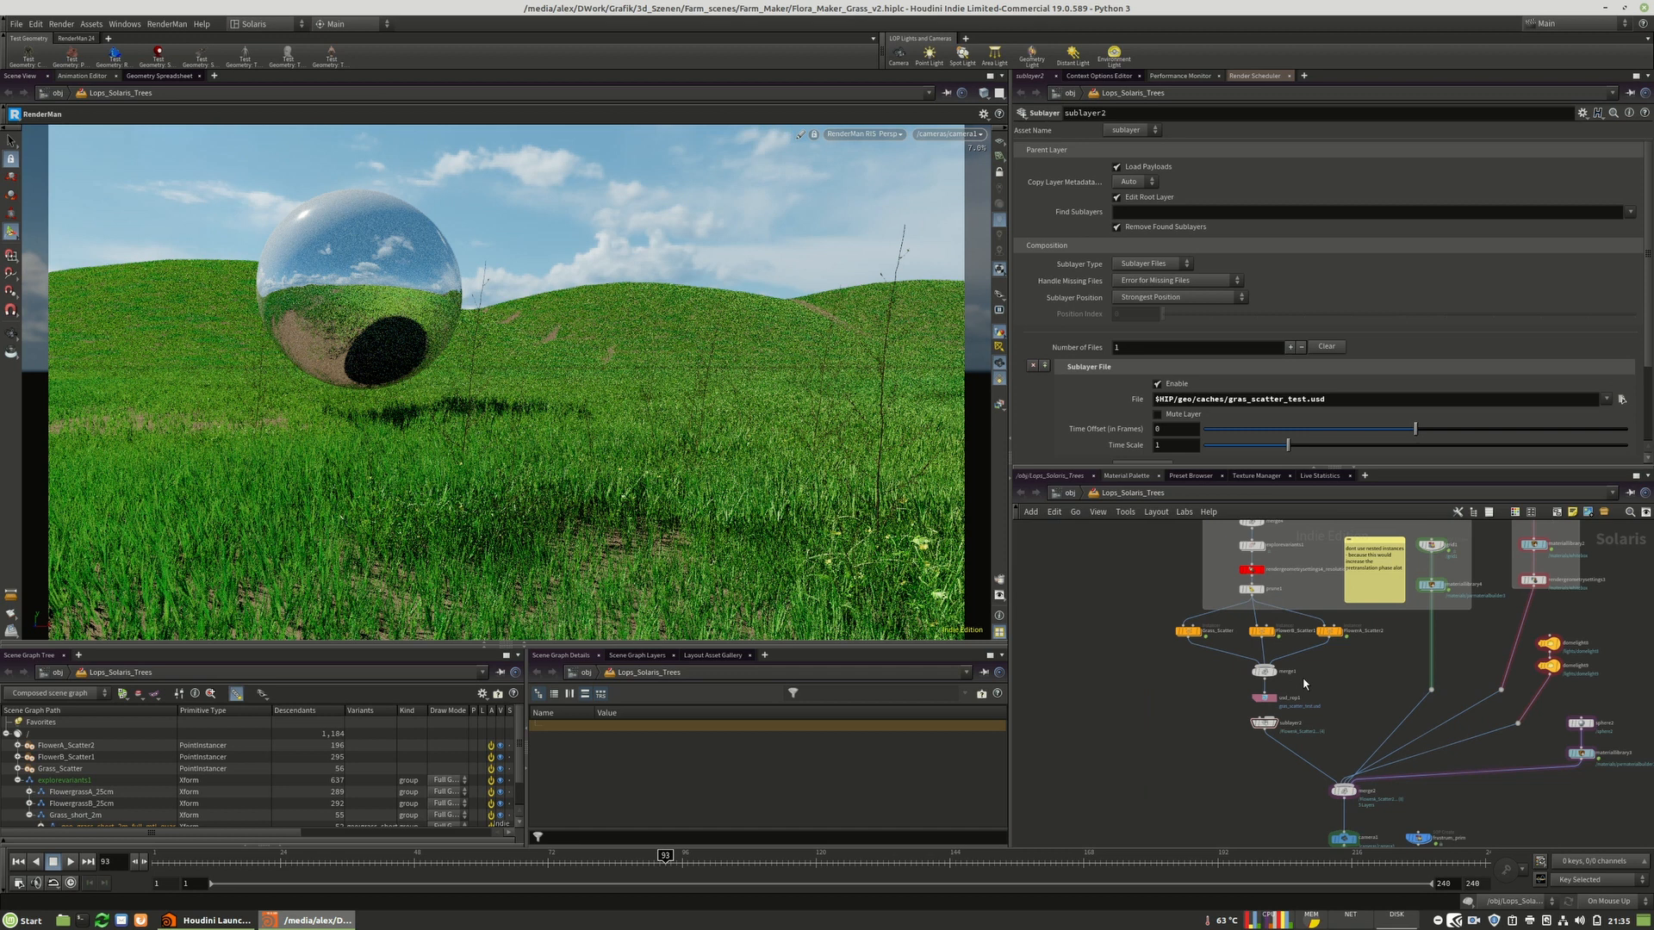
{"action": "scroll", "coordinate": [1324, 693], "scroll_direction": "down", "scroll_amount": 4}
{"action": "left_click_drag", "start_coordinate": [1077, 575], "coordinate": [1190, 727]}
{"action": "scroll", "coordinate": [1172, 682], "scroll_direction": "up", "scroll_amount": 6}
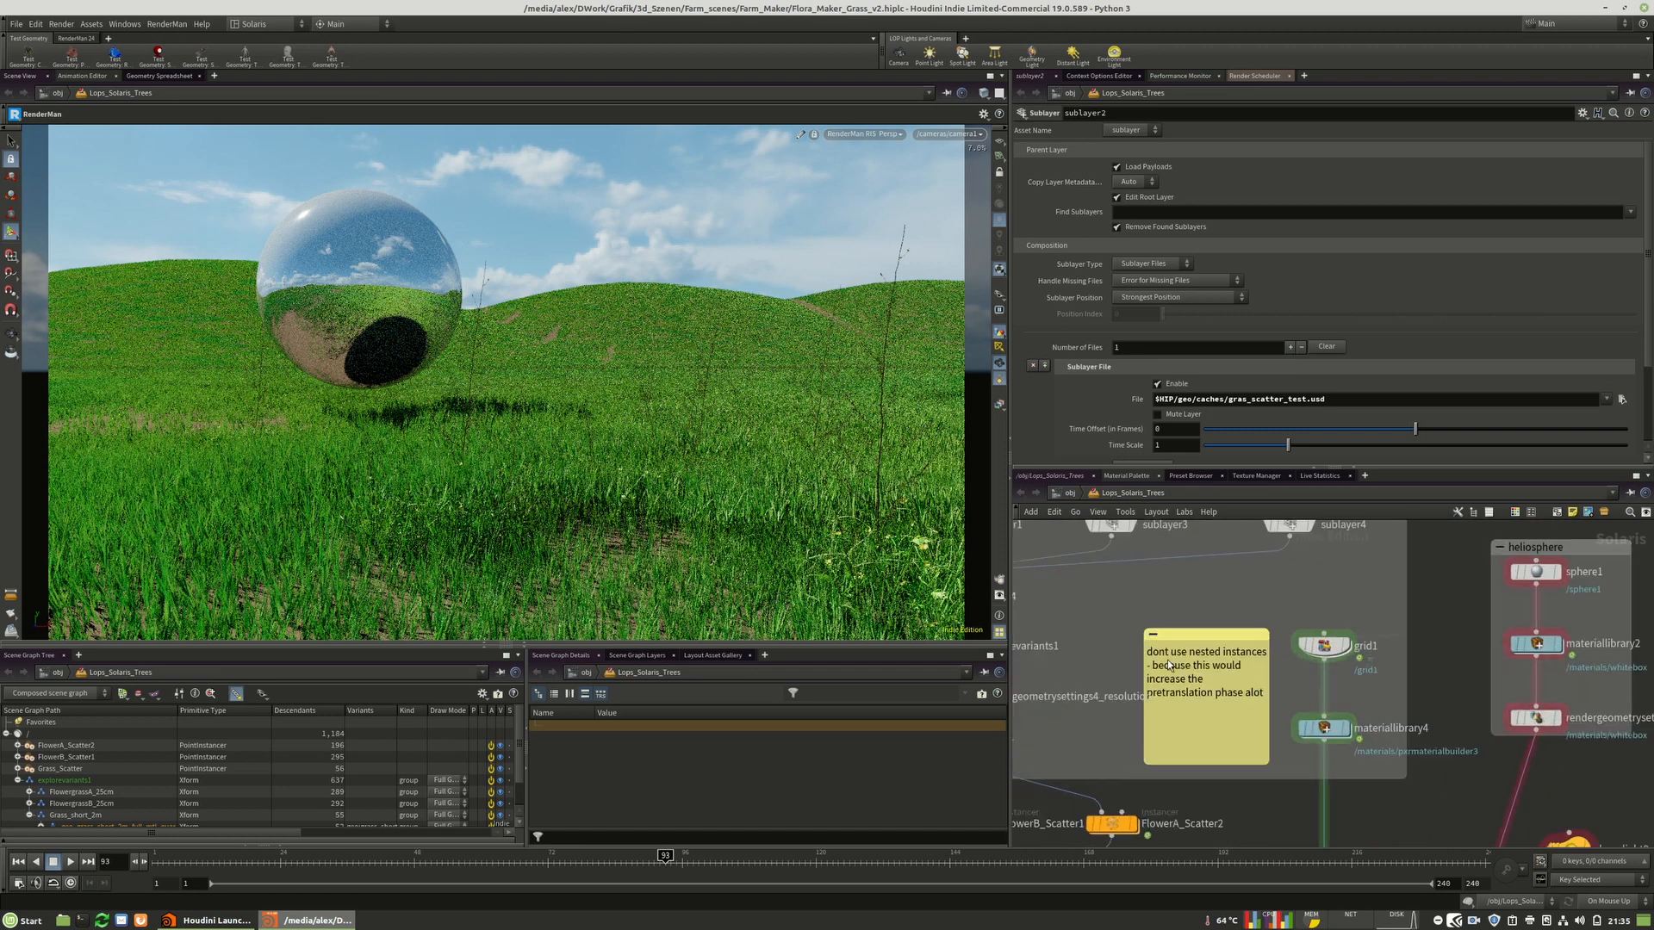
{"action": "scroll", "coordinate": [1247, 596], "scroll_direction": "down", "scroll_amount": 9}
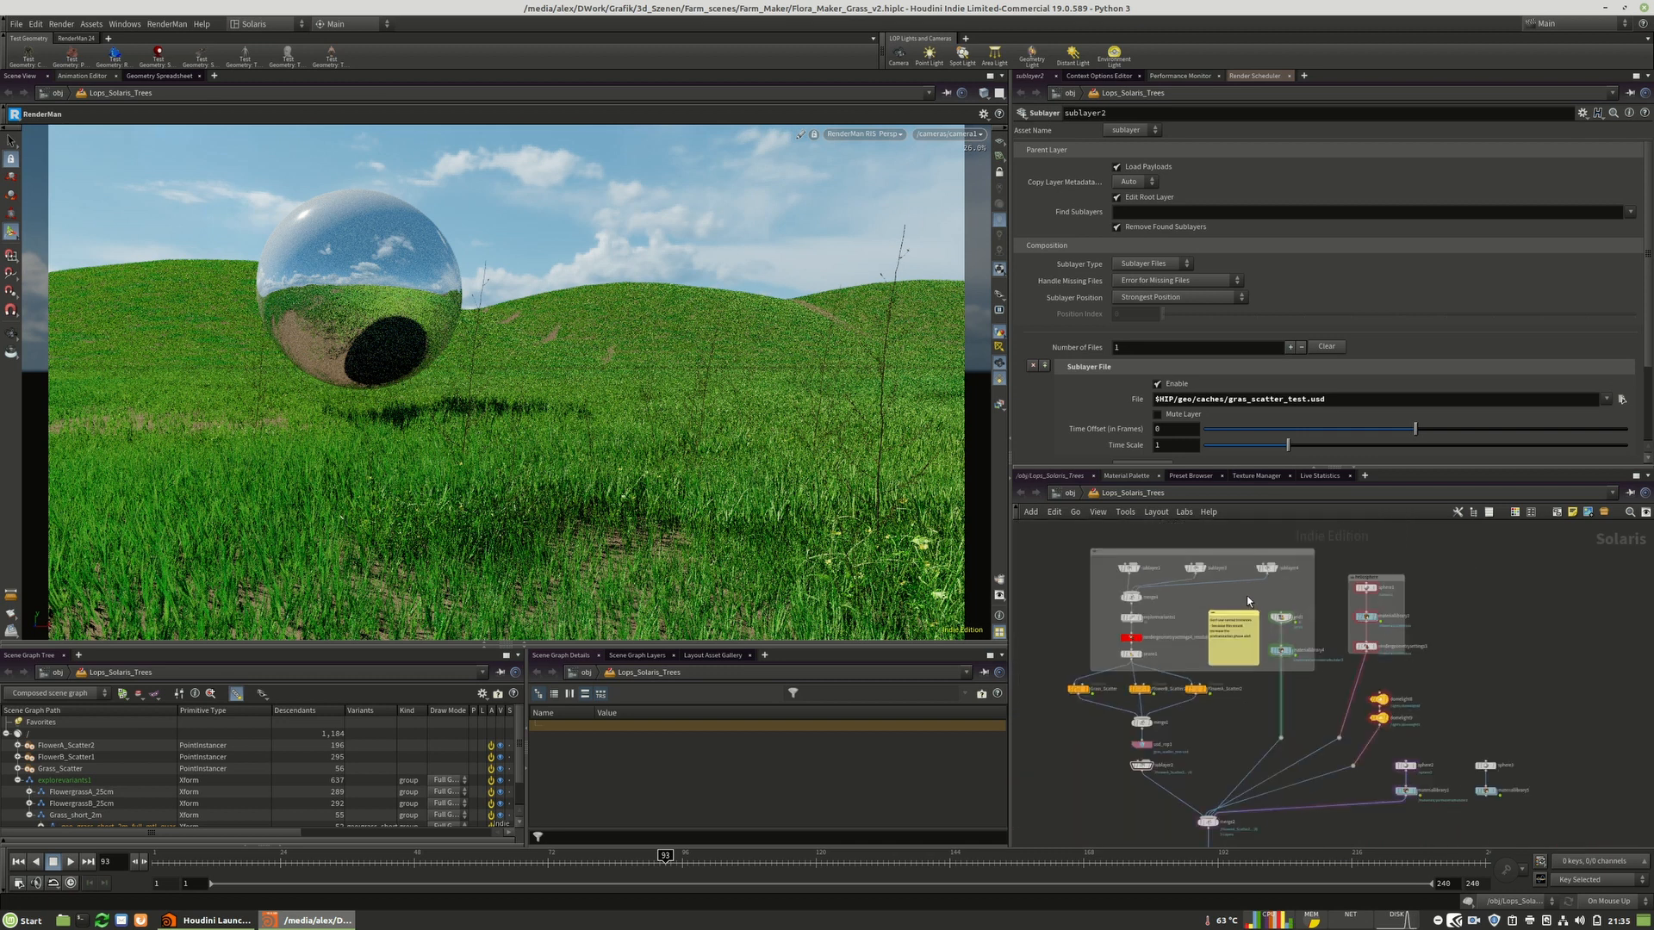
{"action": "scroll", "coordinate": [1274, 703], "scroll_direction": "up", "scroll_amount": 4}
{"action": "scroll", "coordinate": [1274, 703], "scroll_direction": "up", "scroll_amount": 3}
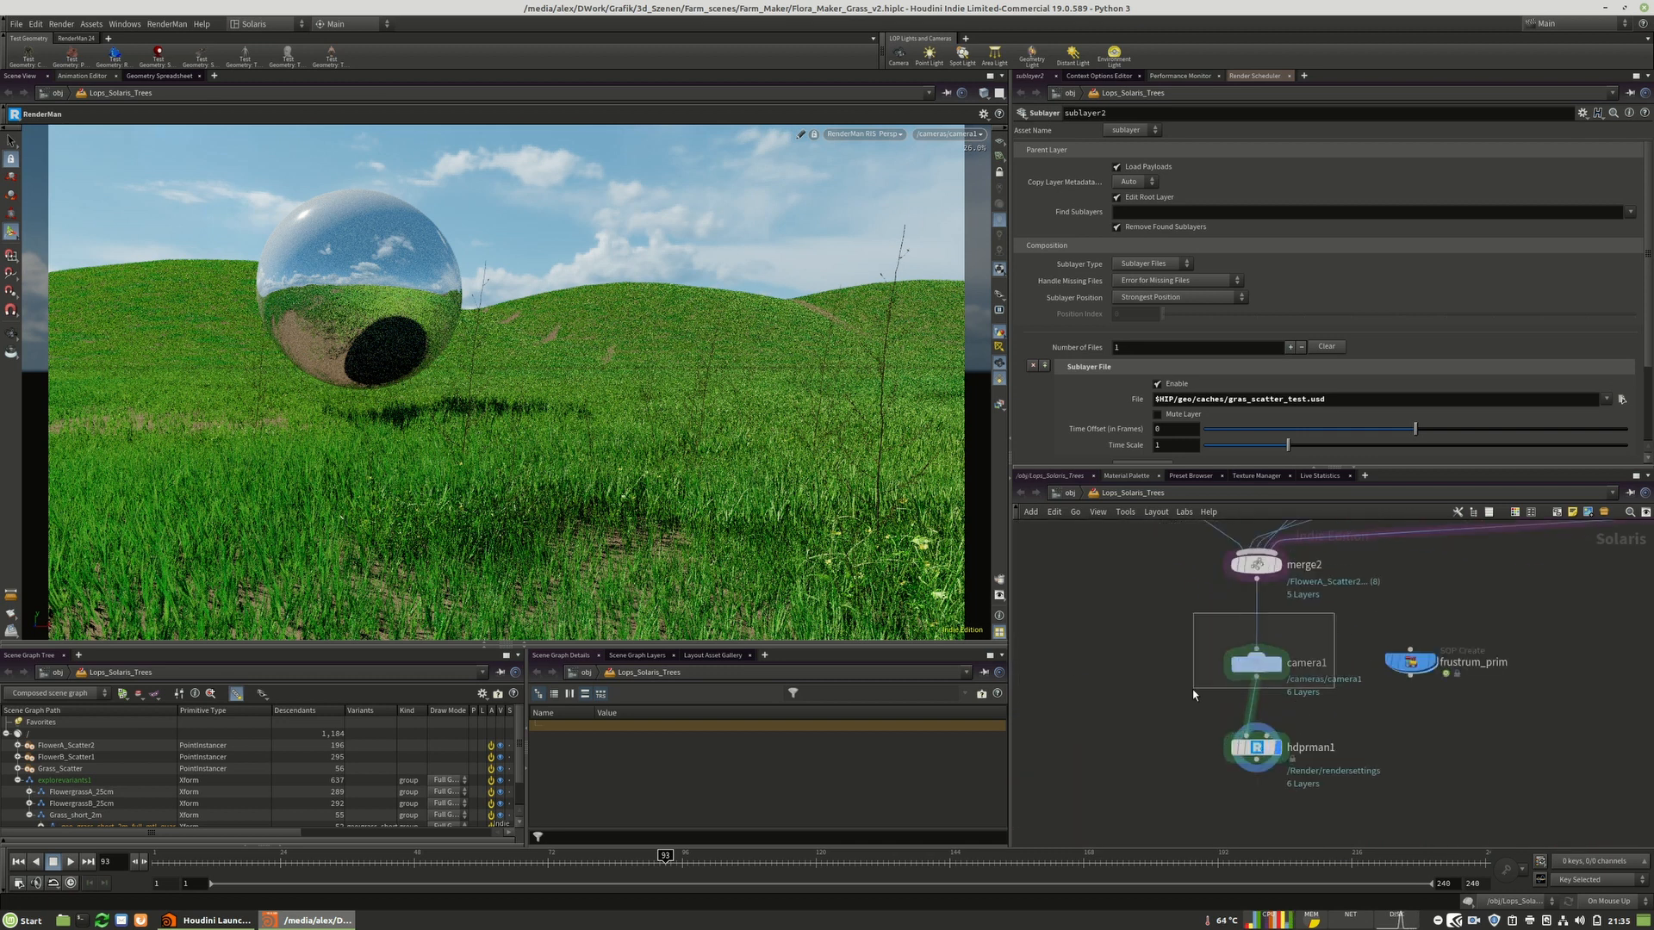
{"action": "left_click", "coordinate": [1256, 662]}
Adjust camera1's focus in the viewport with the Camera tool.
{"action": "left_click", "coordinate": [11, 334]}
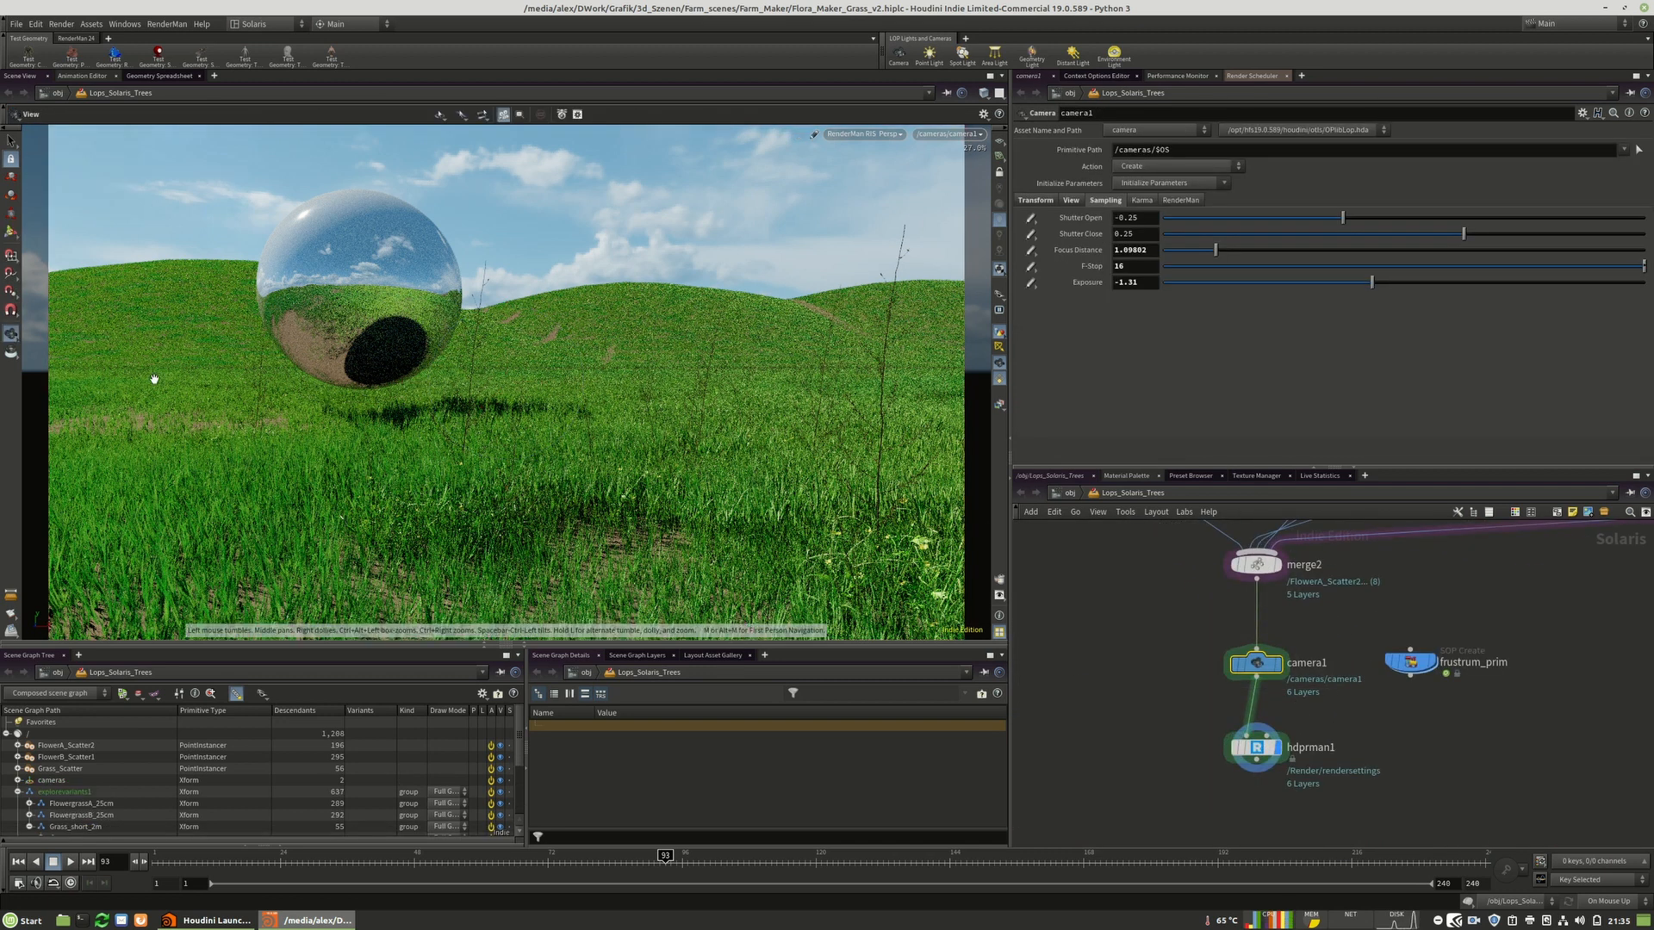
{"action": "left_click", "coordinate": [11, 231]}
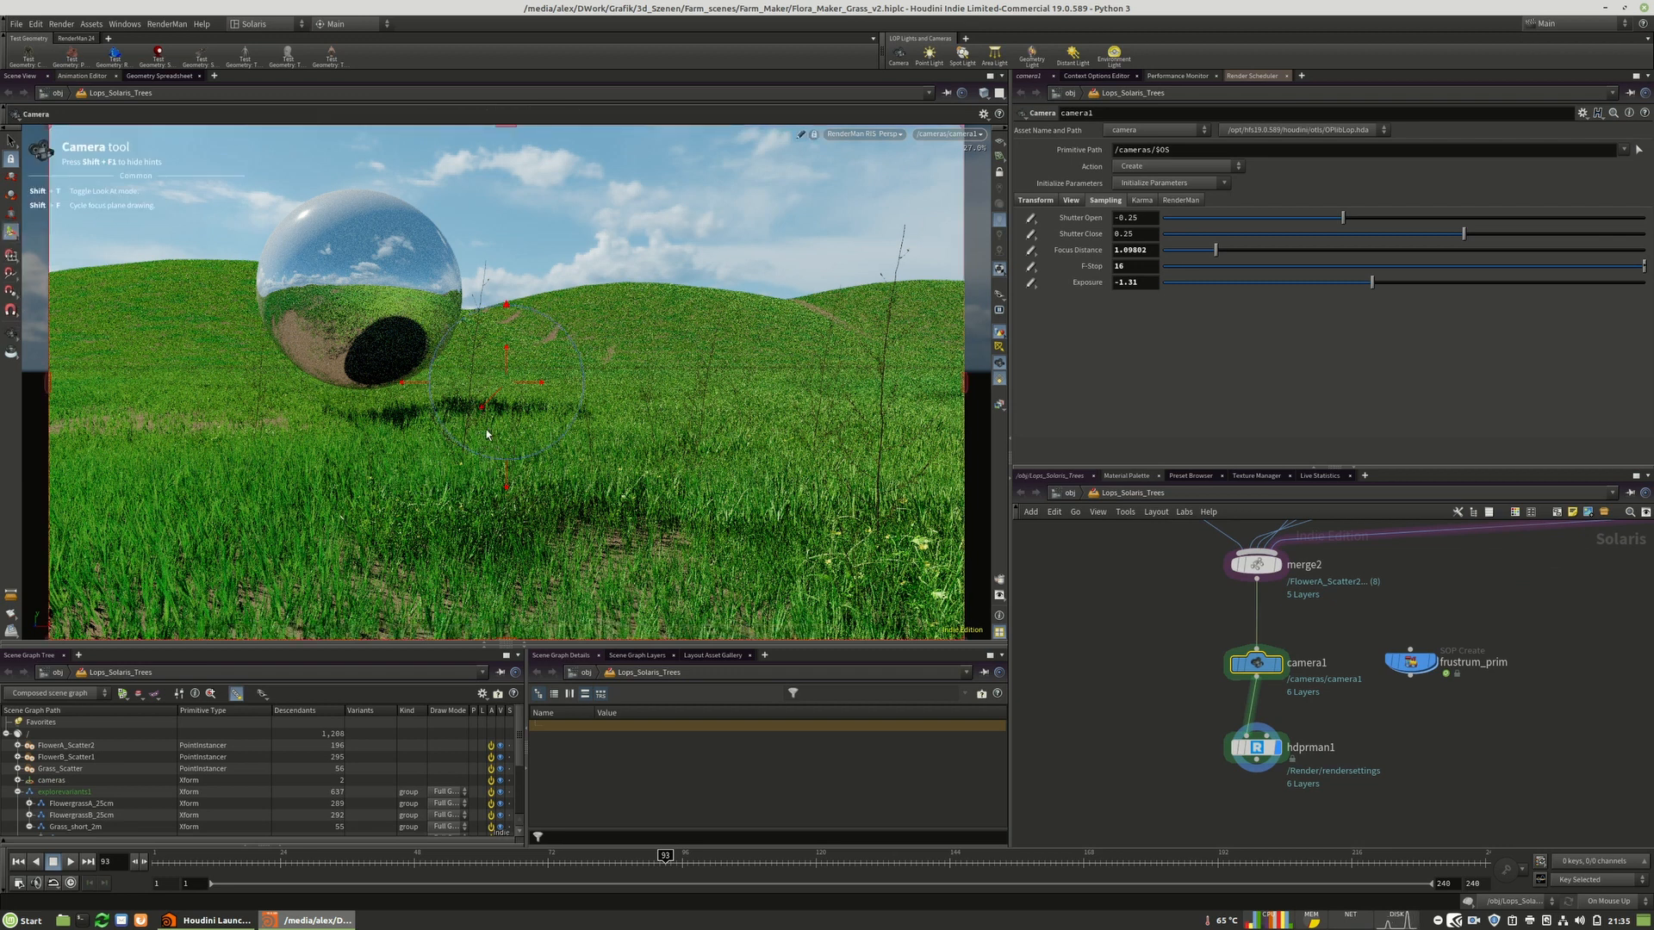
{"action": "left_click_drag", "start_coordinate": [506, 354], "coordinate": [508, 371]}
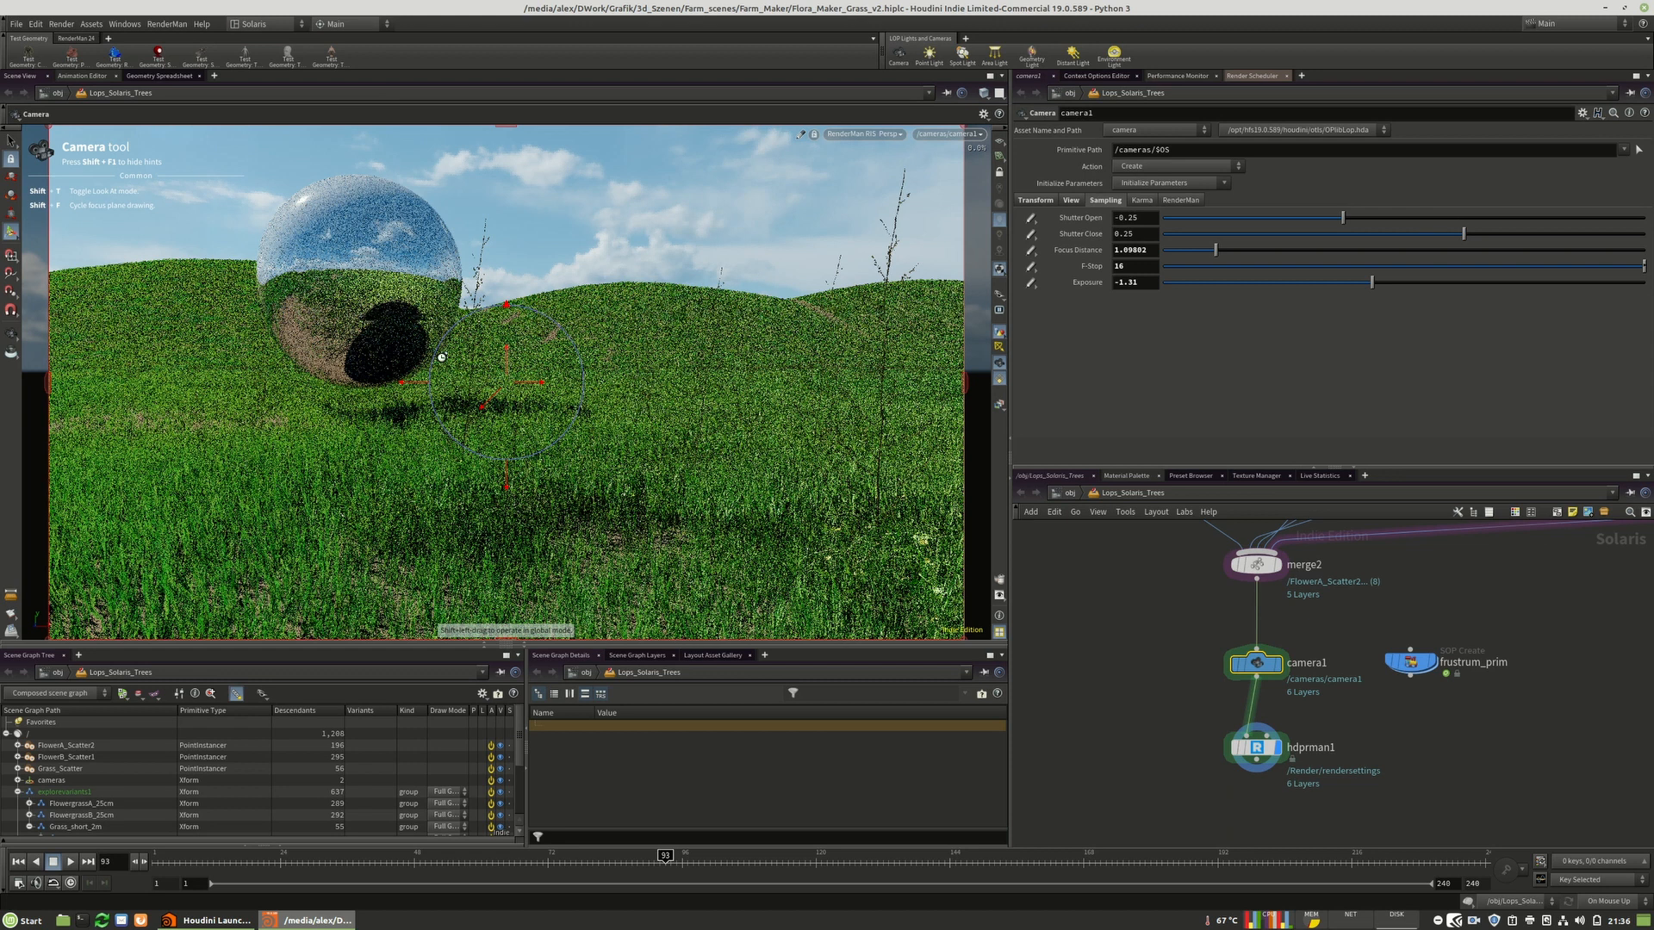
{"action": "left_click", "coordinate": [10, 334]}
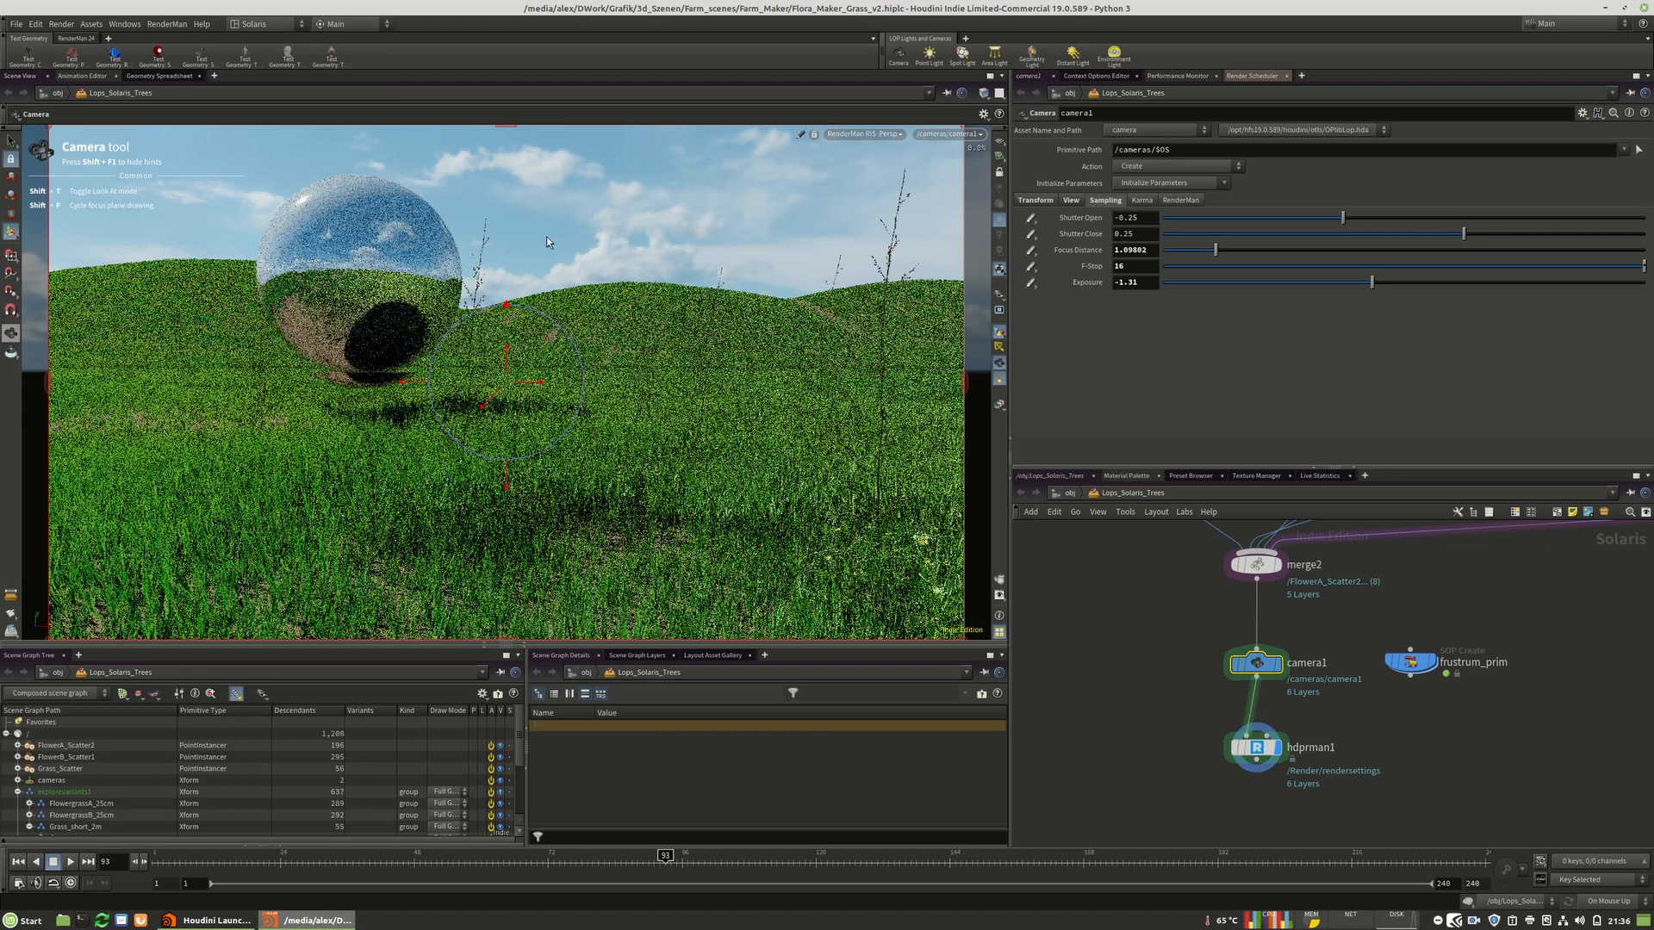
Draw and adjust a render region in the viewport so RenderMan renders only part of the grass.
{"action": "left_click", "coordinate": [518, 115]}
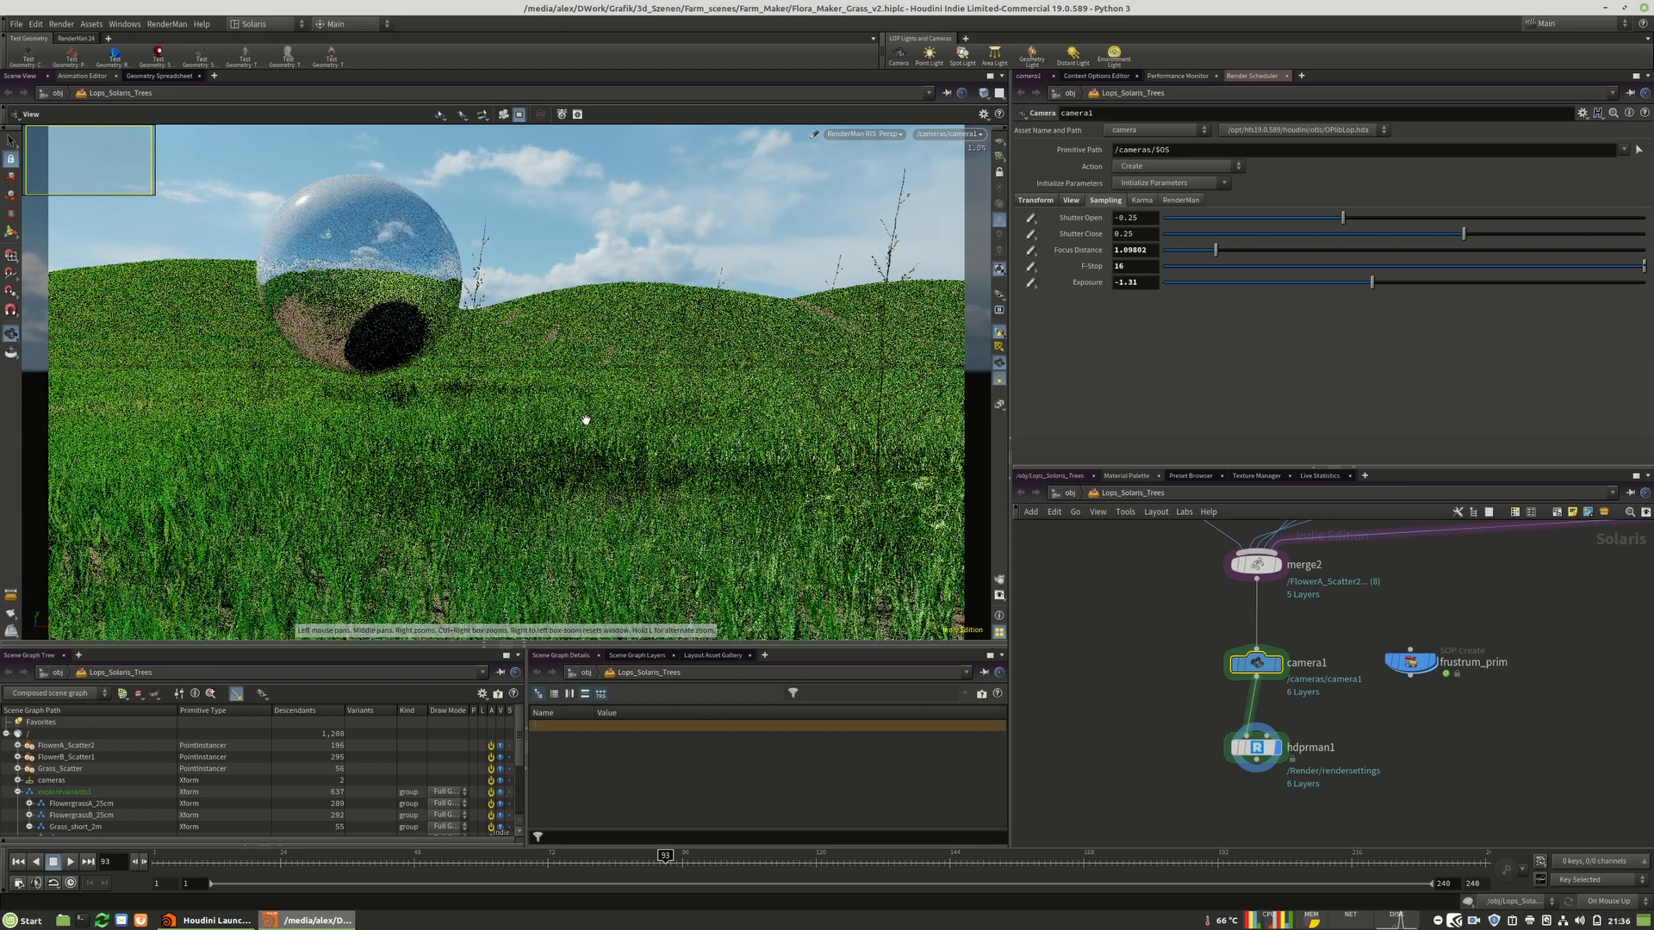
{"action": "left_click", "coordinate": [806, 503]}
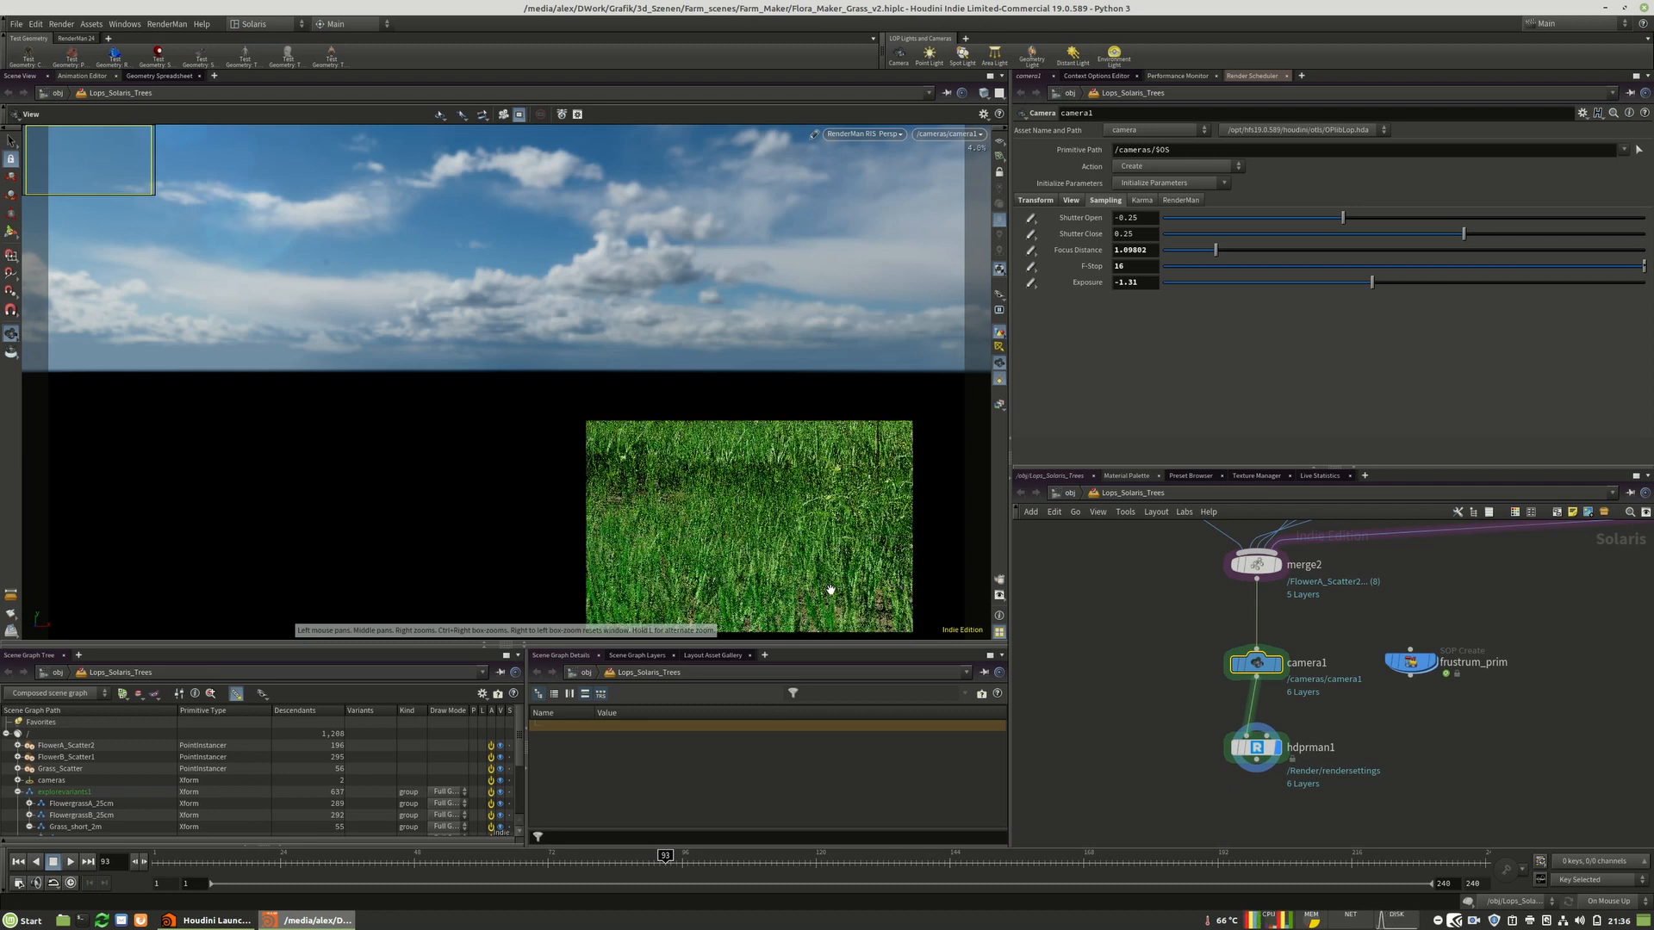
{"action": "right_click_drag", "start_coordinate": [808, 546], "coordinate": [919, 531]}
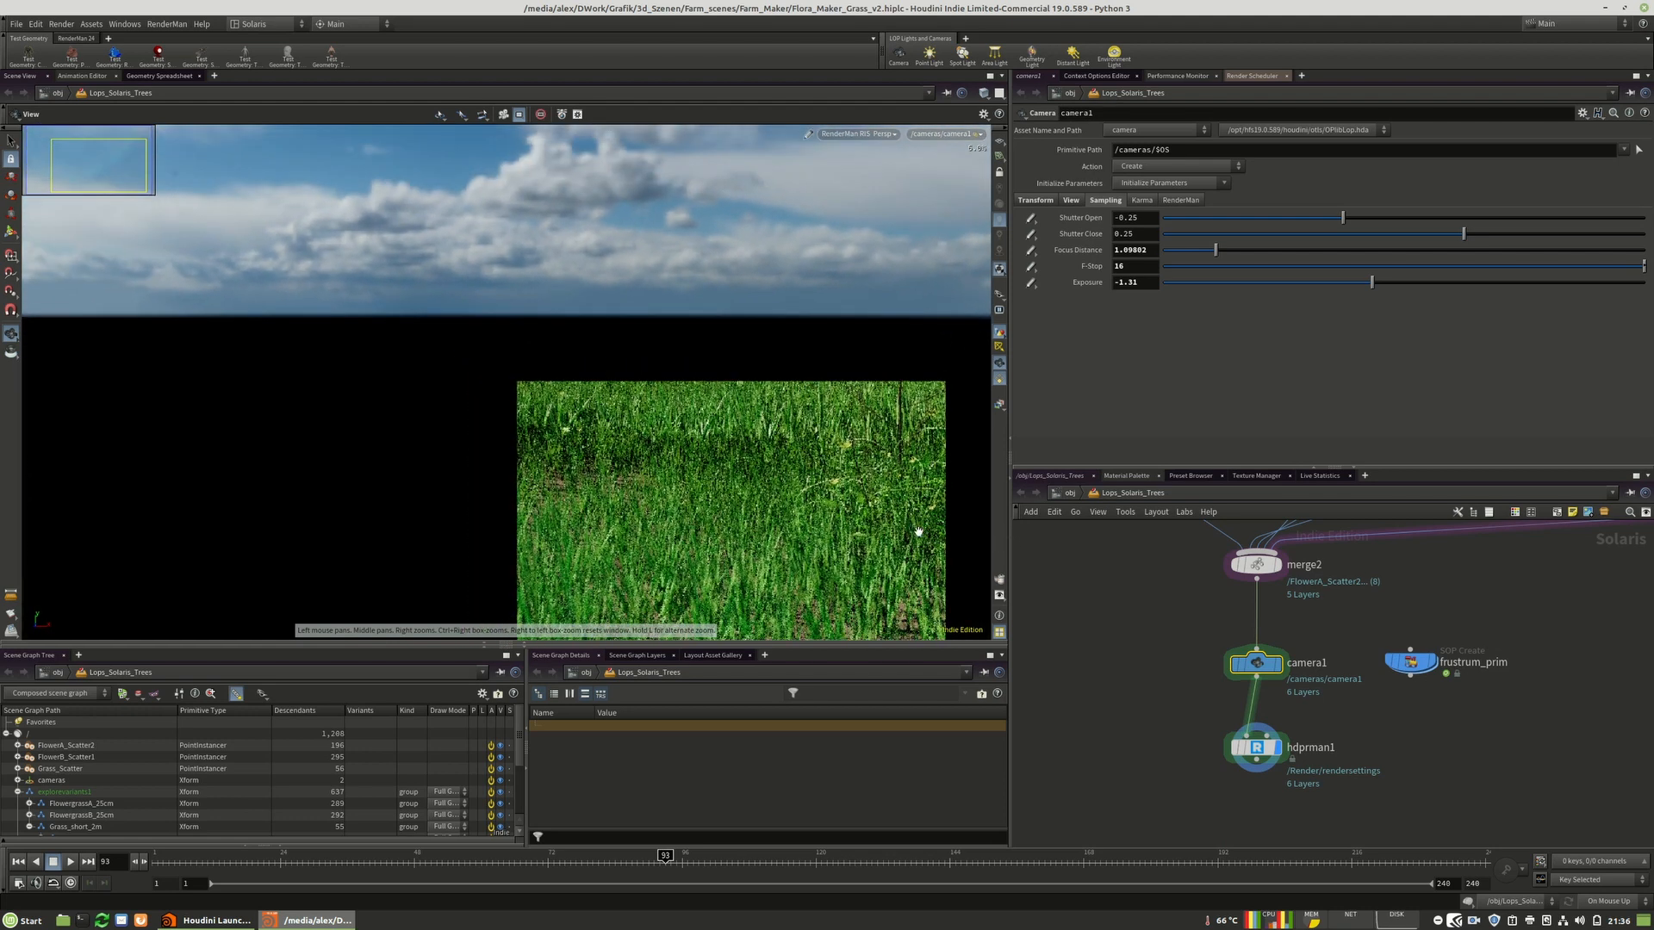
{"action": "left_click_drag", "start_coordinate": [918, 531], "coordinate": [815, 408]}
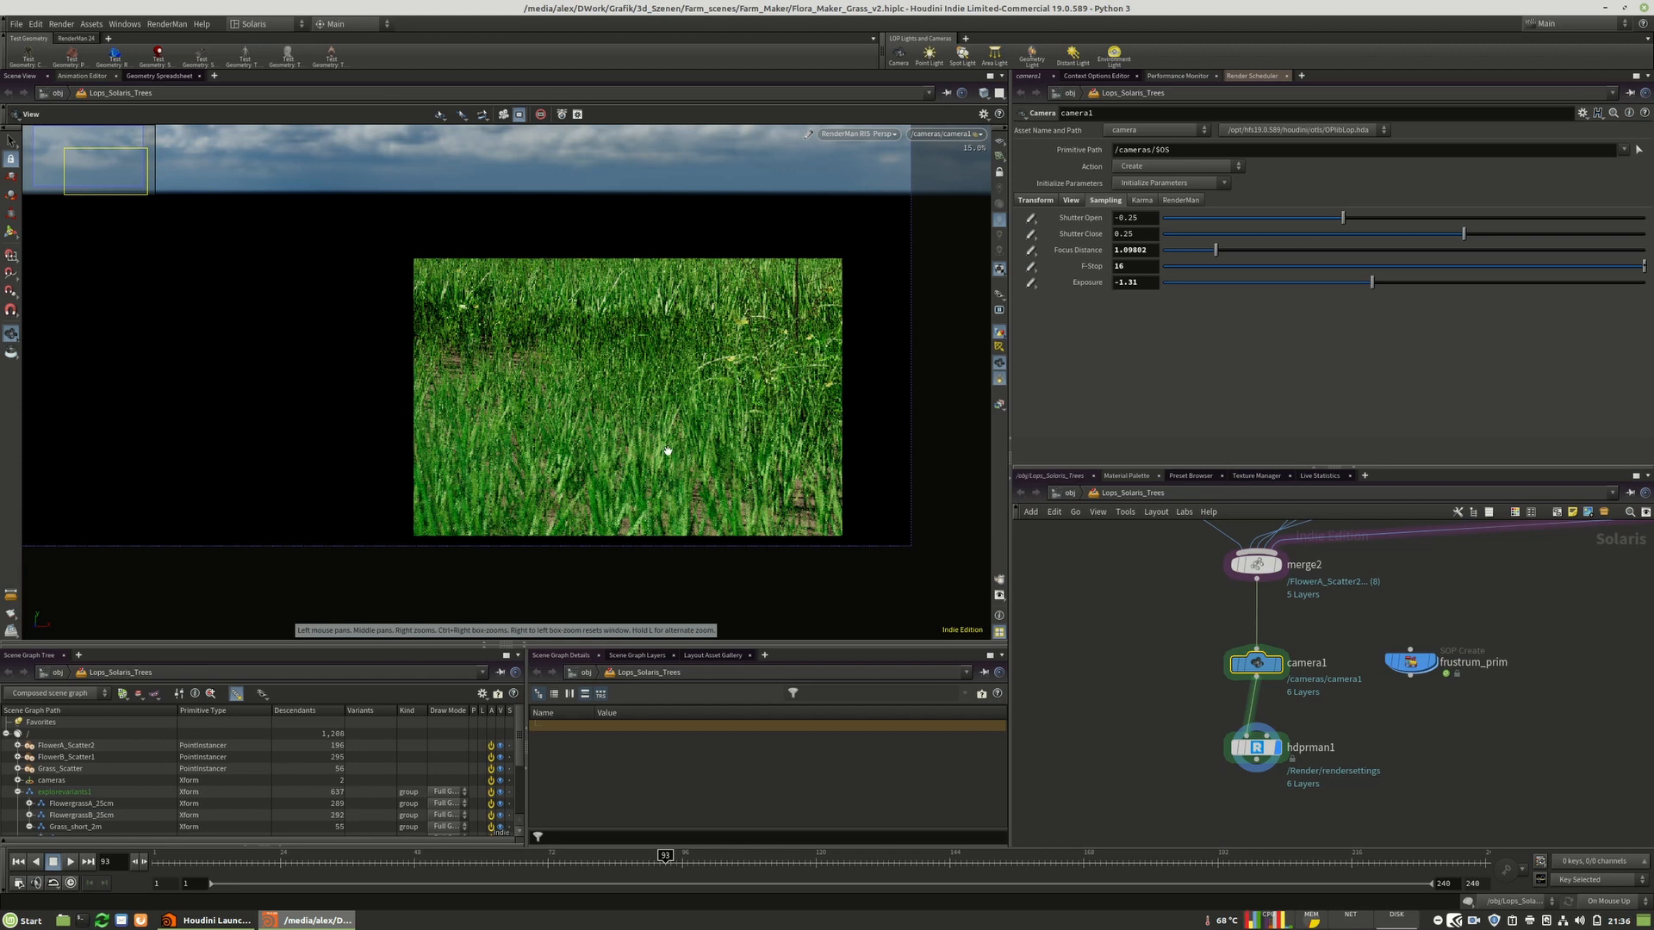
{"action": "right_click_drag", "start_coordinate": [776, 473], "coordinate": [476, 451]}
{"action": "middle_click_drag", "start_coordinate": [465, 436], "coordinate": [479, 470]}
{"action": "right_click_drag", "start_coordinate": [480, 470], "coordinate": [551, 482]}
{"action": "middle_click_drag", "start_coordinate": [550, 488], "coordinate": [538, 541]}
{"action": "right_click_drag", "start_coordinate": [539, 521], "coordinate": [545, 520]}
{"action": "middle_click_drag", "start_coordinate": [541, 518], "coordinate": [565, 516]}
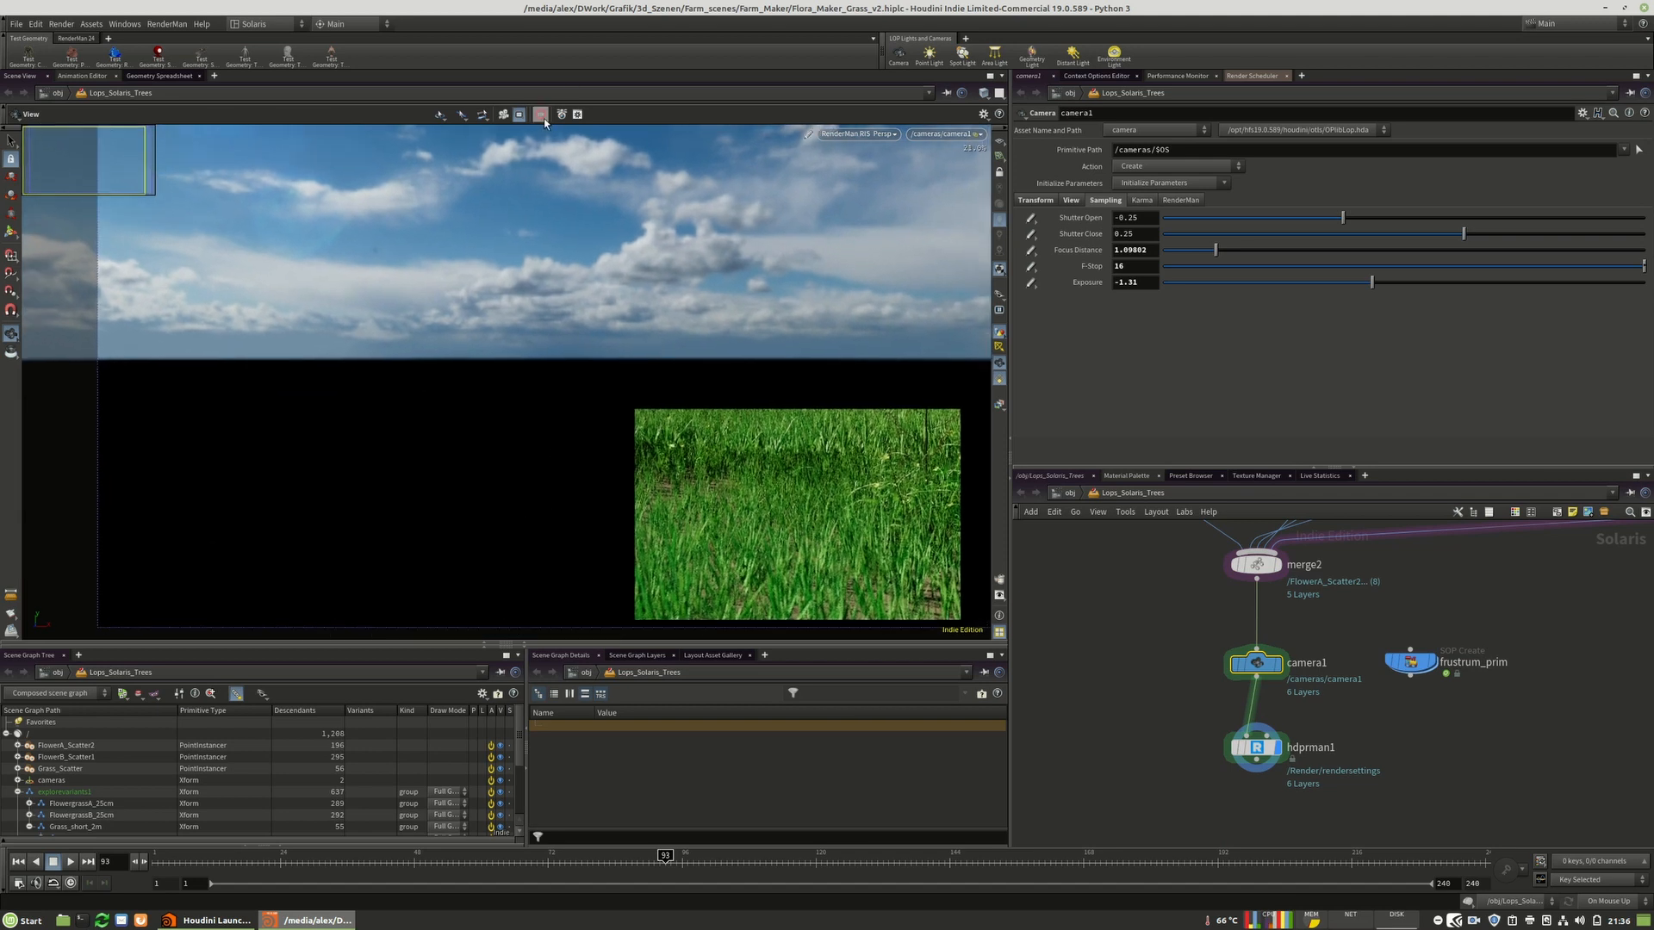
{"action": "left_click", "coordinate": [543, 117]}
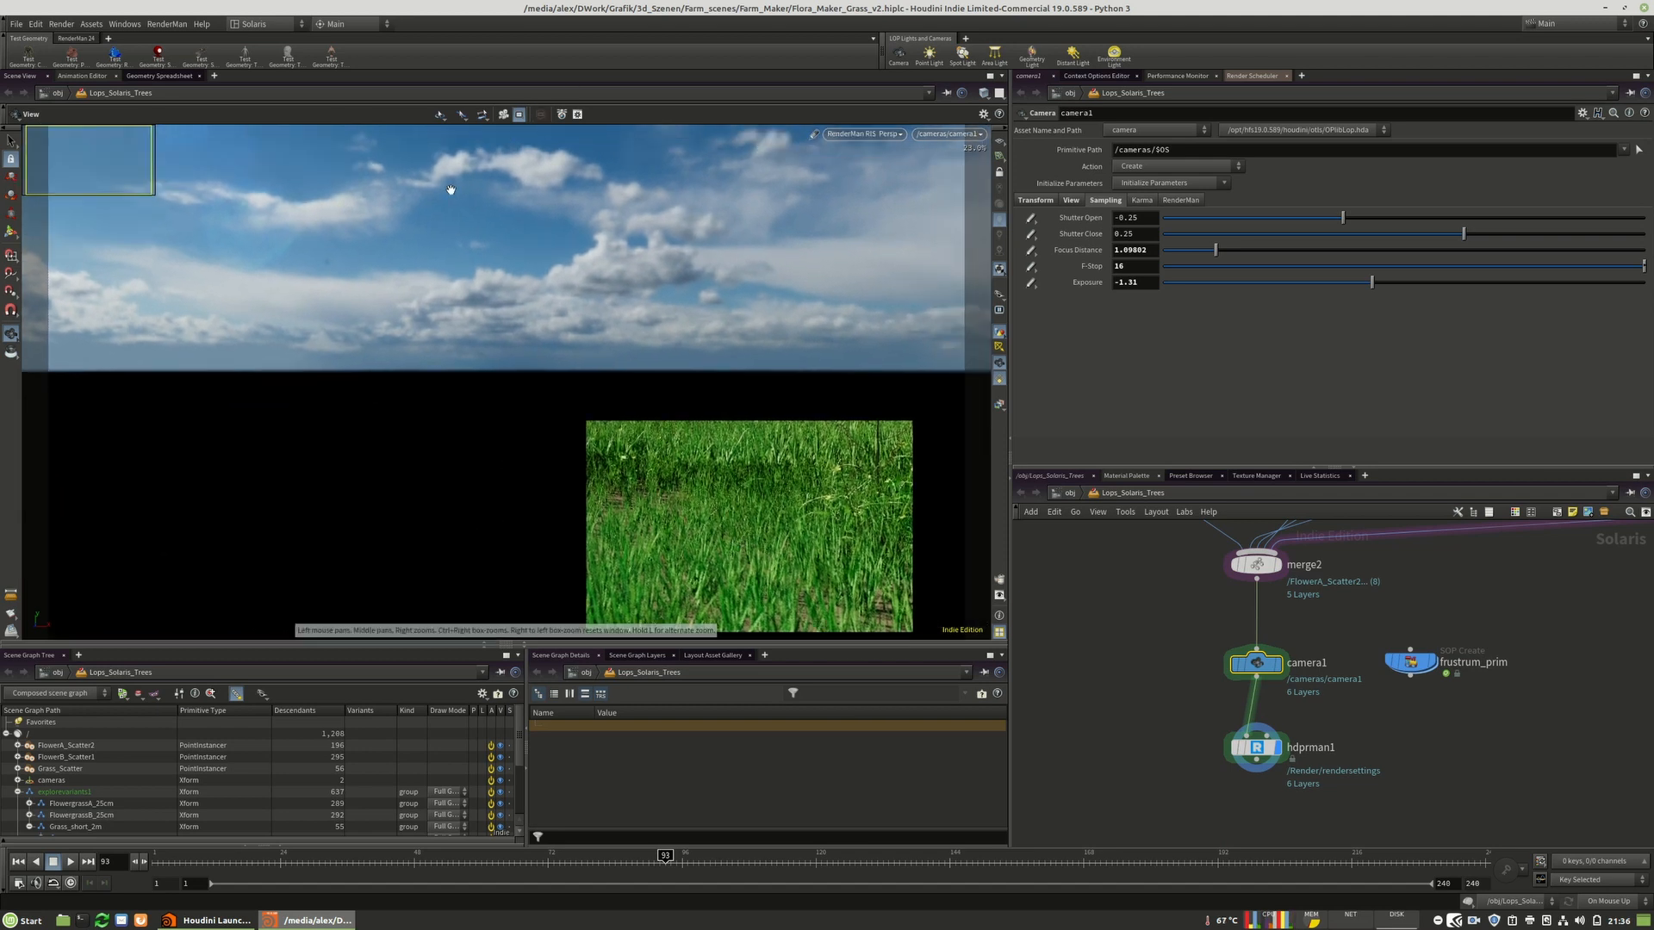
Examine the grass asset variant nodes in the network.
{"action": "key", "text": "1"}
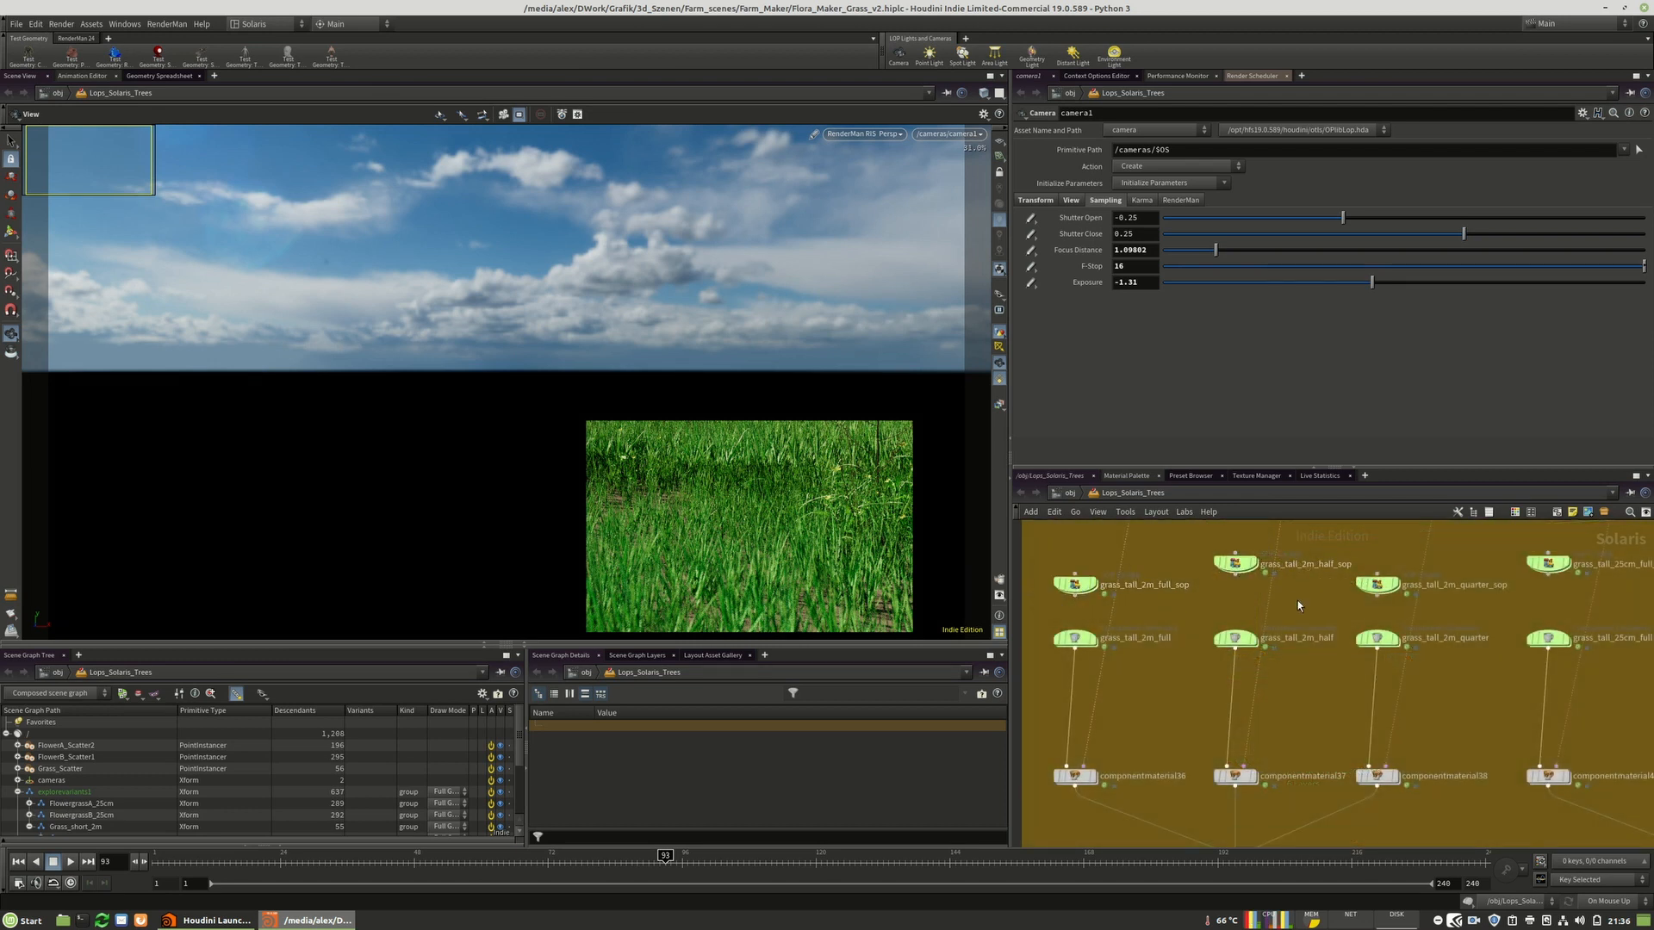
{"action": "scroll", "coordinate": [1104, 603], "scroll_direction": "down", "scroll_amount": 4}
{"action": "scroll", "coordinate": [1344, 584], "scroll_direction": "up", "scroll_amount": 3}
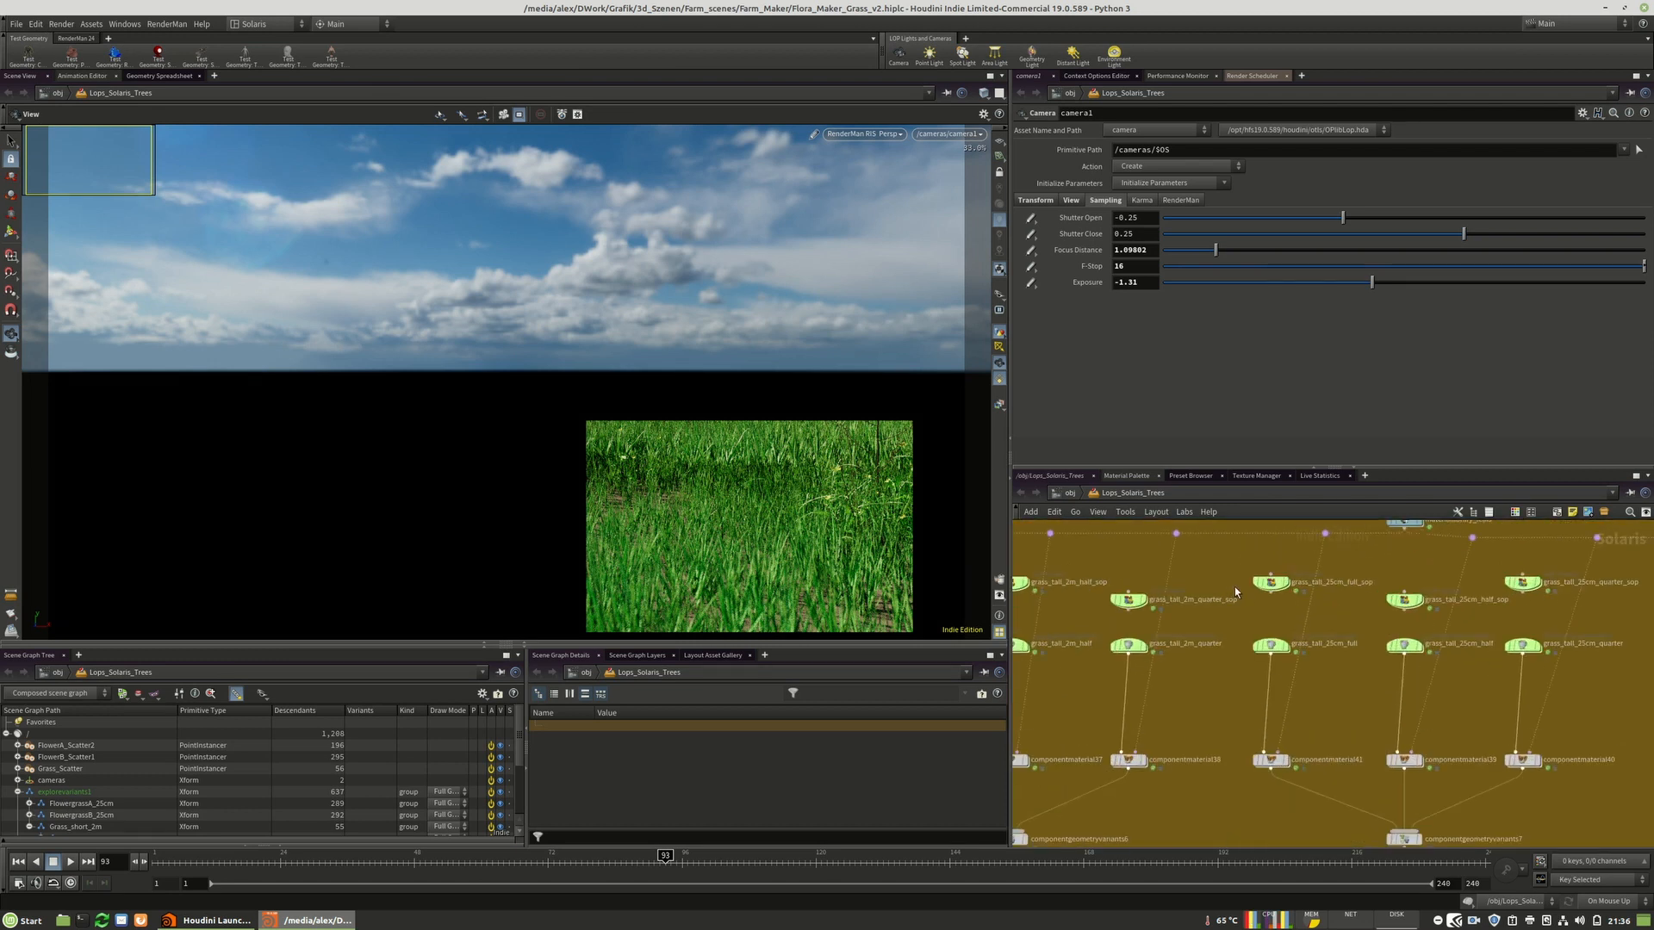
{"action": "scroll", "coordinate": [1233, 587], "scroll_direction": "down", "scroll_amount": 3}
{"action": "scroll", "coordinate": [1478, 603], "scroll_direction": "up", "scroll_amount": 3}
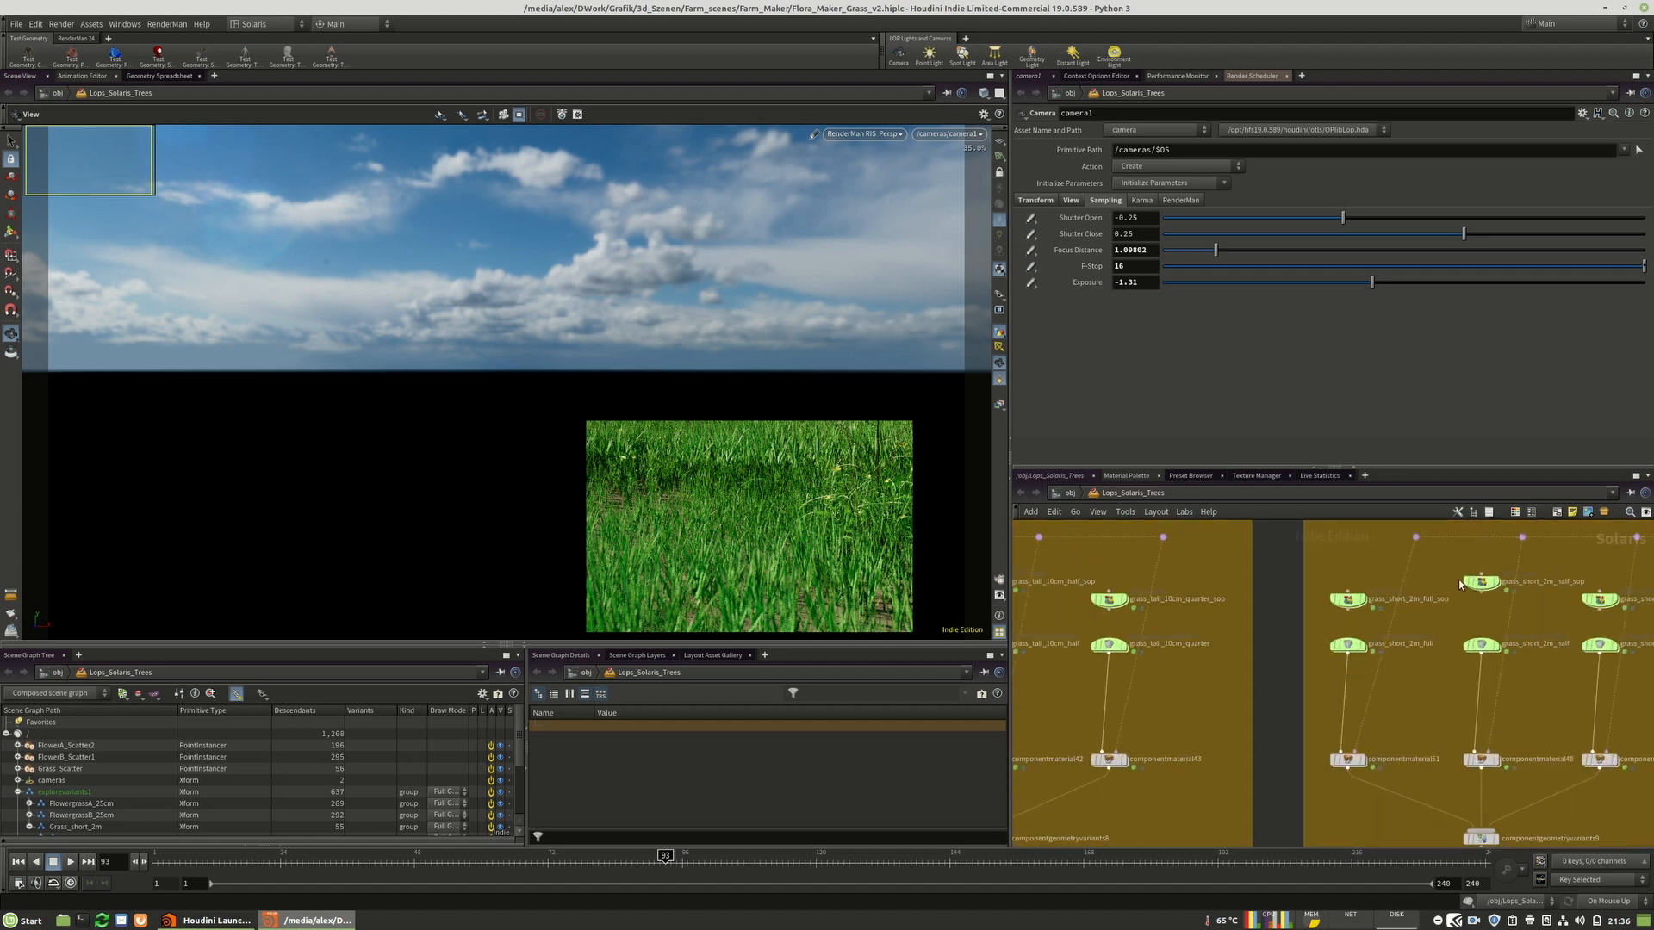
{"action": "scroll", "coordinate": [1455, 628], "scroll_direction": "down", "scroll_amount": 5}
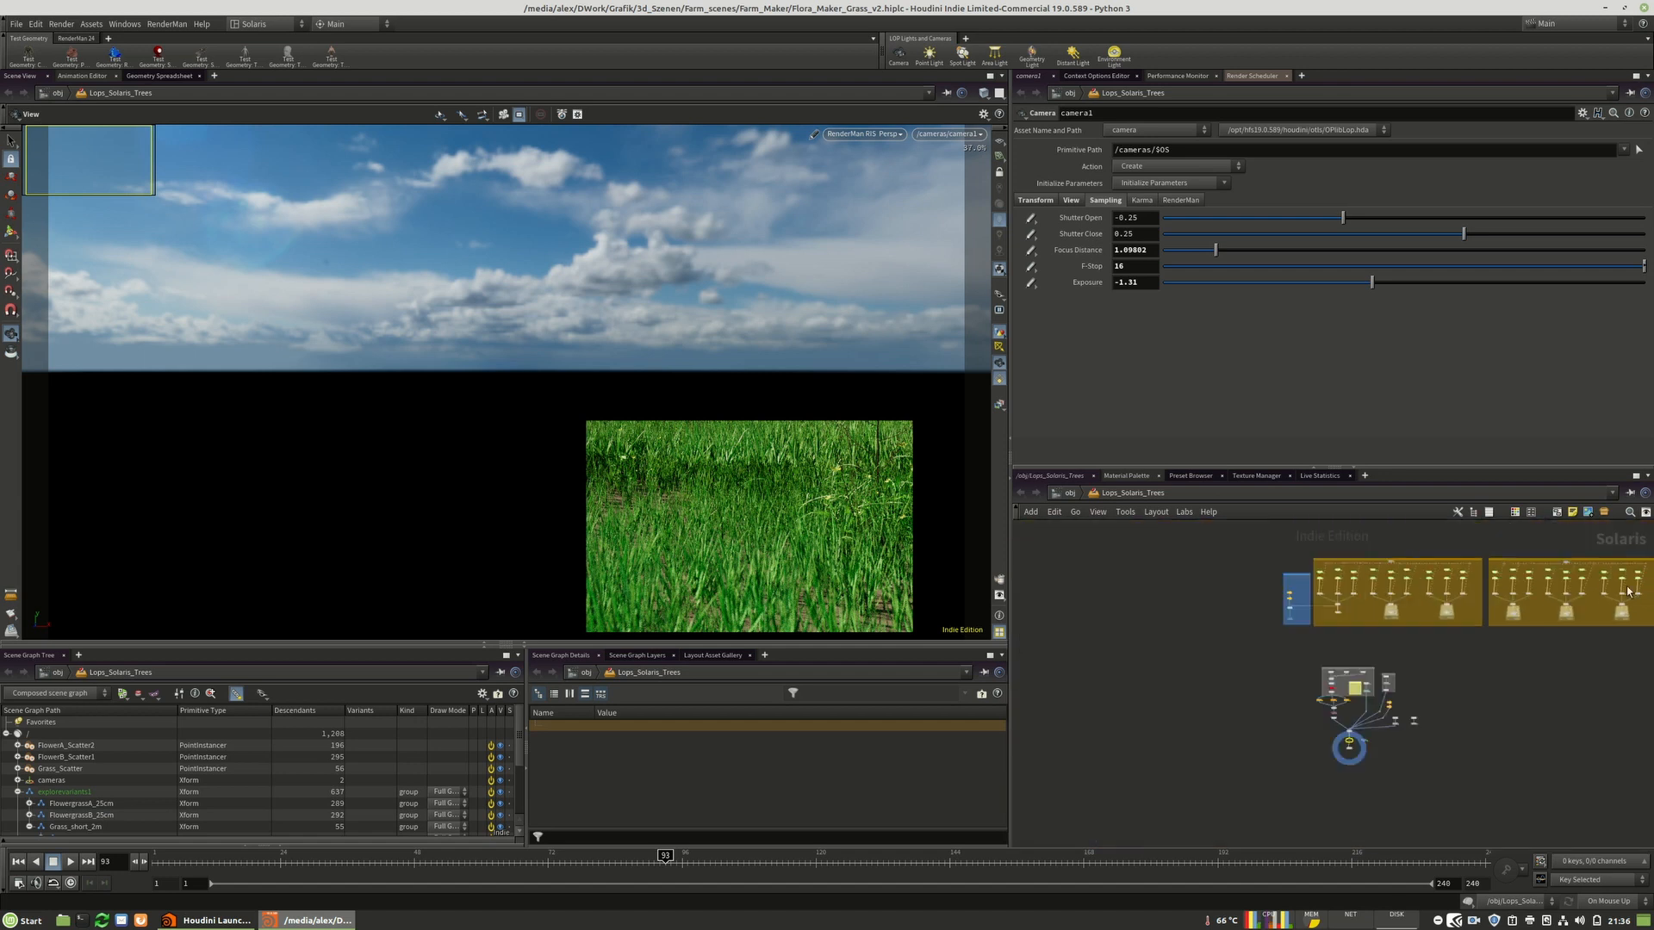
Open the scene file Flora_Maker_pine_trees_v2.hiplc and dismiss the load warnings.
{"action": "left_click", "coordinate": [16, 23]}
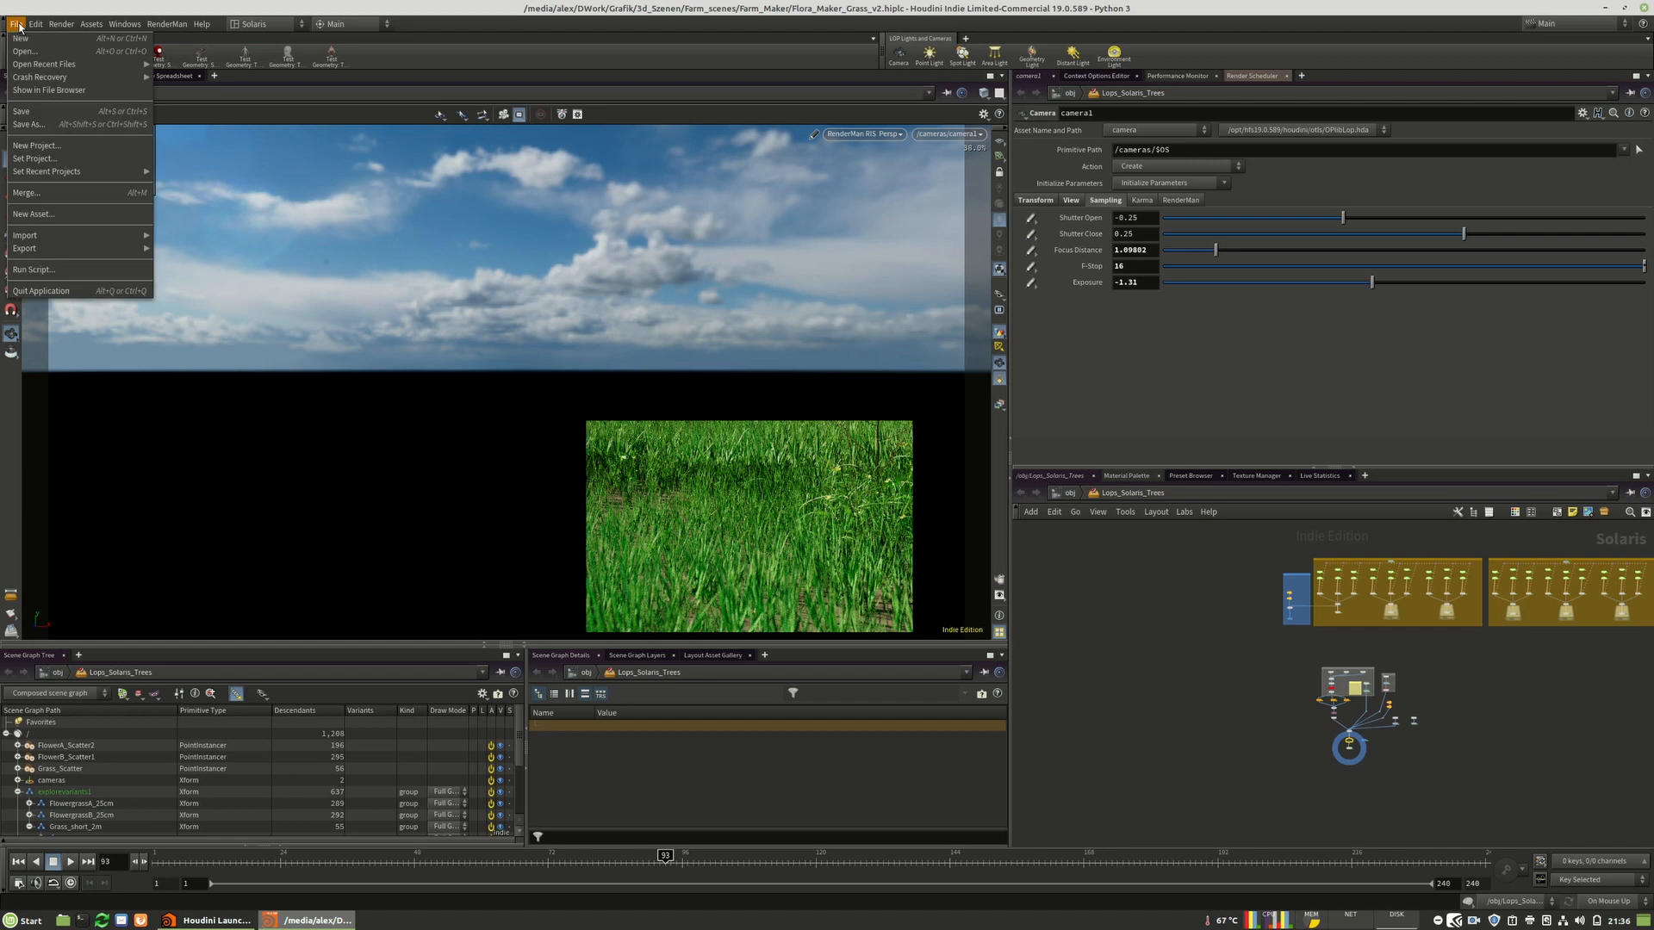
{"action": "left_click", "coordinate": [62, 52]}
{"action": "left_click", "coordinate": [248, 221]}
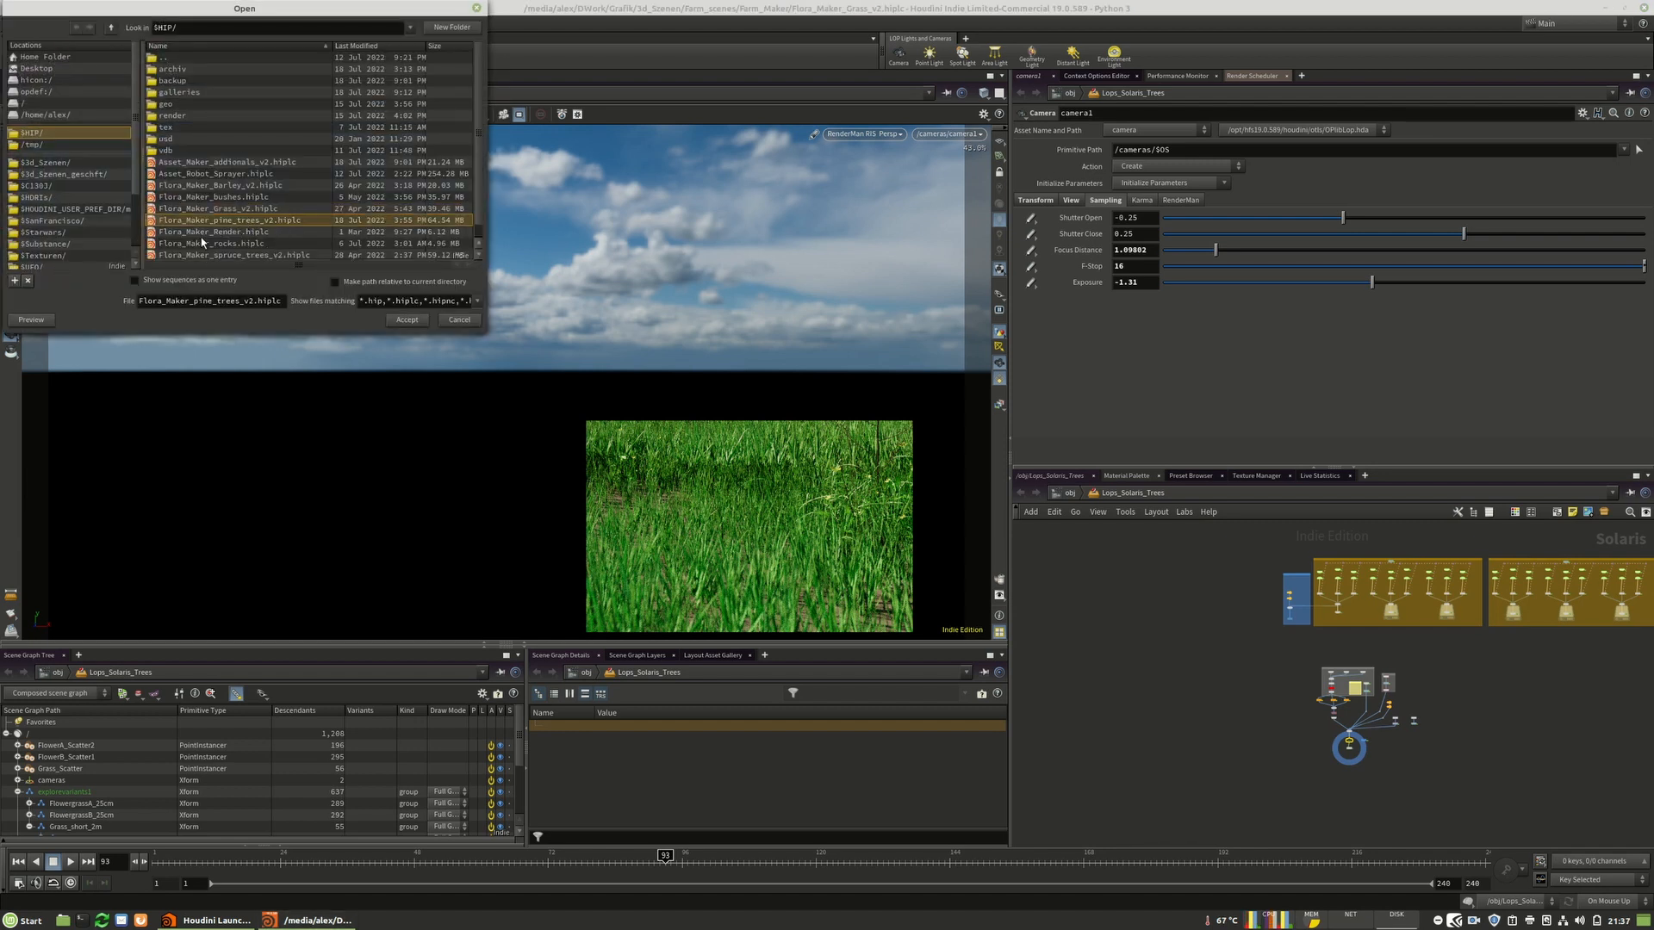
{"action": "left_click", "coordinate": [408, 322]}
{"action": "left_click", "coordinate": [438, 337]}
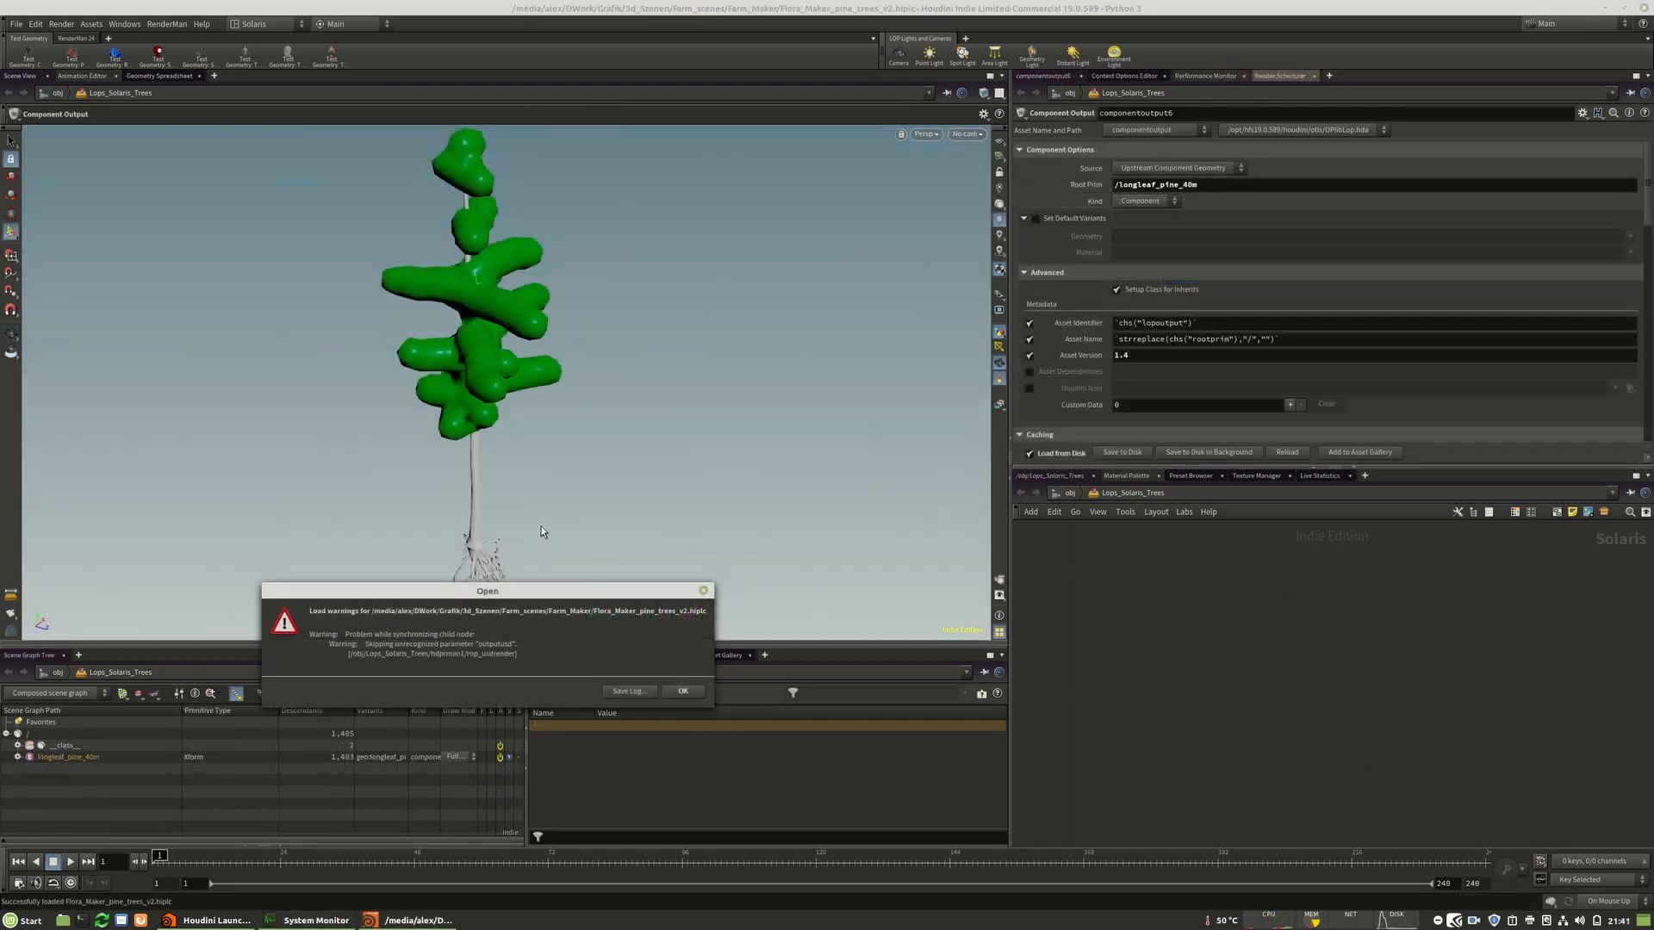
{"action": "left_click_drag", "start_coordinate": [460, 616], "coordinate": [649, 519], "text": "alt"}
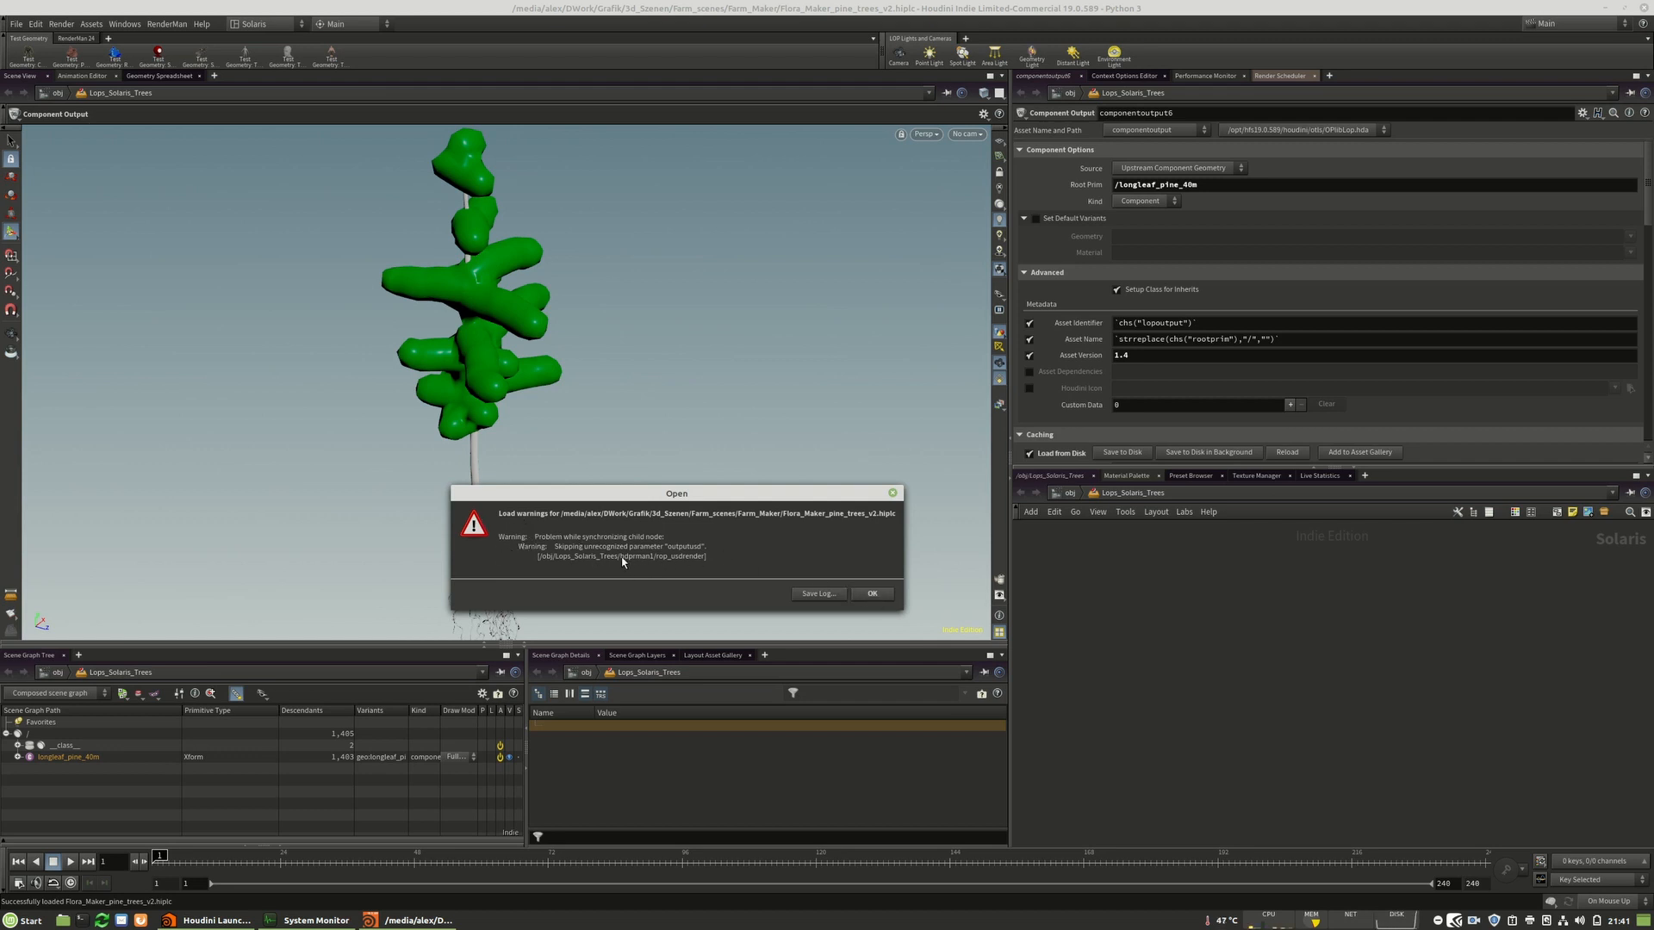
{"action": "left_click", "coordinate": [872, 595]}
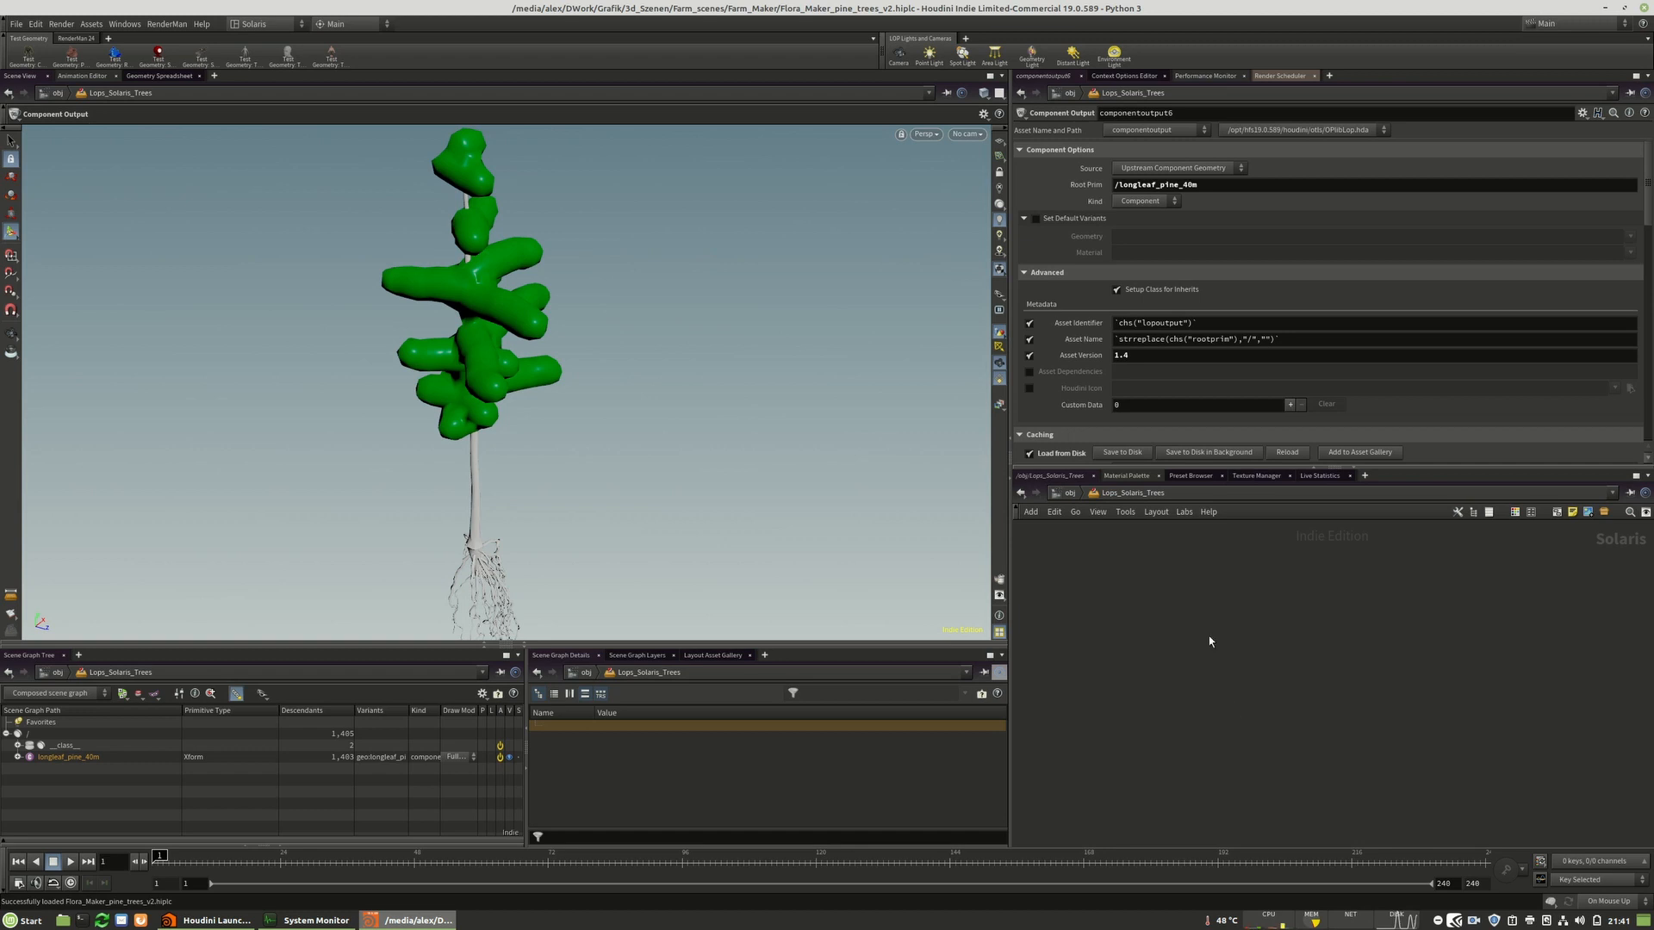
Enter the Lops_Solaris_Trees network and browse the longleaf and red pine asset nodes.
{"action": "left_click", "coordinate": [1070, 493]}
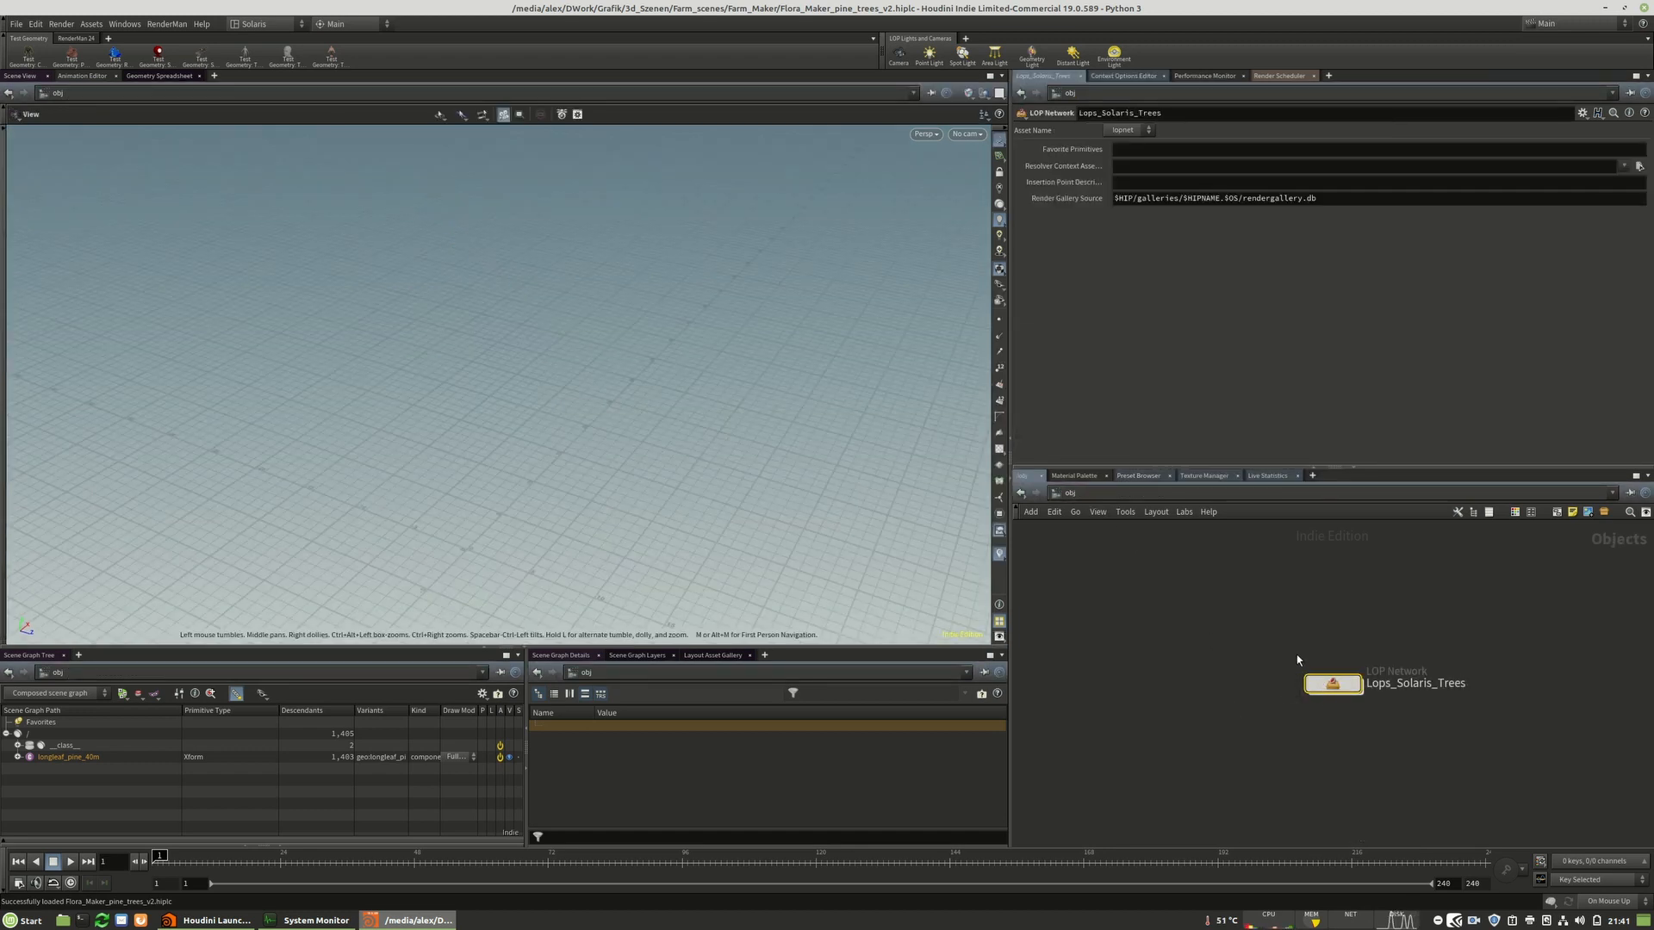
{"action": "double_click", "coordinate": [1331, 689]}
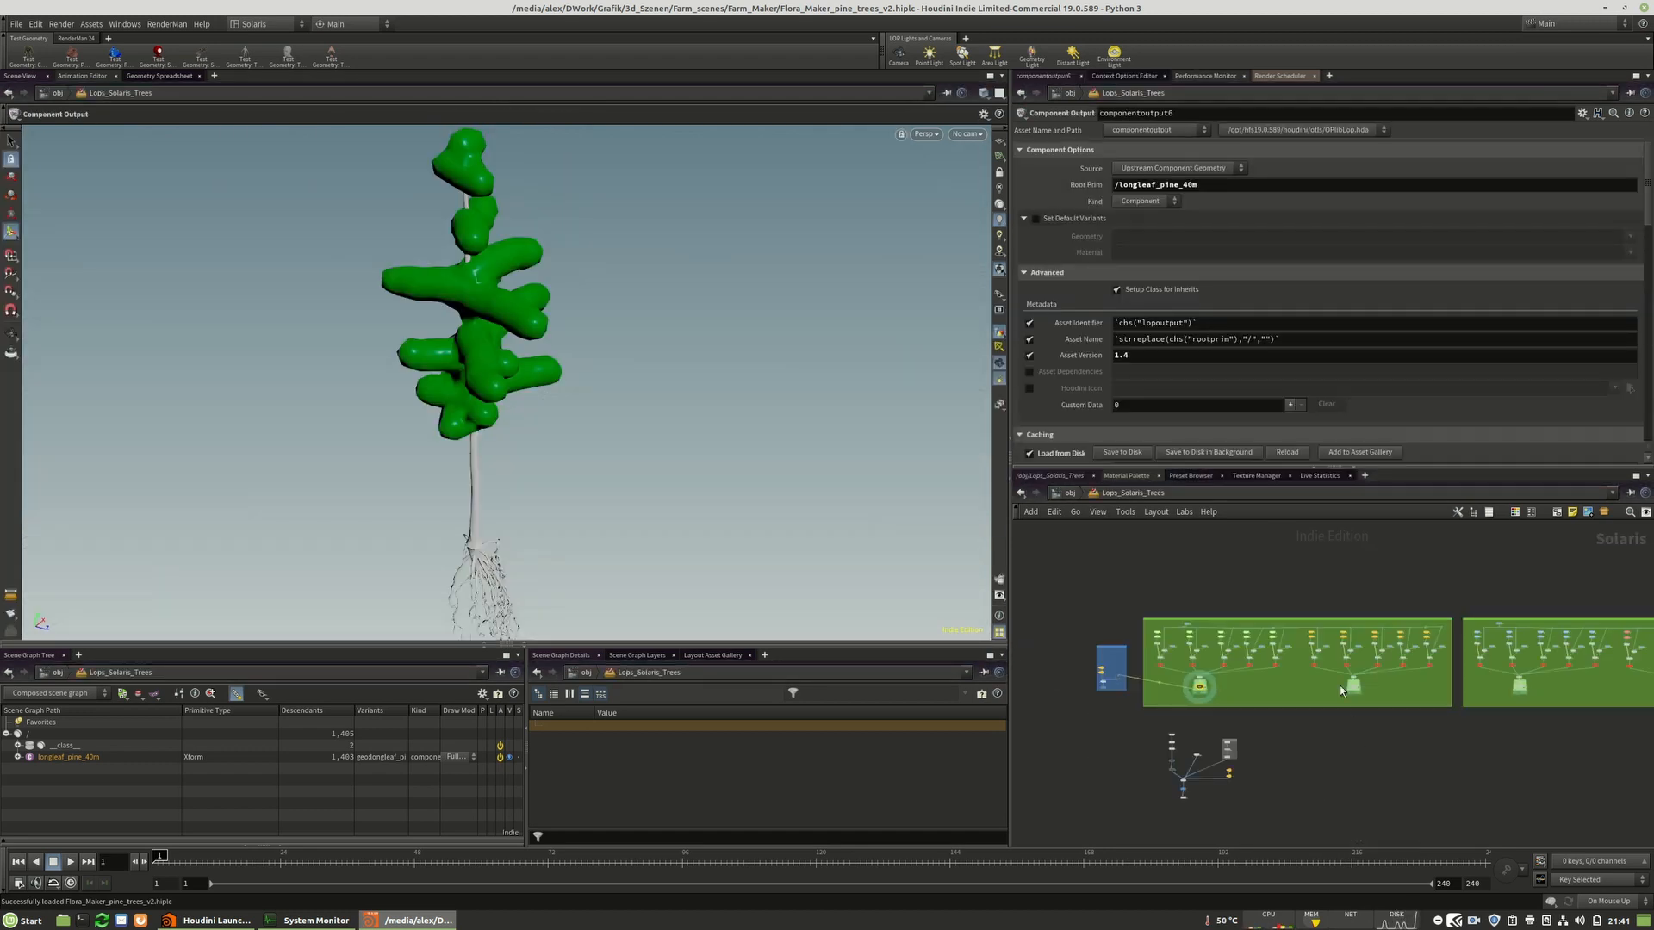
{"action": "scroll", "coordinate": [1232, 646], "scroll_direction": "up", "scroll_amount": 10}
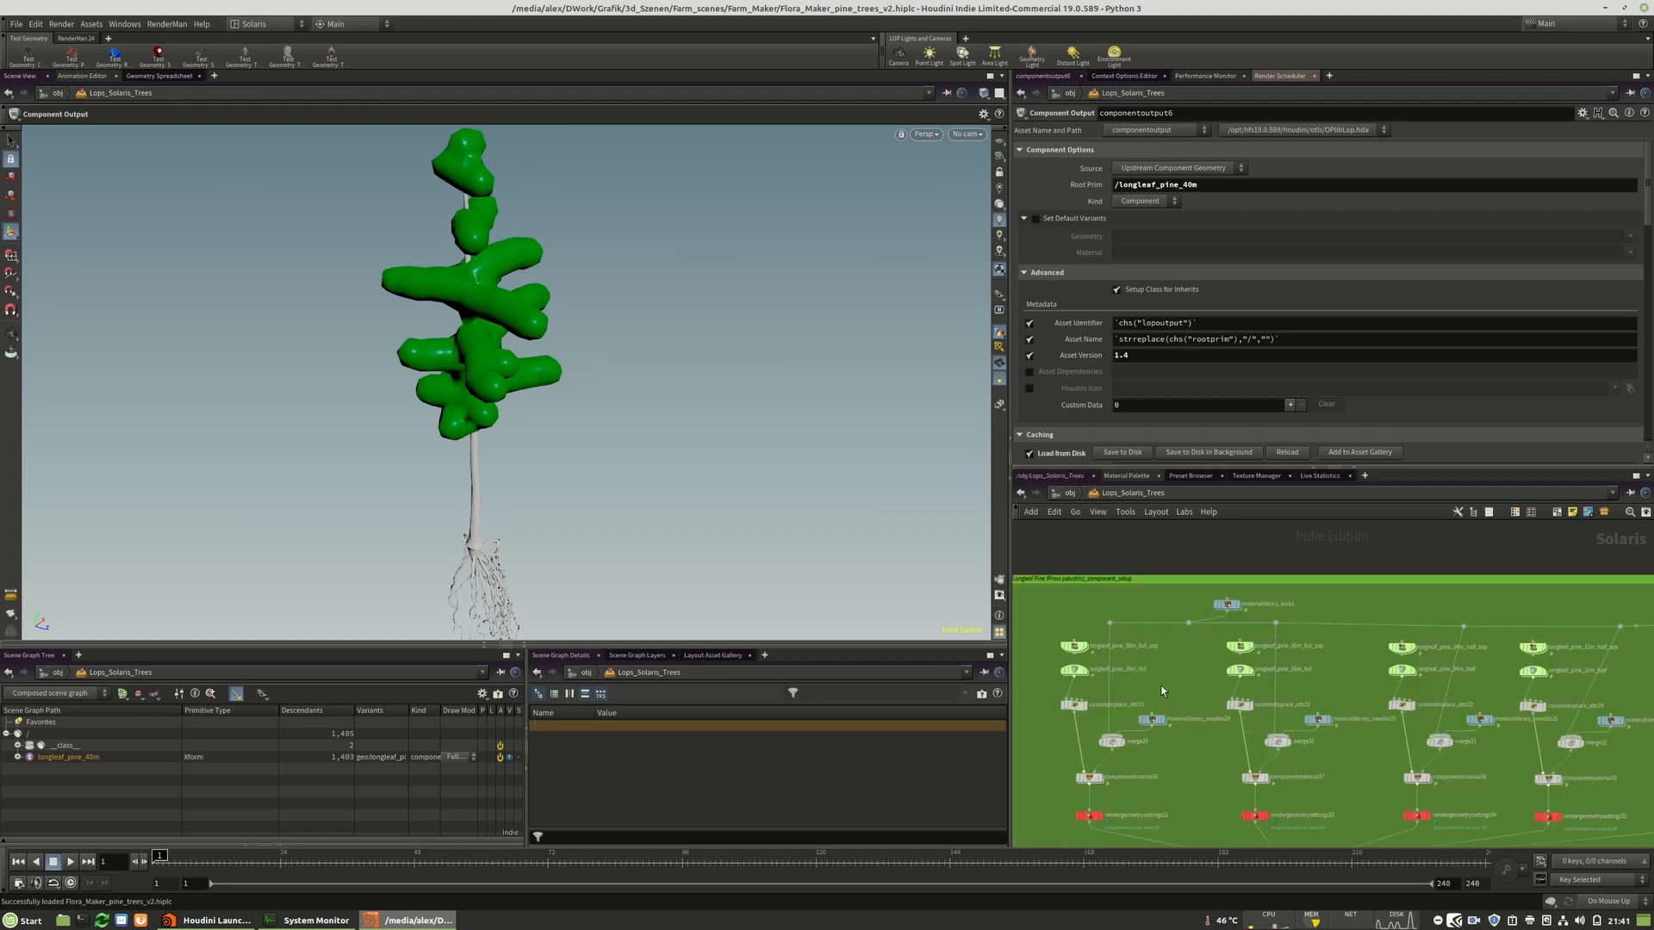
{"action": "scroll", "coordinate": [1203, 617], "scroll_direction": "up", "scroll_amount": 5}
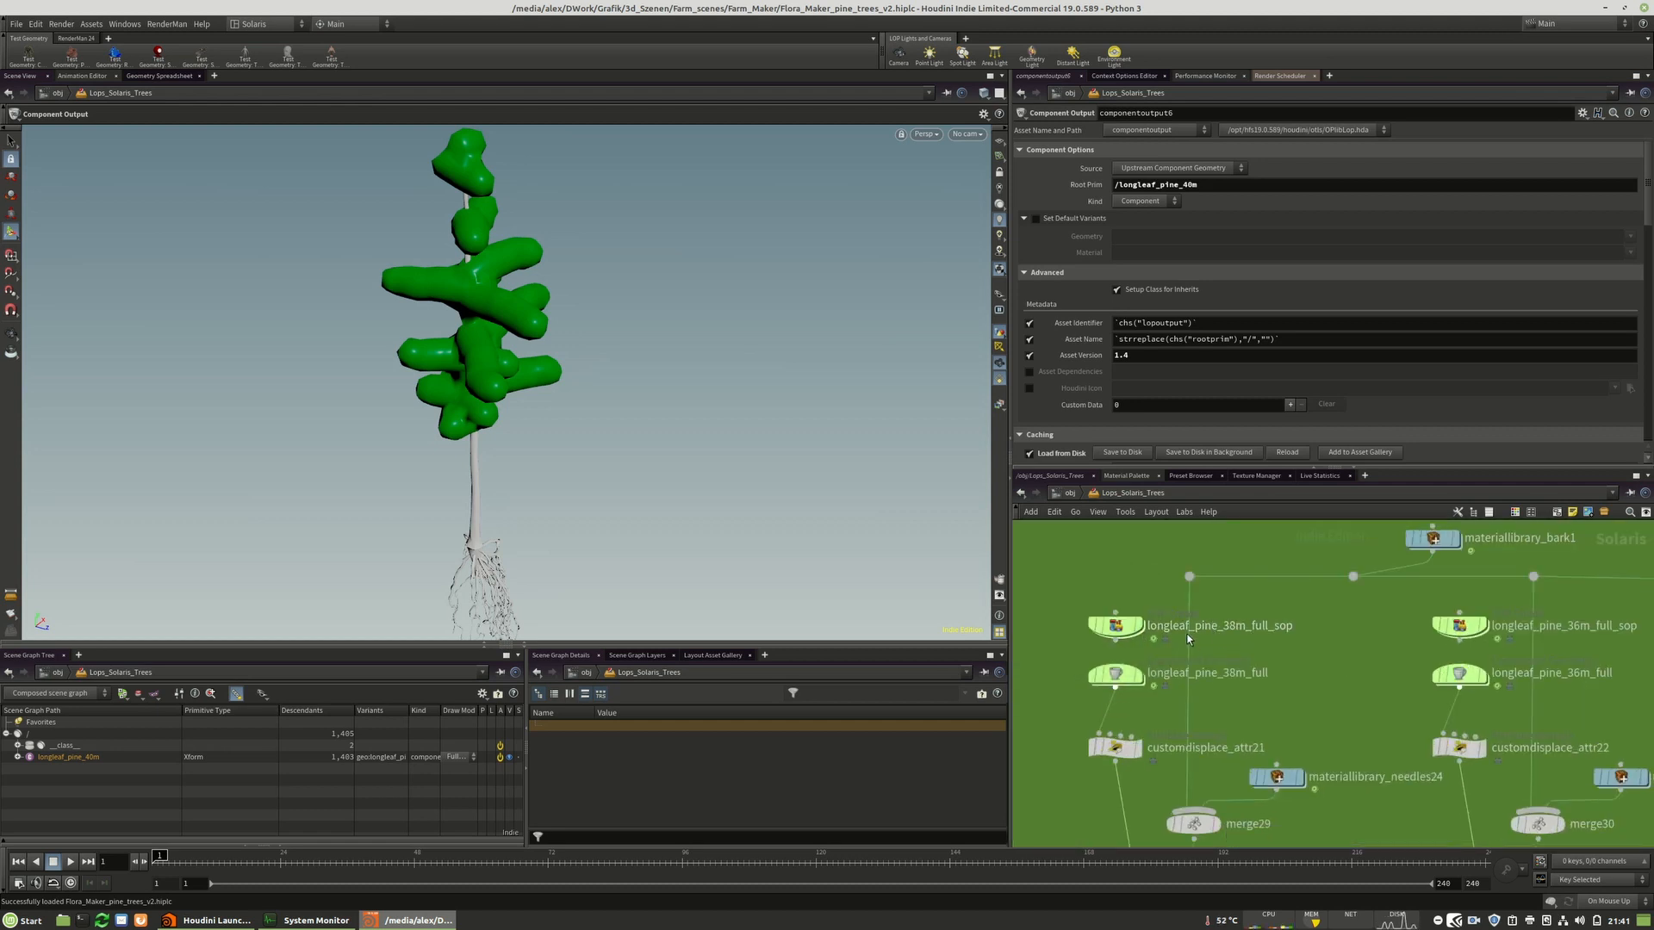
{"action": "scroll", "coordinate": [1269, 625], "scroll_direction": "down", "scroll_amount": 6}
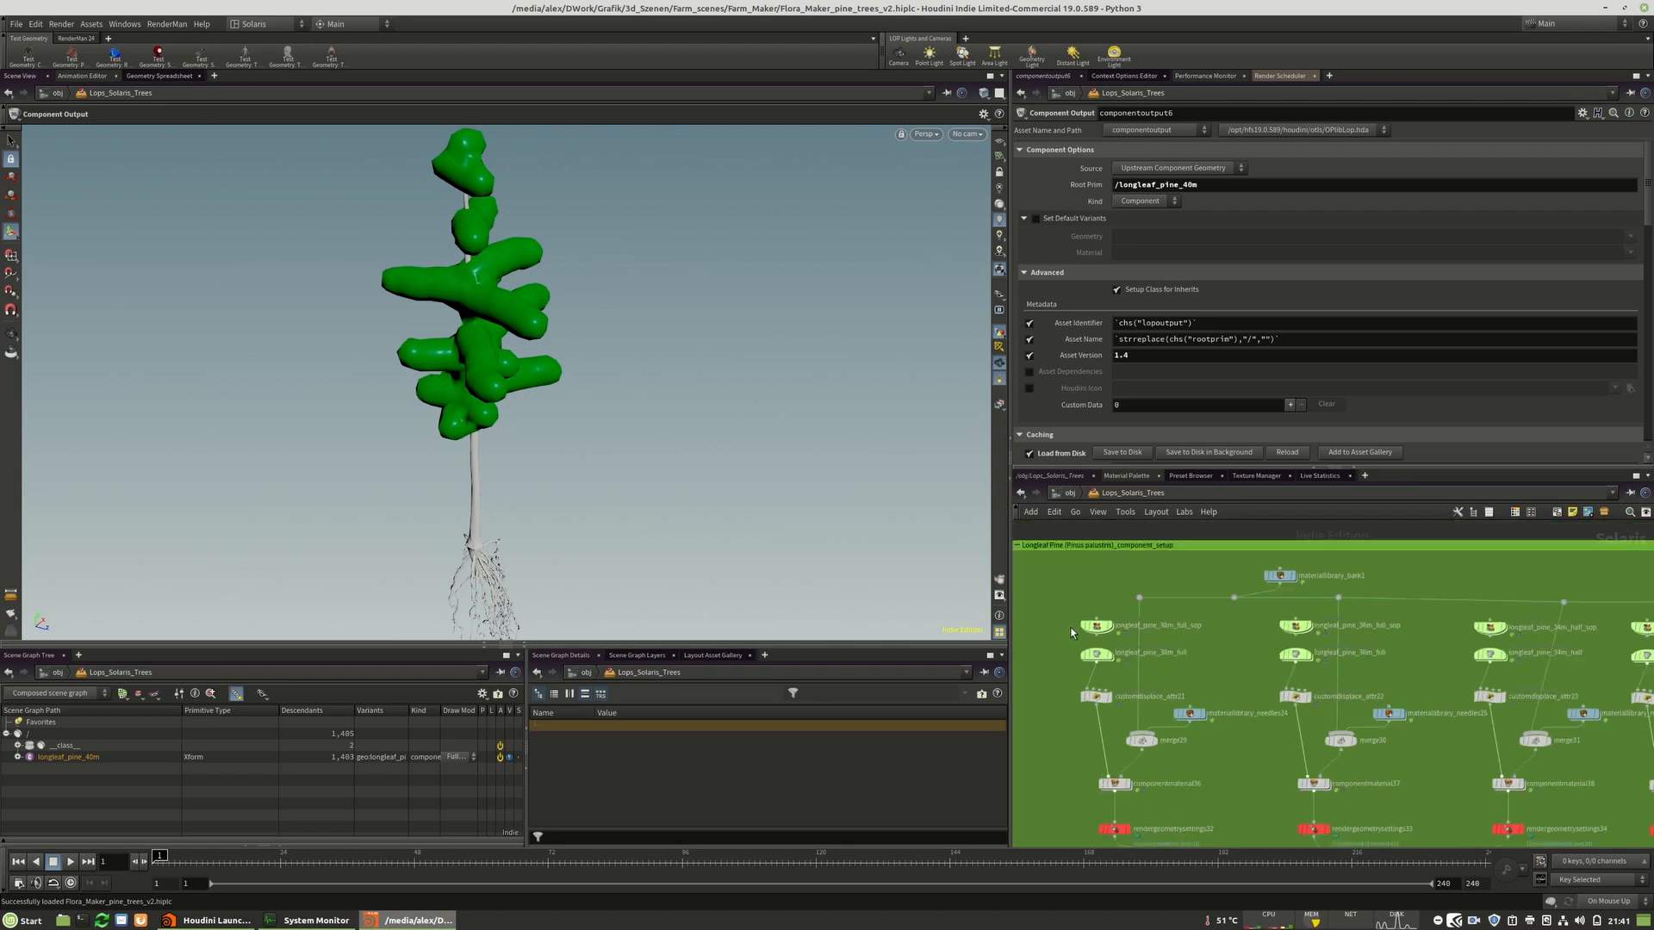
{"action": "scroll", "coordinate": [1107, 625], "scroll_direction": "up", "scroll_amount": 4}
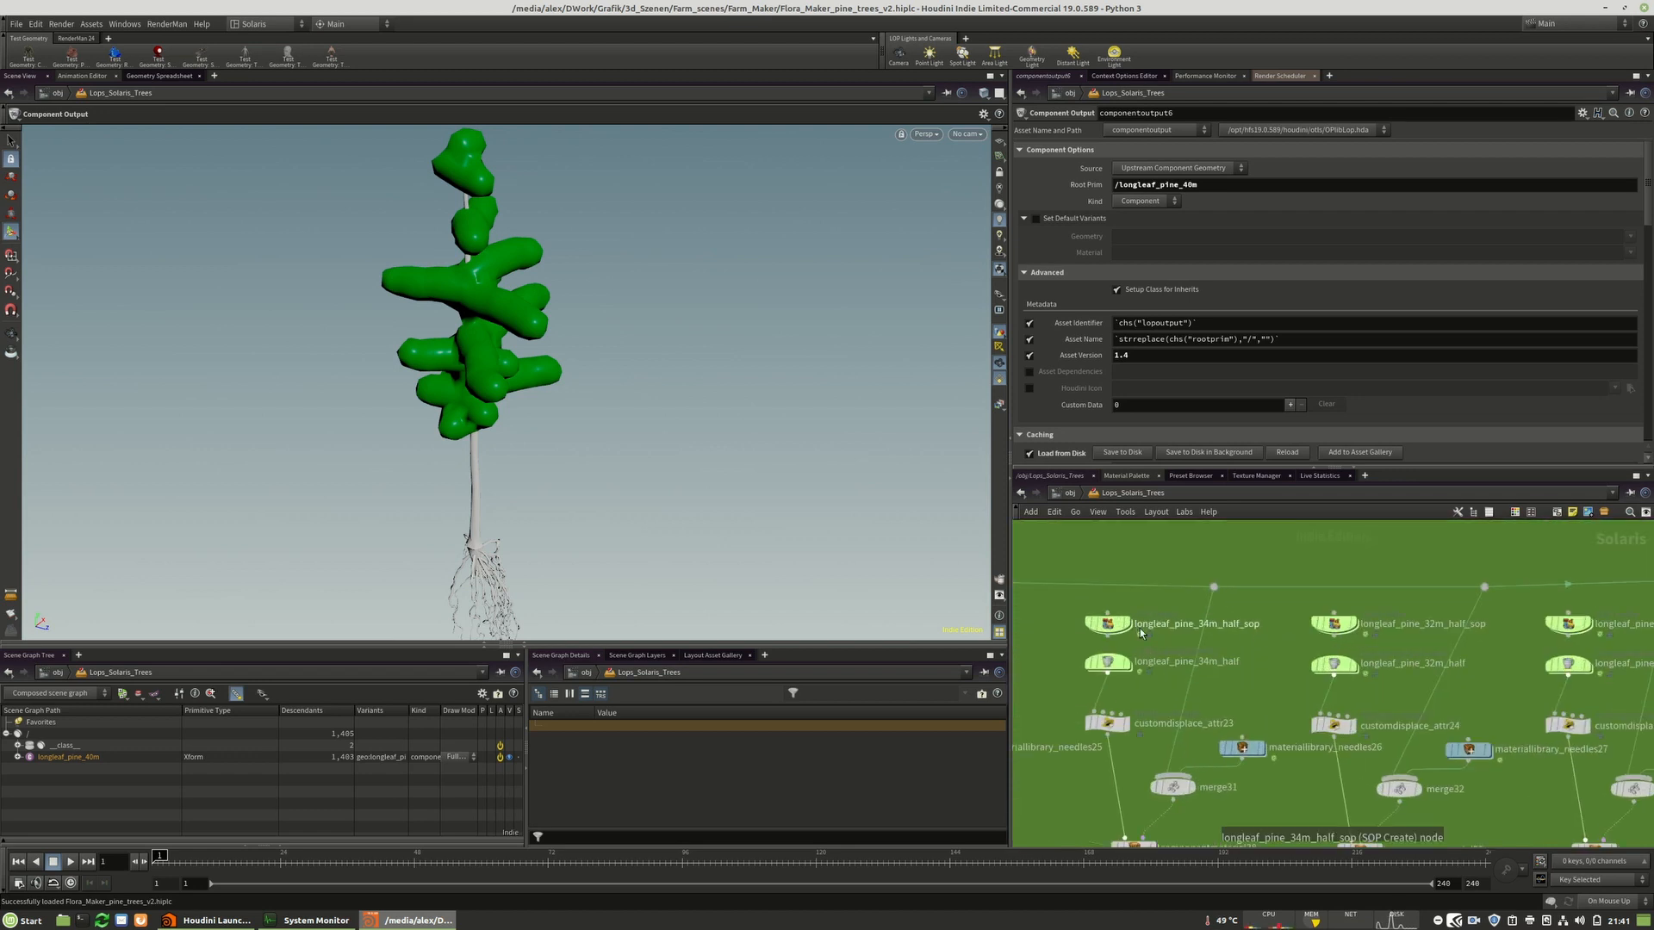
{"action": "scroll", "coordinate": [1082, 623], "scroll_direction": "down", "scroll_amount": 7}
{"action": "scroll", "coordinate": [1123, 625], "scroll_direction": "up", "scroll_amount": 7}
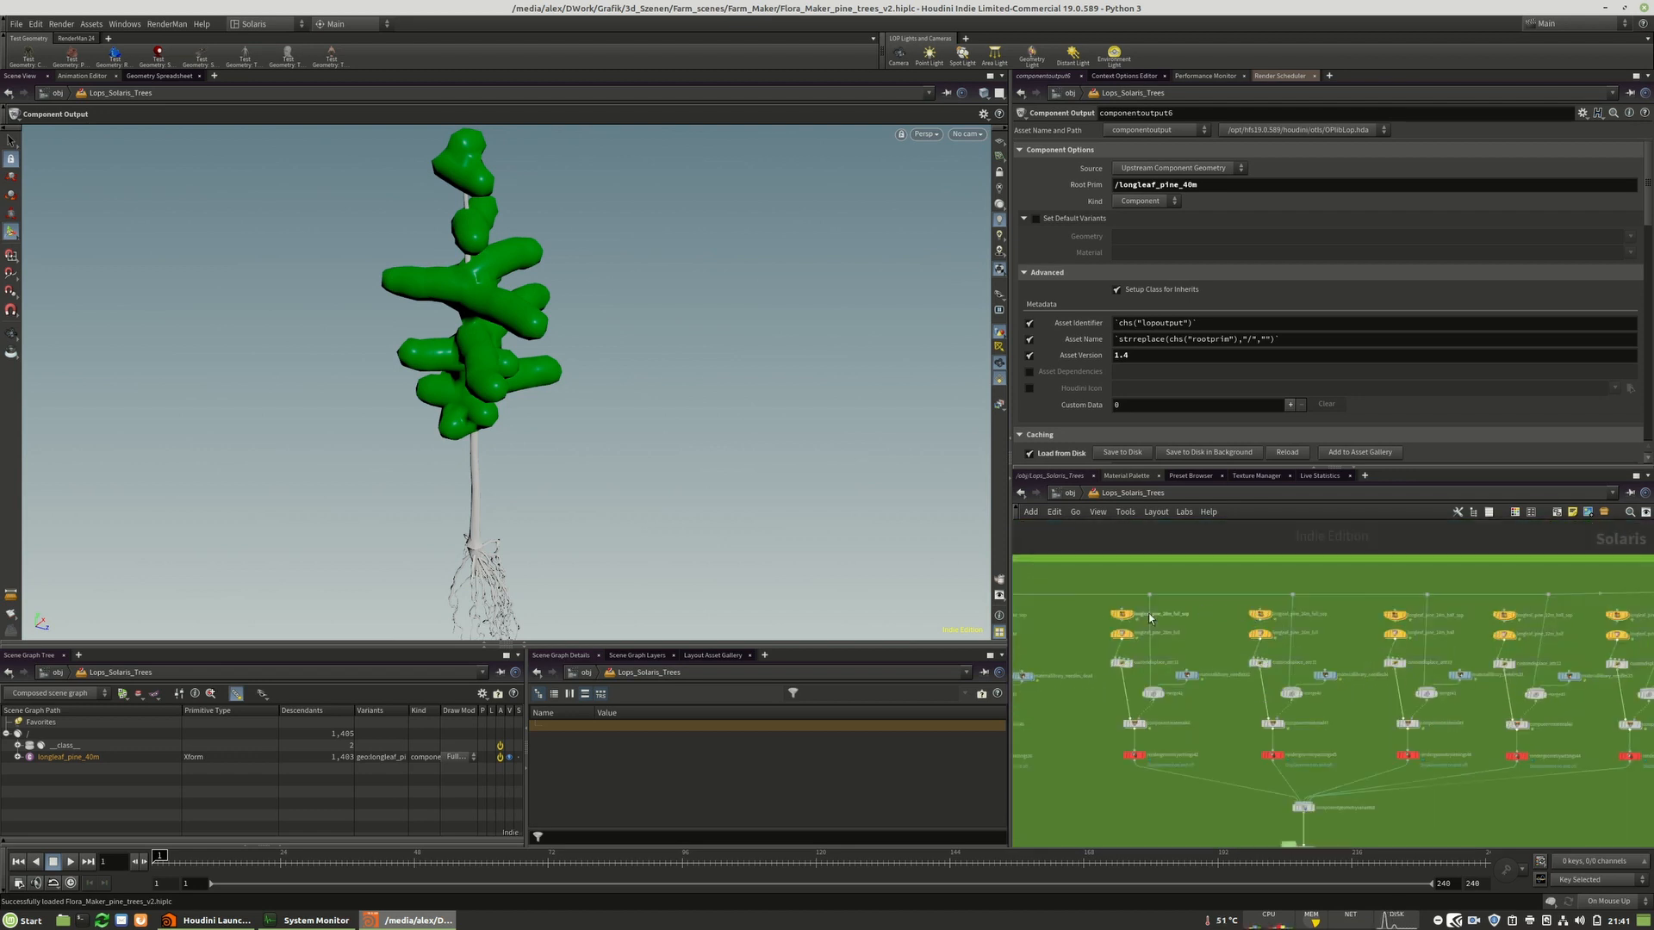
{"action": "scroll", "coordinate": [1107, 608], "scroll_direction": "down", "scroll_amount": 7}
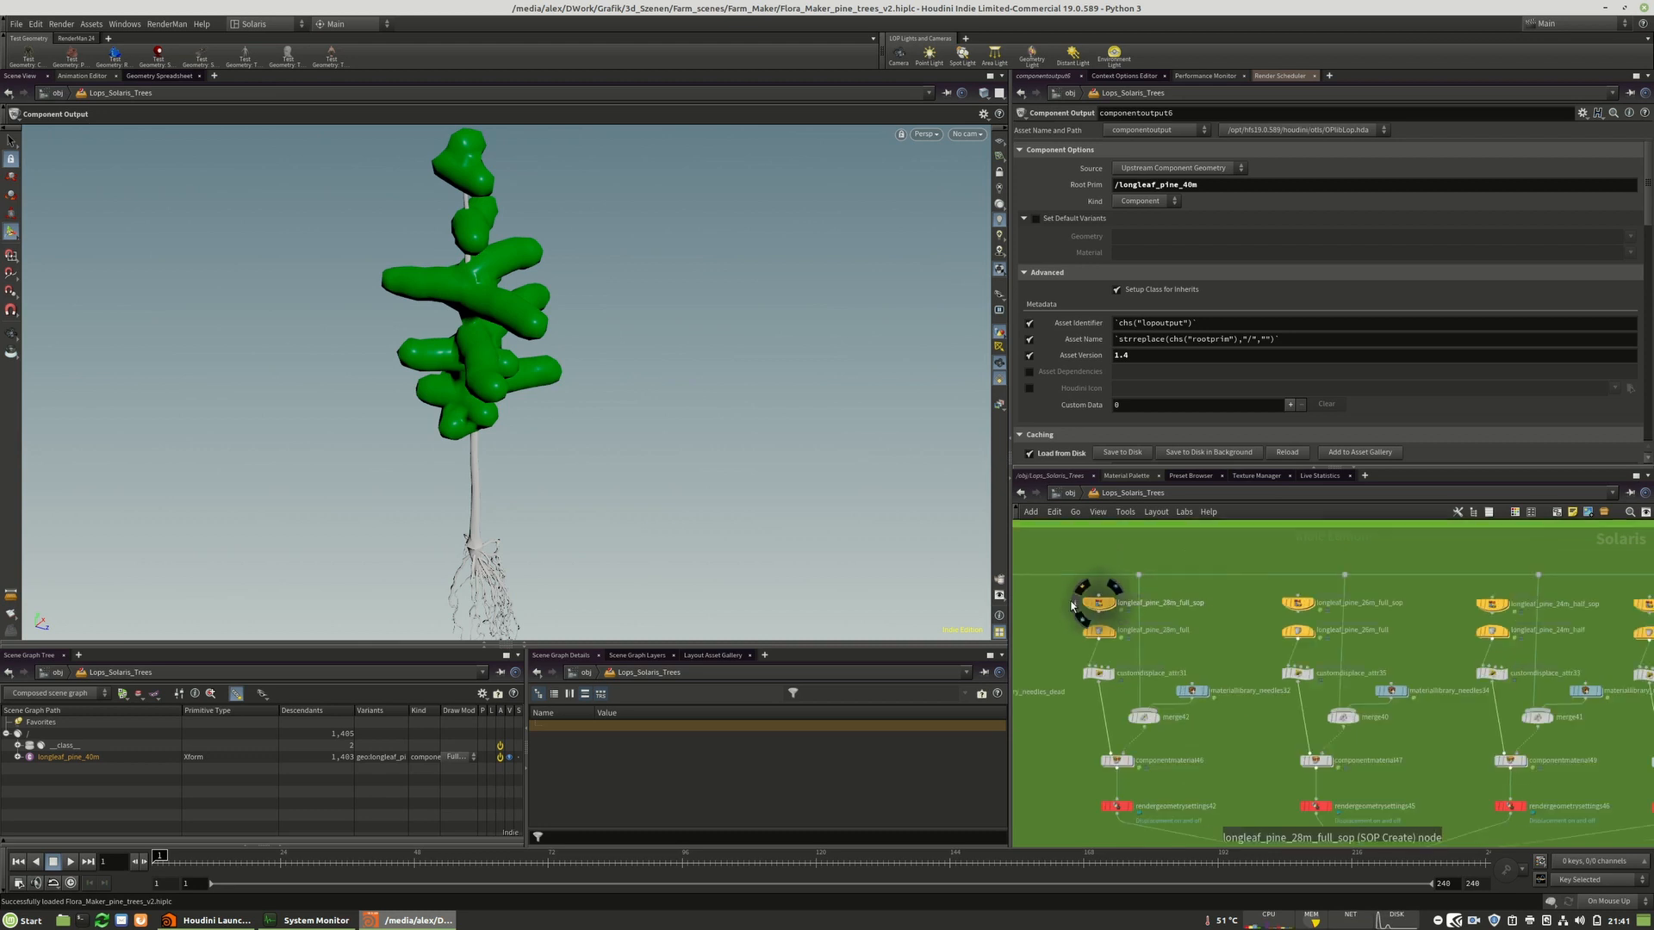
{"action": "scroll", "coordinate": [1194, 608], "scroll_direction": "up", "scroll_amount": 5}
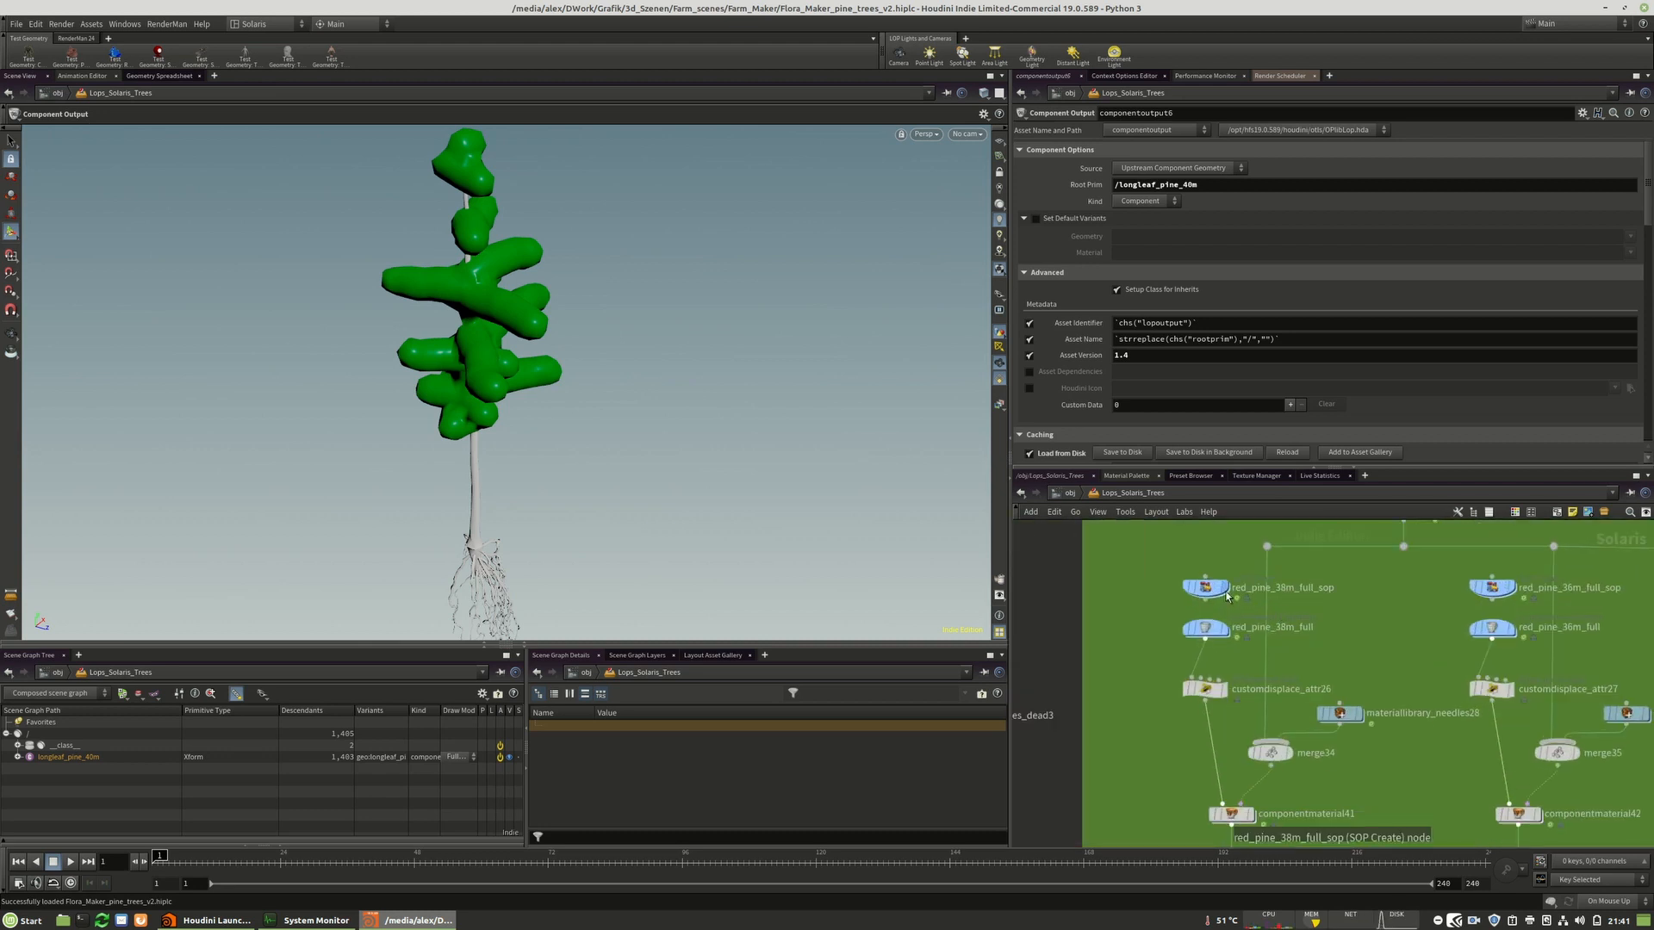
{"action": "scroll", "coordinate": [1129, 597], "scroll_direction": "down", "scroll_amount": 2}
{"action": "scroll", "coordinate": [1232, 597], "scroll_direction": "up", "scroll_amount": 6}
{"action": "mouse_move", "coordinate": [1256, 599]}
{"action": "scroll", "coordinate": [1256, 599], "scroll_direction": "down", "scroll_amount": 6}
{"action": "scroll", "coordinate": [1373, 598], "scroll_direction": "up", "scroll_amount": 6}
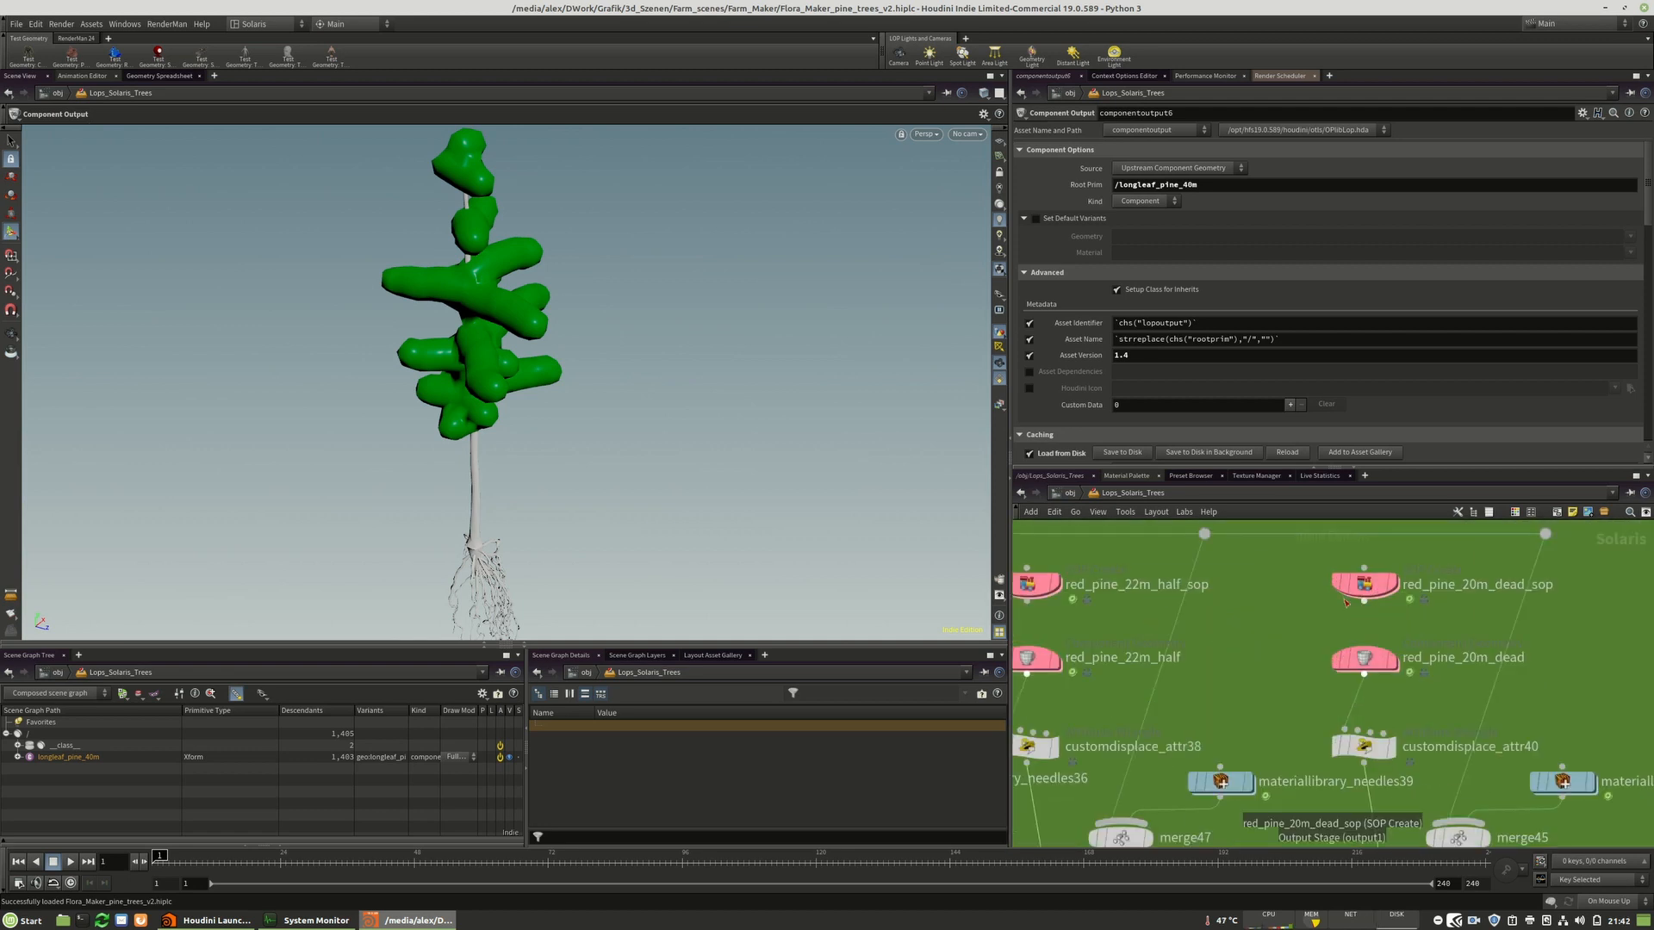
{"action": "scroll", "coordinate": [1508, 583], "scroll_direction": "down", "scroll_amount": 8}
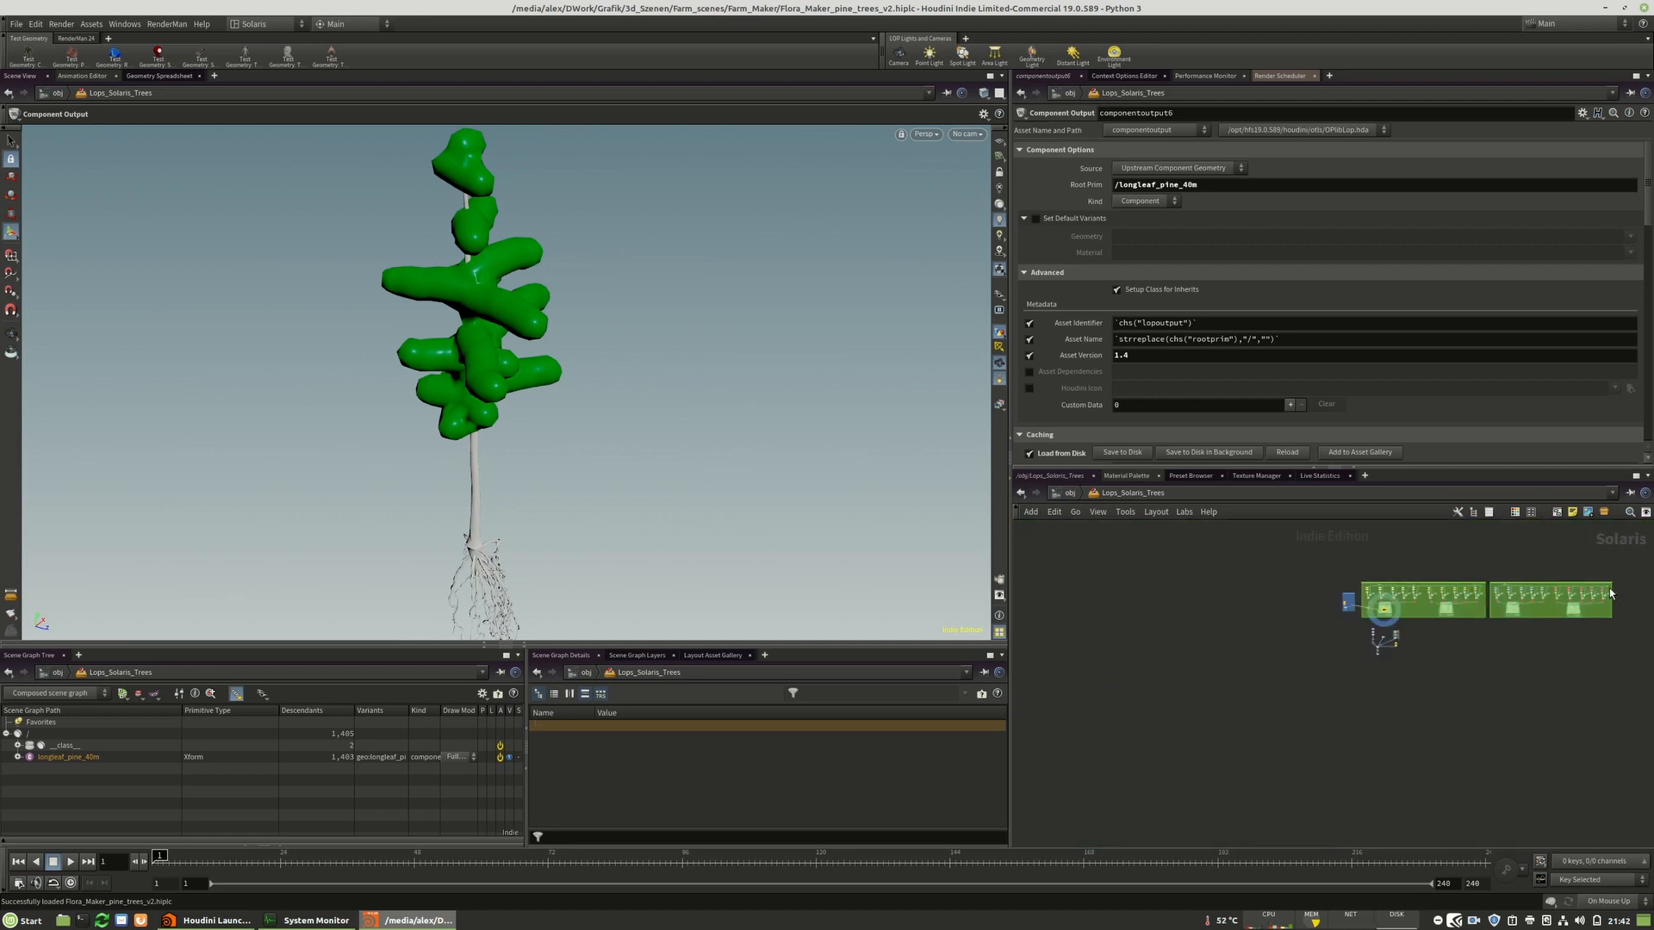
Select the prune1 node beside the dome lights to inspect its parameters.
{"action": "scroll", "coordinate": [1454, 584], "scroll_direction": "up", "scroll_amount": 4}
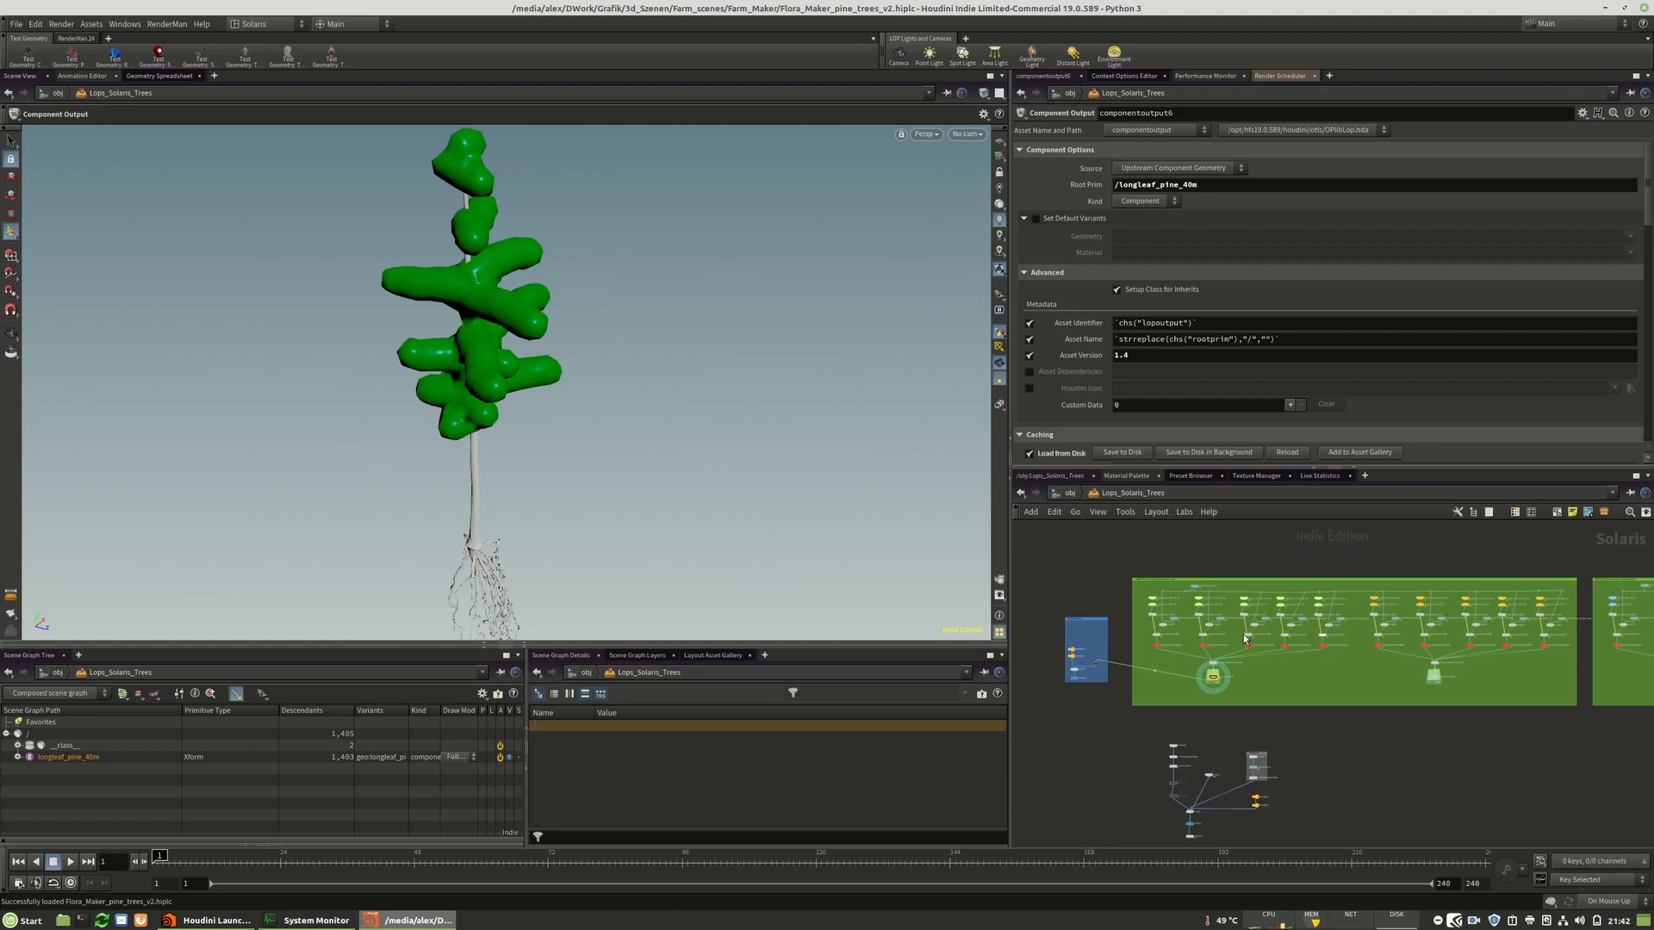
{"action": "scroll", "coordinate": [1083, 653], "scroll_direction": "up", "scroll_amount": 6}
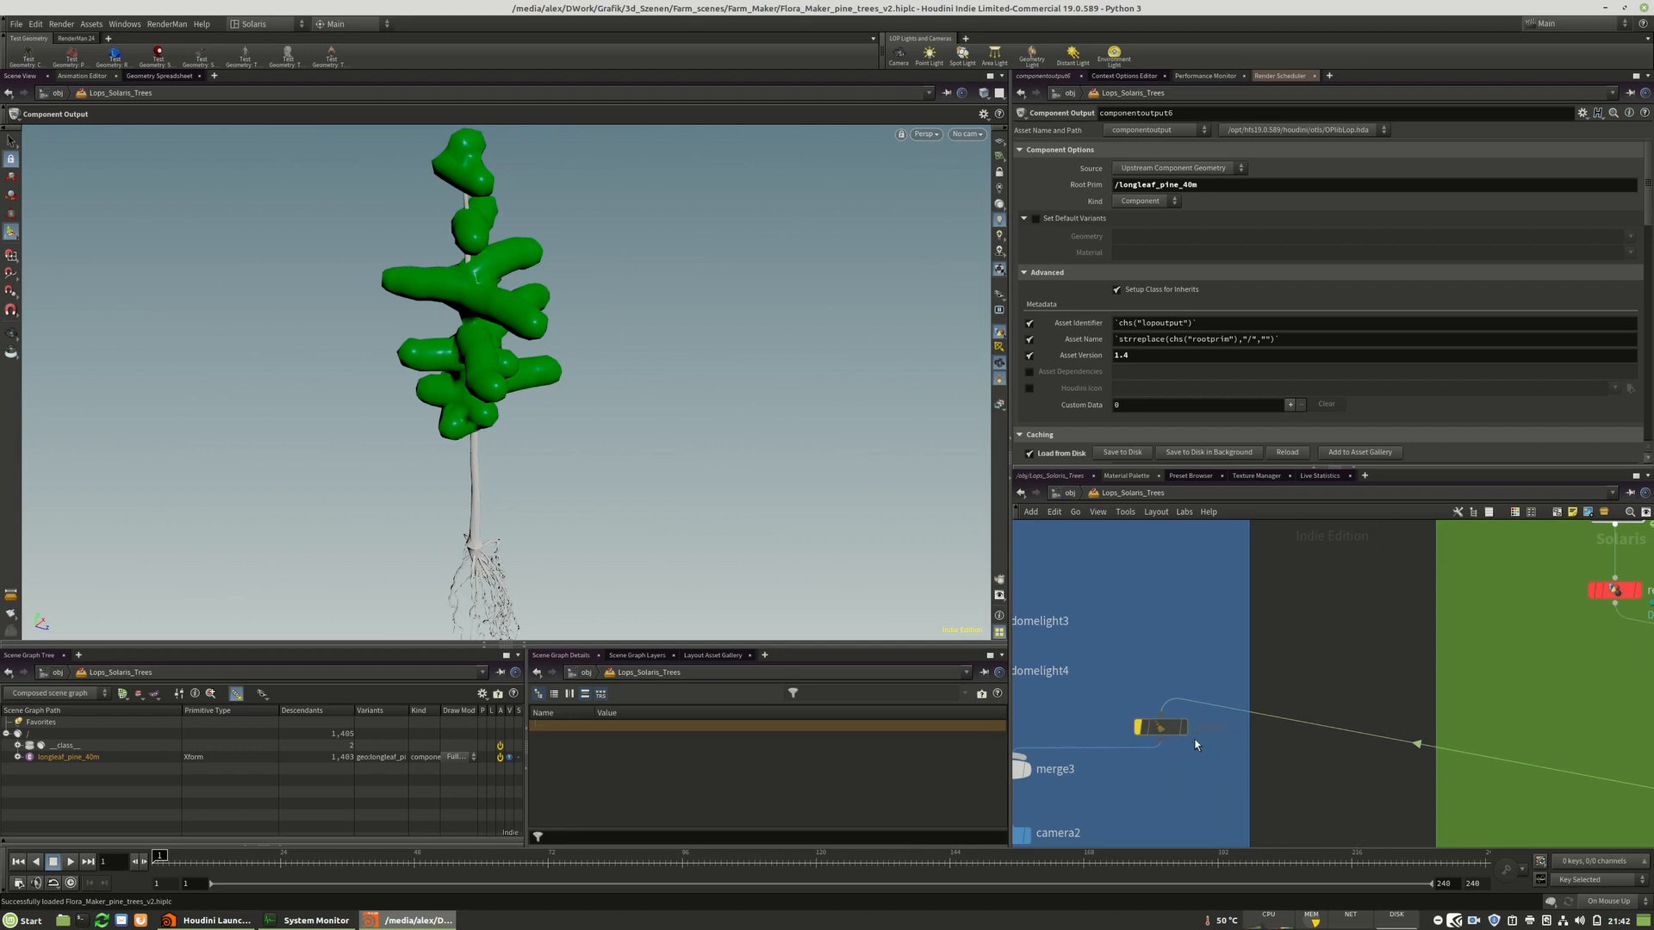
{"action": "left_click", "coordinate": [1163, 728]}
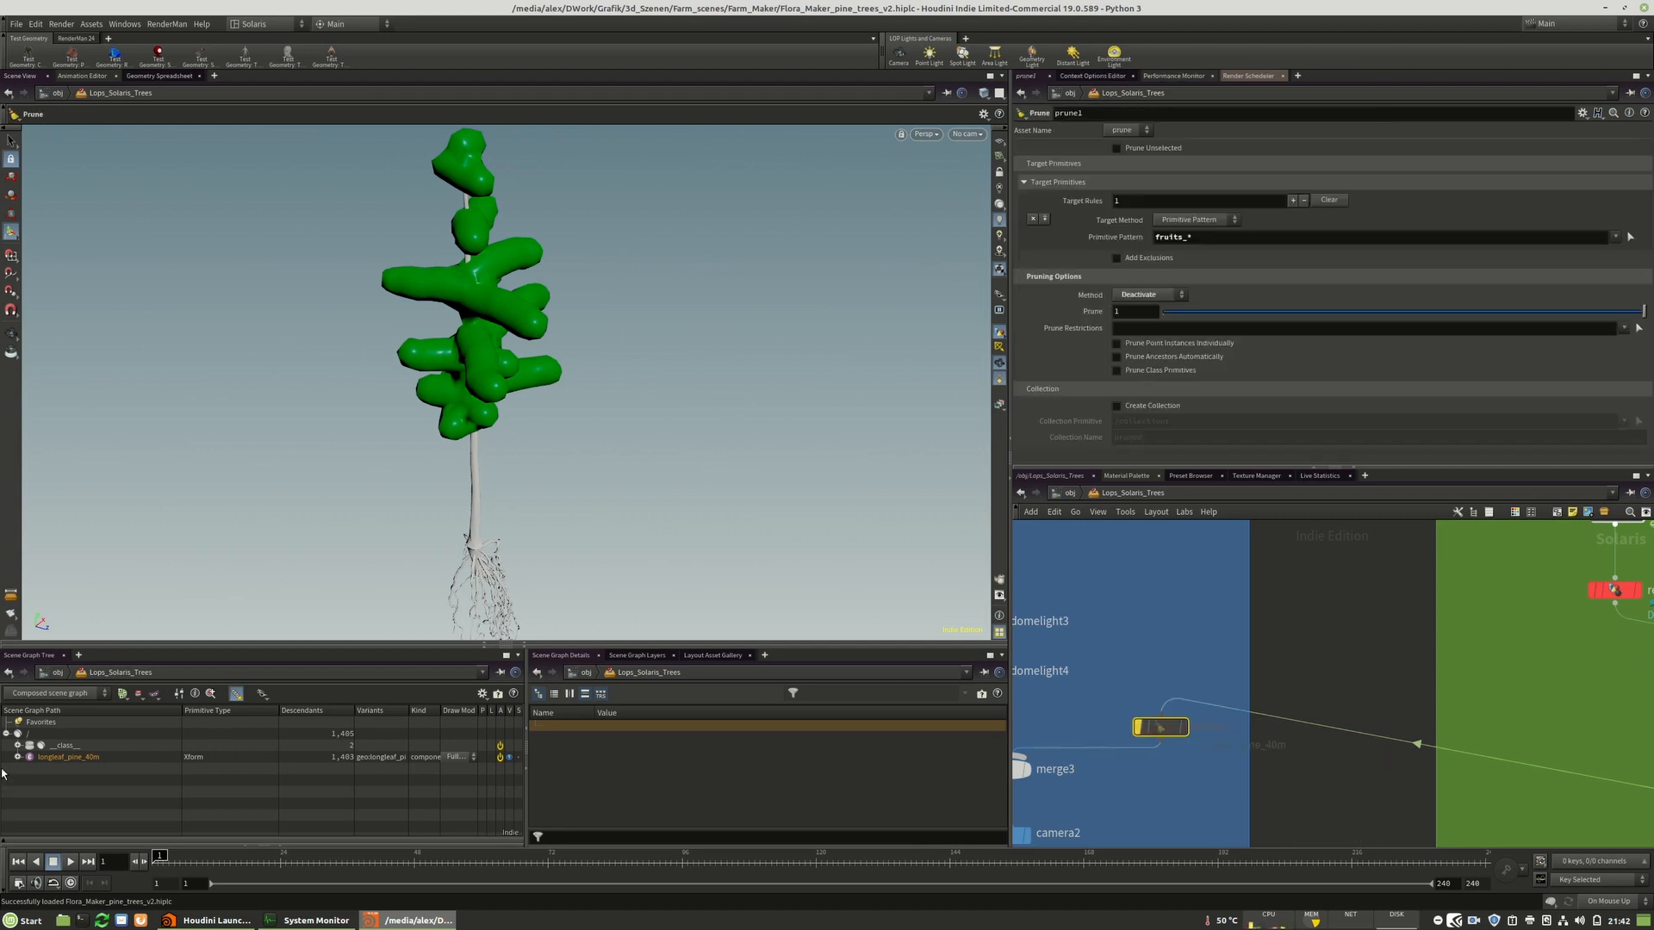
Dive into the longleaf_pine_38m_full_sop node and examine its SOP network in a maximized pane, then return.
{"action": "scroll", "coordinate": [1289, 724], "scroll_direction": "down", "scroll_amount": 8}
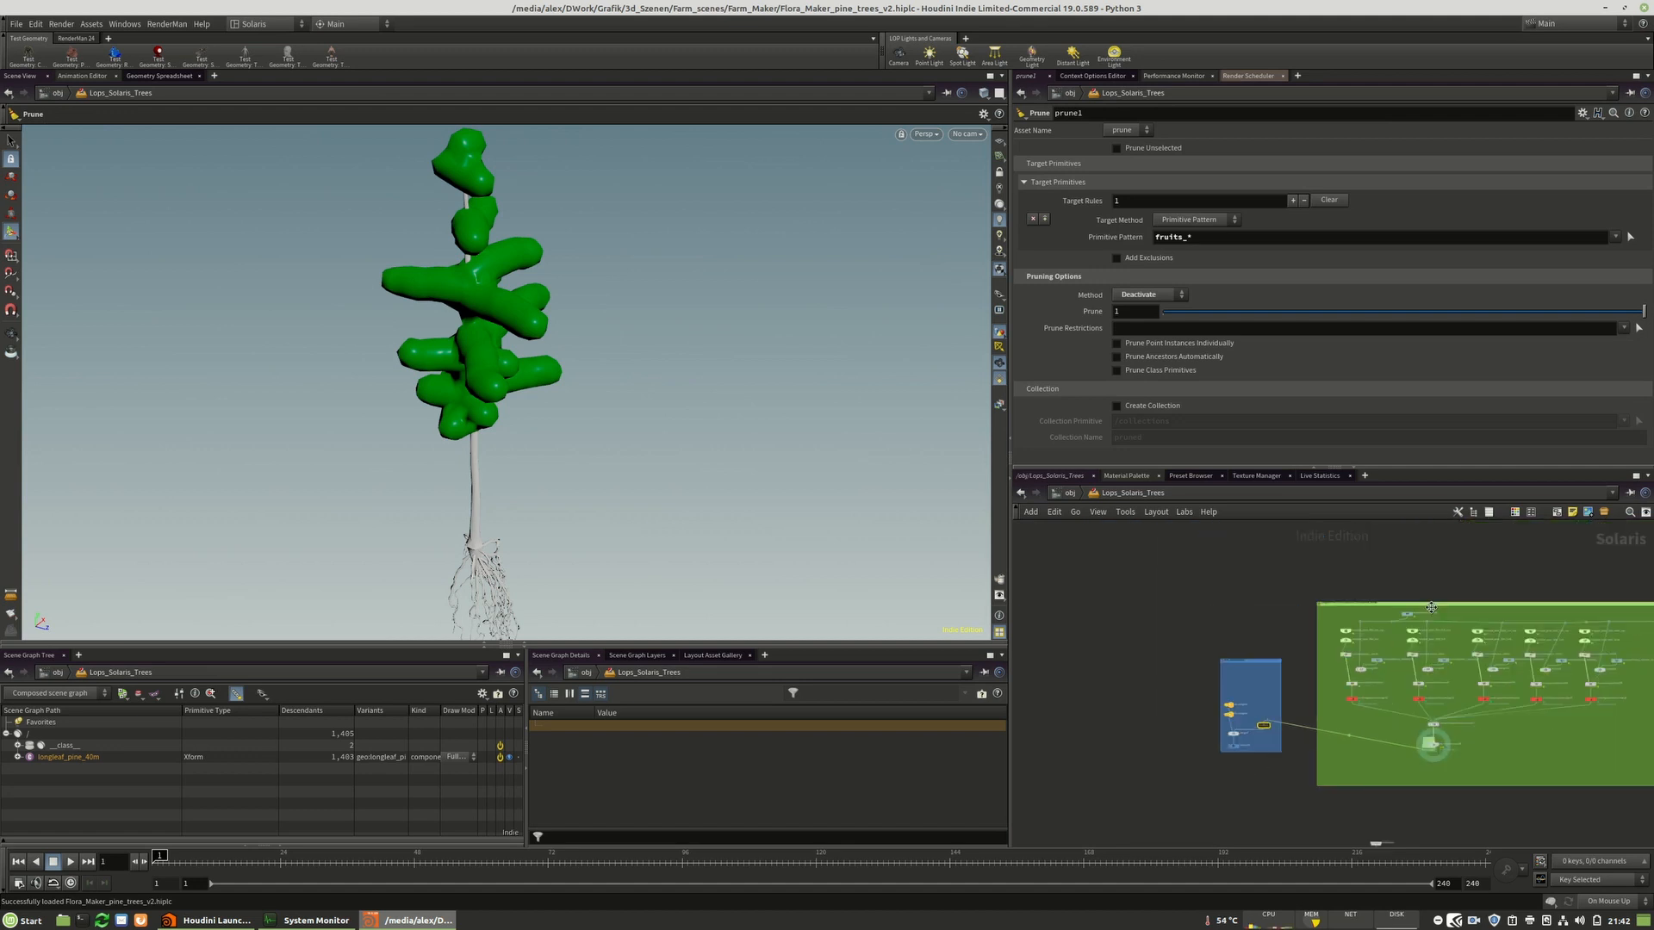
{"action": "scroll", "coordinate": [1431, 608], "scroll_direction": "up", "scroll_amount": 8}
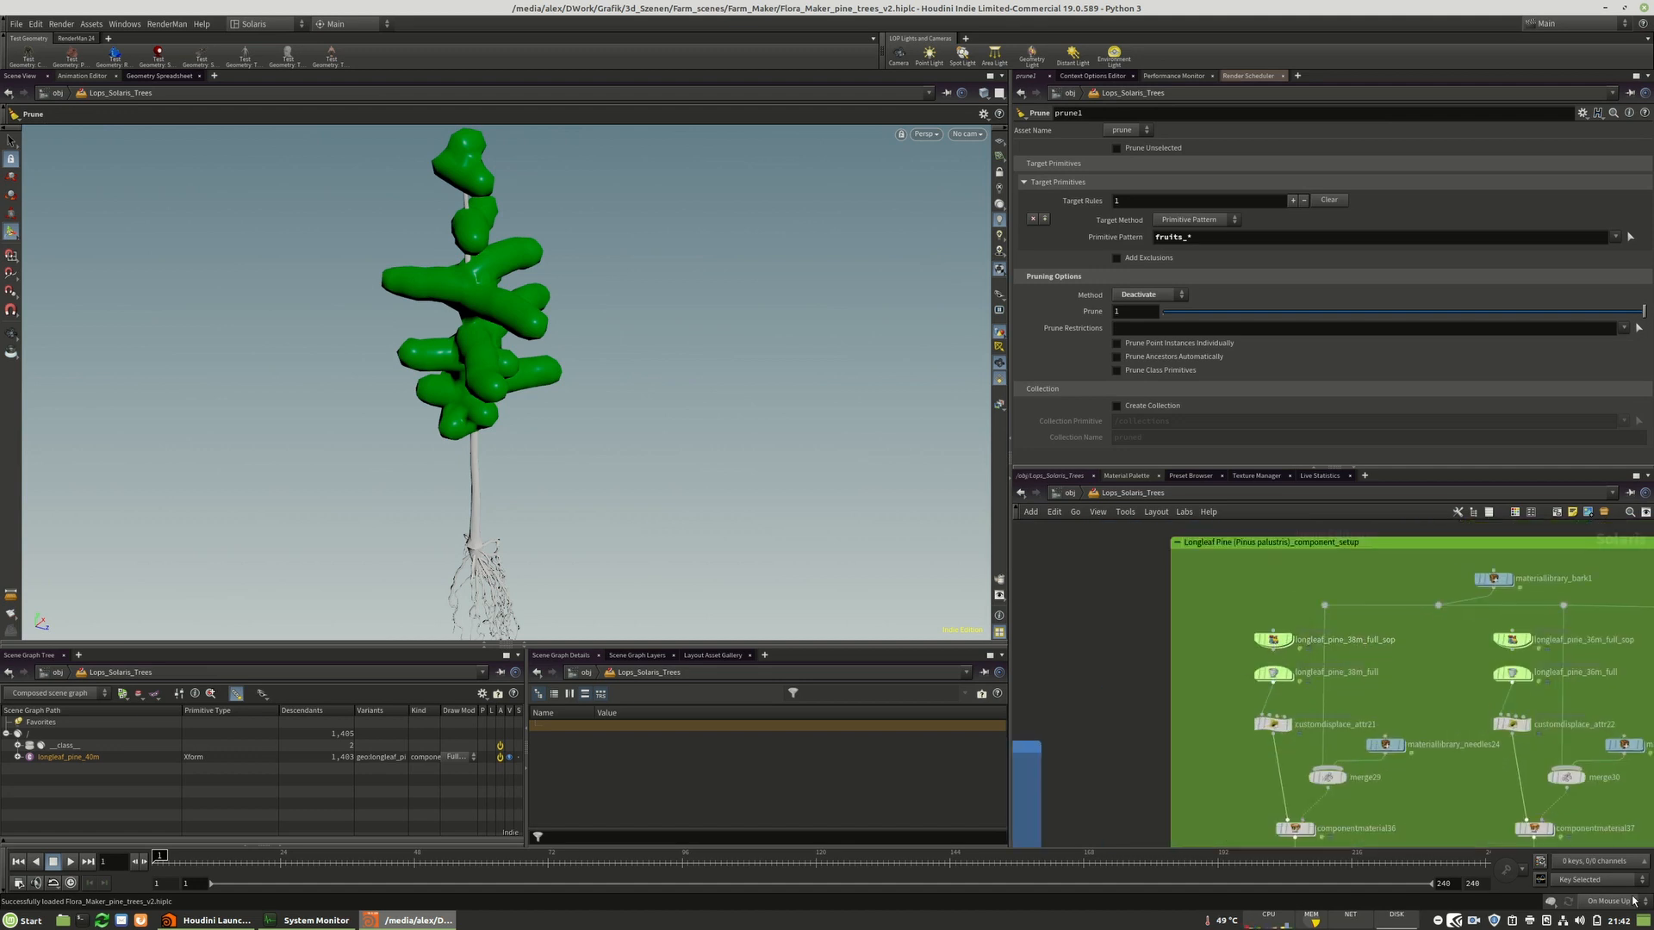
{"action": "double_click", "coordinate": [1273, 641]}
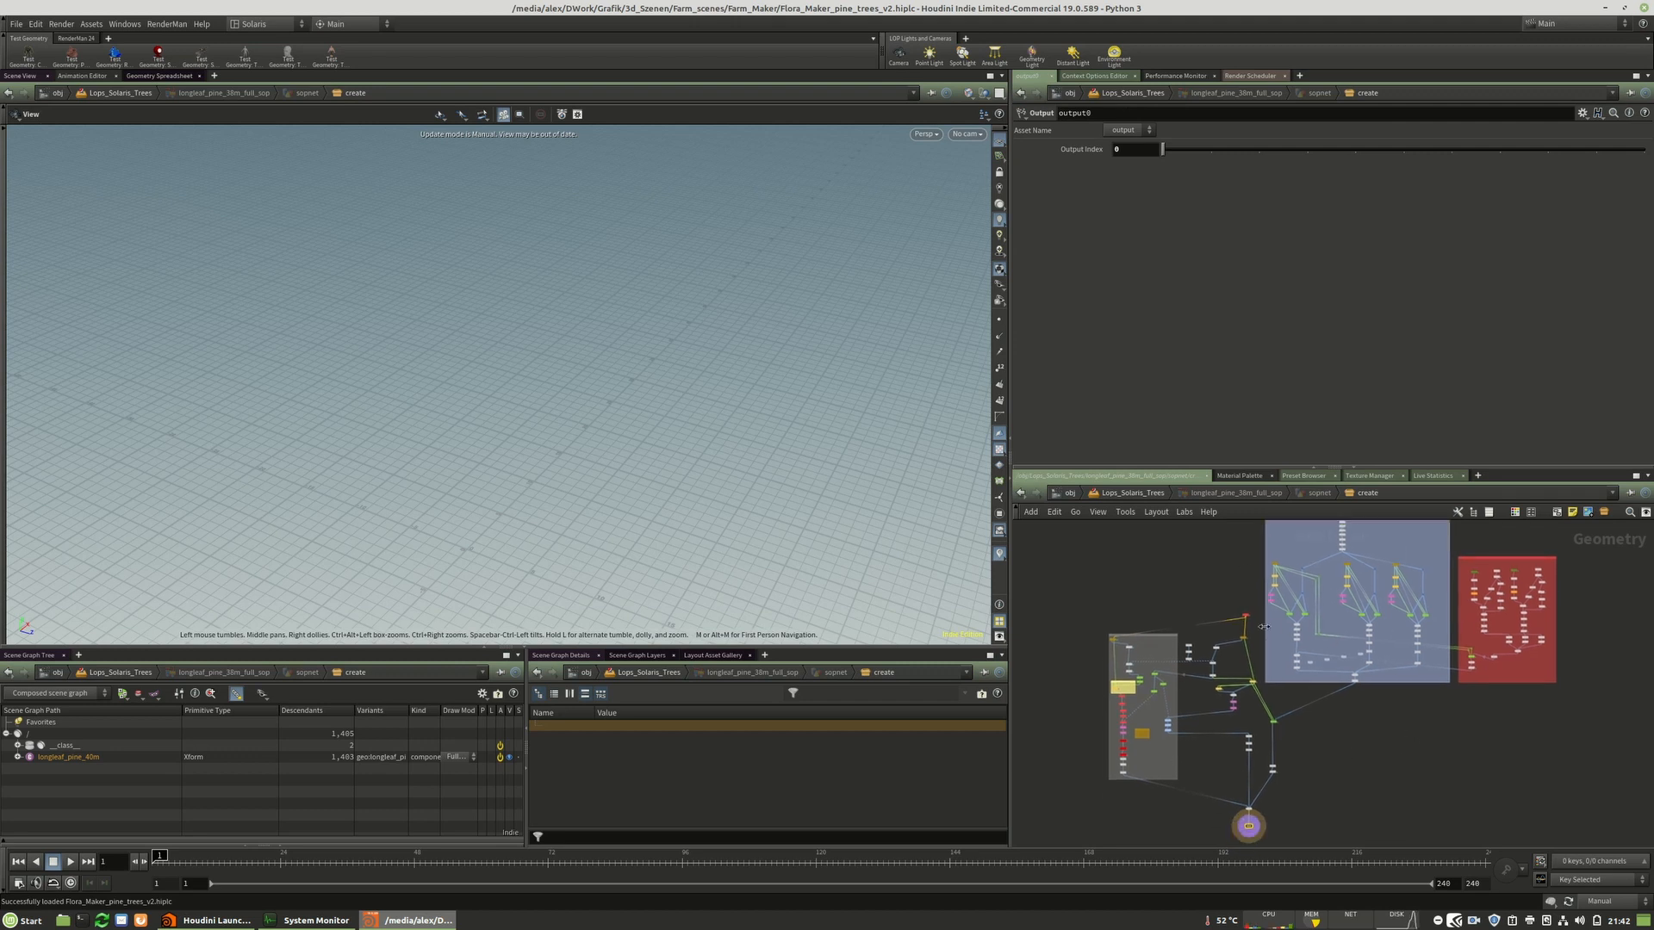
{"action": "key", "text": "ctrl+b"}
{"action": "scroll", "coordinate": [886, 457], "scroll_direction": "up", "scroll_amount": 7}
{"action": "scroll", "coordinate": [891, 454], "scroll_direction": "down", "scroll_amount": 2}
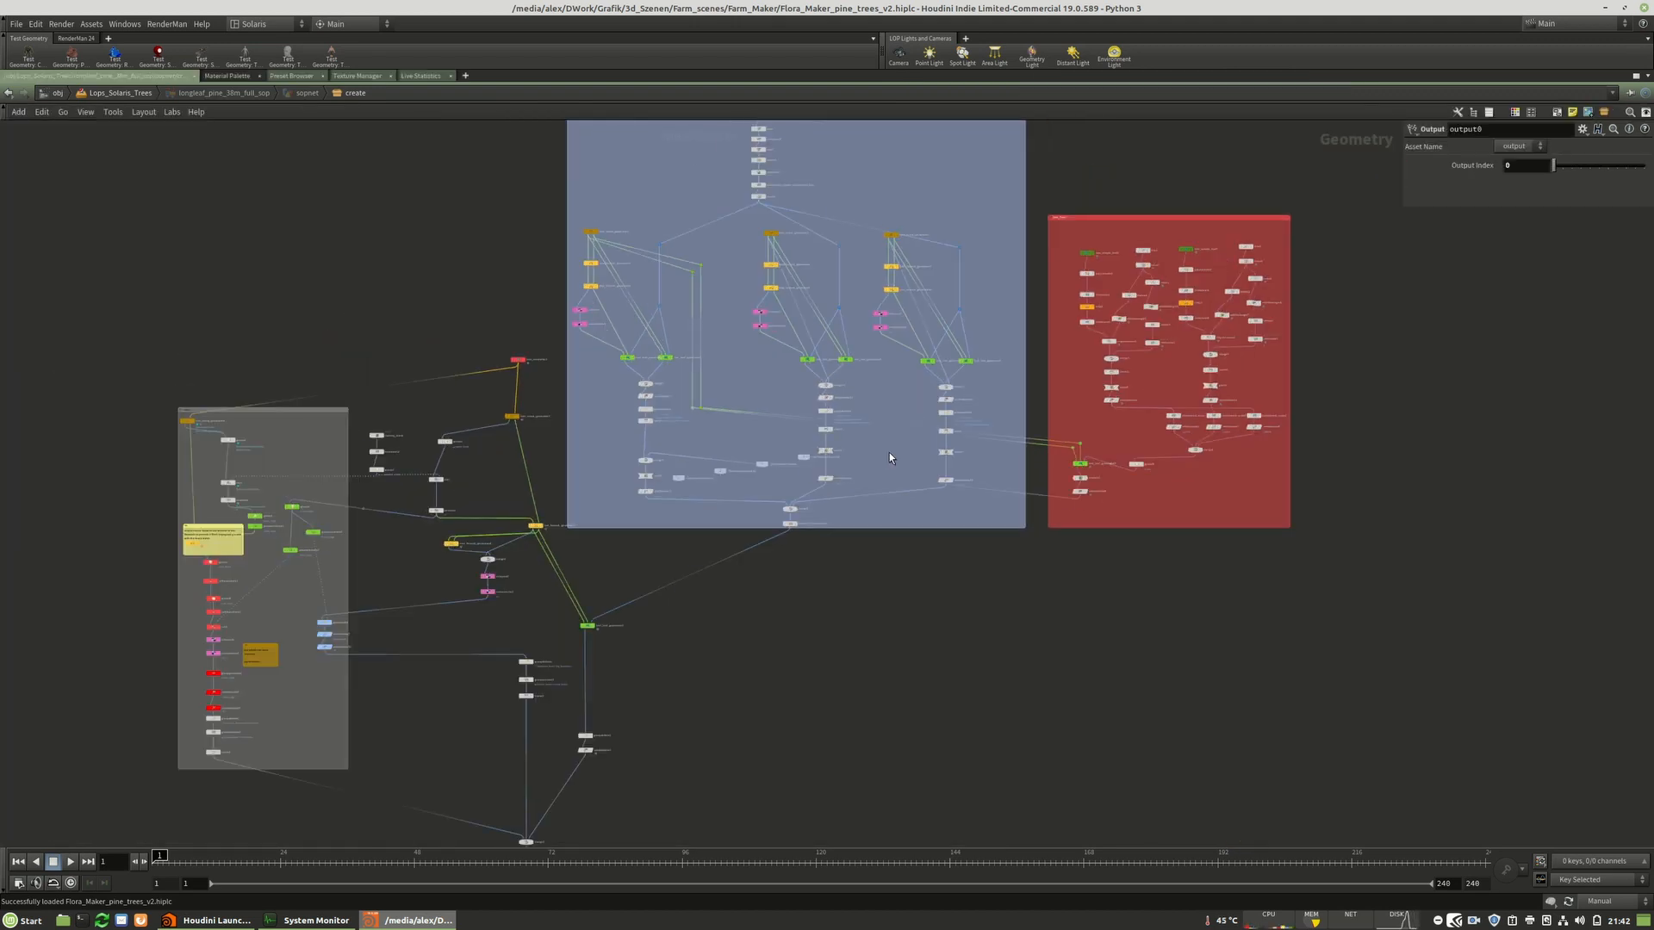
{"action": "middle_click_drag", "start_coordinate": [495, 289], "coordinate": [519, 253]}
{"action": "scroll", "coordinate": [365, 478], "scroll_direction": "up", "scroll_amount": 5}
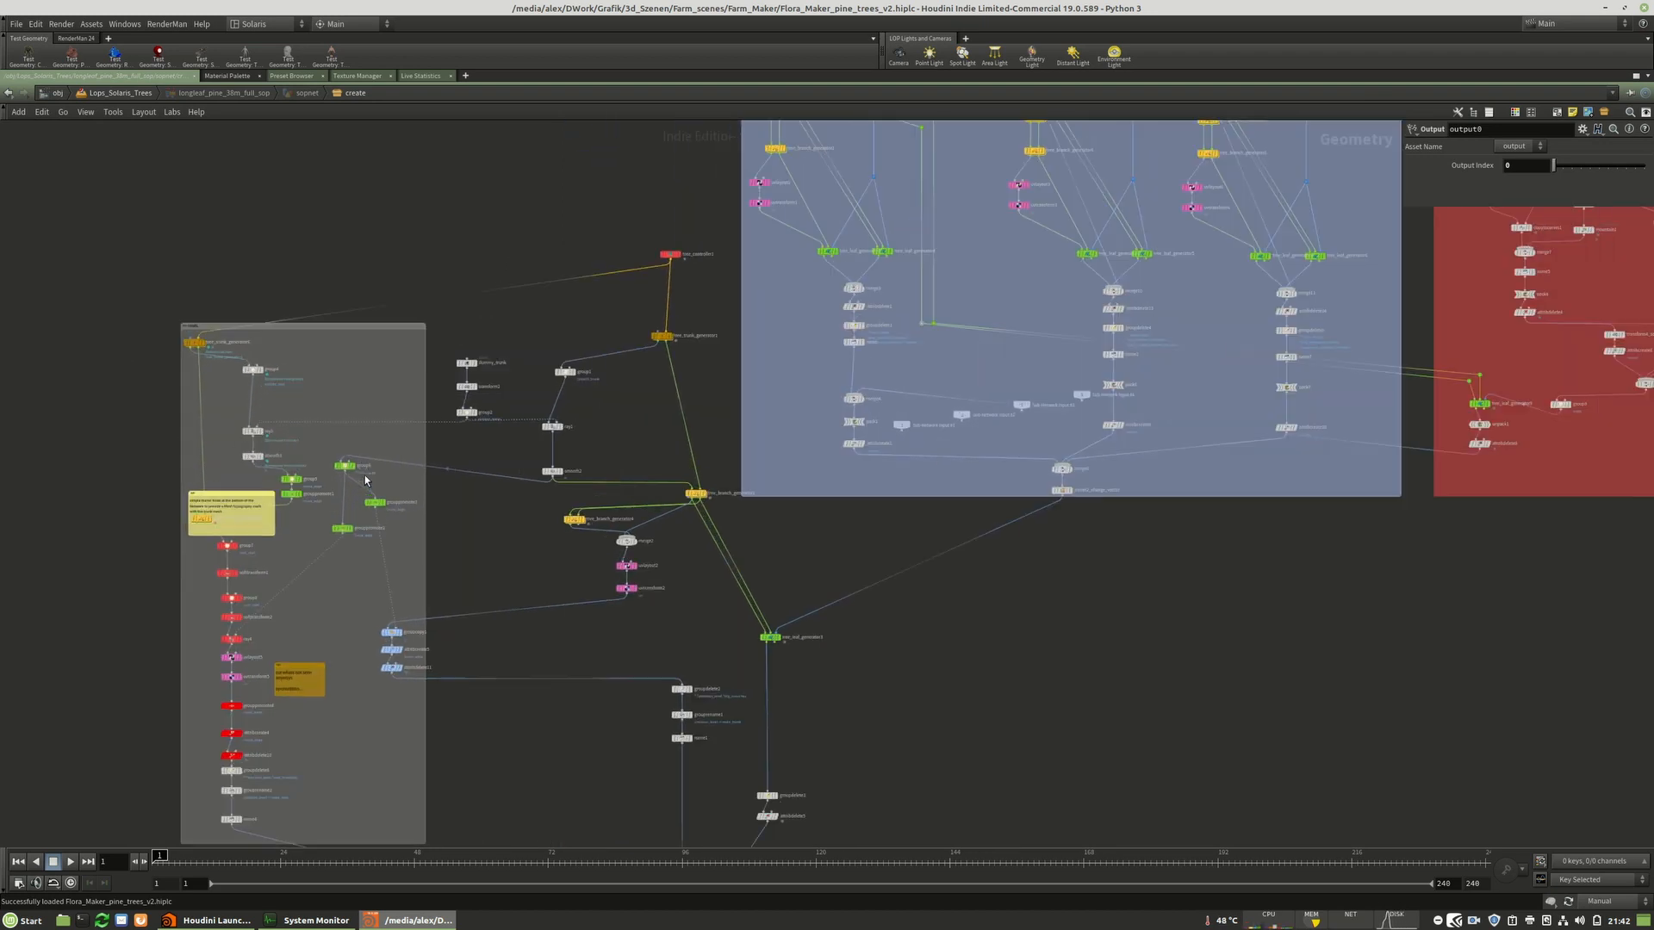
{"action": "scroll", "coordinate": [242, 507], "scroll_direction": "up", "scroll_amount": 1}
{"action": "scroll", "coordinate": [326, 399], "scroll_direction": "down", "scroll_amount": 6}
{"action": "middle_click_drag", "start_coordinate": [922, 560], "coordinate": [922, 641]}
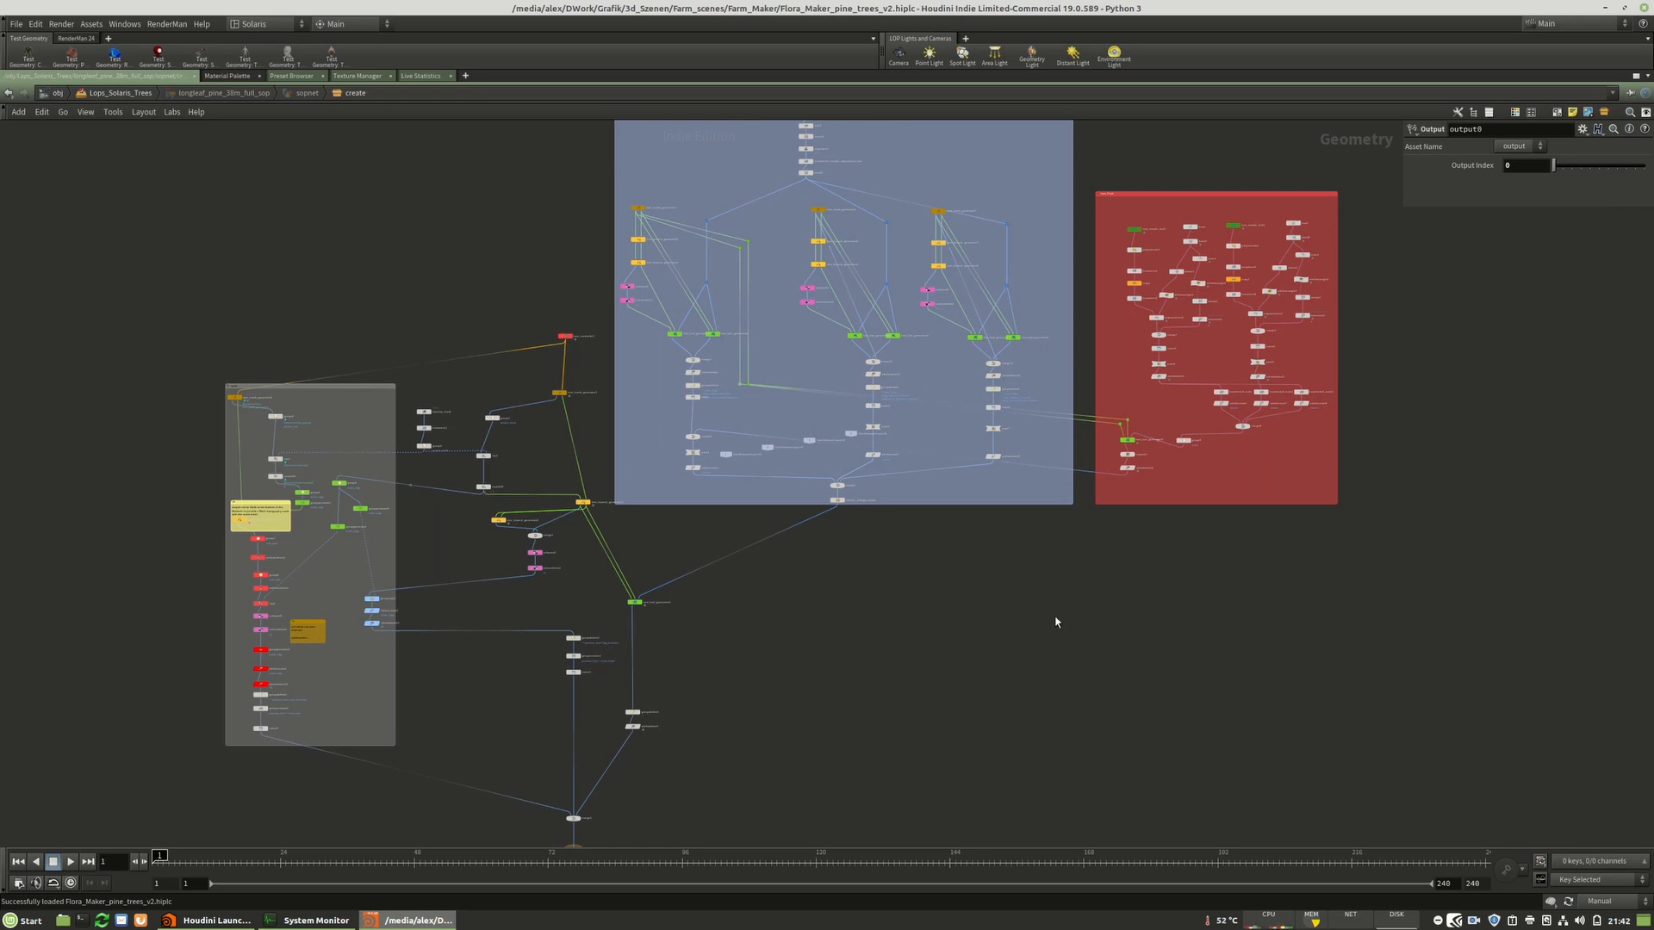
{"action": "left_click", "coordinate": [1612, 902]}
{"action": "left_click", "coordinate": [1610, 883]}
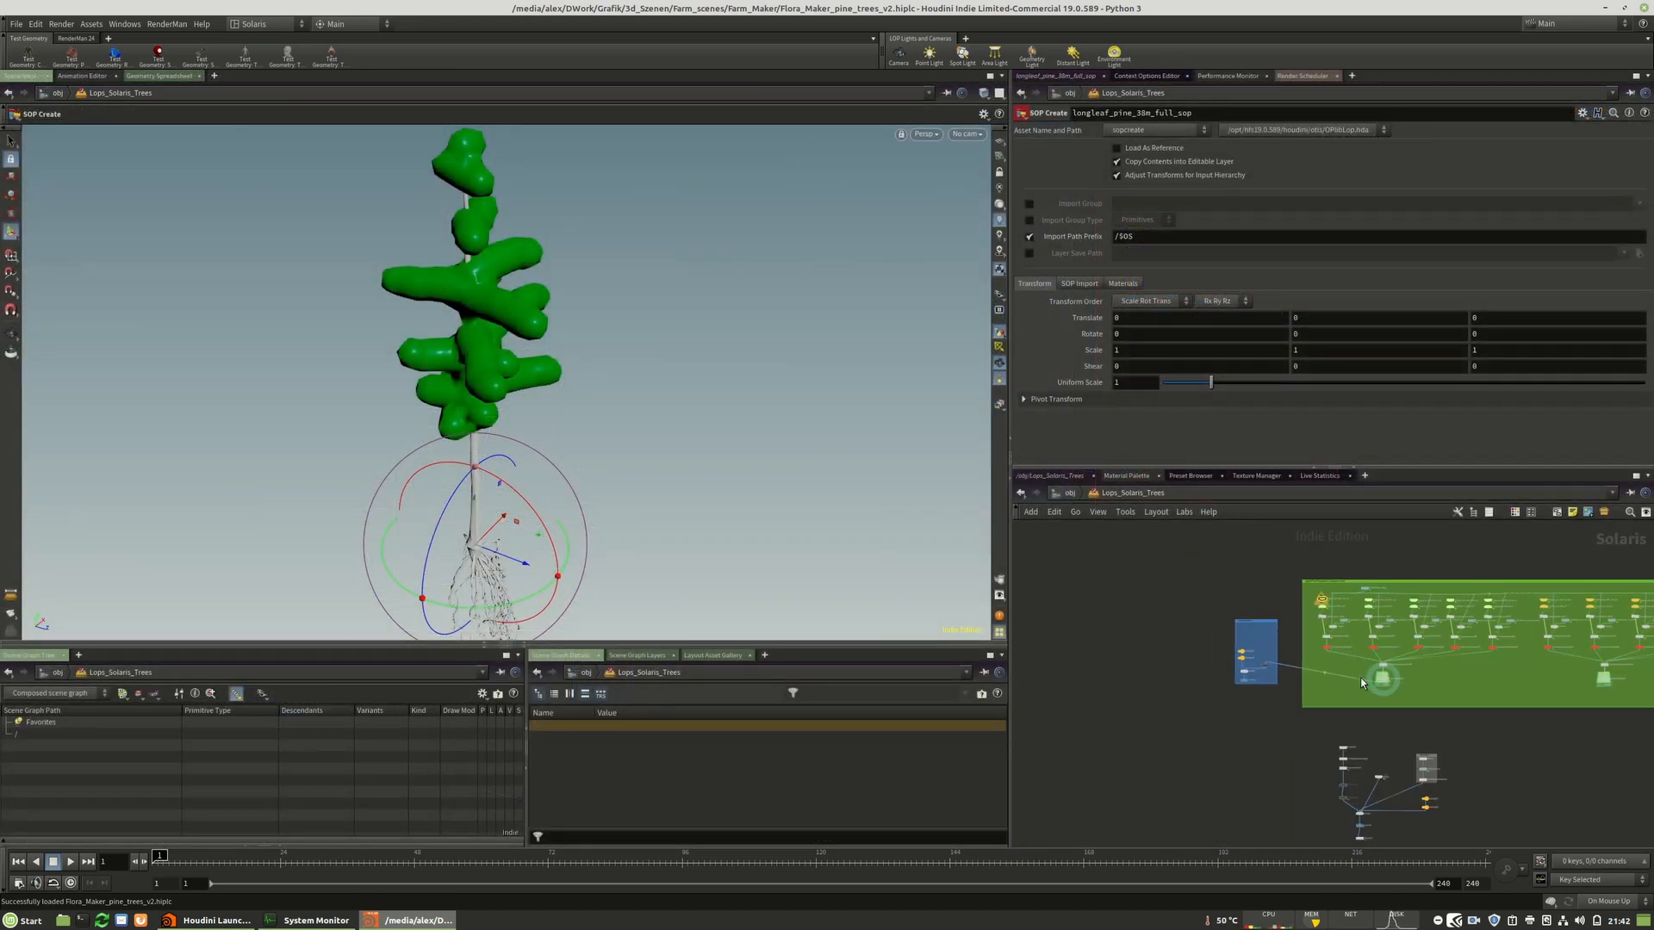
Display the merged lights and pine output and render the viewport with RenderMan RIS.
{"action": "scroll", "coordinate": [1361, 679], "scroll_direction": "up", "scroll_amount": 5}
{"action": "left_click", "coordinate": [1419, 689]}
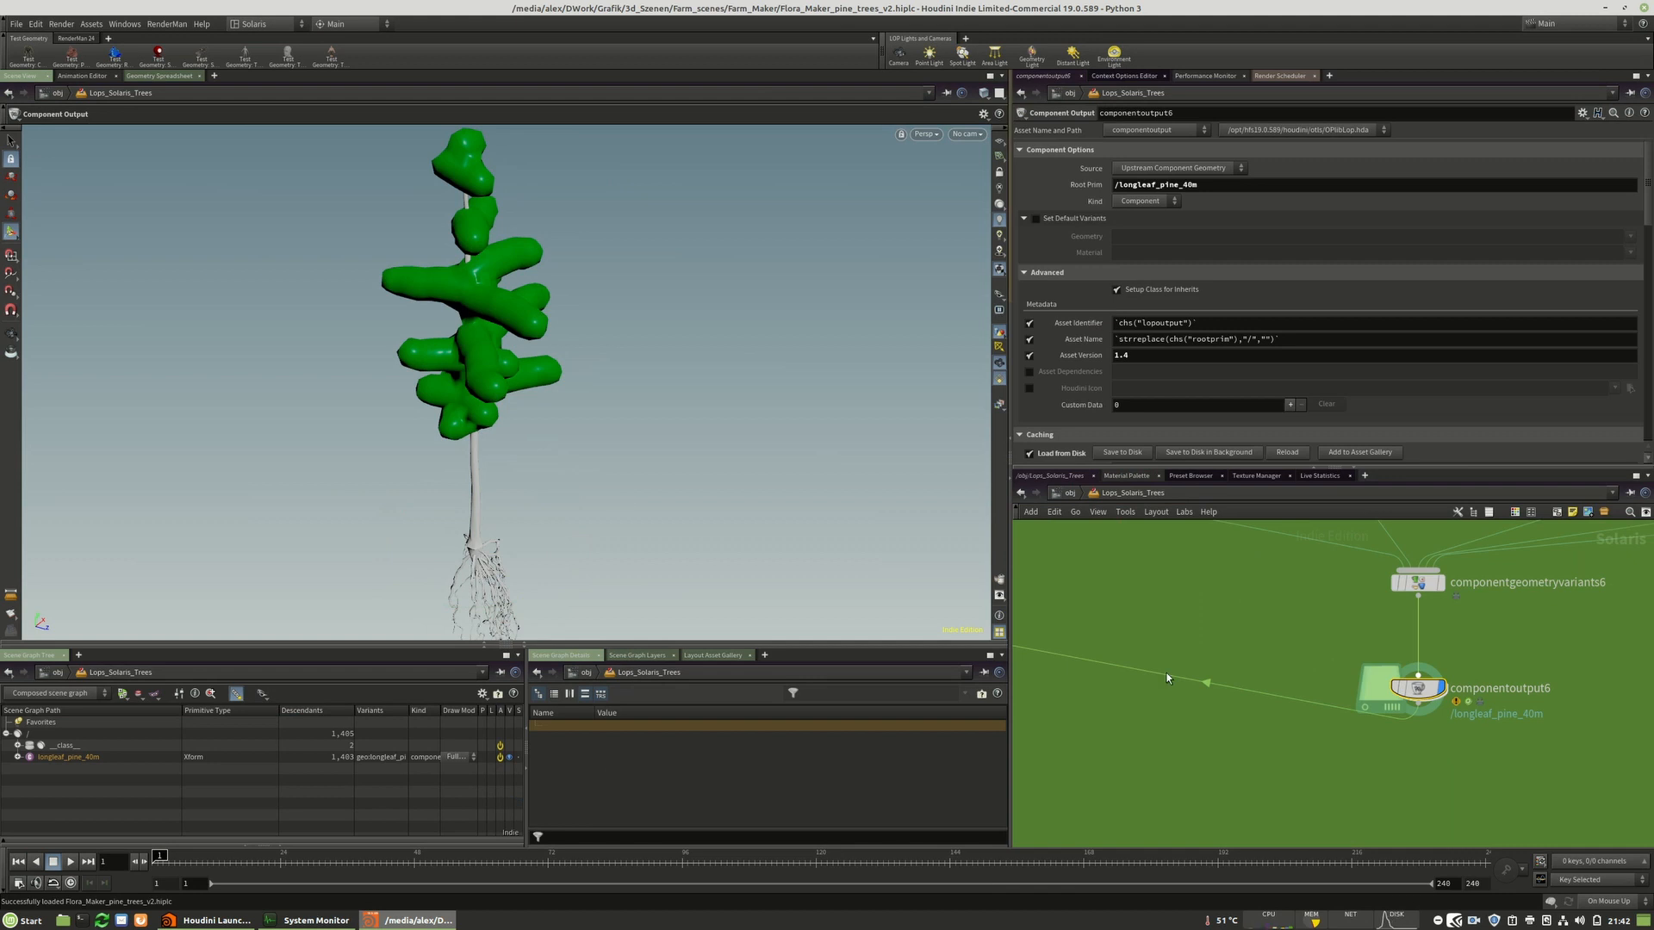
{"action": "scroll", "coordinate": [1631, 758], "scroll_direction": "down", "scroll_amount": 5}
{"action": "scroll", "coordinate": [1277, 690], "scroll_direction": "up", "scroll_amount": 2}
{"action": "scroll", "coordinate": [1240, 699], "scroll_direction": "down", "scroll_amount": 2}
{"action": "scroll", "coordinate": [1246, 701], "scroll_direction": "up", "scroll_amount": 5}
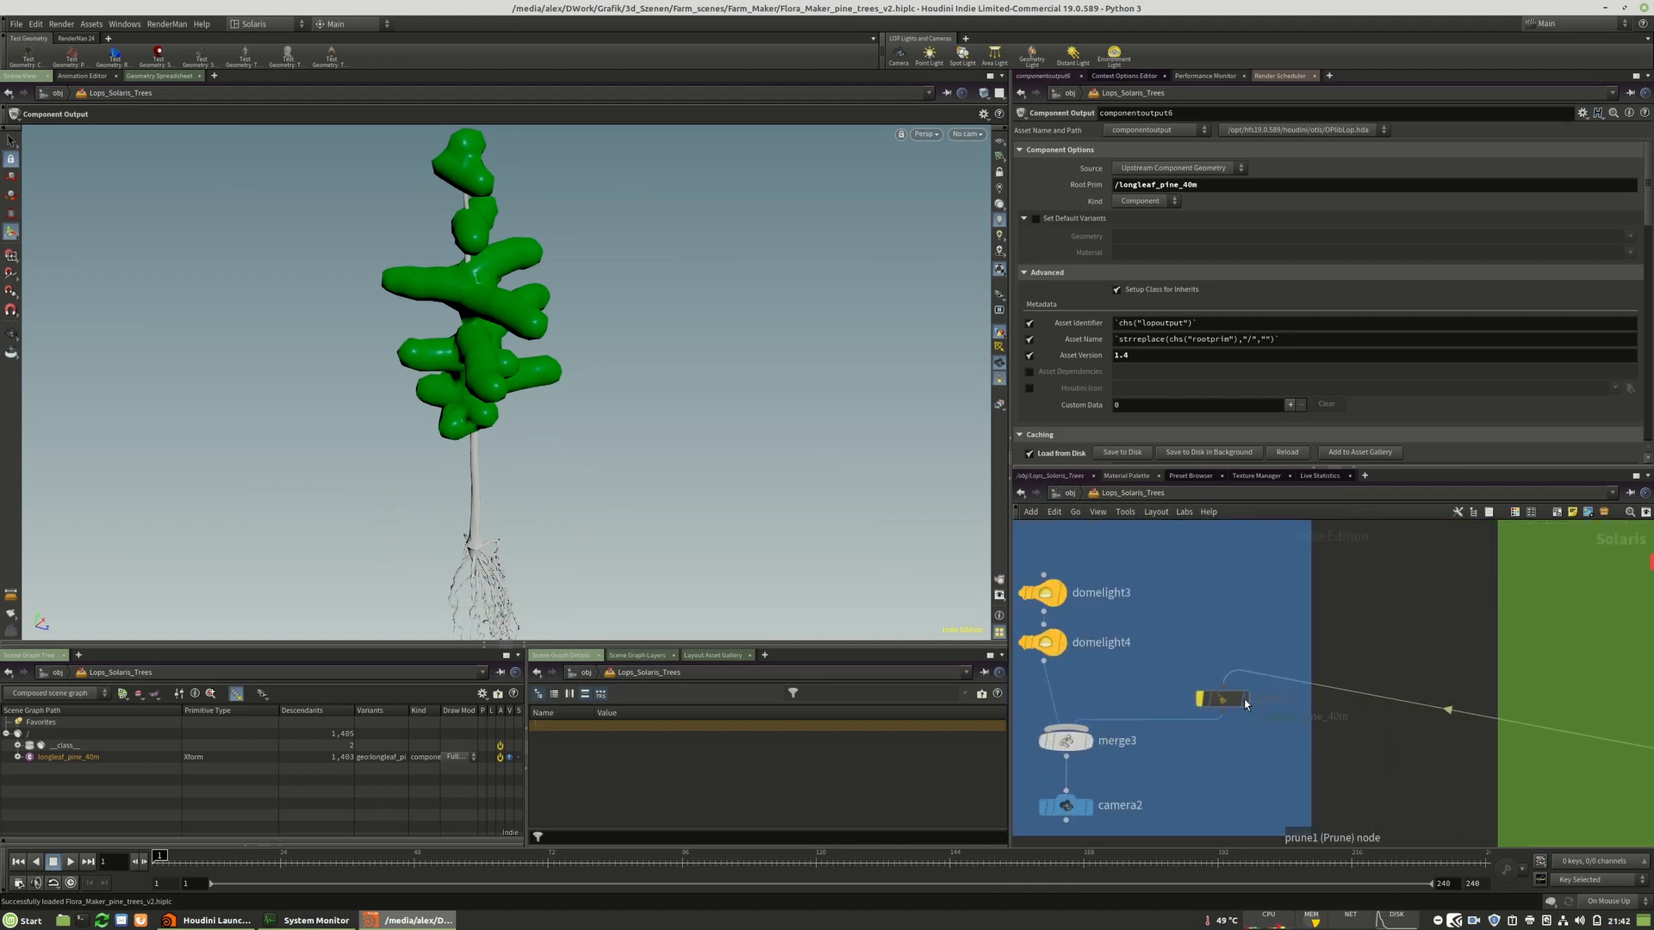
{"action": "left_click", "coordinate": [1225, 699]}
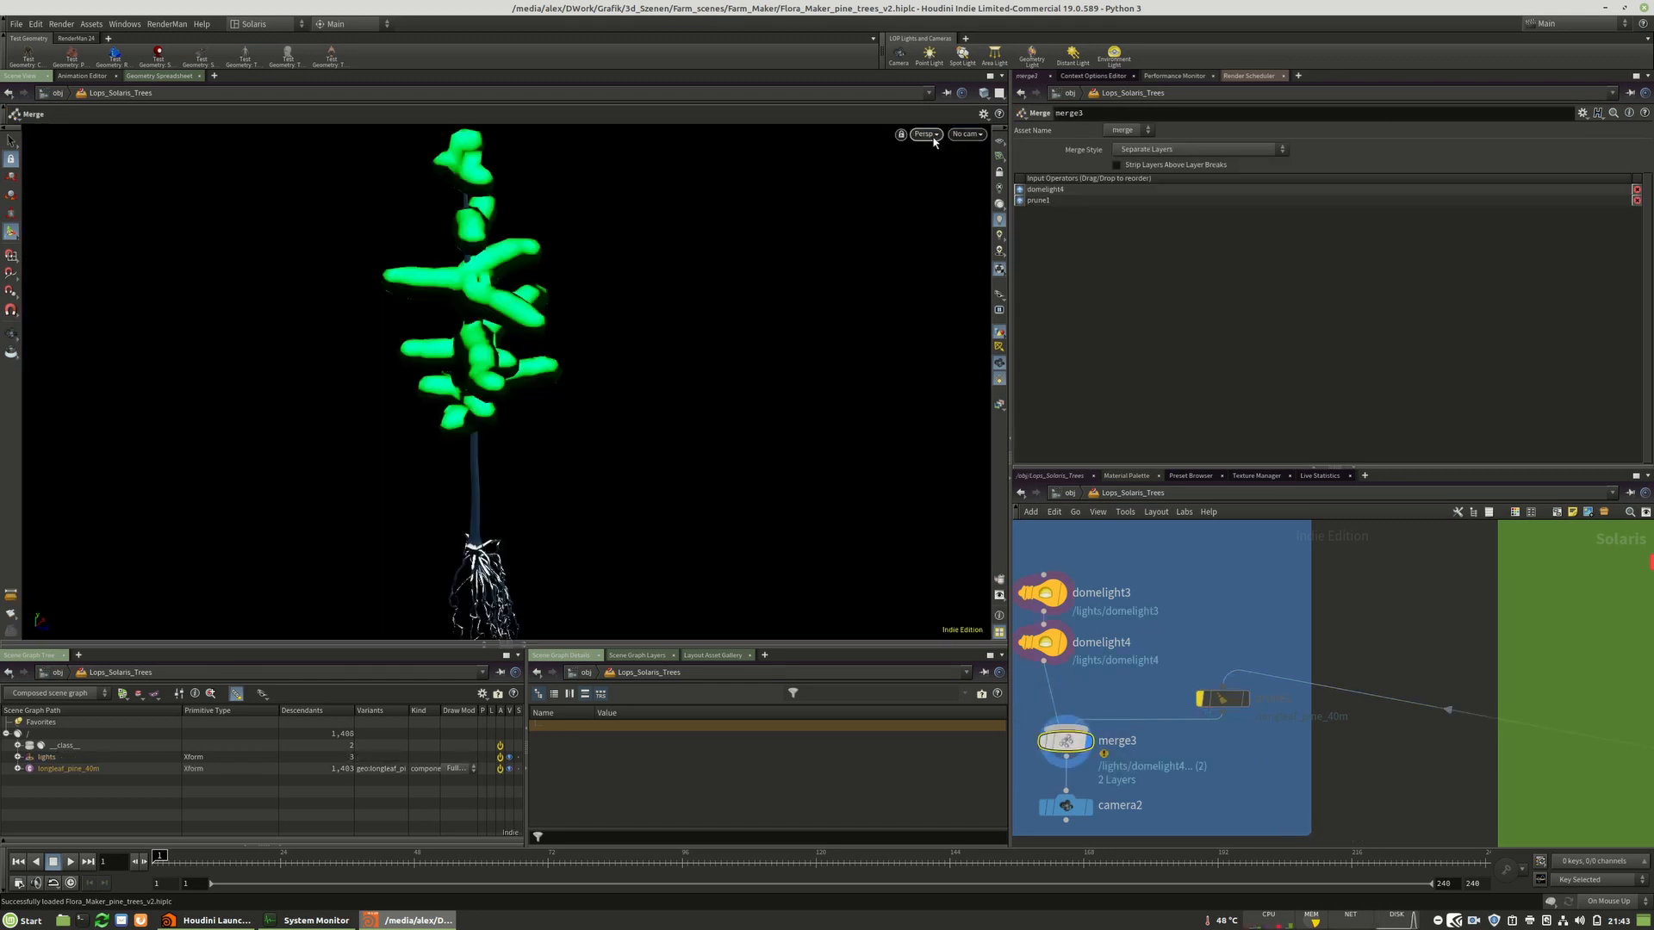
{"action": "left_click", "coordinate": [928, 135]}
{"action": "left_click", "coordinate": [943, 255]}
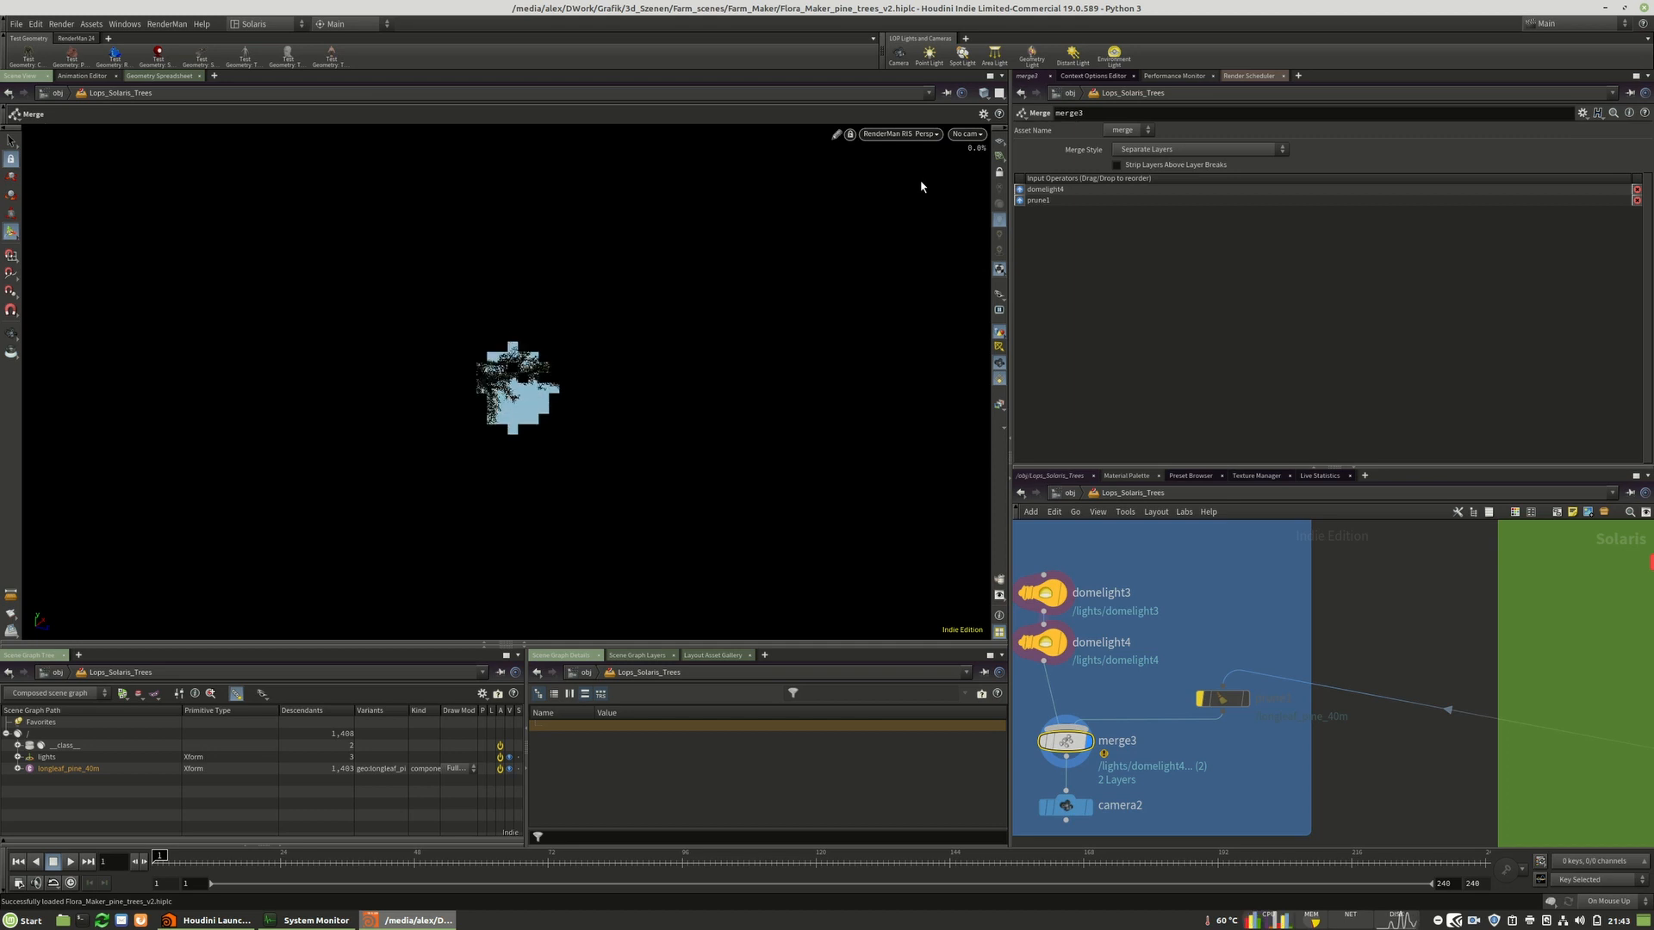
Set domelight3's Y rotation to 180.
{"action": "middle_click_drag", "start_coordinate": [1186, 622], "coordinate": [1386, 683]}
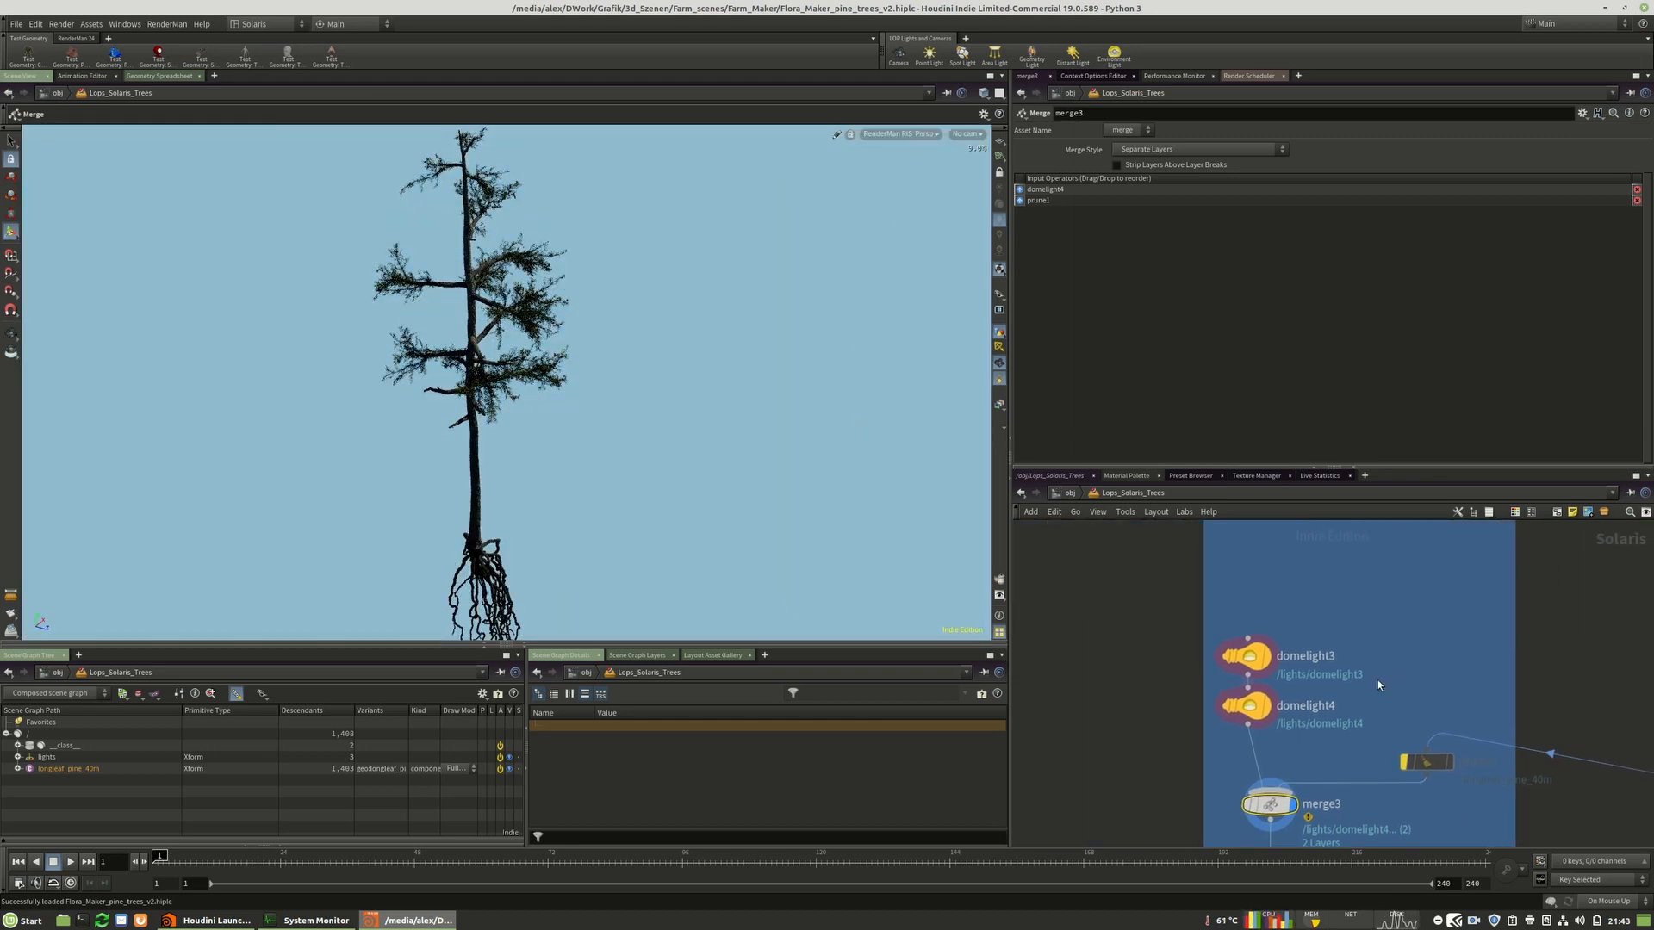
{"action": "scroll", "coordinate": [1289, 685], "scroll_direction": "up", "scroll_amount": 4}
{"action": "left_click_drag", "start_coordinate": [1228, 637], "coordinate": [1228, 591]}
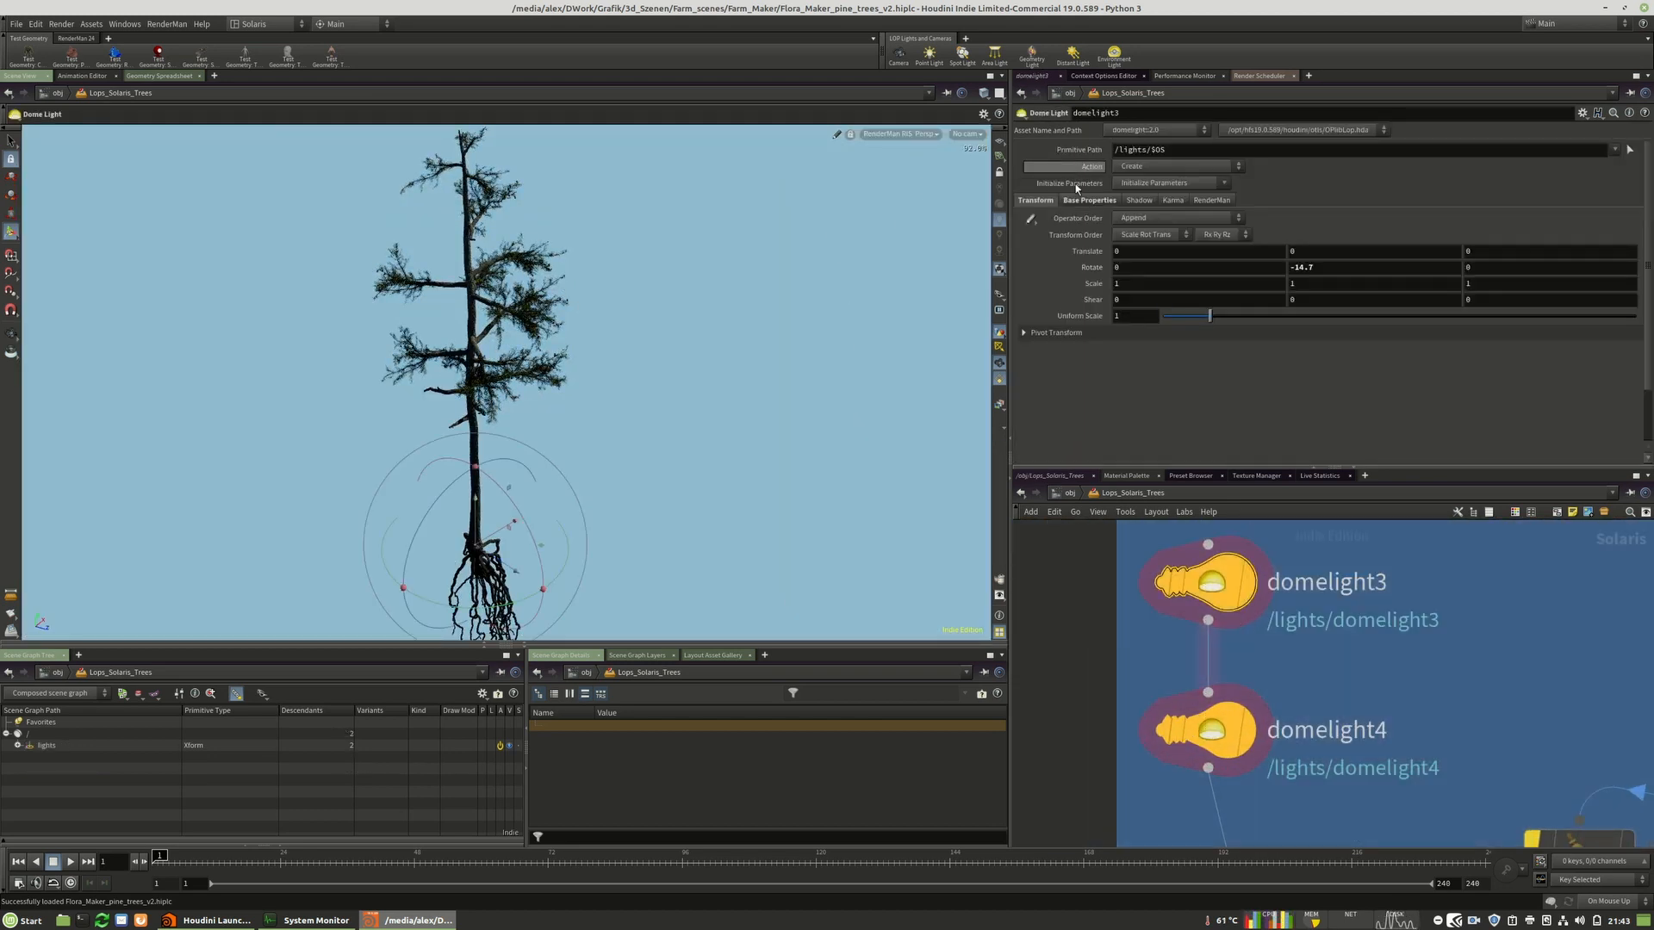
{"action": "double_click", "coordinate": [1301, 267]}
{"action": "type", "text": "180"}
{"action": "key", "text": "Return"}
{"action": "key", "text": "Escape"}
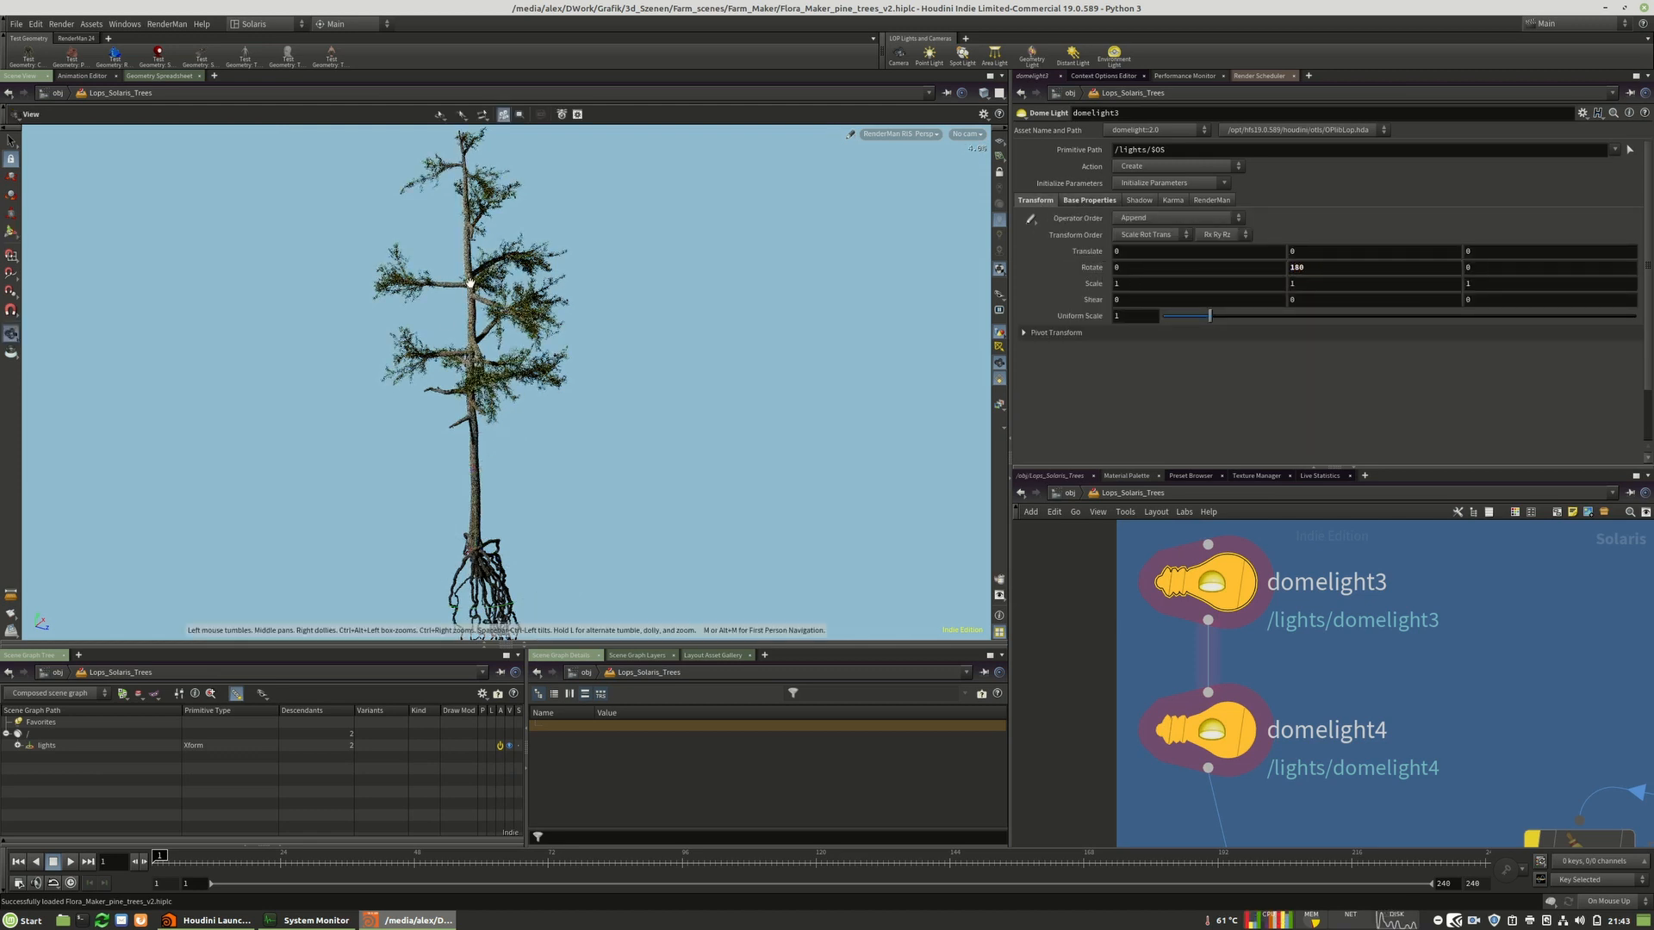
Zoom into the rendered branches and enable the prune1 node so the fruits_* primitives are pruned.
{"action": "scroll", "coordinate": [508, 350], "scroll_direction": "up", "scroll_amount": 3}
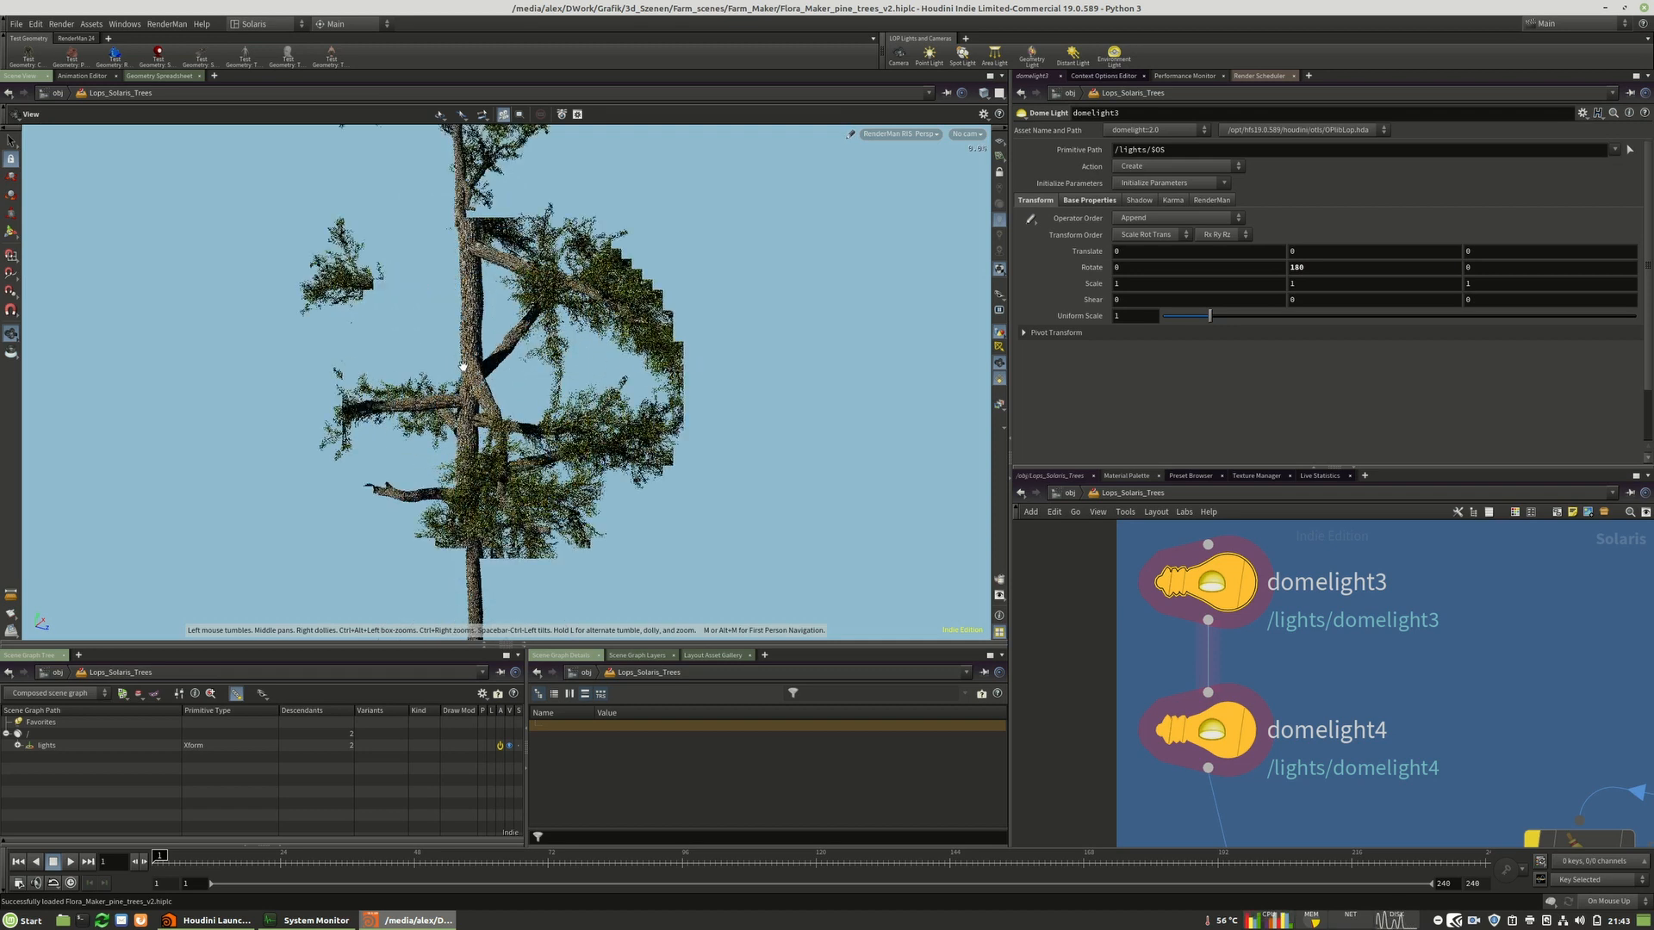
{"action": "right_click_drag", "start_coordinate": [516, 344], "coordinate": [657, 339]}
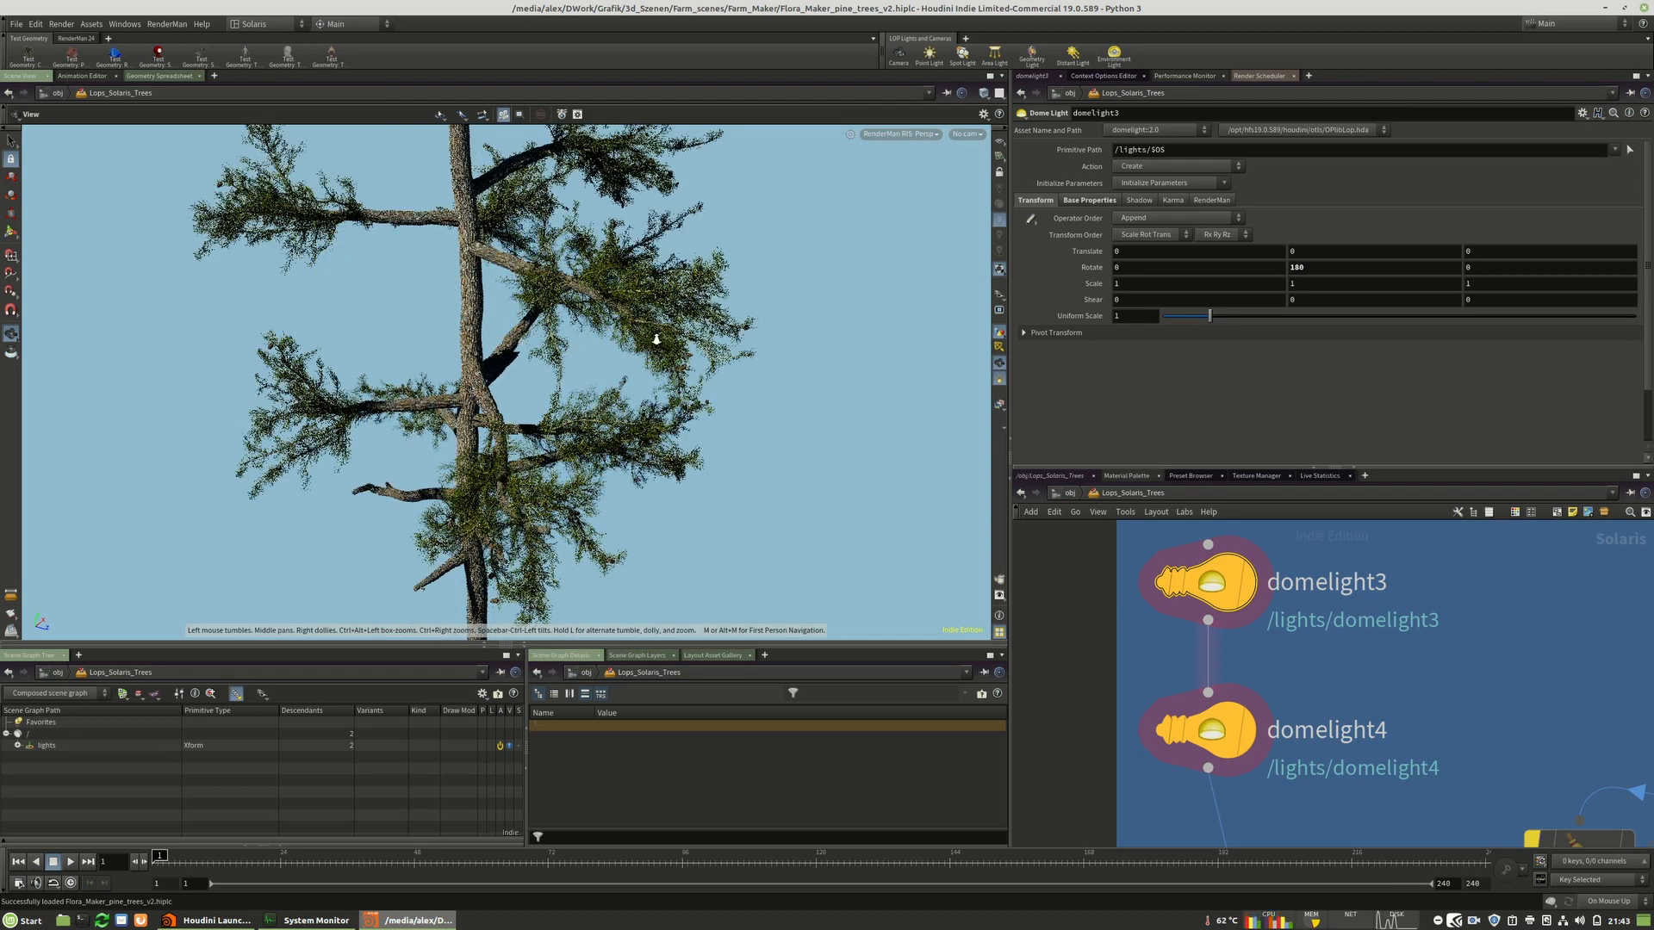
{"action": "key", "text": "Return"}
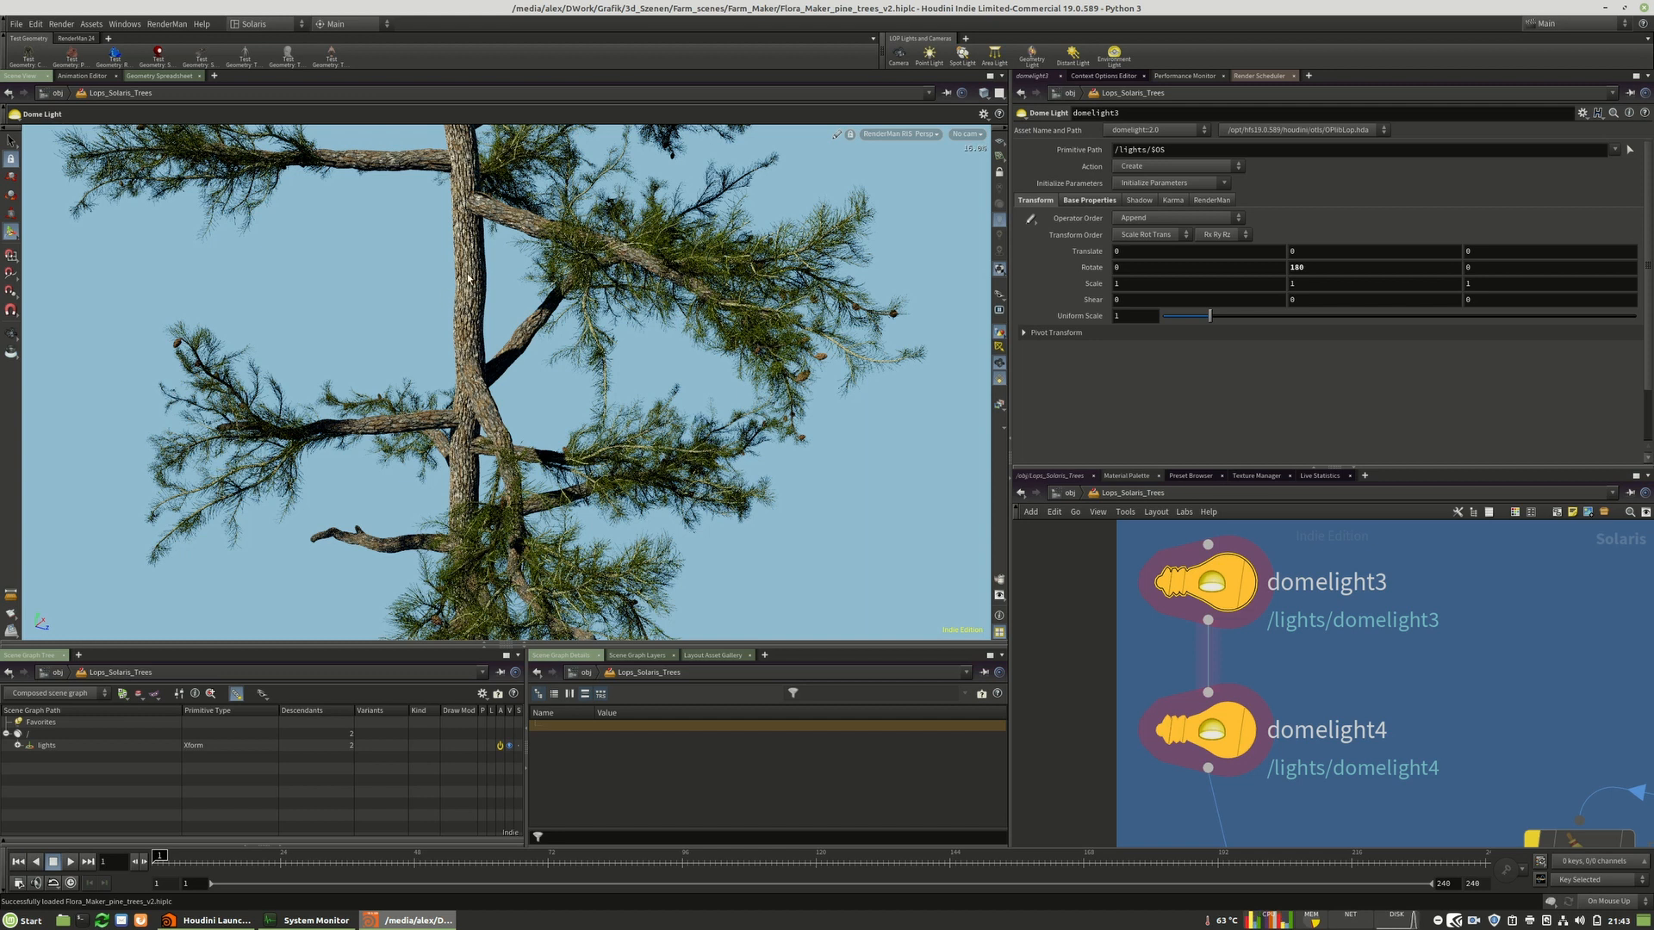
{"action": "scroll", "coordinate": [1378, 697], "scroll_direction": "down", "scroll_amount": 5}
{"action": "scroll", "coordinate": [1366, 724], "scroll_direction": "down", "scroll_amount": 2}
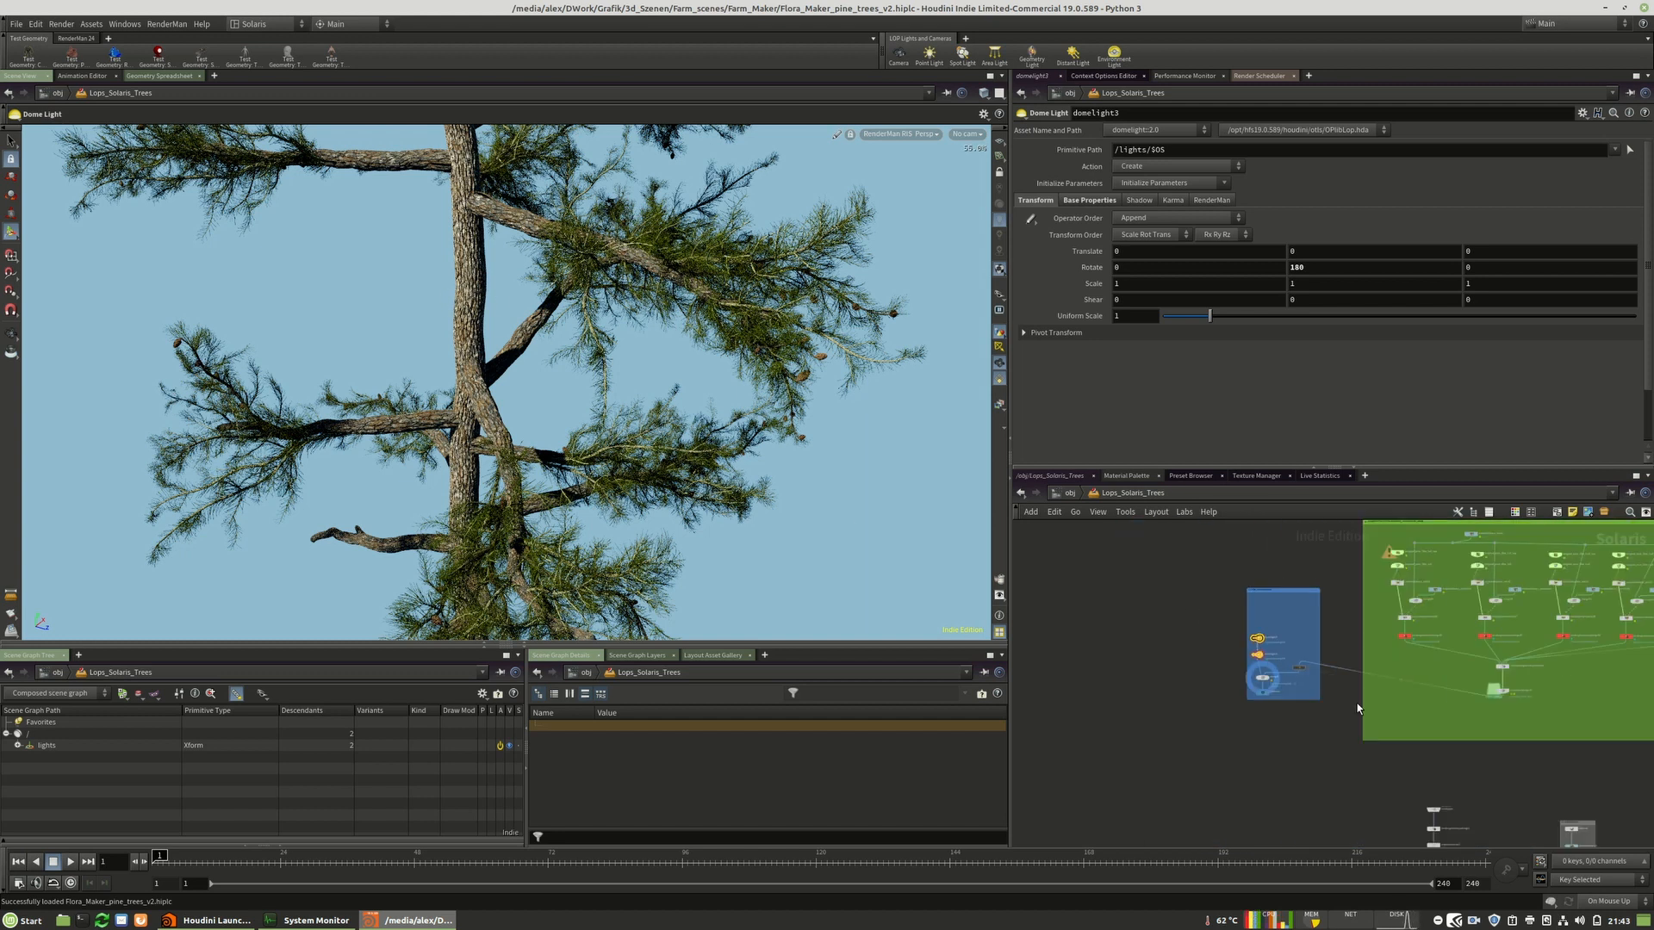
{"action": "scroll", "coordinate": [1180, 698], "scroll_direction": "up", "scroll_amount": 8}
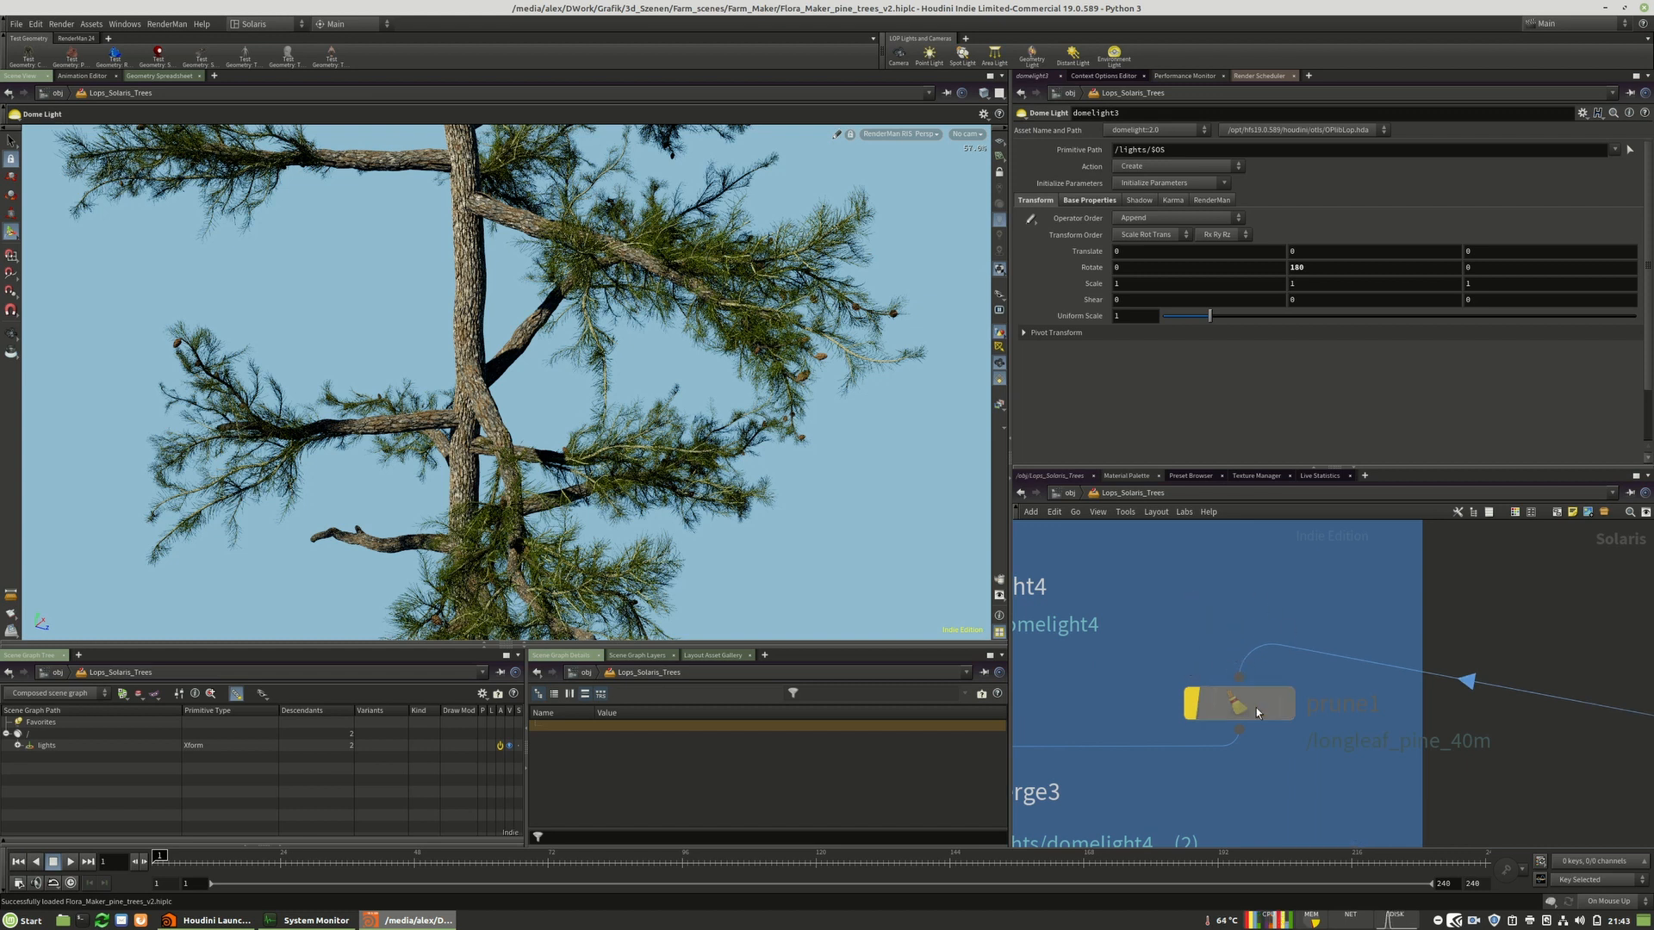
{"action": "left_click_drag", "start_coordinate": [1252, 706], "coordinate": [1258, 694]}
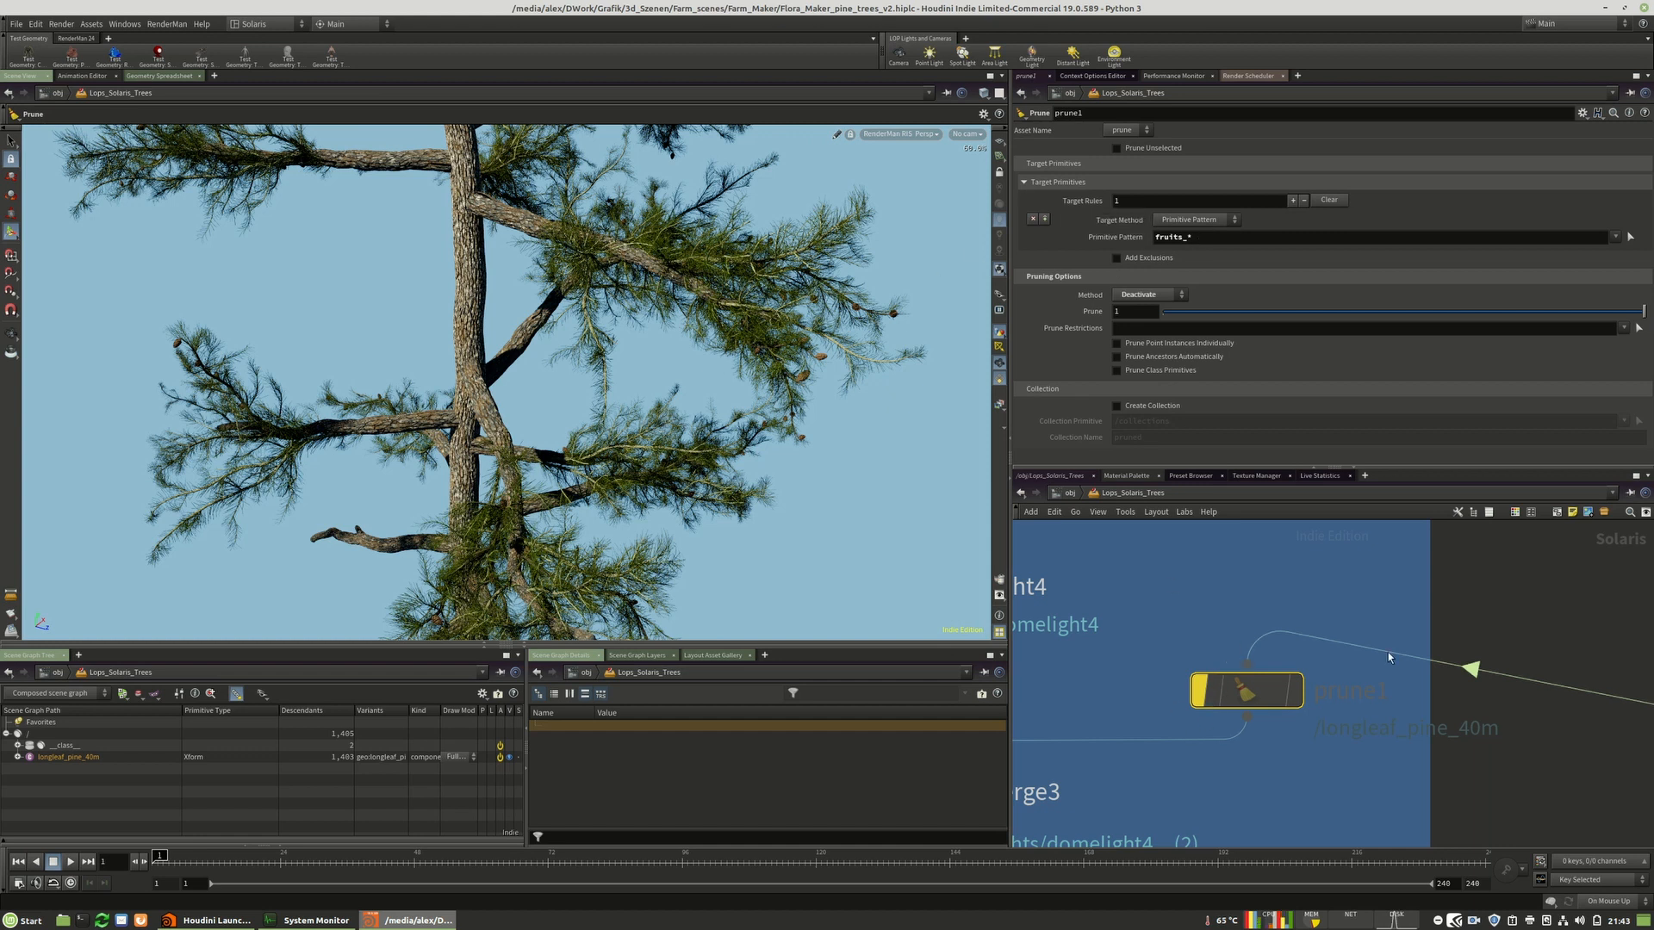
{"action": "left_click", "coordinate": [1200, 691]}
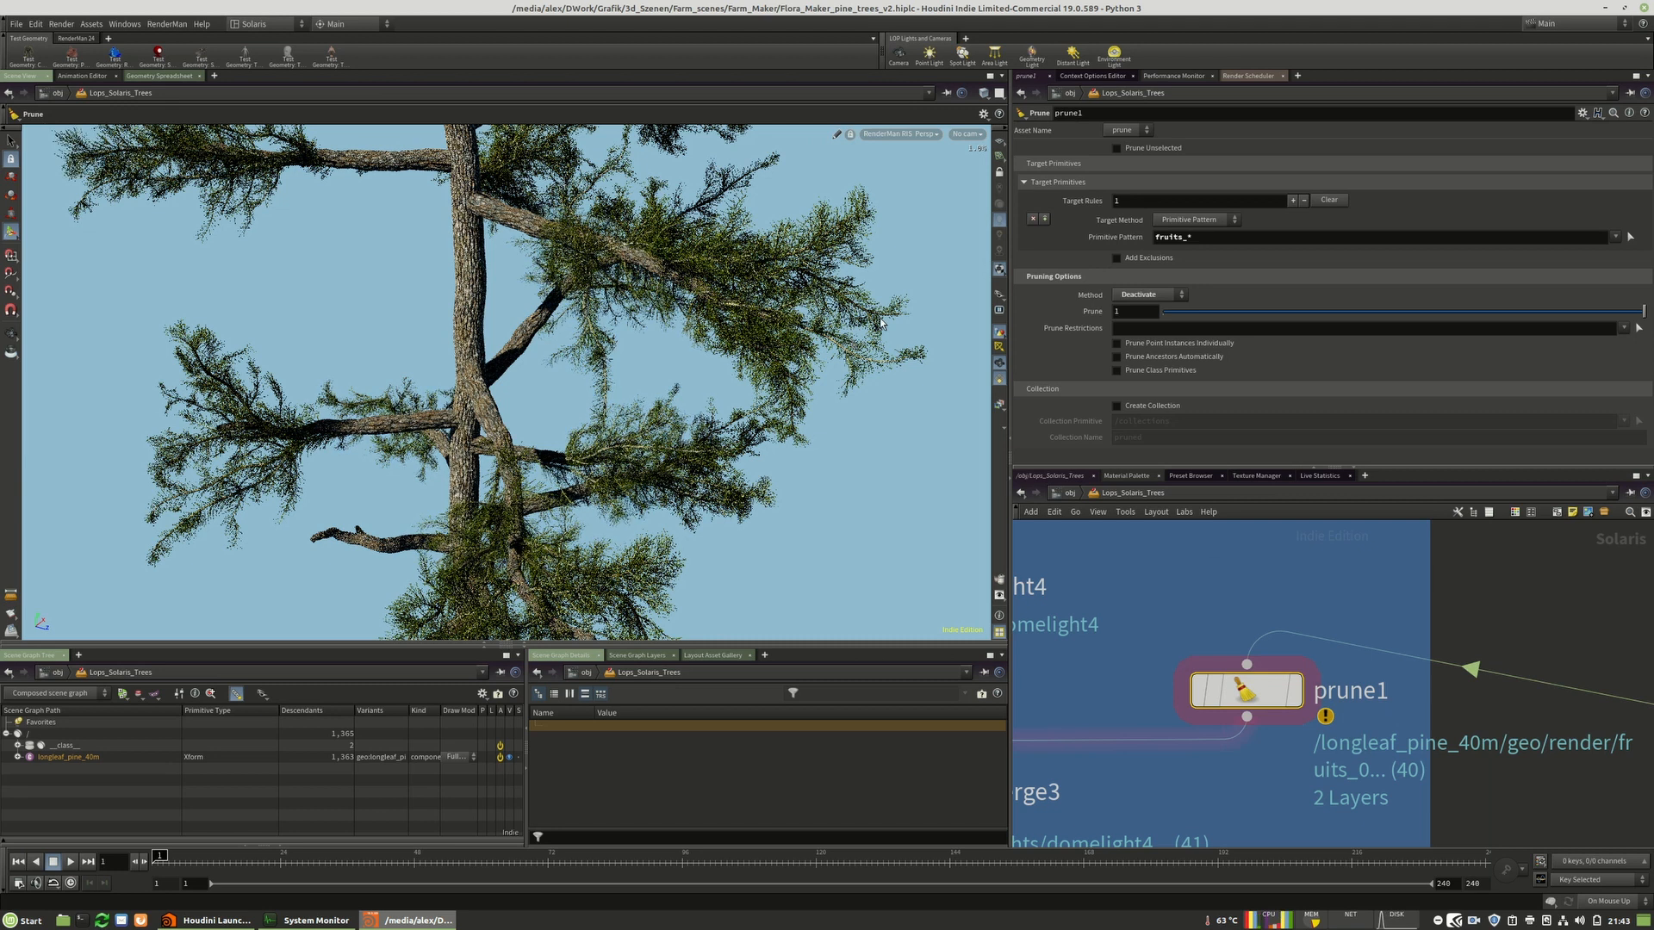
Orbit the view down to the pine's roots and re-render them with RenderMan RIS.
{"action": "left_click", "coordinate": [885, 135]}
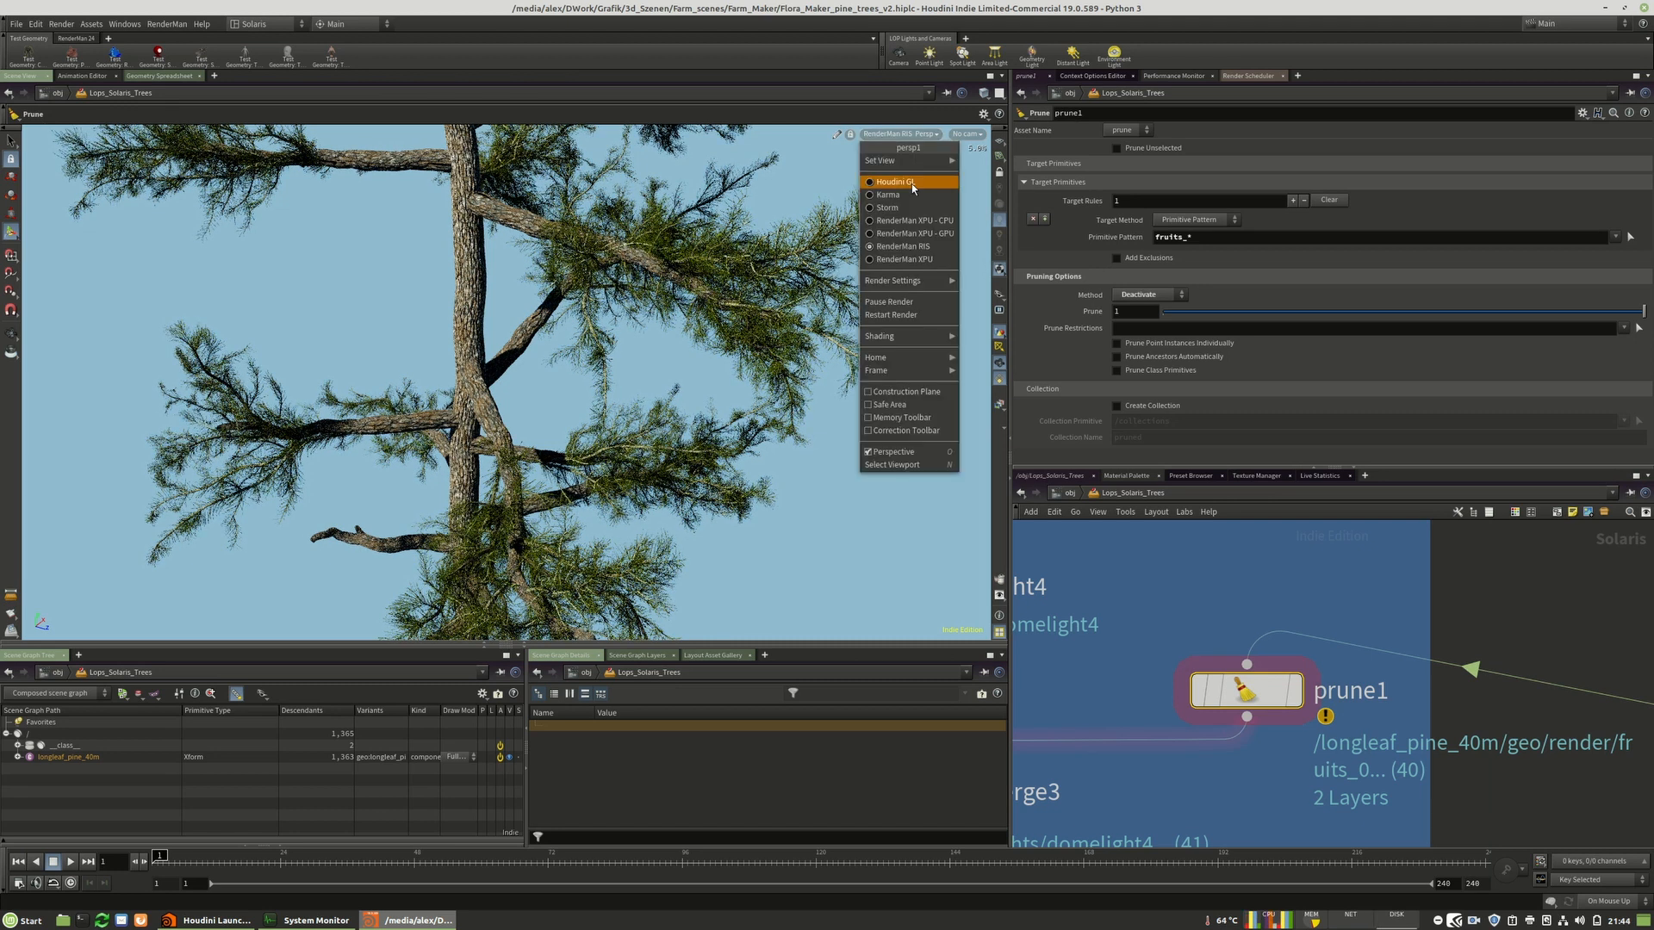
{"action": "left_click", "coordinate": [896, 182]}
{"action": "key", "text": "Escape"}
{"action": "left_click_drag", "start_coordinate": [501, 431], "coordinate": [543, 305]}
{"action": "key", "text": "space"}
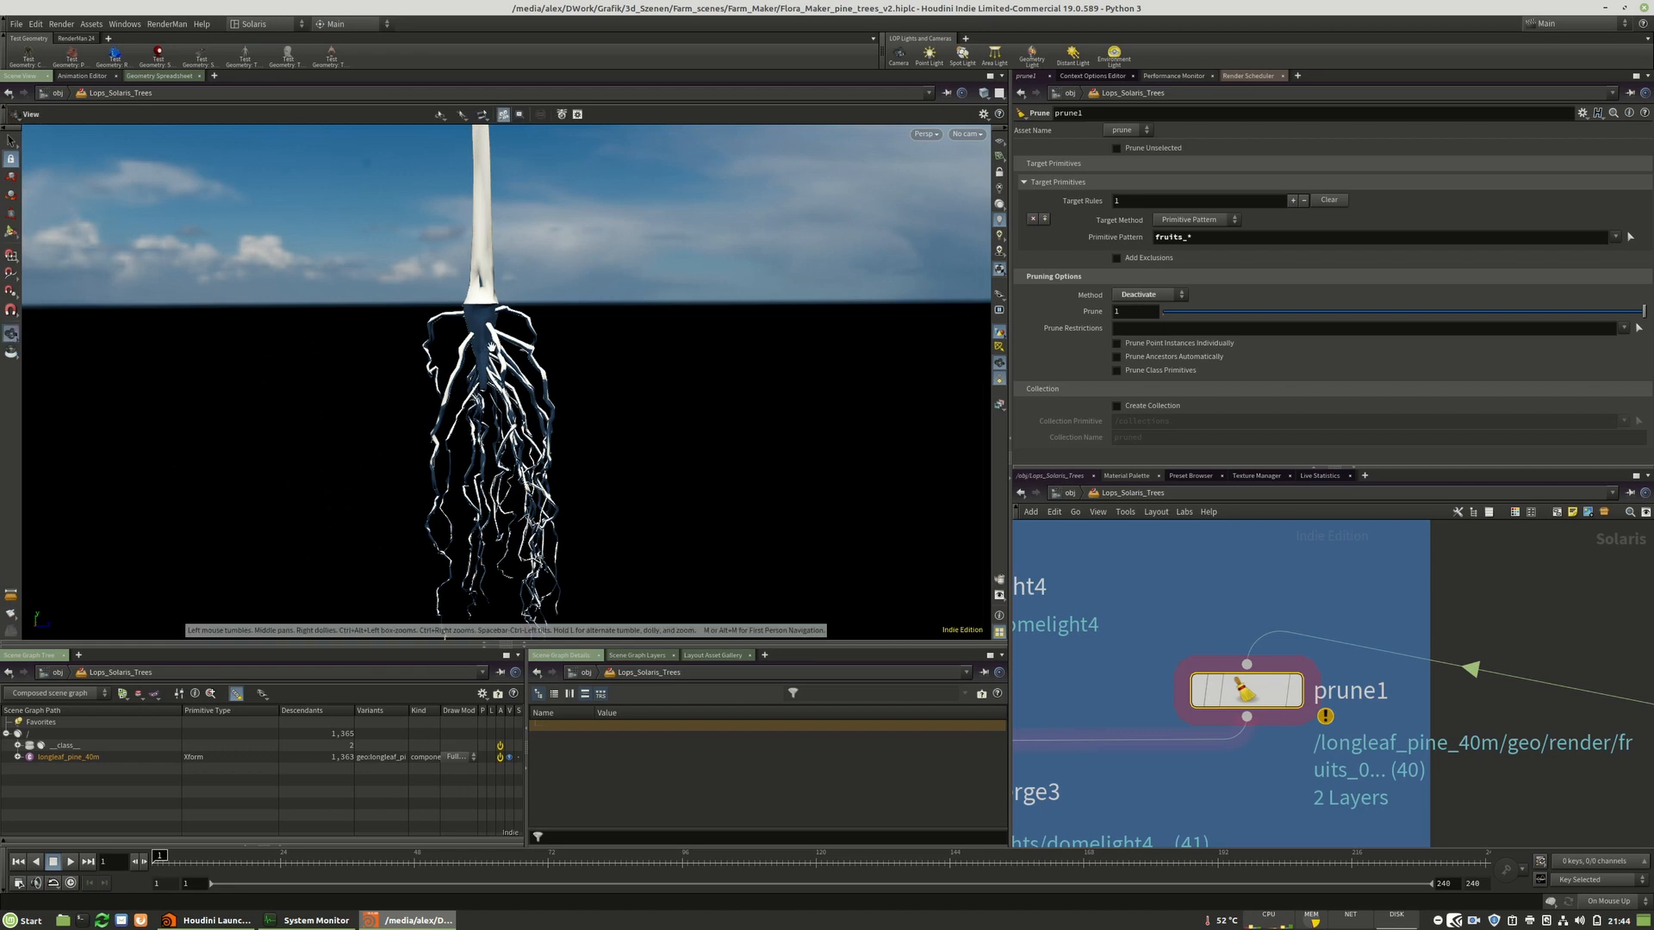
{"action": "left_click_drag", "start_coordinate": [463, 443], "coordinate": [425, 380]}
{"action": "left_click", "coordinate": [924, 136]}
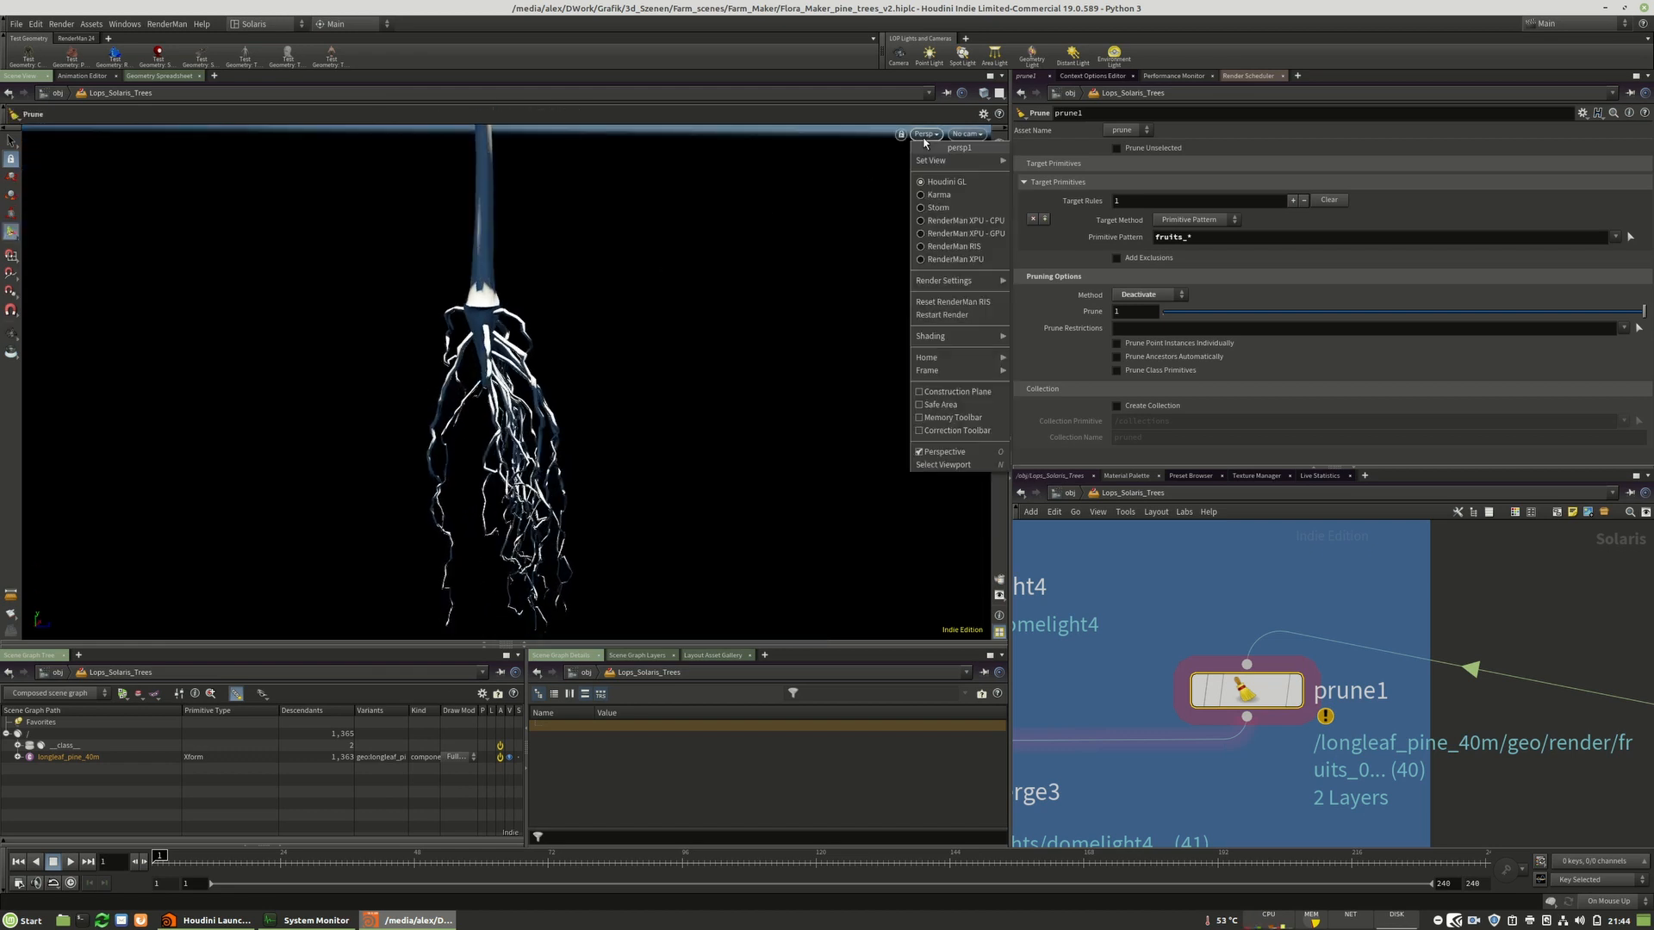
{"action": "left_click", "coordinate": [953, 247]}
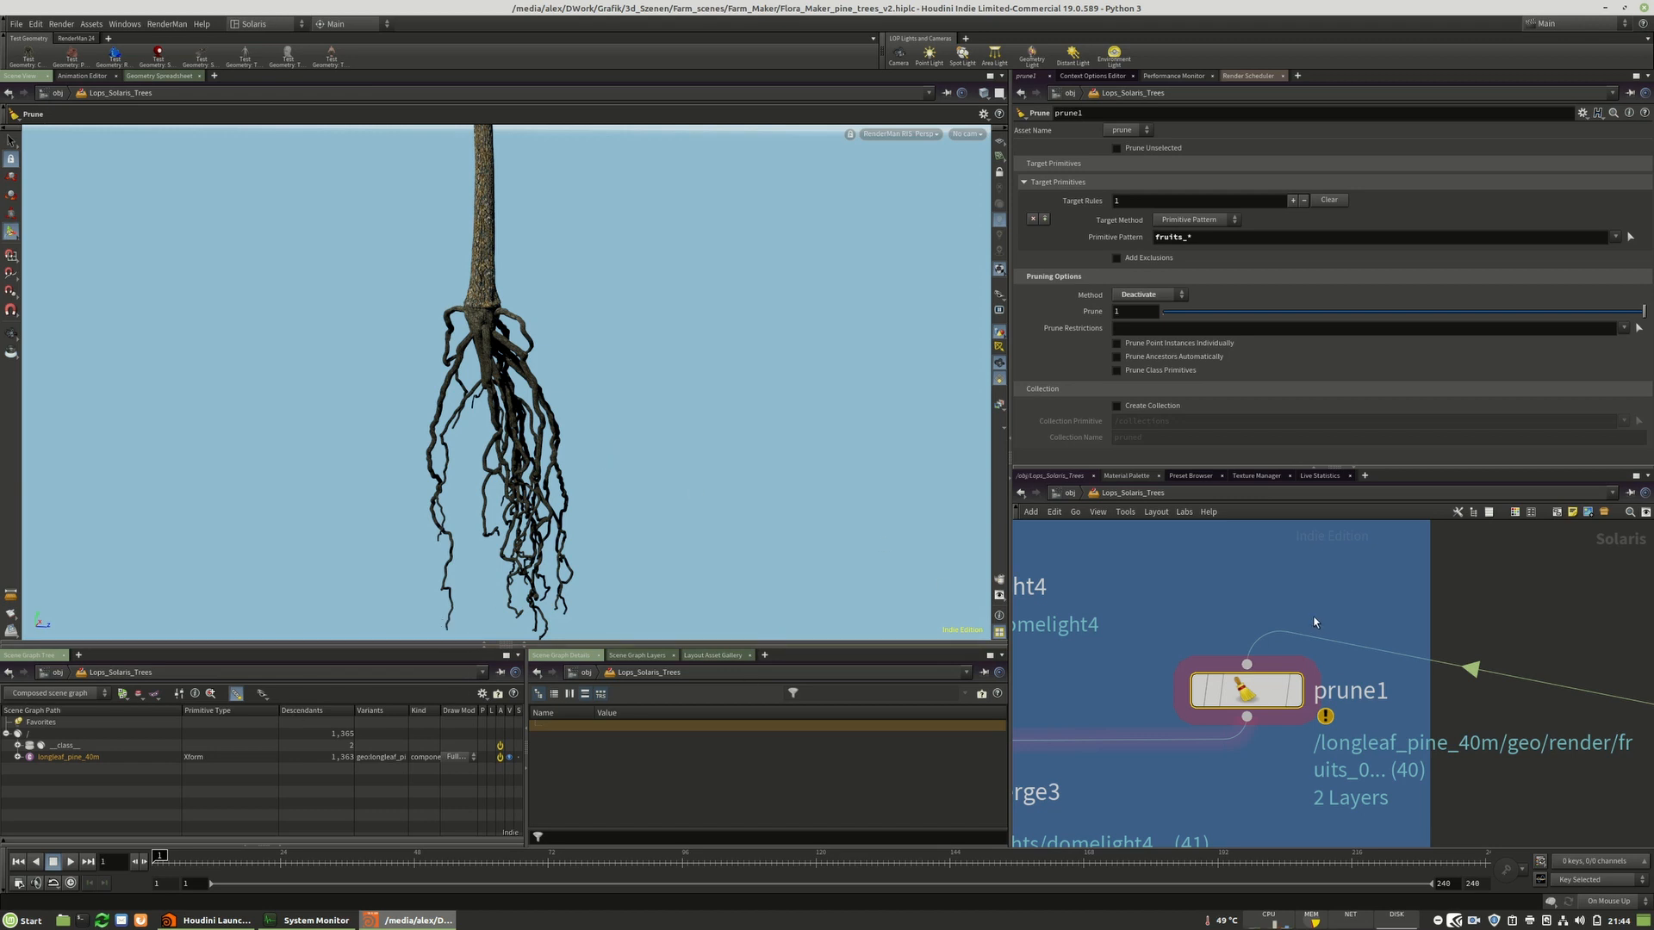
Add a second Prune node below prune1 in the network.
{"action": "middle_click_drag", "start_coordinate": [1314, 620], "coordinate": [1424, 588]}
{"action": "left_click_drag", "start_coordinate": [1358, 662], "coordinate": [1396, 649]}
{"action": "key", "text": "Tab"}
{"action": "type", "text": "prun"}
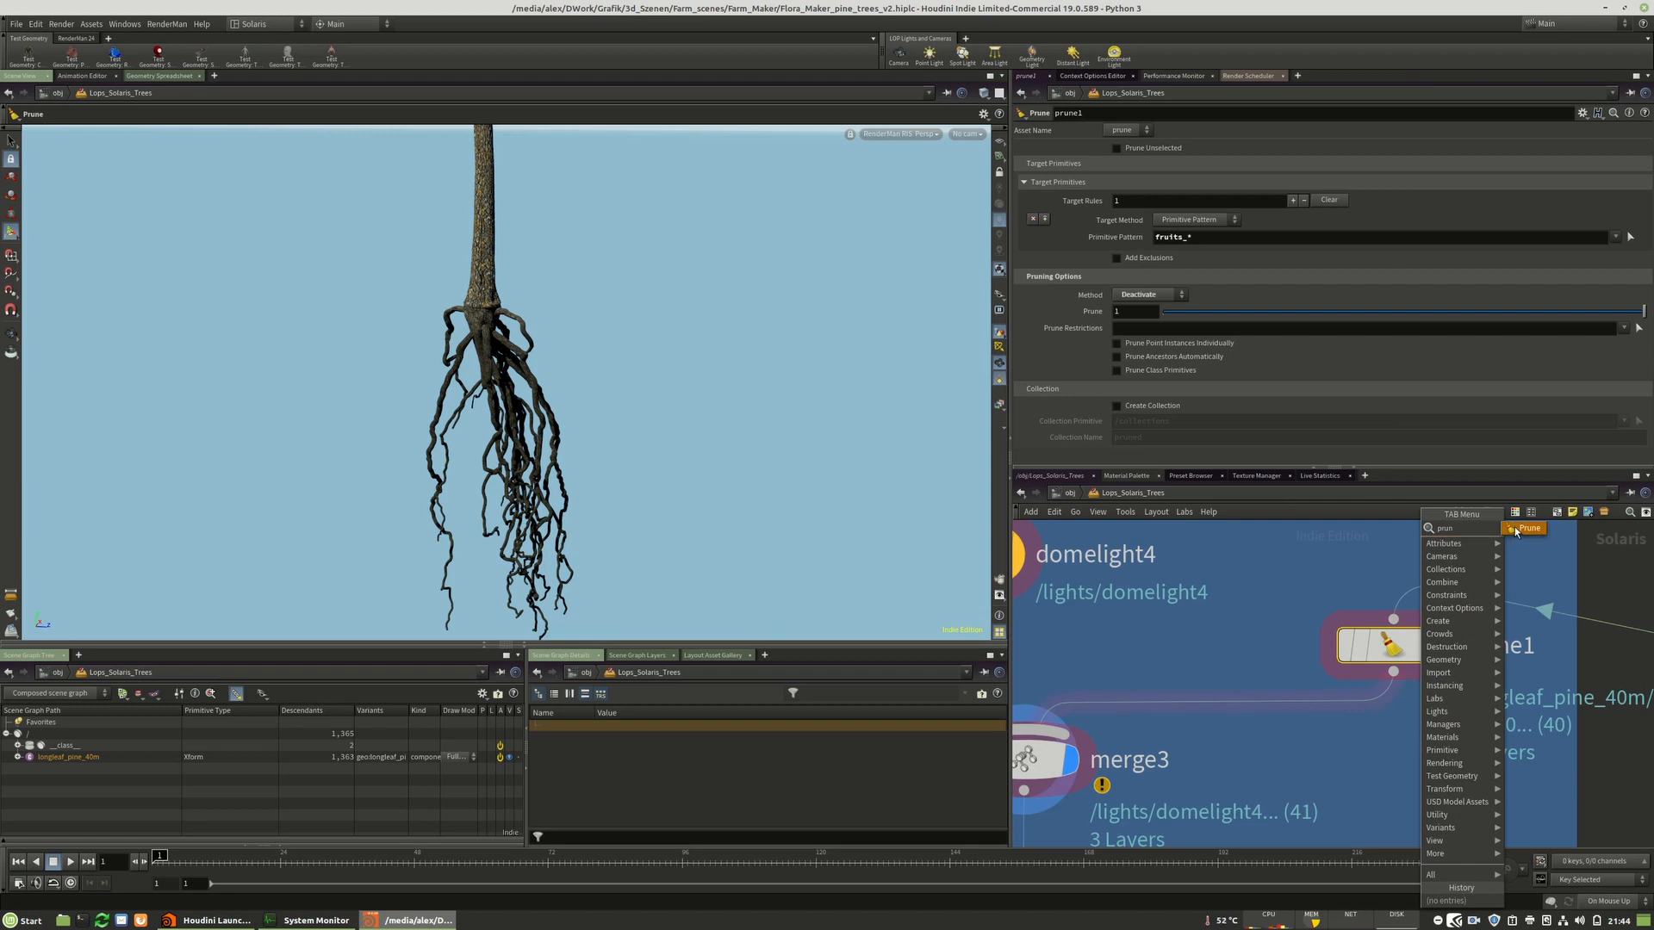
{"action": "left_click", "coordinate": [1526, 528]}
{"action": "left_click", "coordinate": [1280, 769]}
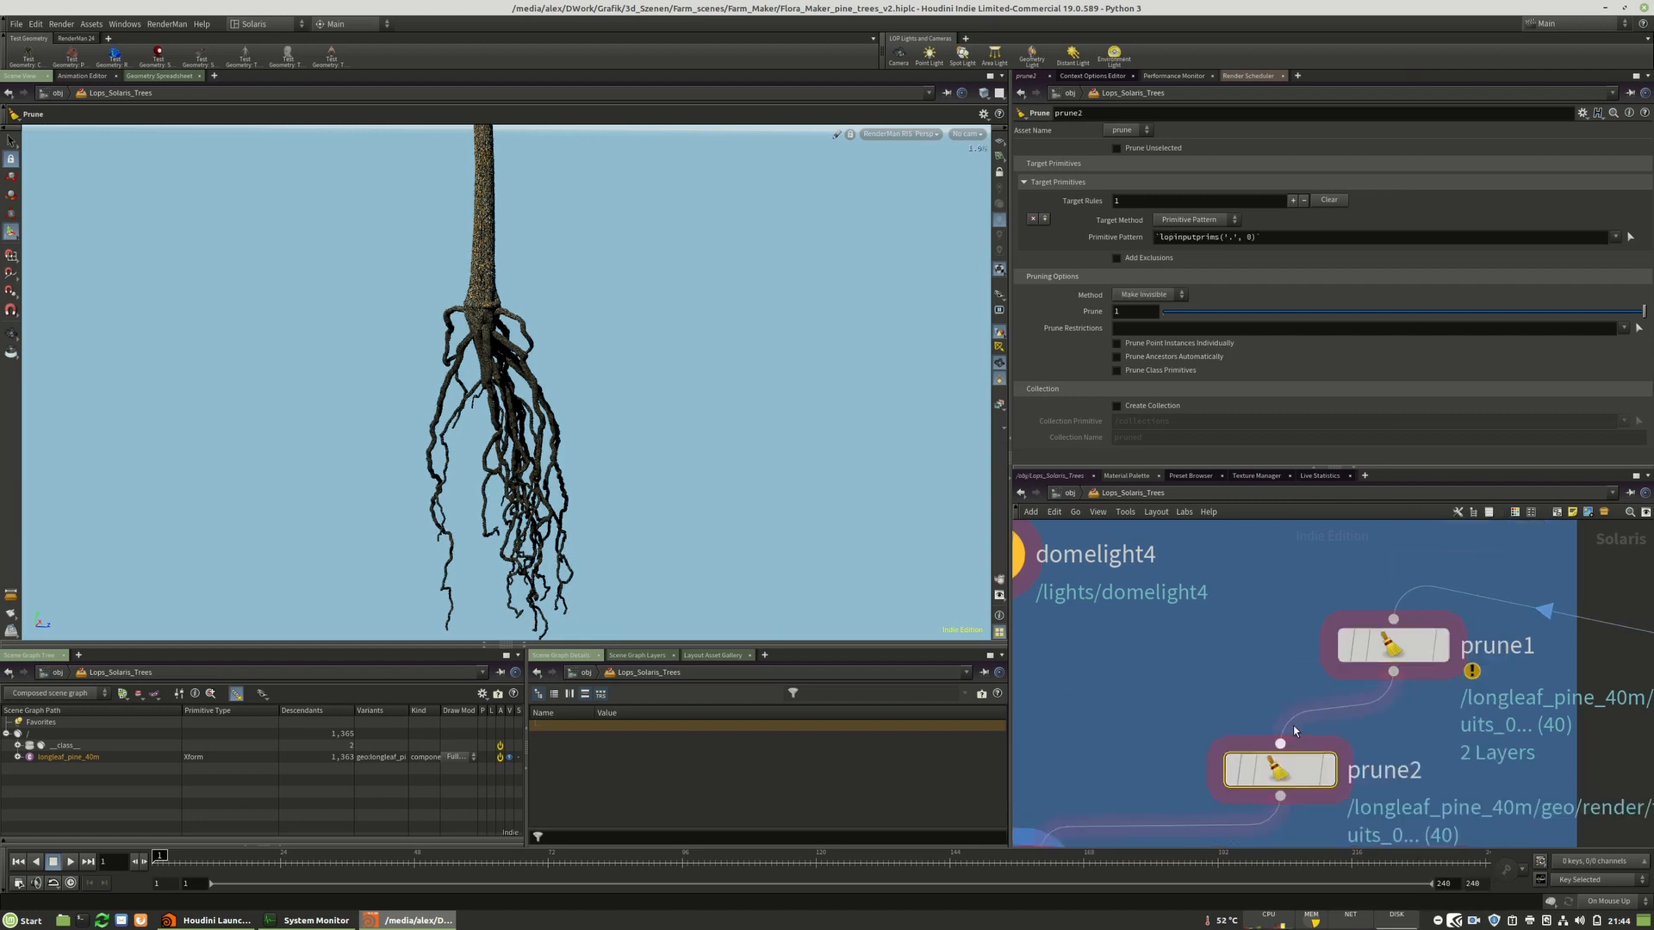
Expand the longleaf_pine_40m hierarchy in the scene graph tree and browse its primitives.
{"action": "left_click", "coordinate": [17, 757]}
{"action": "left_click", "coordinate": [30, 769]}
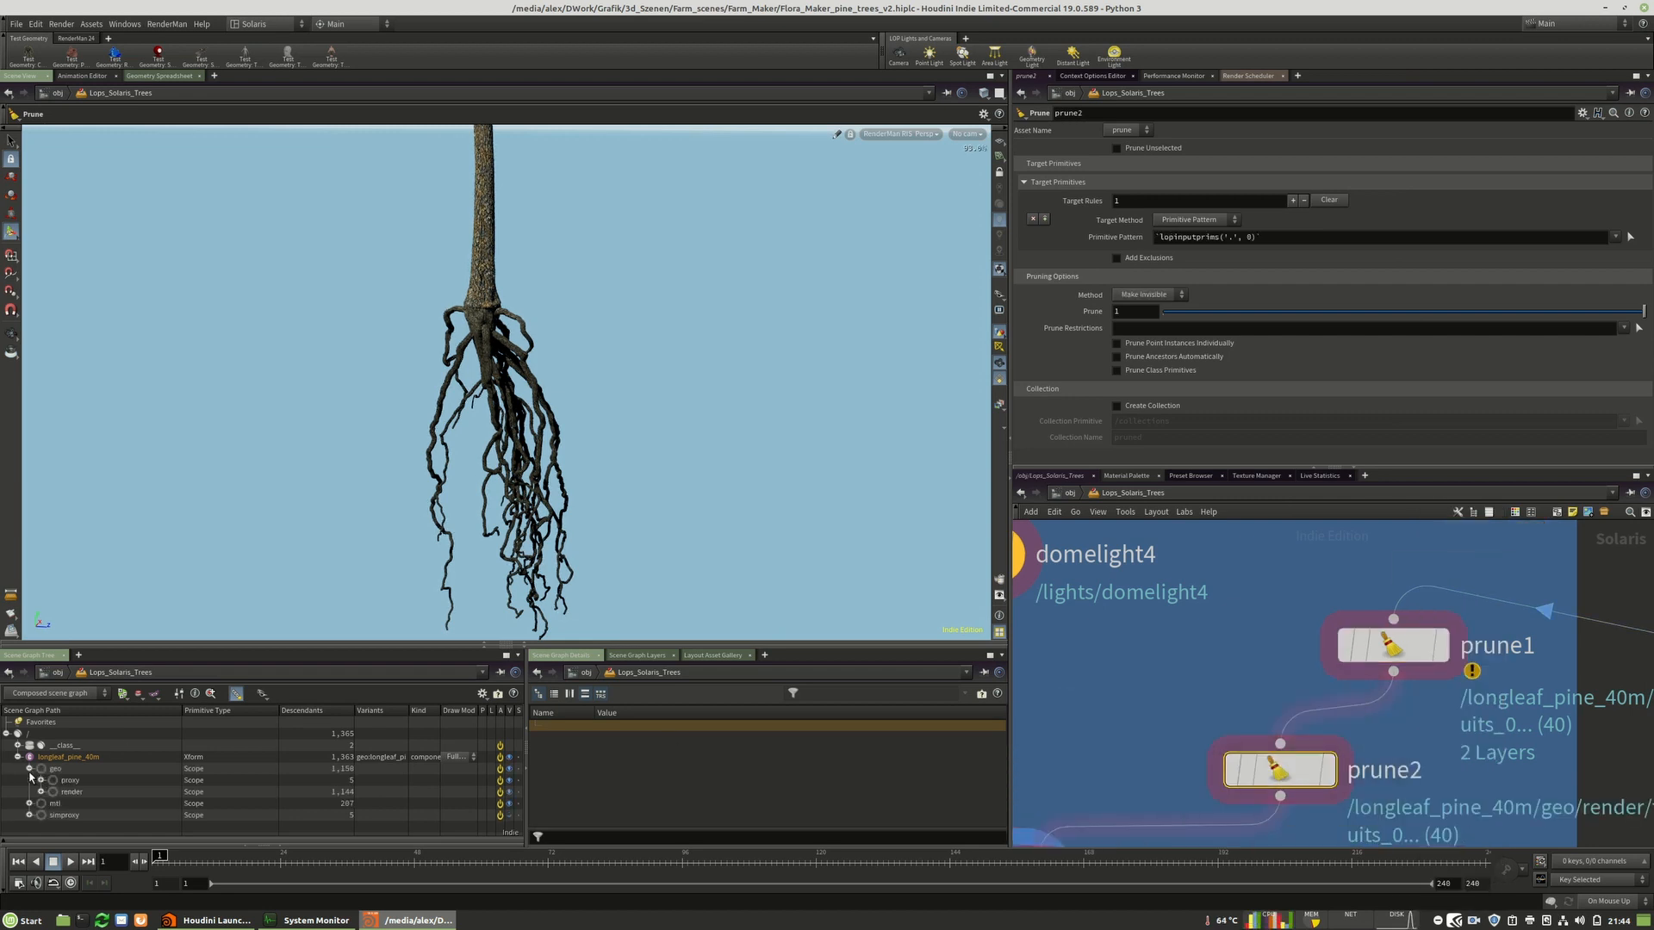
{"action": "left_click", "coordinate": [41, 792]}
{"action": "scroll", "coordinate": [155, 747], "scroll_direction": "down", "scroll_amount": 2}
{"action": "scroll", "coordinate": [154, 747], "scroll_direction": "up", "scroll_amount": 1}
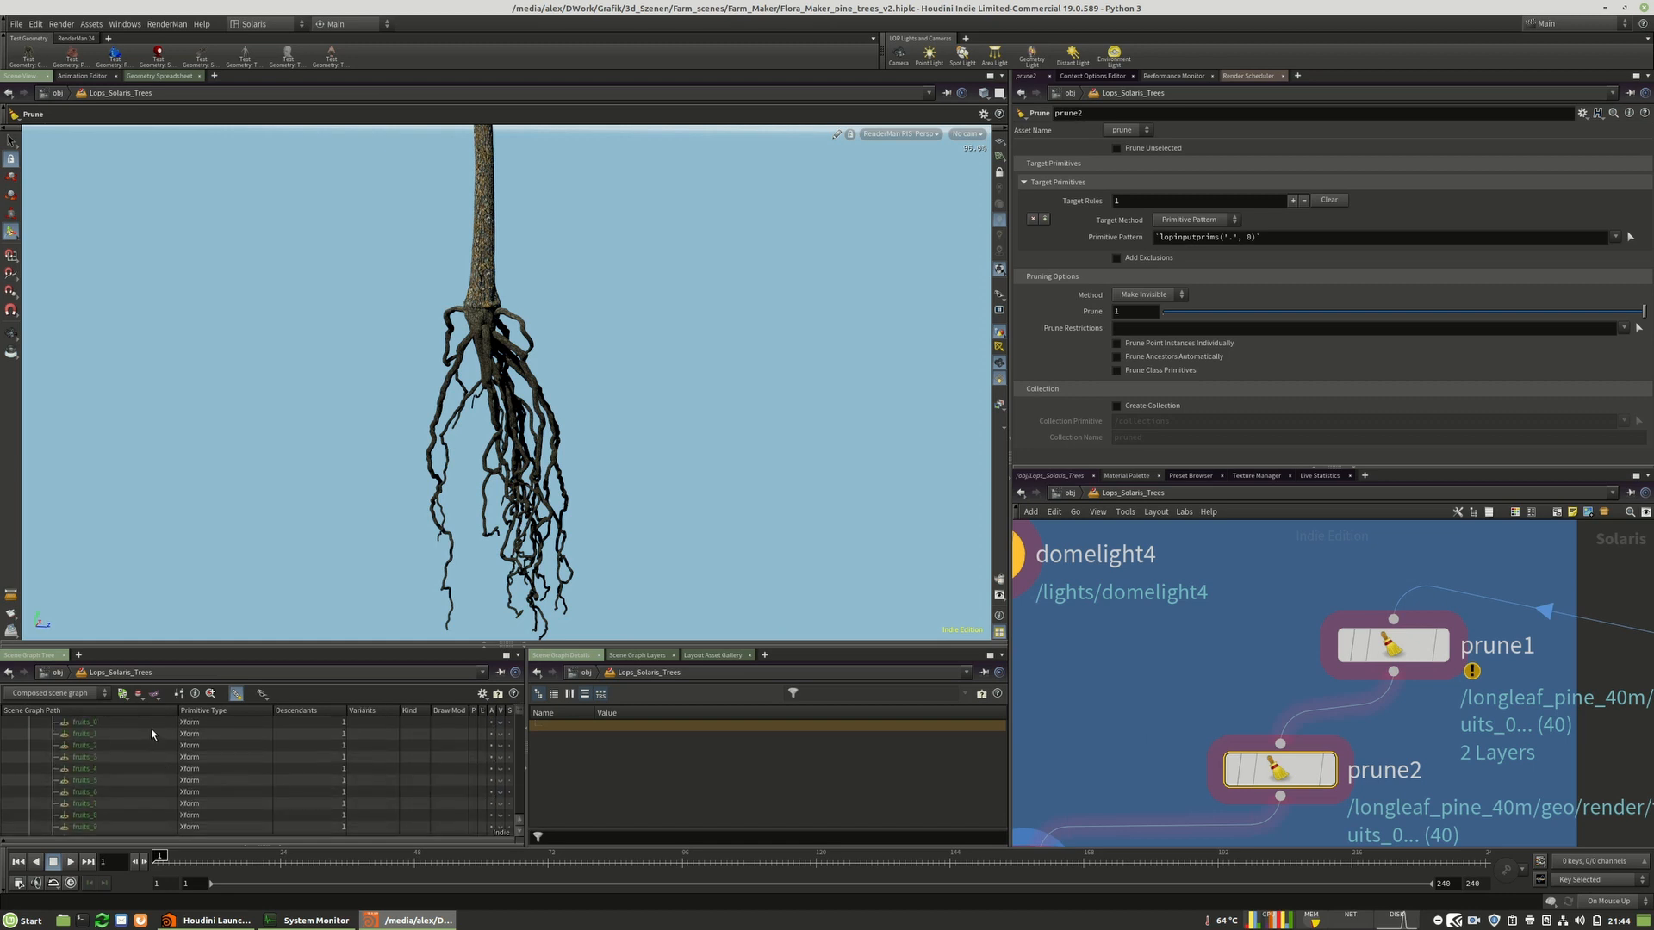
{"action": "scroll", "coordinate": [96, 776], "scroll_direction": "down", "scroll_amount": 10}
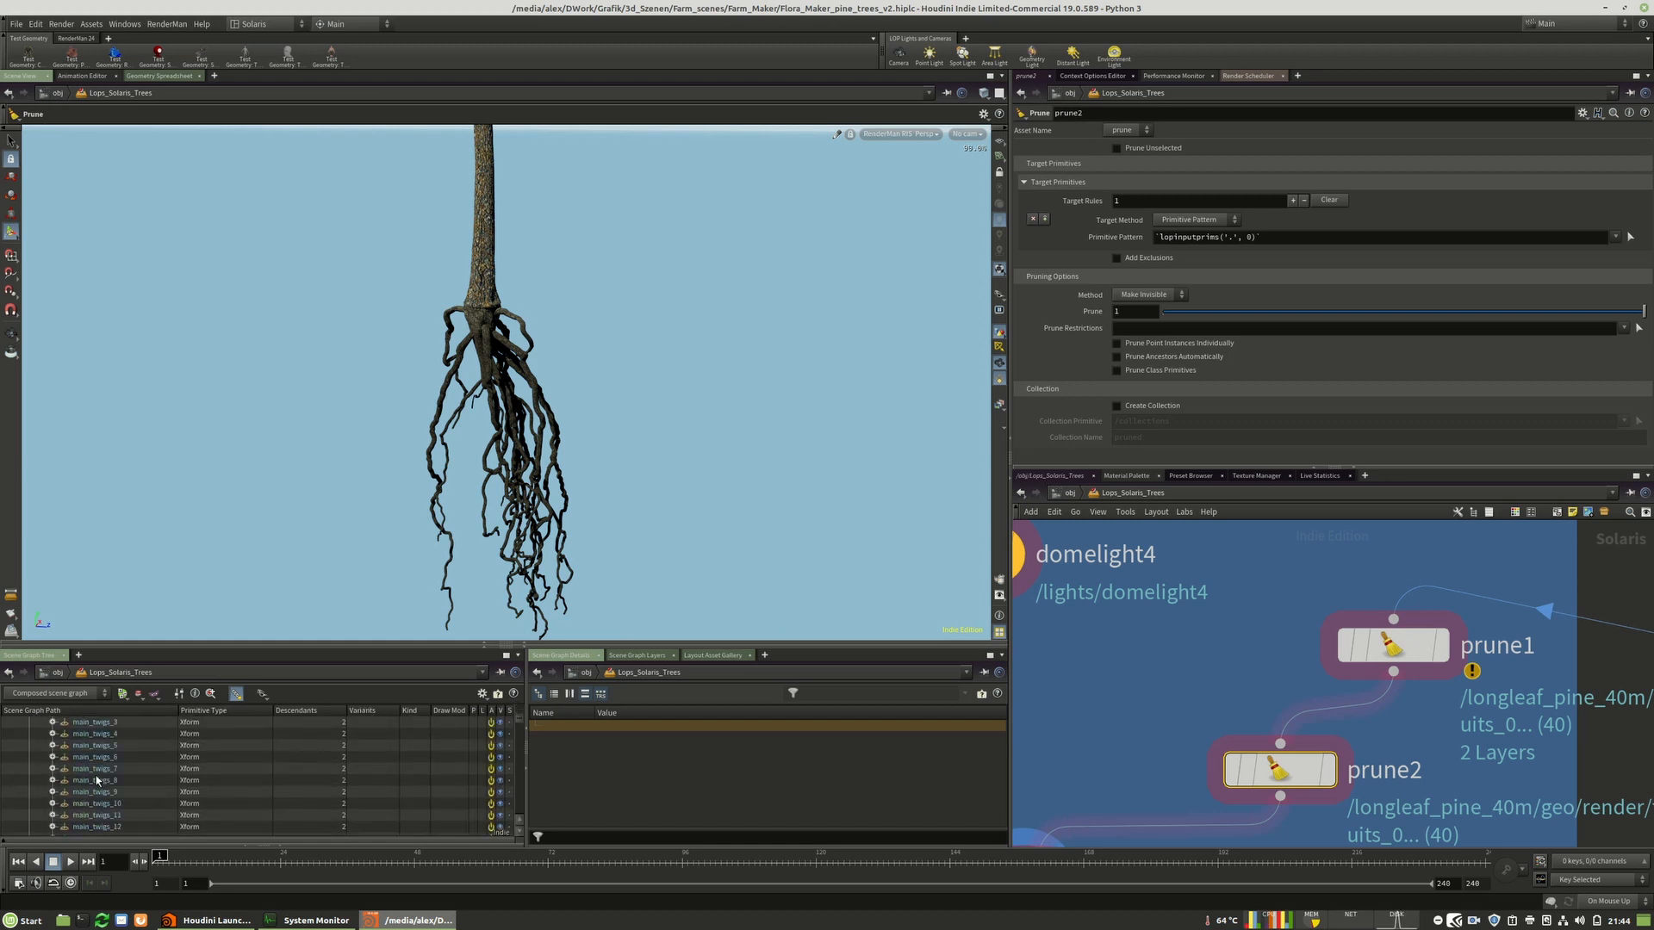
{"action": "scroll", "coordinate": [128, 796], "scroll_direction": "down", "scroll_amount": 10}
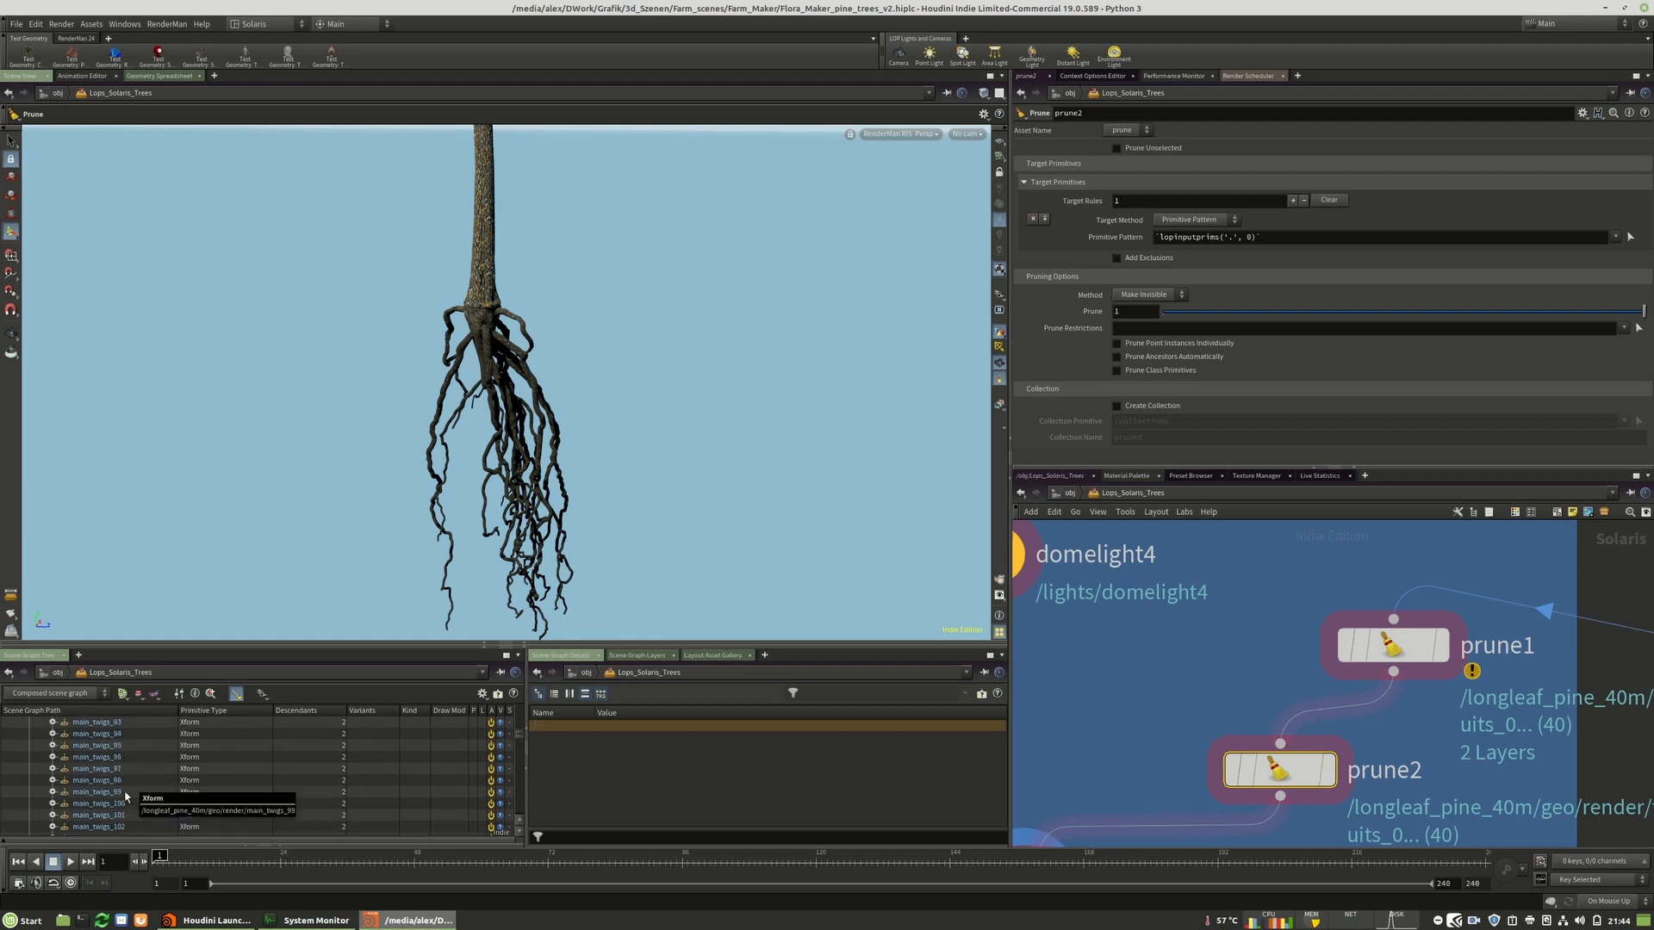
{"action": "scroll", "coordinate": [131, 784], "scroll_direction": "down", "scroll_amount": 10}
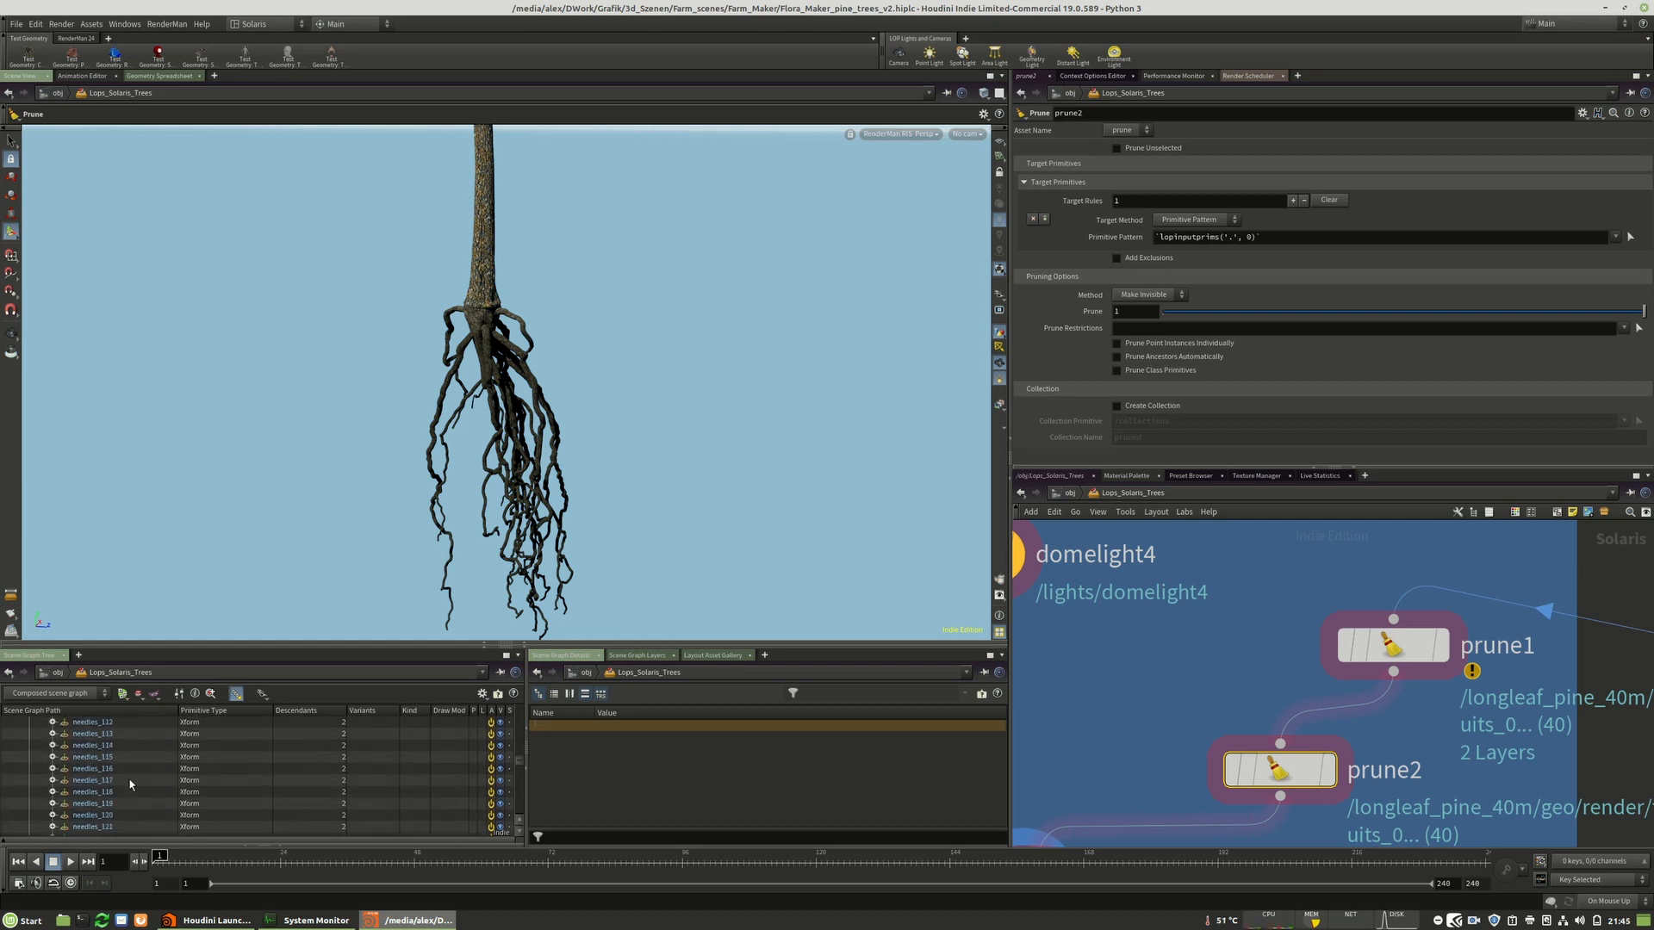
Set prune2 to target the longleaf_pine_40m root_branches primitive using the Deactivate pruning method.
{"action": "scroll", "coordinate": [78, 754], "scroll_direction": "down", "scroll_amount": 3}
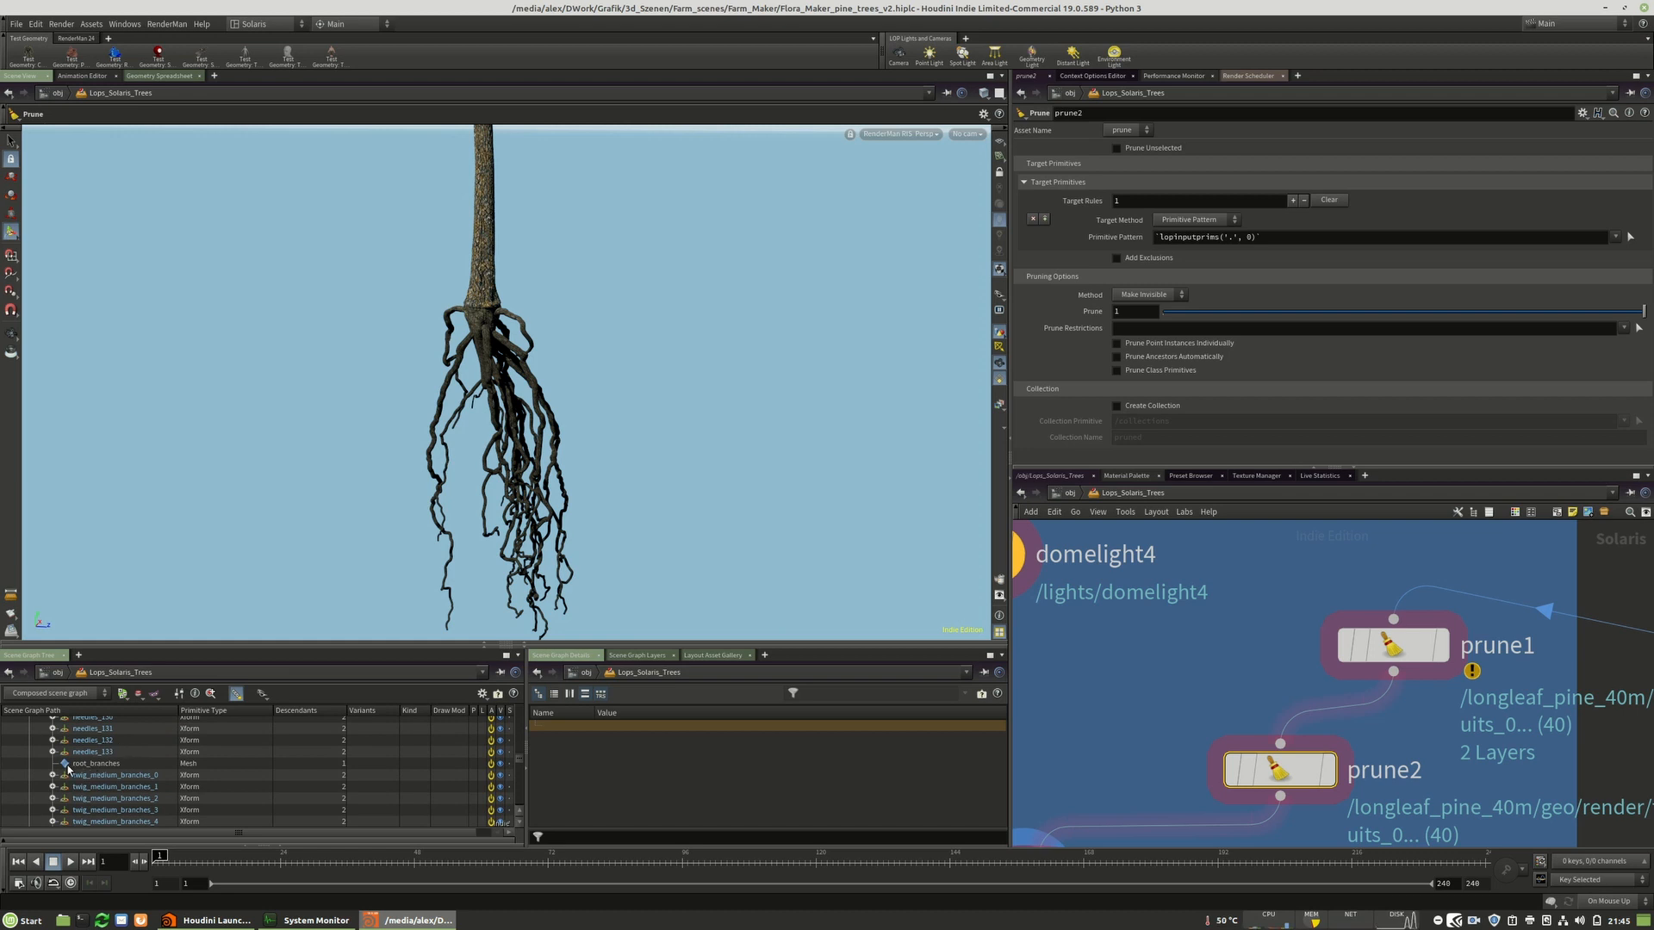
{"action": "left_click_drag", "start_coordinate": [88, 769], "coordinate": [1277, 237]}
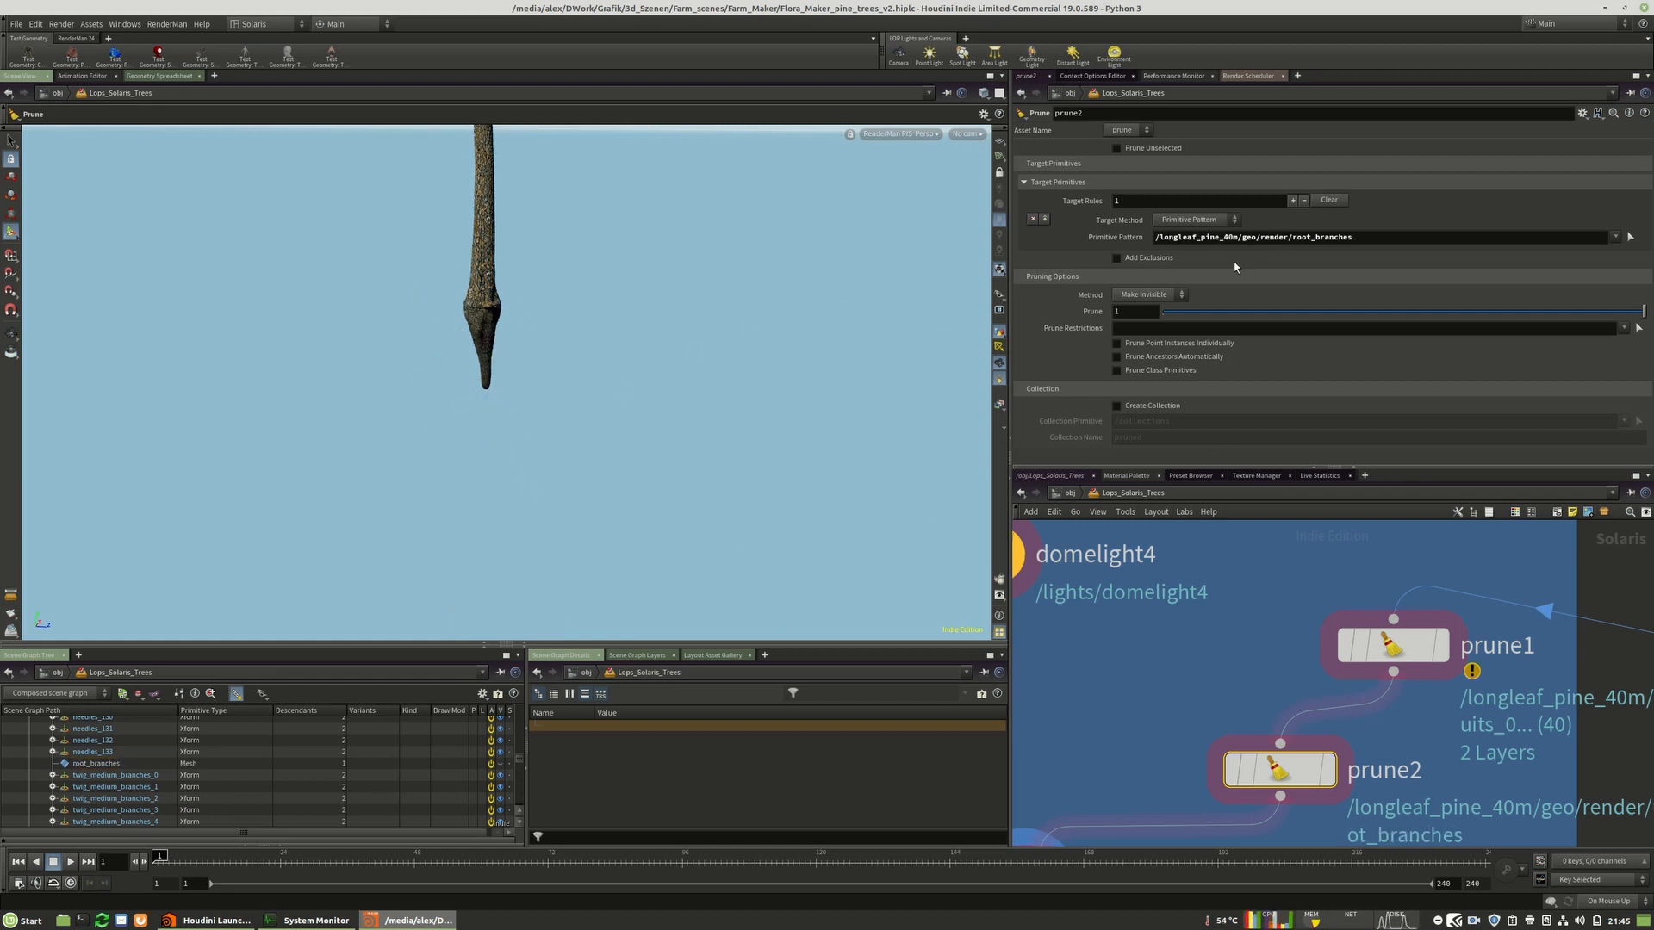
{"action": "left_click", "coordinate": [1146, 294]}
{"action": "left_click", "coordinate": [1134, 310]}
Bypass the prune2 node so the pine's roots render again.
{"action": "left_click", "coordinate": [1233, 770]}
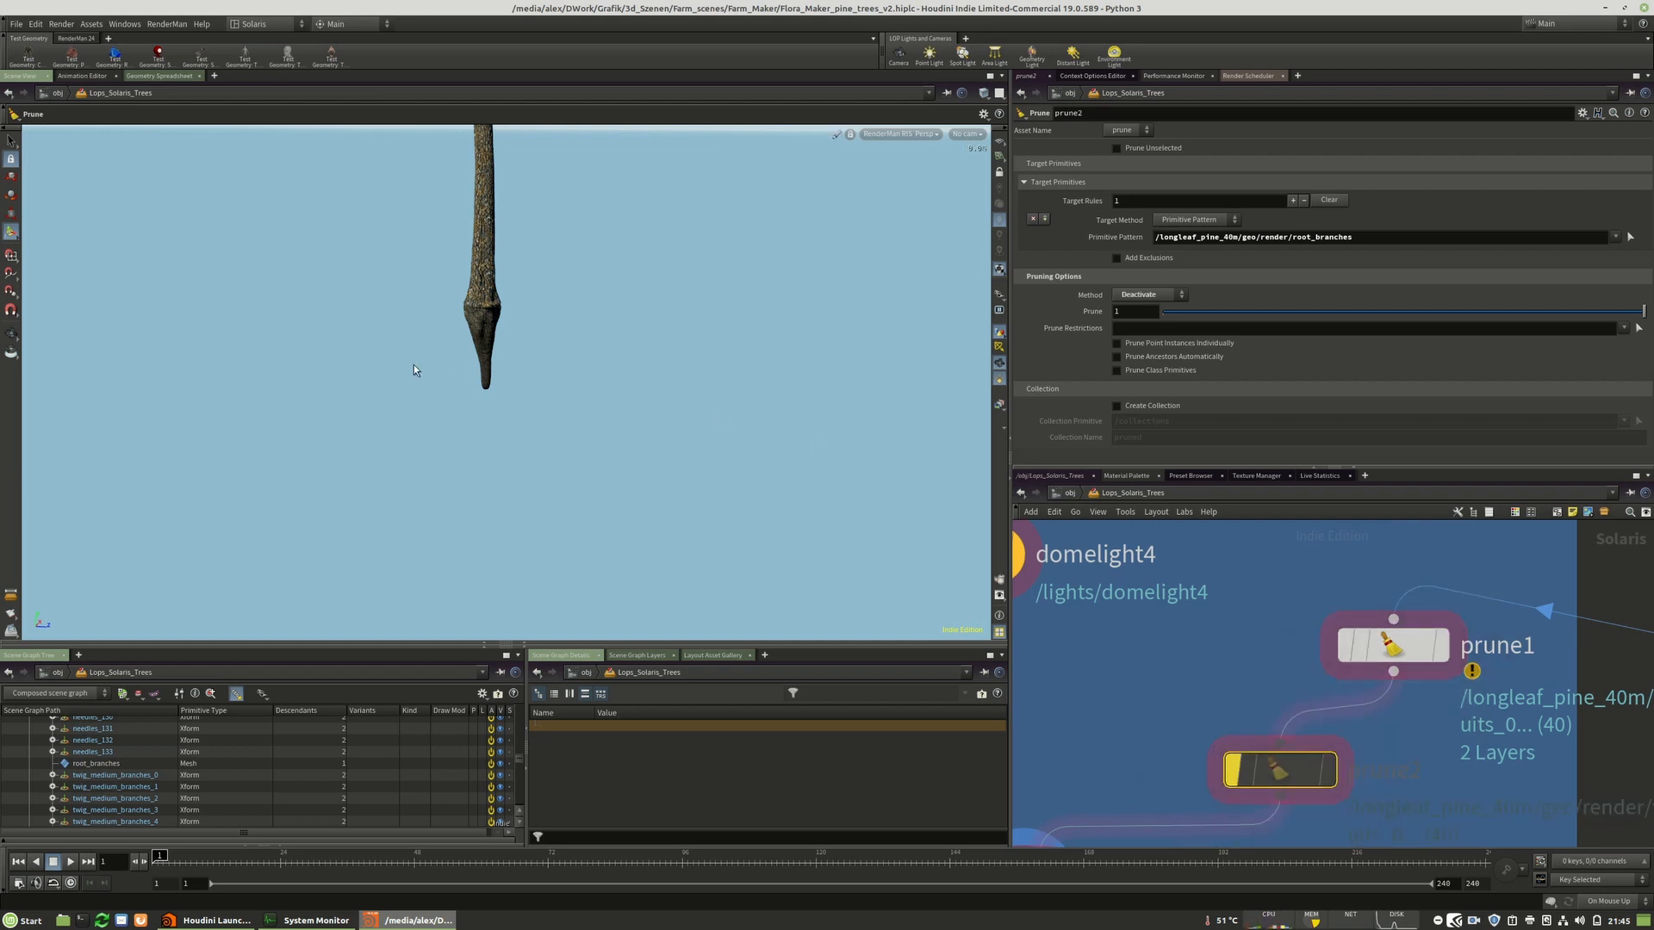
{"action": "left_click", "coordinate": [1232, 770]}
{"action": "left_click", "coordinate": [1233, 770]}
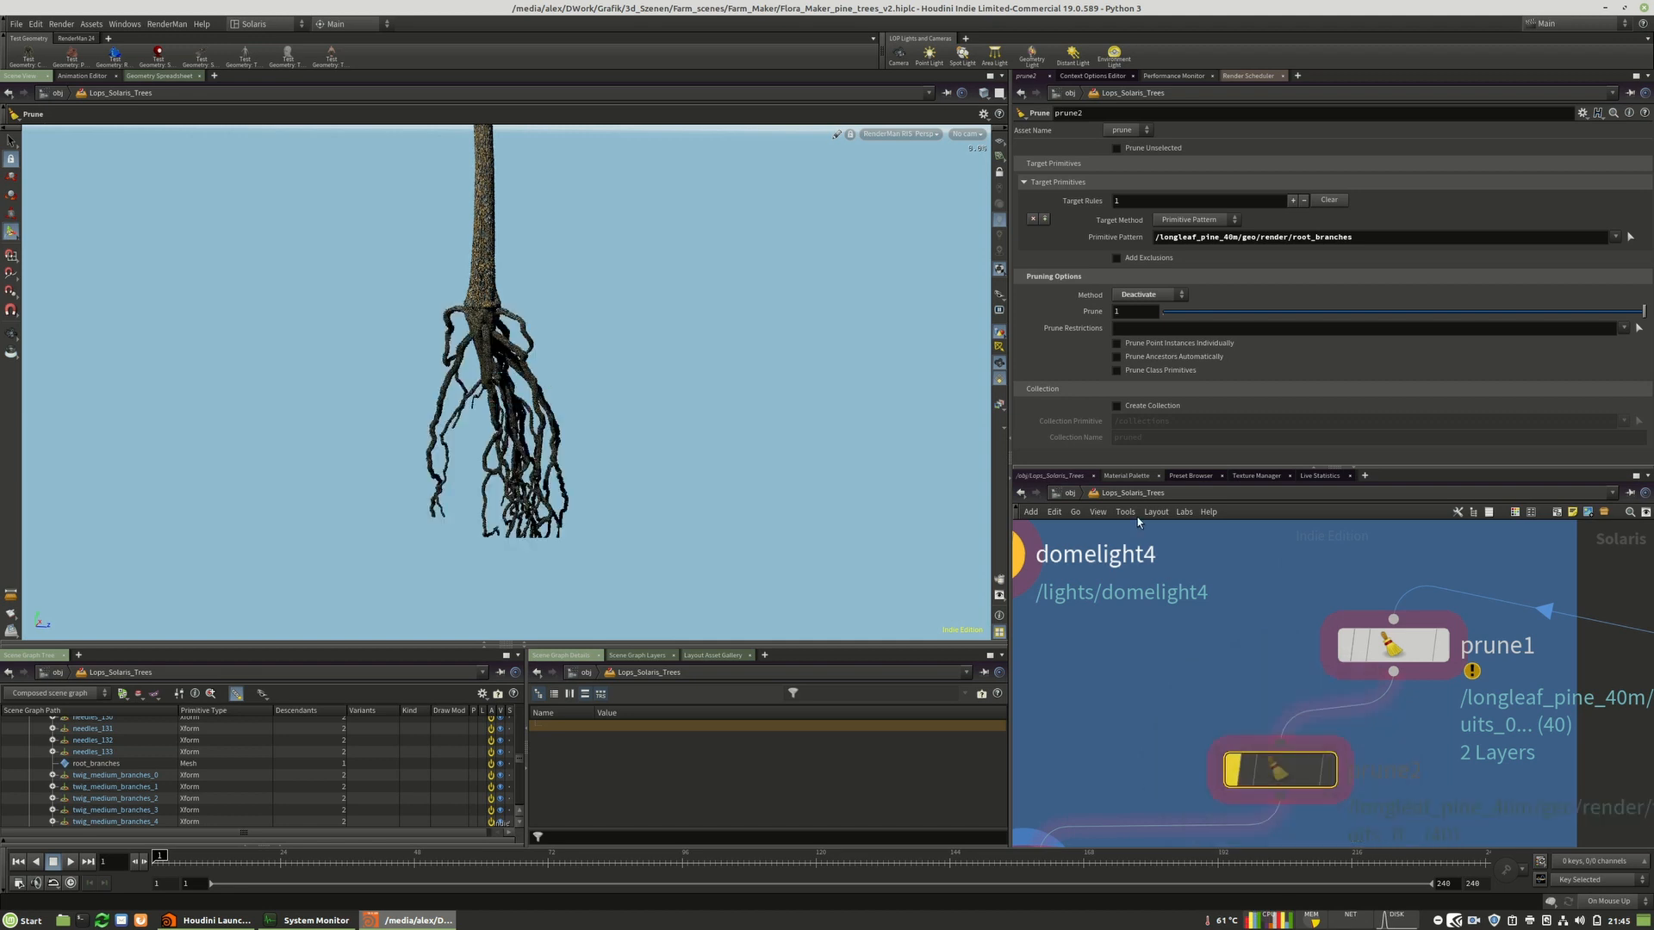
Switch the viewport renderer to Houdini GL.
{"action": "left_click", "coordinate": [900, 134]}
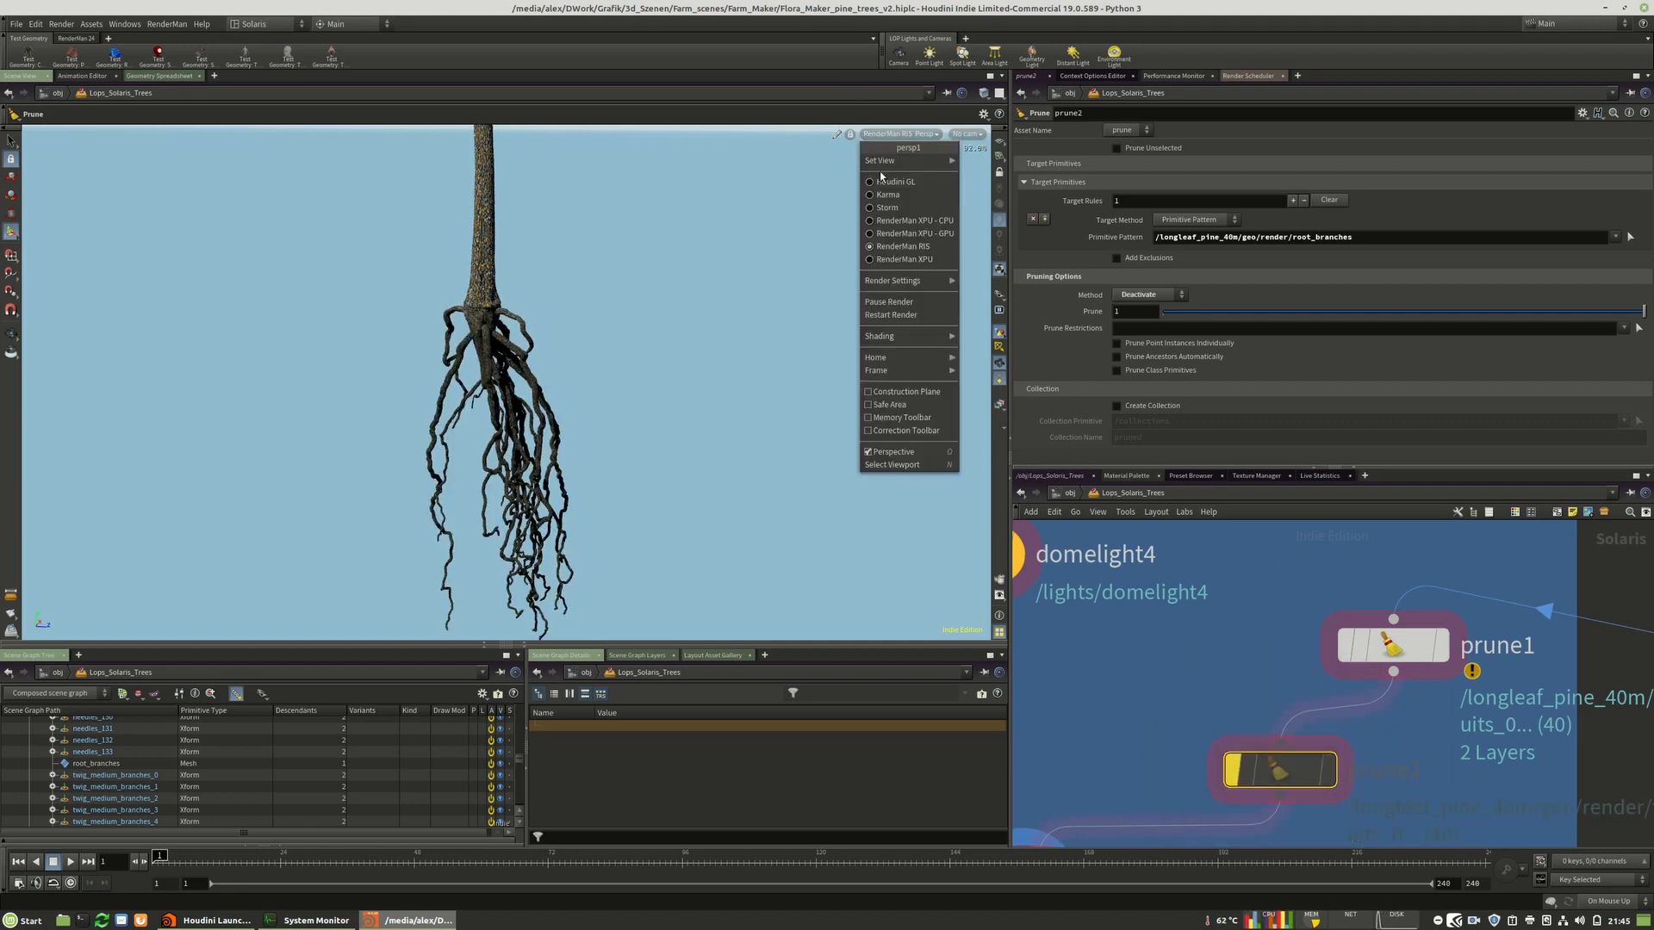
{"action": "left_click", "coordinate": [900, 181]}
Select the explorevariants1 node to view all tree variants laid out side by side.
{"action": "scroll", "coordinate": [1156, 601], "scroll_direction": "down", "scroll_amount": 5}
{"action": "scroll", "coordinate": [1156, 601], "scroll_direction": "down", "scroll_amount": 5}
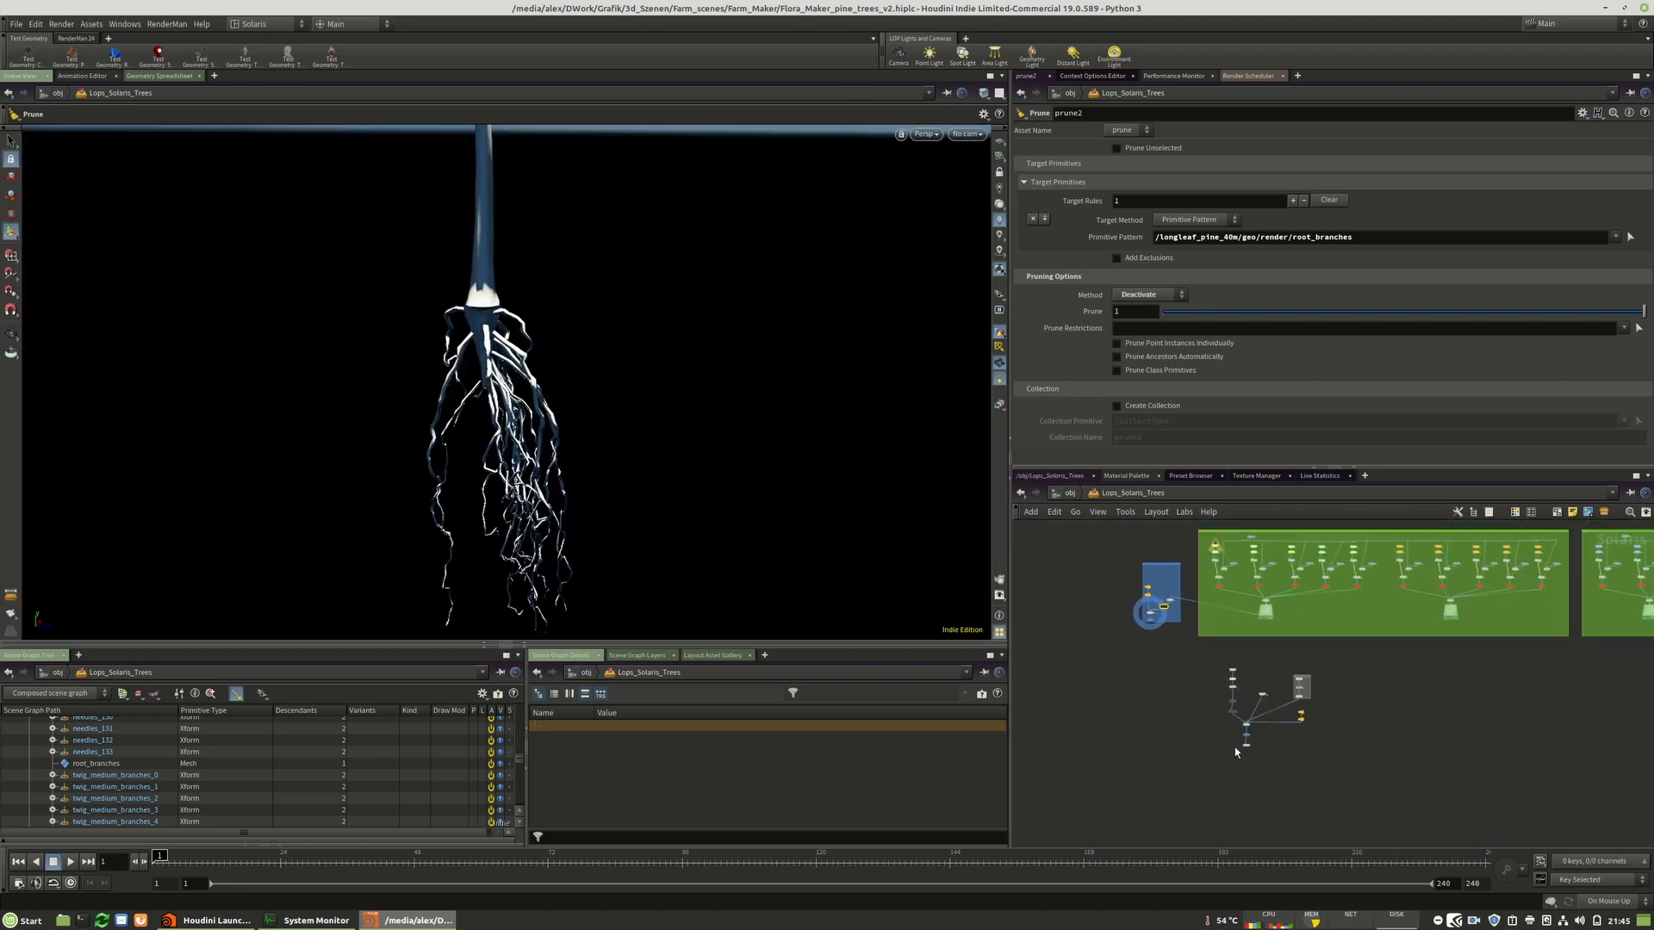
{"action": "scroll", "coordinate": [1236, 752], "scroll_direction": "up", "scroll_amount": 10}
{"action": "left_click", "coordinate": [1263, 708]}
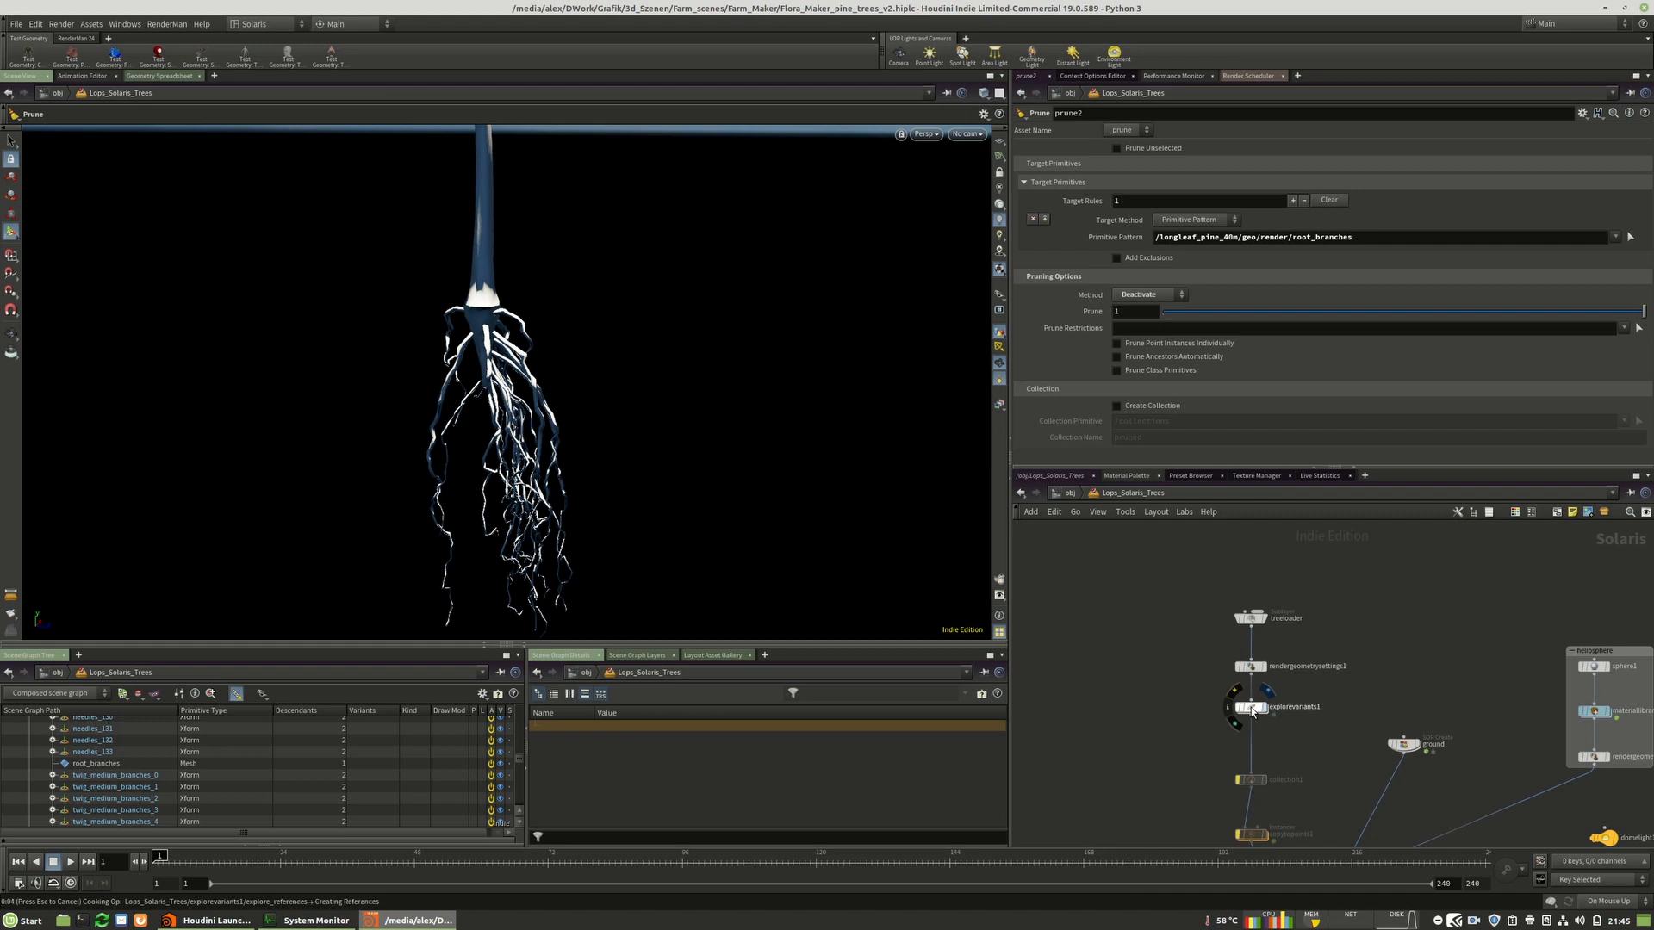
{"action": "left_click", "coordinate": [1251, 708]}
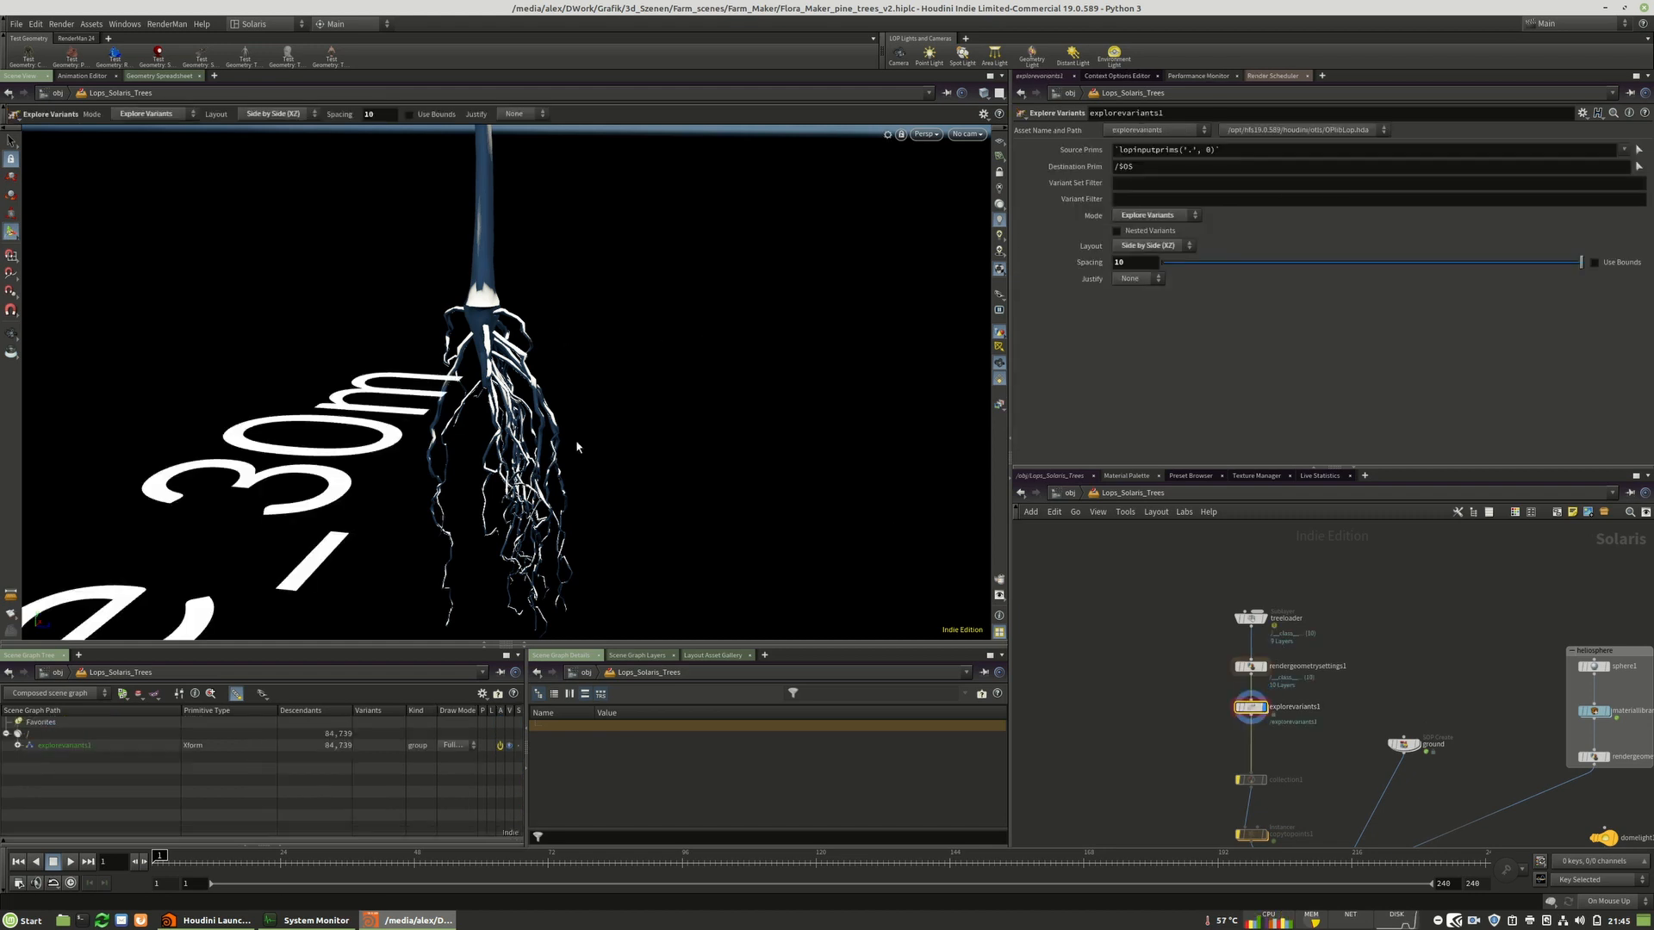
Orbit over the tree variant lineup and render it with RenderMan RIS.
{"action": "right_click_drag", "start_coordinate": [502, 415], "coordinate": [138, 377], "text": "alt"}
{"action": "left_click_drag", "start_coordinate": [543, 383], "coordinate": [702, 325], "text": "alt"}
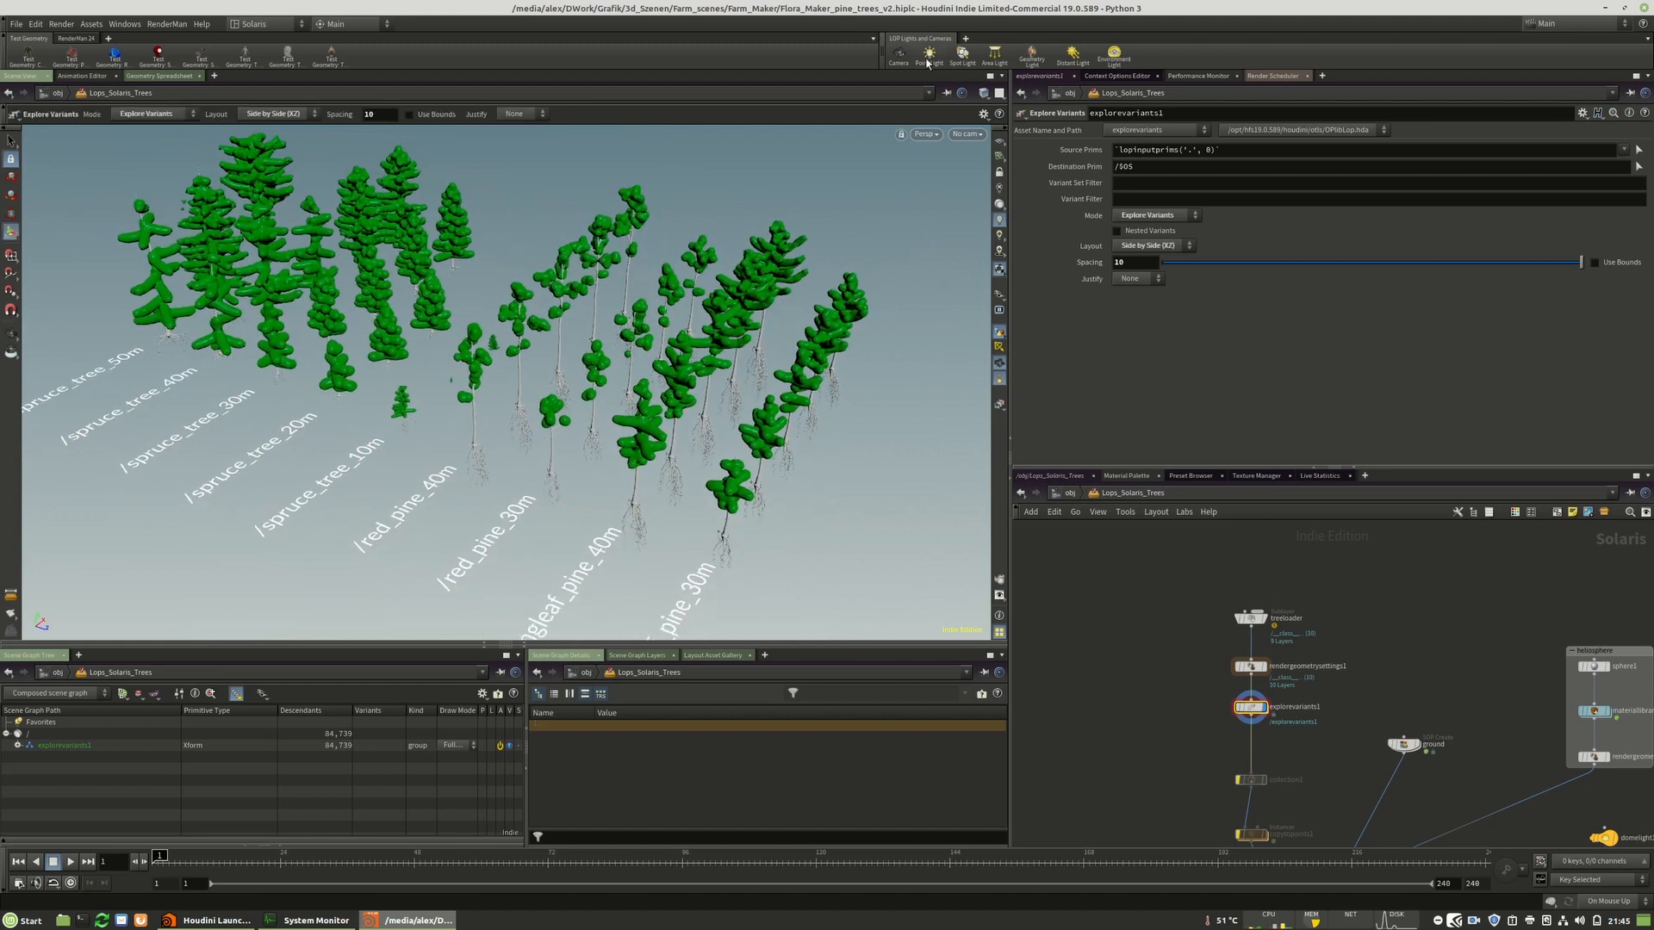
{"action": "left_click", "coordinate": [925, 135]}
{"action": "left_click", "coordinate": [969, 248]}
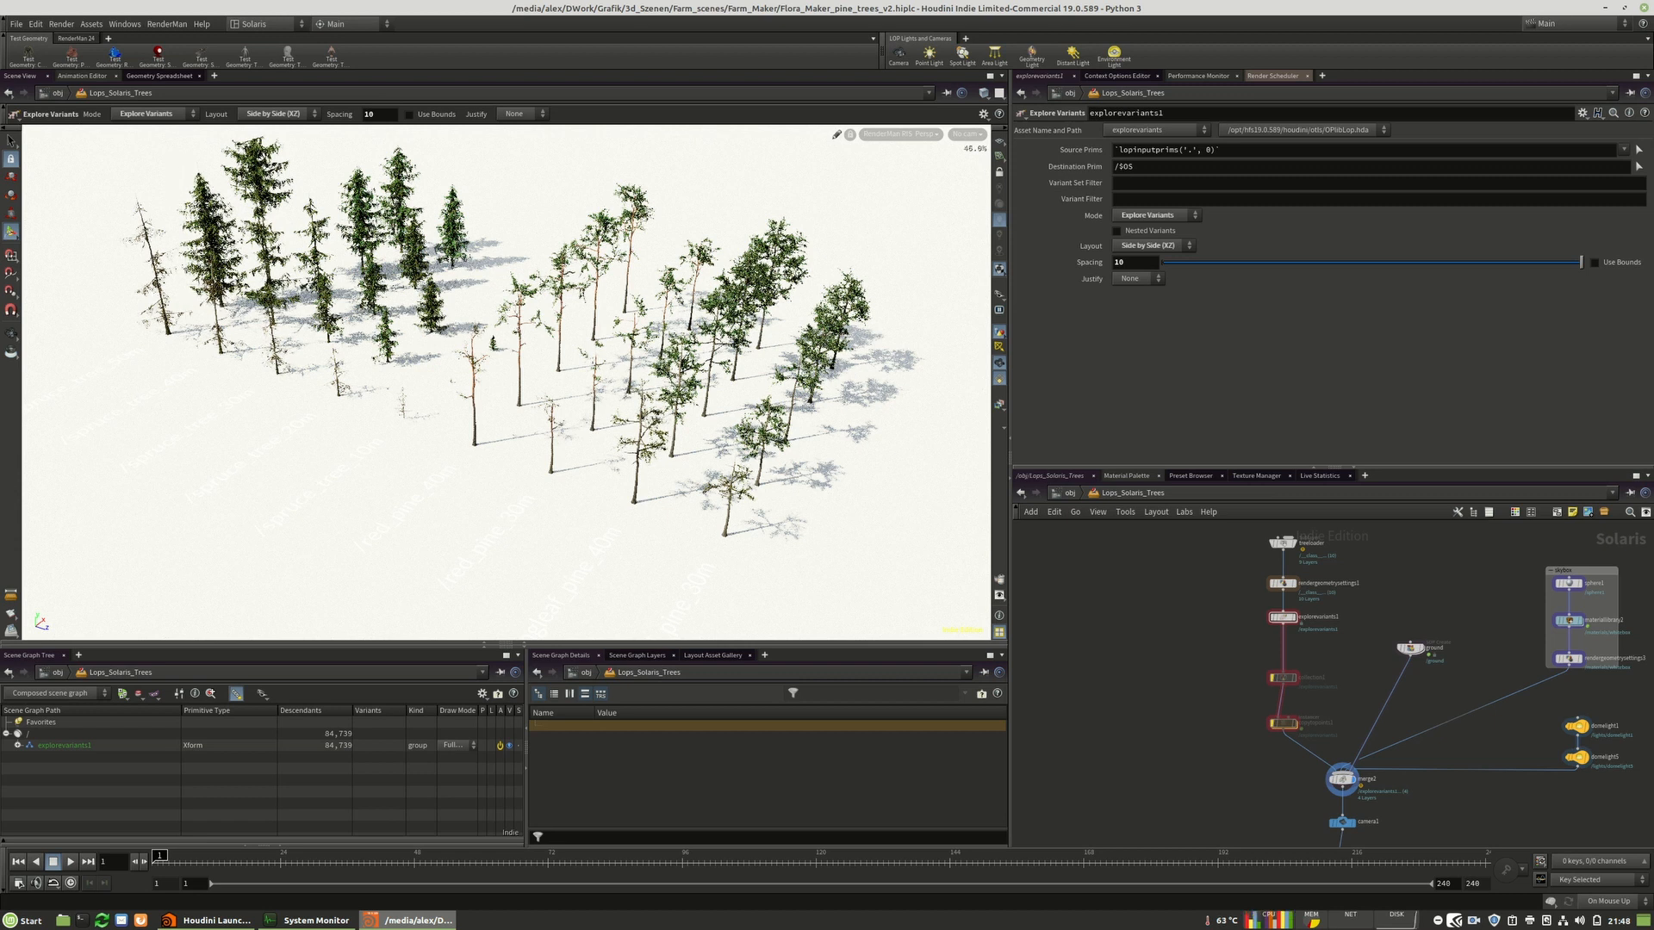
Move the camera toward the pine trees while re-rendering them with RenderMan.
{"action": "key", "text": "Escape"}
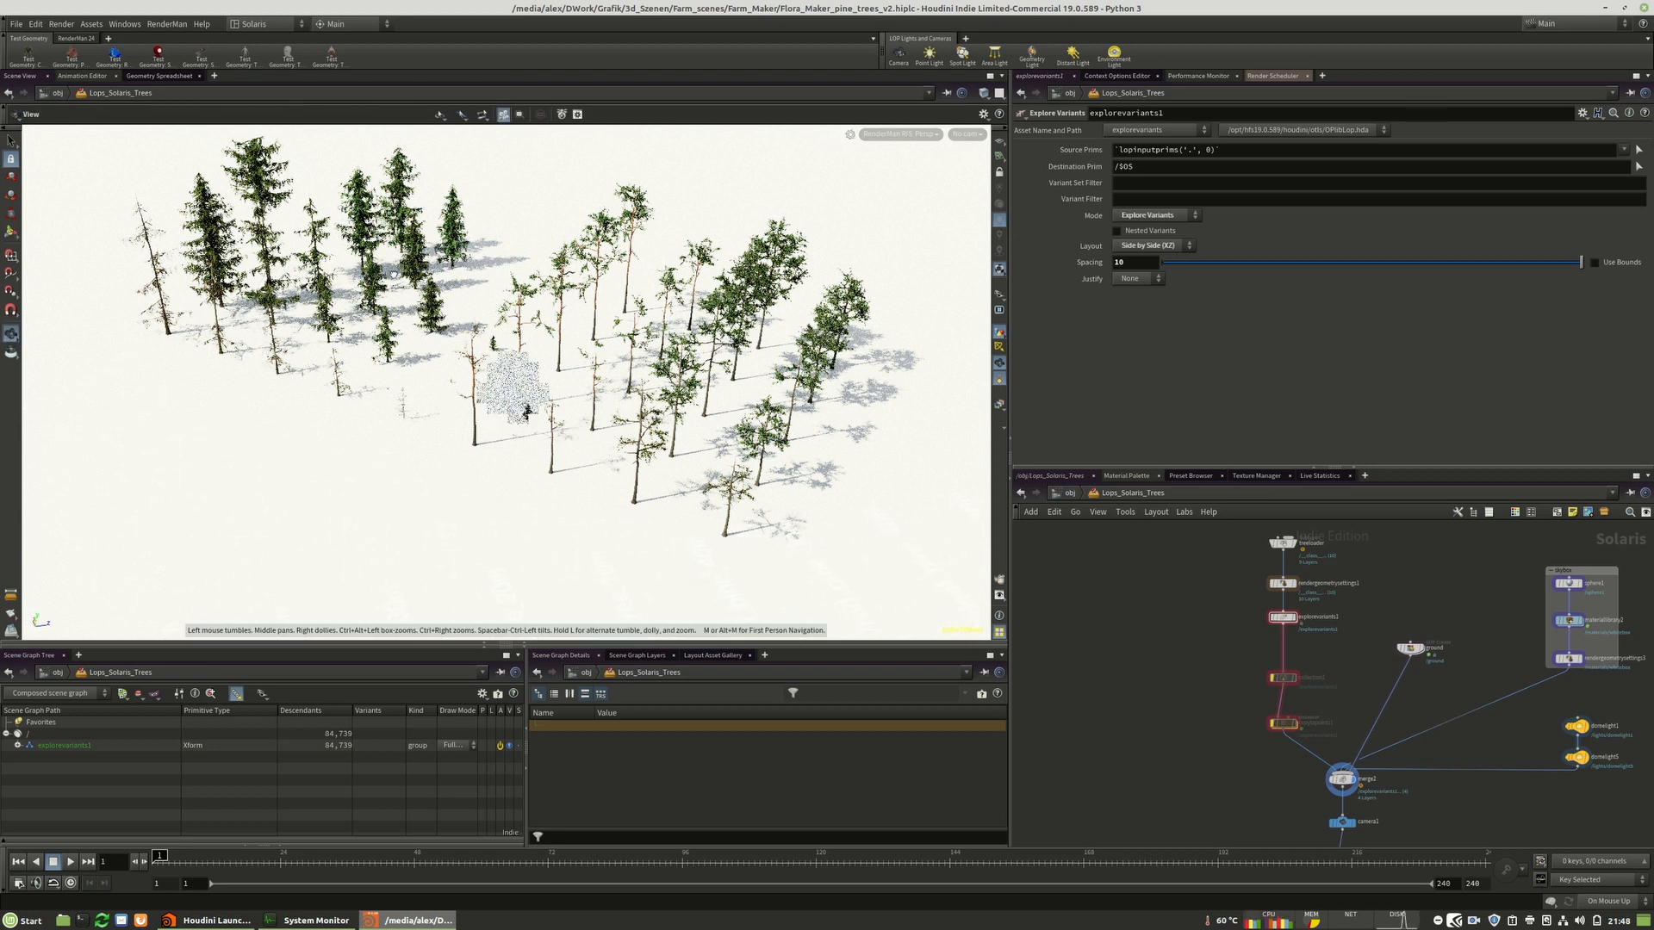
{"action": "key", "text": "Return"}
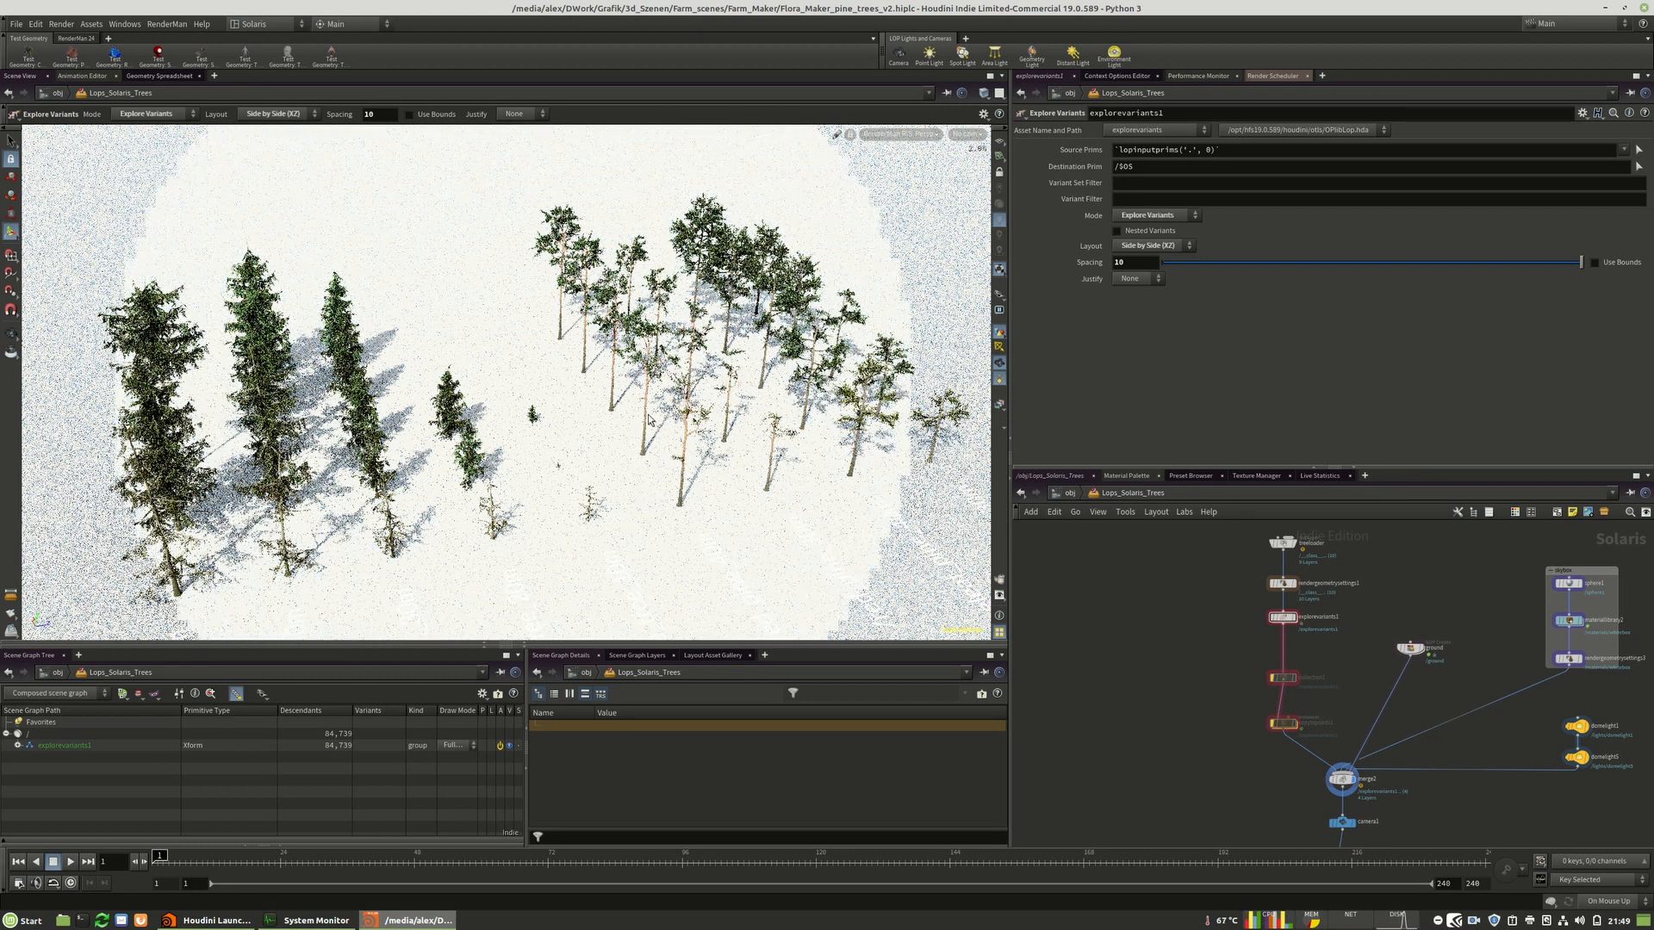
{"action": "key", "text": "Escape"}
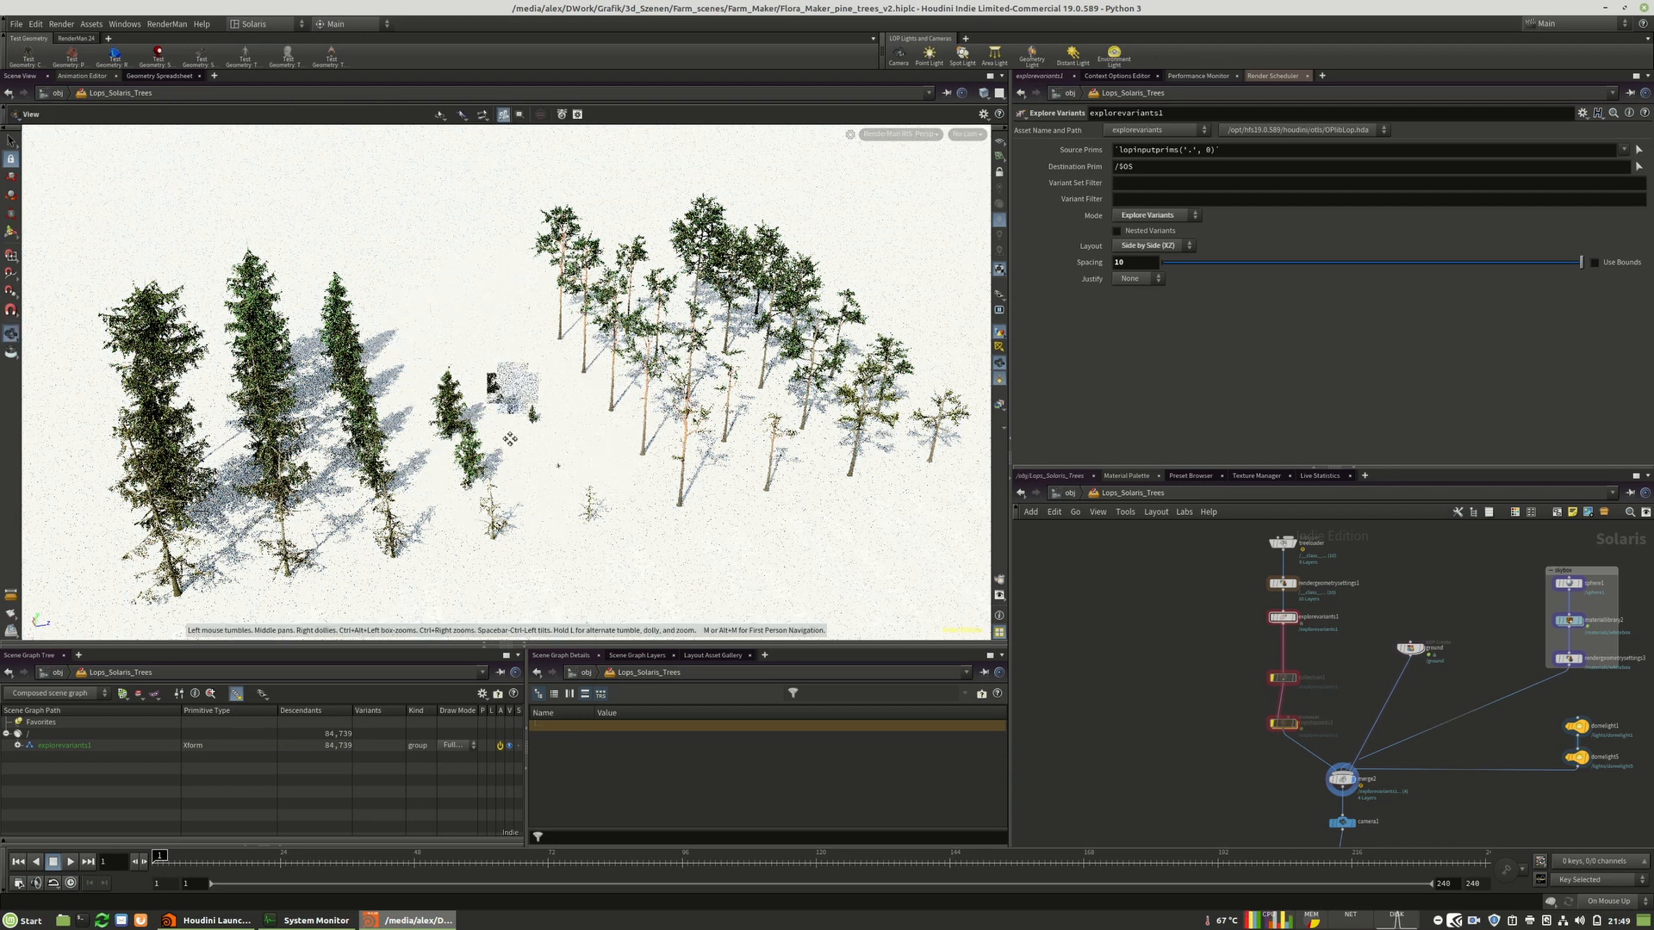
{"action": "key", "text": "Return"}
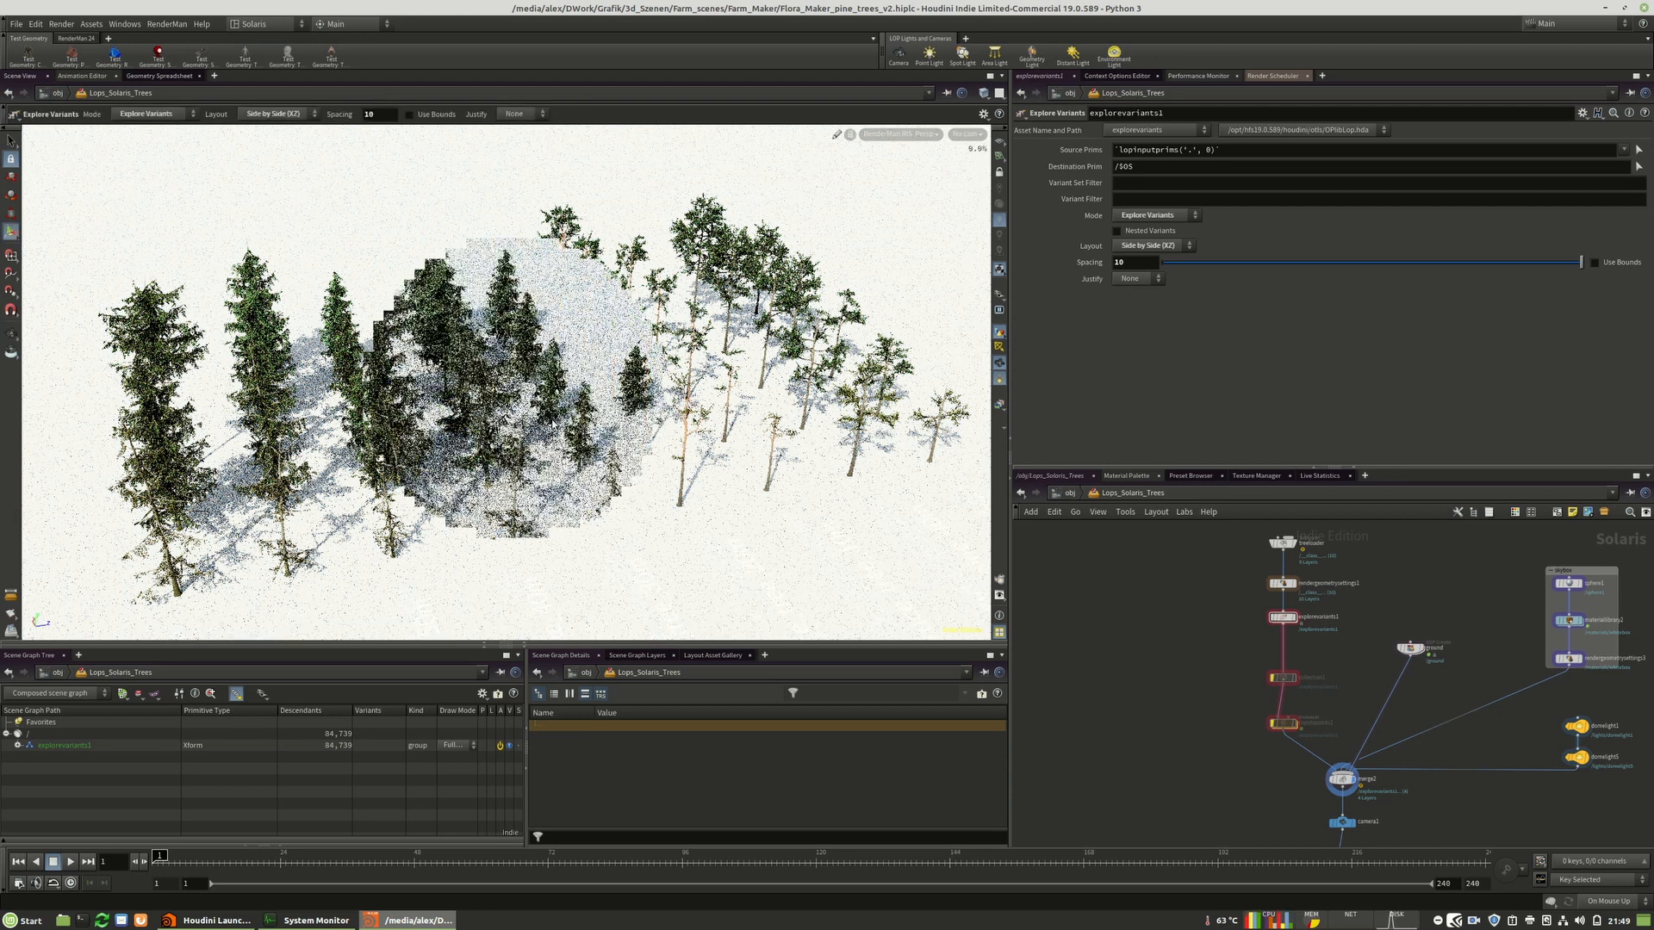
{"action": "key", "text": "Escape"}
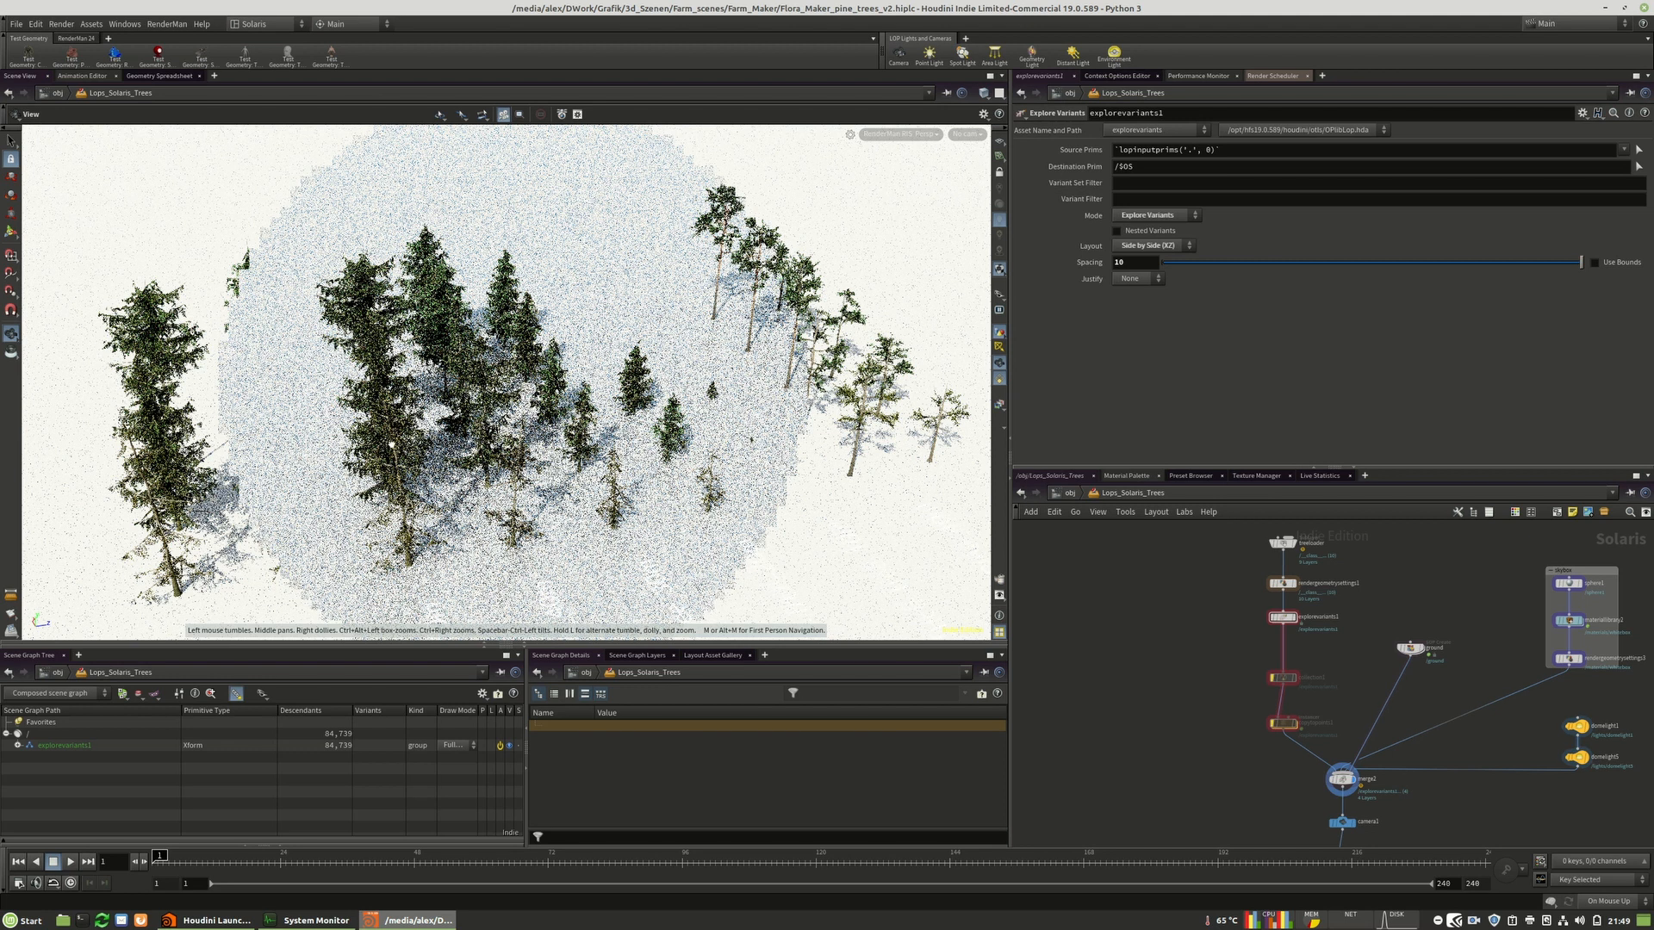
{"action": "key", "text": "Return"}
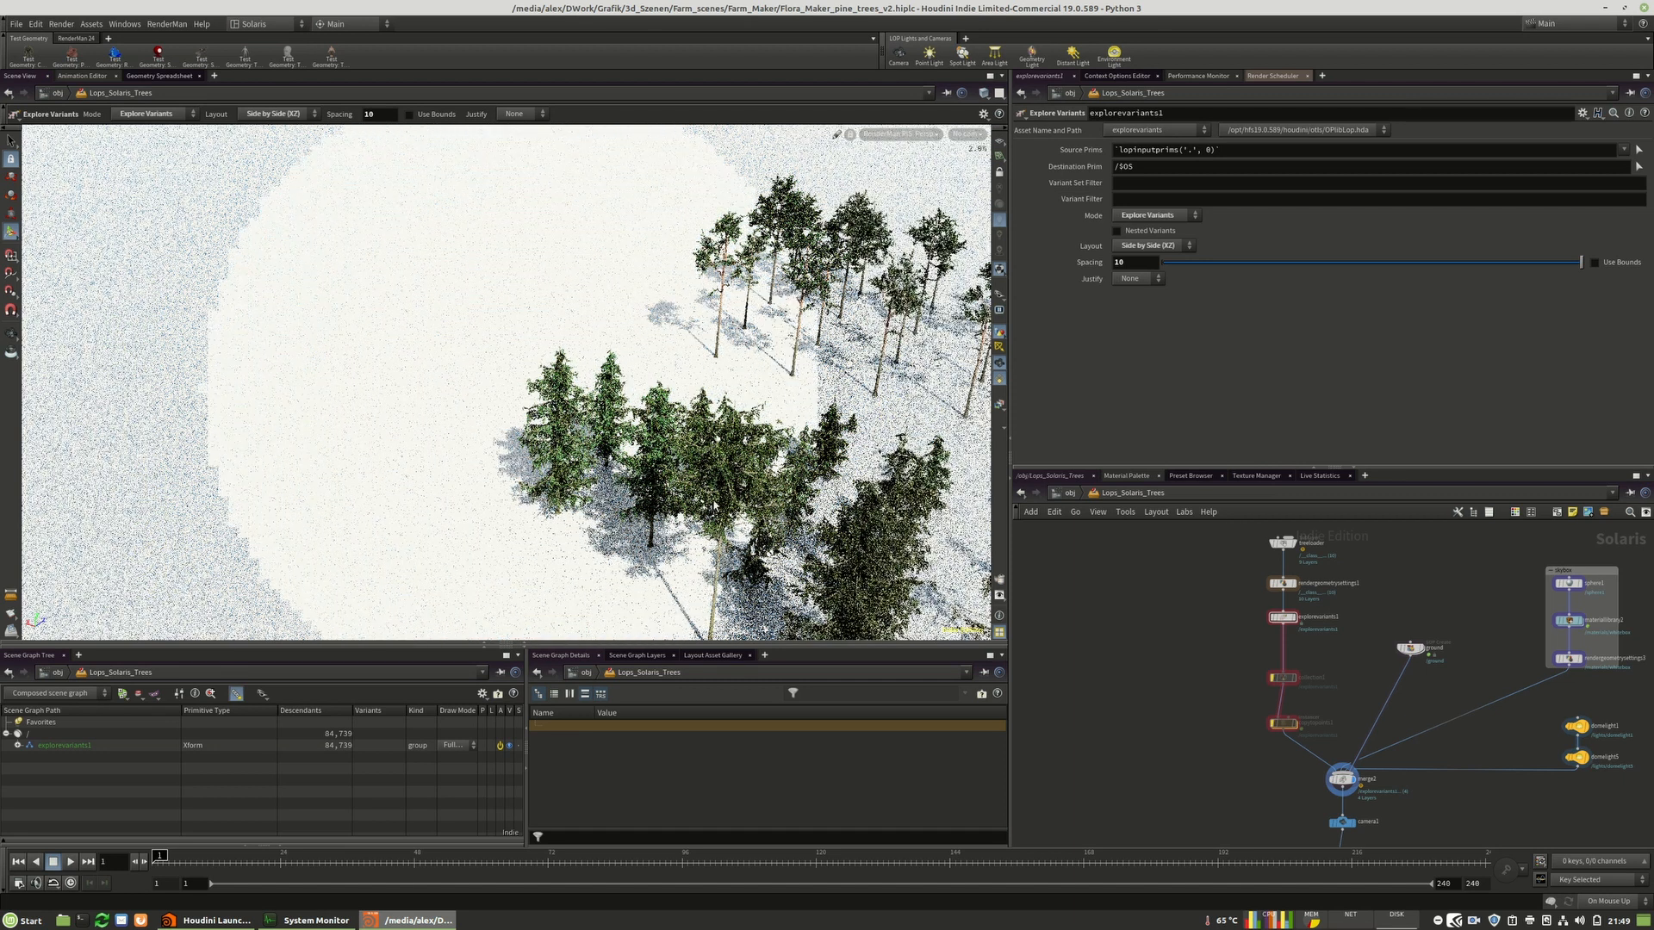
{"action": "key", "text": "space"}
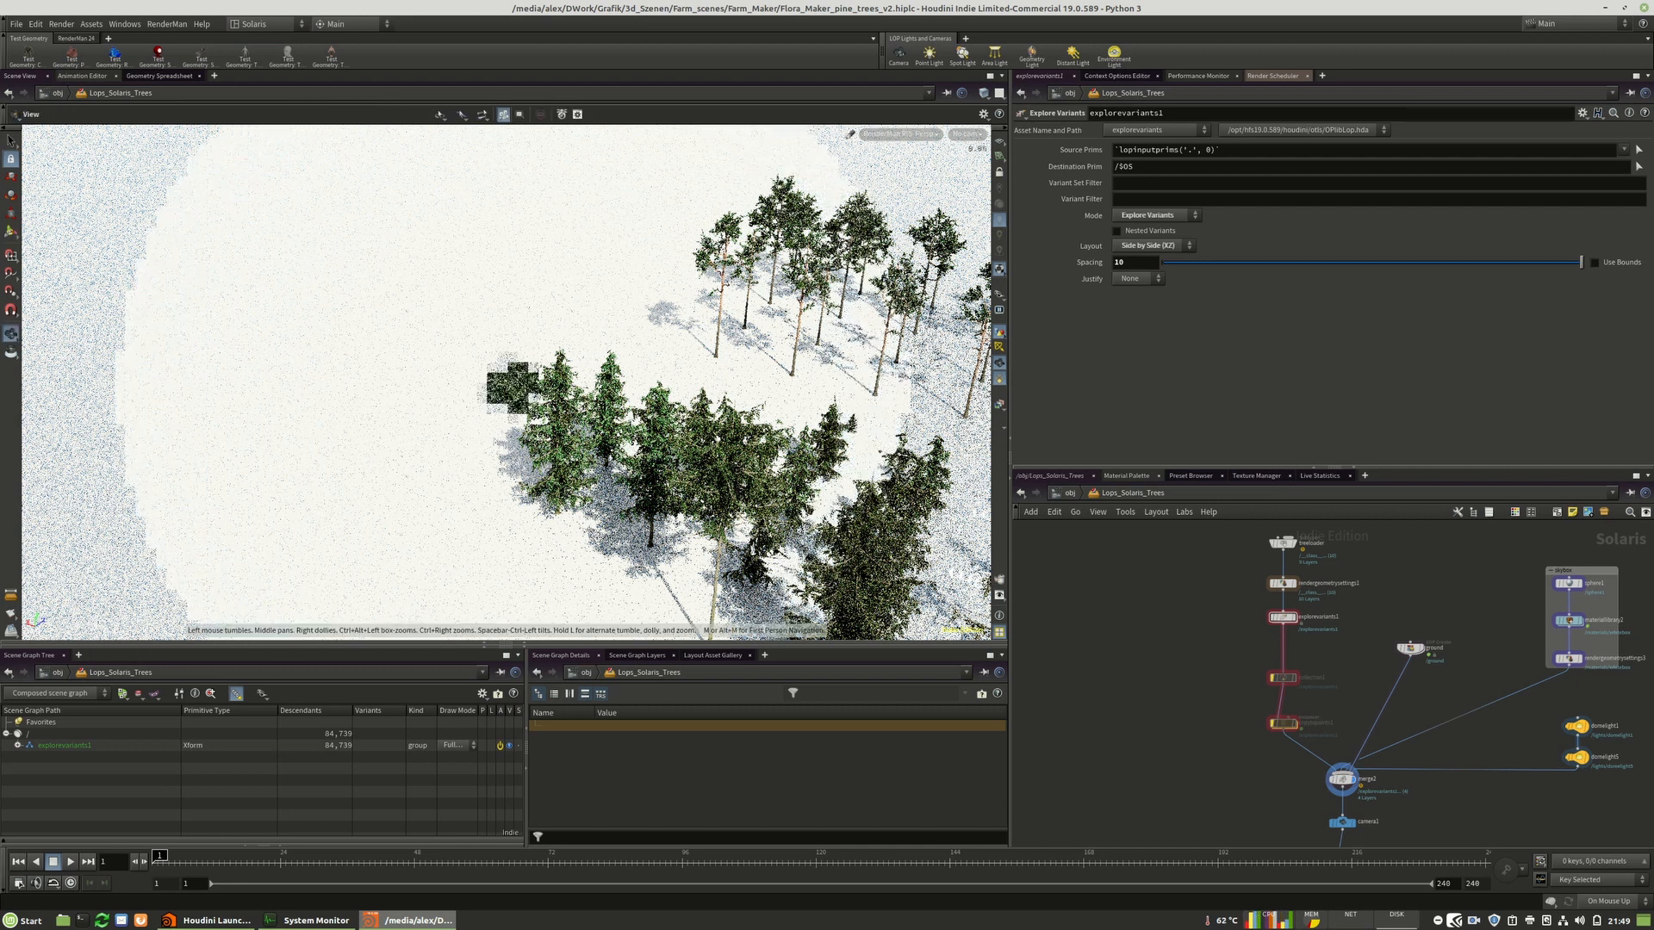
{"action": "key", "text": "Return"}
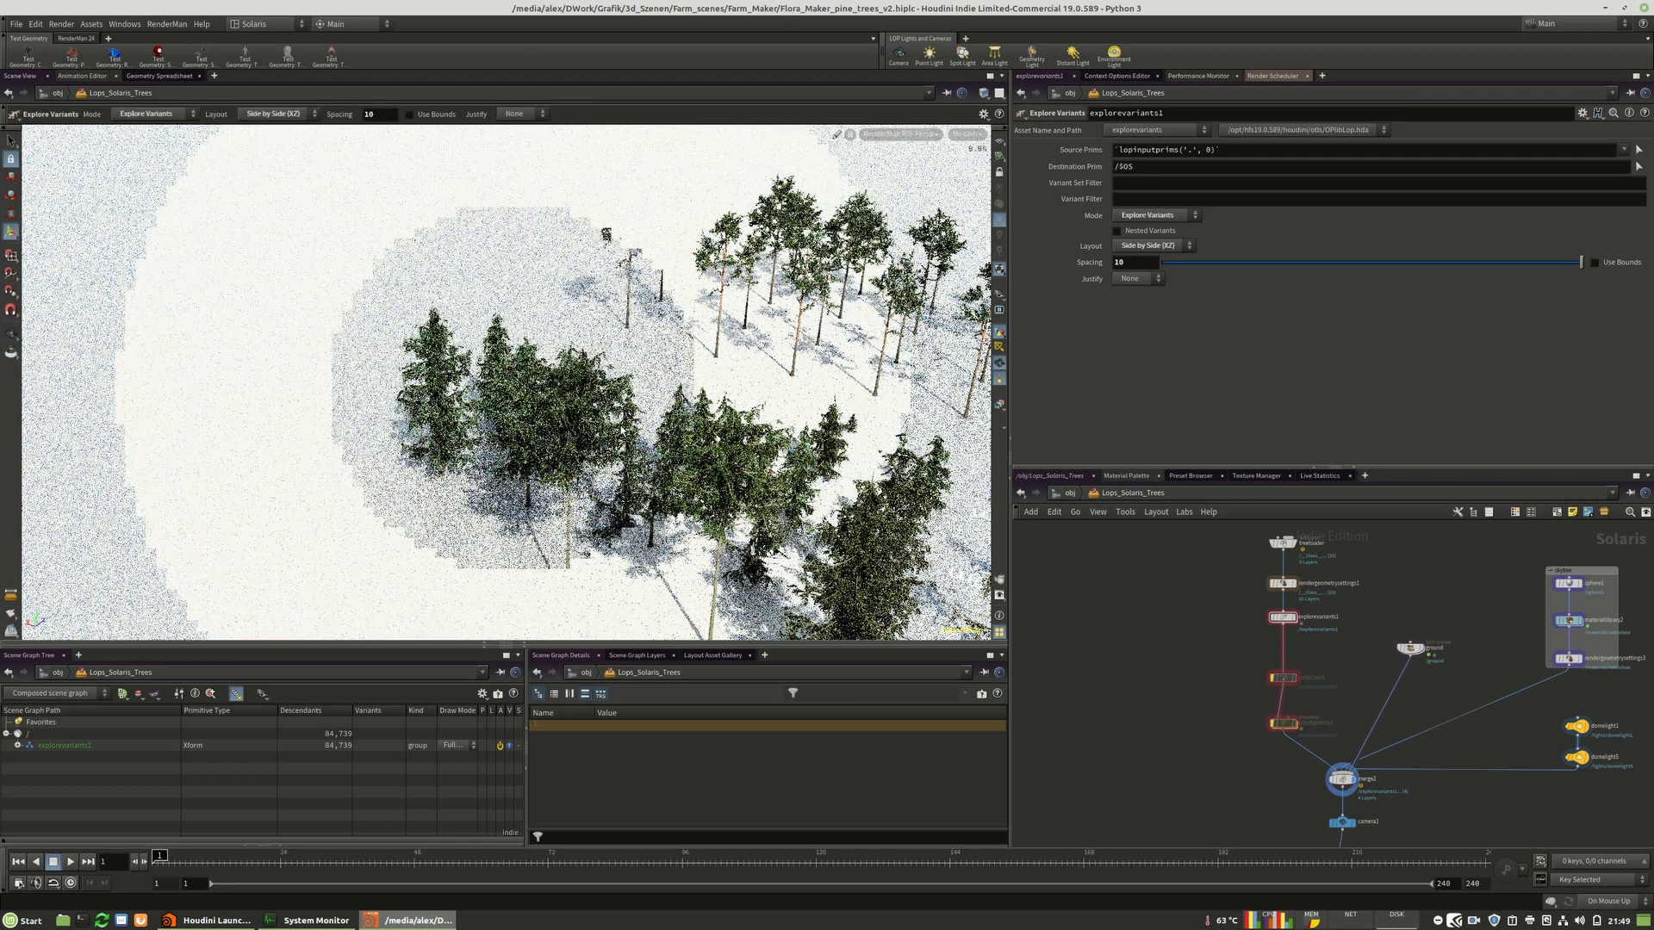
{"action": "key", "text": "space"}
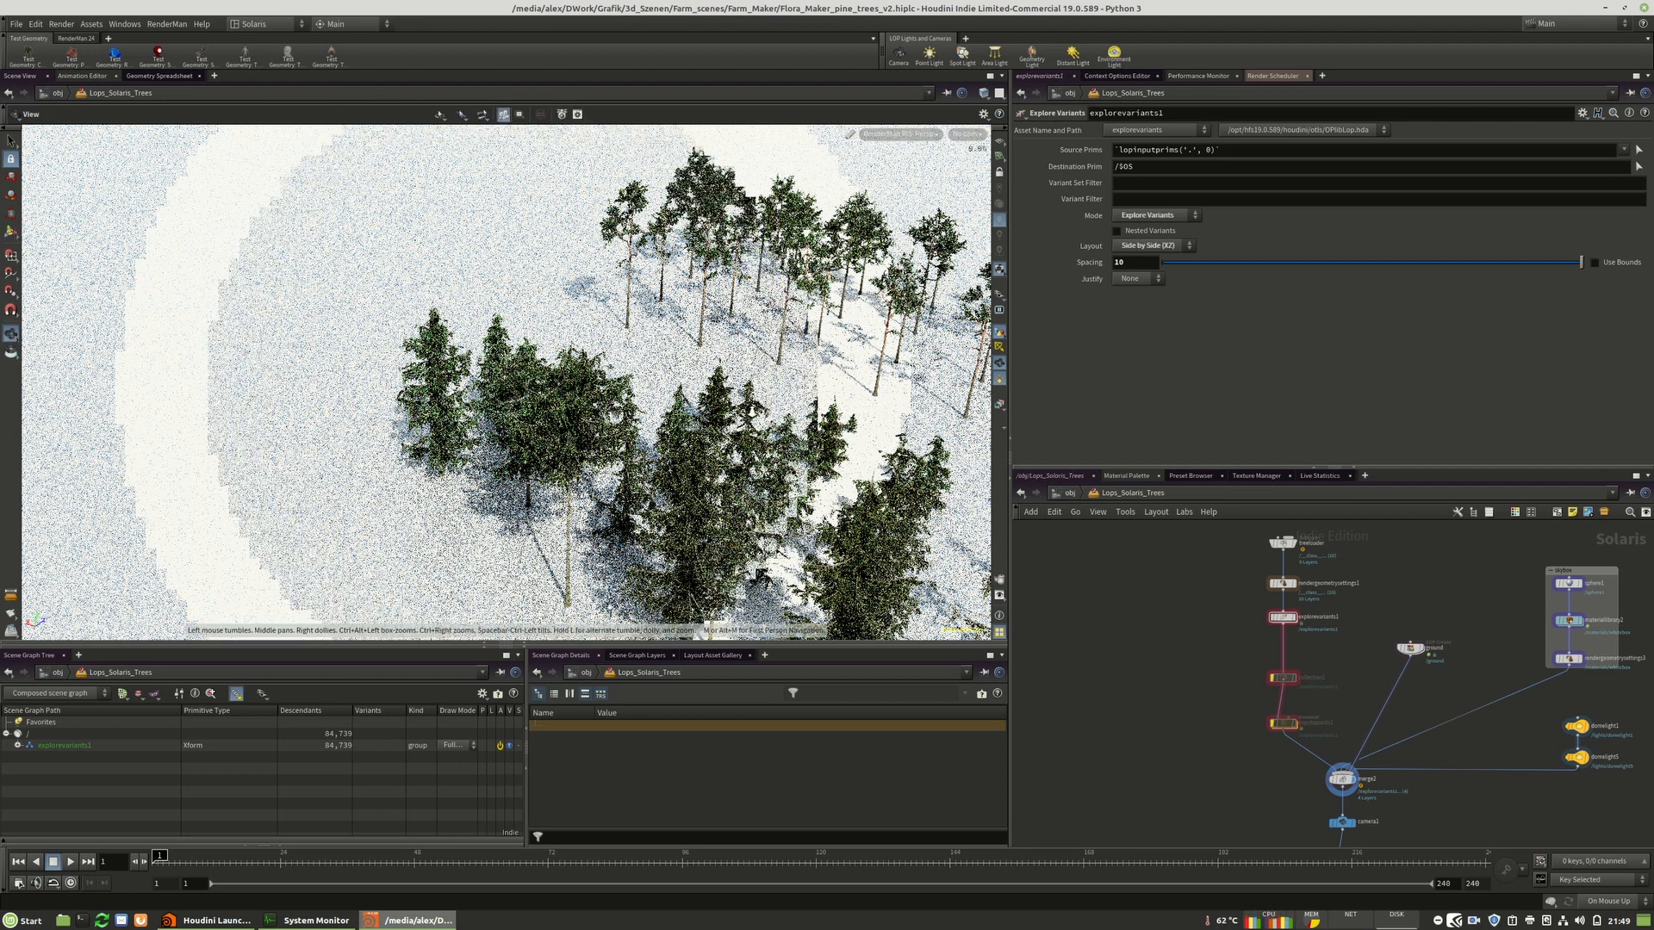
{"action": "right_click_drag", "start_coordinate": [665, 407], "coordinate": [532, 398]}
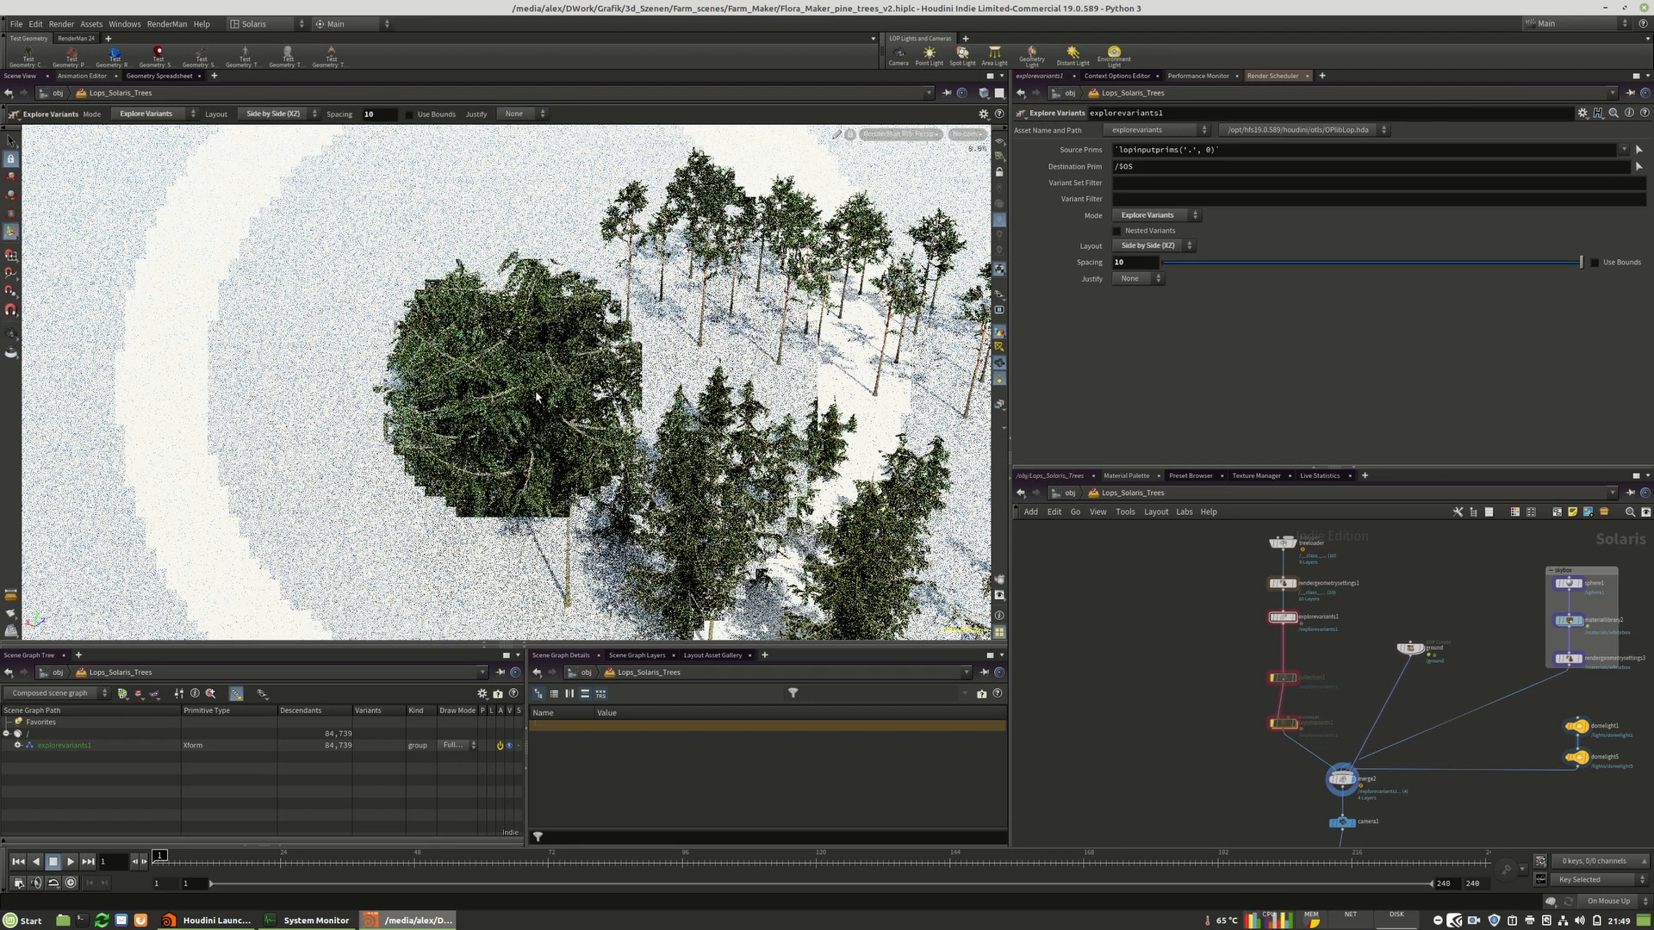
Fly into the pine canopy to inspect the rendered branches and needles up close.
{"action": "key", "text": "space"}
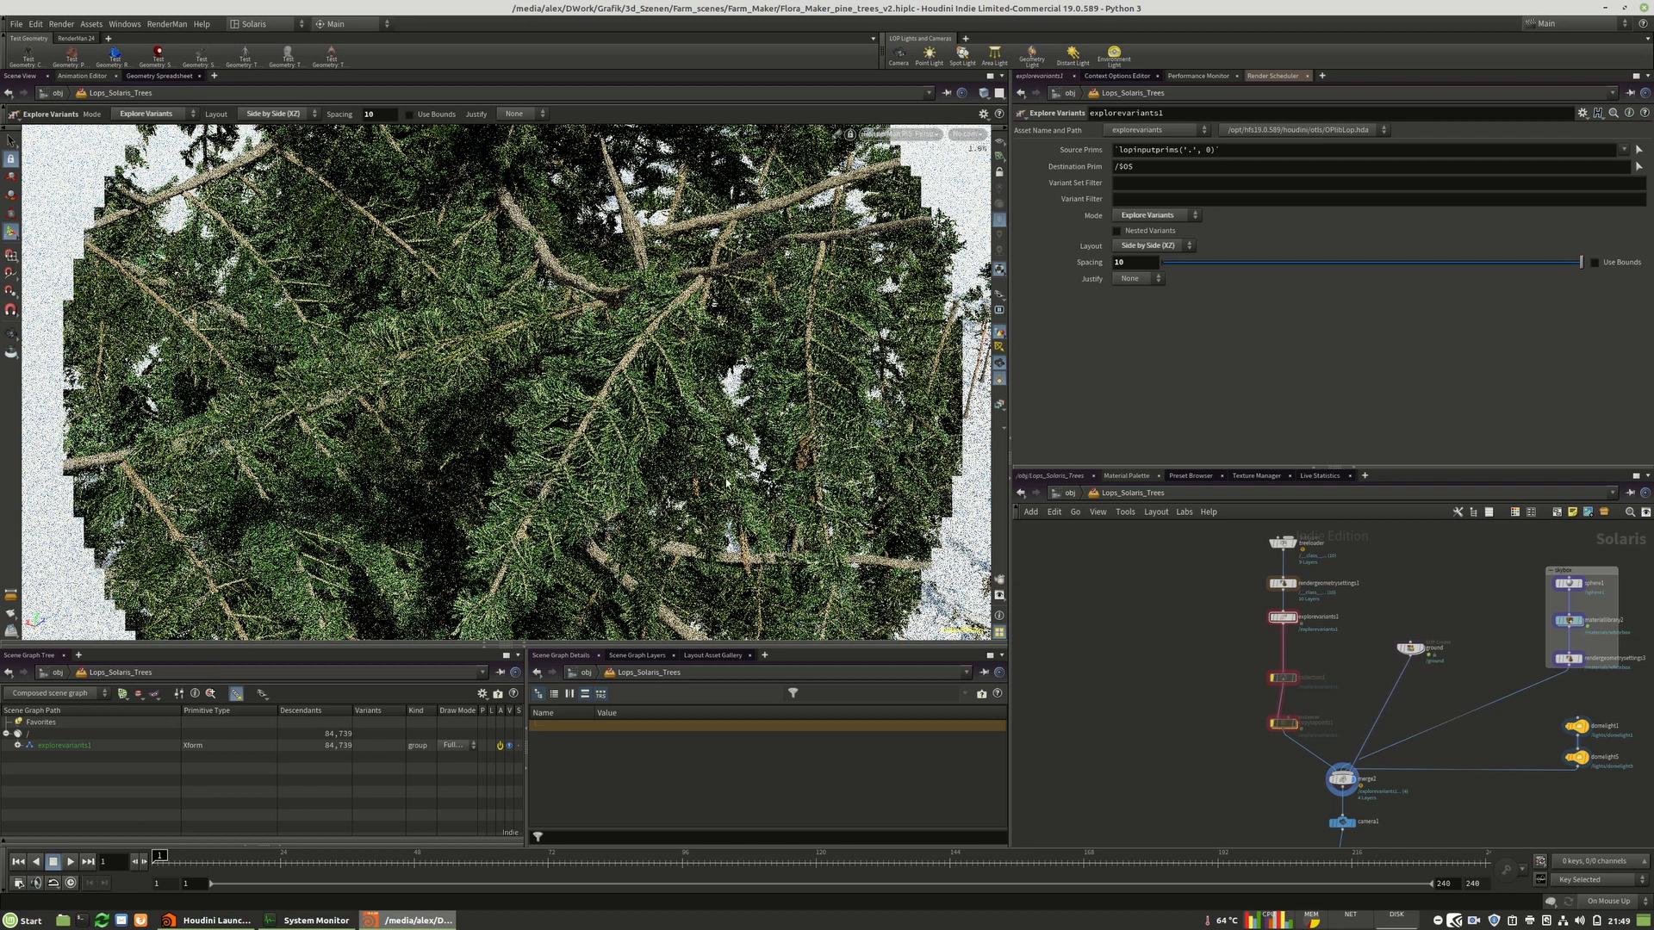
{"action": "key", "text": "Escape"}
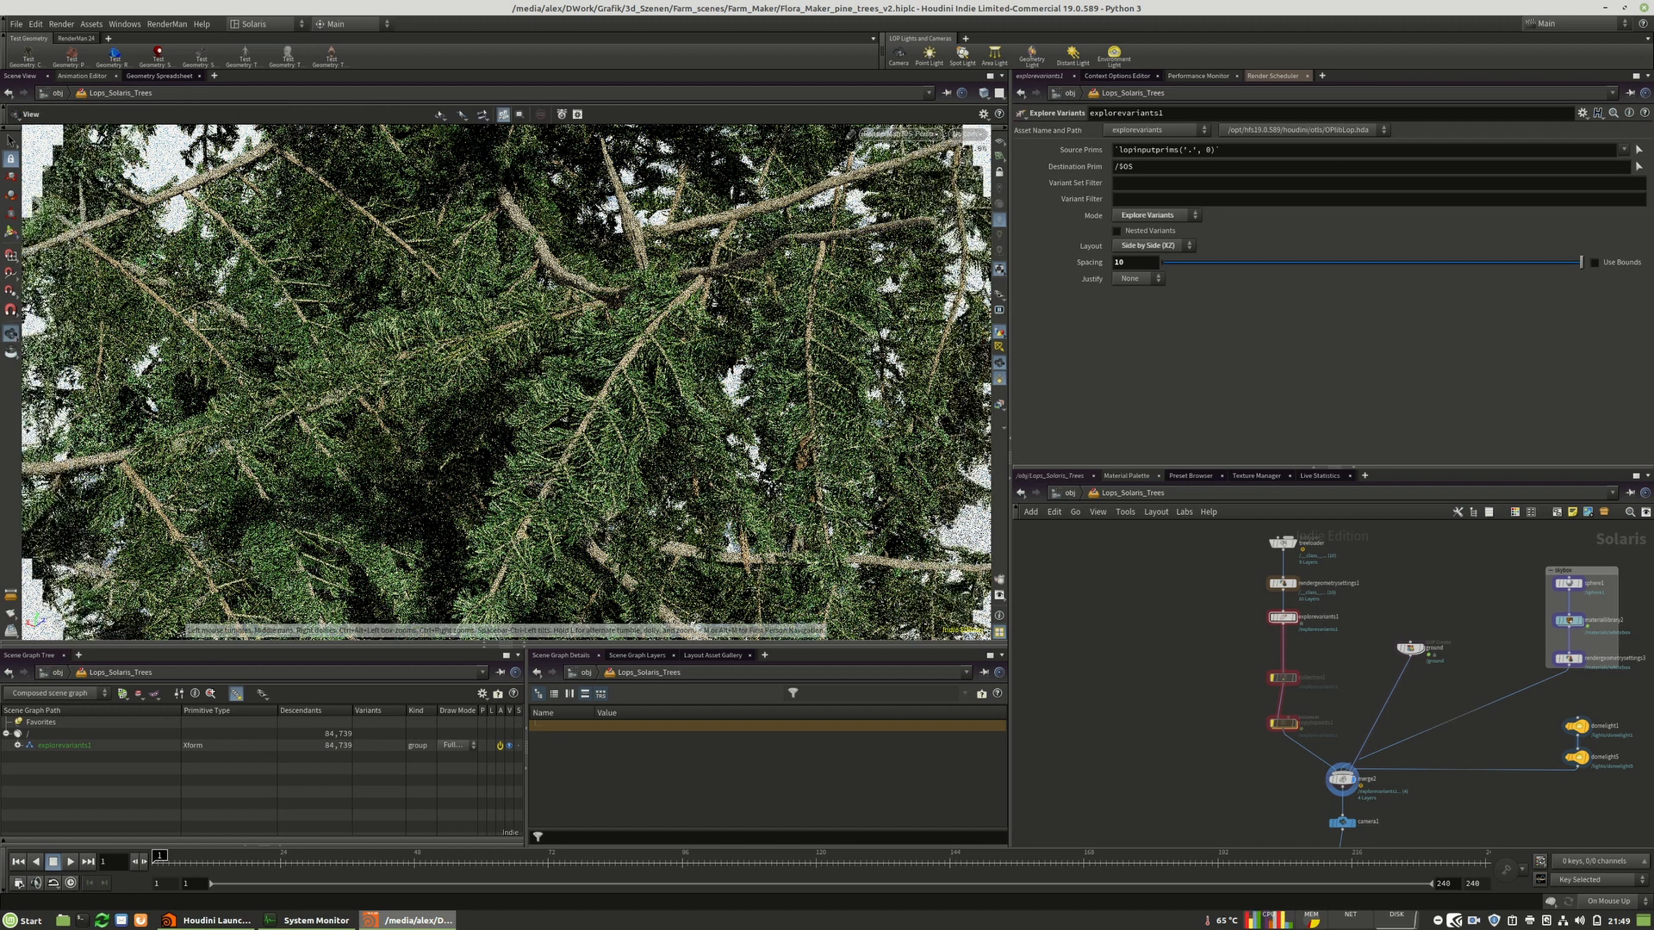
{"action": "key", "text": "Return"}
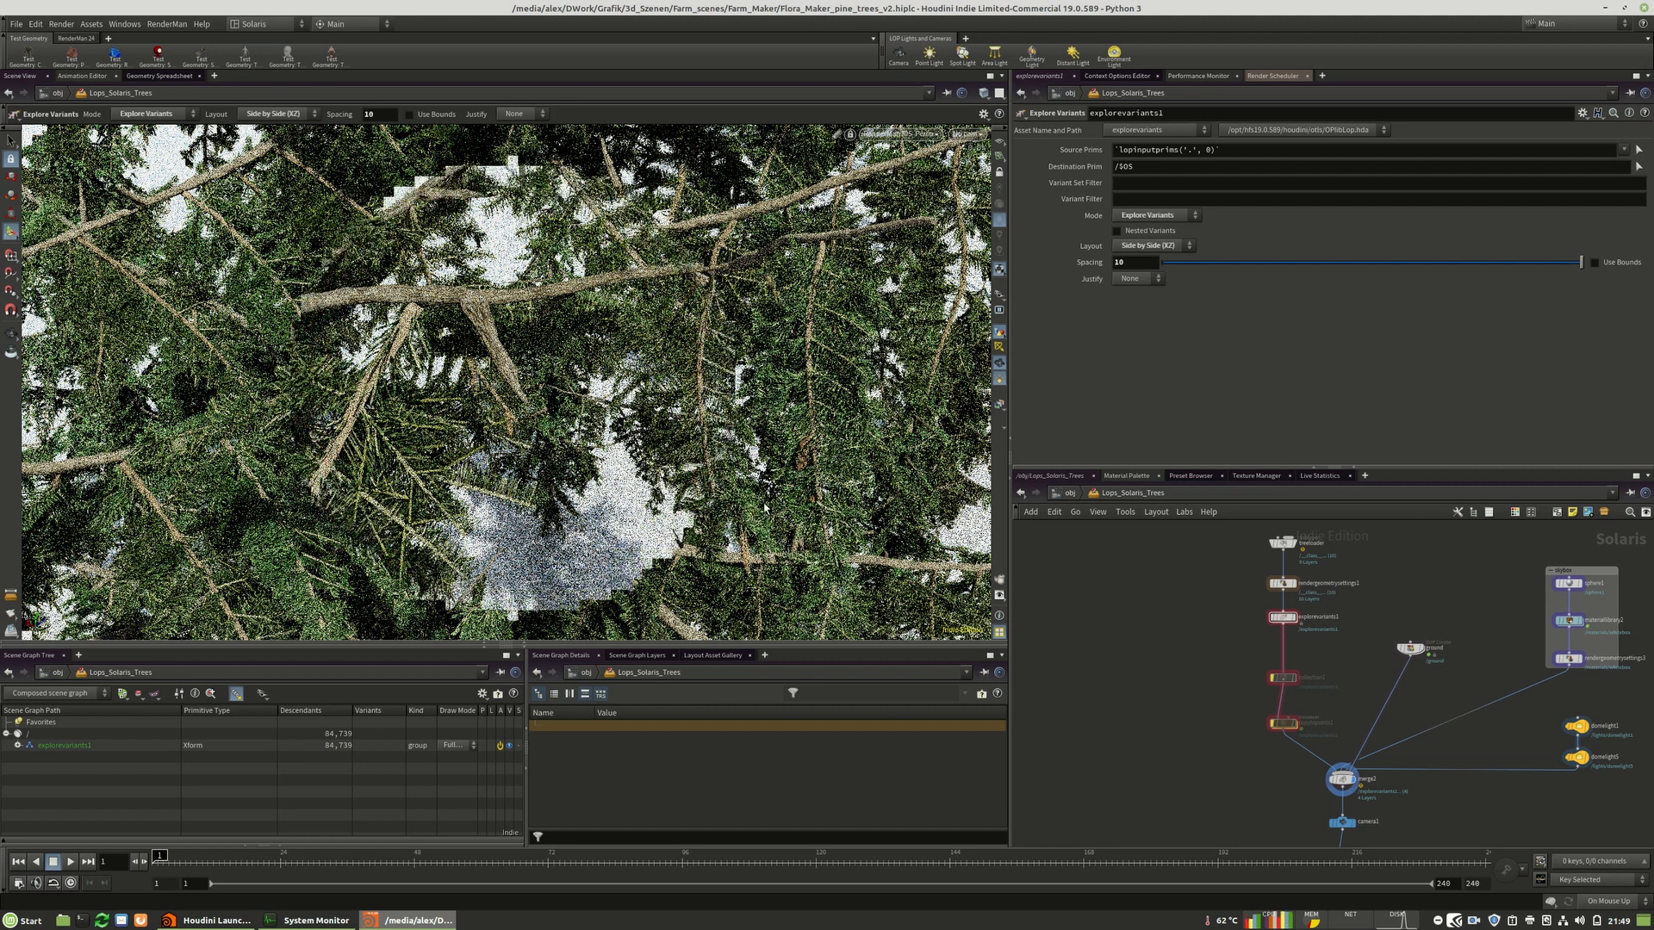
{"action": "key", "text": "Escape"}
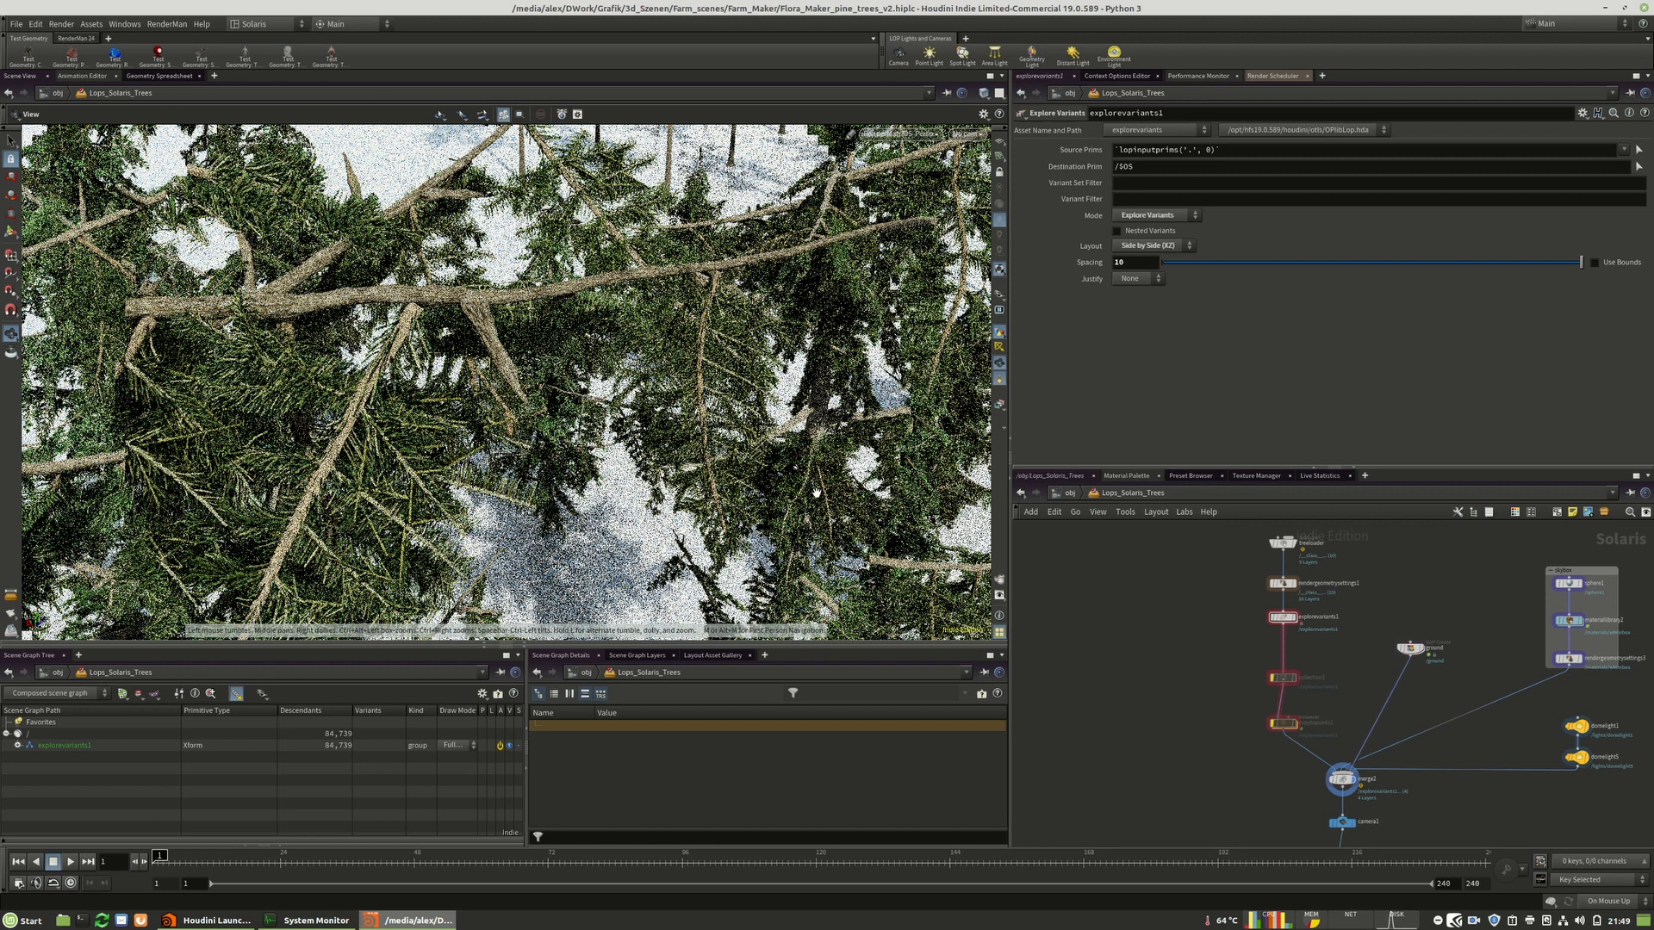
{"action": "key", "text": "Return"}
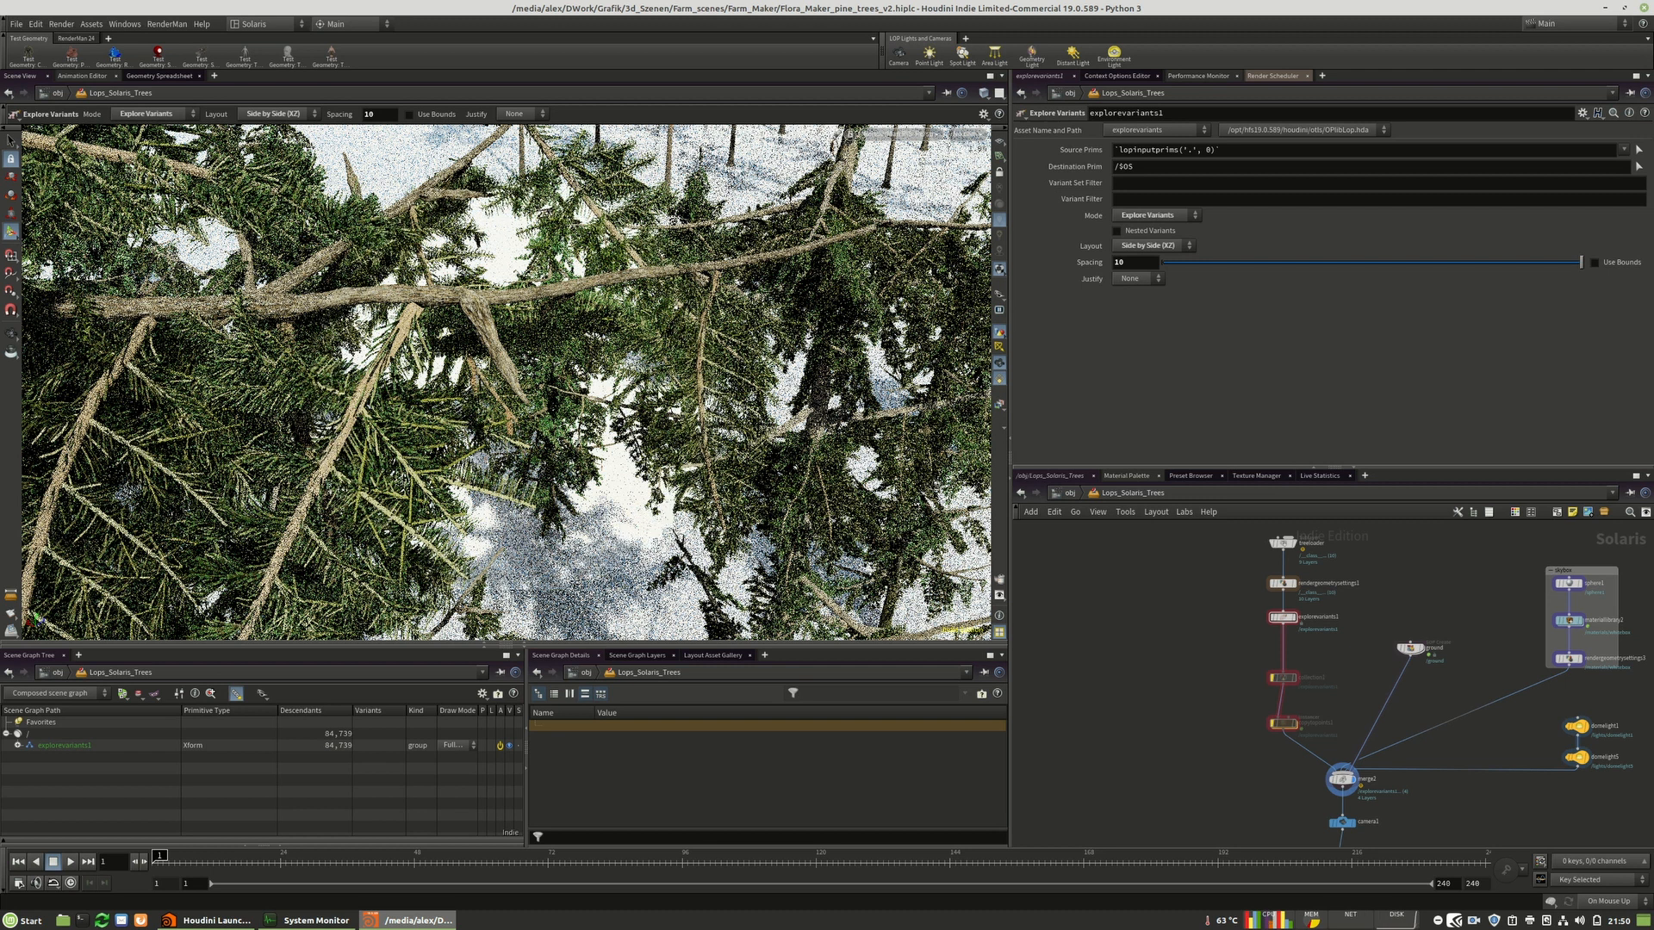
{"action": "key", "text": "Escape"}
{"action": "key", "text": "Return"}
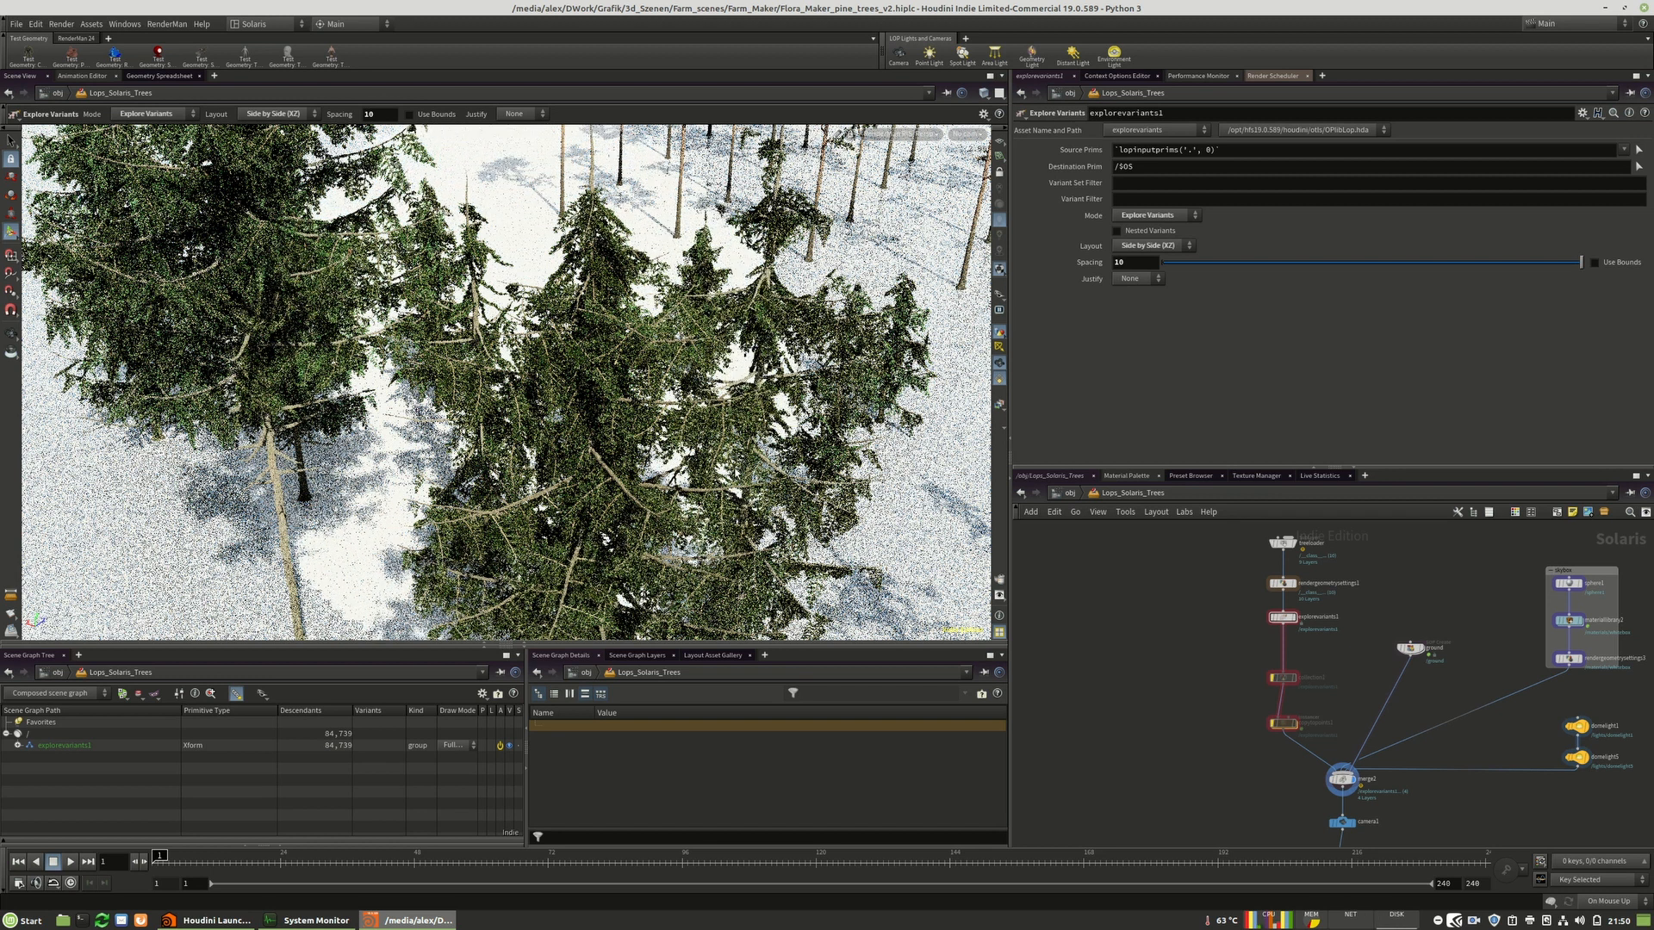
{"action": "scroll", "coordinate": [522, 385], "scroll_direction": "up", "scroll_amount": 3}
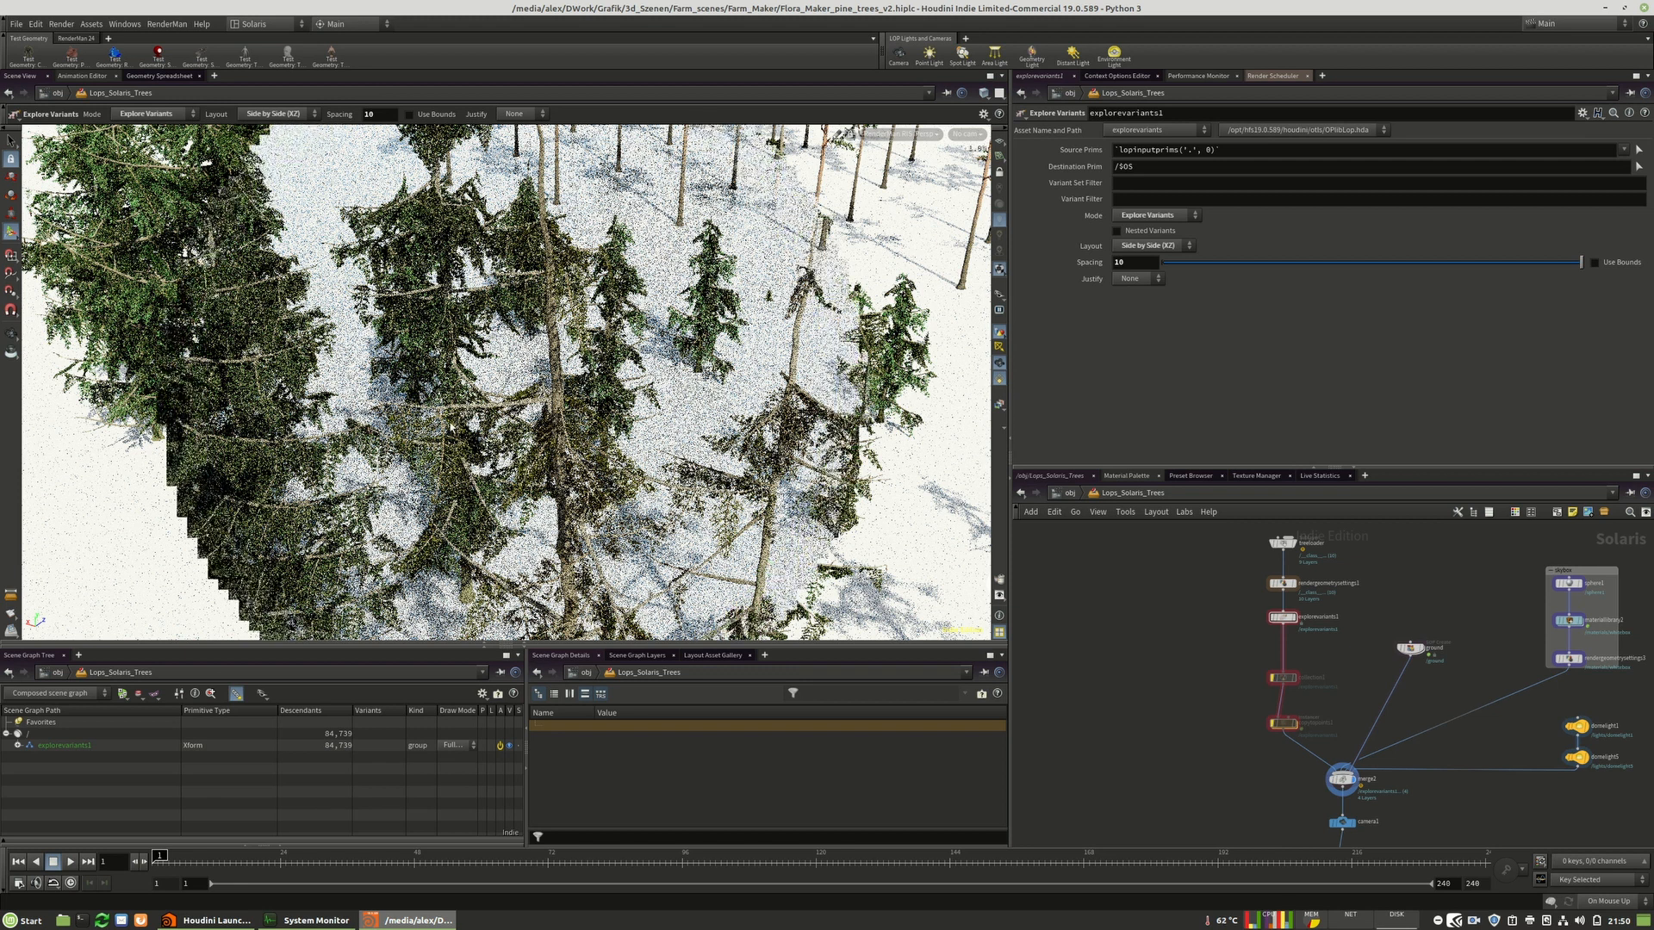
{"action": "scroll", "coordinate": [1234, 706], "scroll_direction": "down", "scroll_amount": 10}
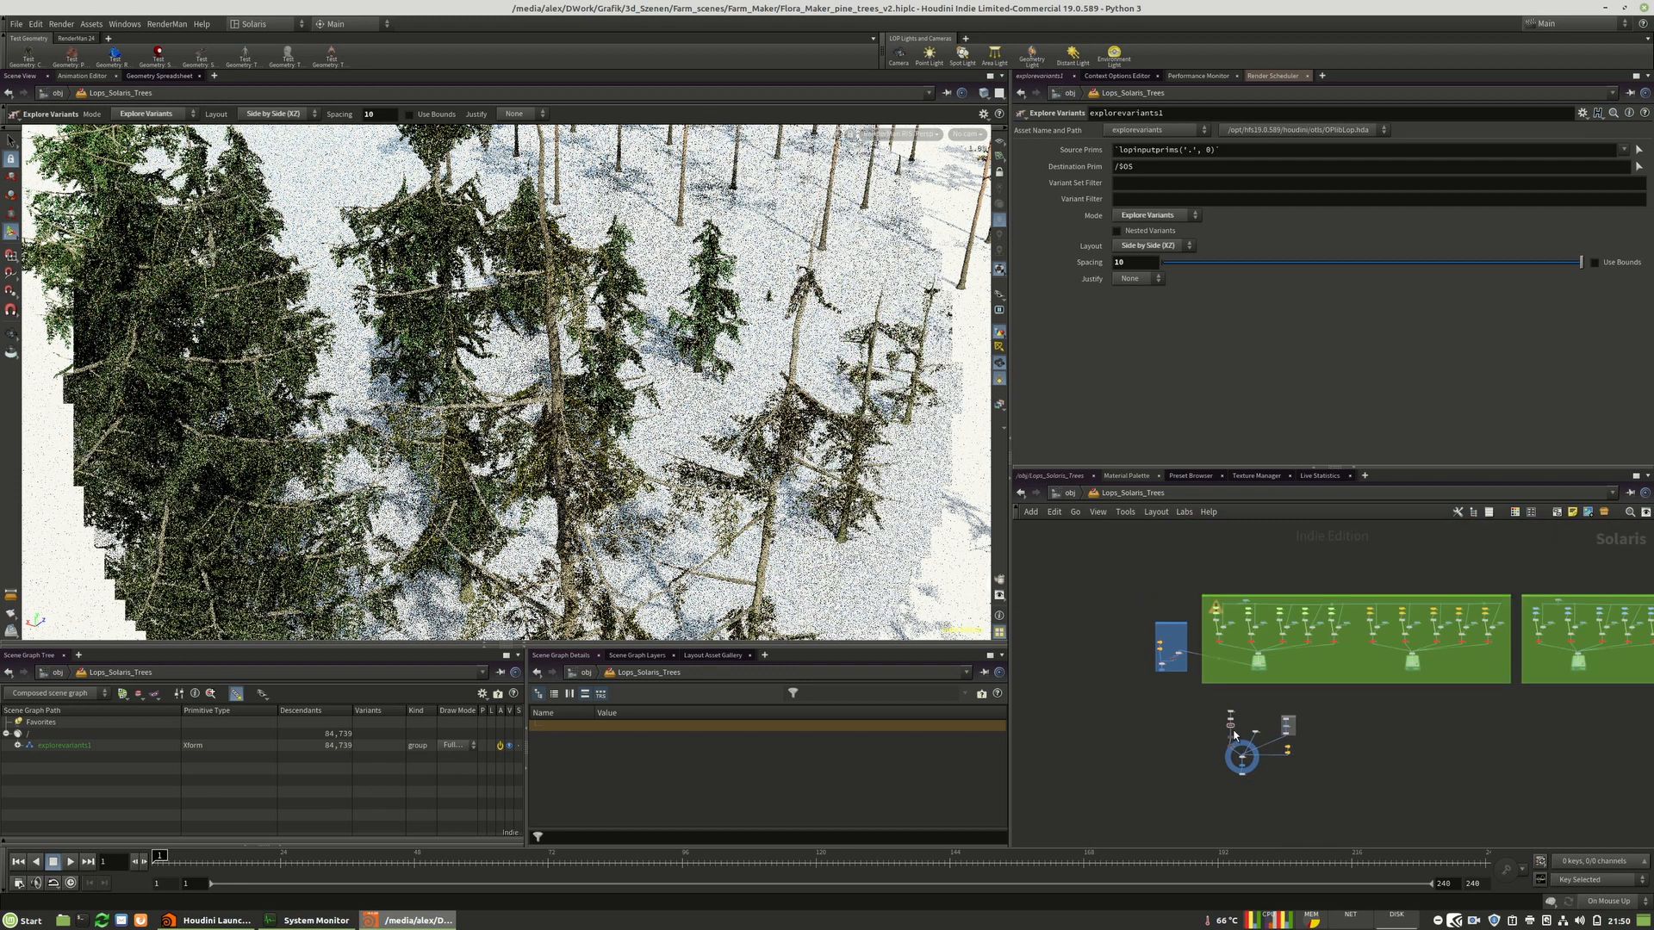
{"action": "scroll", "coordinate": [1223, 618], "scroll_direction": "up", "scroll_amount": 10}
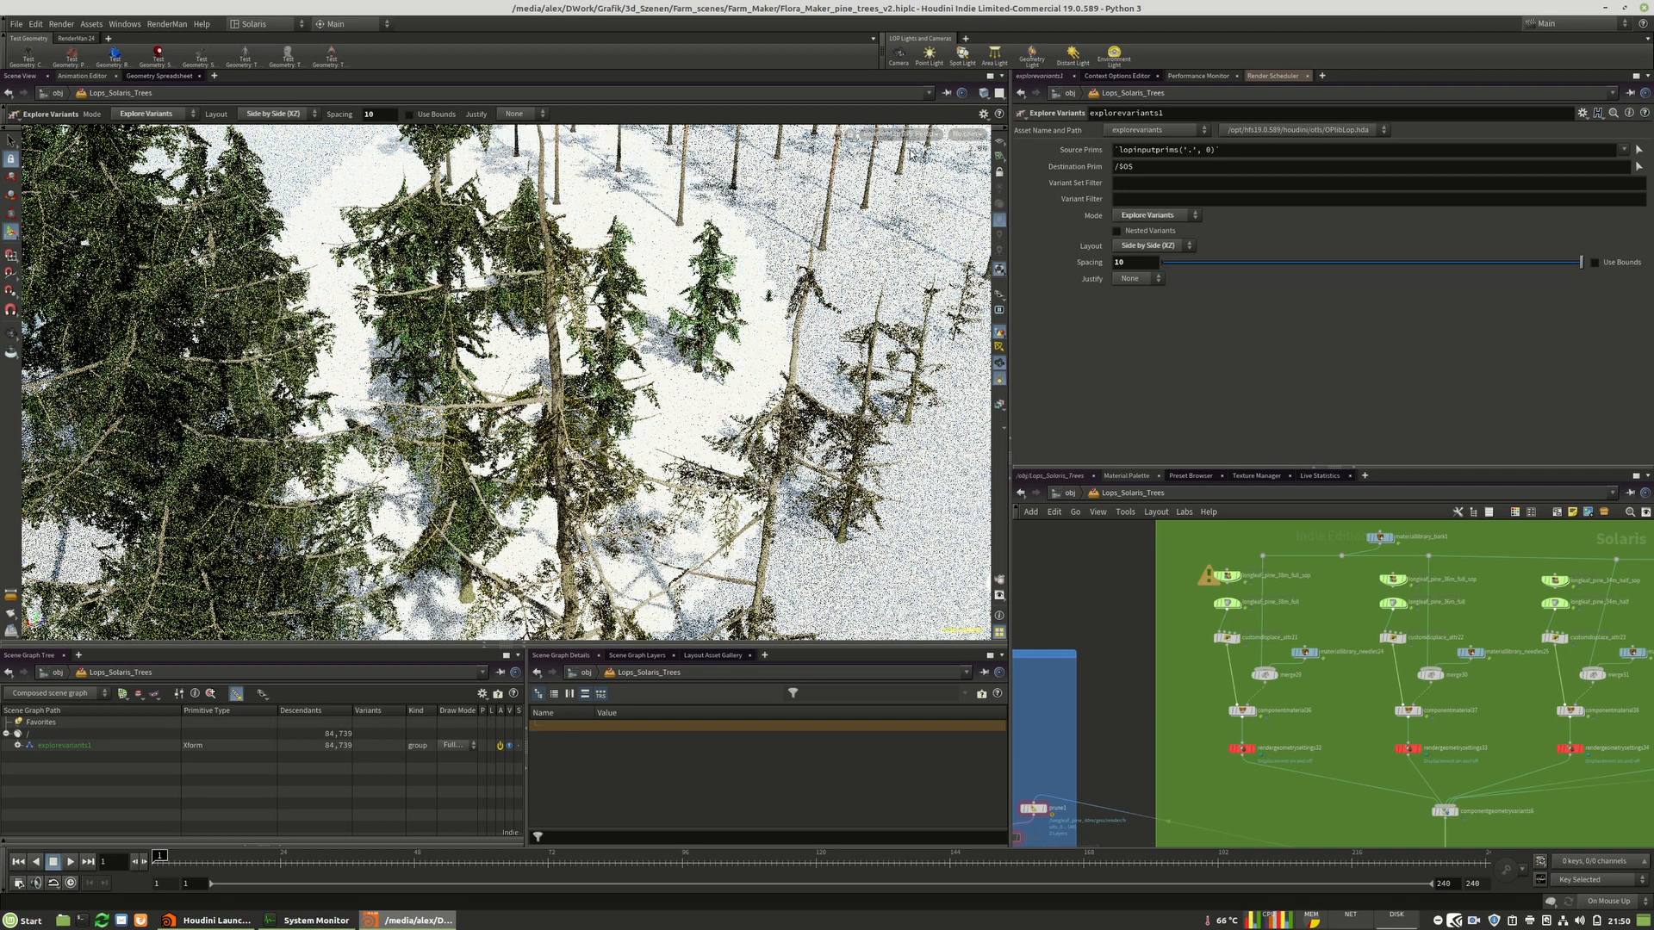
Expand explorevariants1 down to the longleaf_pine_30m big_branches material and select its color_correct shader.
{"action": "left_click", "coordinate": [17, 746]}
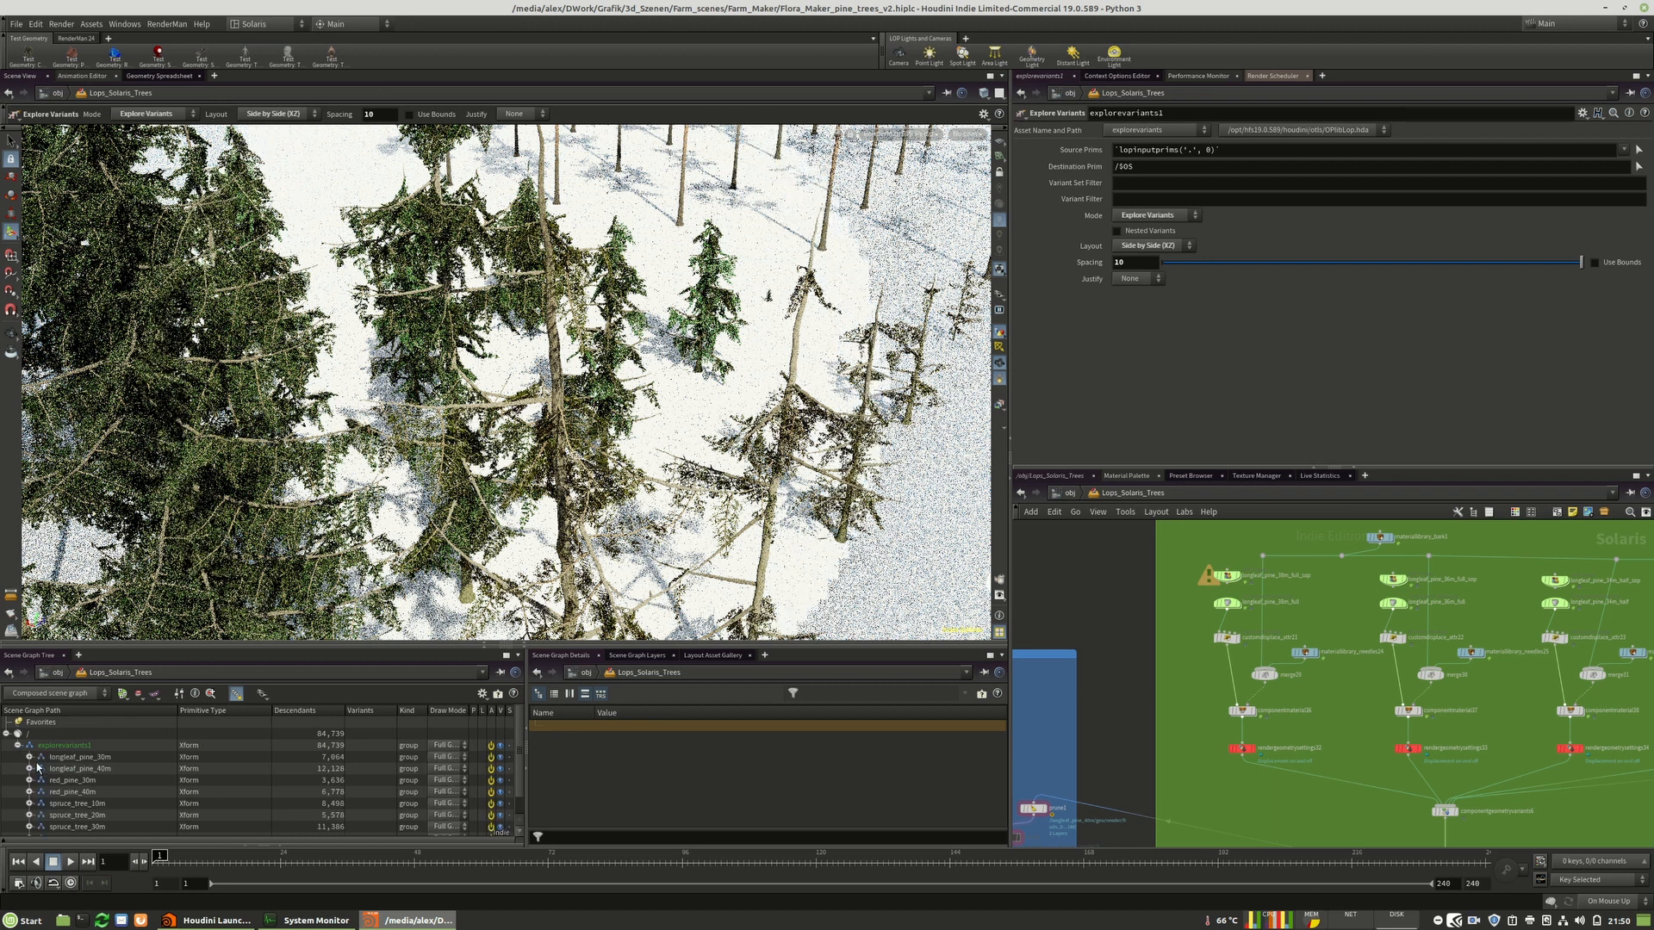
{"action": "left_click", "coordinate": [30, 757]}
{"action": "scroll", "coordinate": [33, 758], "scroll_direction": "down", "scroll_amount": 1}
{"action": "left_click", "coordinate": [41, 744]}
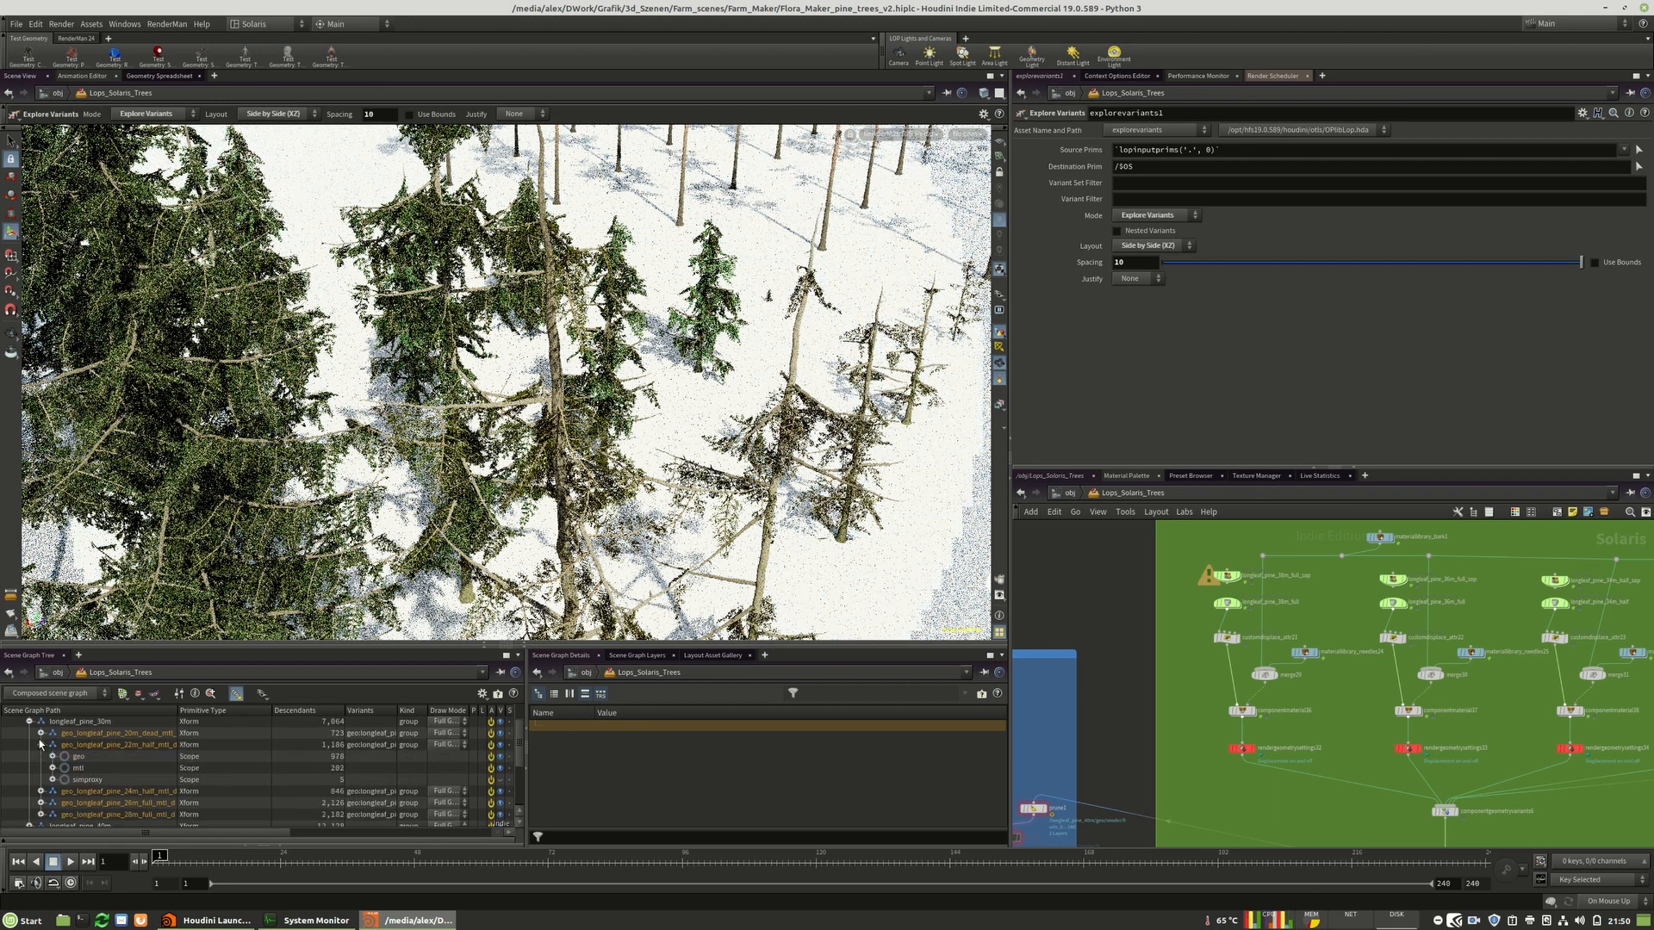
{"action": "left_click", "coordinate": [52, 767]}
{"action": "scroll", "coordinate": [87, 799], "scroll_direction": "down", "scroll_amount": 1}
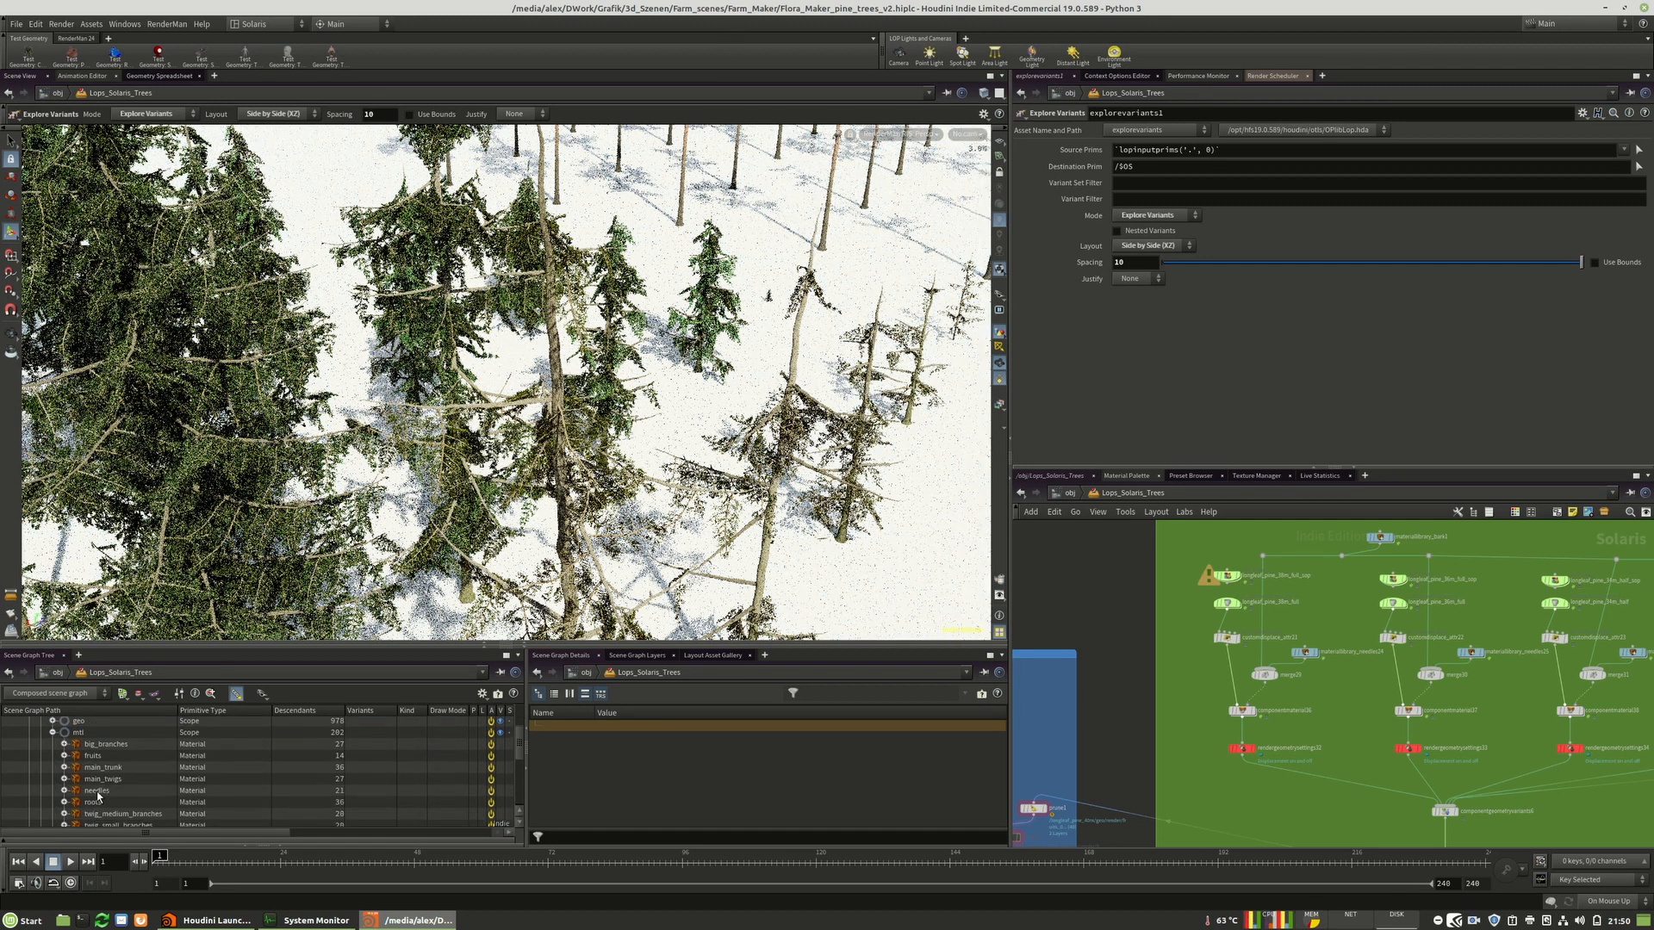
{"action": "left_click", "coordinate": [63, 744]}
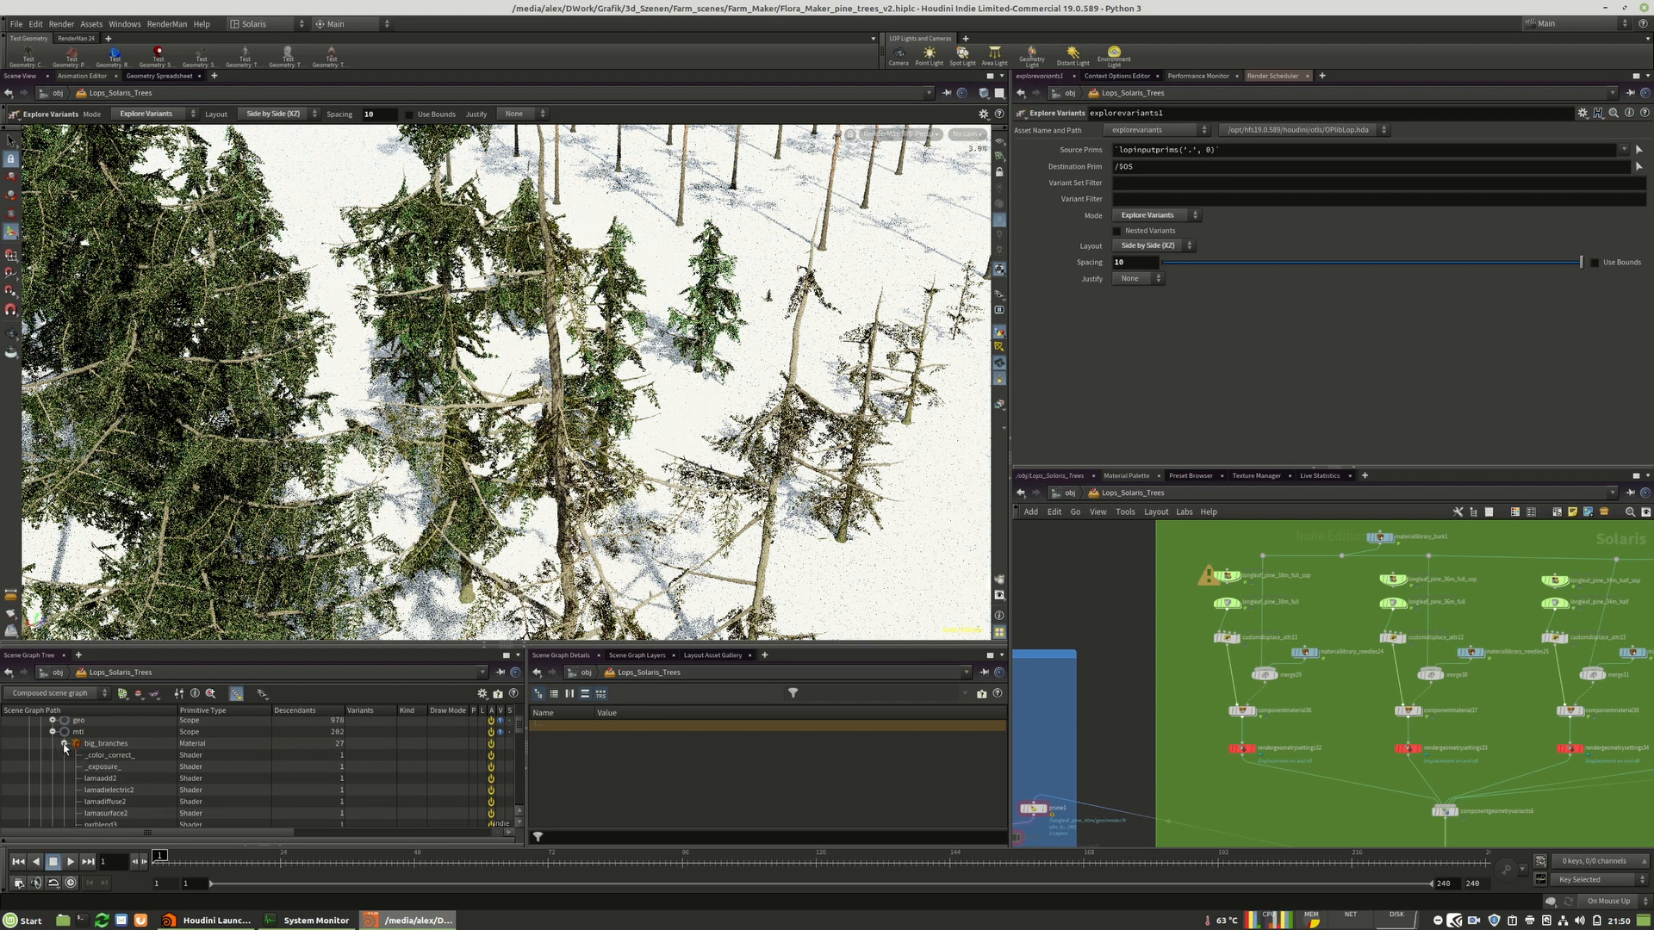
{"action": "left_click", "coordinate": [122, 755]}
{"action": "left_click", "coordinate": [117, 756]}
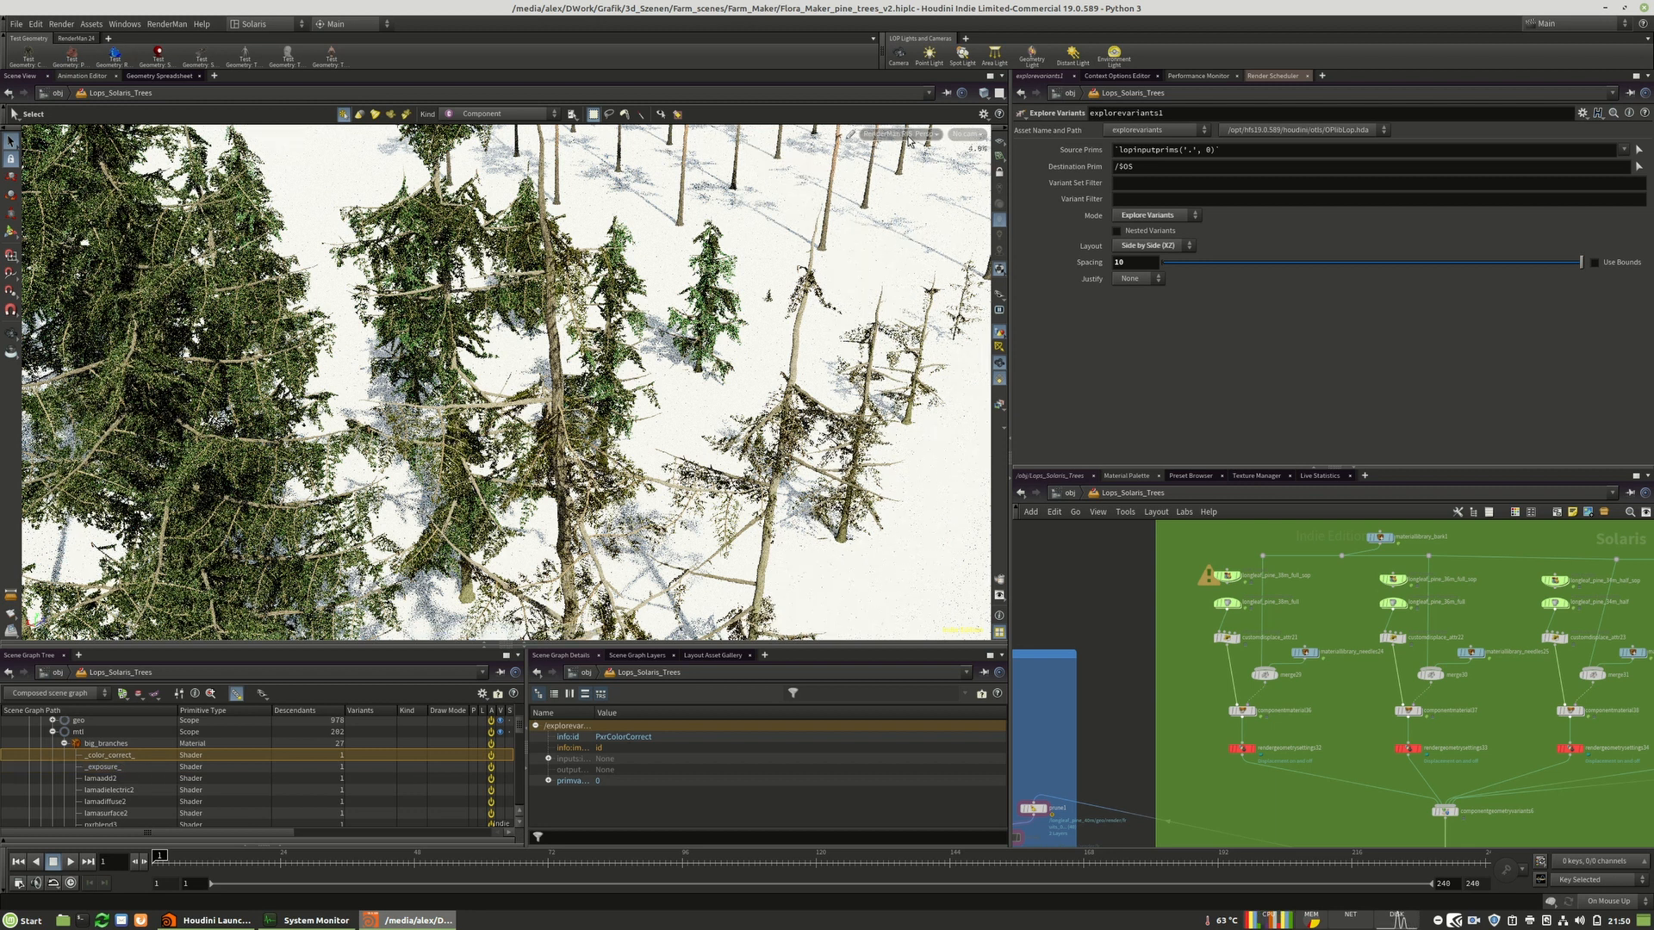
Open Flora_Maker_rocks.hiplc without saving the current scene and dismiss the load warnings.
{"action": "left_click", "coordinate": [15, 25]}
{"action": "left_click", "coordinate": [33, 52]}
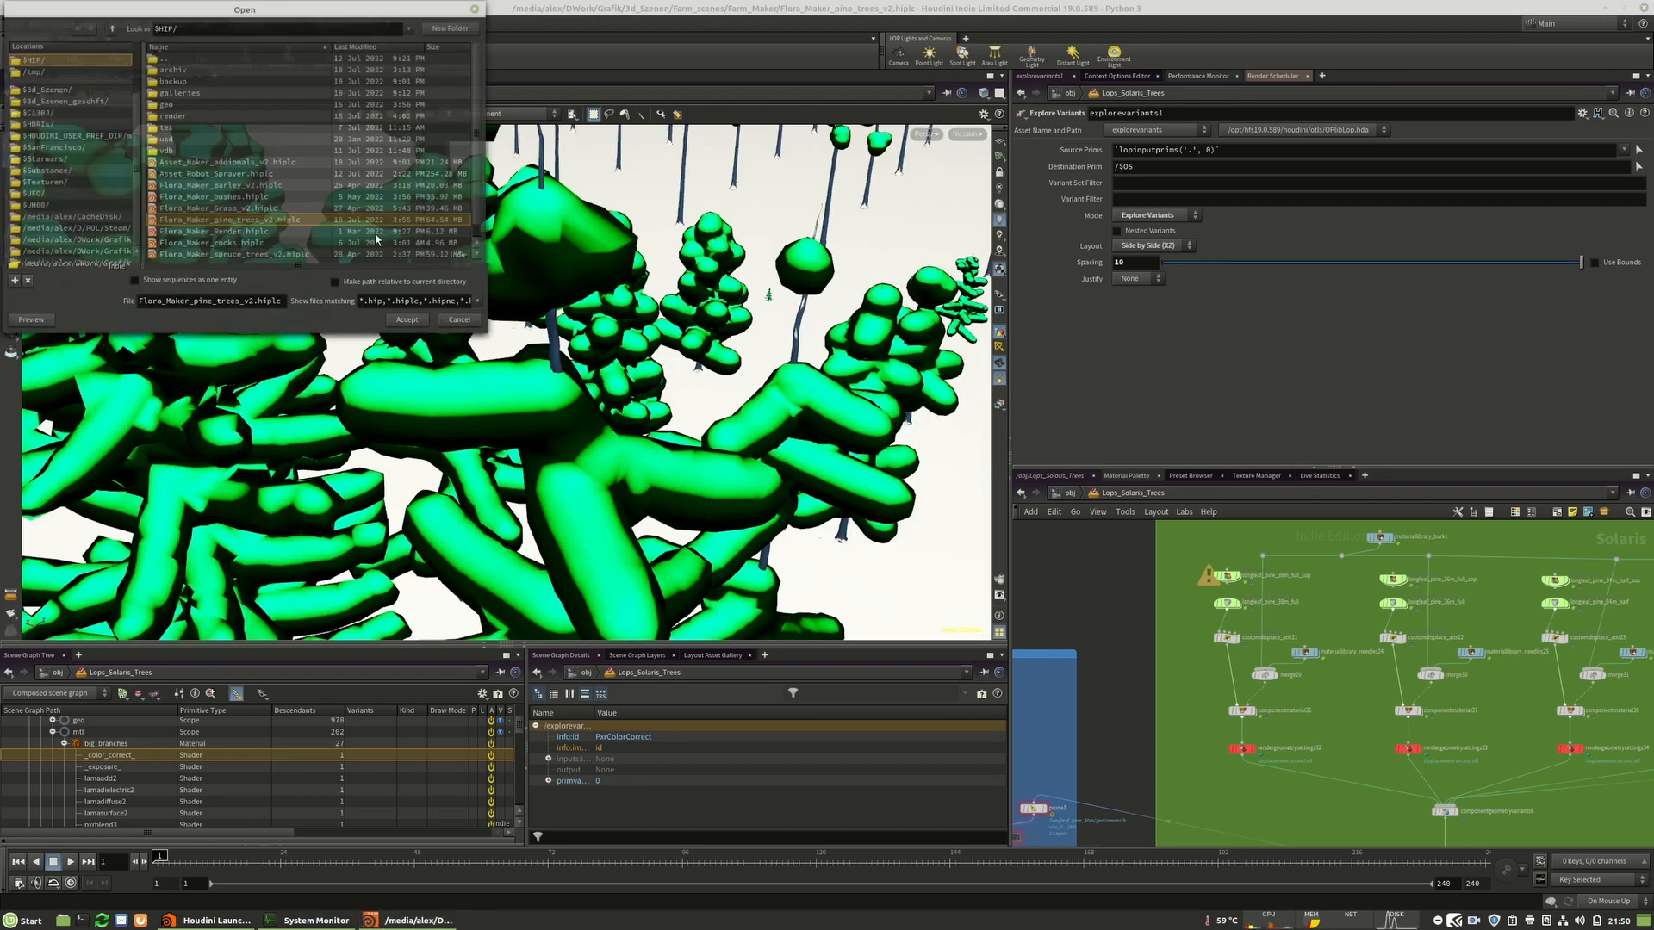
{"action": "scroll", "coordinate": [252, 232], "scroll_direction": "down", "scroll_amount": 1}
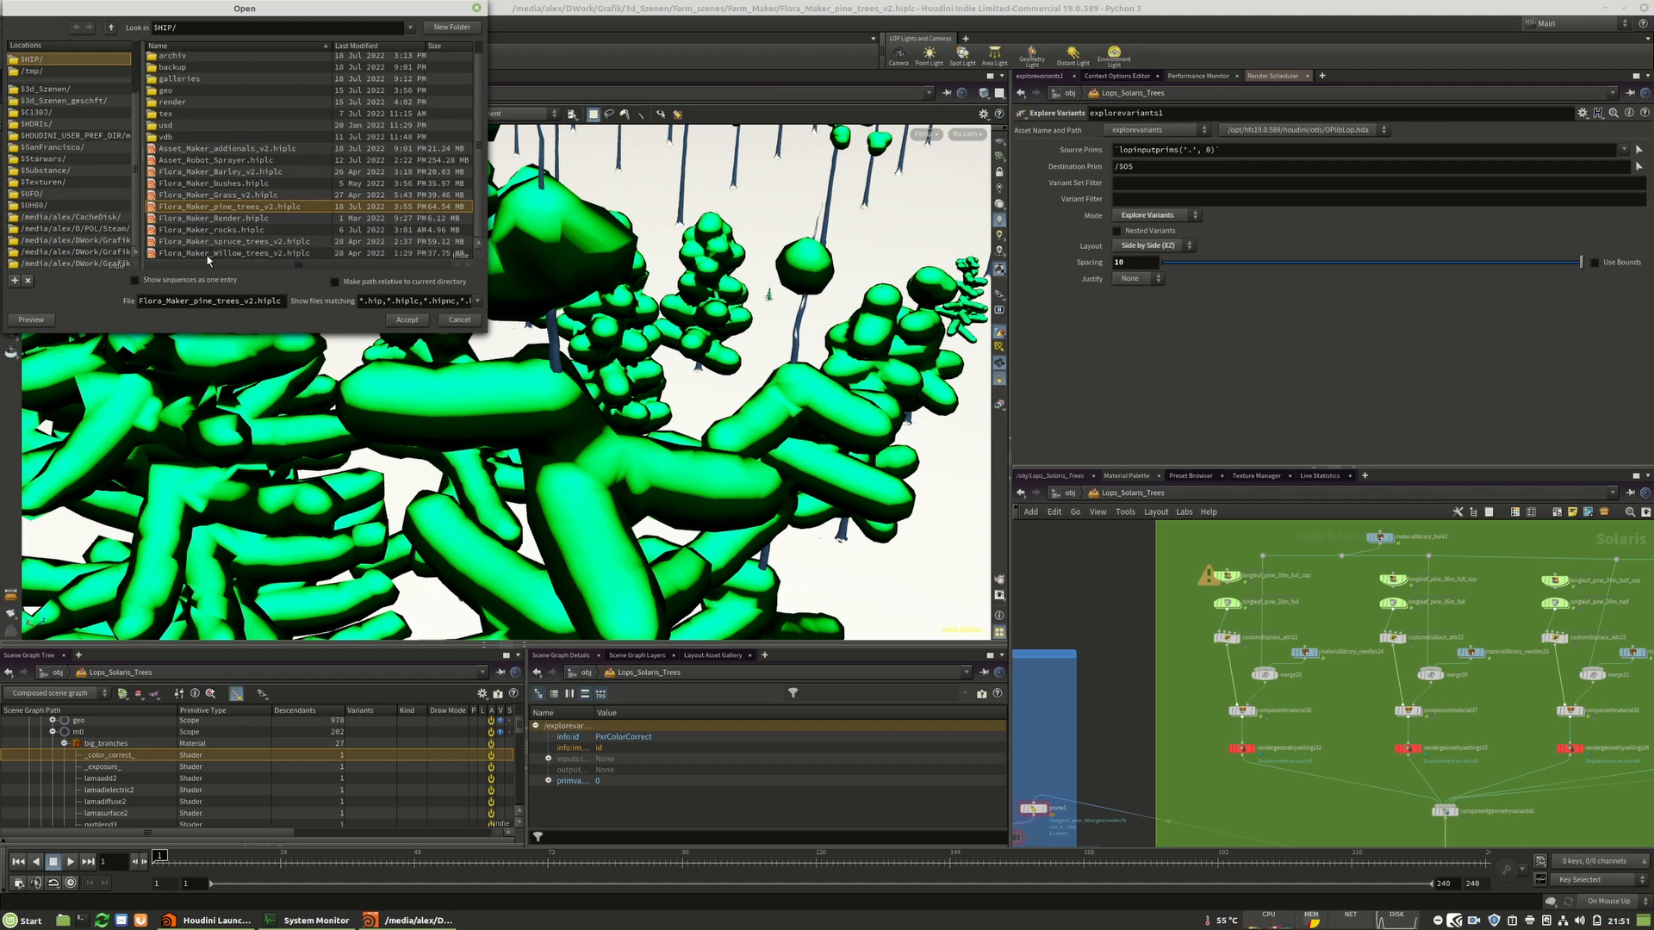
{"action": "left_click", "coordinate": [255, 243]}
{"action": "left_click", "coordinate": [407, 319]}
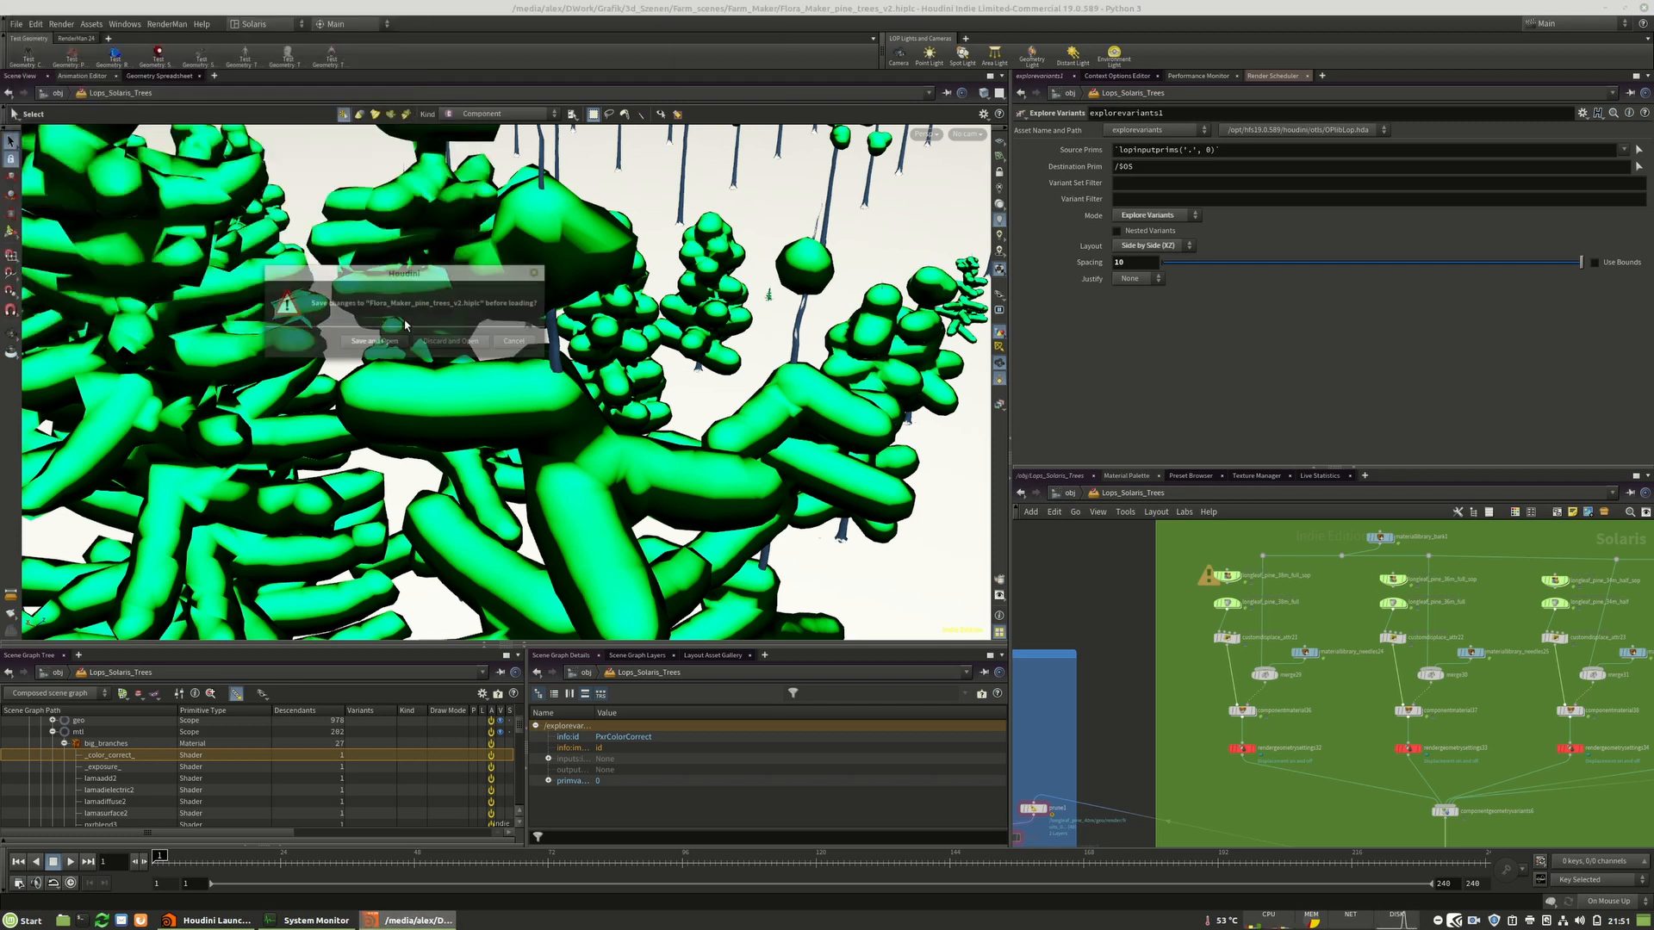
{"action": "left_click", "coordinate": [479, 342]}
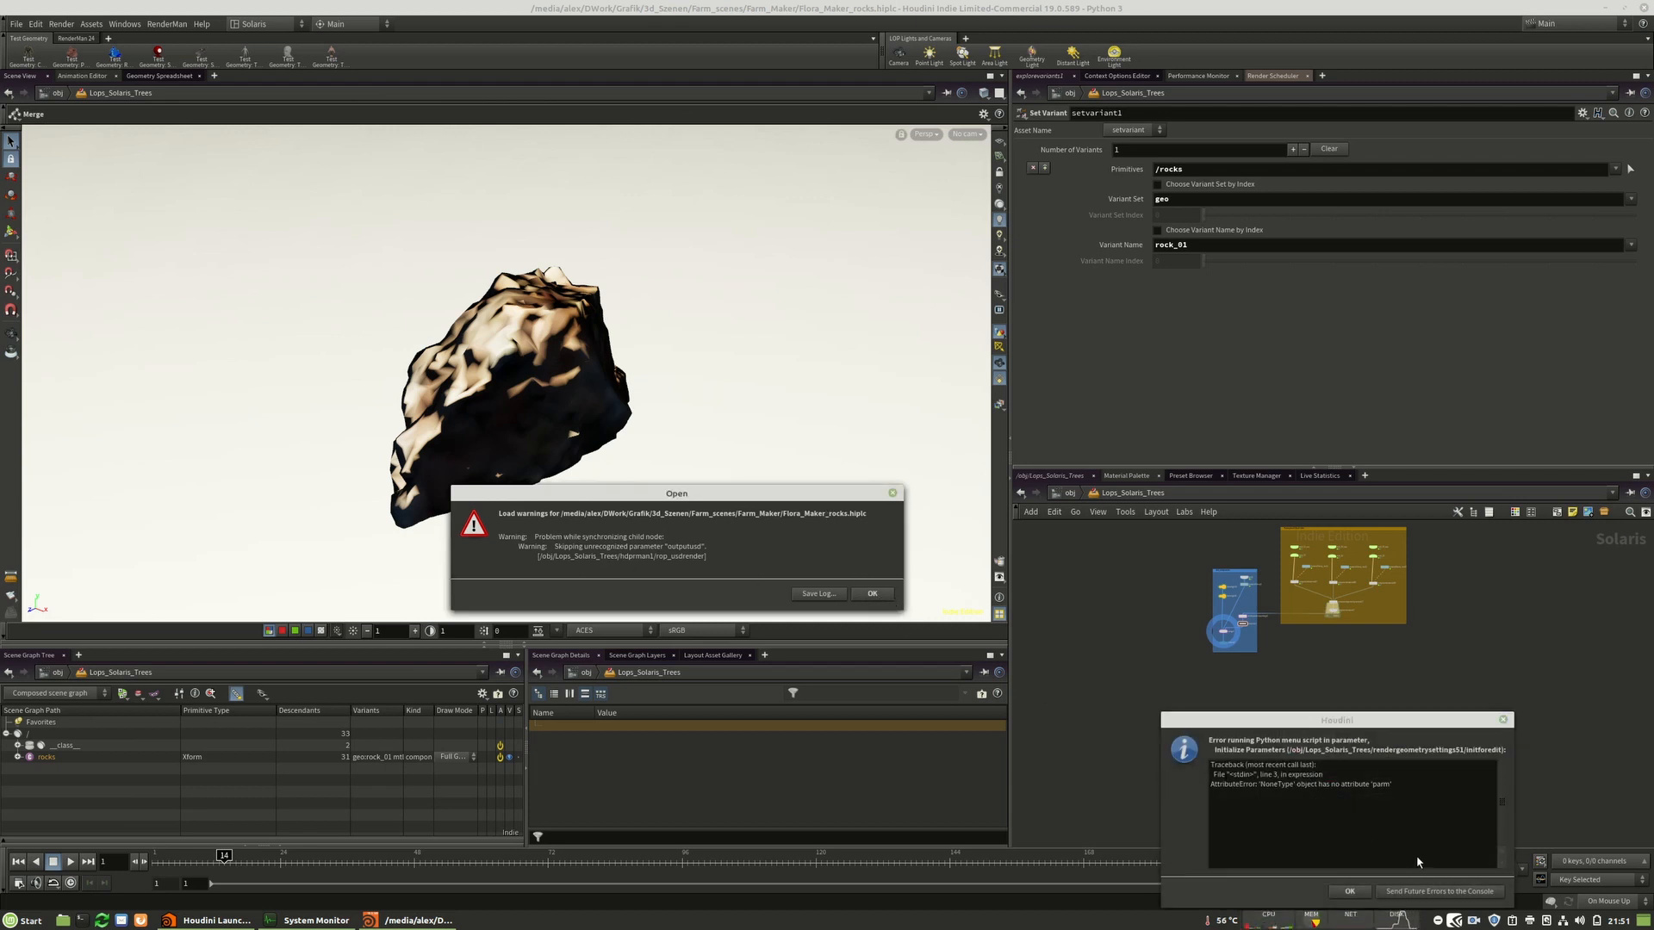
{"action": "left_click", "coordinate": [1416, 897]}
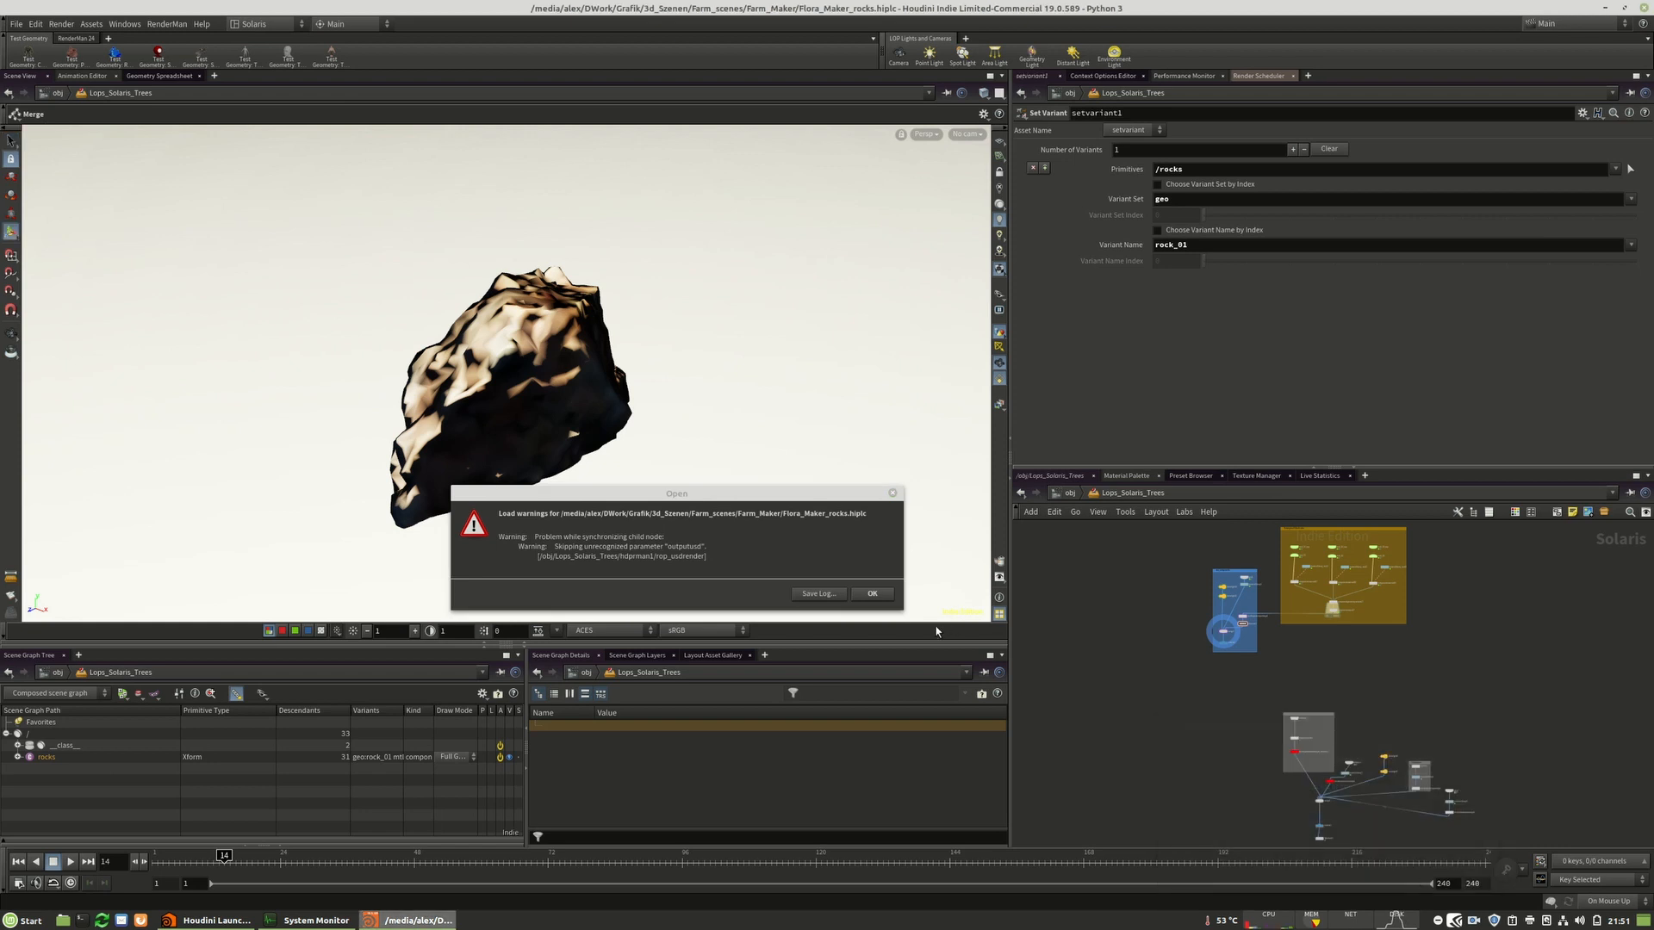
{"action": "left_click", "coordinate": [873, 595]}
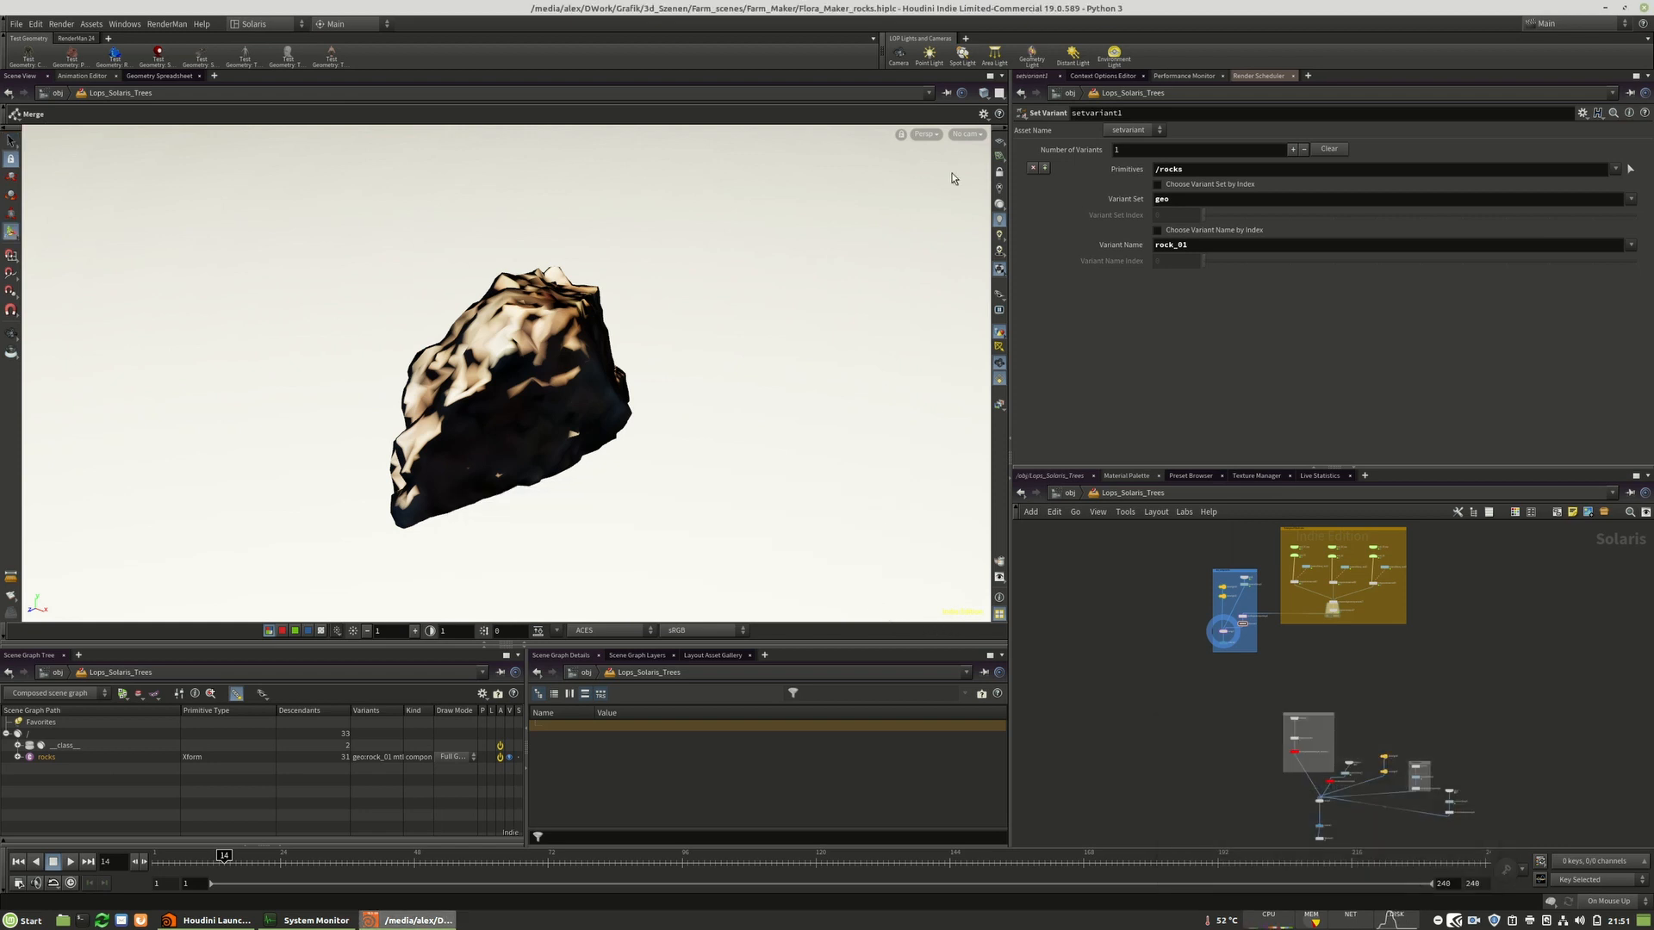
Navigate the rock network and select the merge3 node combining the dome light, material library and variant.
{"action": "middle_click_drag", "start_coordinate": [1370, 638], "coordinate": [1336, 668]}
{"action": "scroll", "coordinate": [1298, 583], "scroll_direction": "up", "scroll_amount": 5}
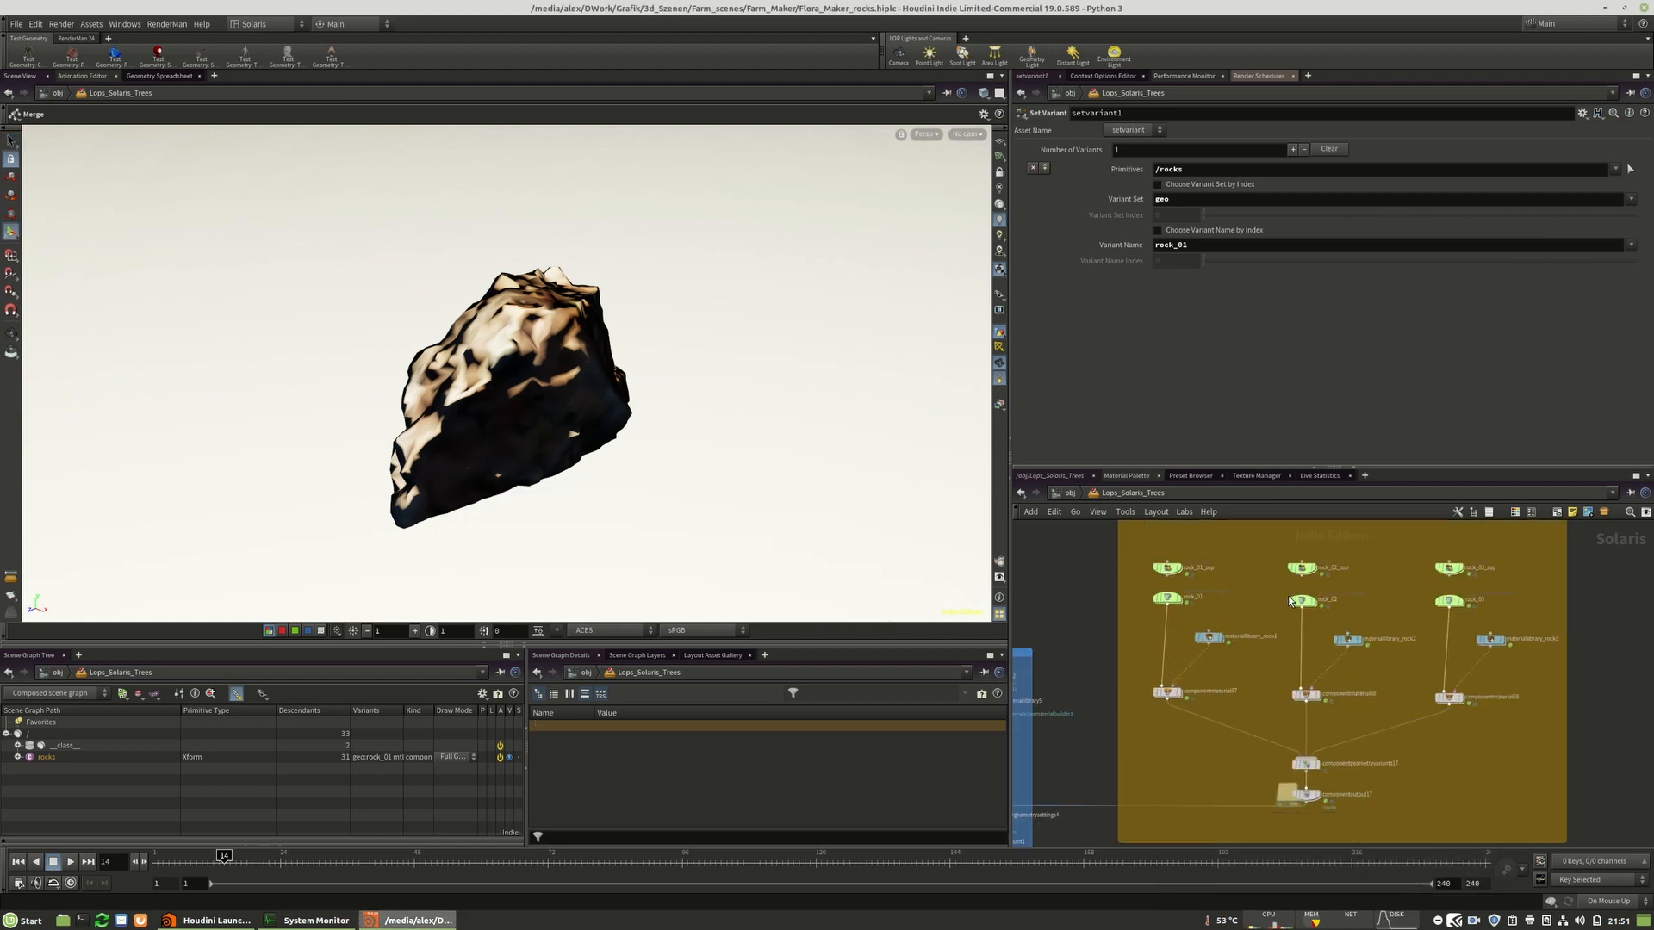
{"action": "middle_click_drag", "start_coordinate": [1200, 785], "coordinate": [1359, 760]}
{"action": "middle_click_drag", "start_coordinate": [1172, 757], "coordinate": [1226, 687]}
{"action": "scroll", "coordinate": [1156, 797], "scroll_direction": "up", "scroll_amount": 2}
{"action": "scroll", "coordinate": [1155, 794], "scroll_direction": "up", "scroll_amount": 2}
{"action": "left_click", "coordinate": [1243, 719]}
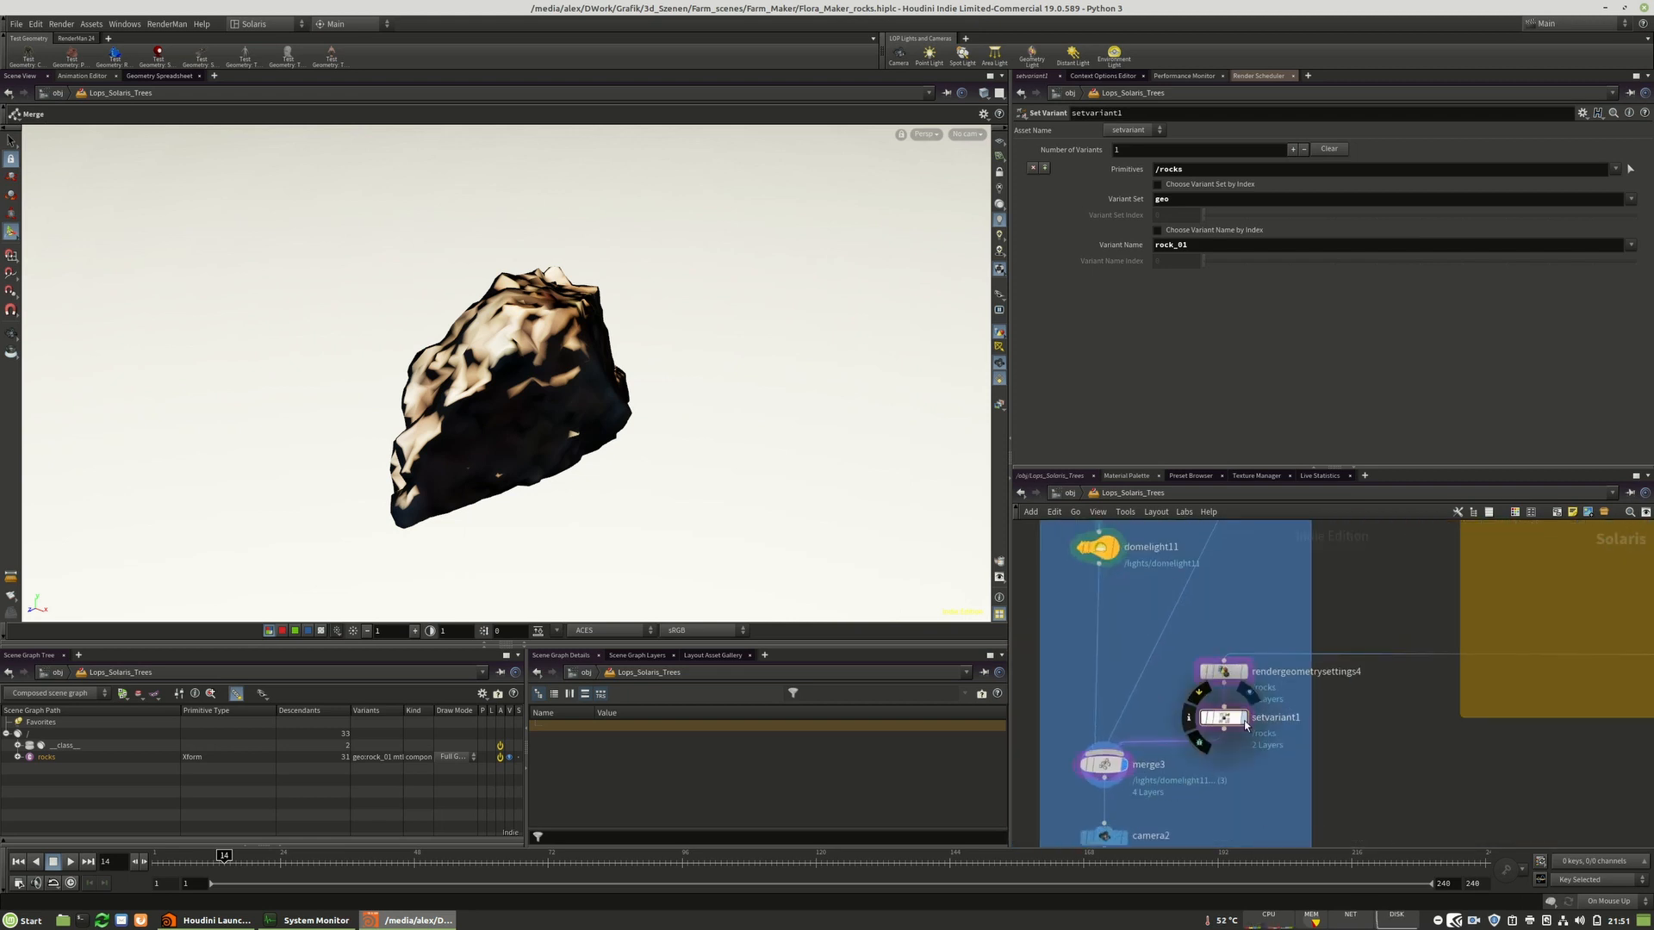
{"action": "left_click_drag", "start_coordinate": [524, 402], "coordinate": [888, 405], "text": "alt"}
{"action": "left_click", "coordinate": [1121, 767]}
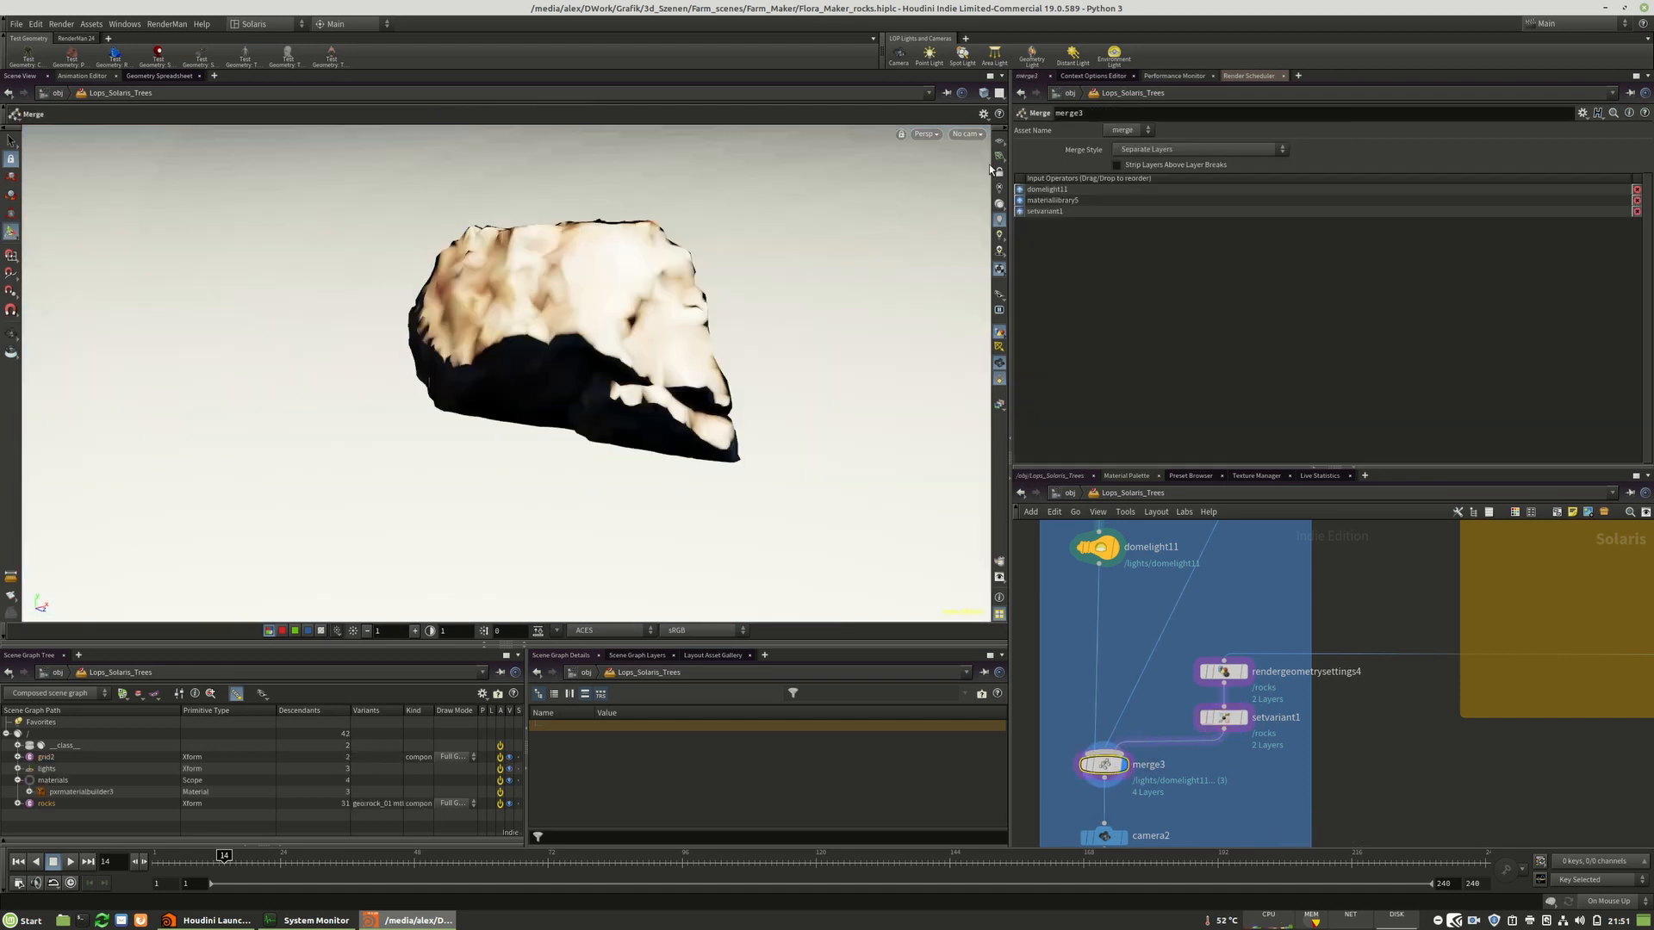
Switch the viewport renderer to RenderMan RIS and orbit around the rock.
{"action": "left_click", "coordinate": [921, 135]}
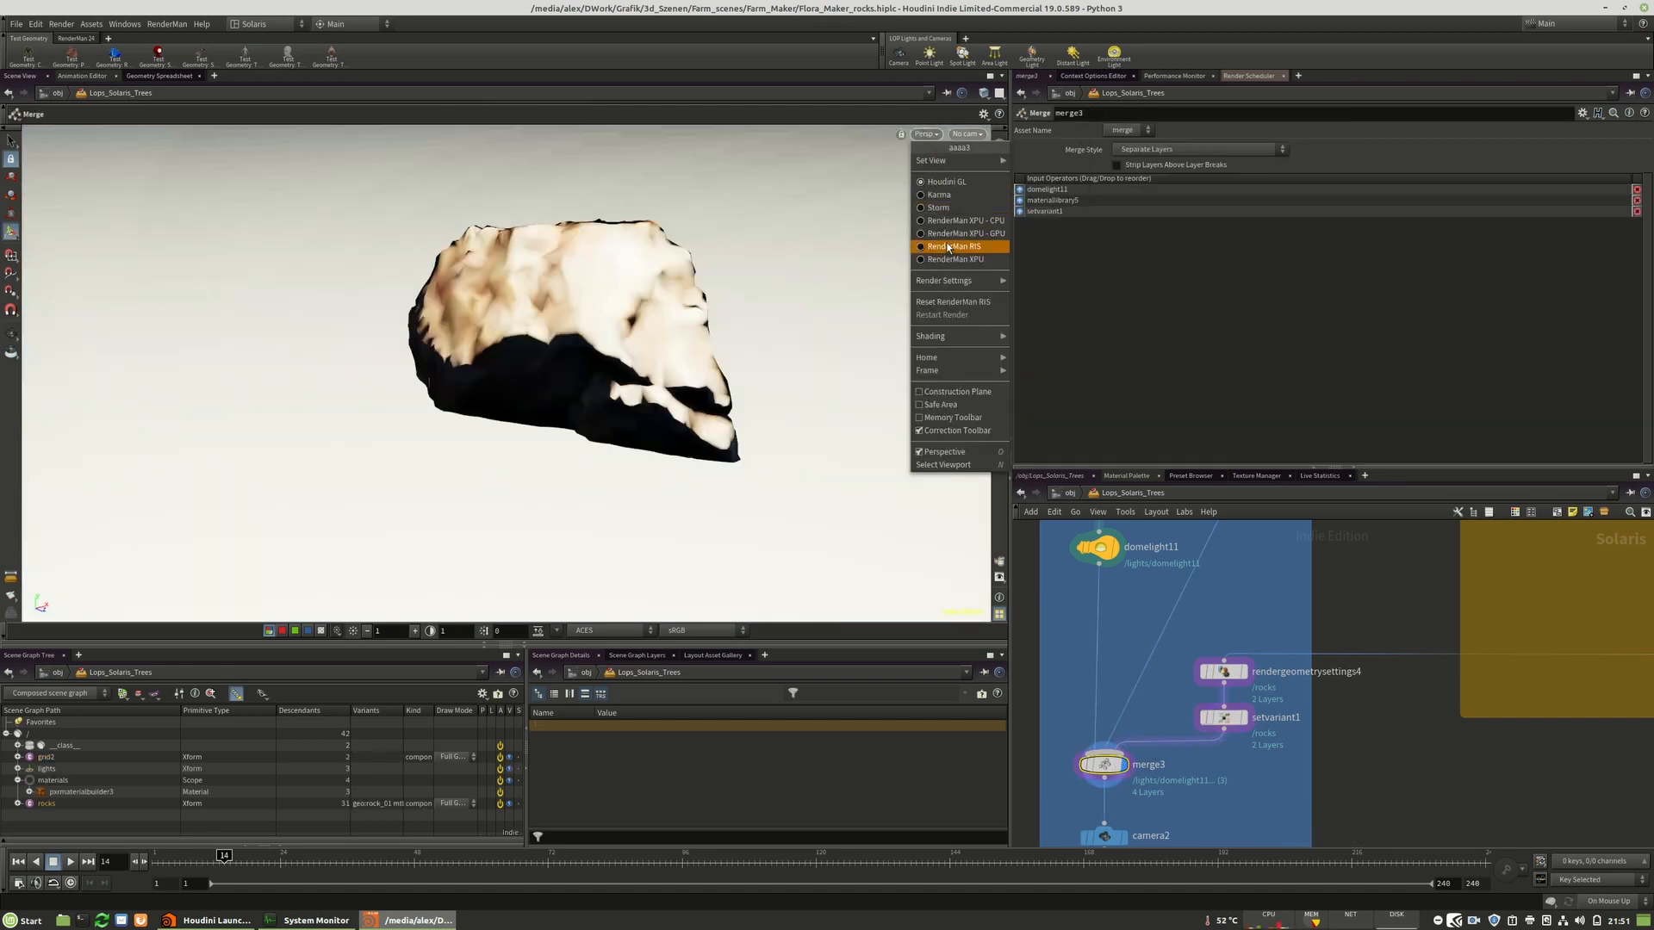
{"action": "left_click", "coordinate": [940, 248]}
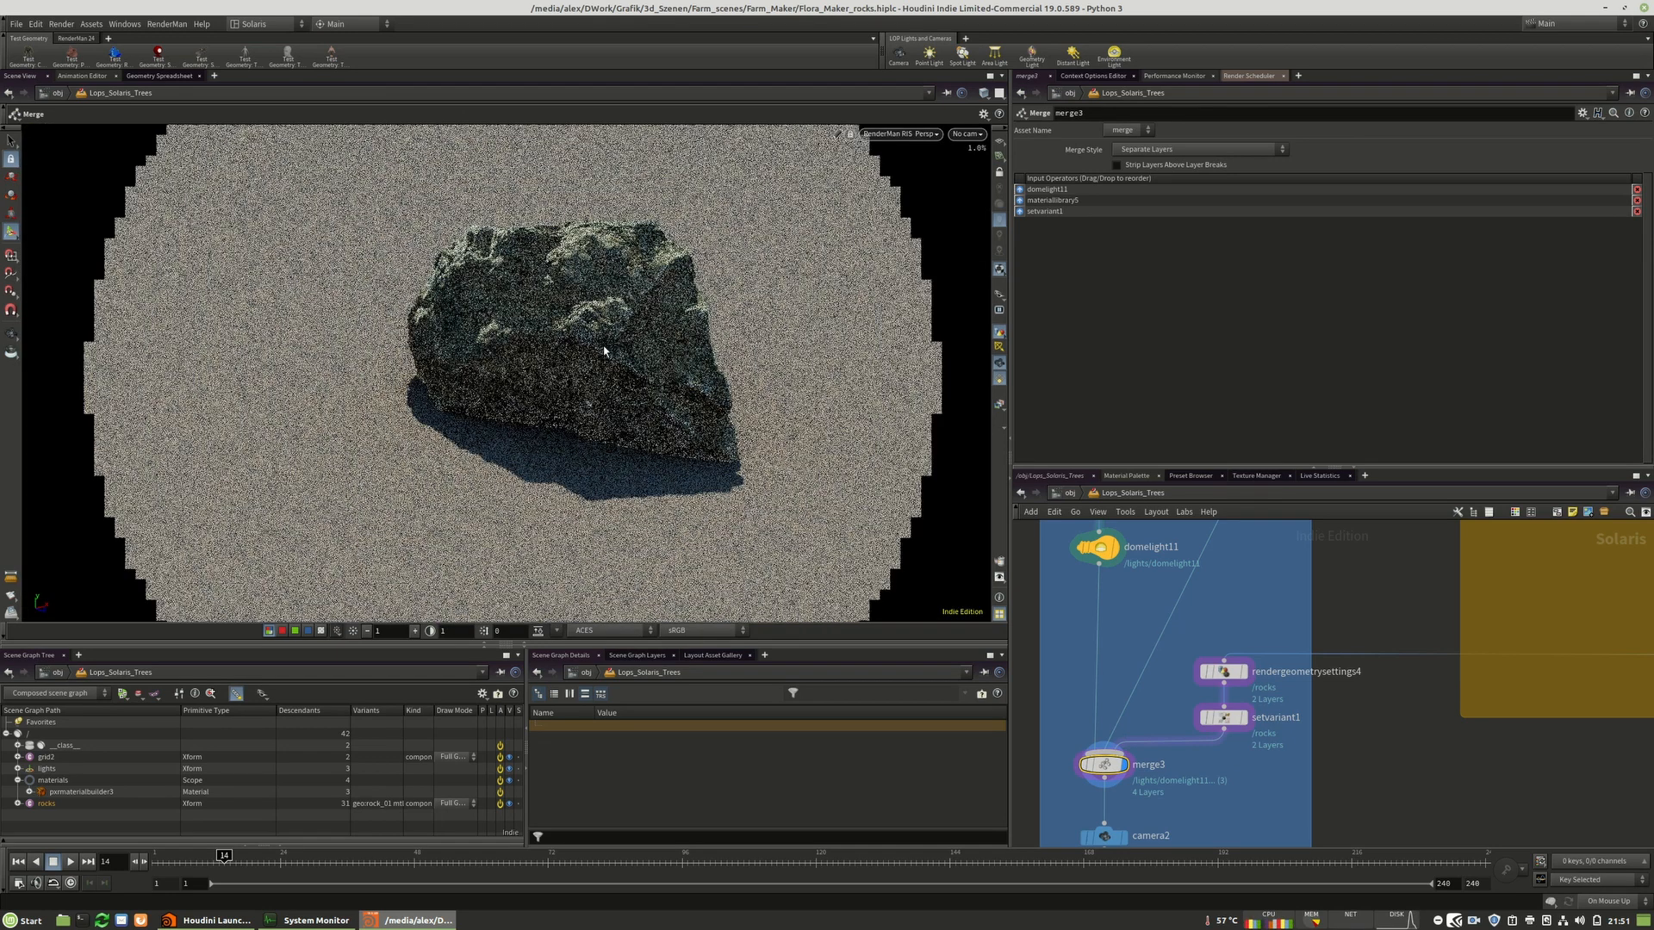
{"action": "left_click_drag", "start_coordinate": [574, 326], "coordinate": [687, 341], "text": "alt"}
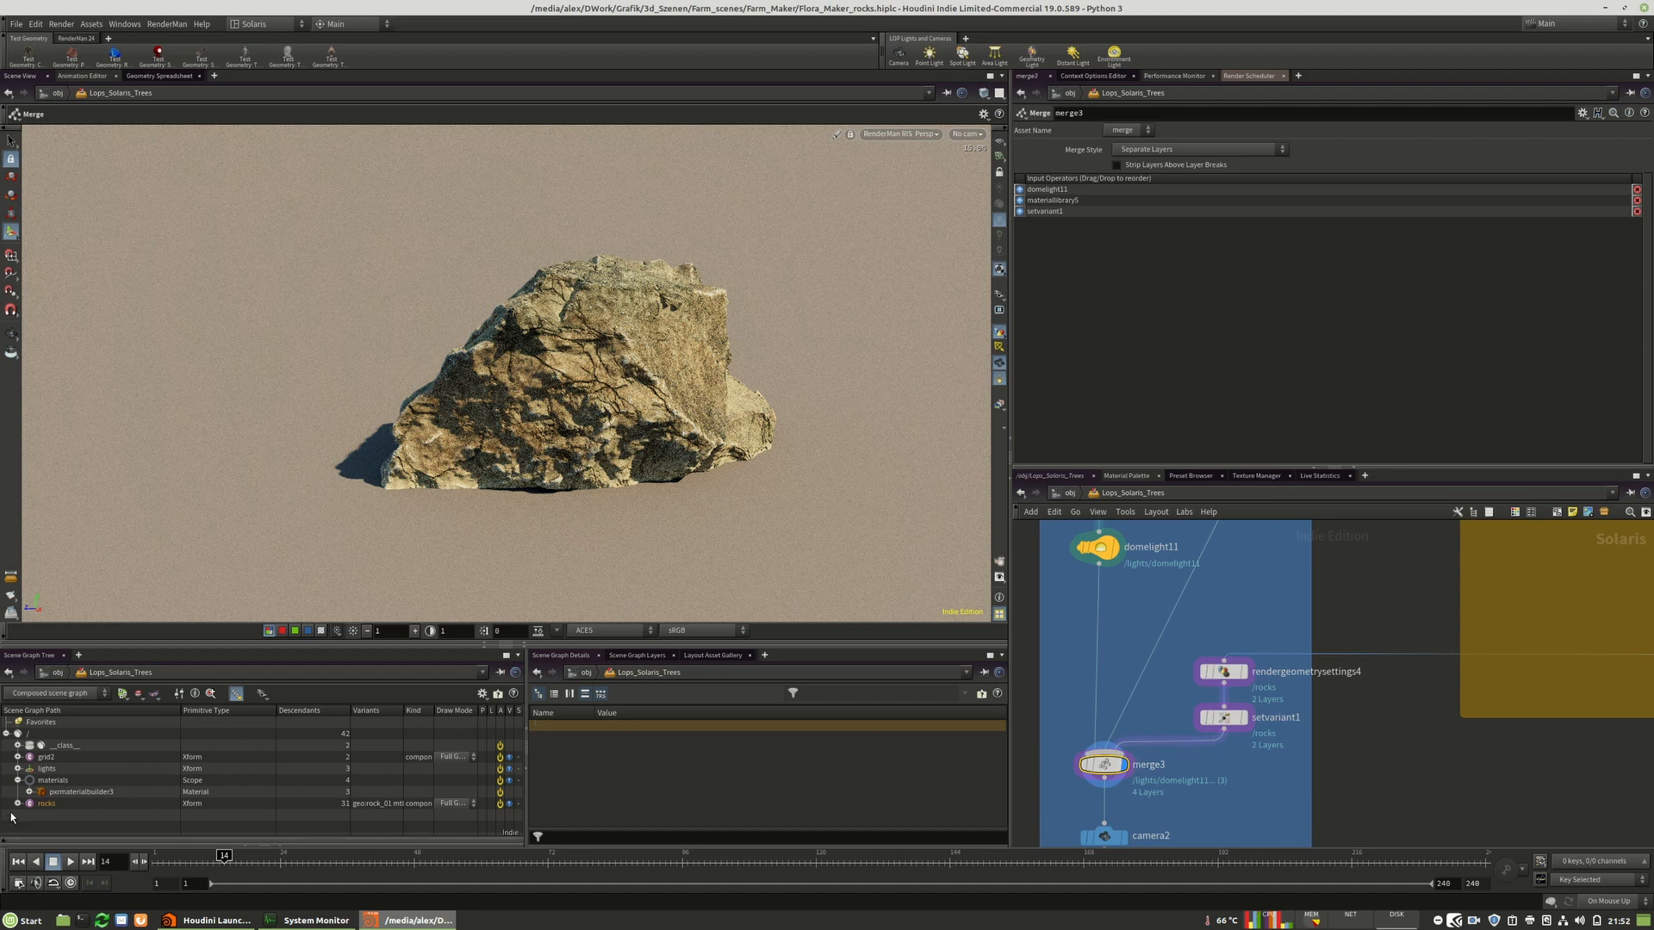
Expand the rock_01 material in the scene graph tree and select its percolorgrade shader.
{"action": "left_click", "coordinate": [29, 791]}
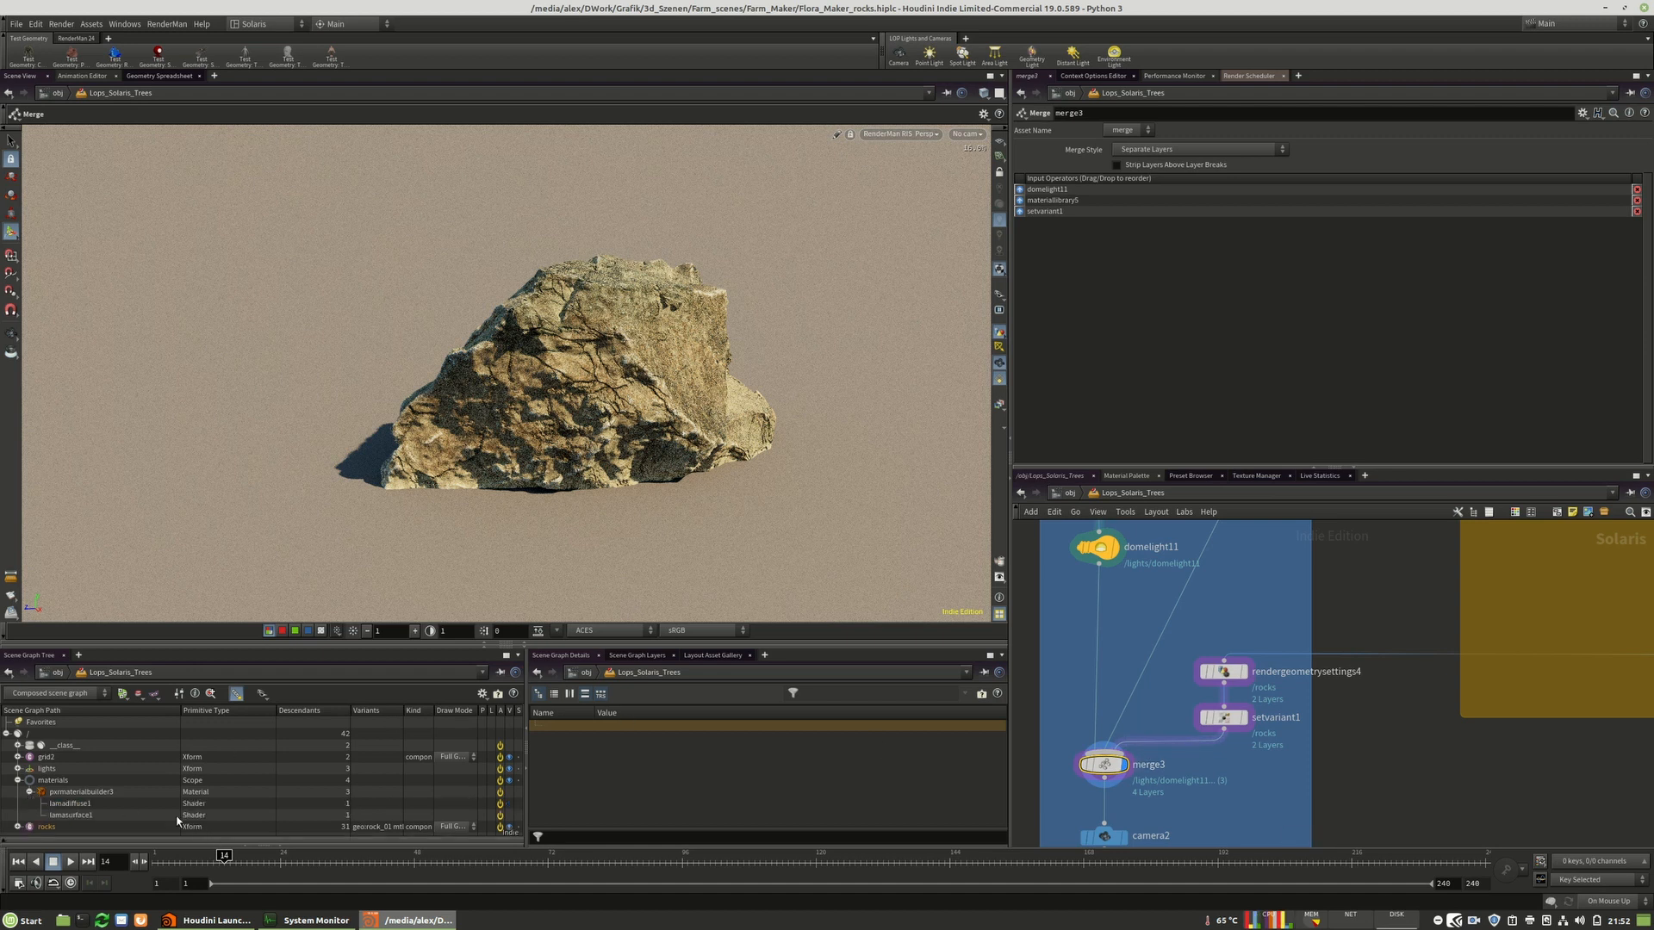
{"action": "left_click", "coordinate": [29, 792]}
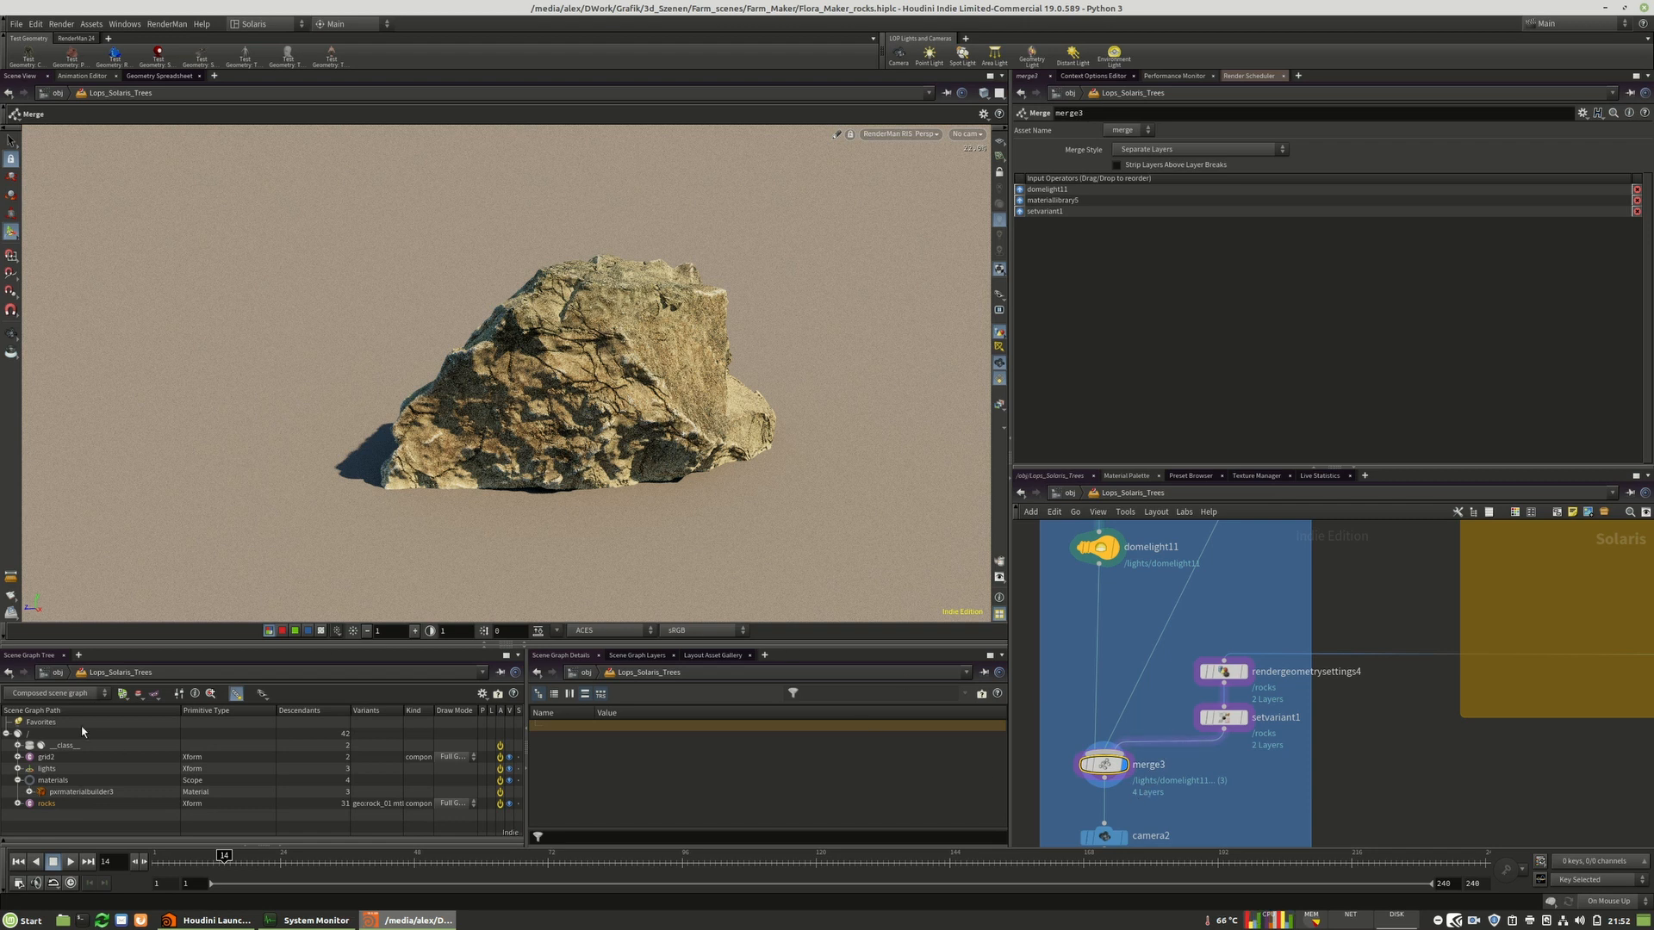
{"action": "left_click", "coordinate": [29, 804]}
{"action": "scroll", "coordinate": [30, 809], "scroll_direction": "down", "scroll_amount": 1}
{"action": "left_click", "coordinate": [31, 816]}
{"action": "scroll", "coordinate": [185, 790], "scroll_direction": "down", "scroll_amount": 1}
{"action": "left_click", "coordinate": [42, 816]}
{"action": "scroll", "coordinate": [188, 743], "scroll_direction": "down", "scroll_amount": 3}
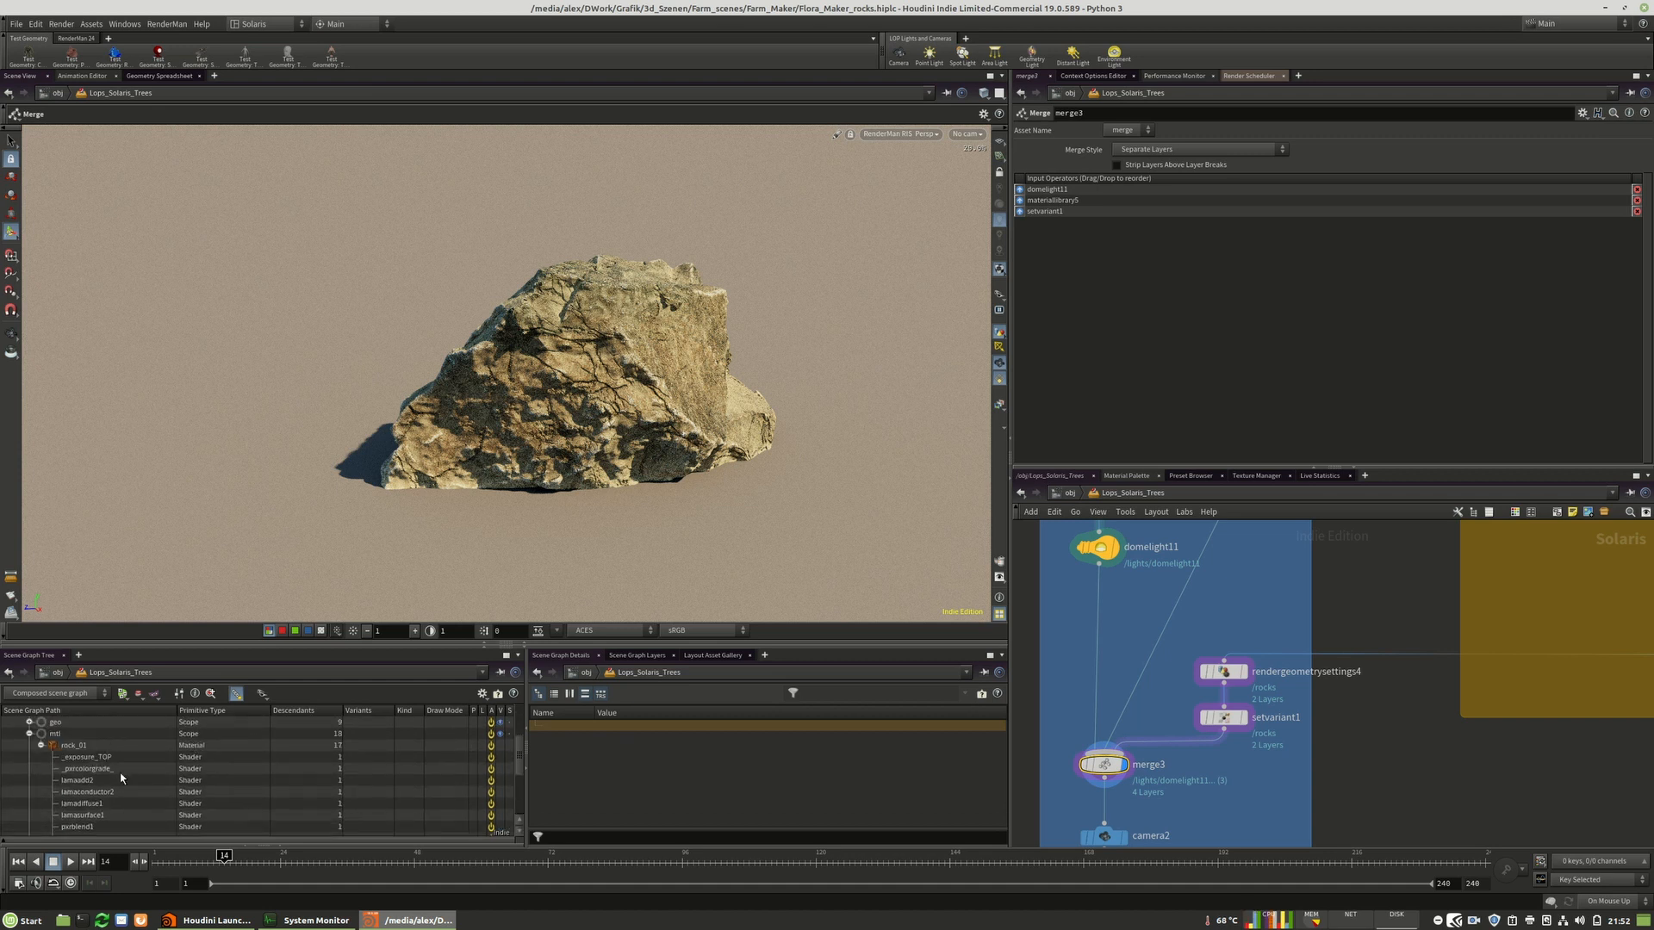
{"action": "left_click", "coordinate": [85, 767]}
{"action": "left_click", "coordinate": [100, 758]}
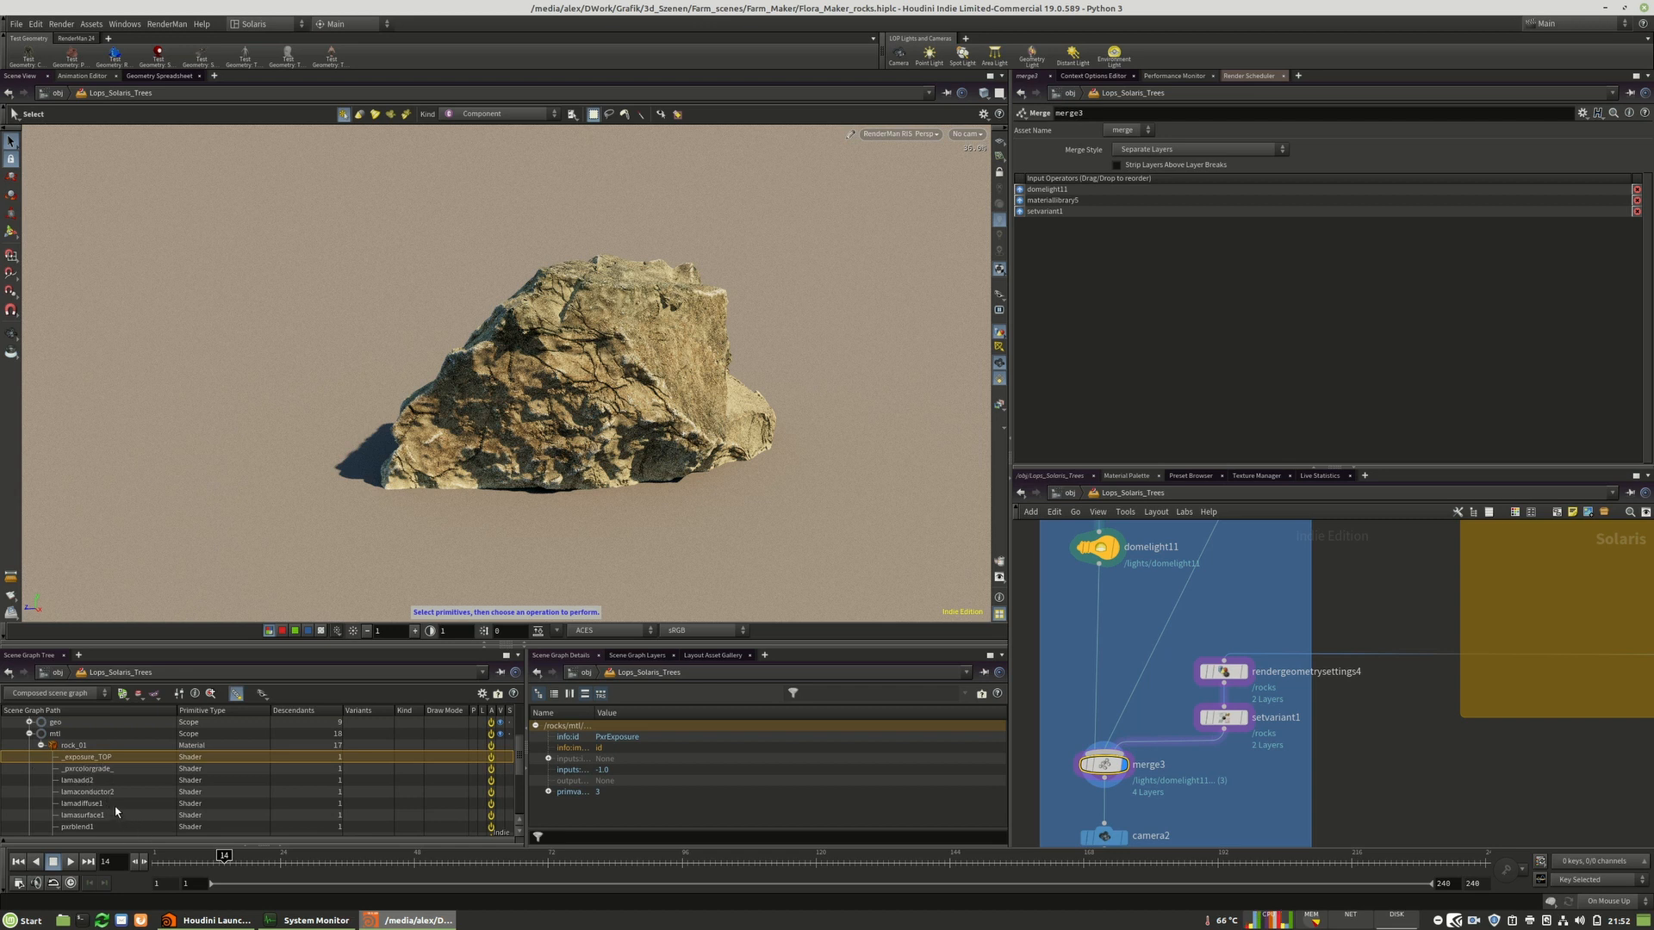
{"action": "left_click", "coordinate": [94, 772]}
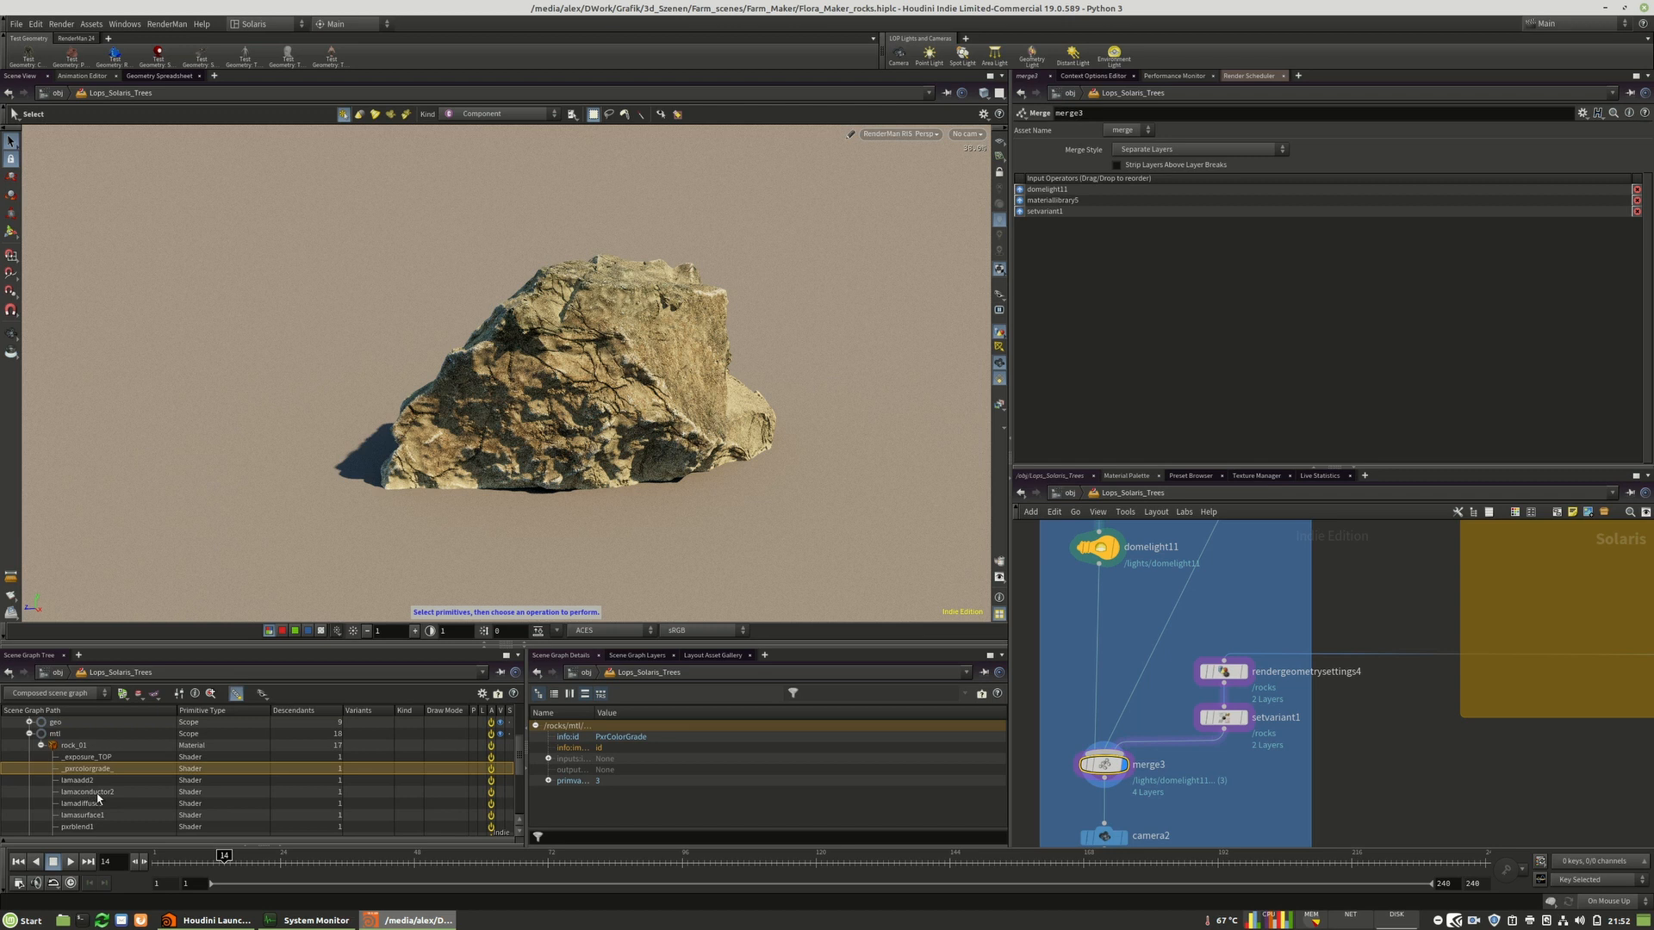
Create a new edit node for the rock_01 percolorgrade shader primitive.
{"action": "scroll", "coordinate": [103, 801], "scroll_direction": "down", "scroll_amount": 3}
{"action": "scroll", "coordinate": [156, 812], "scroll_direction": "up", "scroll_amount": 3}
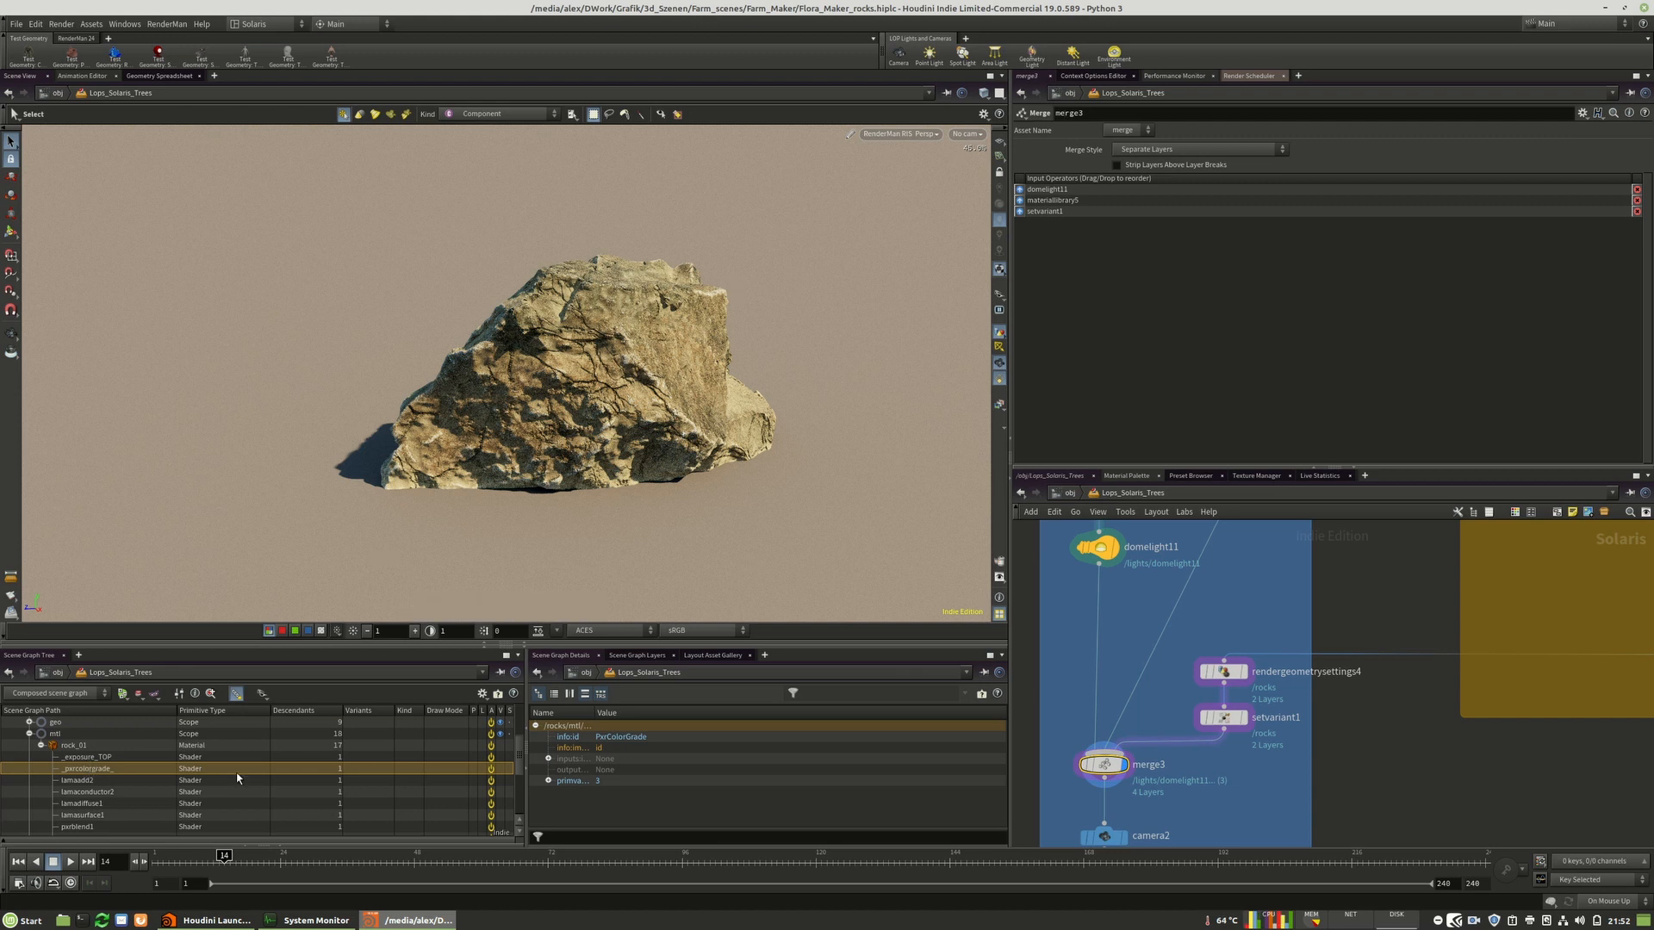
{"action": "left_click", "coordinate": [549, 759]}
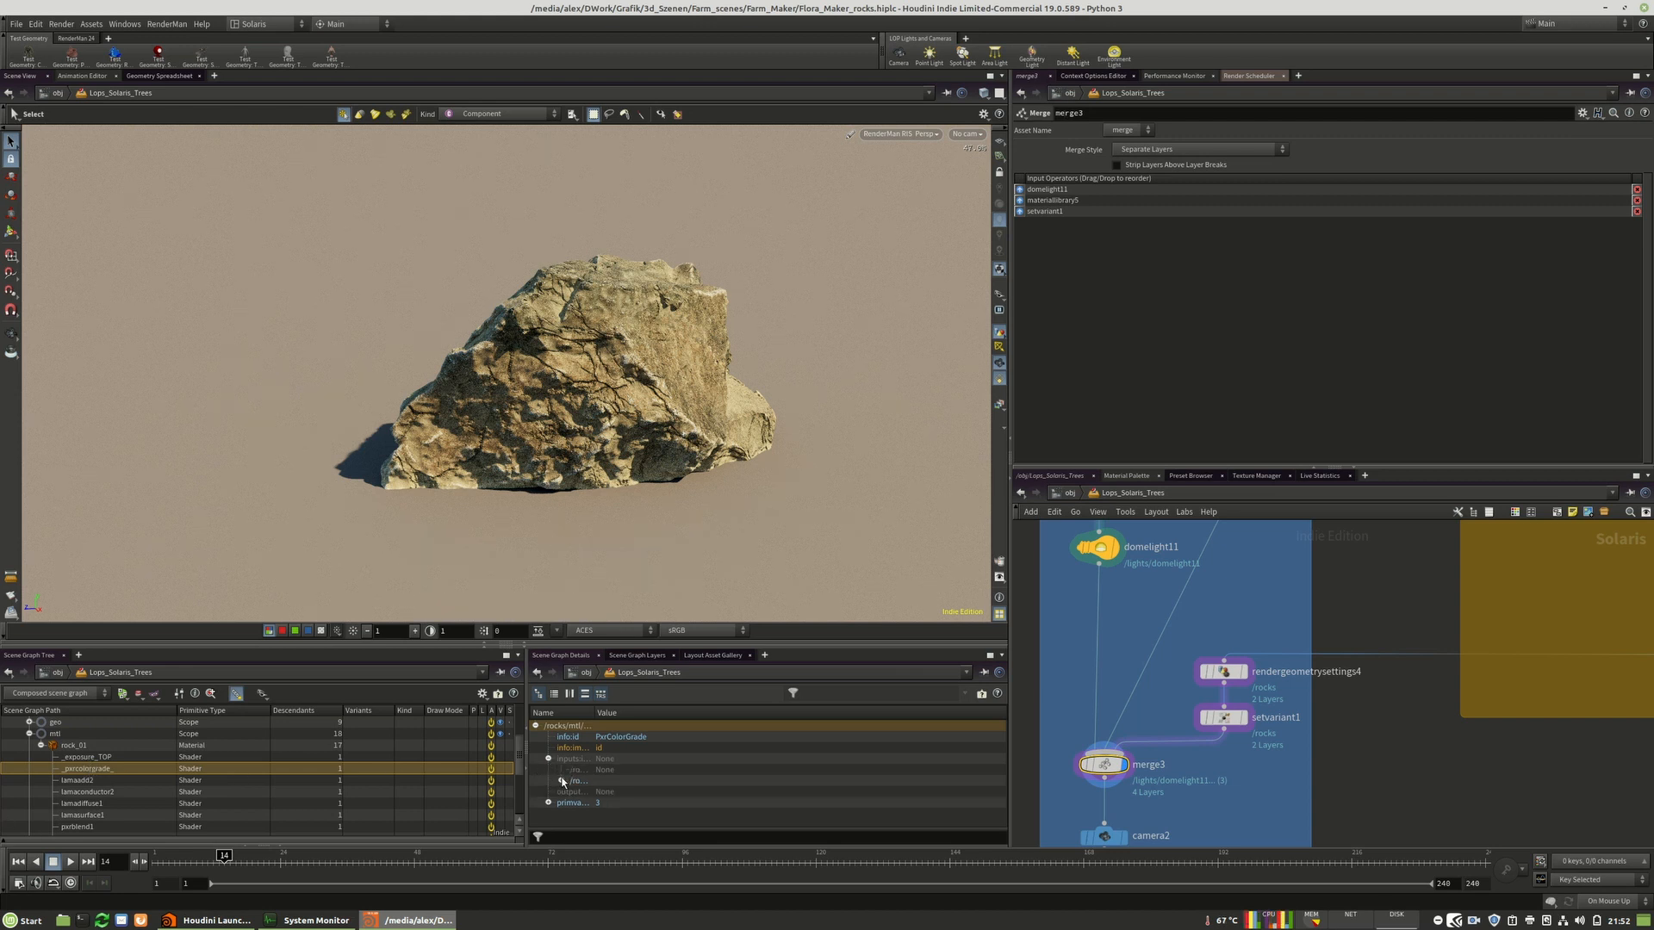
{"action": "left_click", "coordinate": [548, 759]}
{"action": "right_click", "coordinate": [101, 772]}
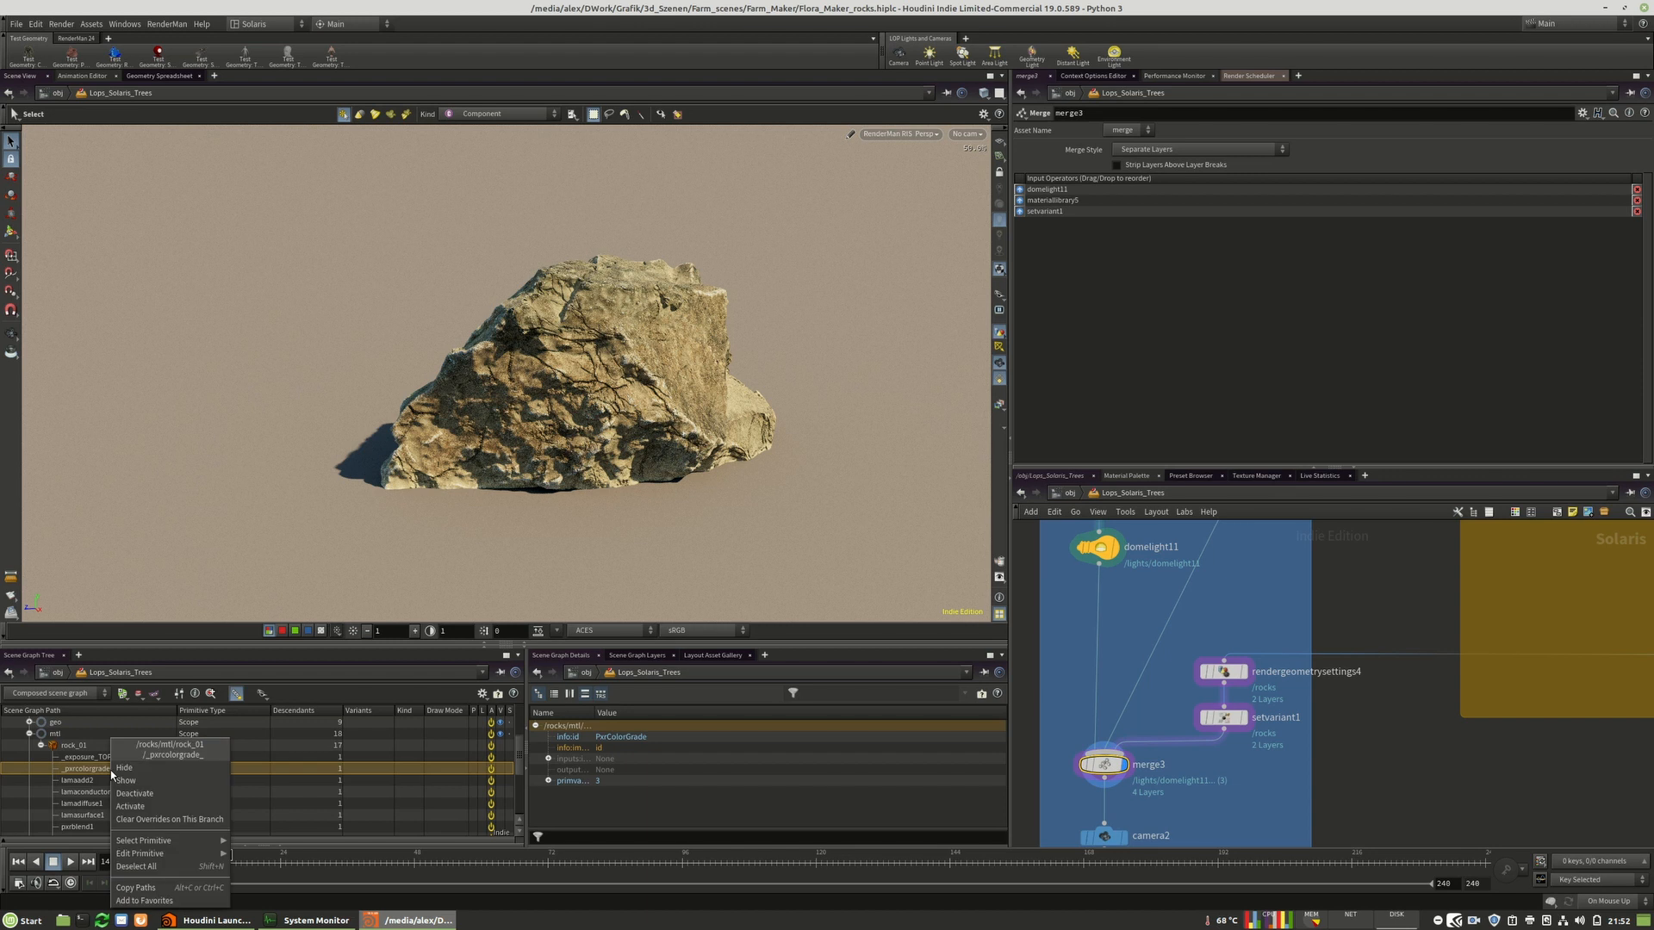
{"action": "mouse_move", "coordinate": [160, 853]}
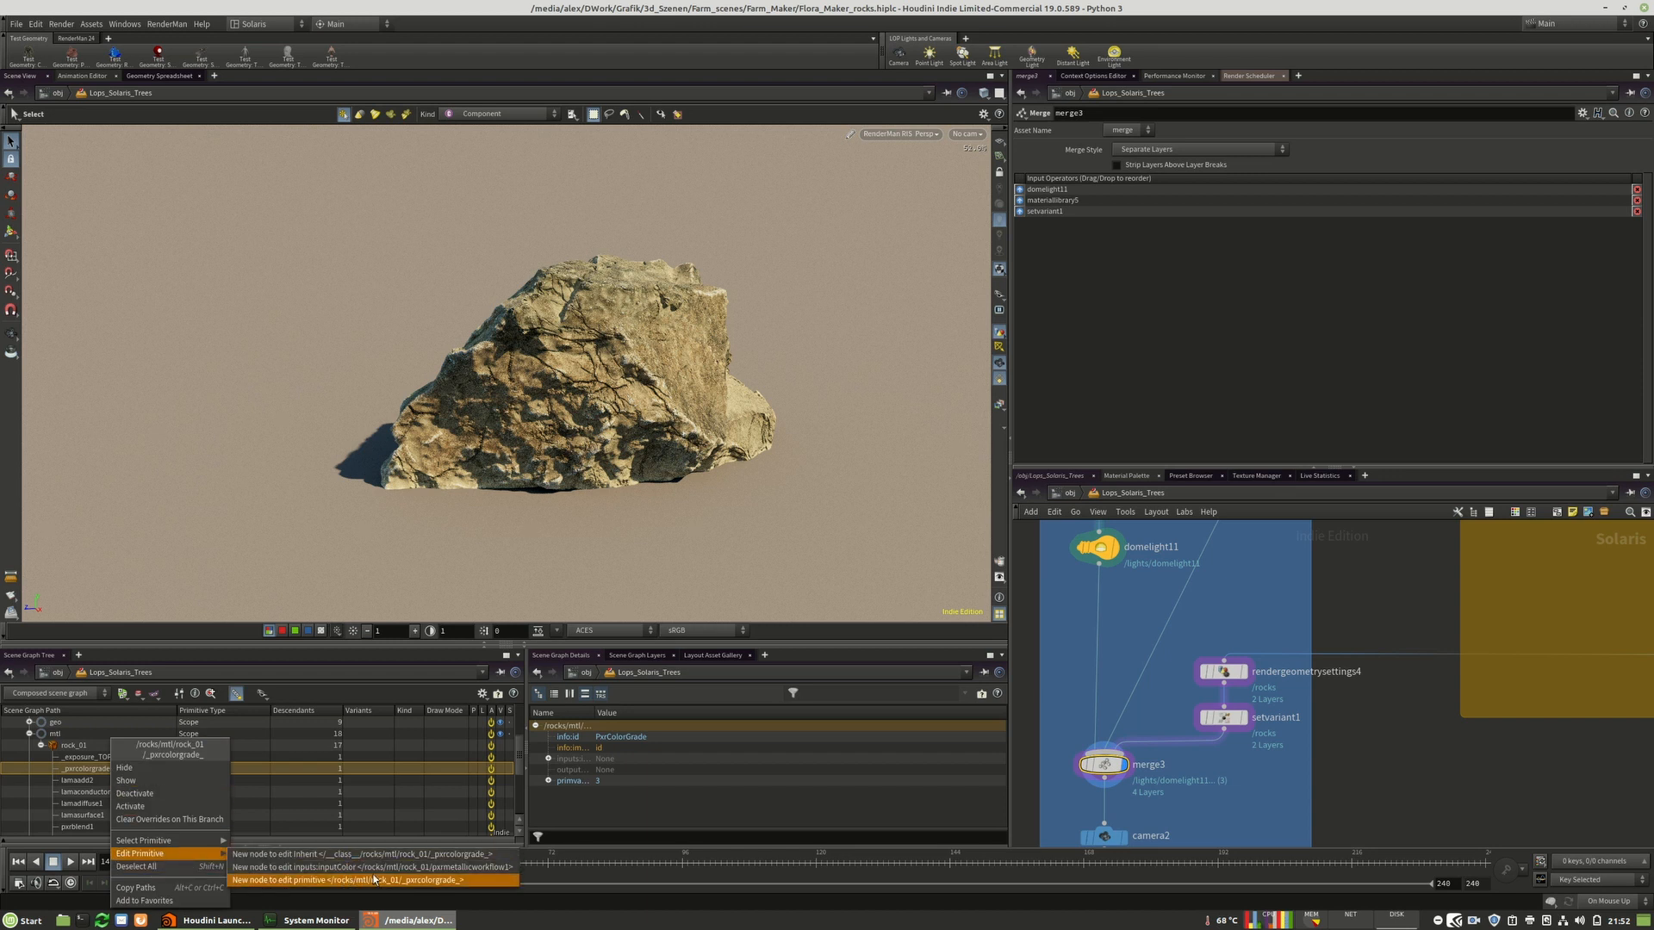
{"action": "left_click", "coordinate": [428, 881]}
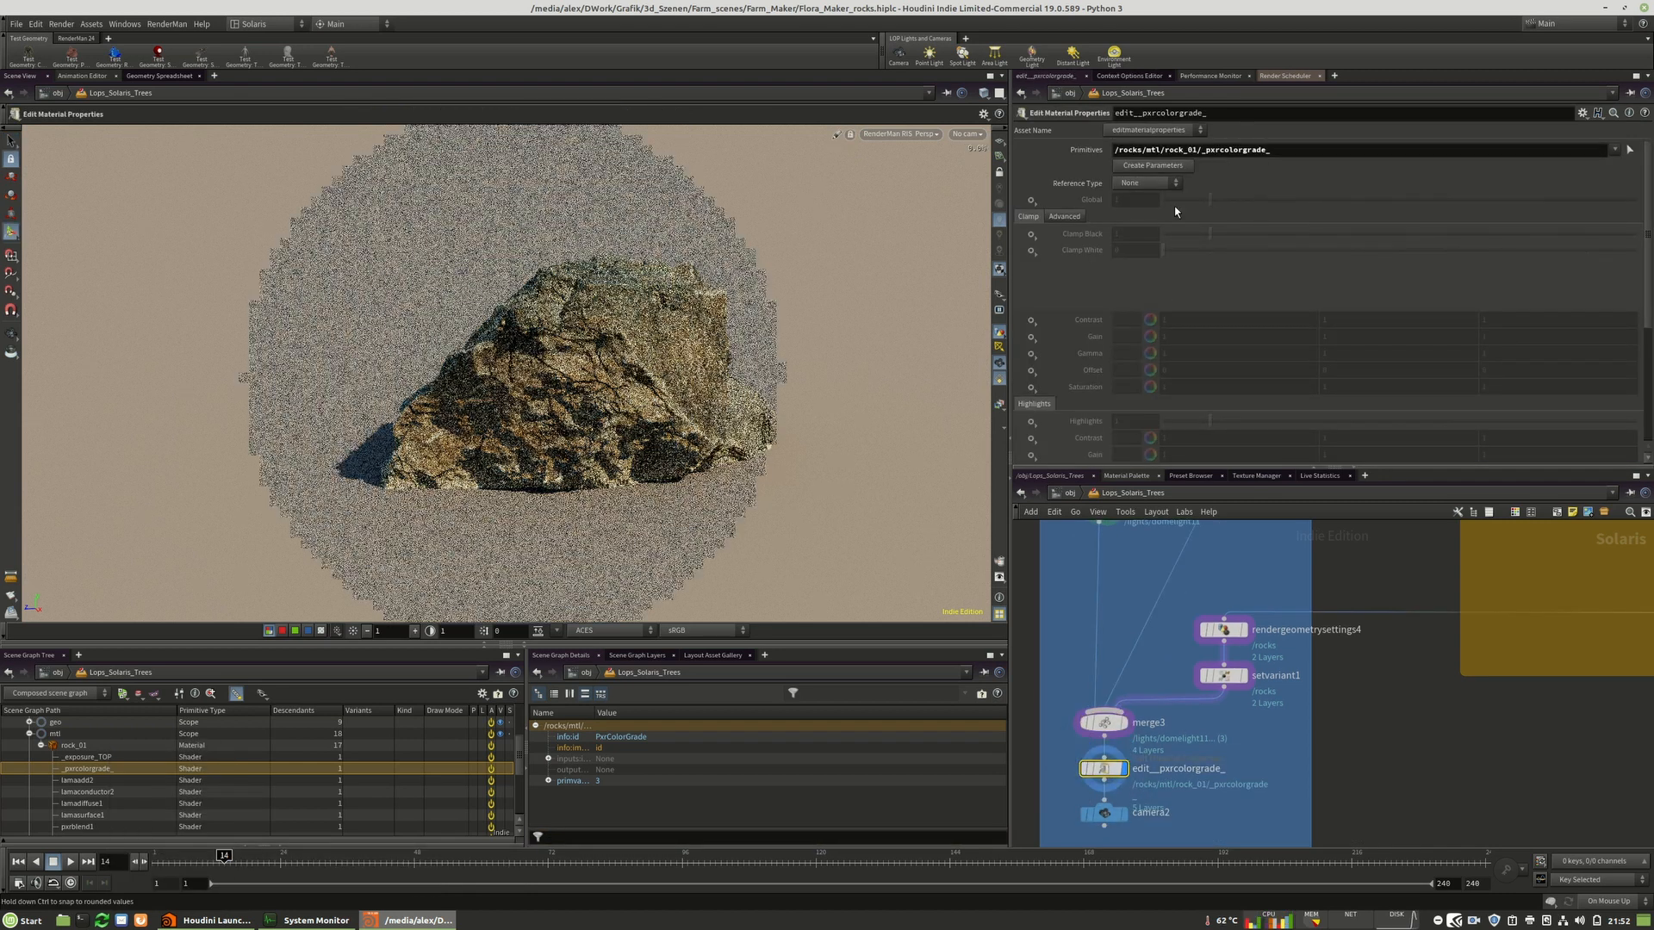
Enable the percolorgrade's Gamma parameter and set its colour to 0.06.
{"action": "scroll", "coordinate": [1068, 258], "scroll_direction": "down", "scroll_amount": 5}
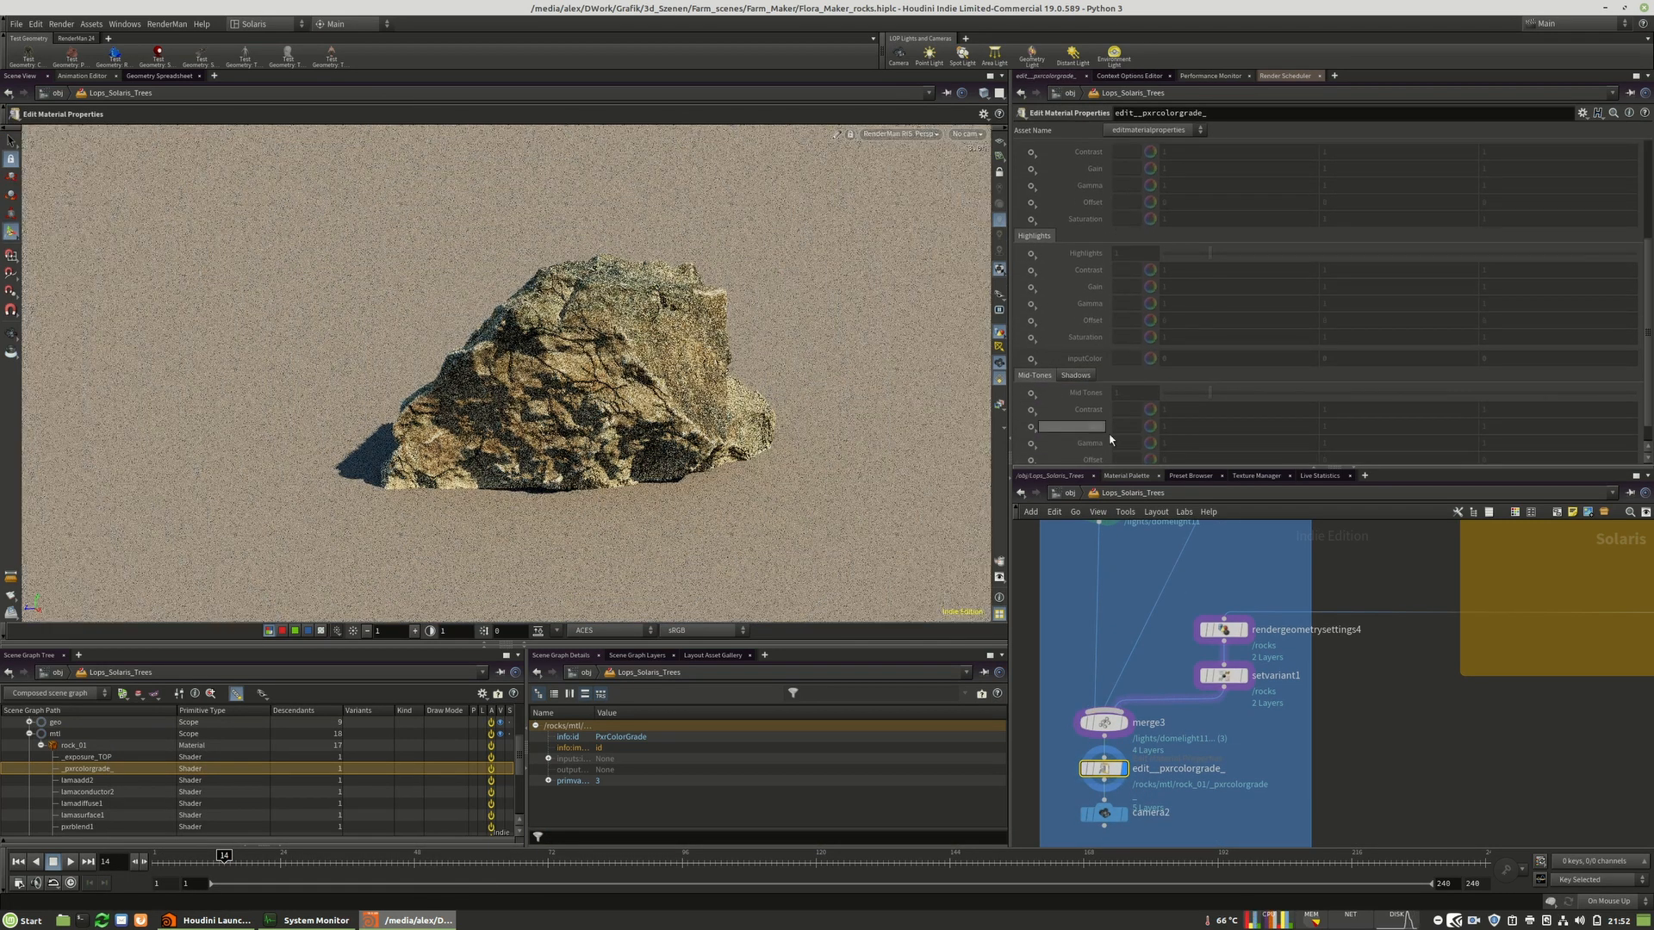
{"action": "scroll", "coordinate": [1111, 439], "scroll_direction": "down", "scroll_amount": 1}
{"action": "left_click", "coordinate": [1031, 419]}
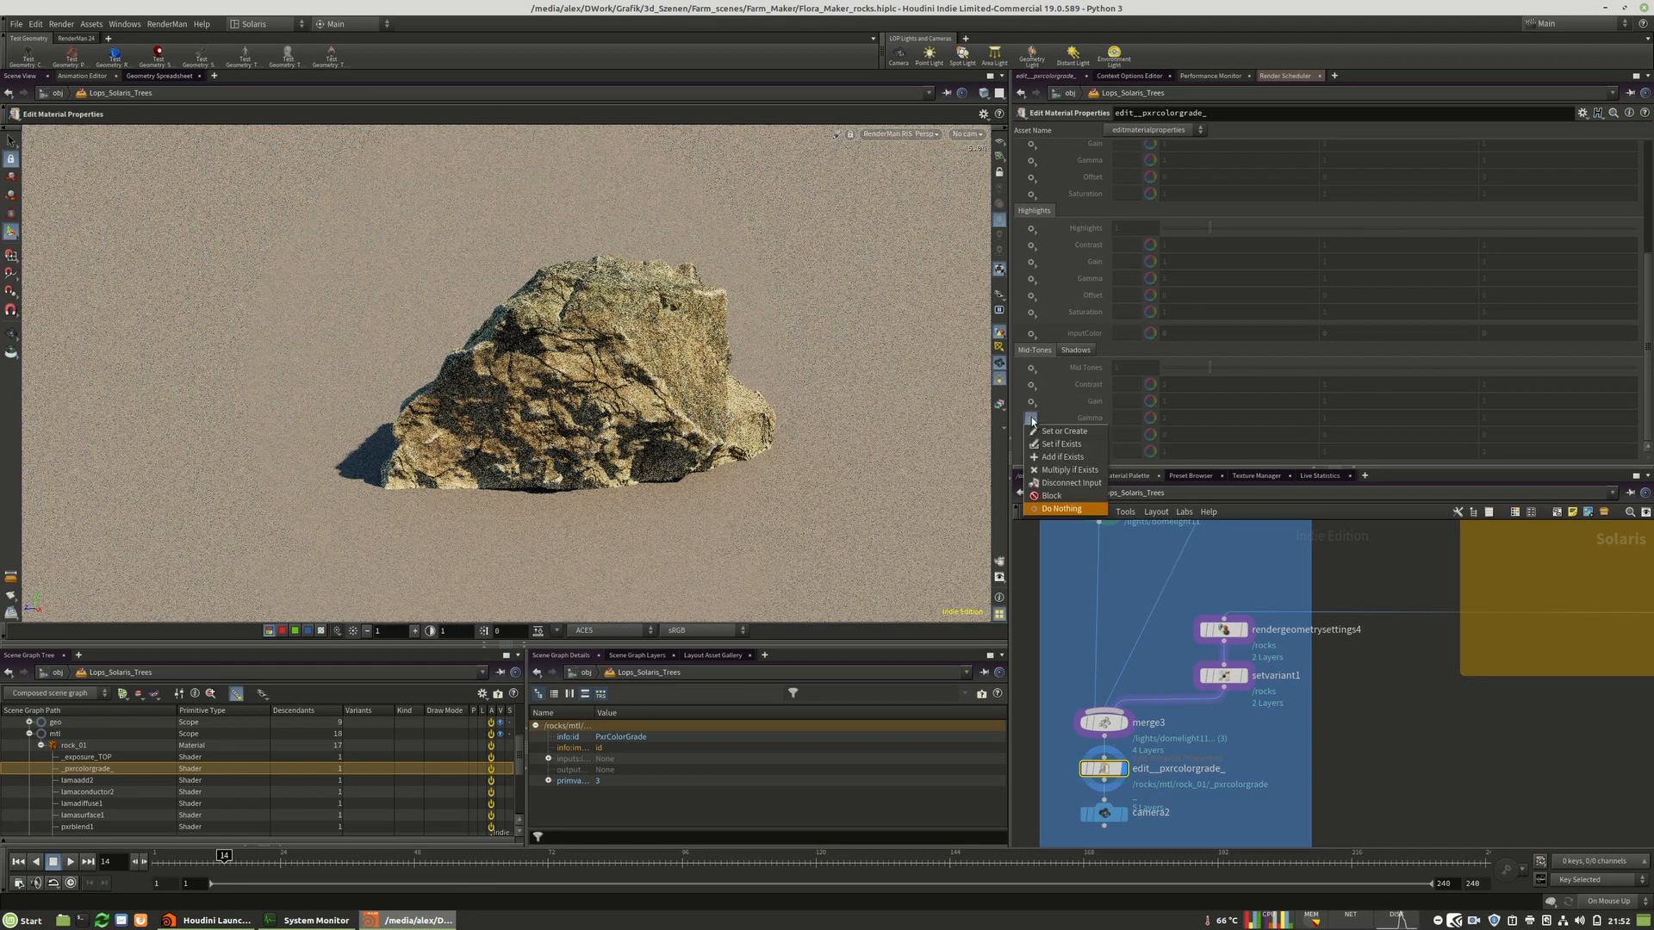
{"action": "scroll", "coordinate": [1058, 188], "scroll_direction": "up", "scroll_amount": 5}
{"action": "left_click", "coordinate": [1058, 188]}
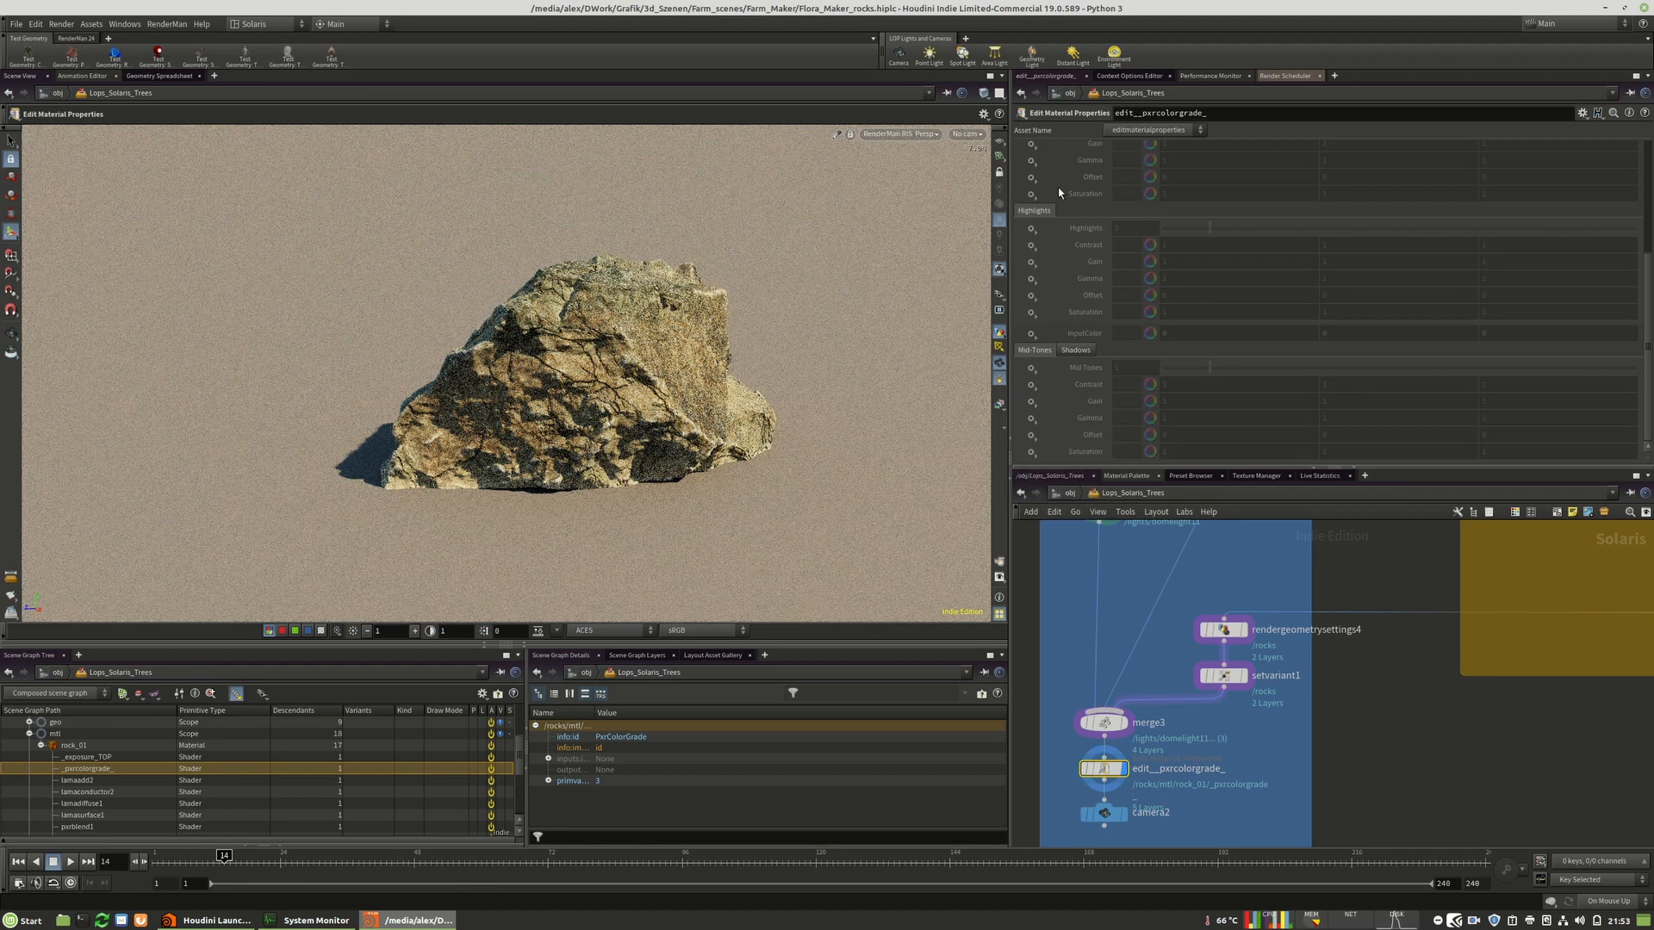
{"action": "scroll", "coordinate": [1058, 187], "scroll_direction": "up", "scroll_amount": 3}
{"action": "left_click", "coordinate": [1031, 245]}
{"action": "left_click", "coordinate": [1061, 261]}
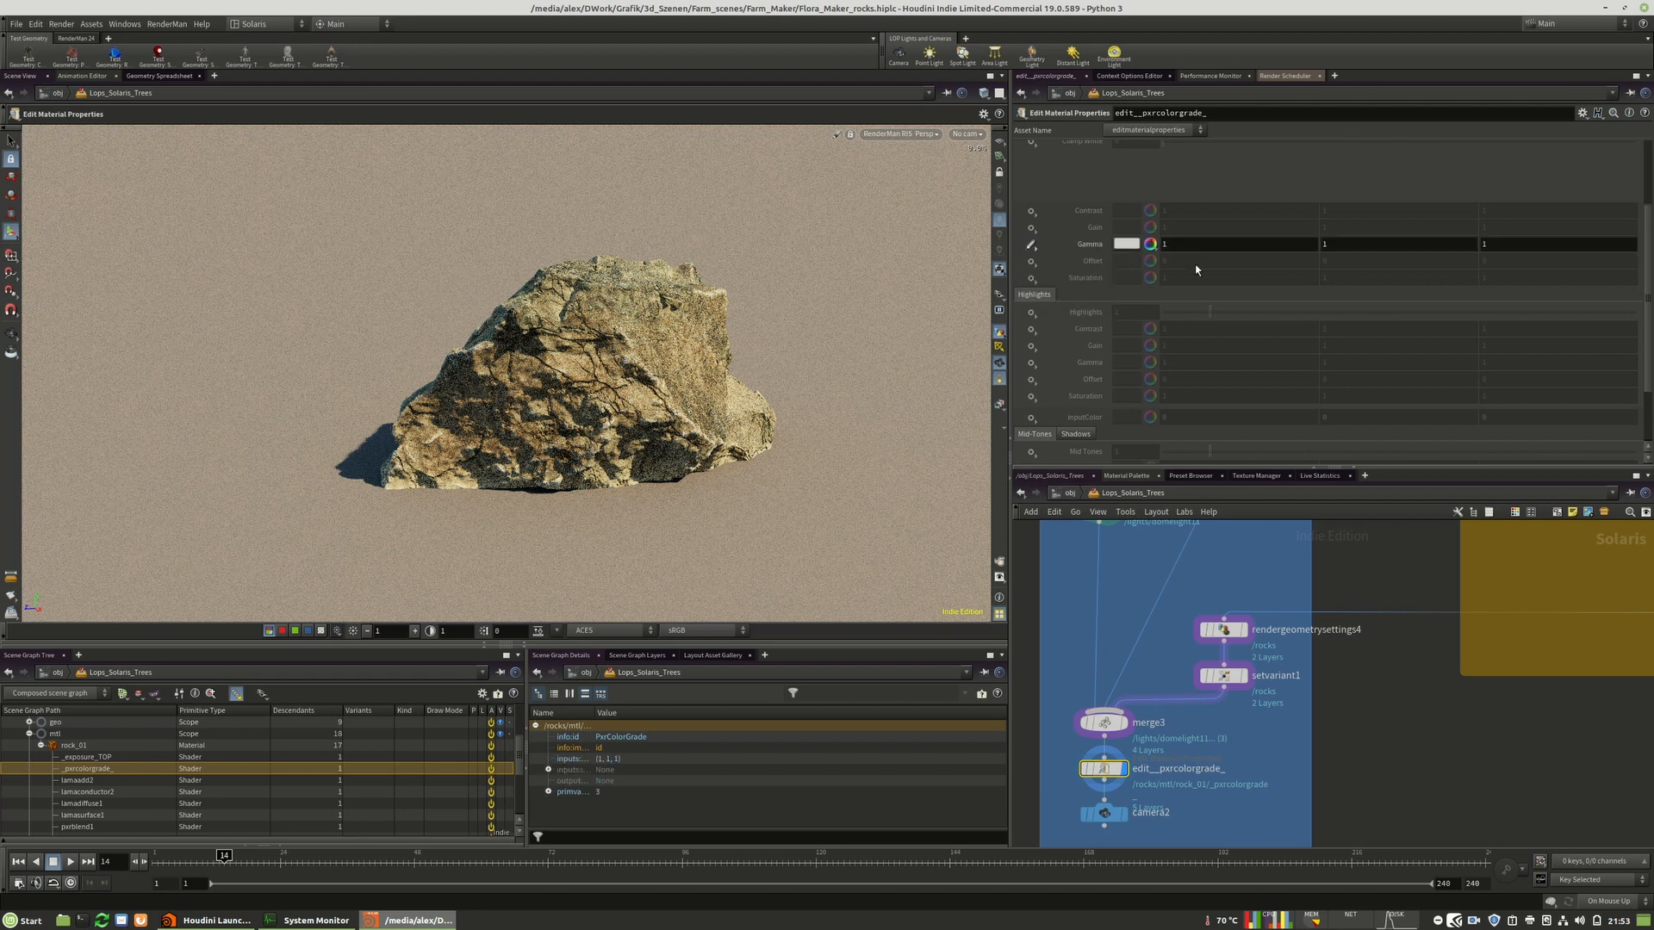
{"action": "left_click", "coordinate": [1149, 245]}
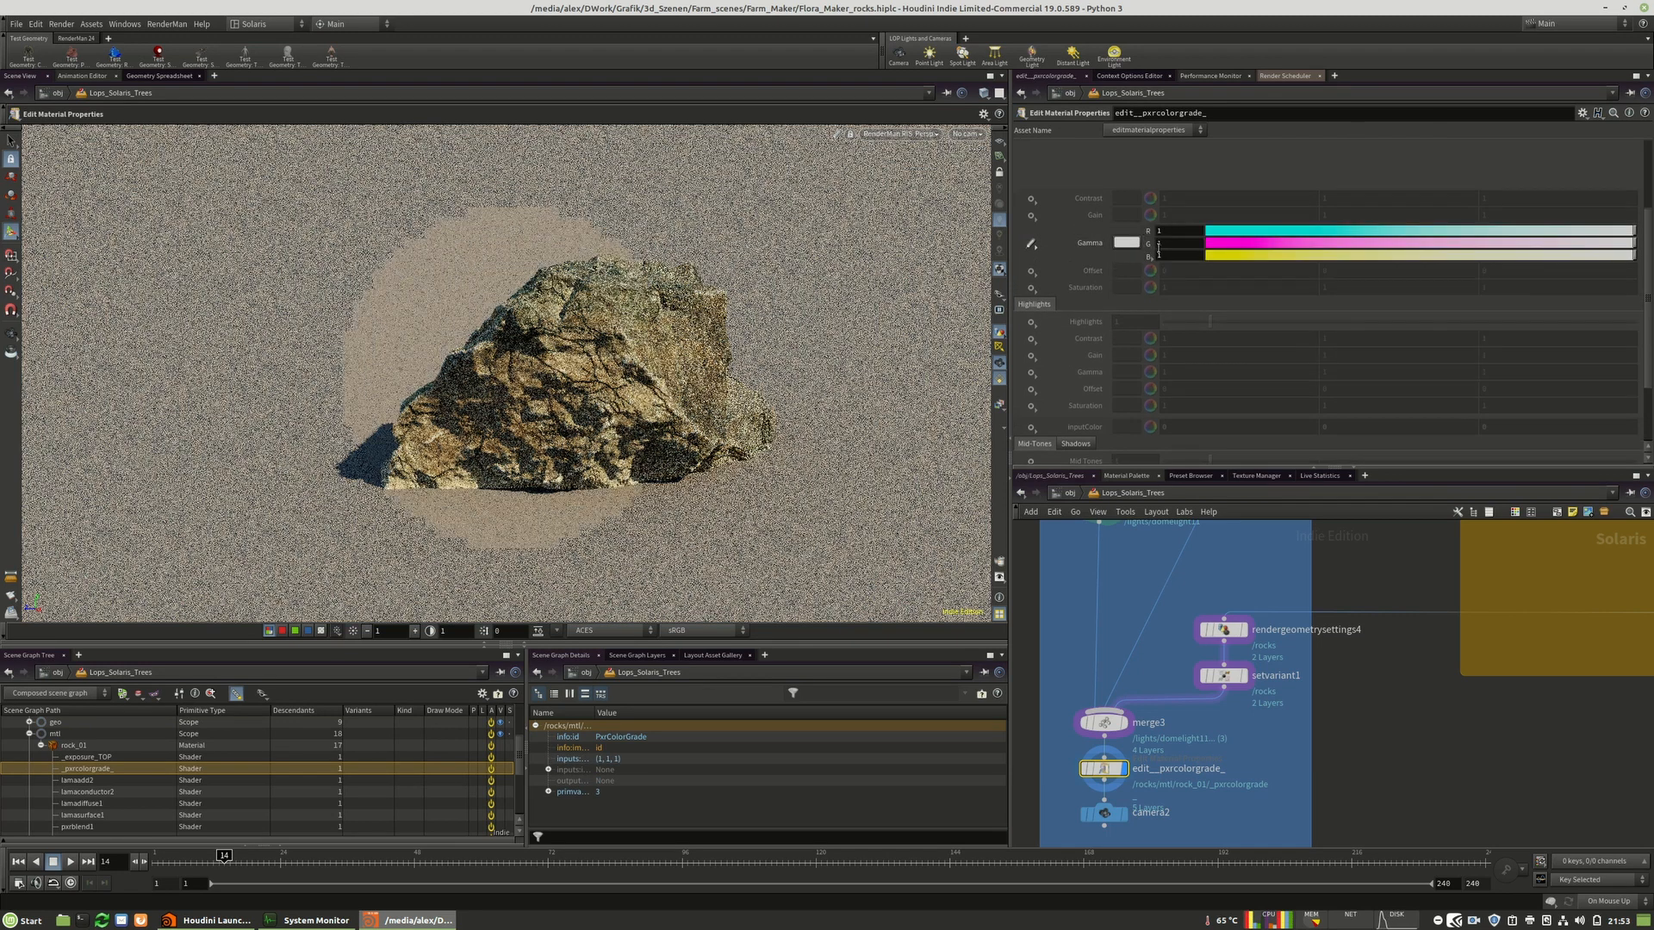
{"action": "left_click", "coordinate": [1146, 246]}
{"action": "left_click", "coordinate": [1289, 255]}
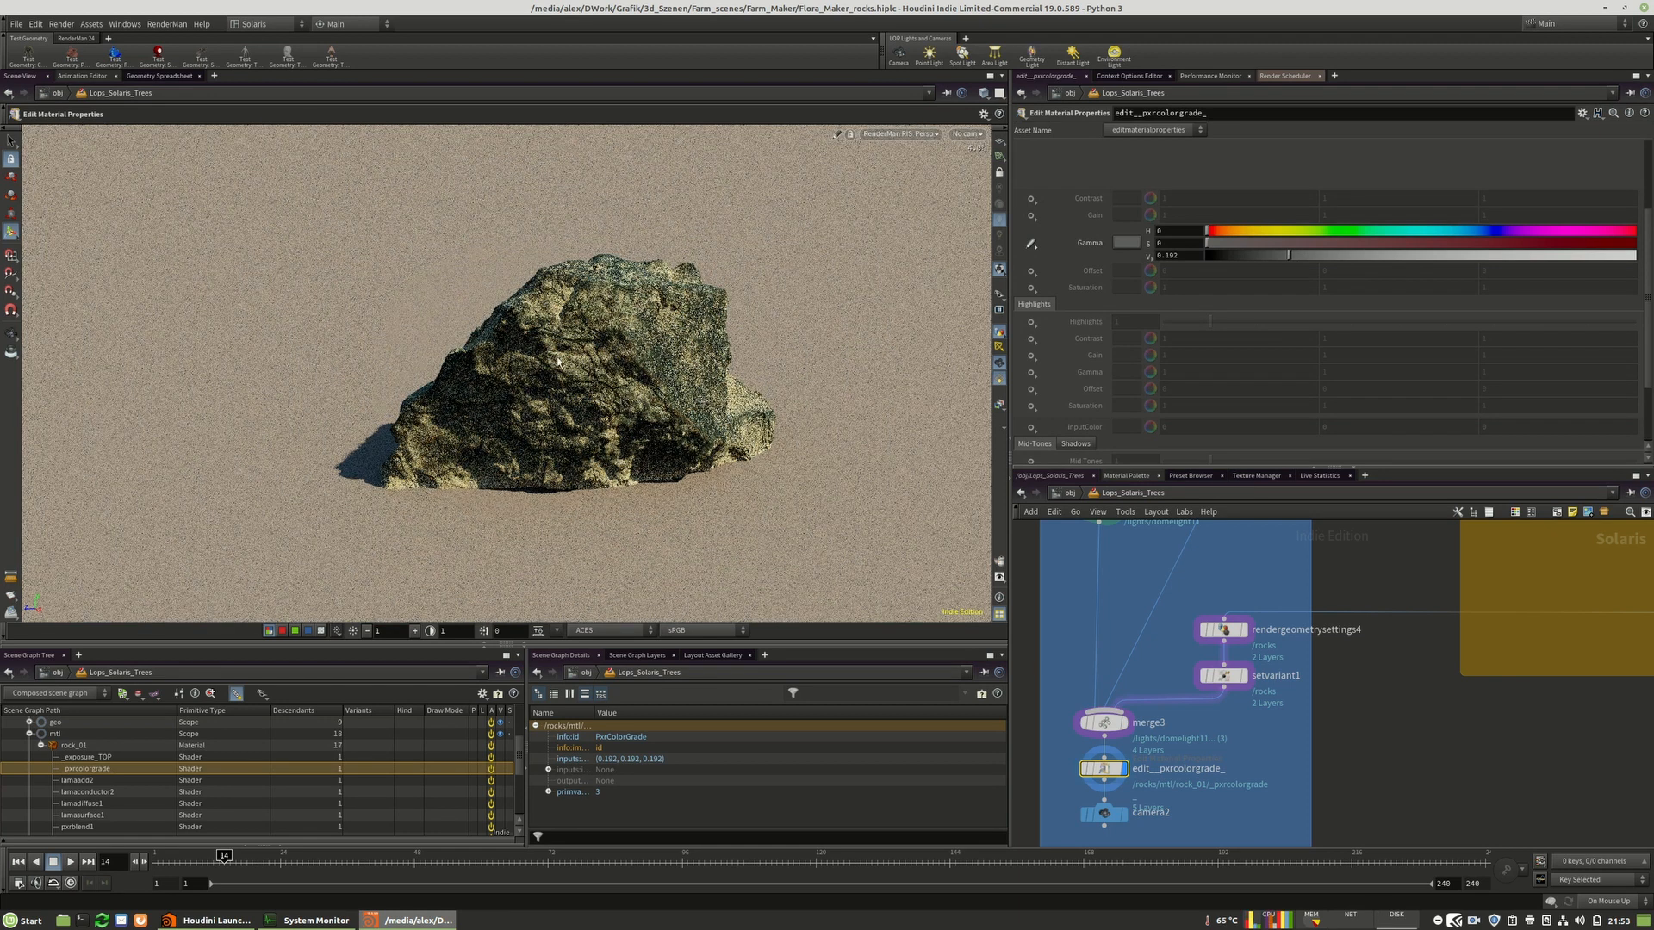
{"action": "left_click", "coordinate": [1233, 256]}
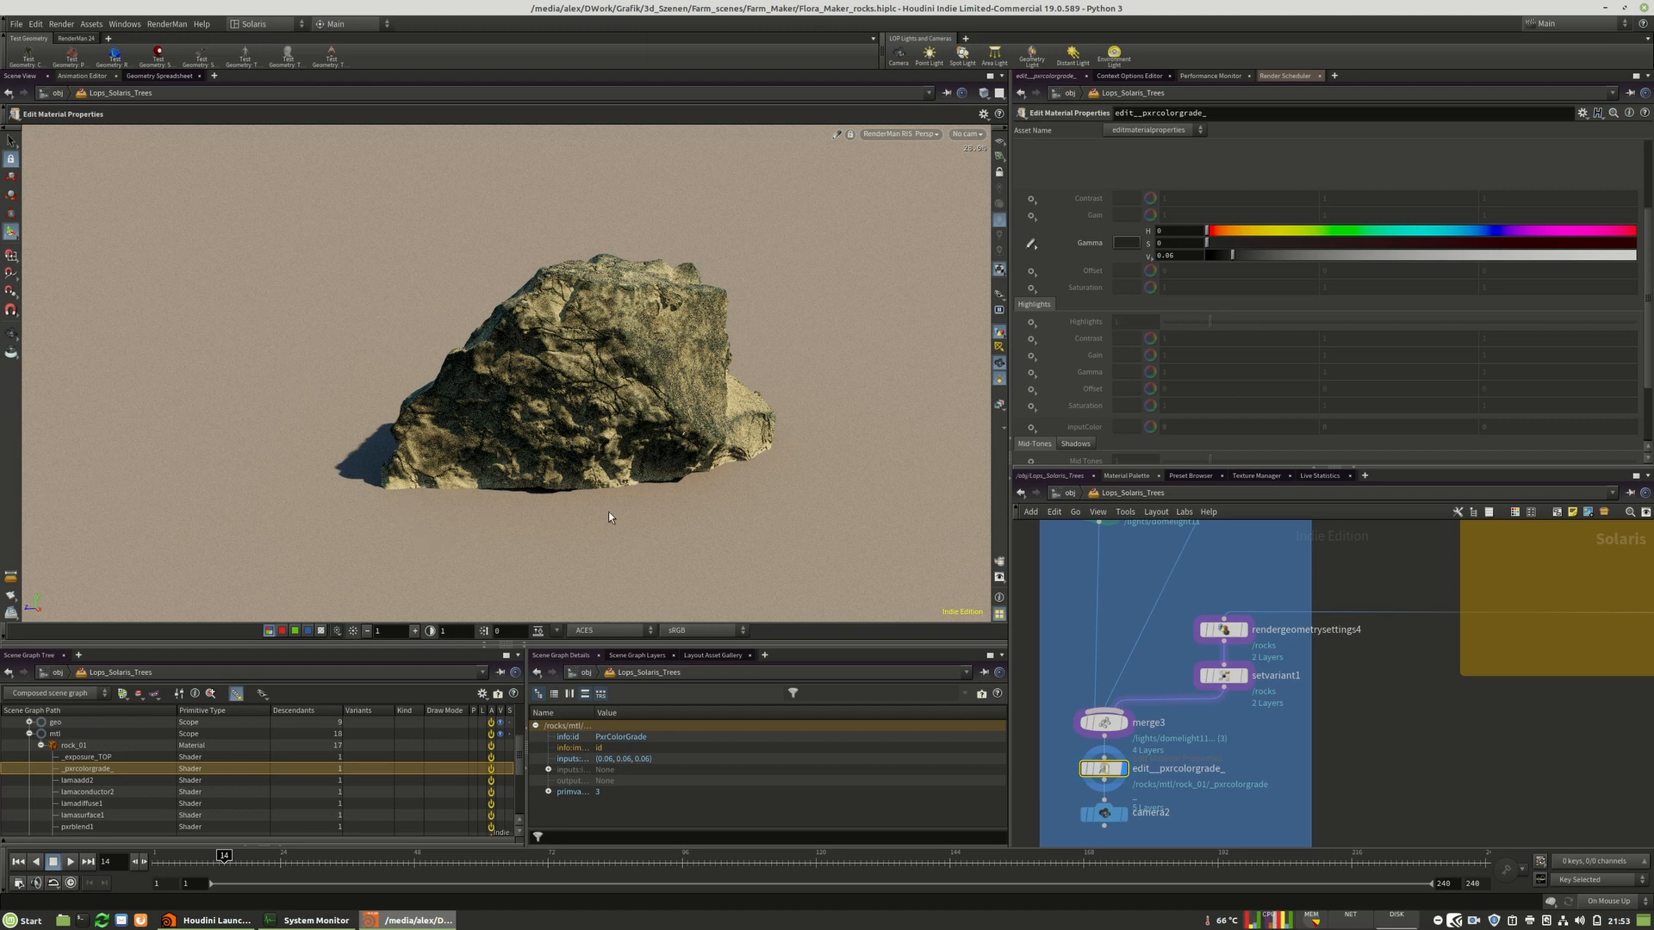
Add an edit node for the inherited exposure_TOP class, set its Stops to about 5.06, and delete it.
{"action": "left_click", "coordinate": [80, 758]}
{"action": "right_click", "coordinate": [80, 758]}
{"action": "mouse_move", "coordinate": [111, 852]}
{"action": "left_click", "coordinate": [291, 868]}
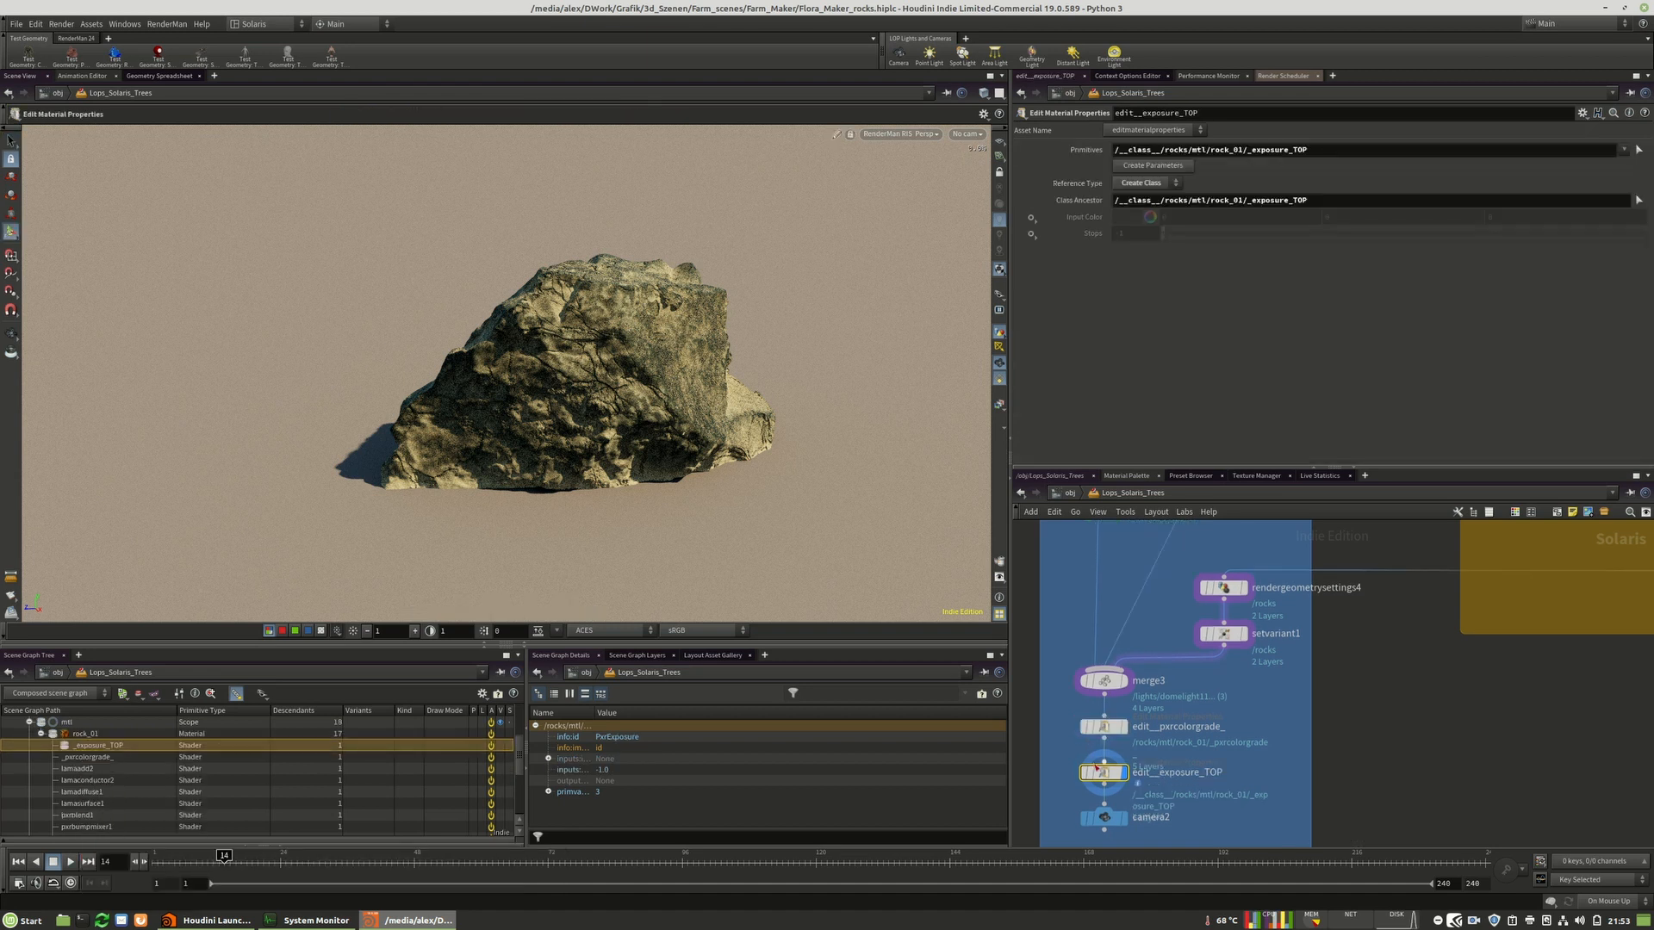
{"action": "left_click", "coordinate": [1032, 234]}
{"action": "left_click", "coordinate": [1040, 247]}
{"action": "left_click_drag", "start_coordinate": [1169, 239], "coordinate": [1406, 248]}
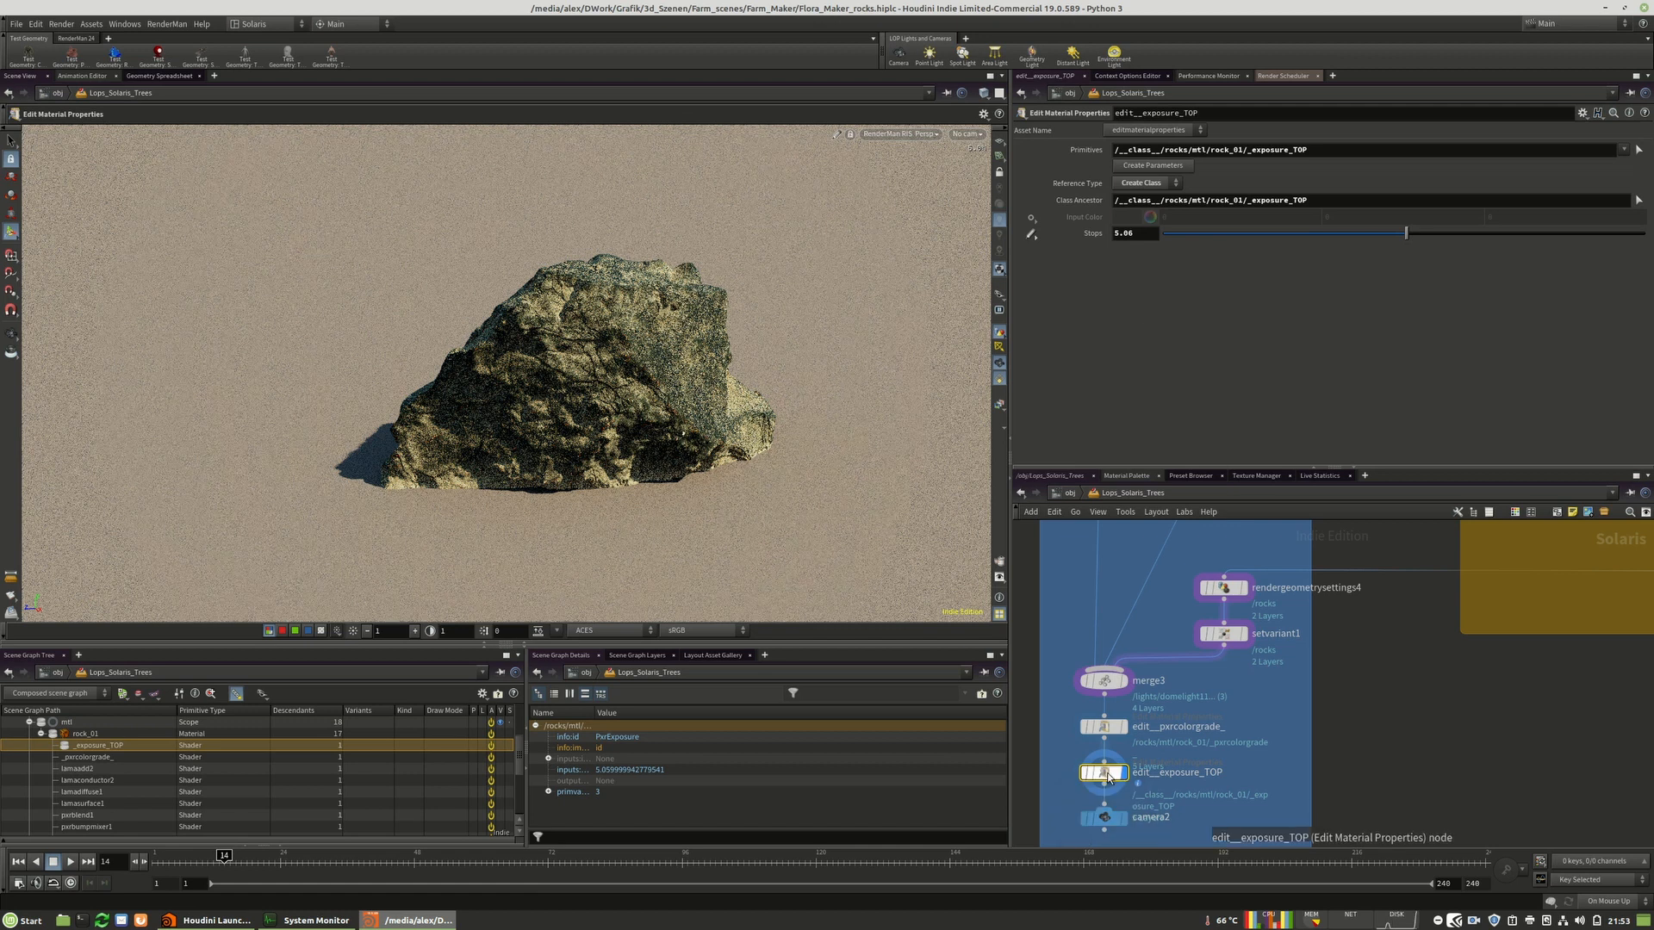
{"action": "key", "text": "Delete"}
Create an edit node for the rock_01 exposure_TOP shader primitive and set its Stops to 1.
{"action": "right_click", "coordinate": [76, 782]}
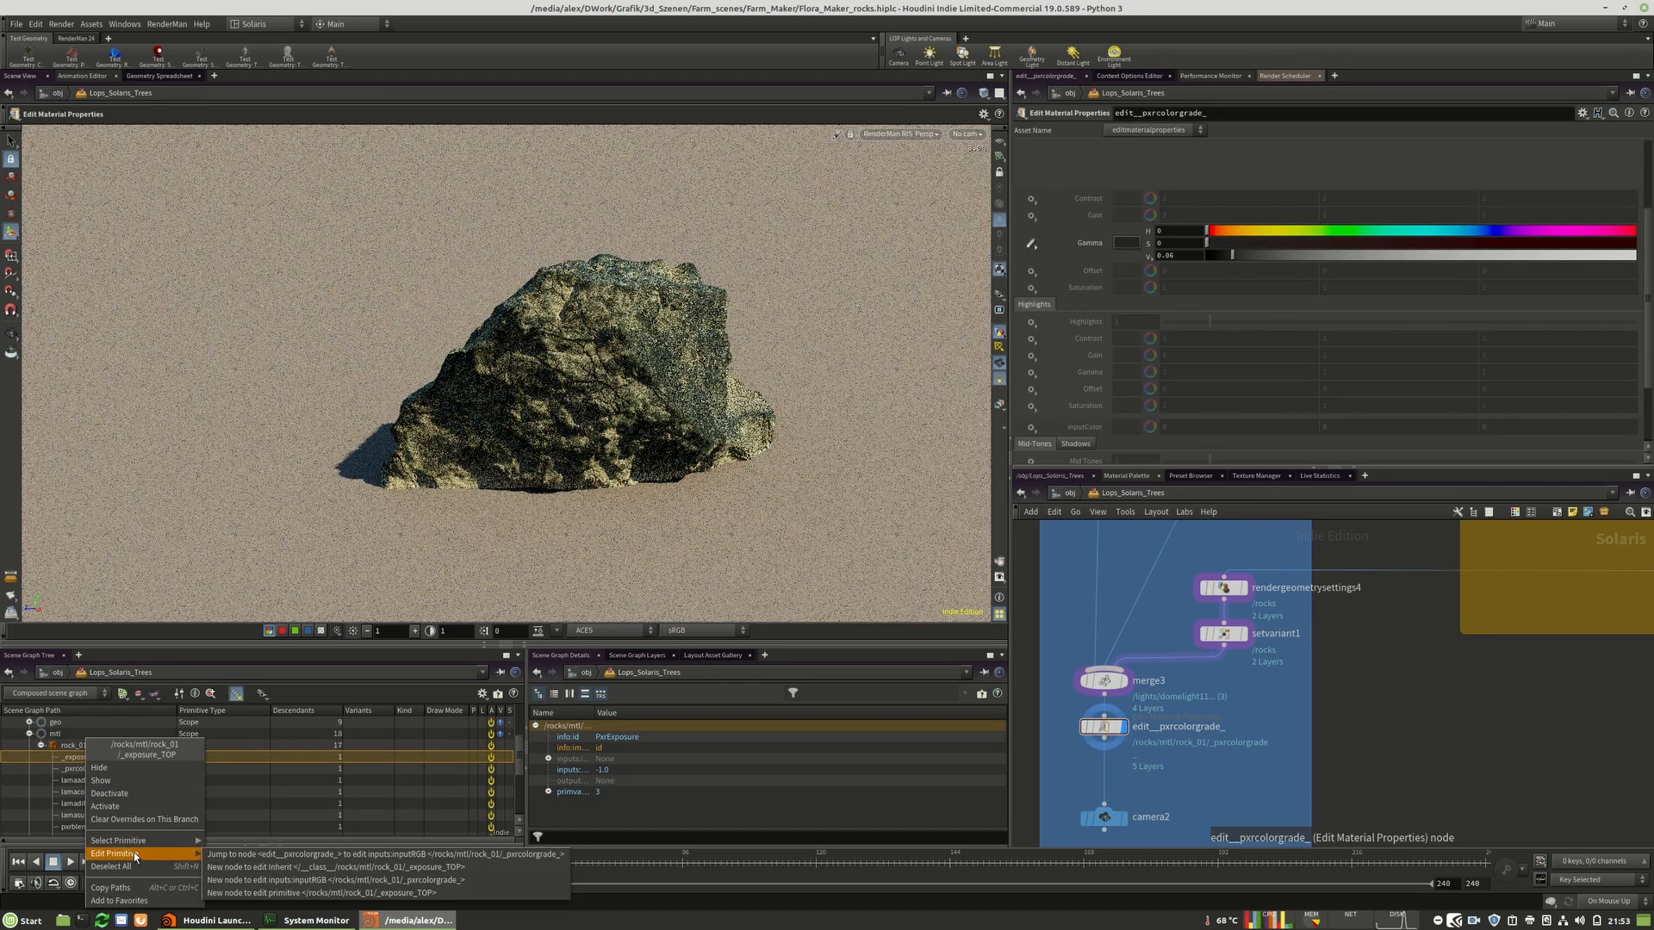
{"action": "mouse_move", "coordinate": [138, 853]}
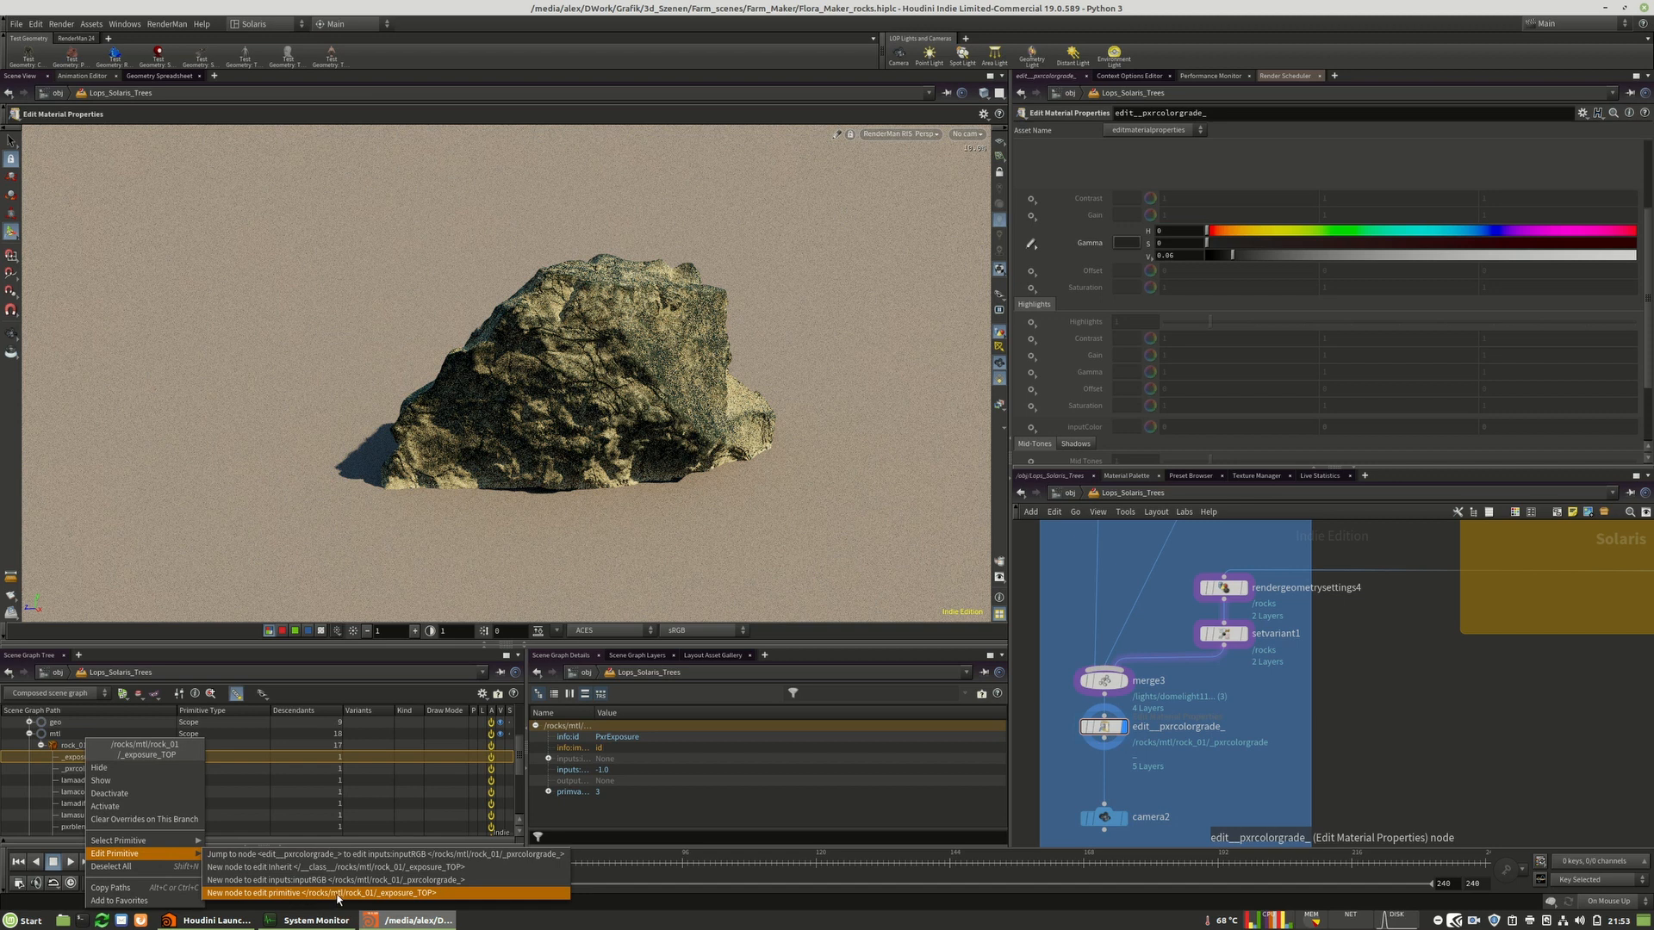
{"action": "left_click", "coordinate": [418, 893]}
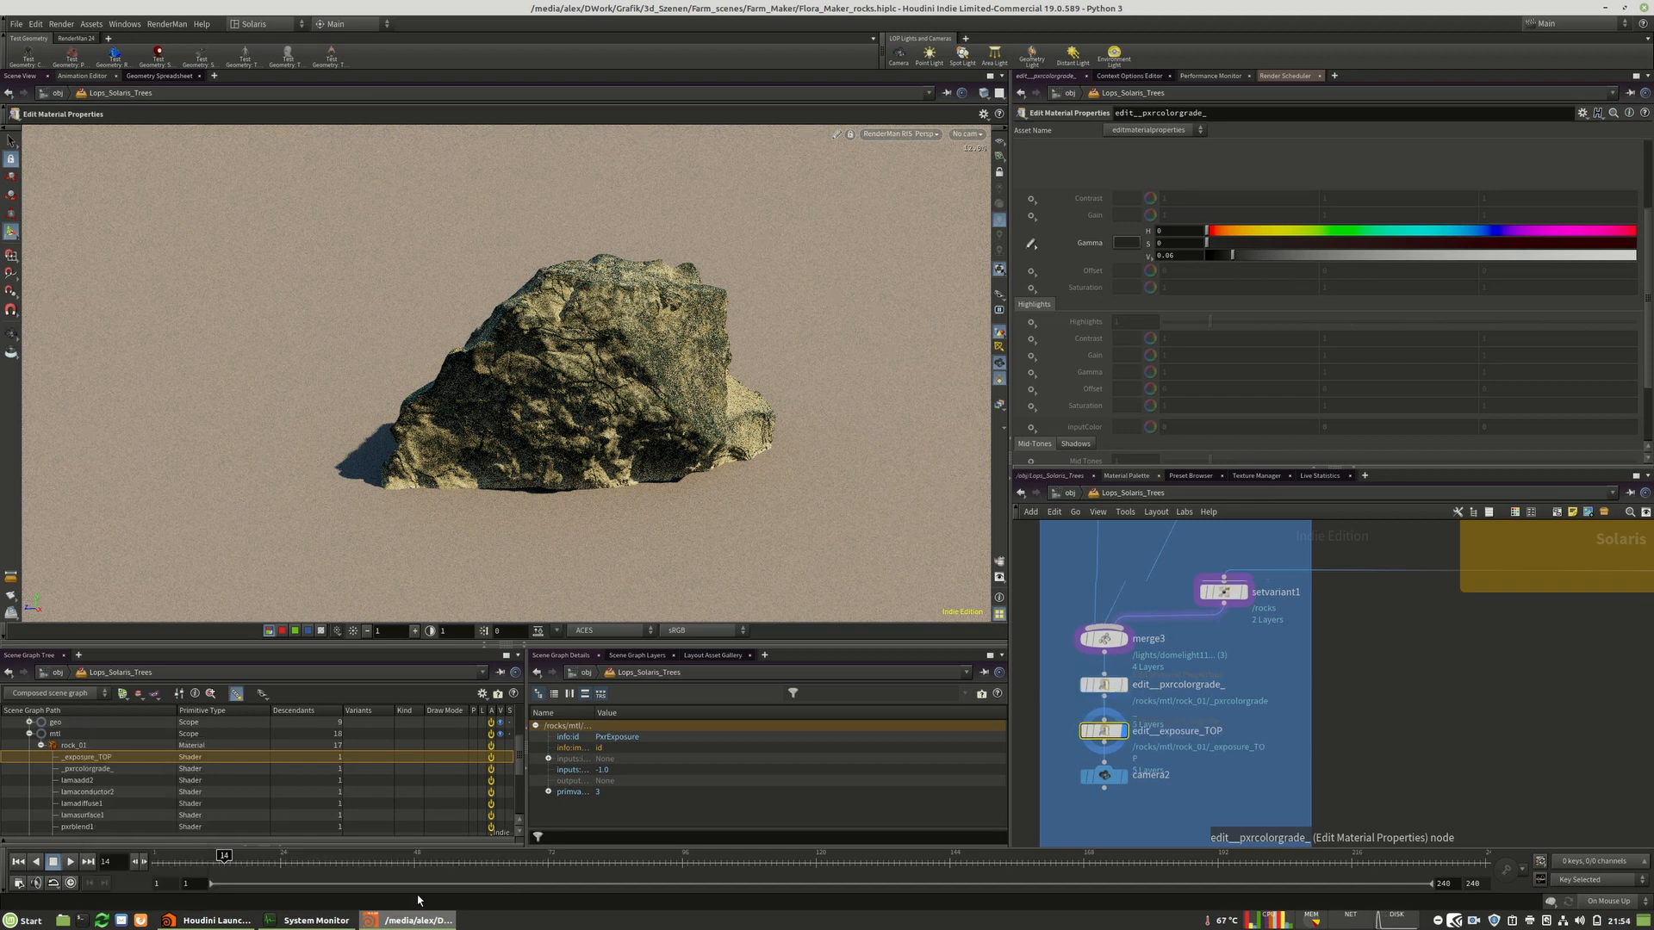
{"action": "left_click", "coordinate": [1030, 216]}
{"action": "left_click", "coordinate": [1058, 221]}
{"action": "type", "text": "1"}
{"action": "key", "text": "Return"}
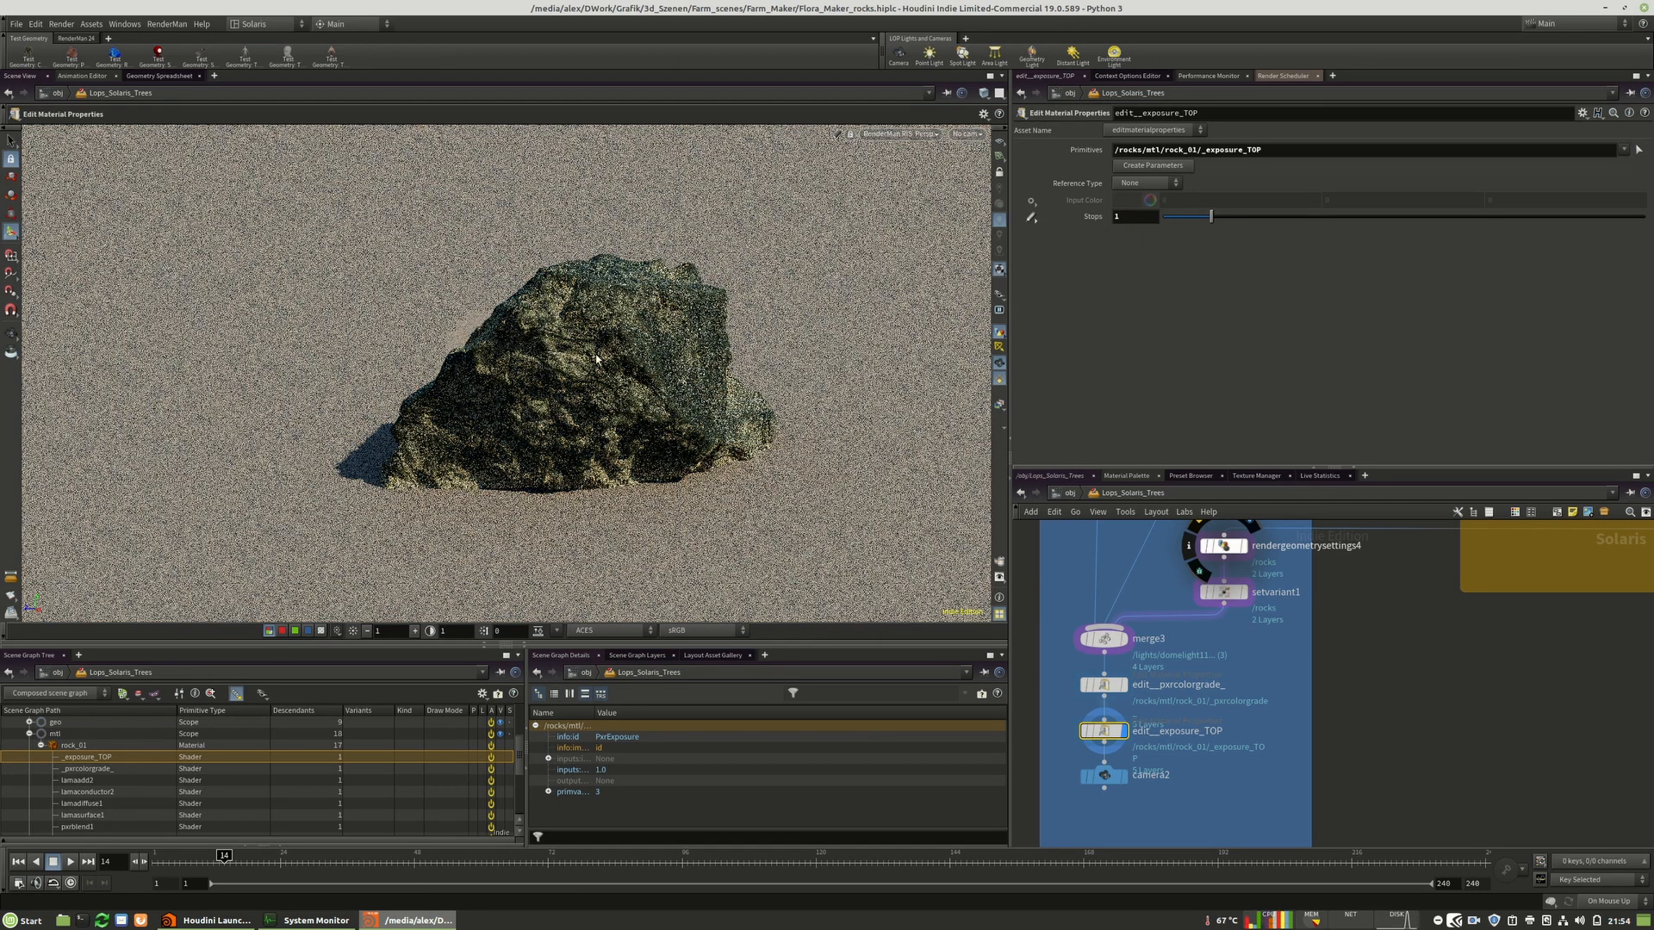
Try Stops values of 5 and 50 on the exposure_TOP edit node, then set it back to 1.
{"action": "left_click_drag", "start_coordinate": [1134, 218], "coordinate": [1098, 227]}
{"action": "type", "text": "5"}
{"action": "key", "text": "Return"}
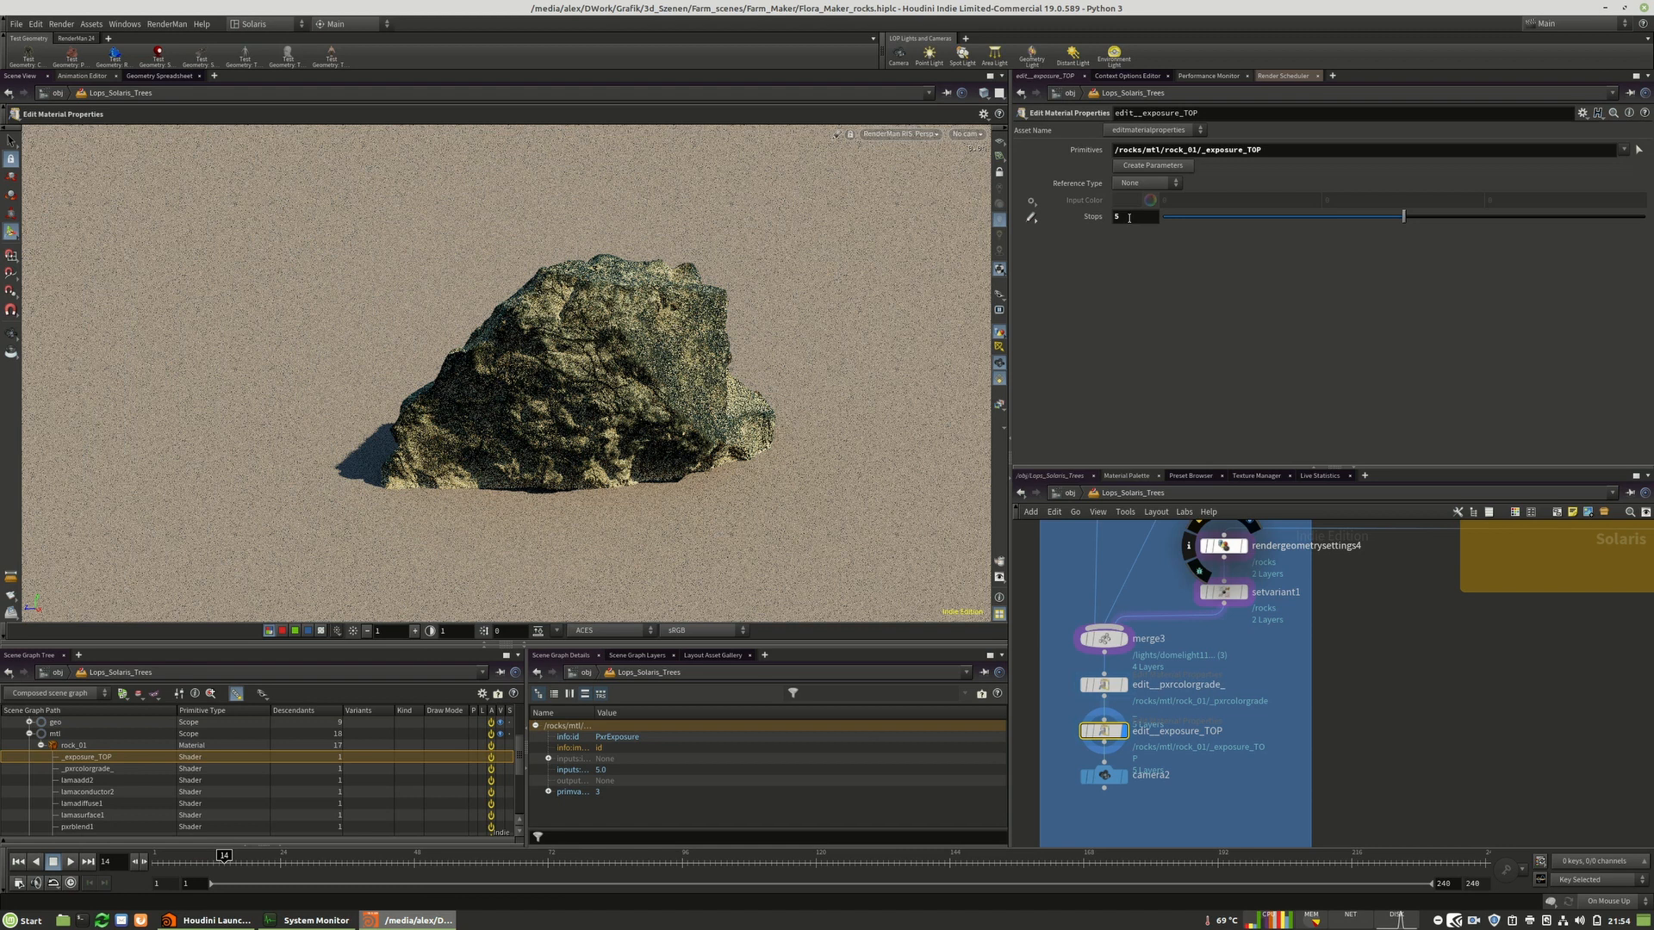
{"action": "left_click", "coordinate": [1134, 217]}
{"action": "type", "text": "0"}
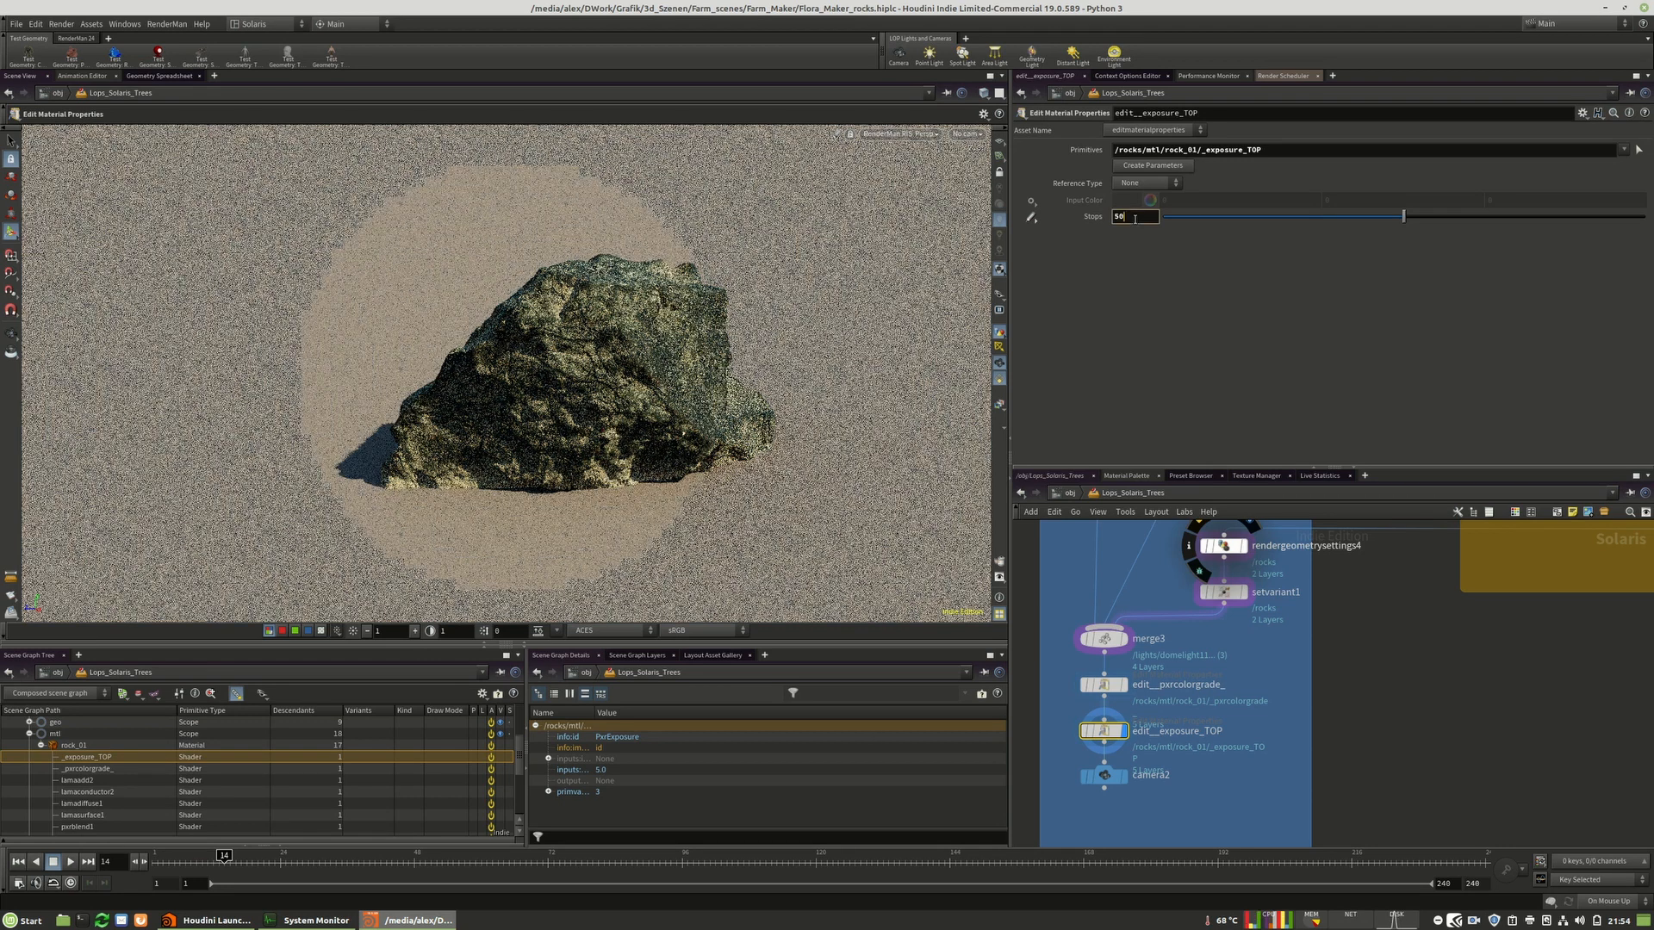
{"action": "key", "text": "Return"}
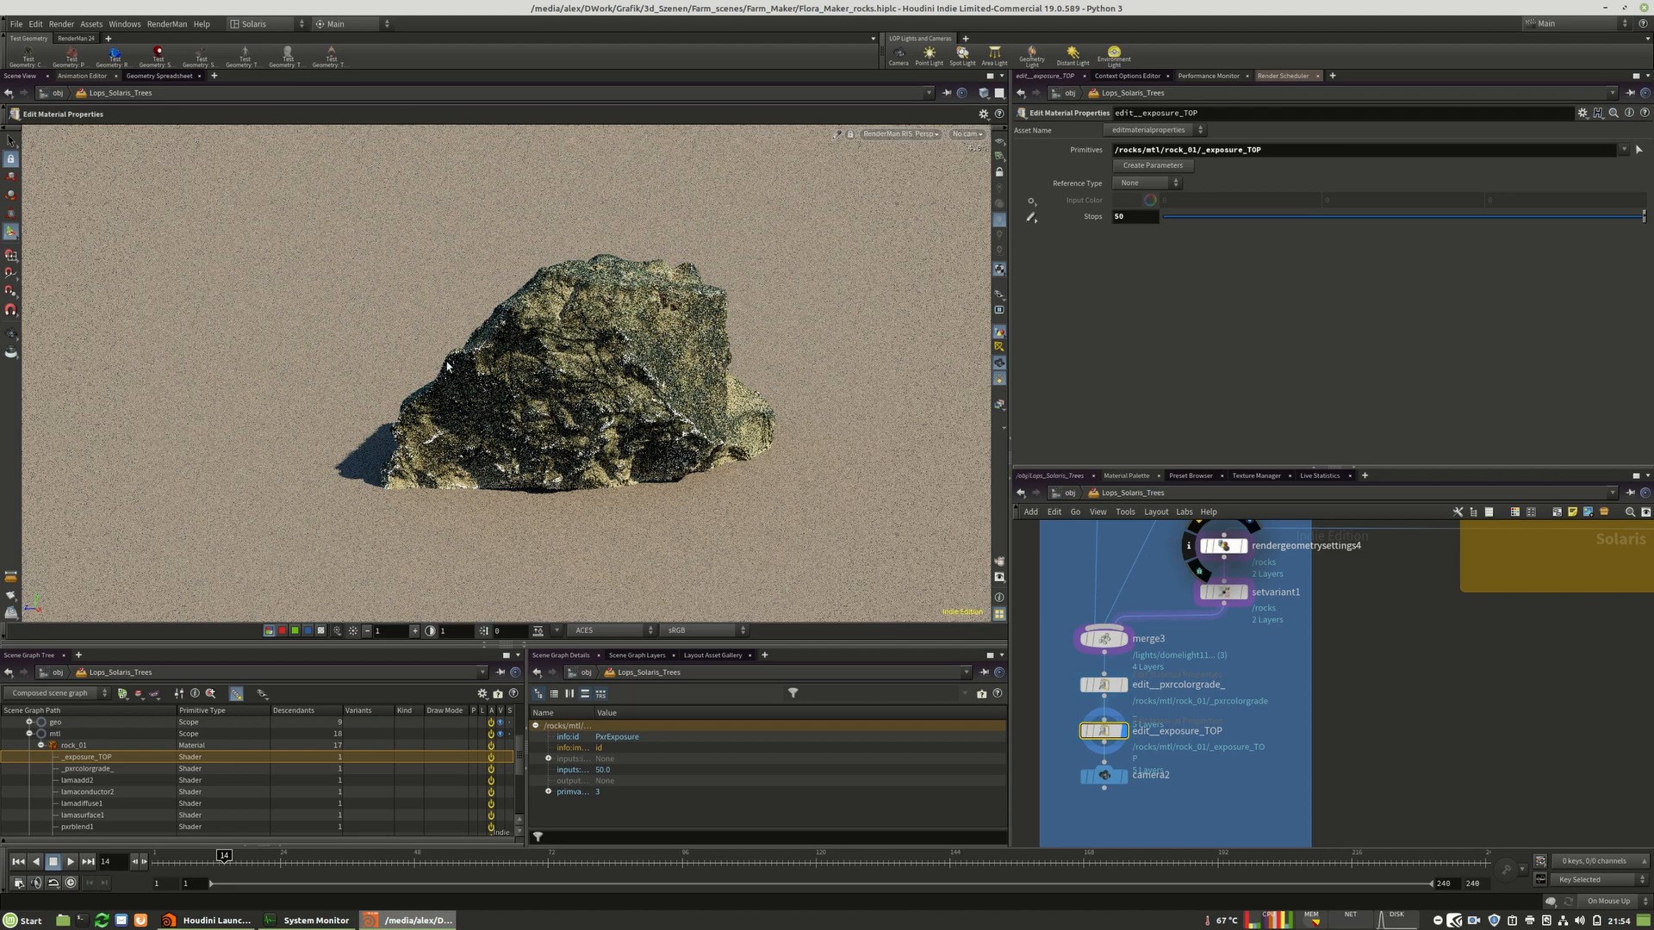
{"action": "double_click", "coordinate": [1120, 216]}
{"action": "type", "text": "1"}
{"action": "key", "text": "Return"}
Delete the percolorgrade and exposure_TOP edit nodes below merge3.
{"action": "middle_click_drag", "start_coordinate": [1171, 788], "coordinate": [1217, 670]}
{"action": "left_click_drag", "start_coordinate": [1140, 660], "coordinate": [1140, 707]}
{"action": "left_click_drag", "start_coordinate": [1265, 683], "coordinate": [1092, 562]}
{"action": "key", "text": "Delete"}
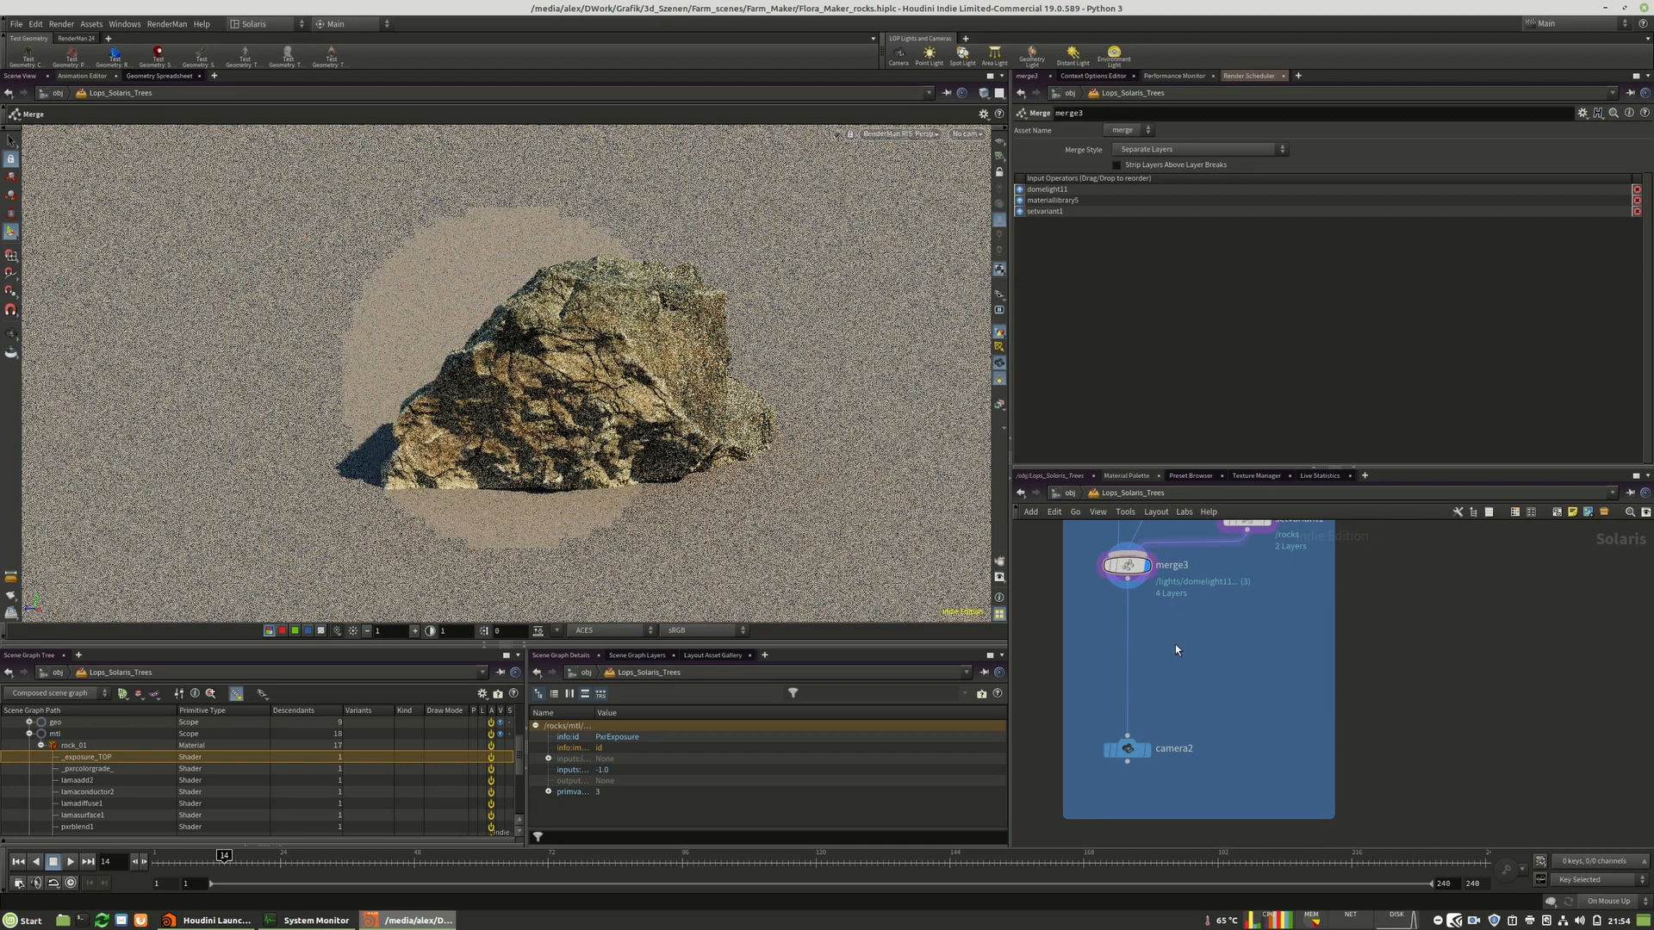
Add an Edit Material Network node below merge3 and load the /rocks/mtl/rock_01 material into it.
{"action": "key", "text": "Tab"}
{"action": "mouse_move", "coordinate": [1195, 738]}
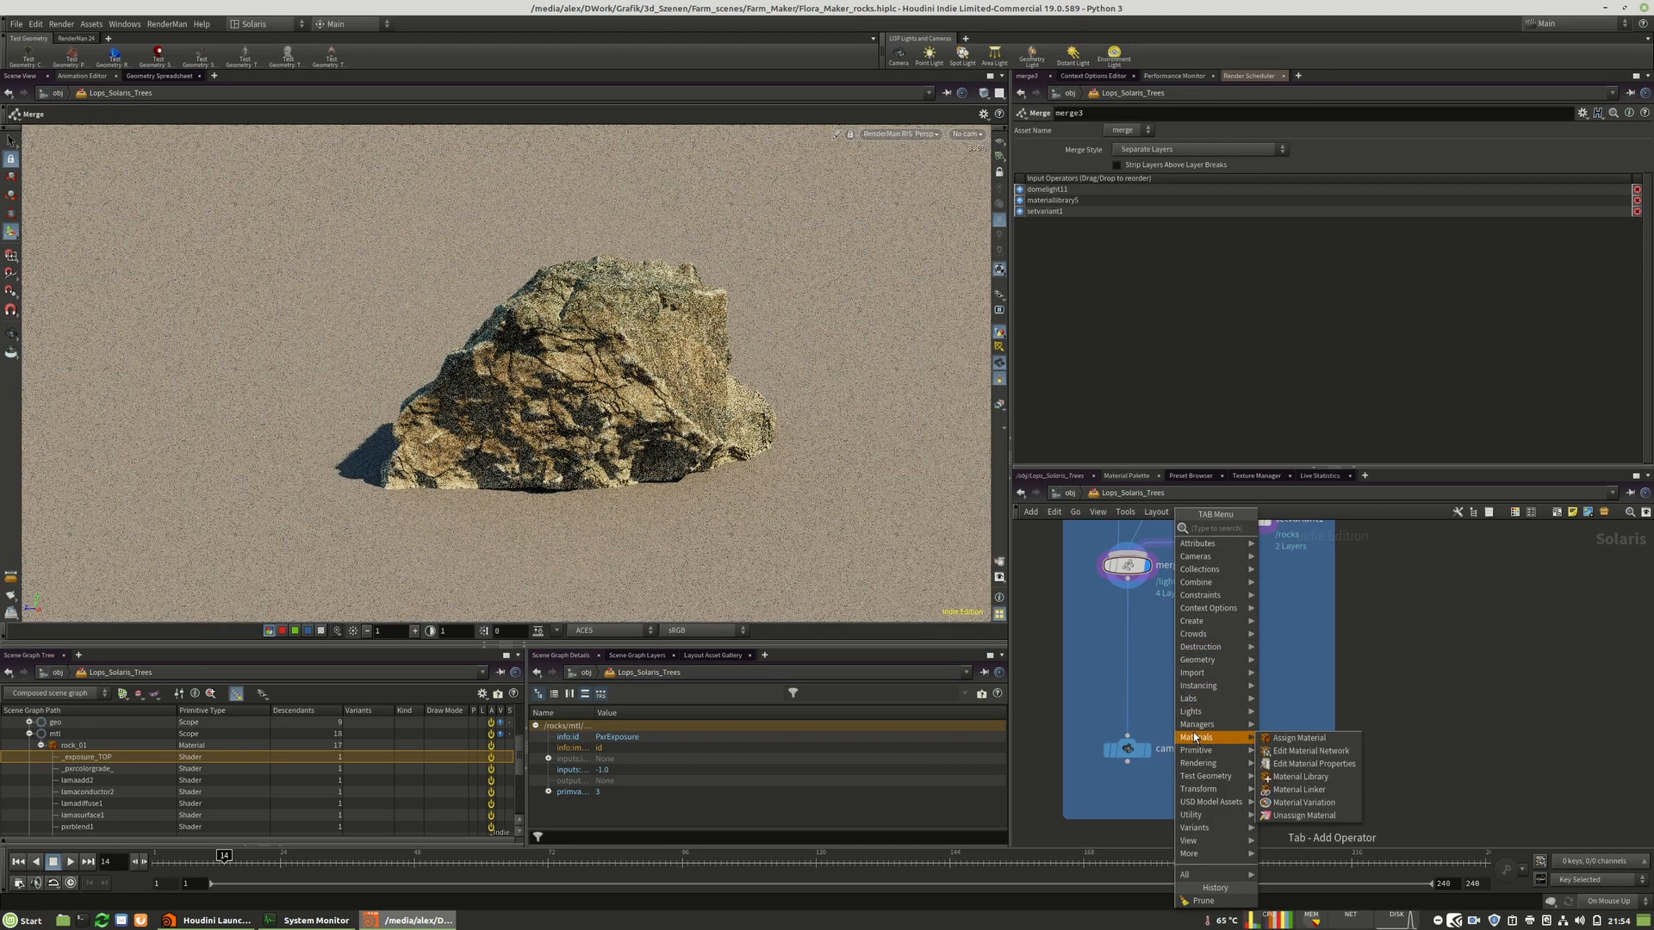
{"action": "left_click", "coordinate": [1279, 753]}
{"action": "left_click", "coordinate": [1133, 633]}
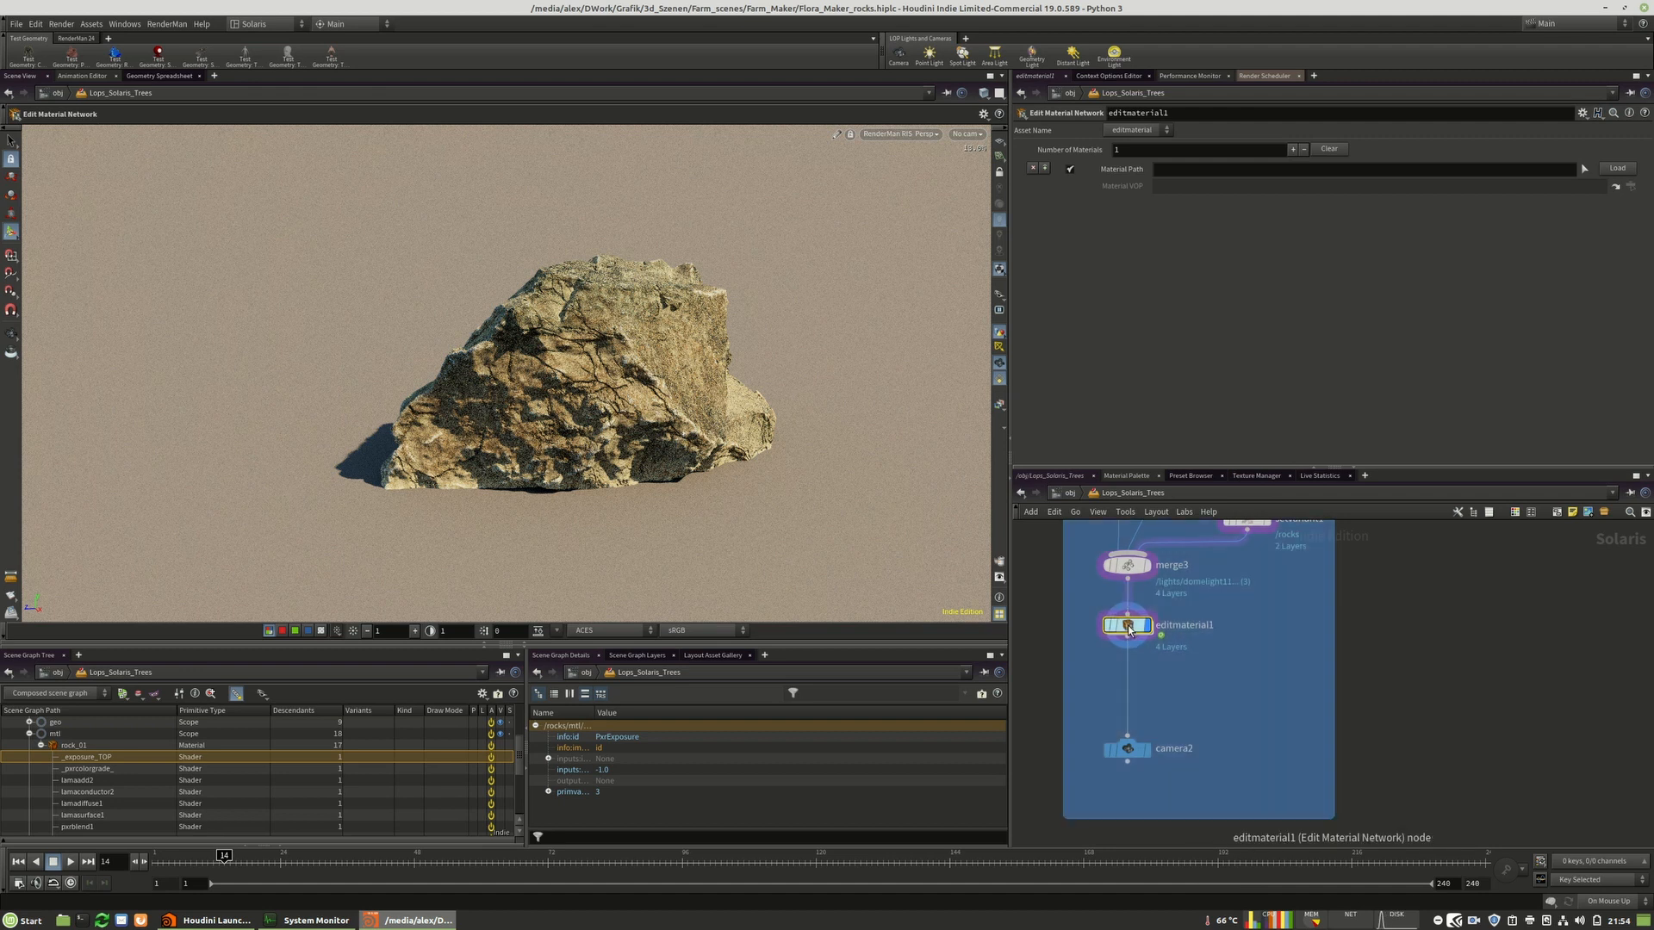
{"action": "left_click_drag", "start_coordinate": [73, 745], "coordinate": [1181, 170]}
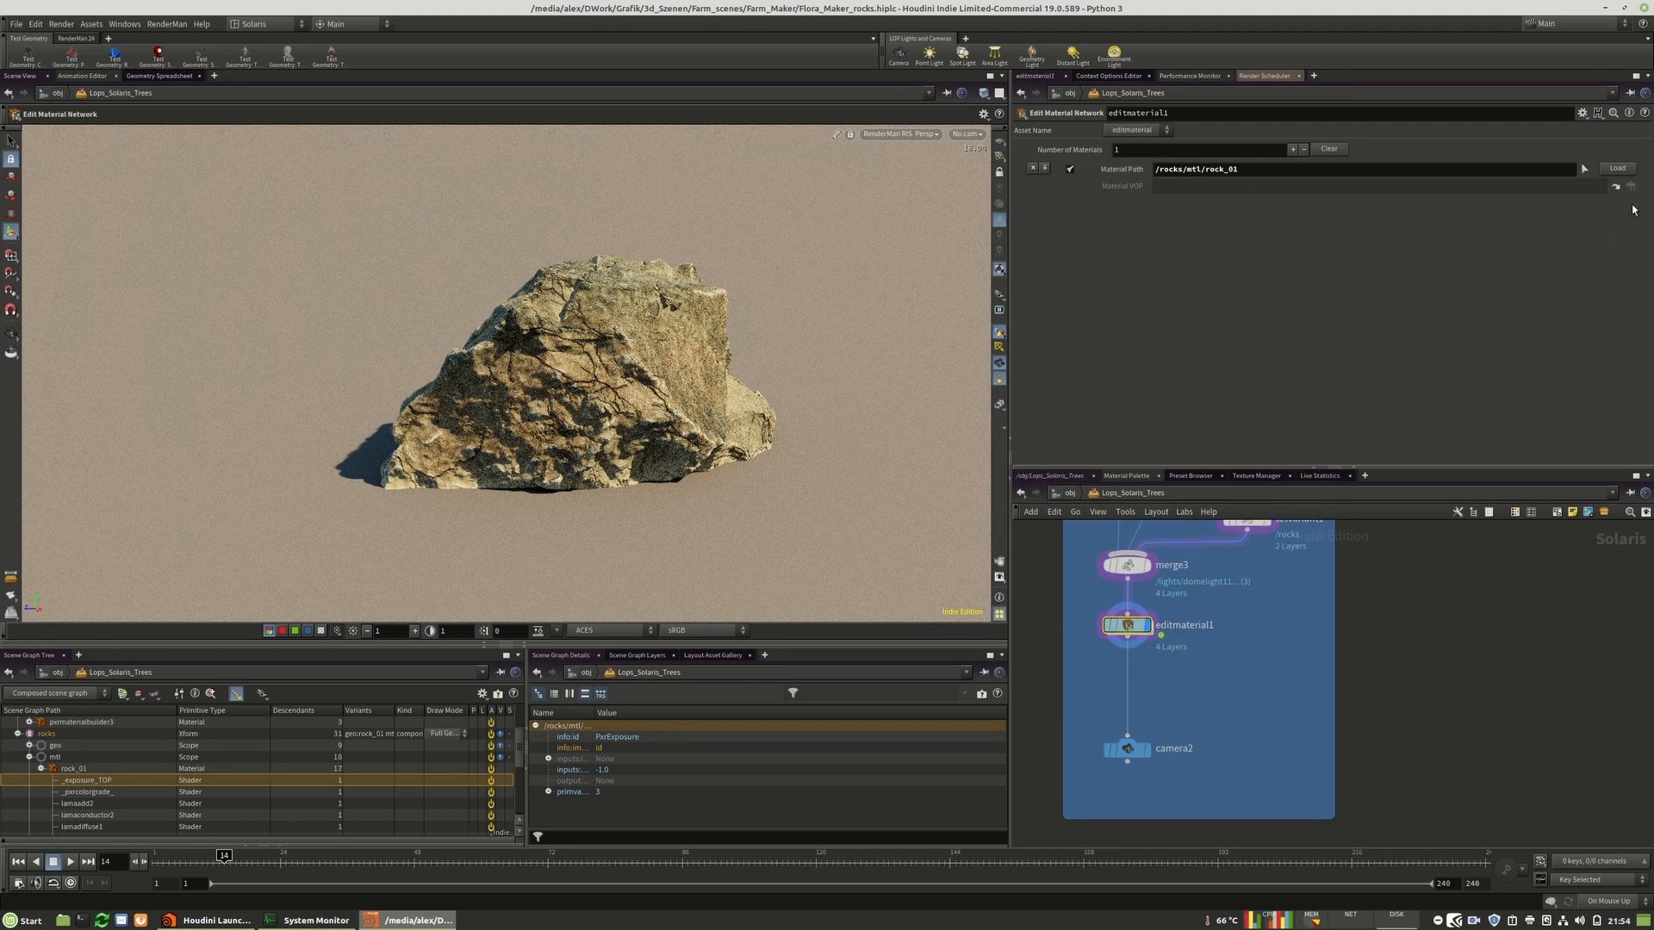
{"action": "left_click", "coordinate": [1611, 169]}
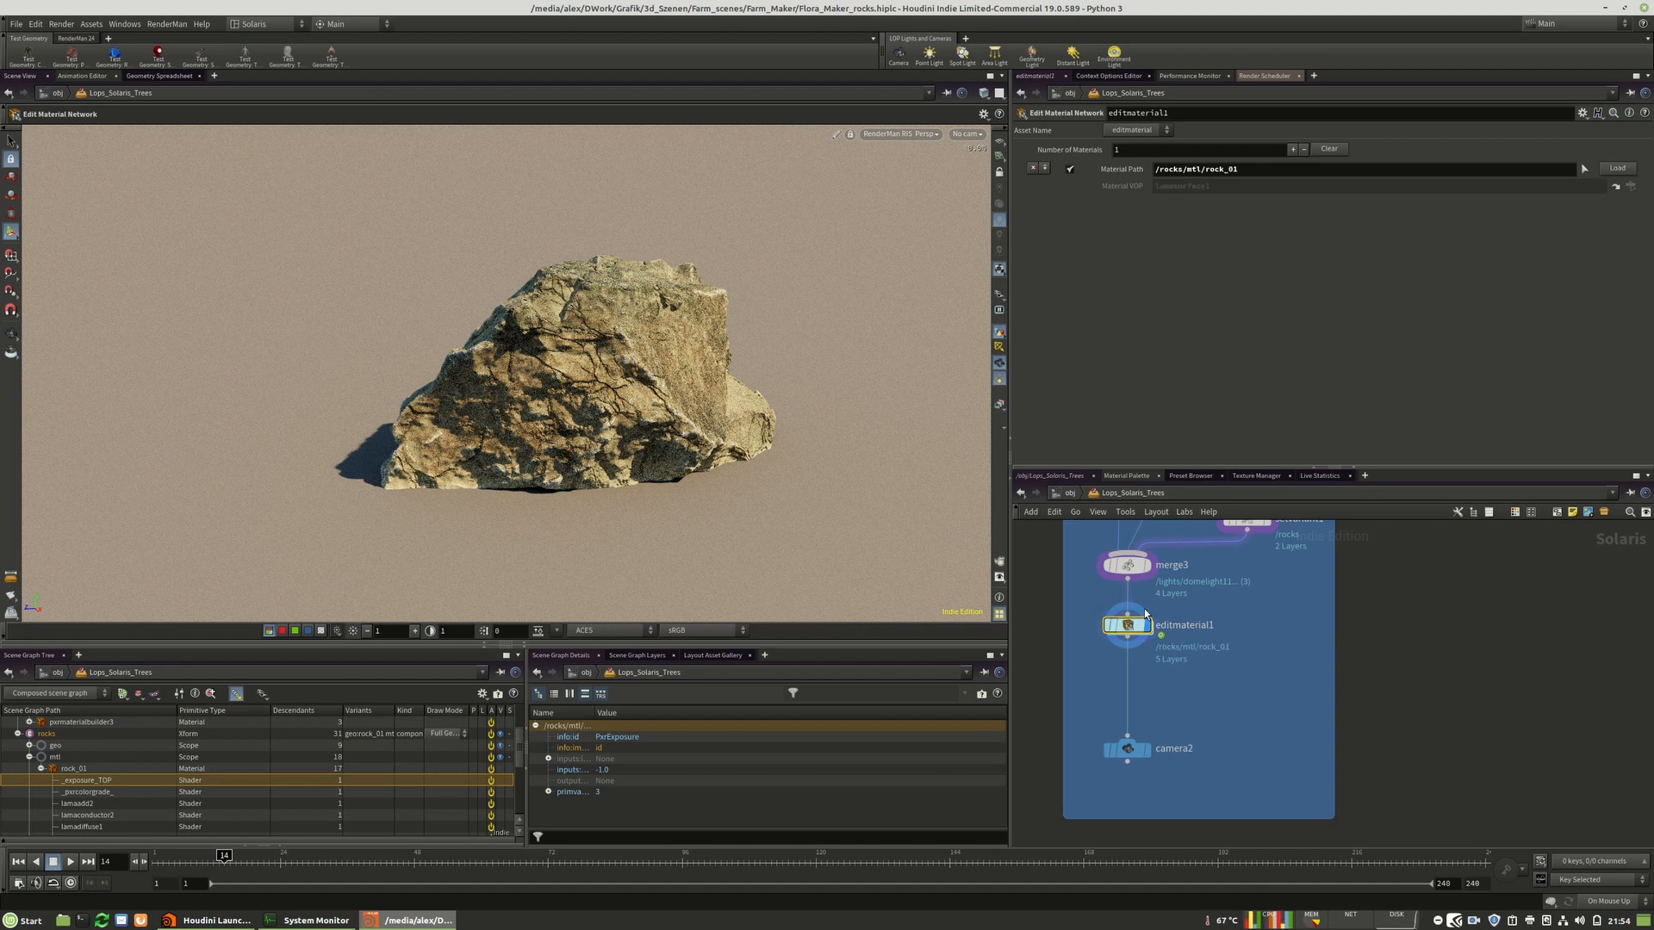
Inside the edit material network, select the exposure_TOP shader node and set its Stops to 2.
{"action": "double_click", "coordinate": [1127, 628]}
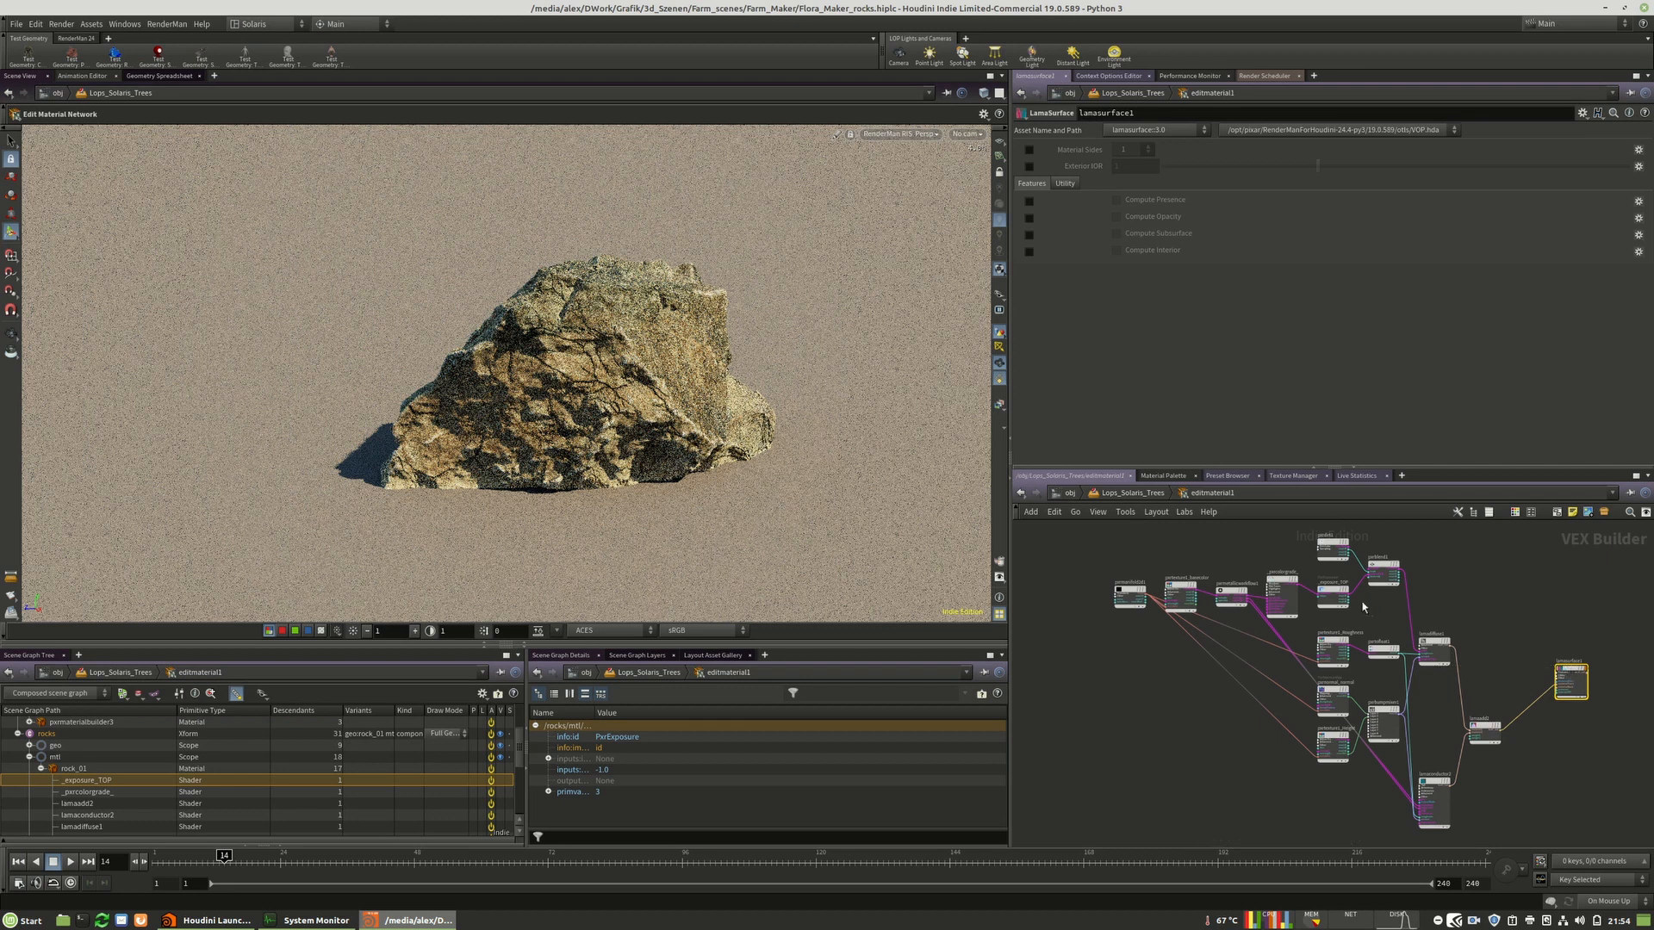
{"action": "scroll", "coordinate": [1233, 593], "scroll_direction": "up", "scroll_amount": 5}
{"action": "left_click", "coordinate": [1305, 587]}
{"action": "middle_click_drag", "start_coordinate": [1327, 553], "coordinate": [1306, 632]}
{"action": "mouse_move", "coordinate": [1114, 166]}
{"action": "left_mouse_down"}
{"action": "mouse_move", "coordinate": [1154, 171]}
{"action": "mouse_move", "coordinate": [1131, 167]}
{"action": "left_mouse_up"}
{"action": "type", "text": "5"}
{"action": "key", "text": "Return"}
{"action": "type", "text": "2"}
{"action": "key", "text": "Return"}
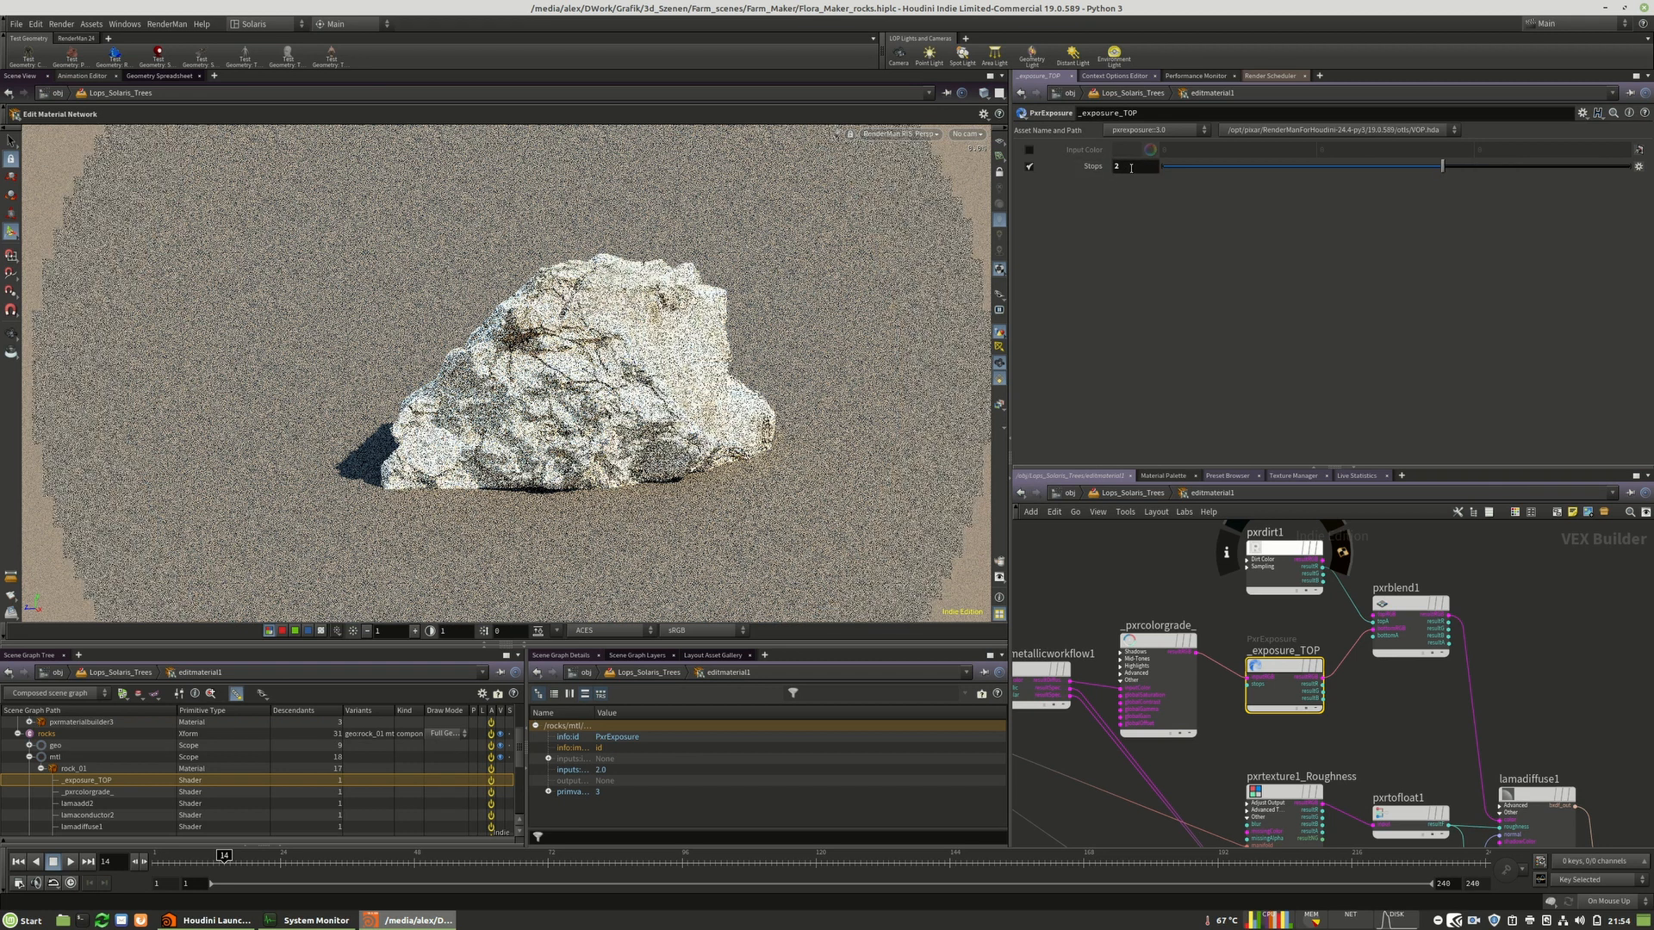
Set the exposure_TOP shader's Stops back to 1.
{"action": "double_click", "coordinate": [1131, 166]}
{"action": "type", "text": "1"}
{"action": "key", "text": "Return"}
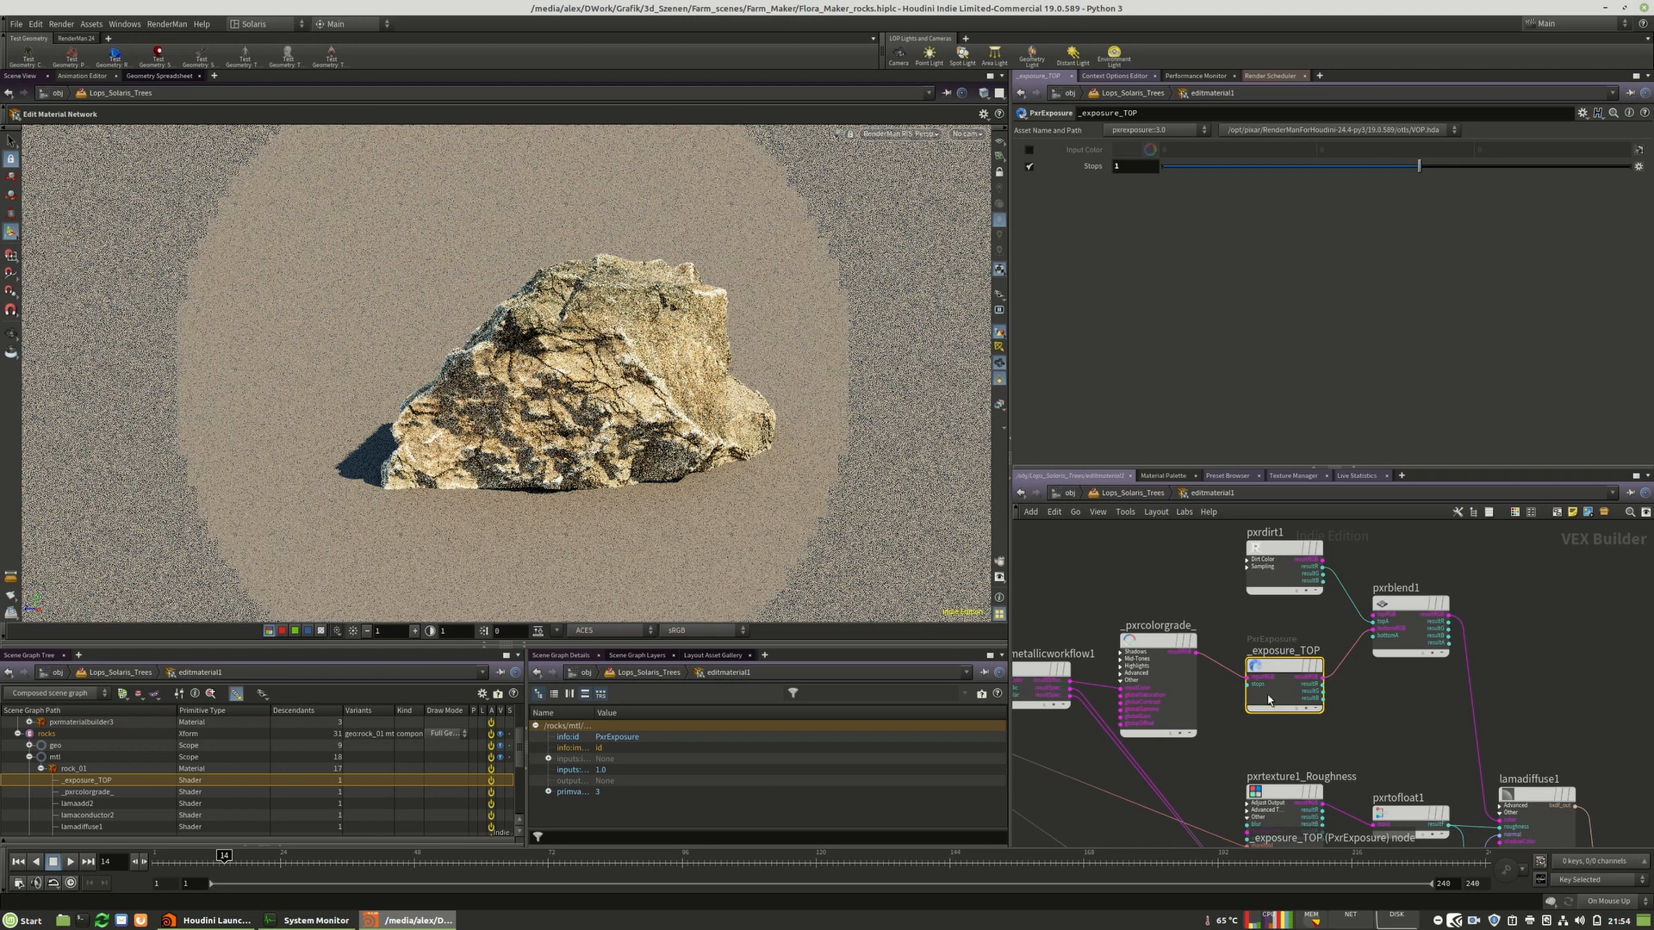
{"action": "scroll", "coordinate": [1268, 695], "scroll_direction": "down", "scroll_amount": 4}
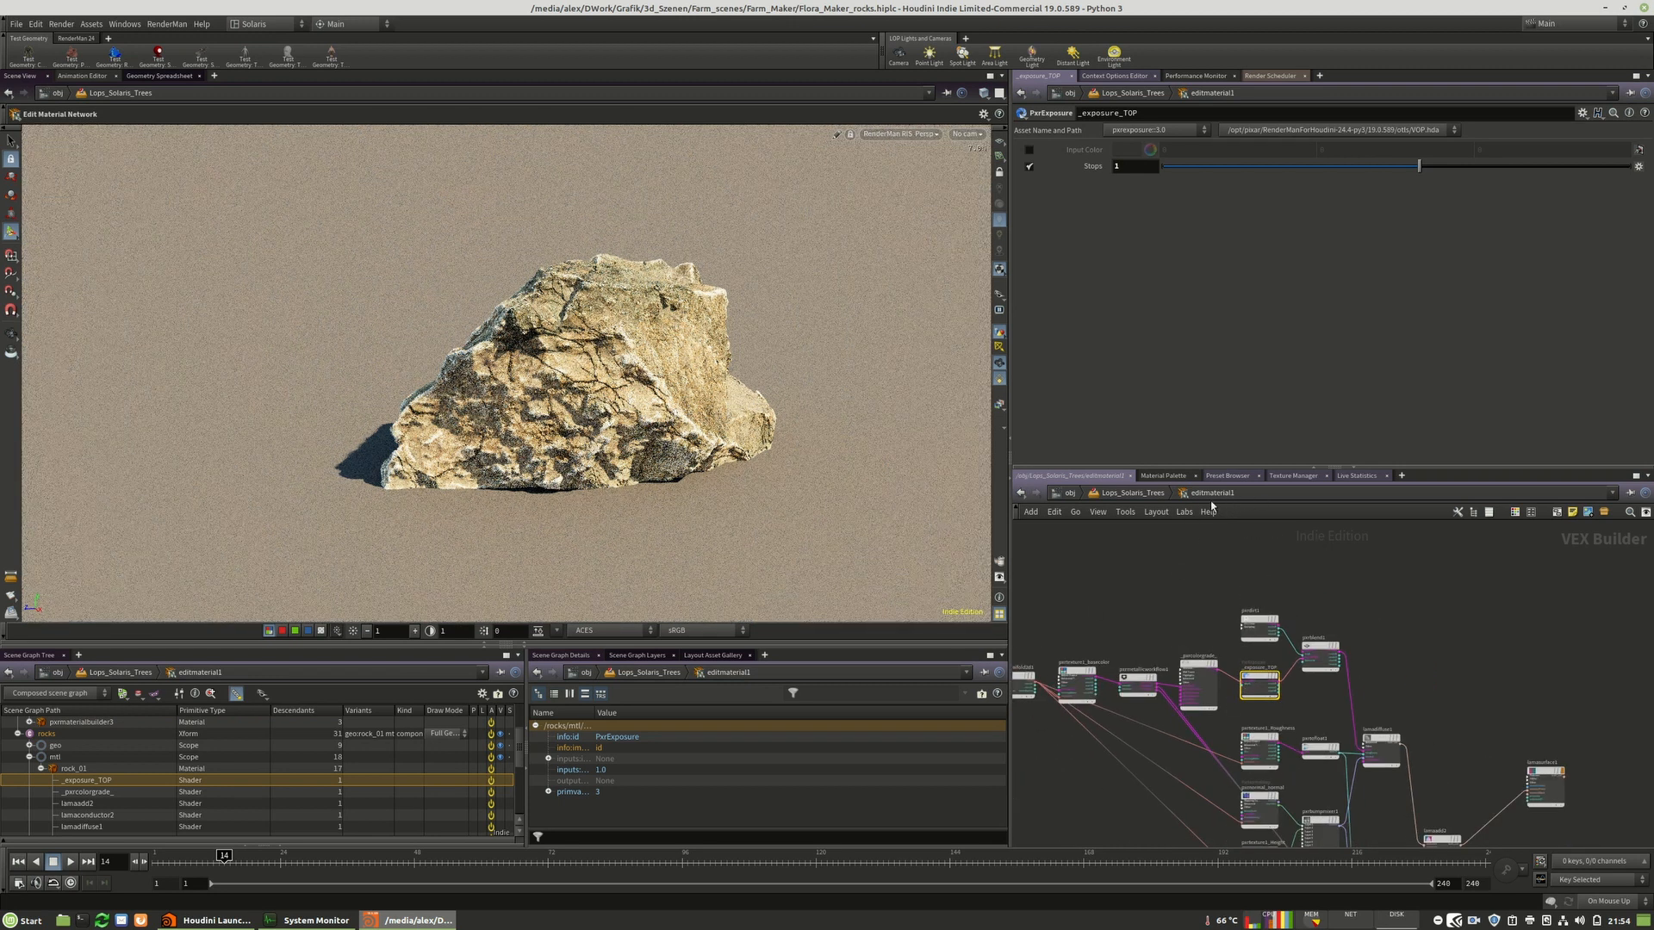
{"action": "scroll", "coordinate": [1243, 629], "scroll_direction": "up", "scroll_amount": 3}
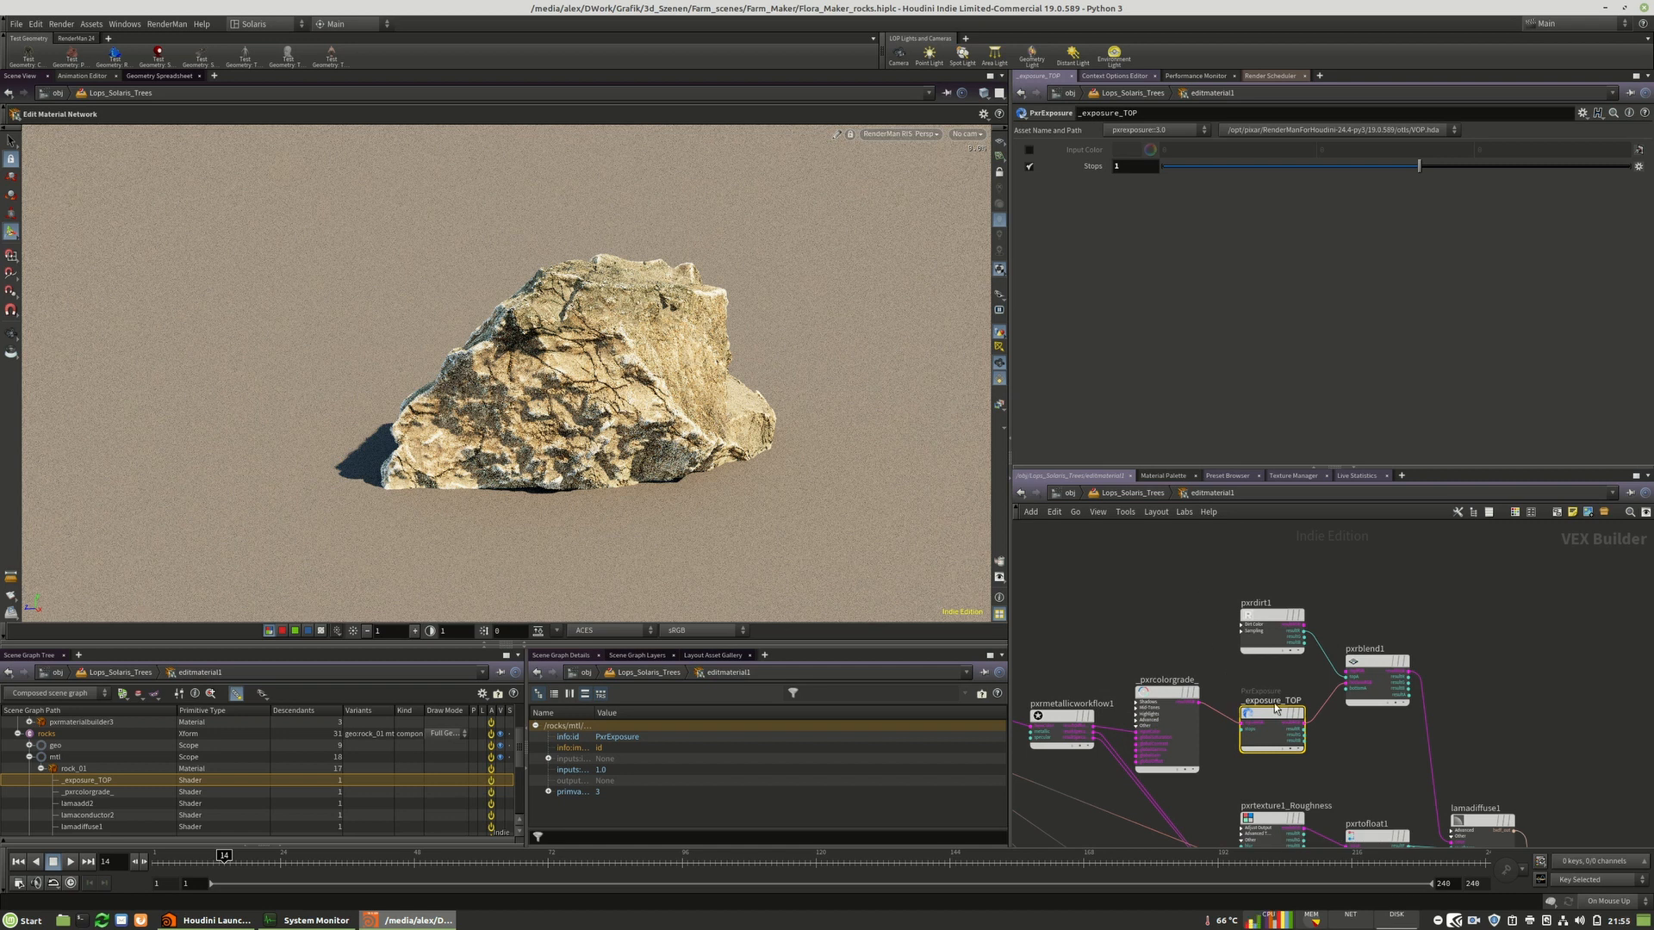
Disable the exposure_TOP Stops parameter and return to the parent LOP network.
{"action": "left_click_drag", "start_coordinate": [1330, 776], "coordinate": [1263, 677]}
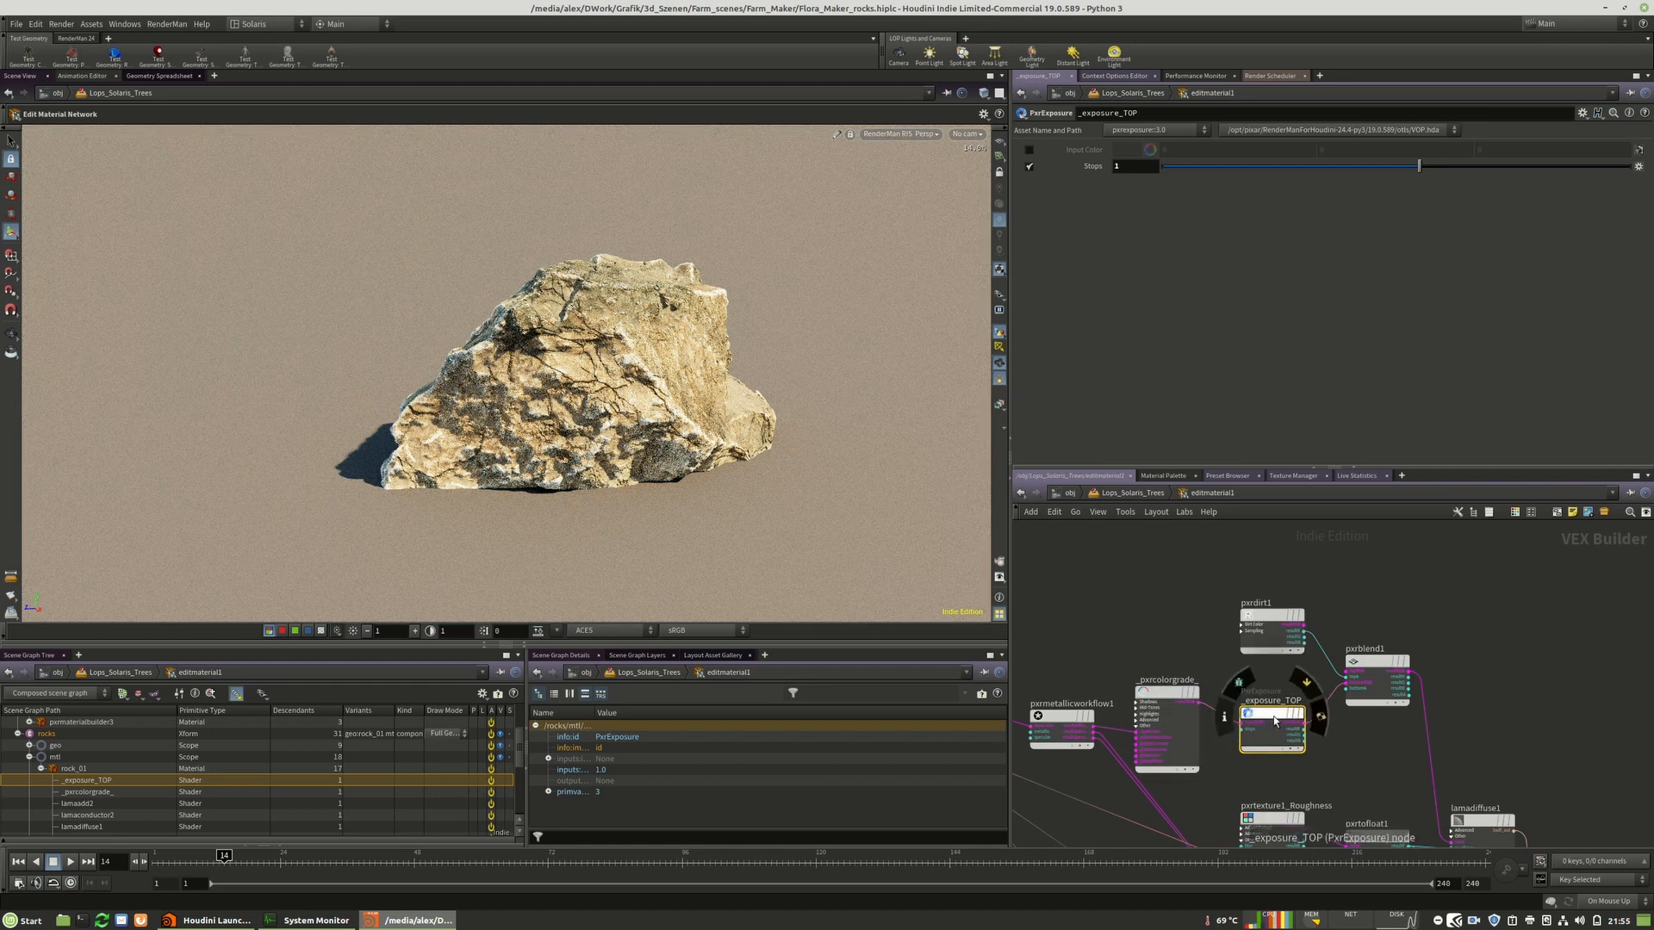
{"action": "left_click", "coordinate": [1028, 166]}
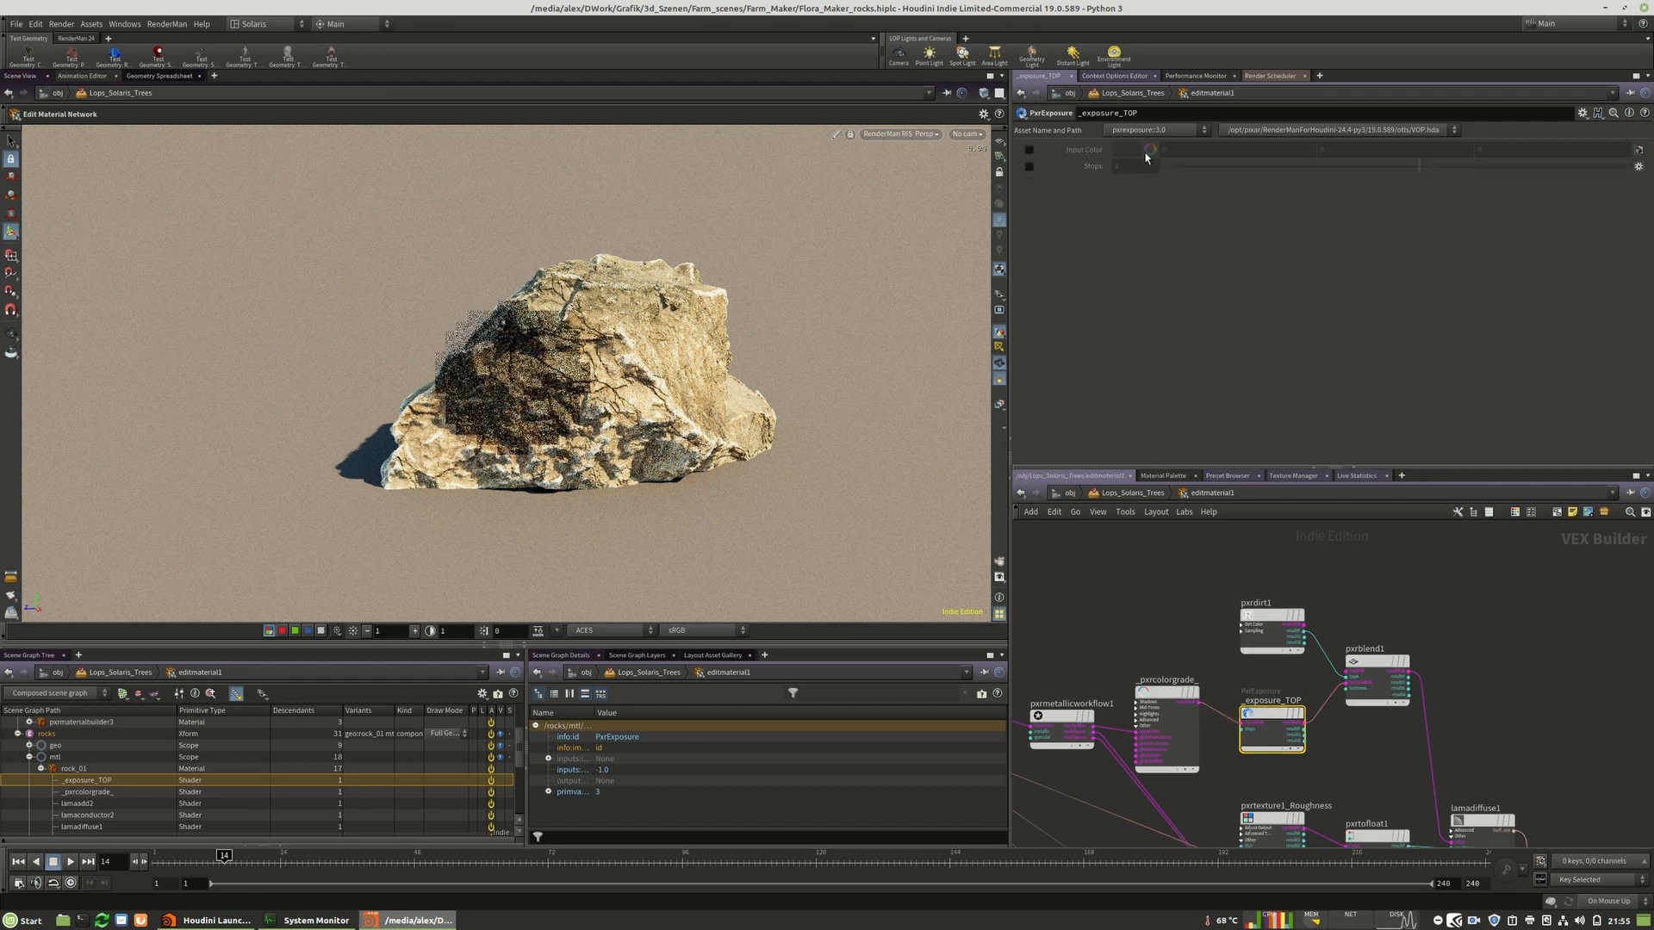
{"action": "left_click", "coordinate": [1125, 494]}
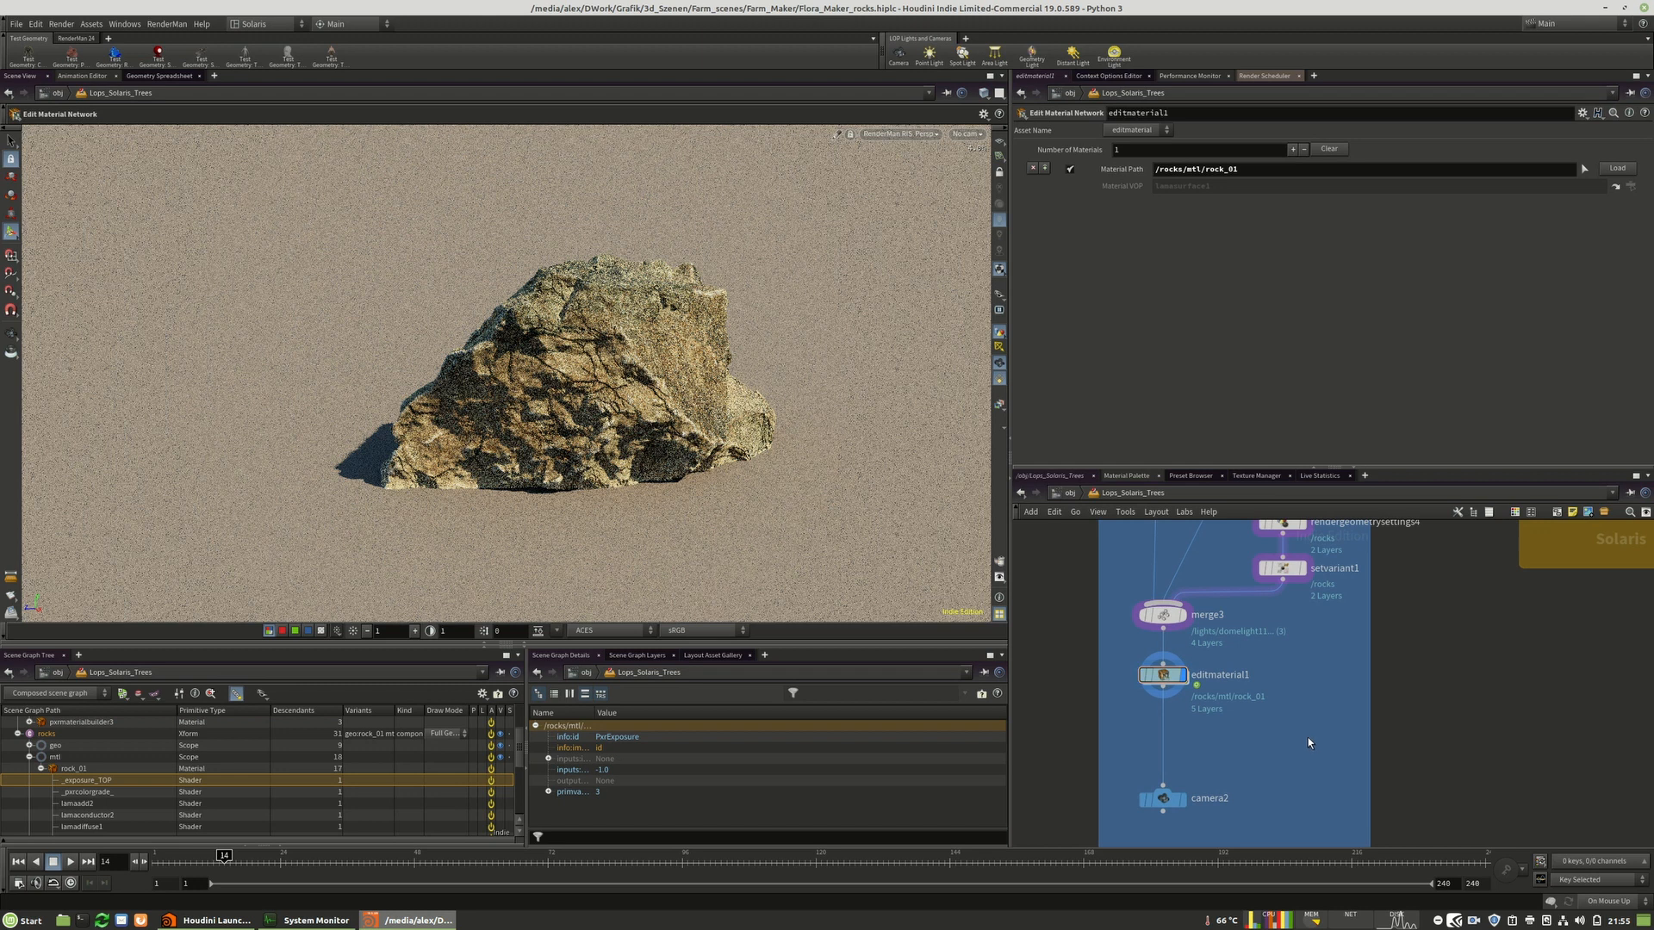
Rename the edit material network node to editmaterial1_changecolor and delete it.
{"action": "double_click", "coordinate": [1239, 676]}
{"action": "type", "text": "_changecolor"}
{"action": "key", "text": "Return"}
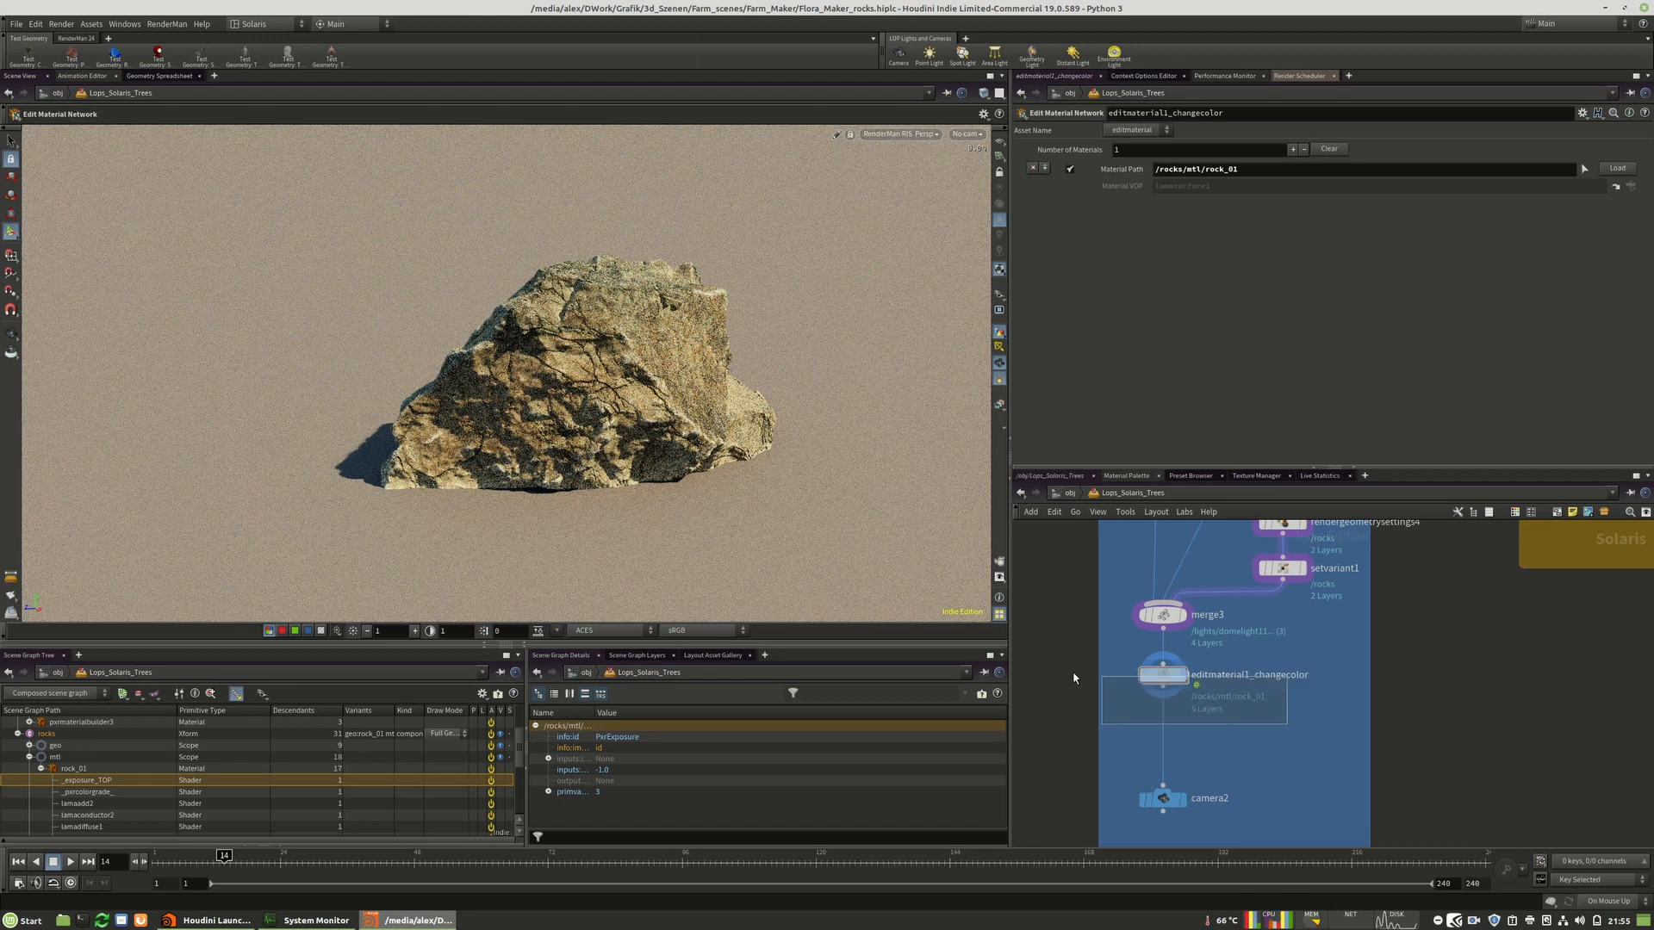
{"action": "key", "text": "Delete"}
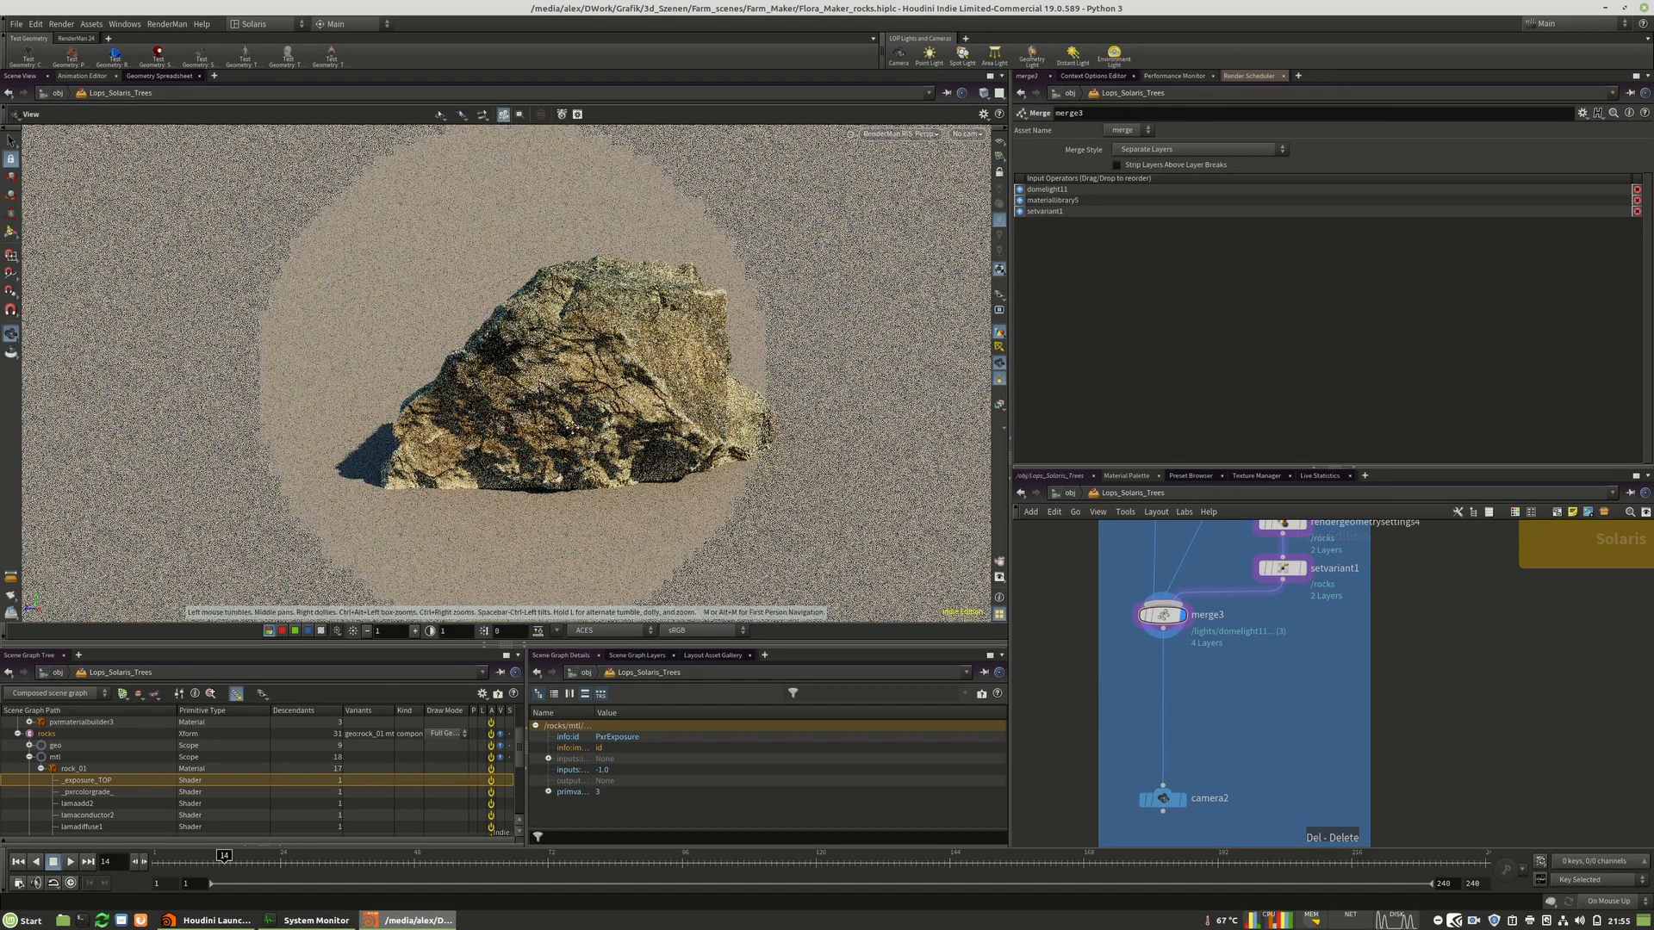
Open the Layout Asset Gallery and browse the available plant and rock assets.
{"action": "scroll", "coordinate": [1161, 716], "scroll_direction": "down", "scroll_amount": 6}
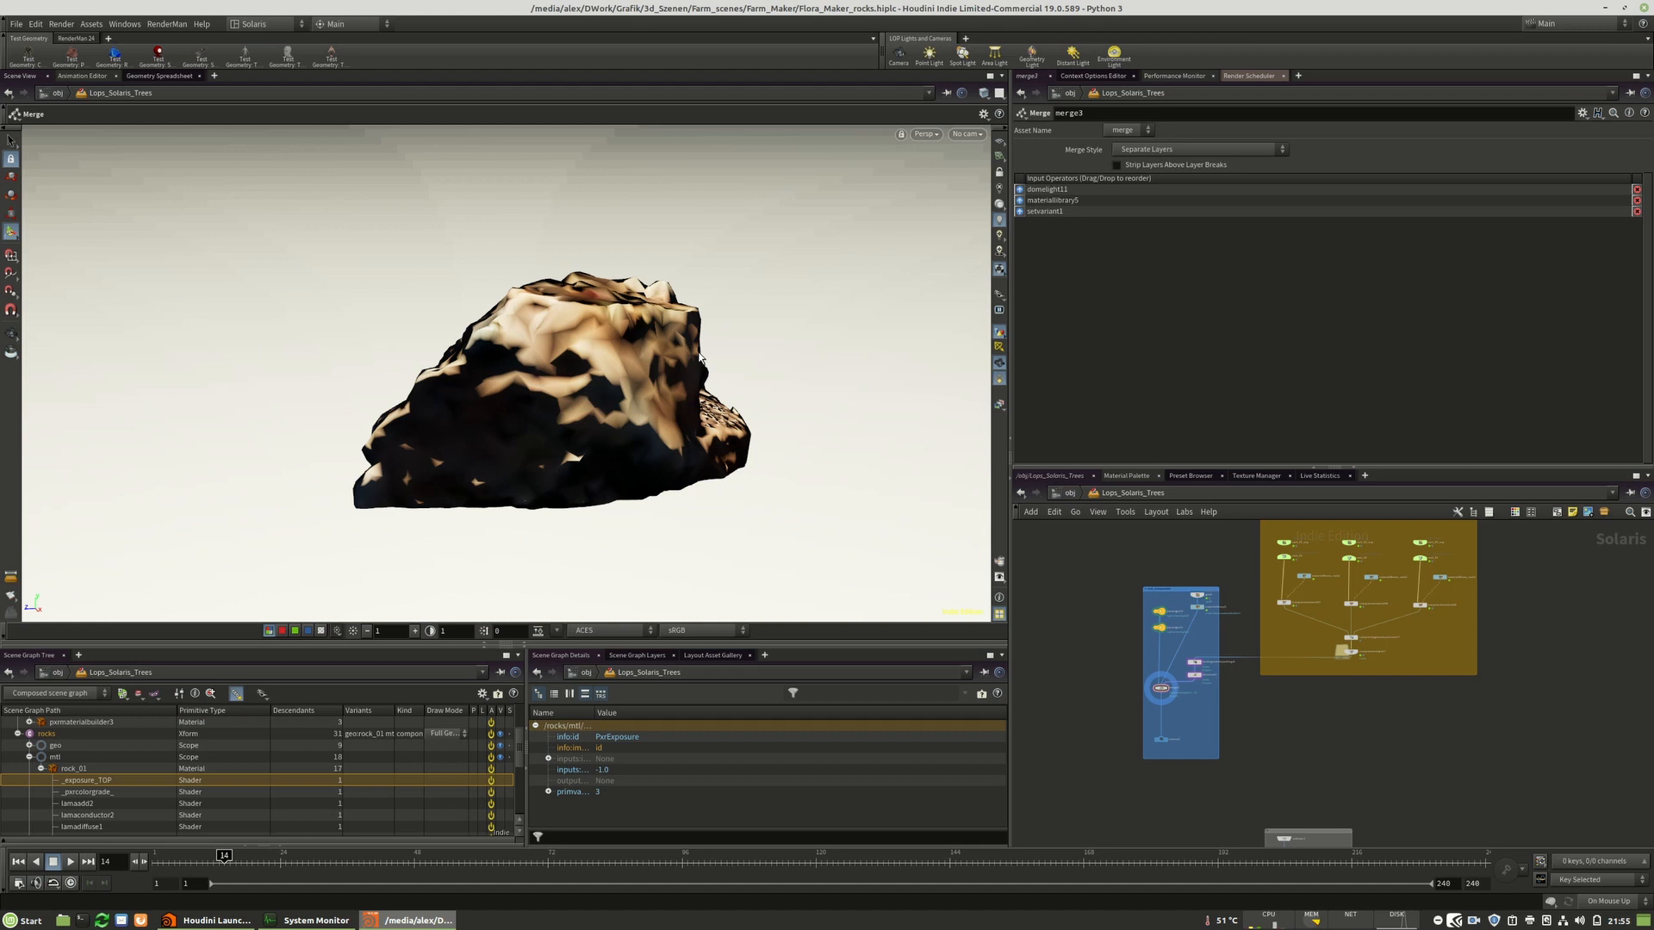
{"action": "left_click", "coordinate": [712, 655]}
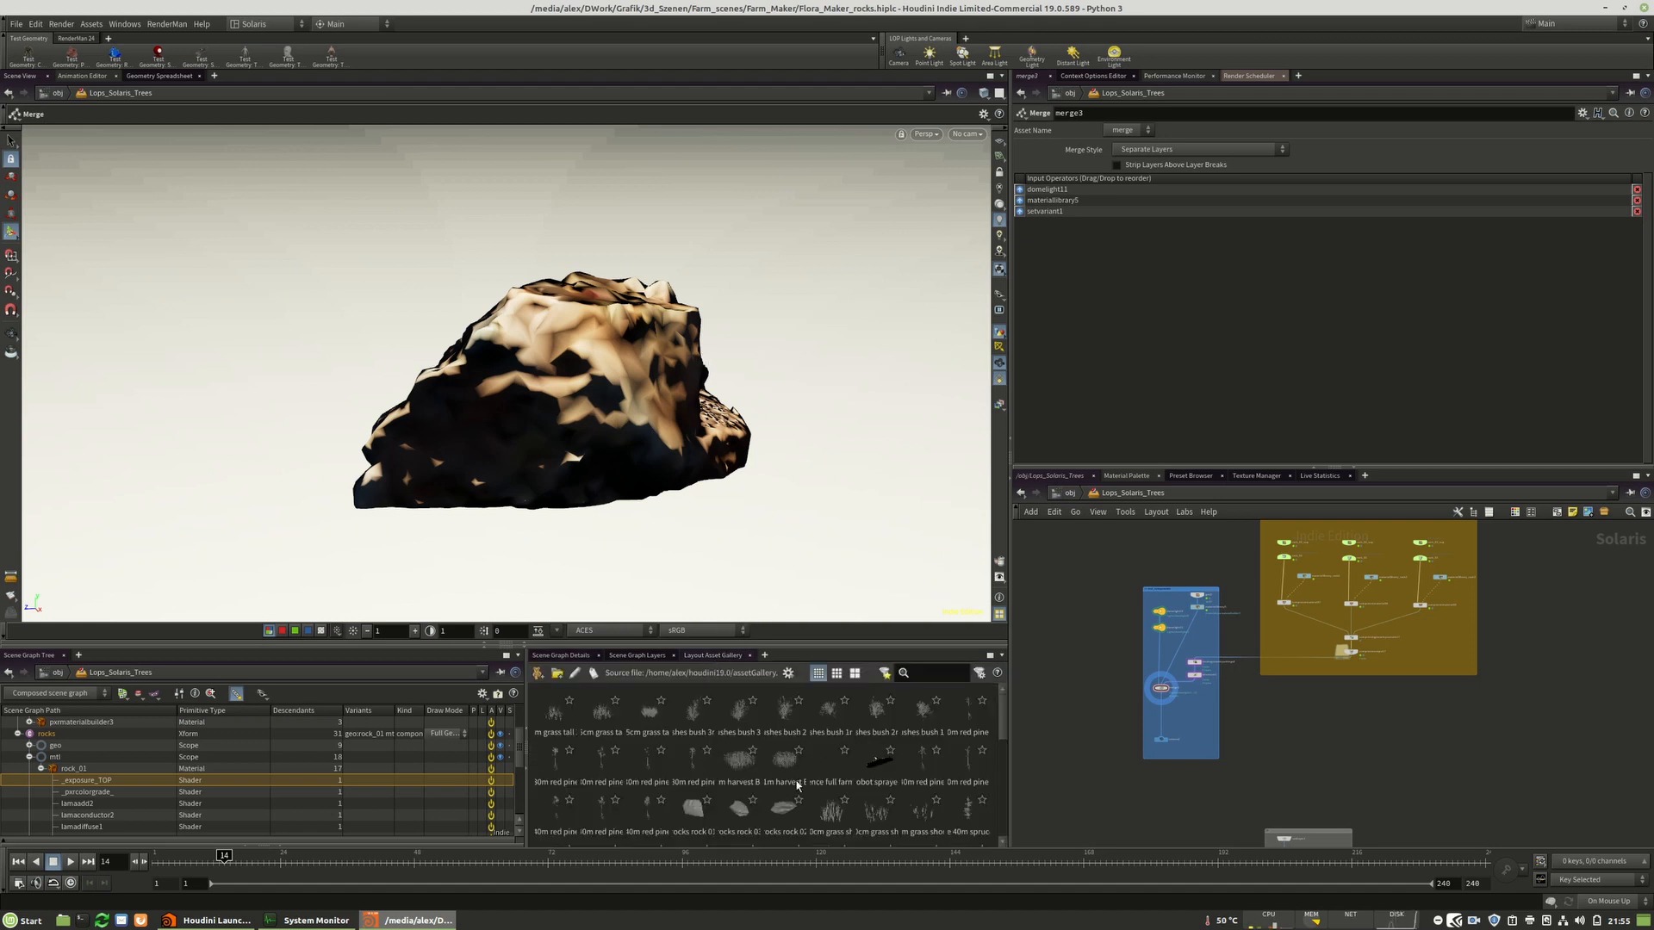
{"action": "scroll", "coordinate": [797, 785], "scroll_direction": "down", "scroll_amount": 5}
{"action": "scroll", "coordinate": [730, 793], "scroll_direction": "up", "scroll_amount": 3}
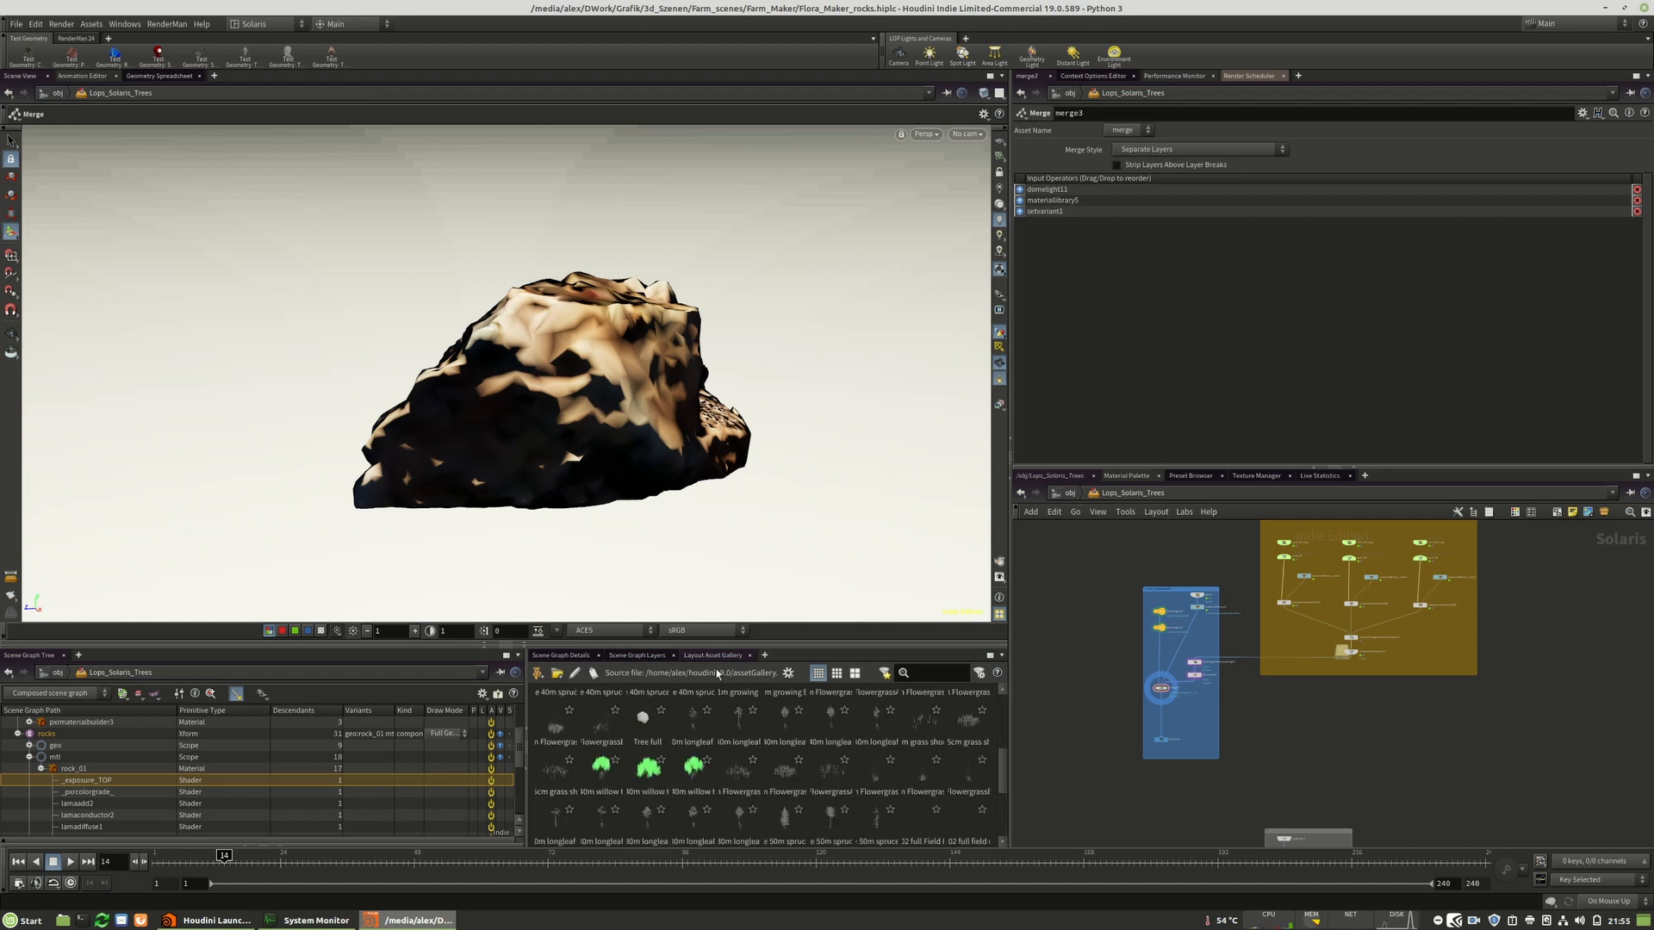